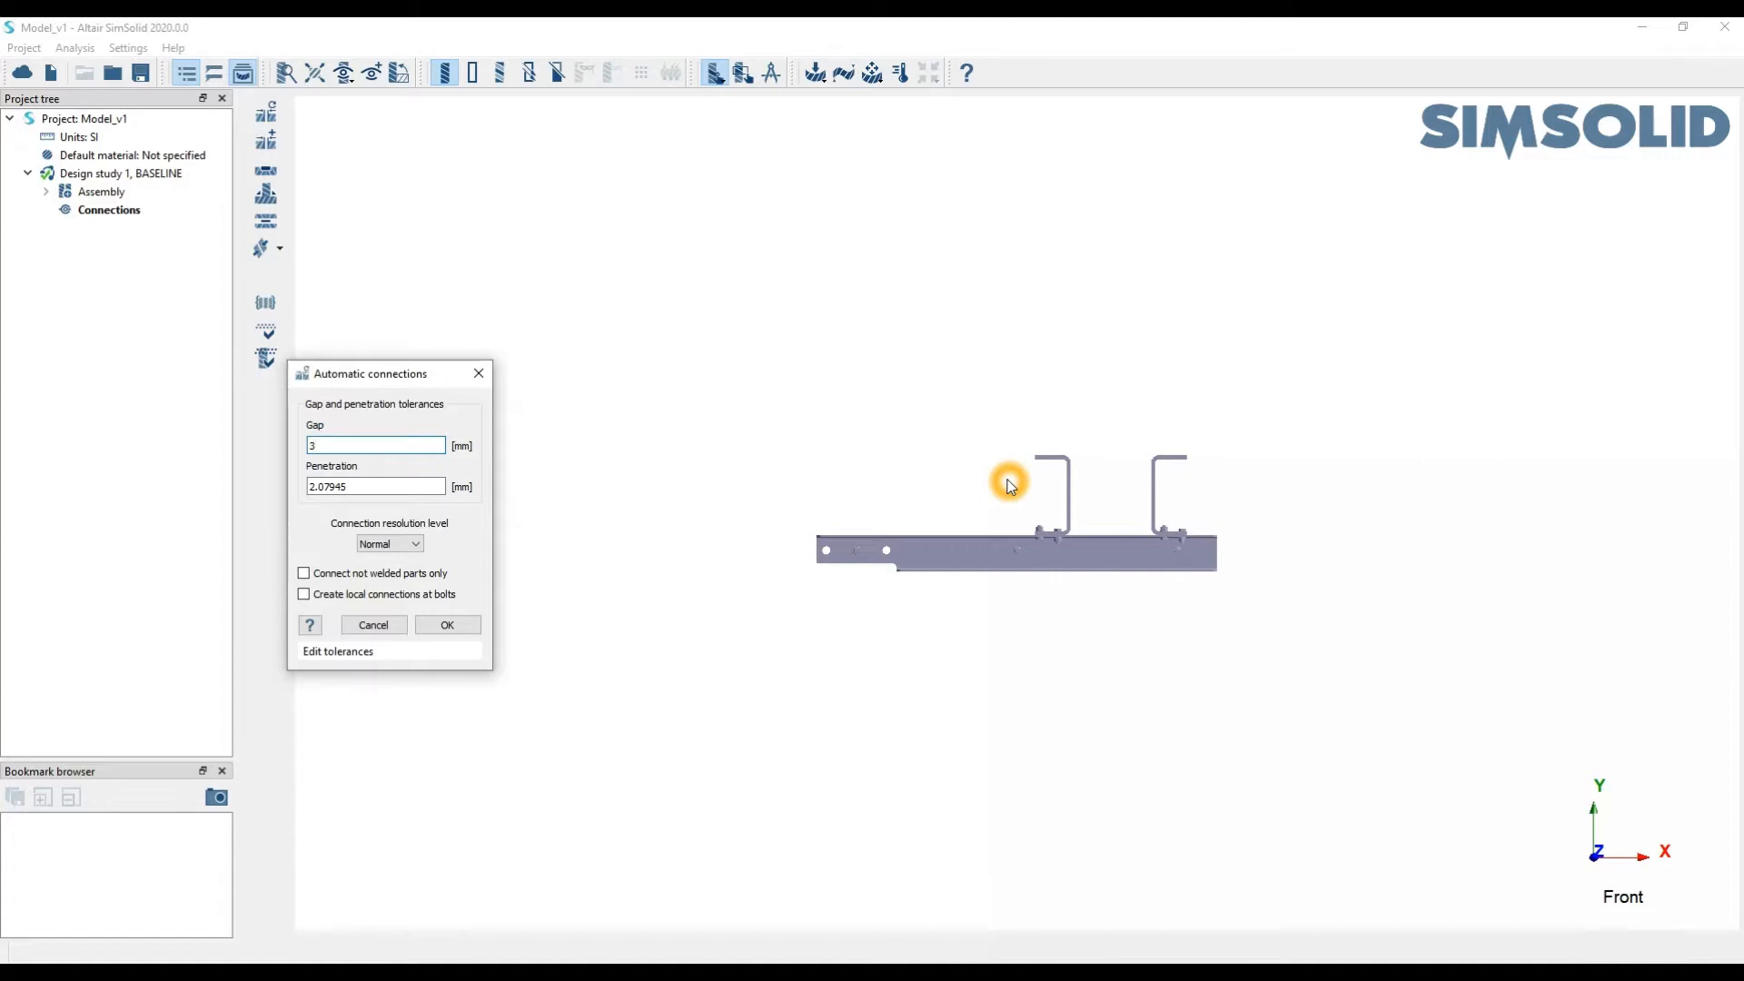
Set both the gap and penetration tolerances for automatic connections to 1 mm
left_click_drag(1090, 596, 1170, 339)
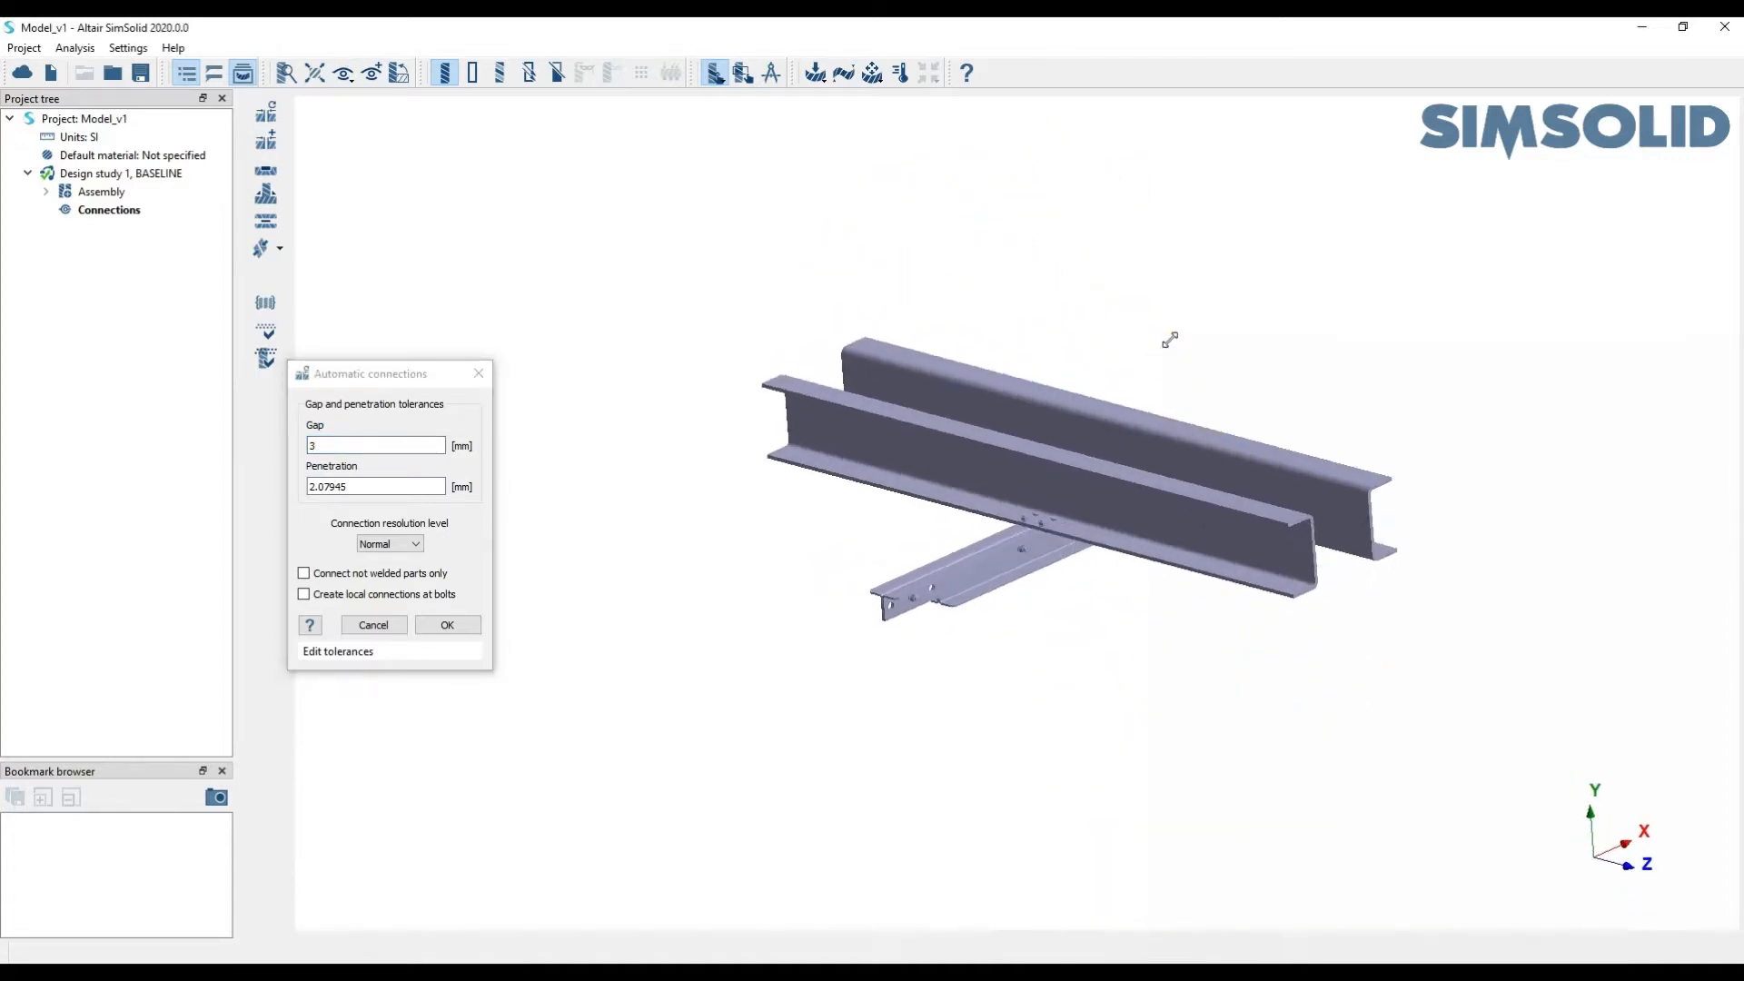
left_click(1001, 538)
left_click(784, 414)
left_click_drag(376, 372, 511, 287)
left_click(1109, 447)
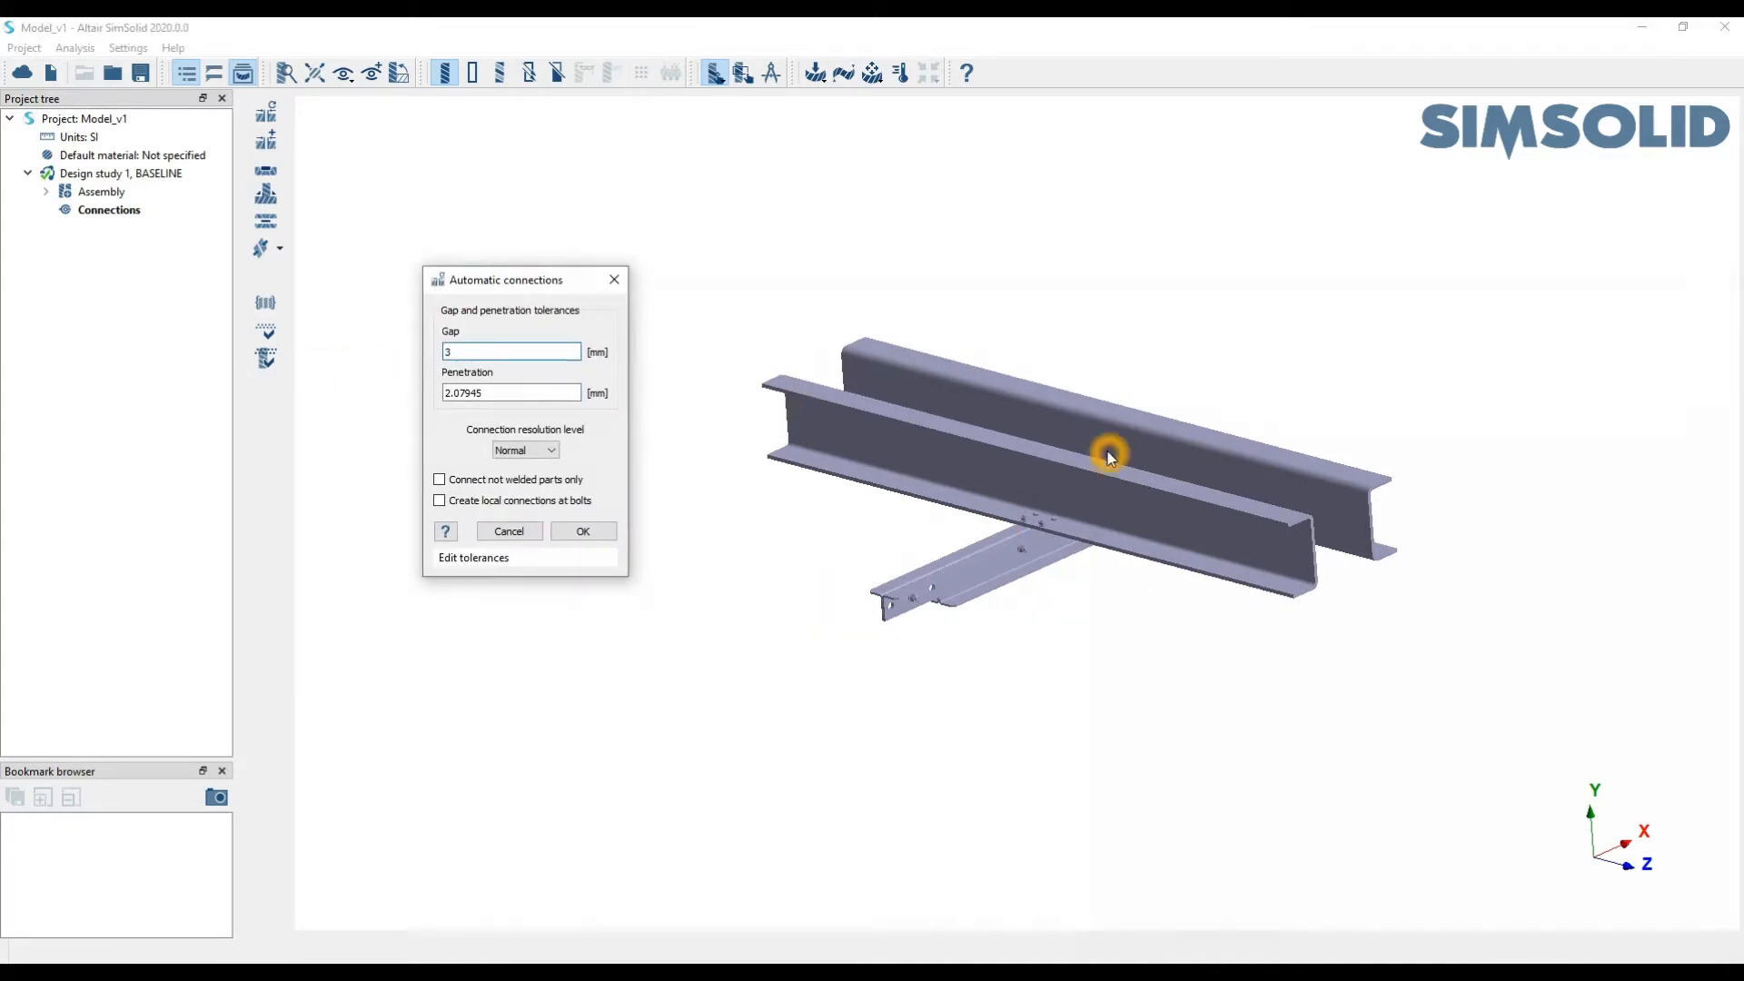
left_click(521, 445)
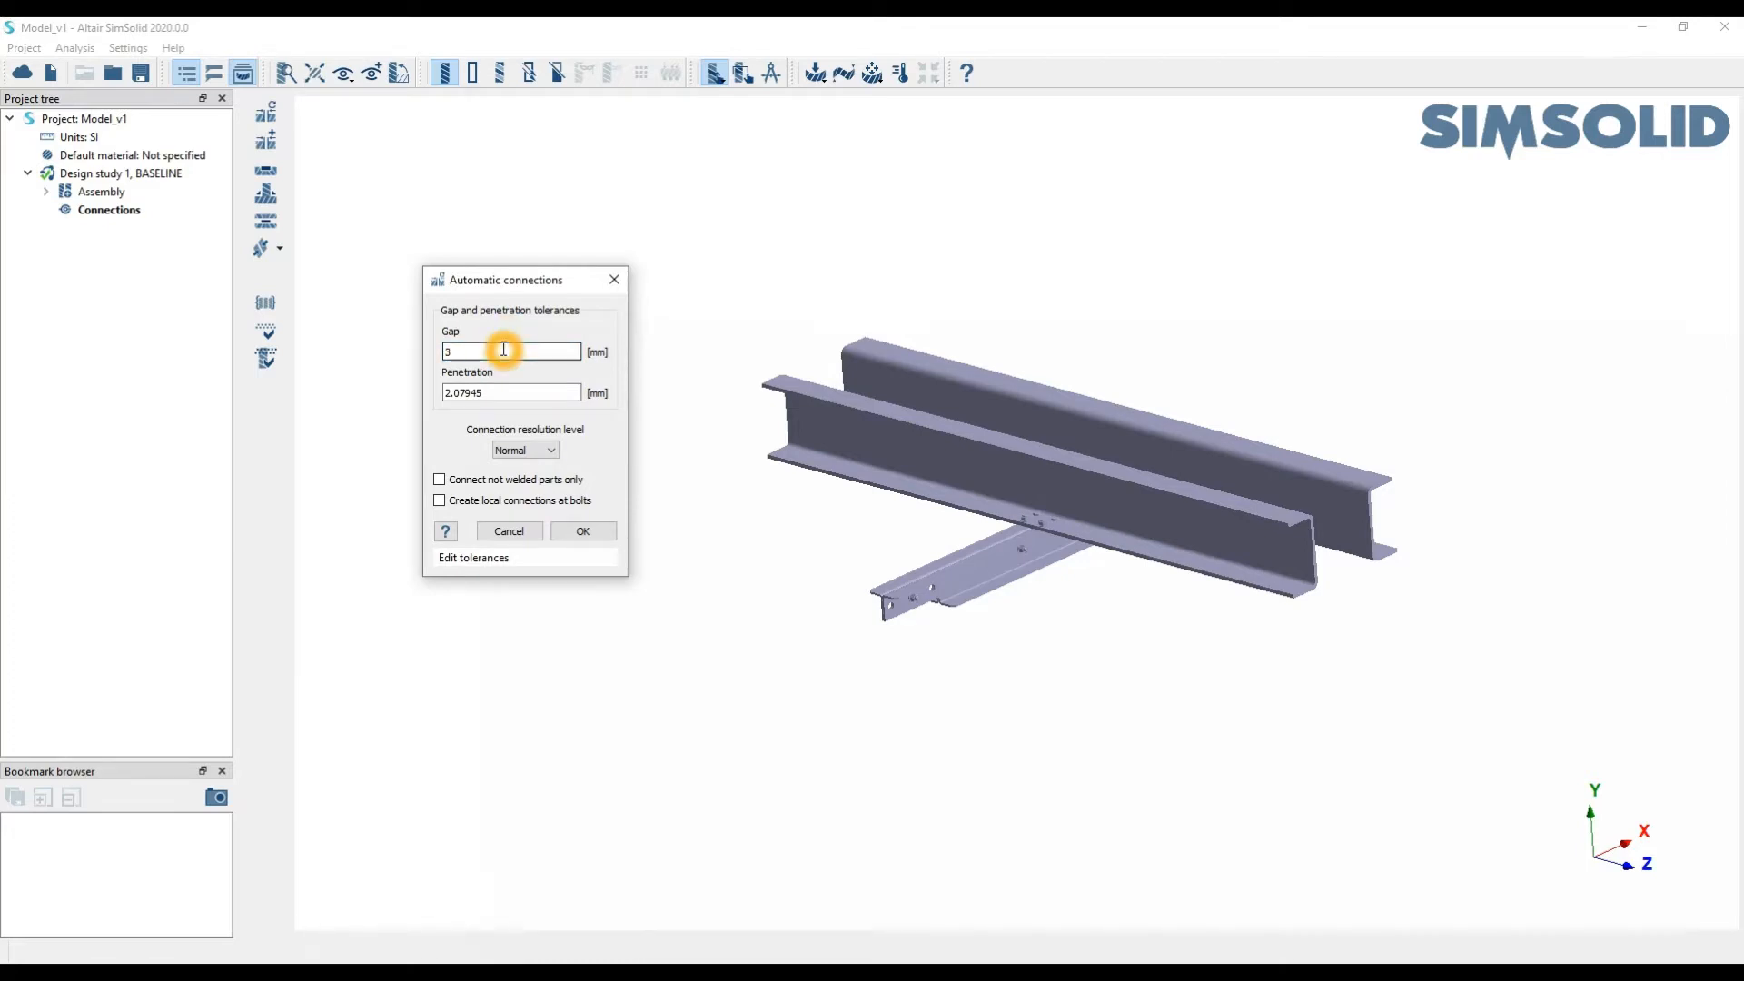
left_click_drag(504, 350, 445, 351)
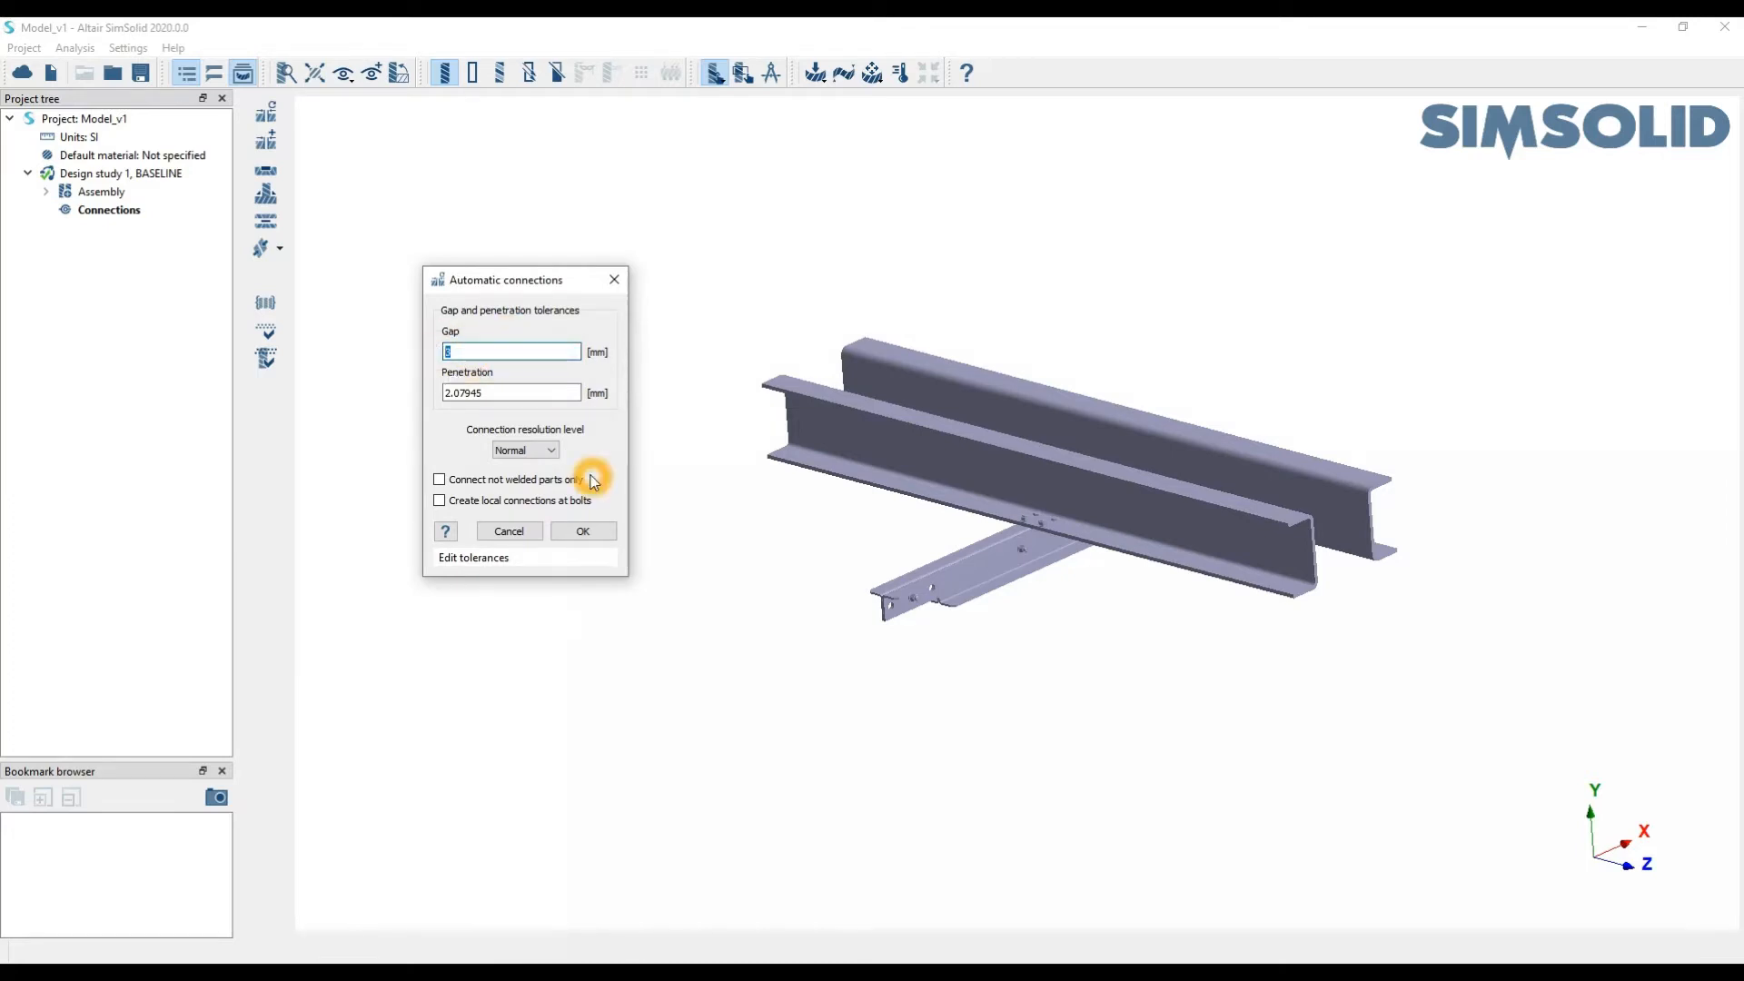
type("1")
key("Tab")
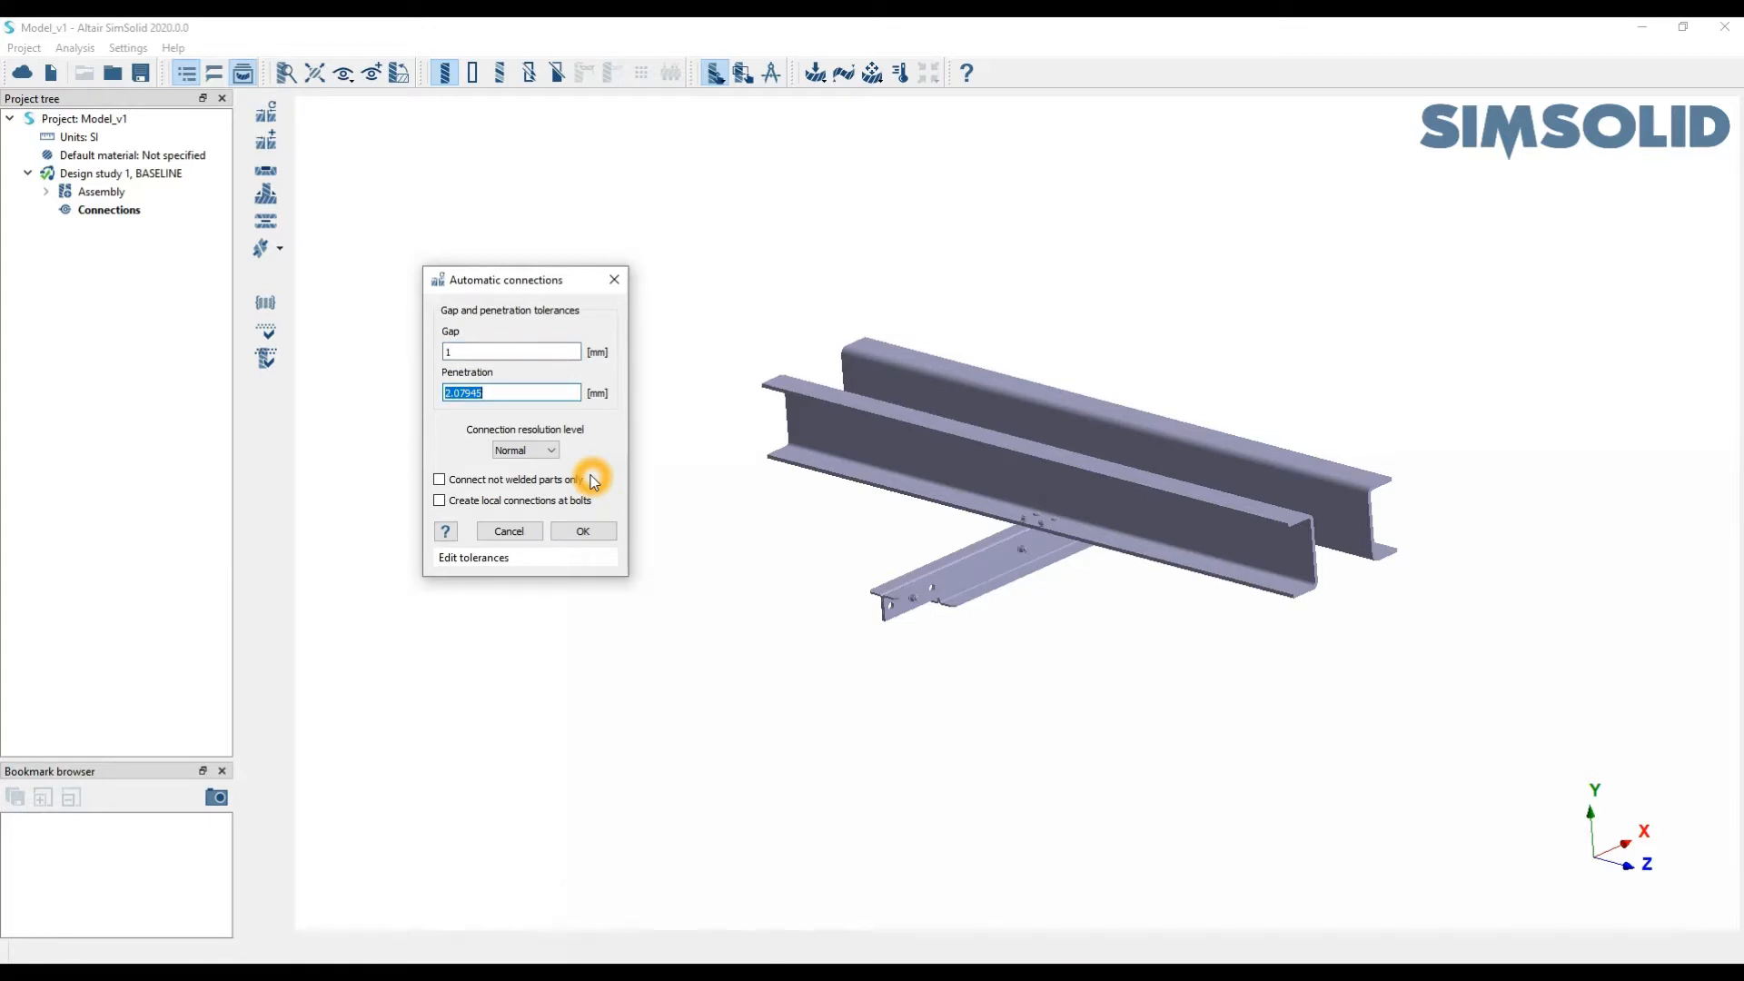
type("1")
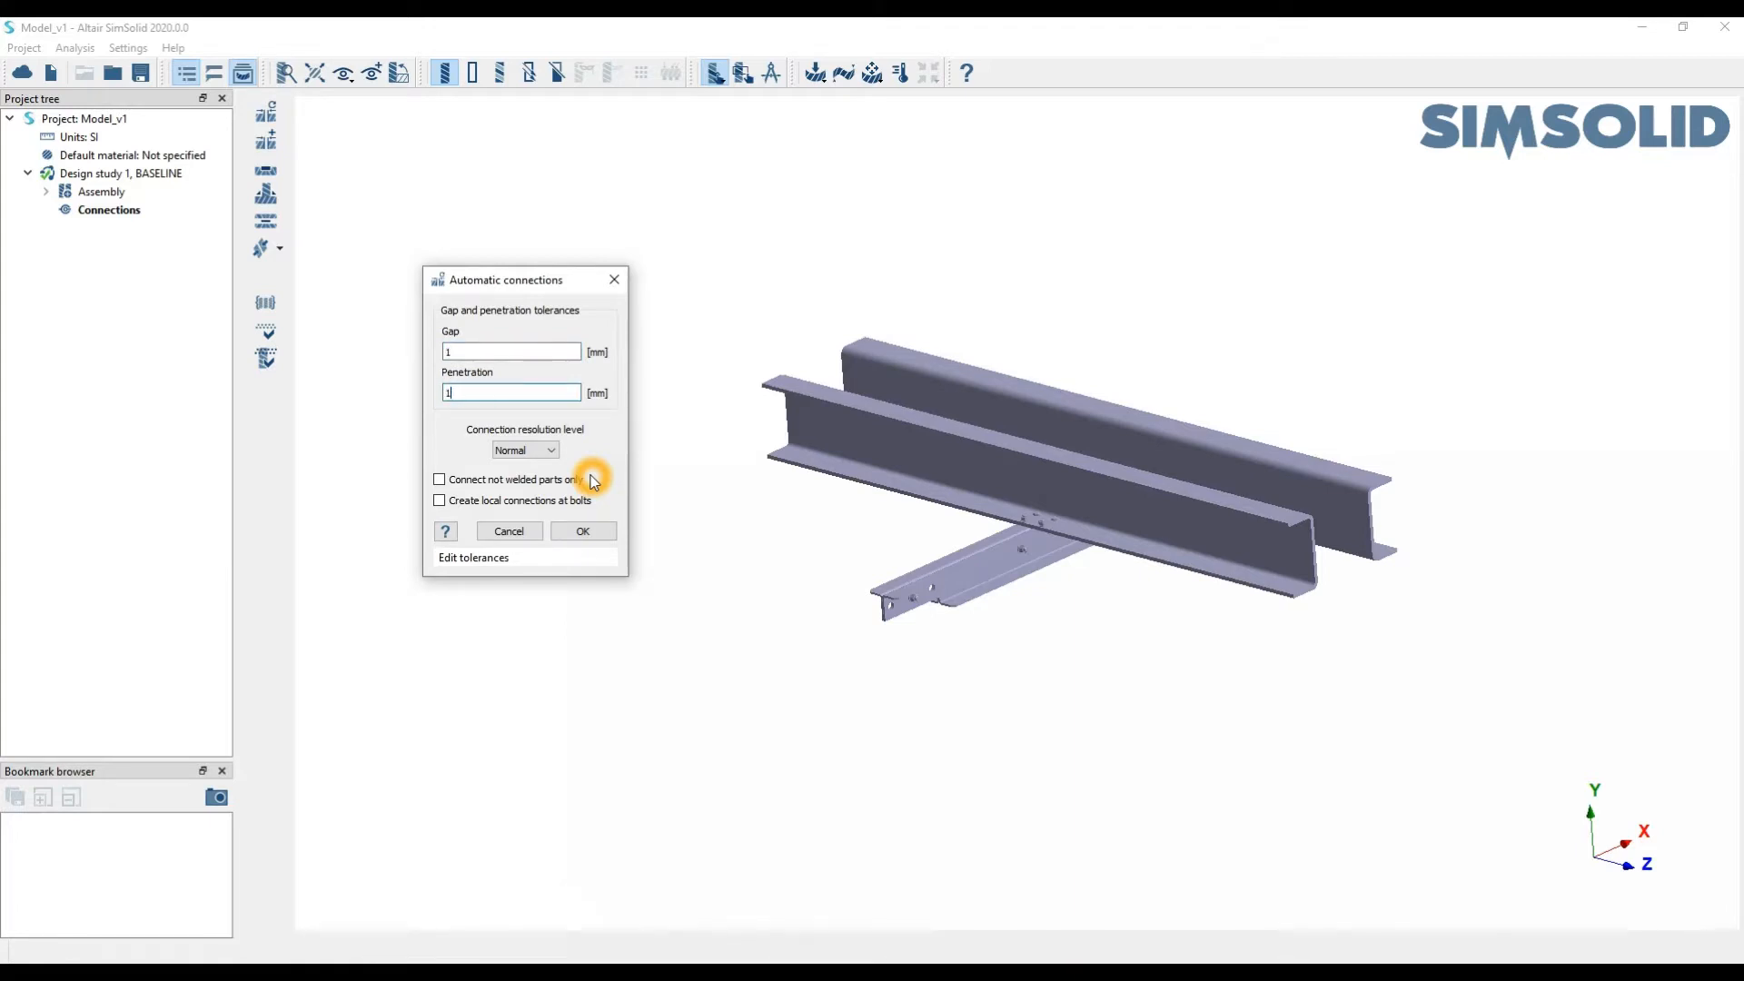
left_click(460, 395)
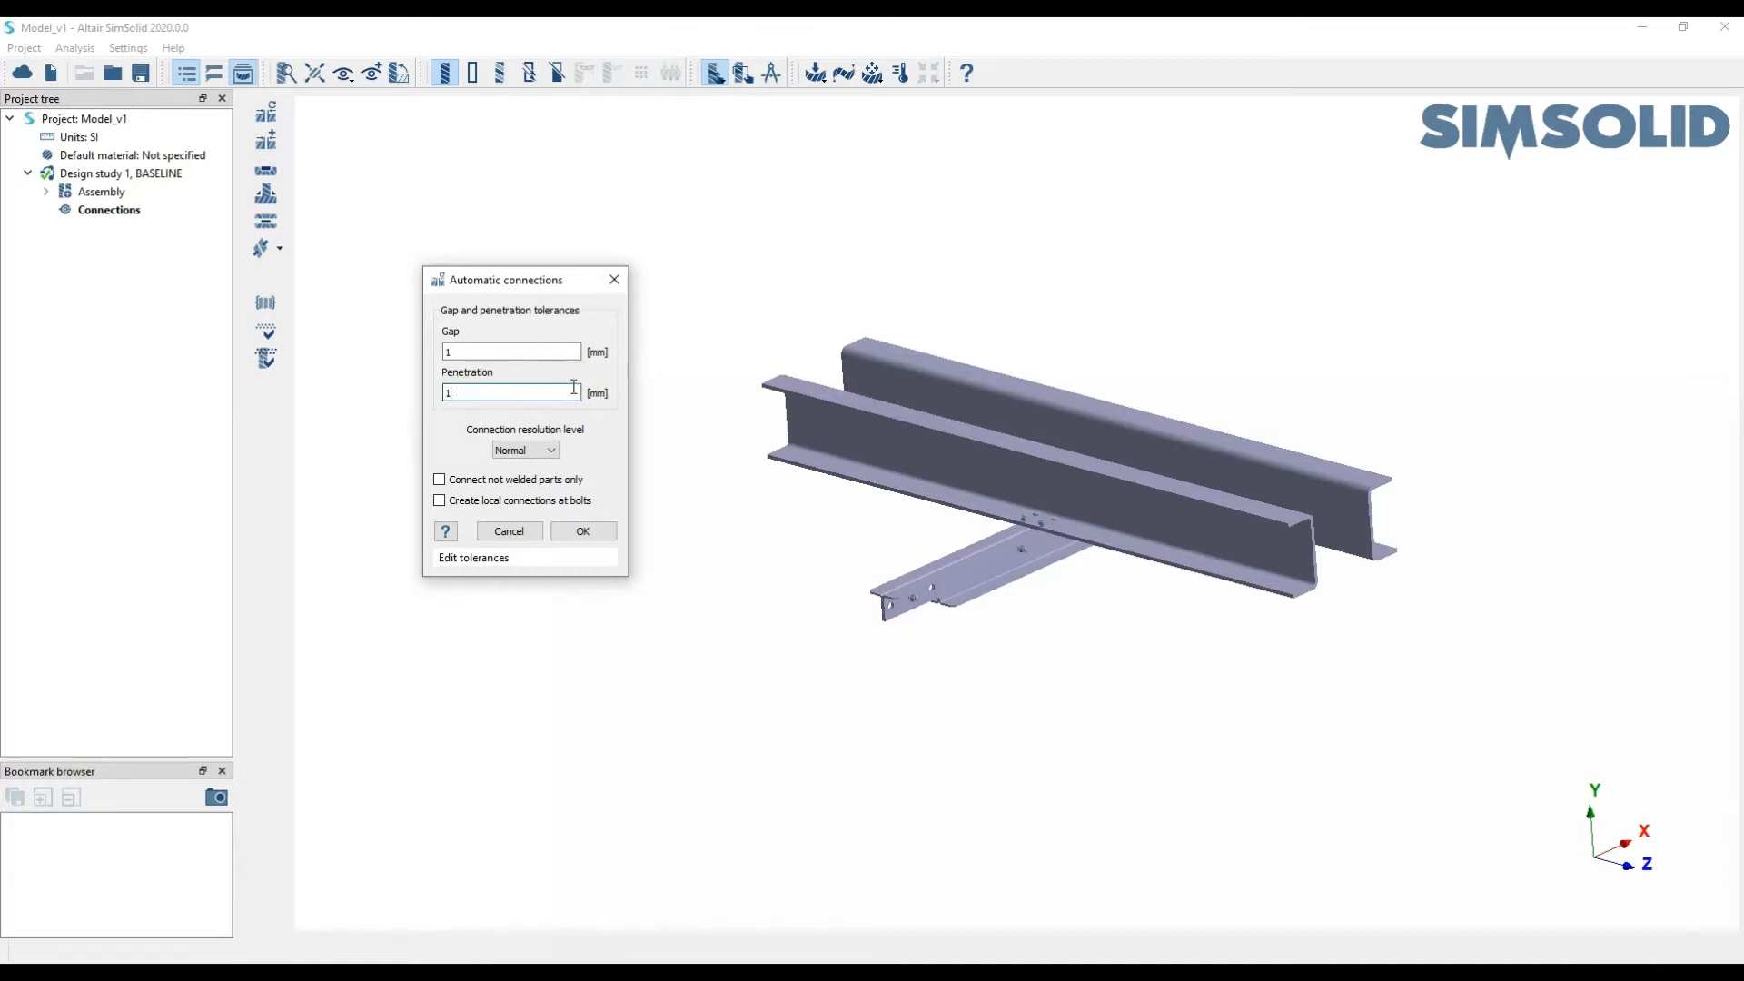
Generate the automatic connections for the assembly at the Normal resolution level
left_click(565, 367)
left_click(543, 332)
left_click(543, 337)
left_click(538, 366)
left_click(609, 456)
left_click(580, 534)
left_click(856, 529)
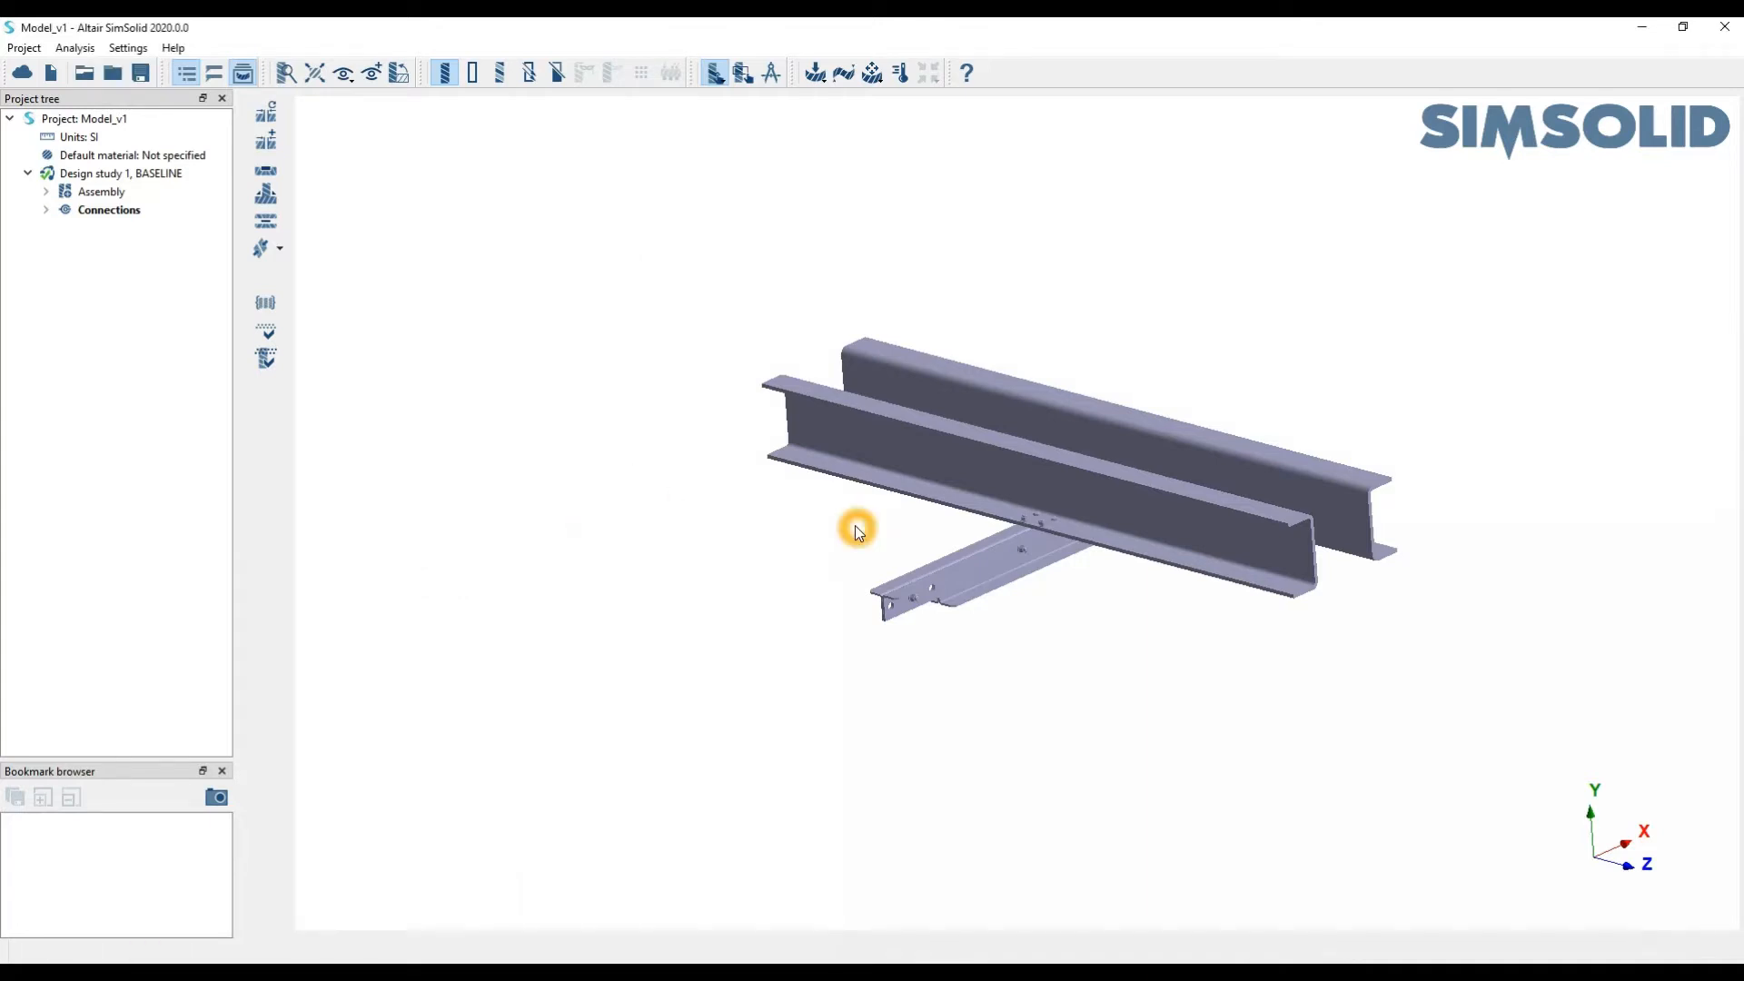
Expand the regular connections and select all of them, from Connection 1 through Connection 82
left_click(45, 209)
left_click(64, 229)
left_click_drag(236, 288, 438, 288)
left_click(240, 252)
scroll(247, 436, "down", 15)
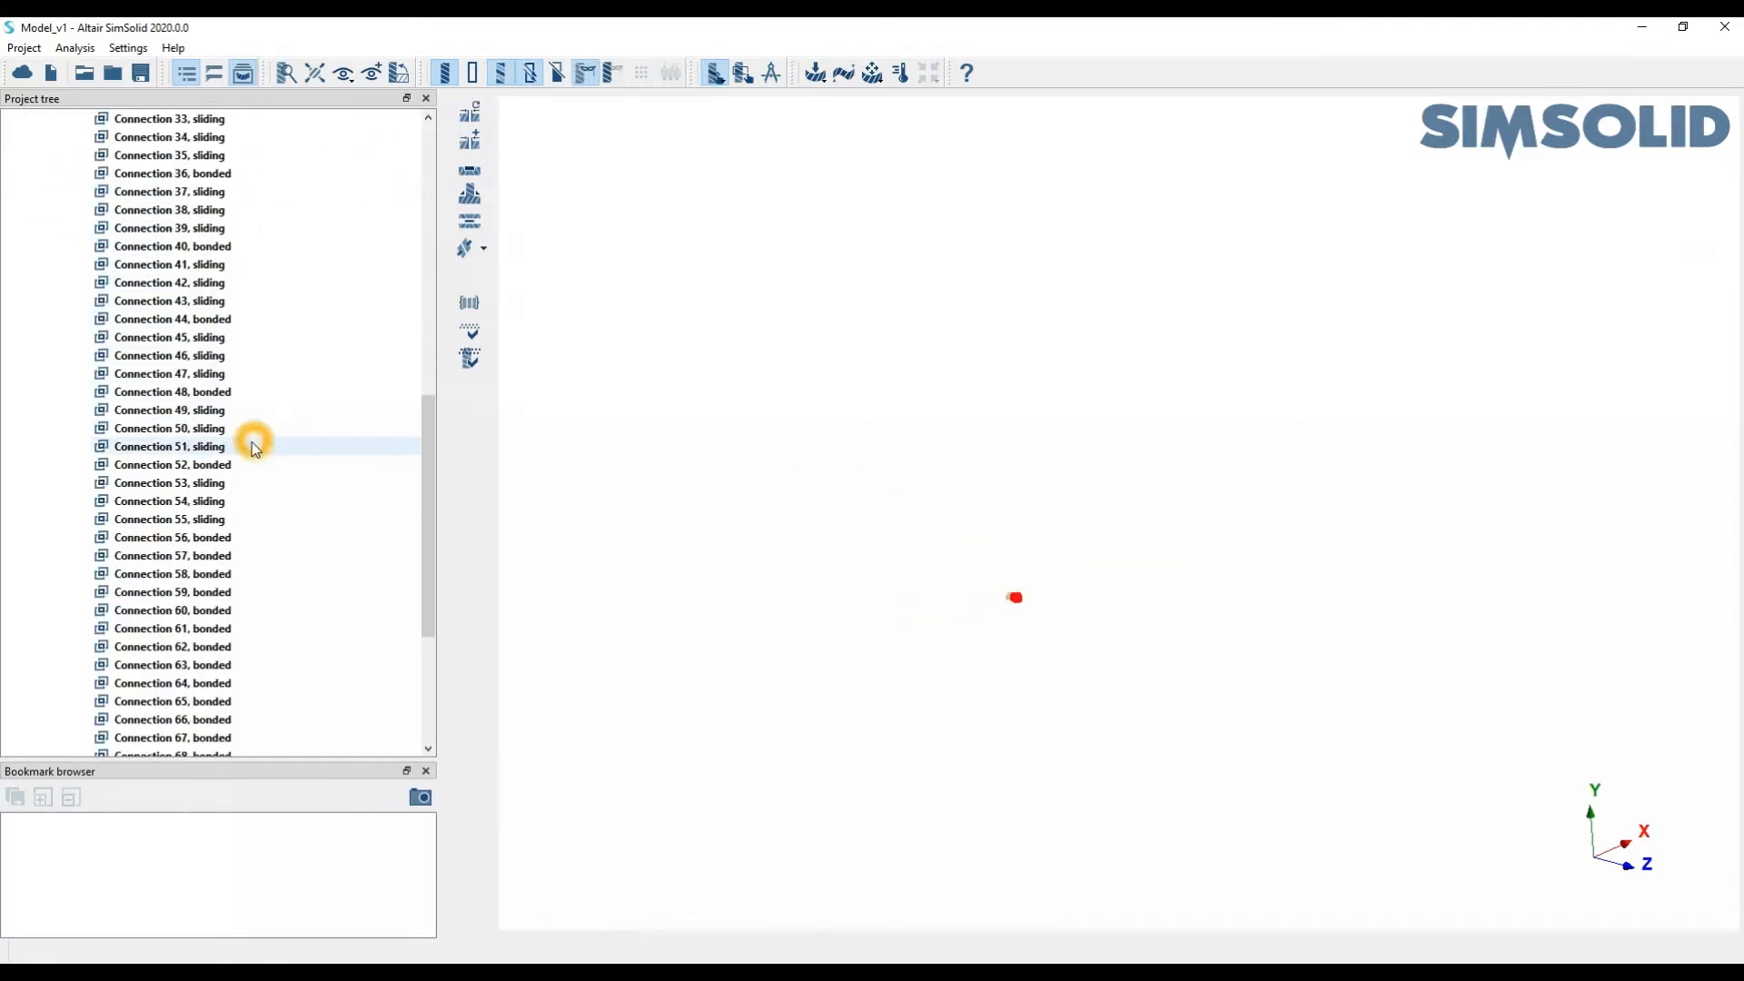
left_click(209, 737, "shift")
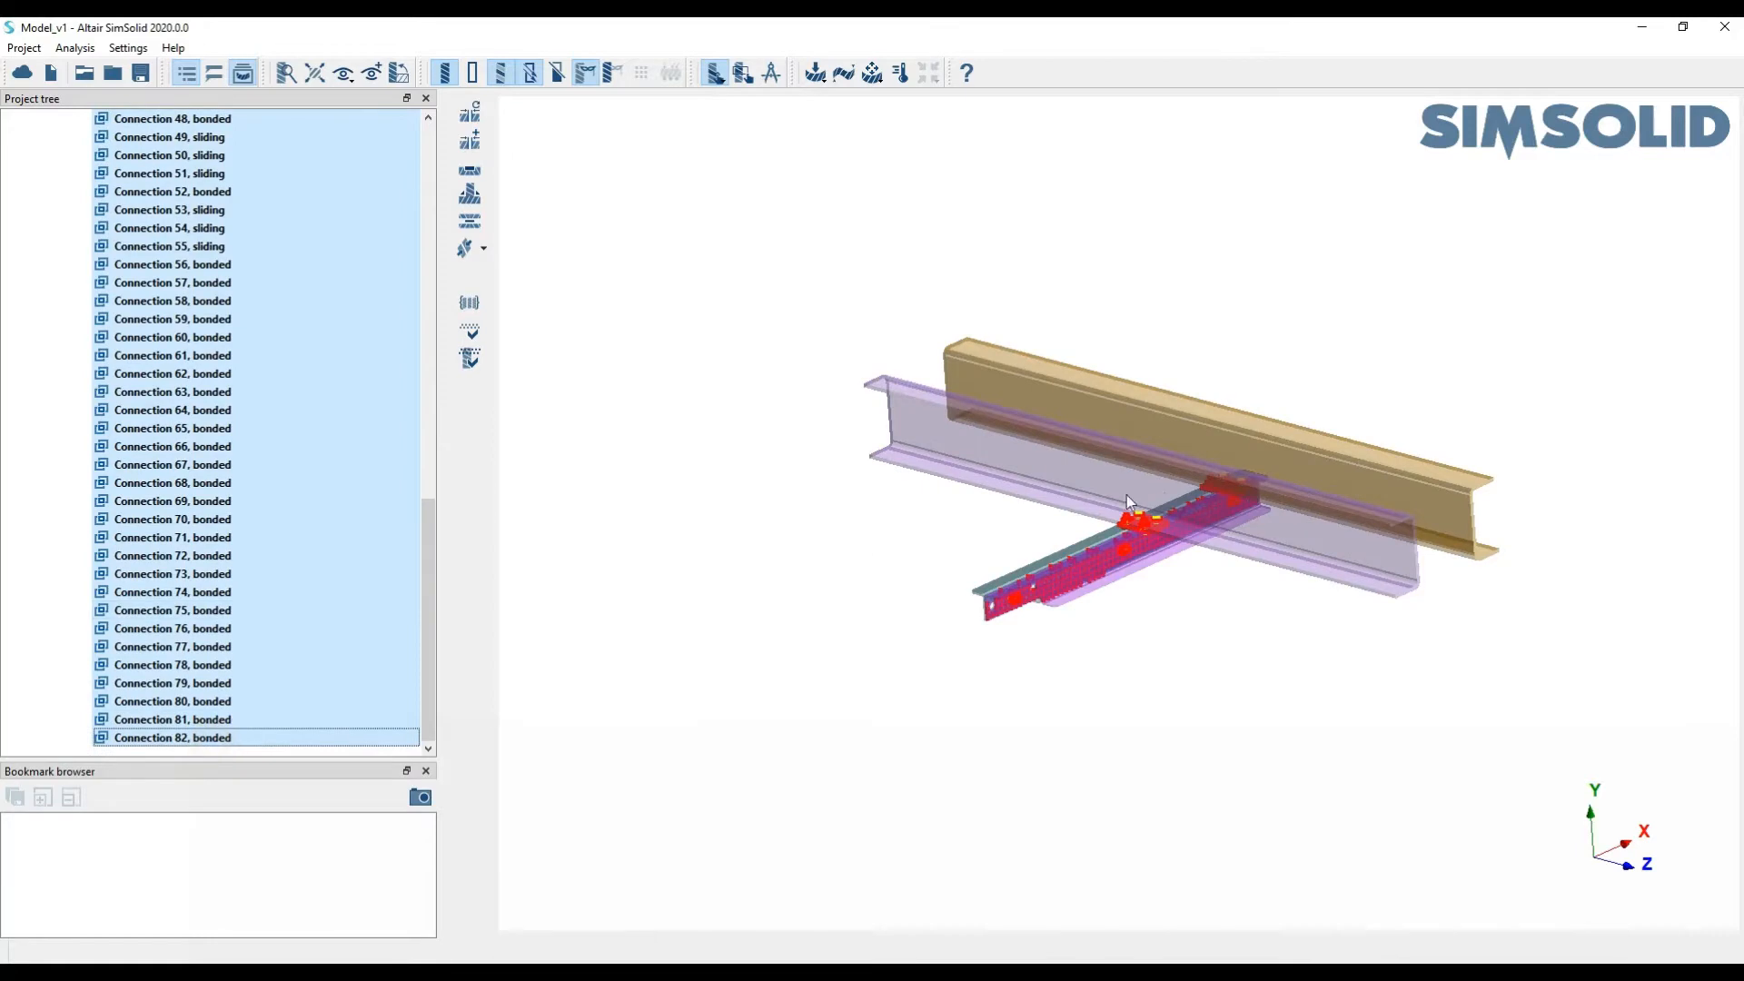
Examine the highlighted contact points of all selected connections around the bolts and the cross member
scroll(1144, 525, "up", 5)
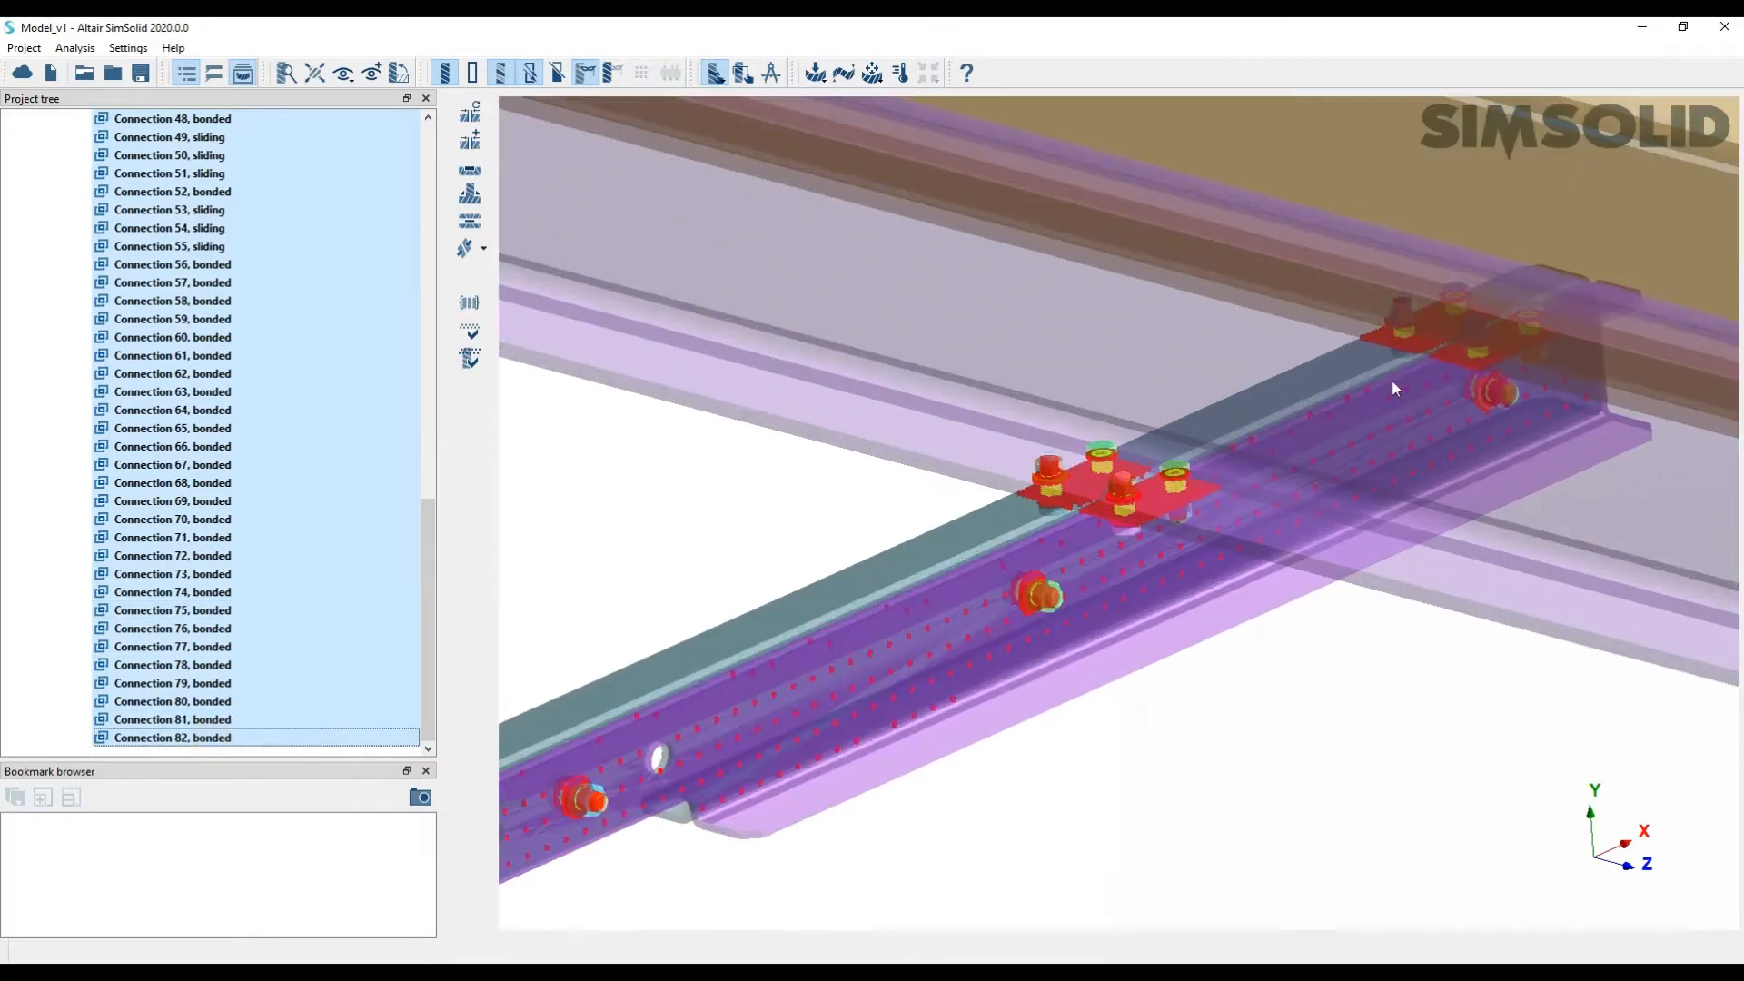
scroll(1394, 387, "down", 5)
scroll(415, 546, "up", 3)
left_click_drag(423, 514, 385, 260)
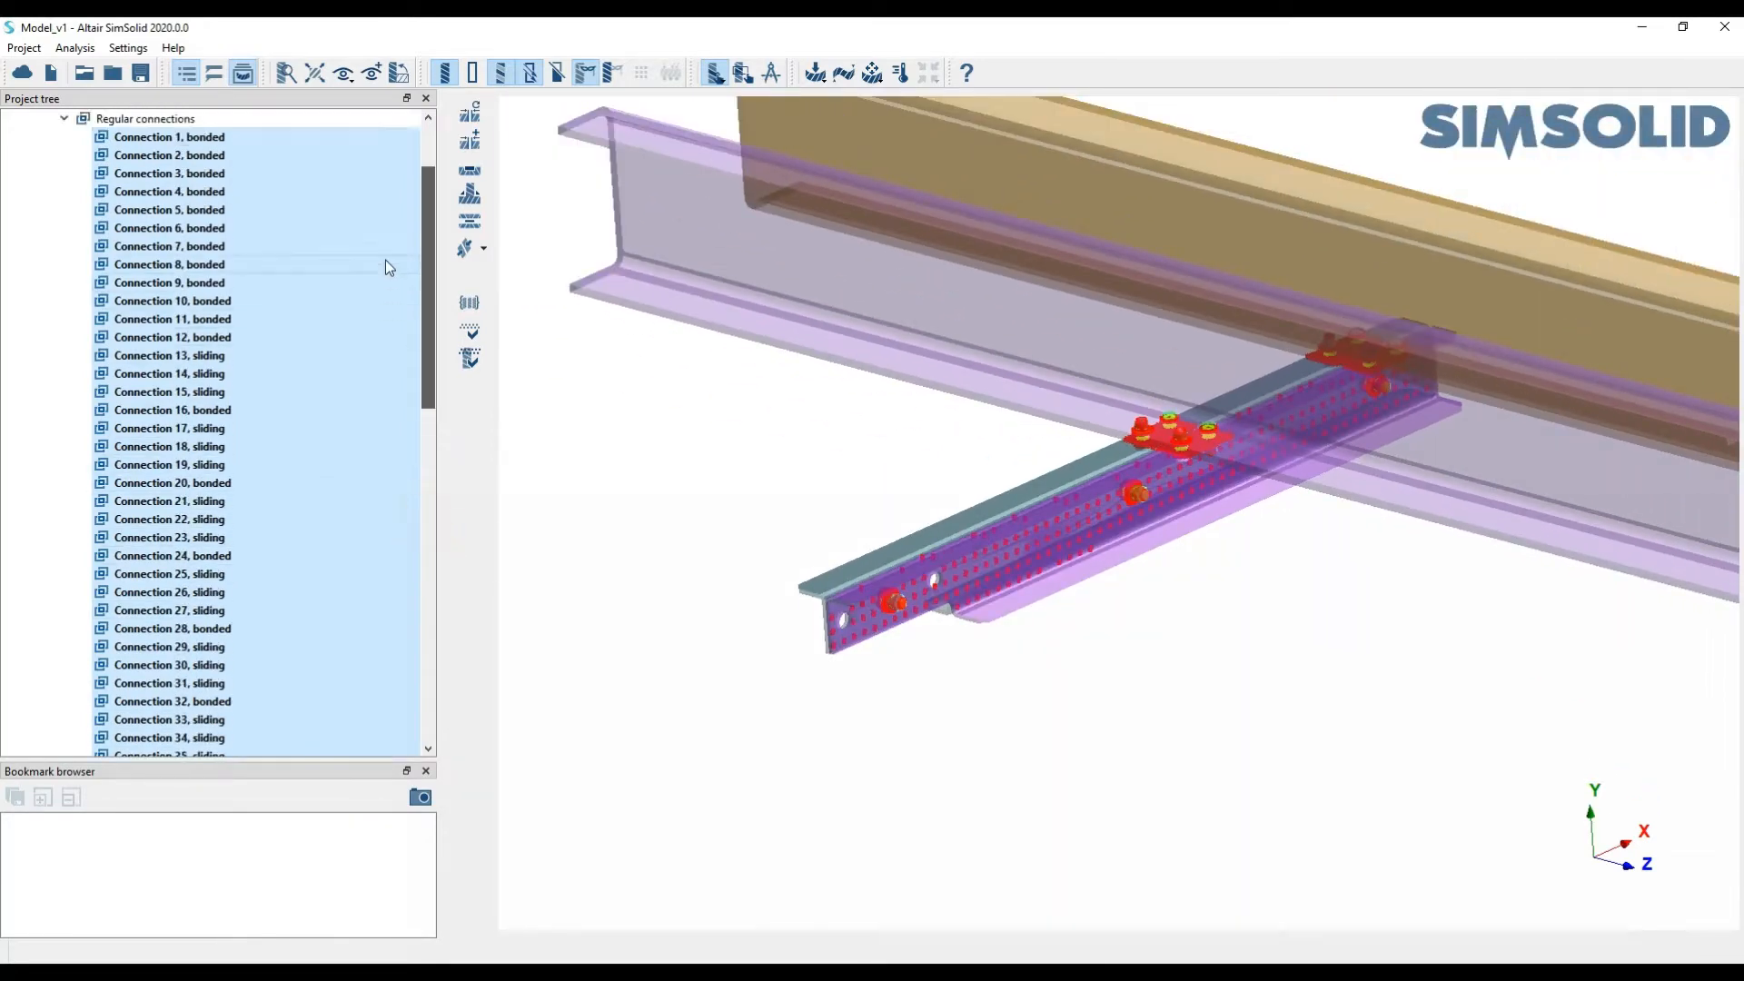
scroll(252, 291, "up", 2)
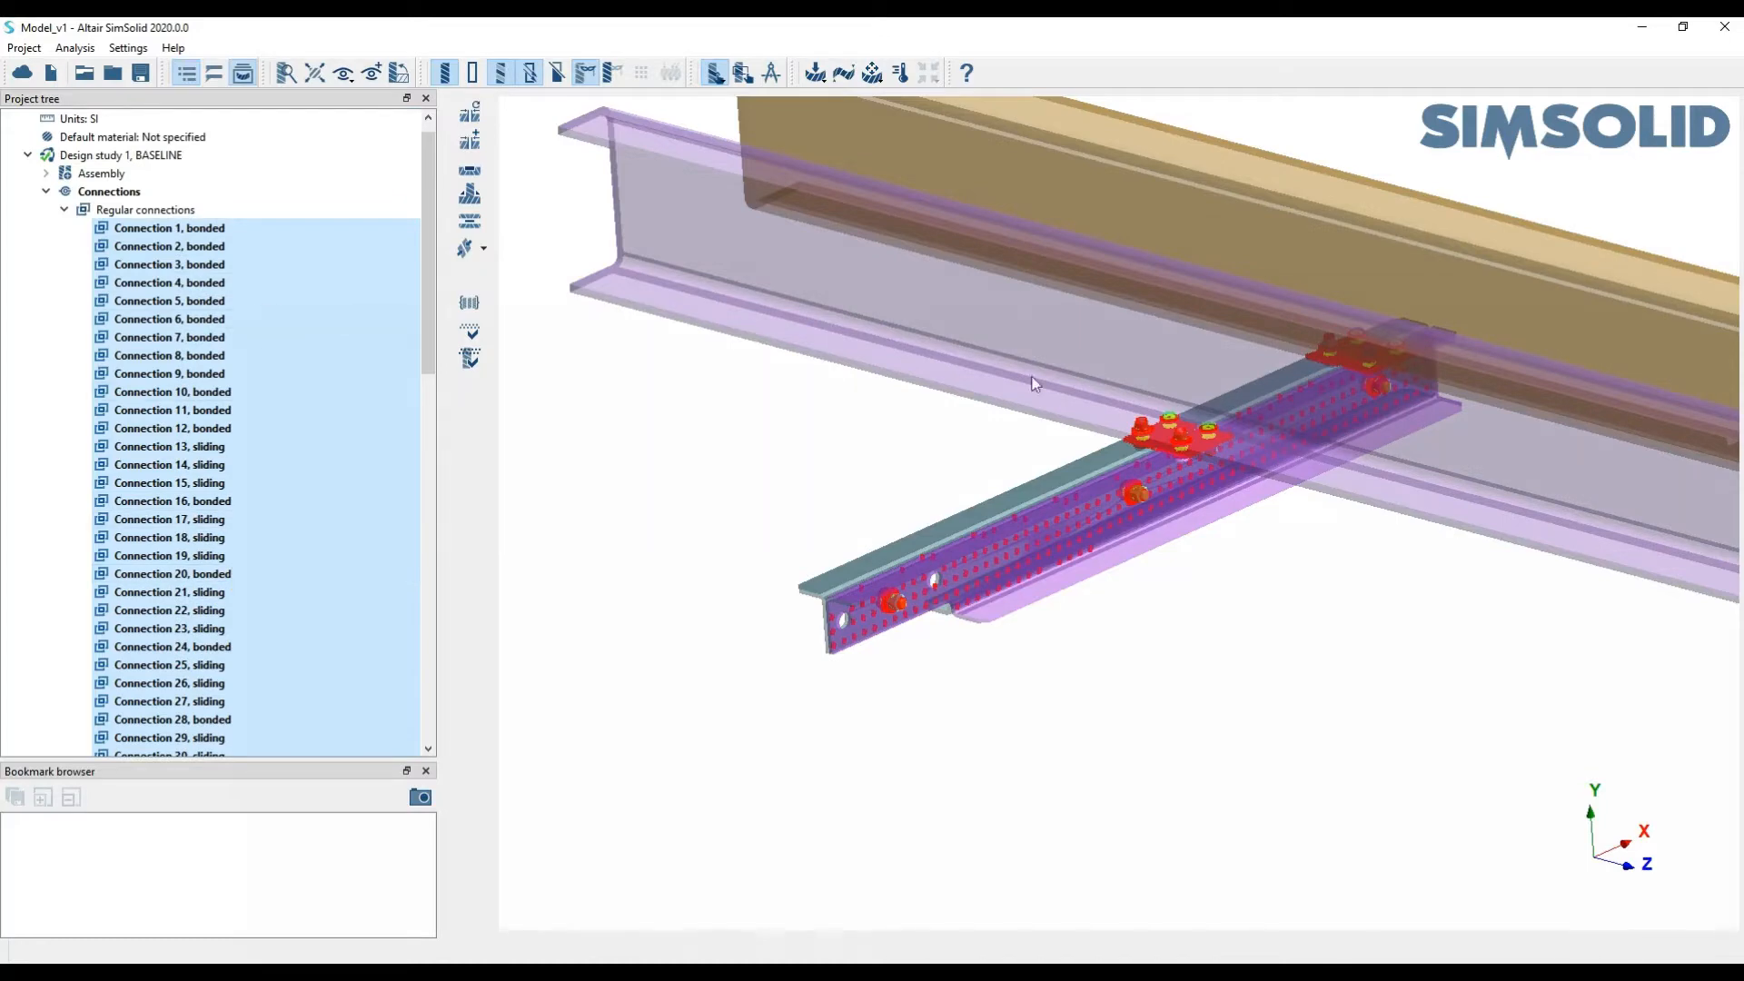
scroll(1148, 420, "down", 5)
scroll(1063, 581, "up", 5)
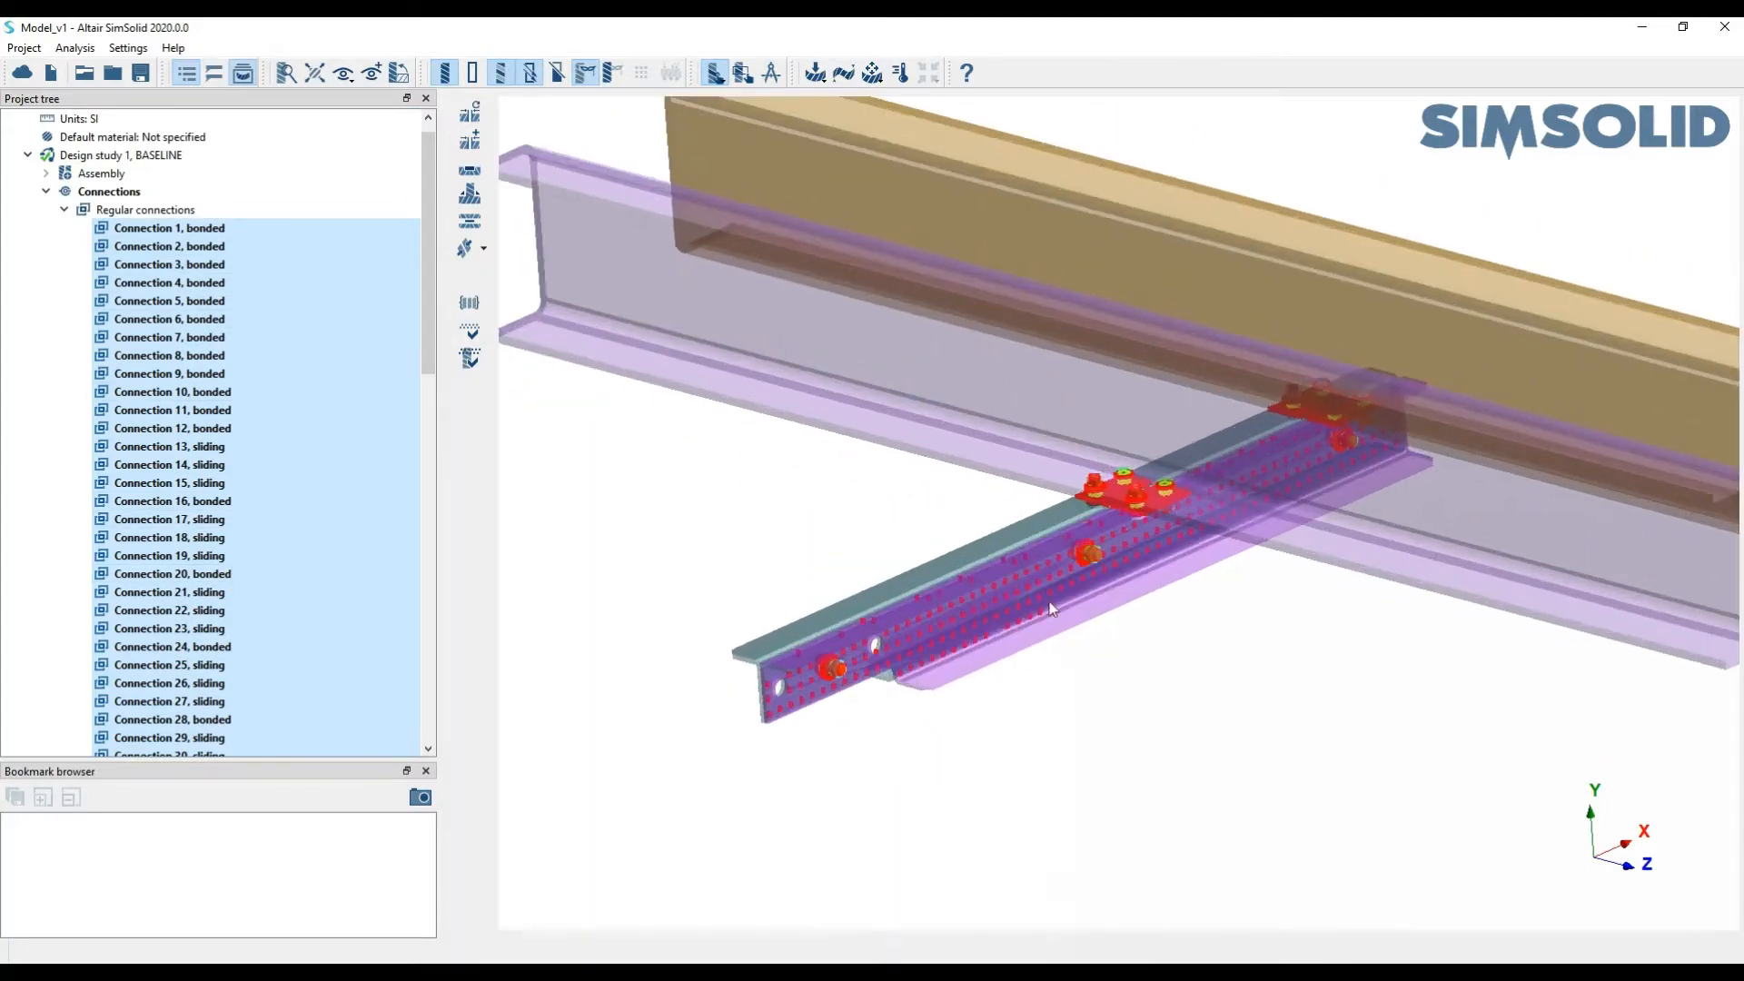
left_click(1025, 656)
Inspect sliding Connection 13 on the bolt shank and bonded Connection 12 at the neighbouring nut up close
left_click(229, 447)
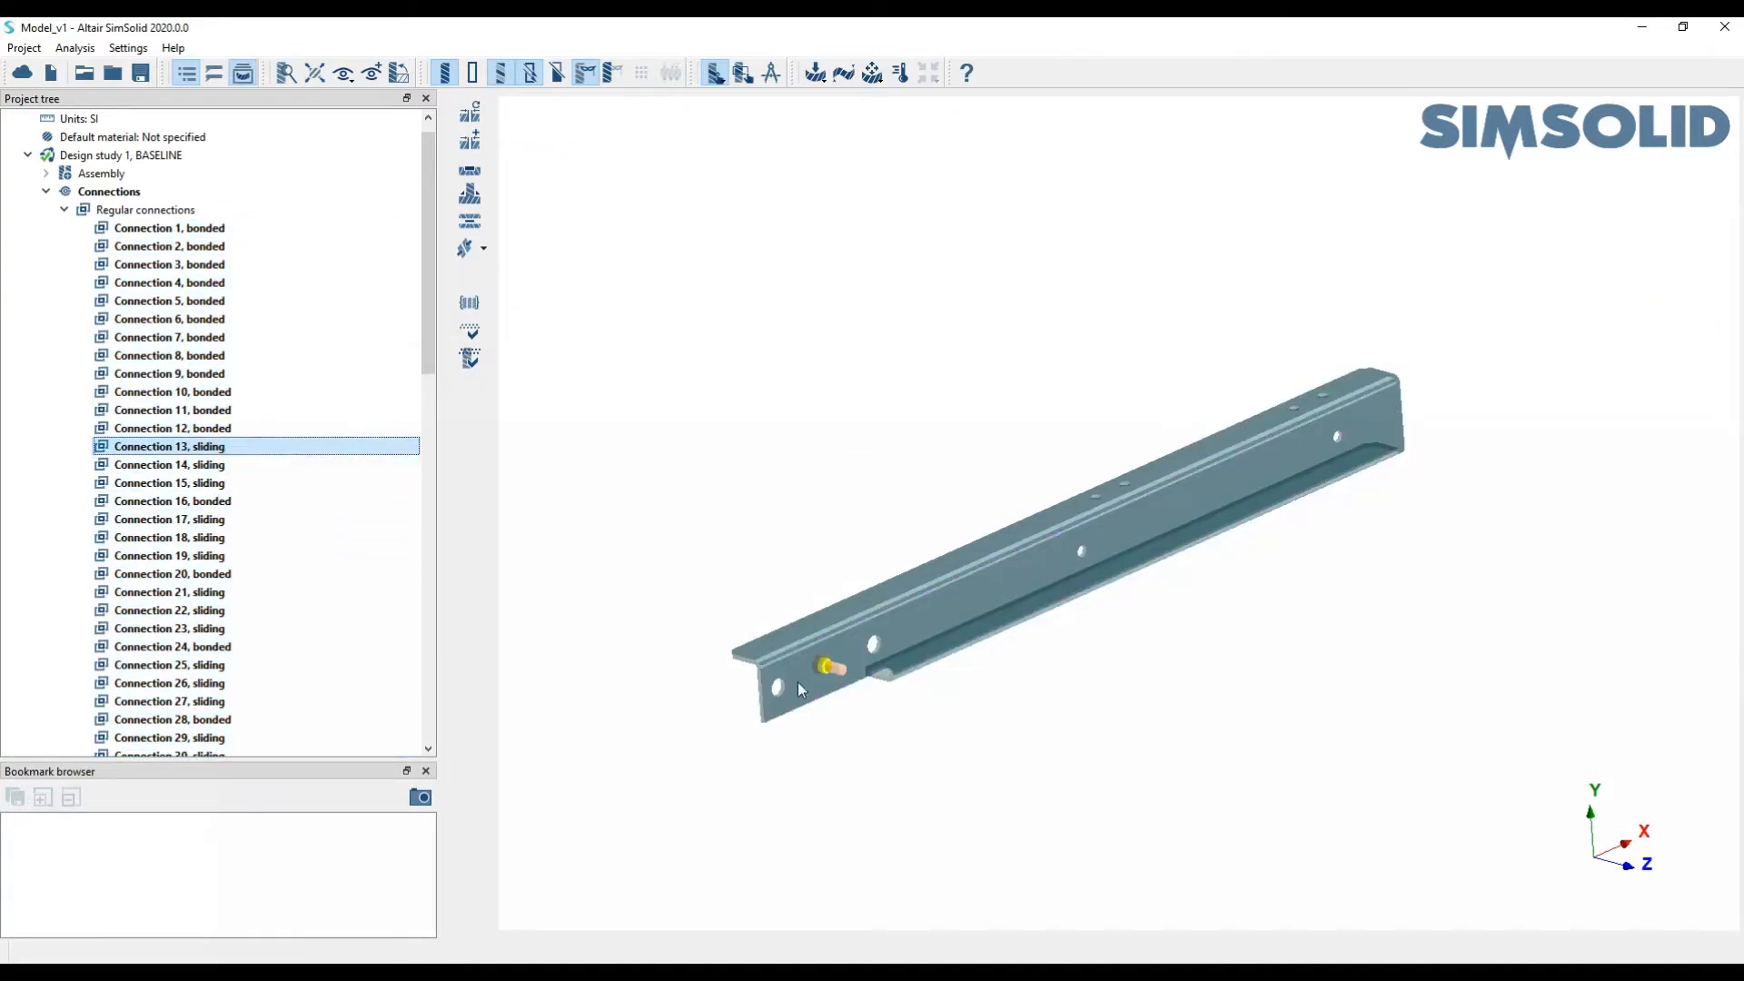
scroll(808, 685, "up", 10)
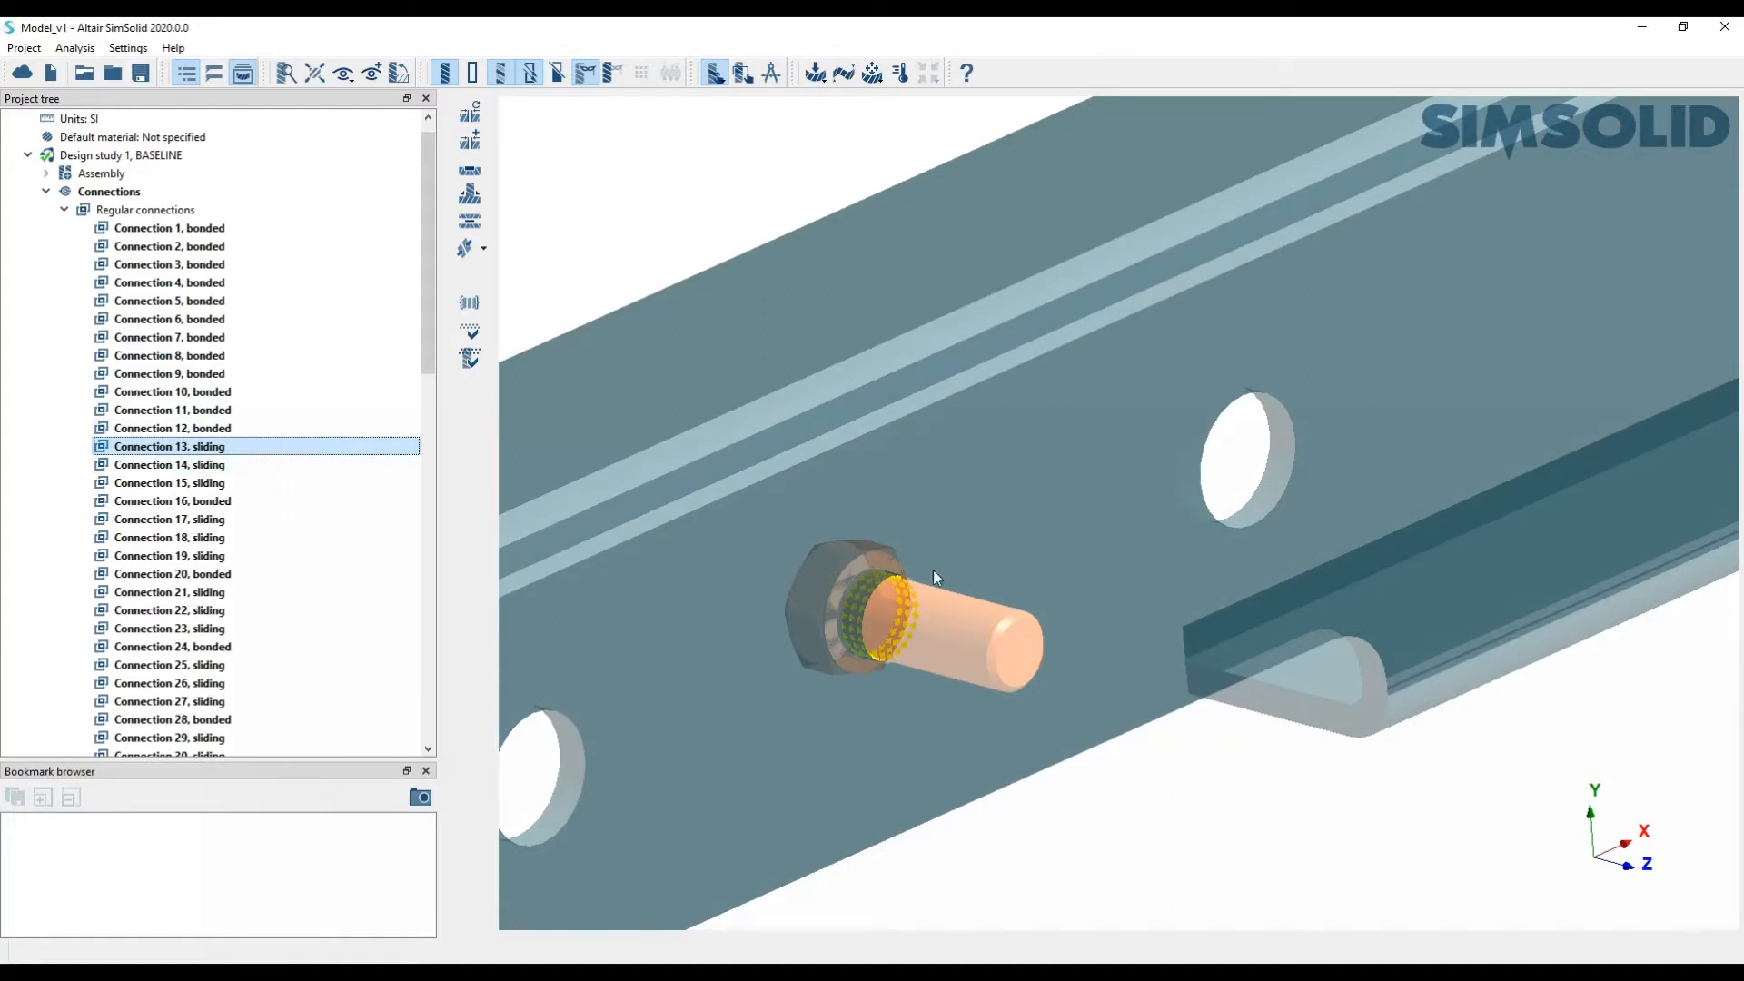
left_click(245, 427)
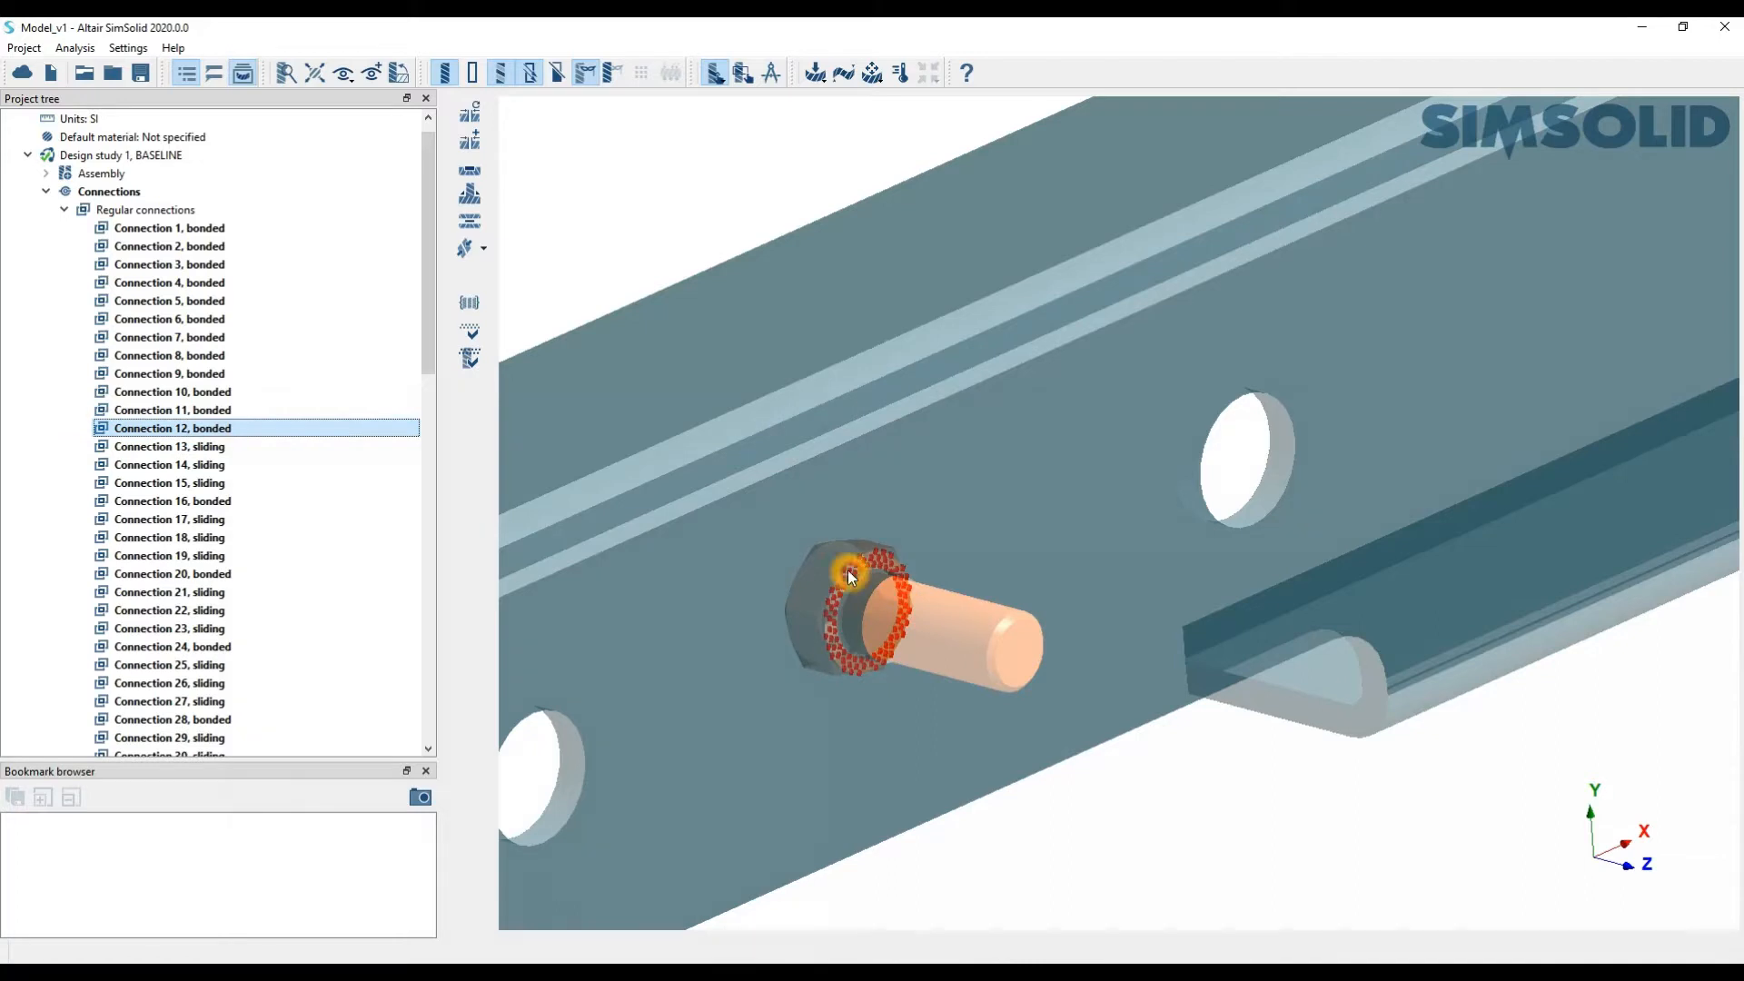
scroll(968, 500, "down", 10)
right_click_drag(1067, 359, 855, 629)
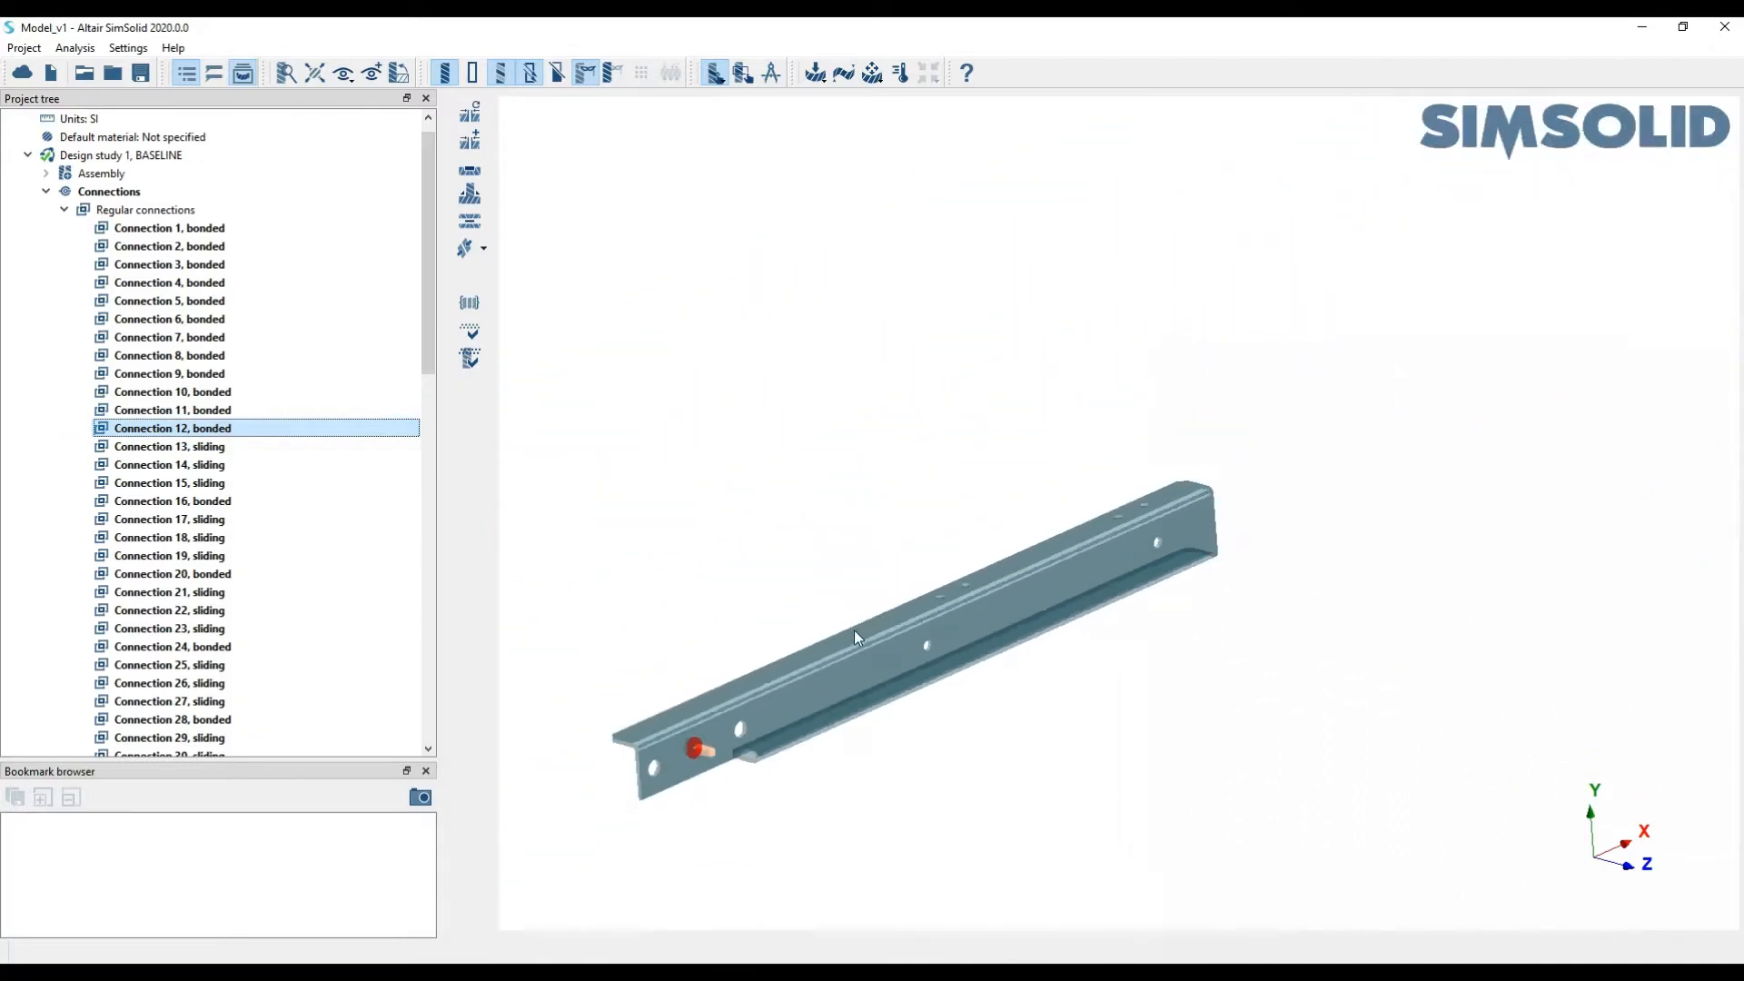
Display the complete assembly again instead of the single connection
left_click(101, 173)
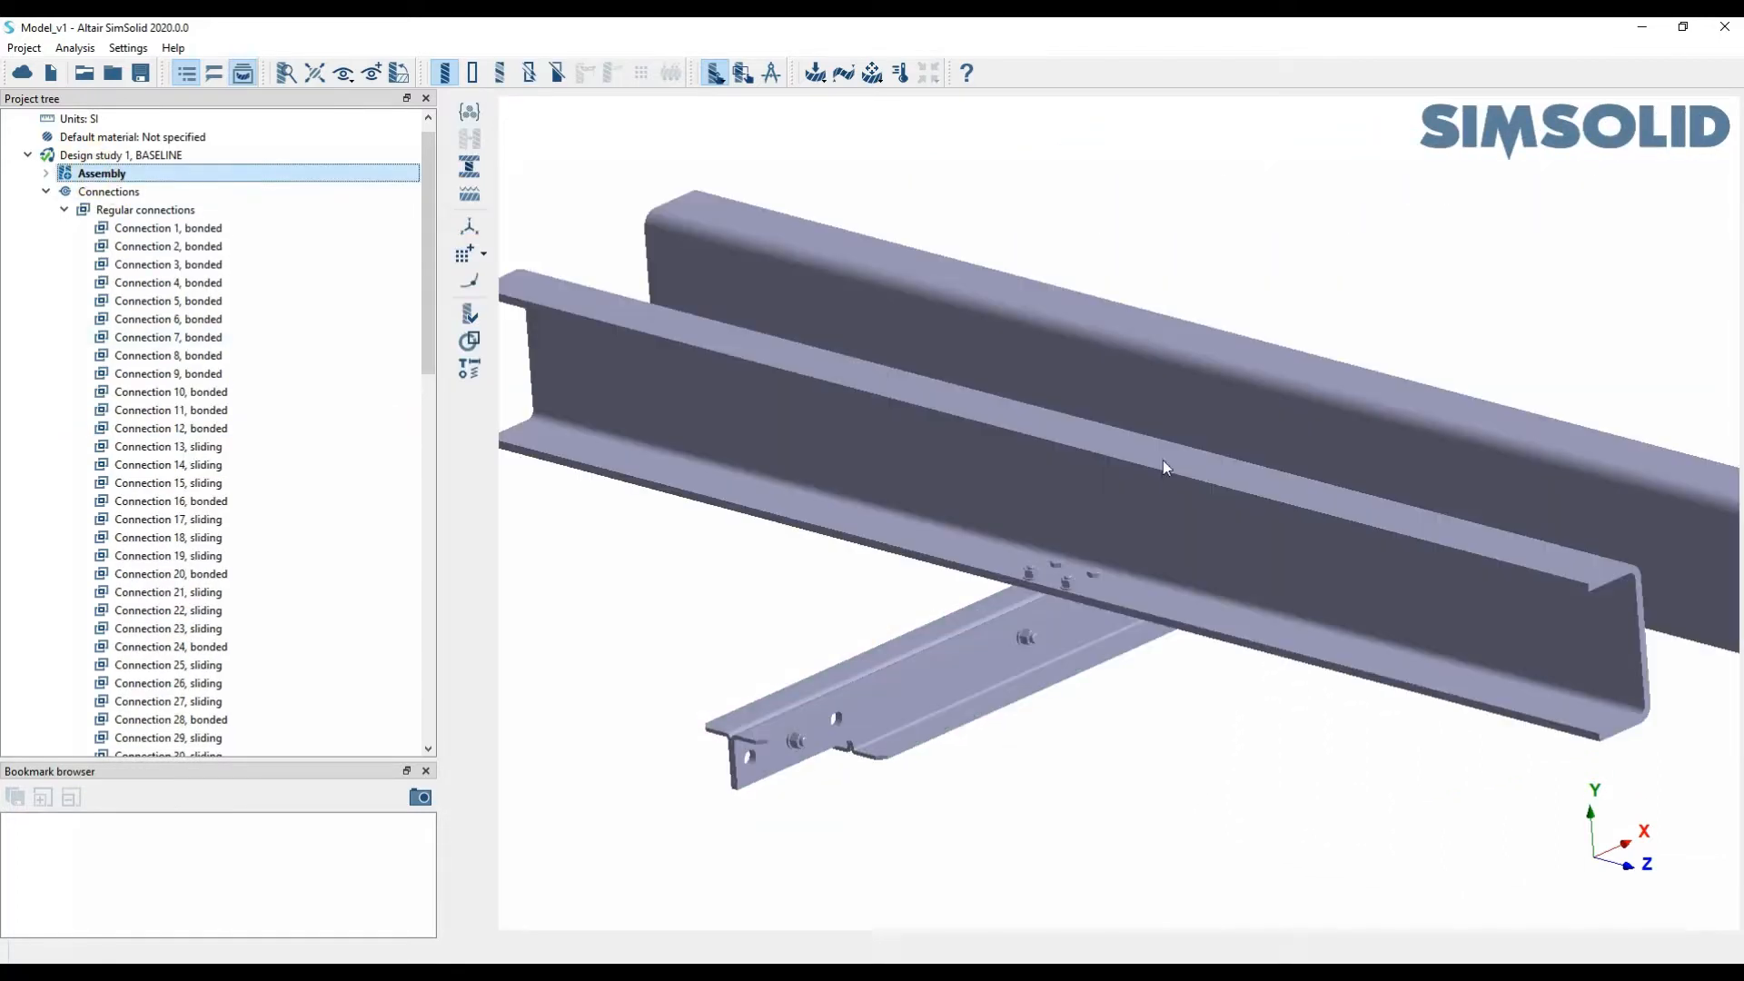
right_click_drag(1161, 458, 1131, 466)
scroll(1019, 450, "down", 3)
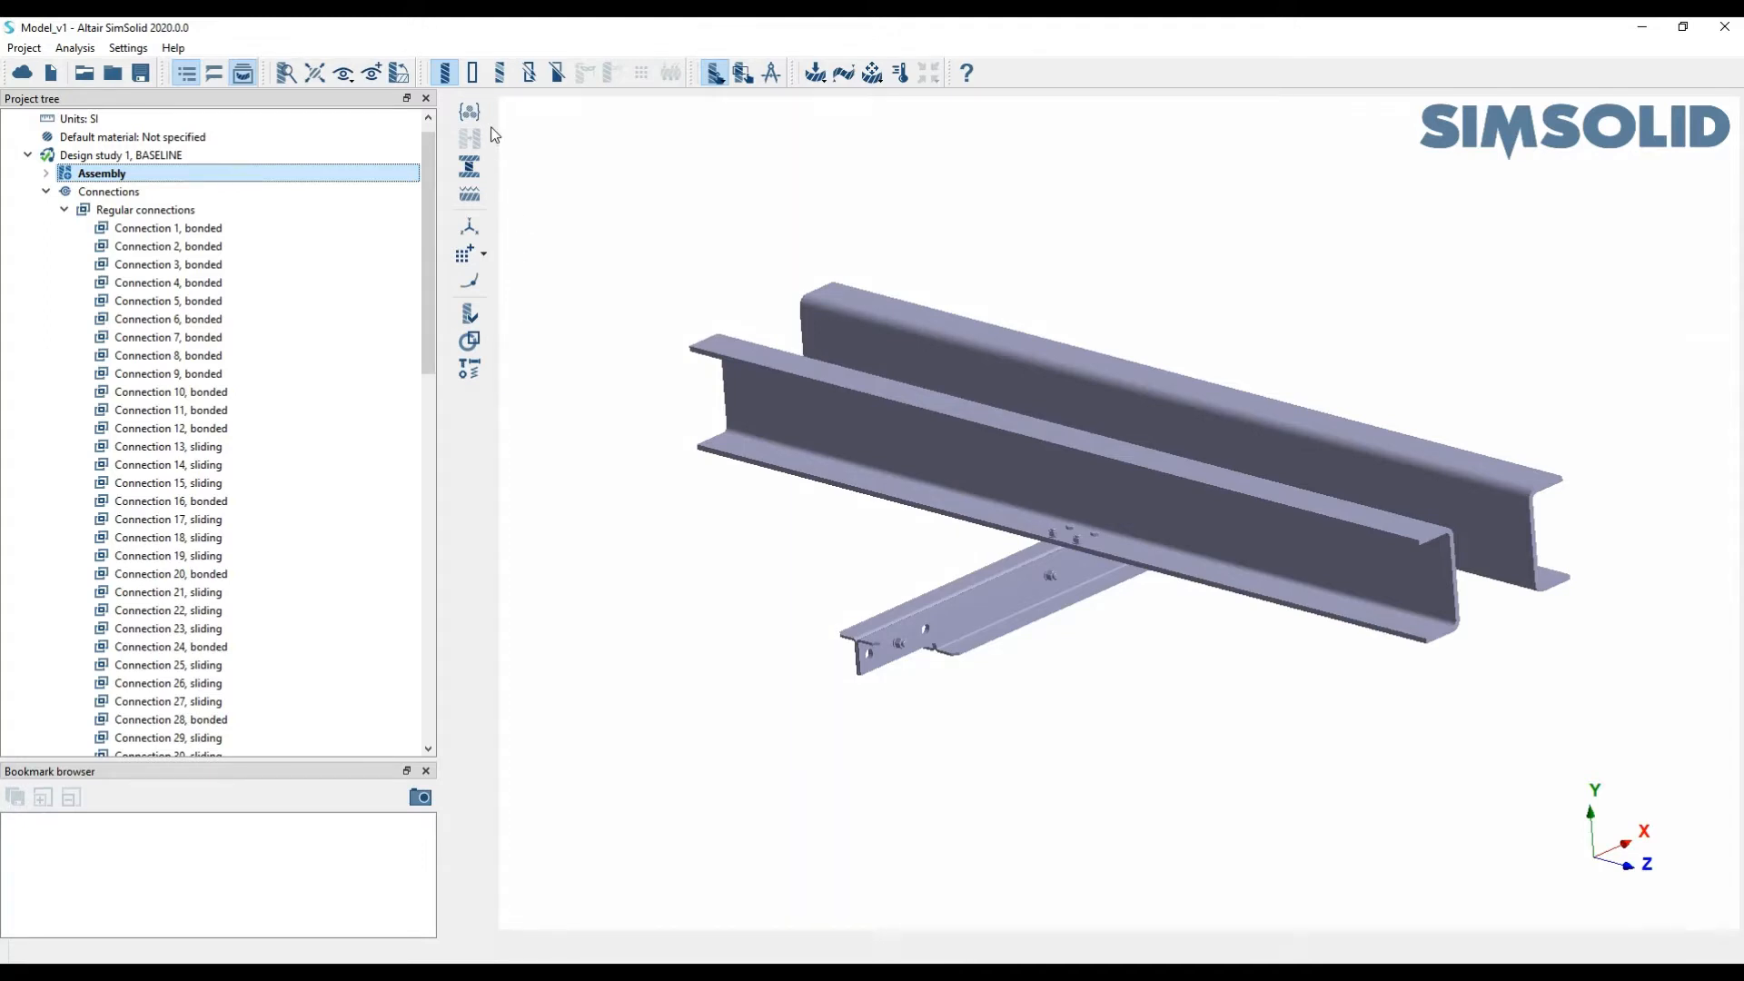
left_click(514, 361)
left_click_drag(167, 95, 15, 64)
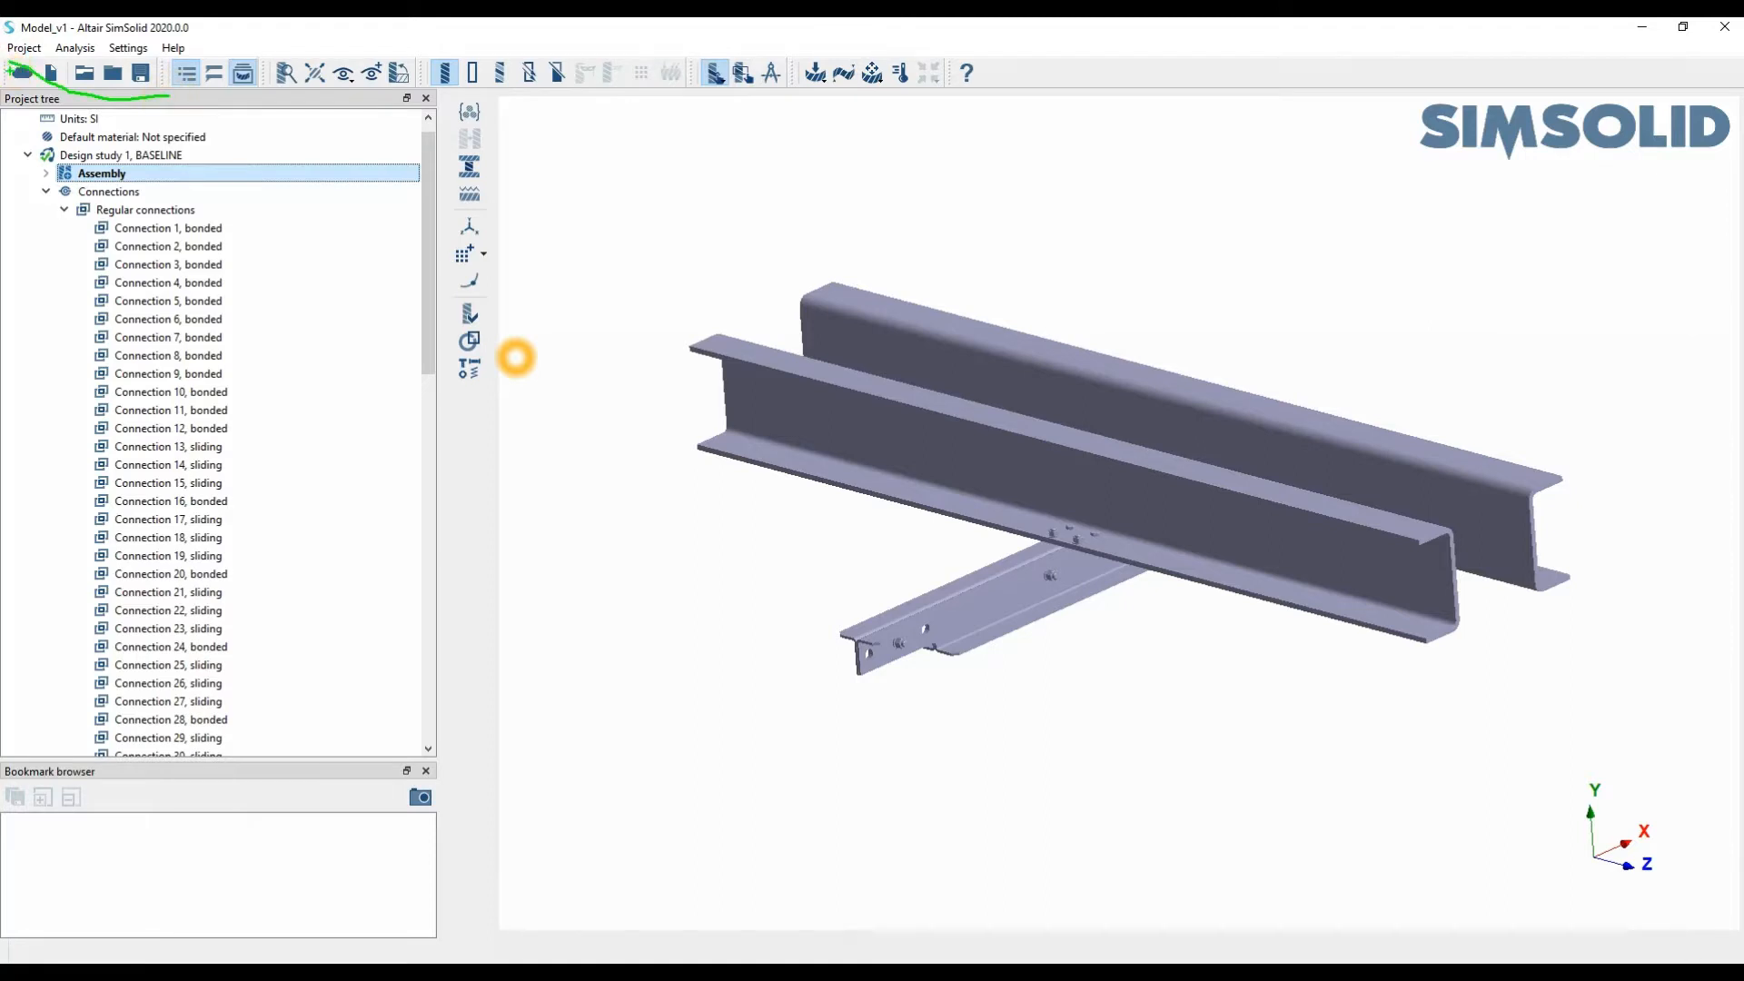
key("e")
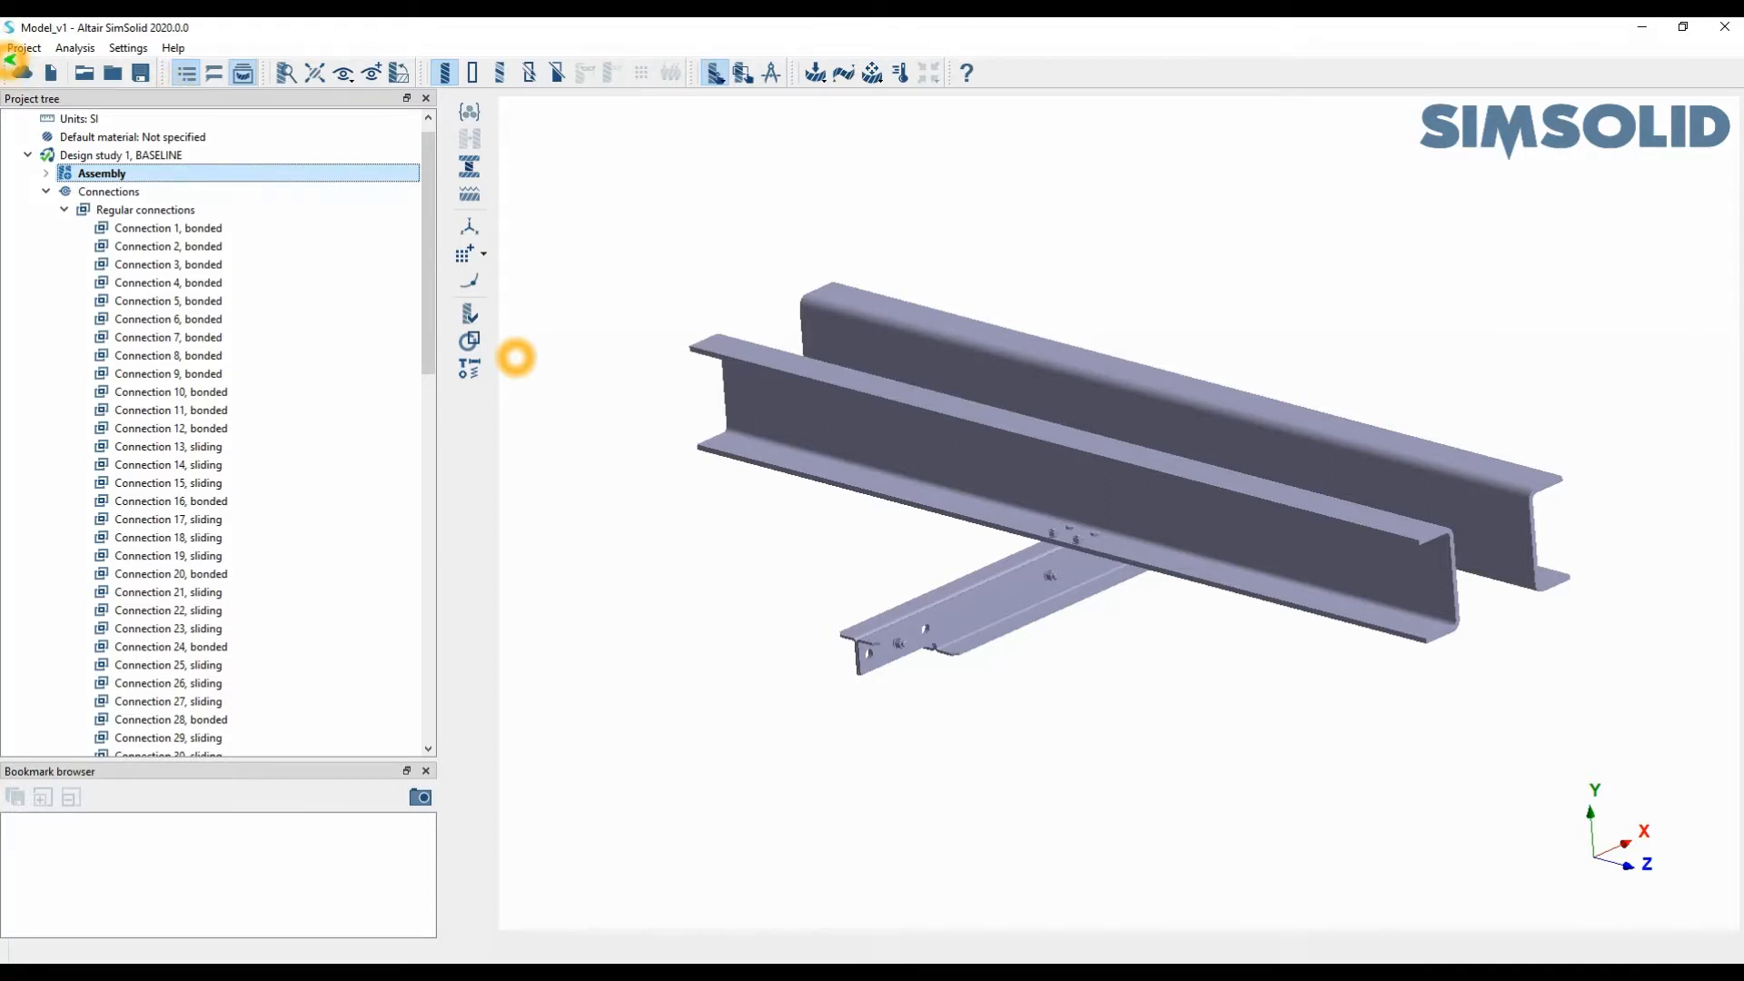
mouse_move(3, 63)
left_mouse_down("ctrl")
mouse_move(178, 98)
mouse_move(210, 178)
left_mouse_up("ctrl")
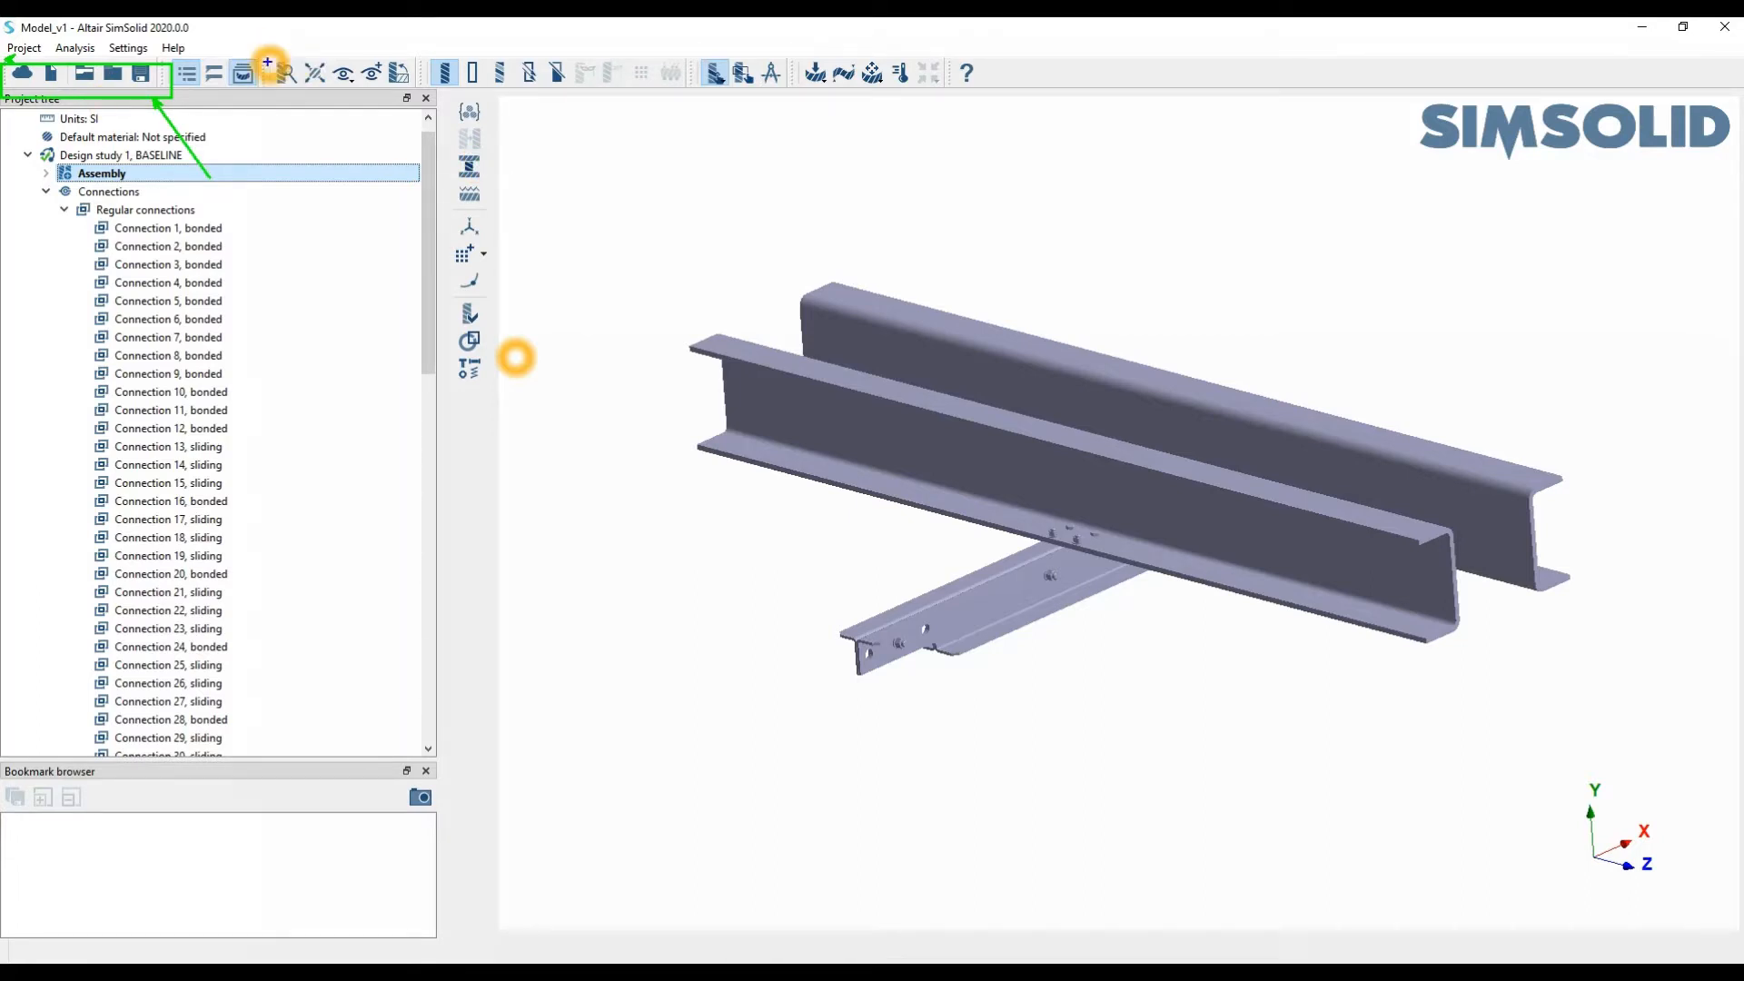
left_click_drag(265, 55, 424, 97, "ctrl")
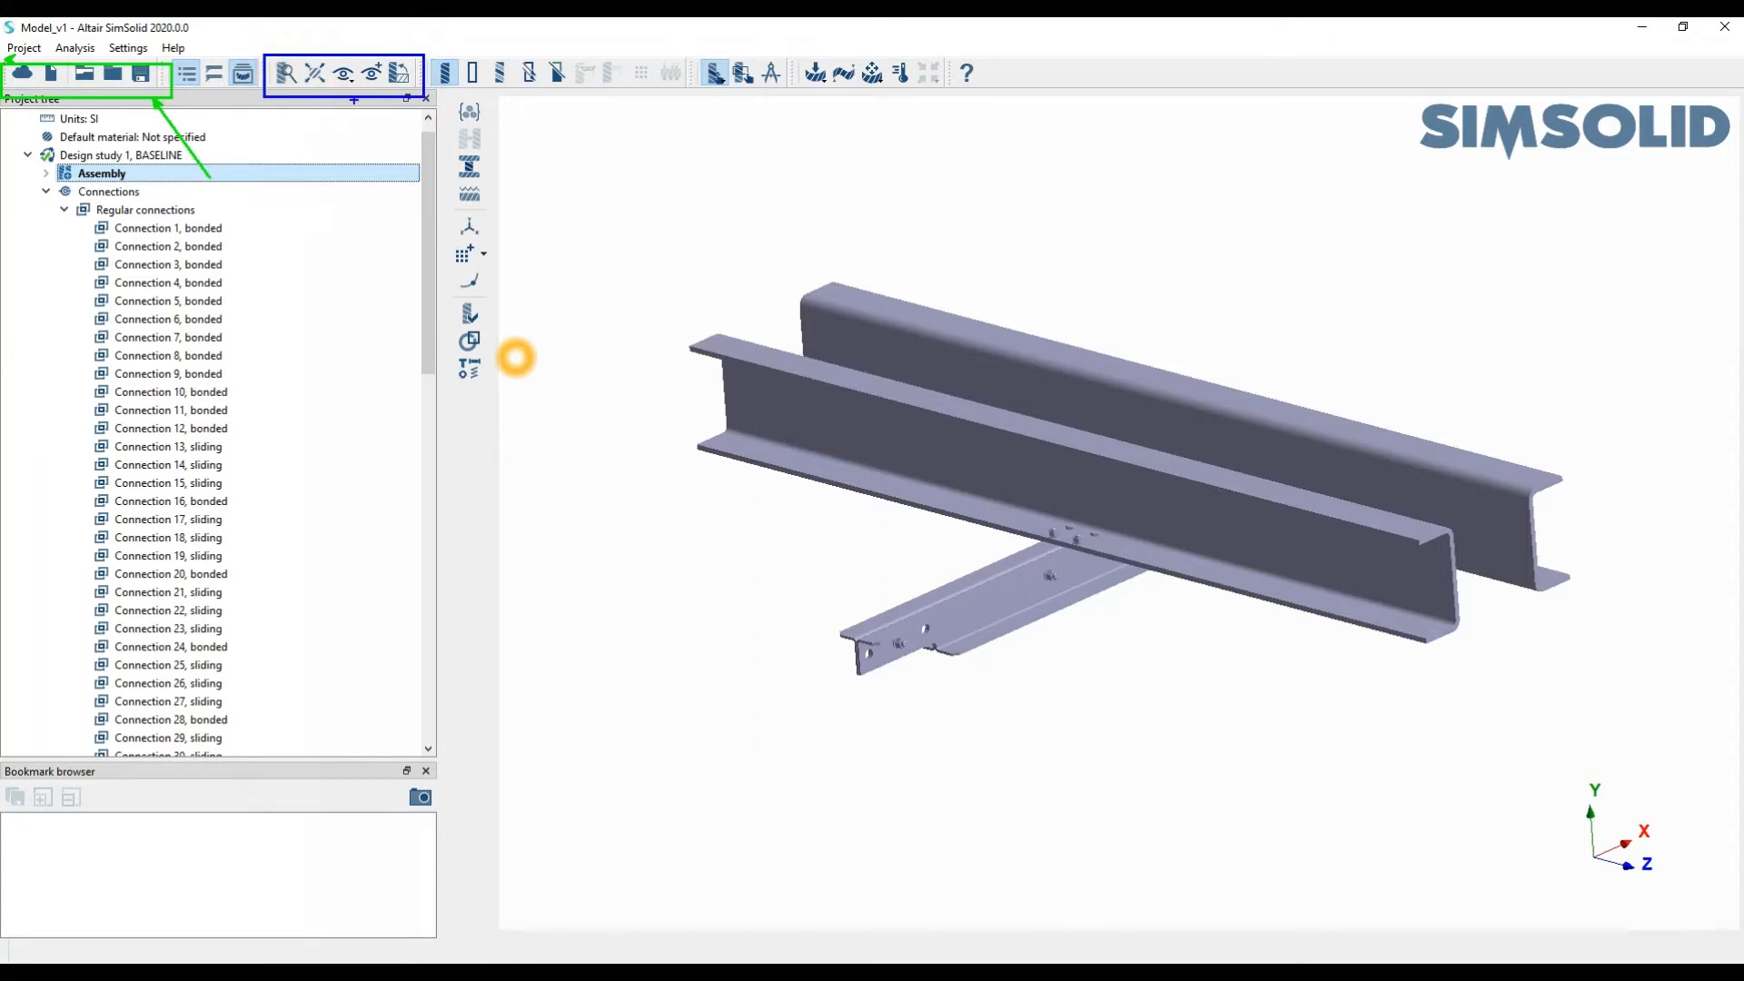
left_click_drag(290, 93, 290, 154)
left_click_drag(346, 91, 348, 170)
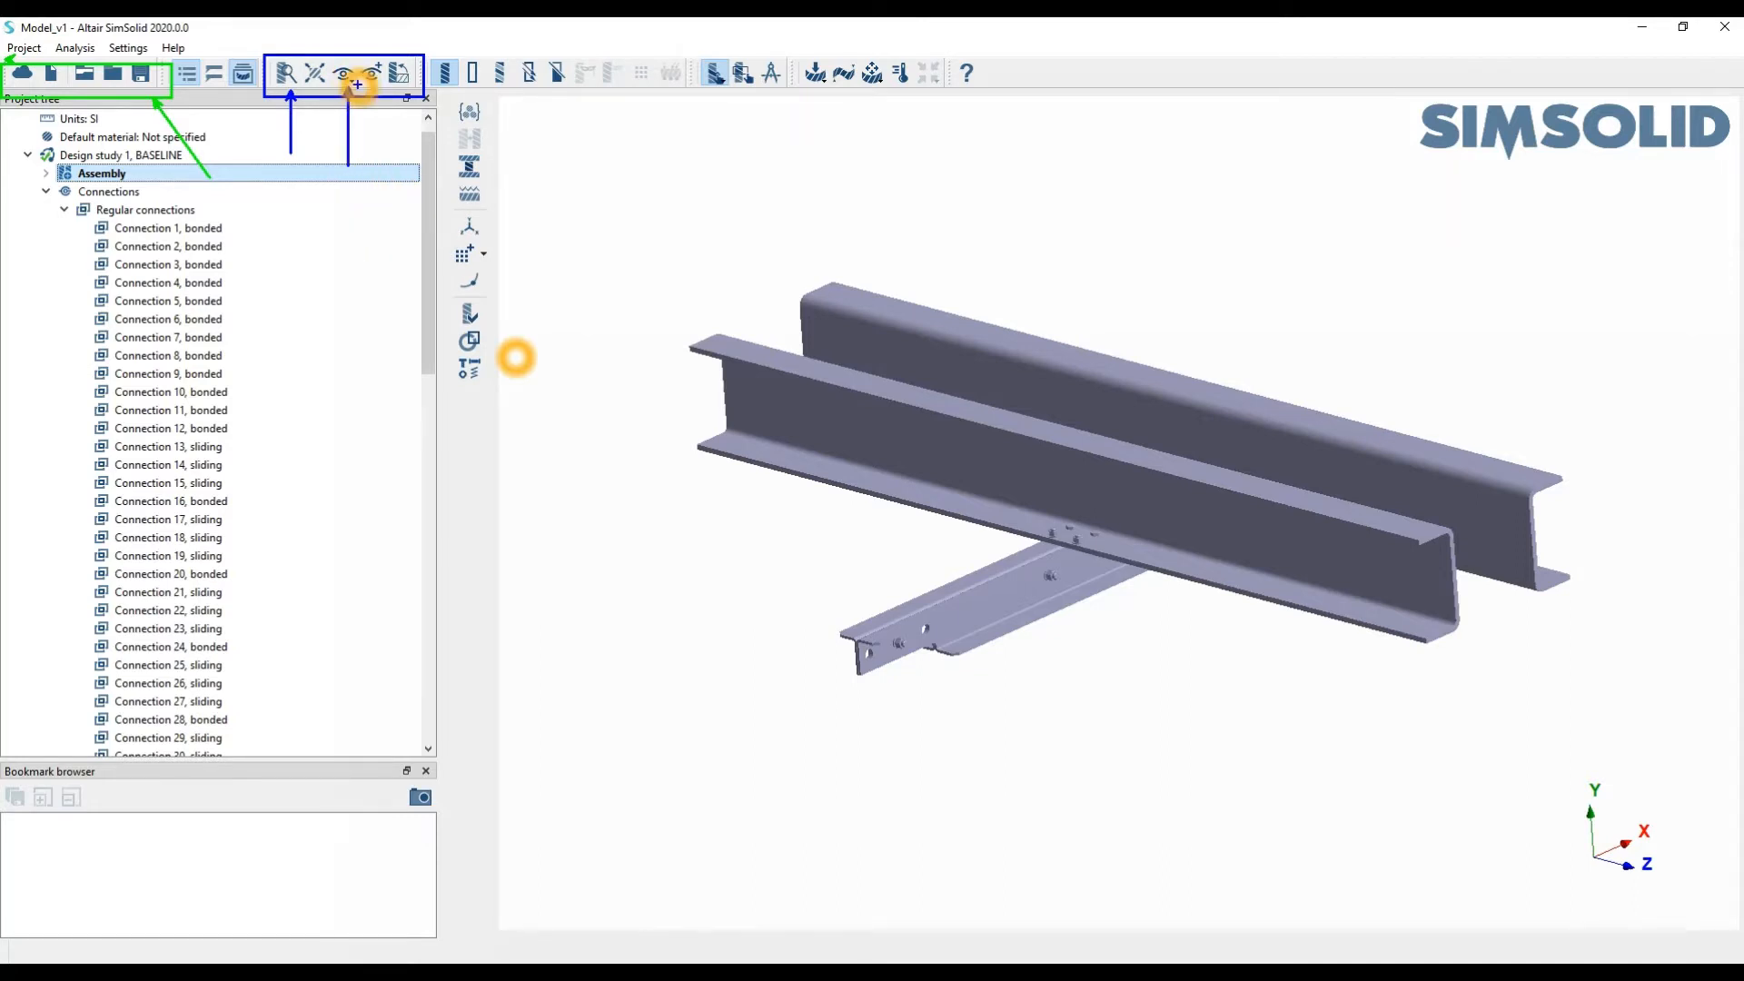
left_click_drag(373, 90, 374, 179)
left_click(373, 159)
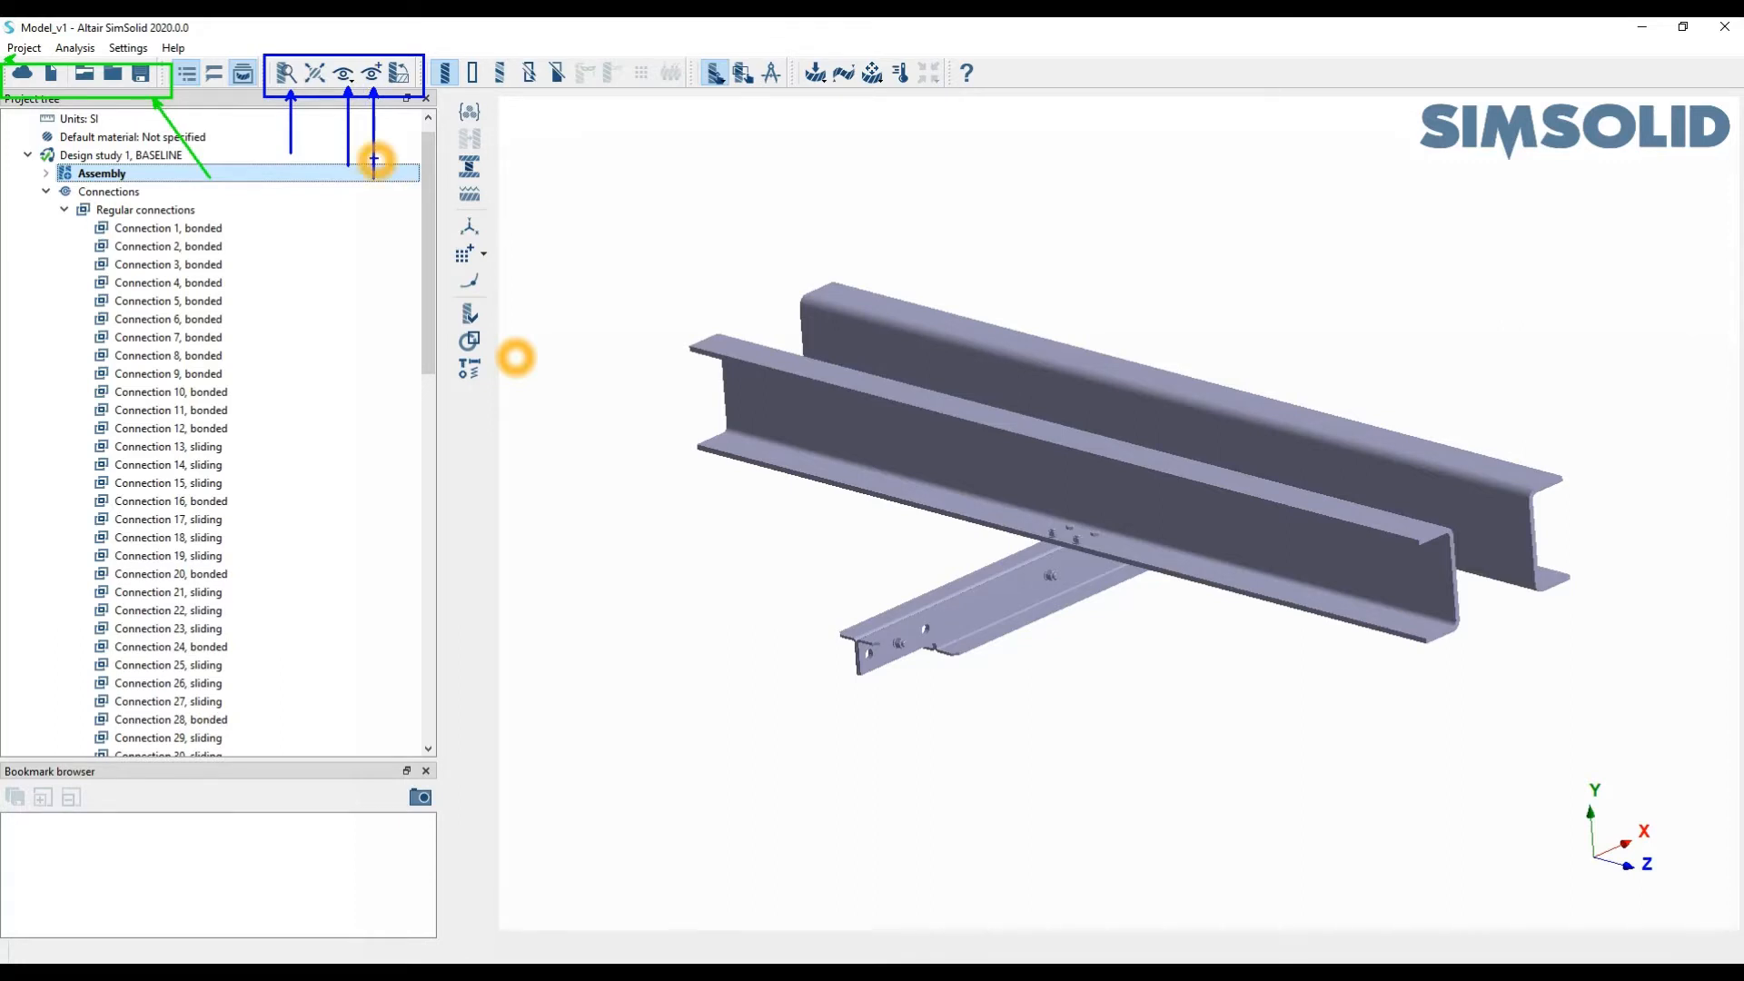
left_click(371, 73)
left_click_drag(552, 372, 587, 275)
left_click(765, 284)
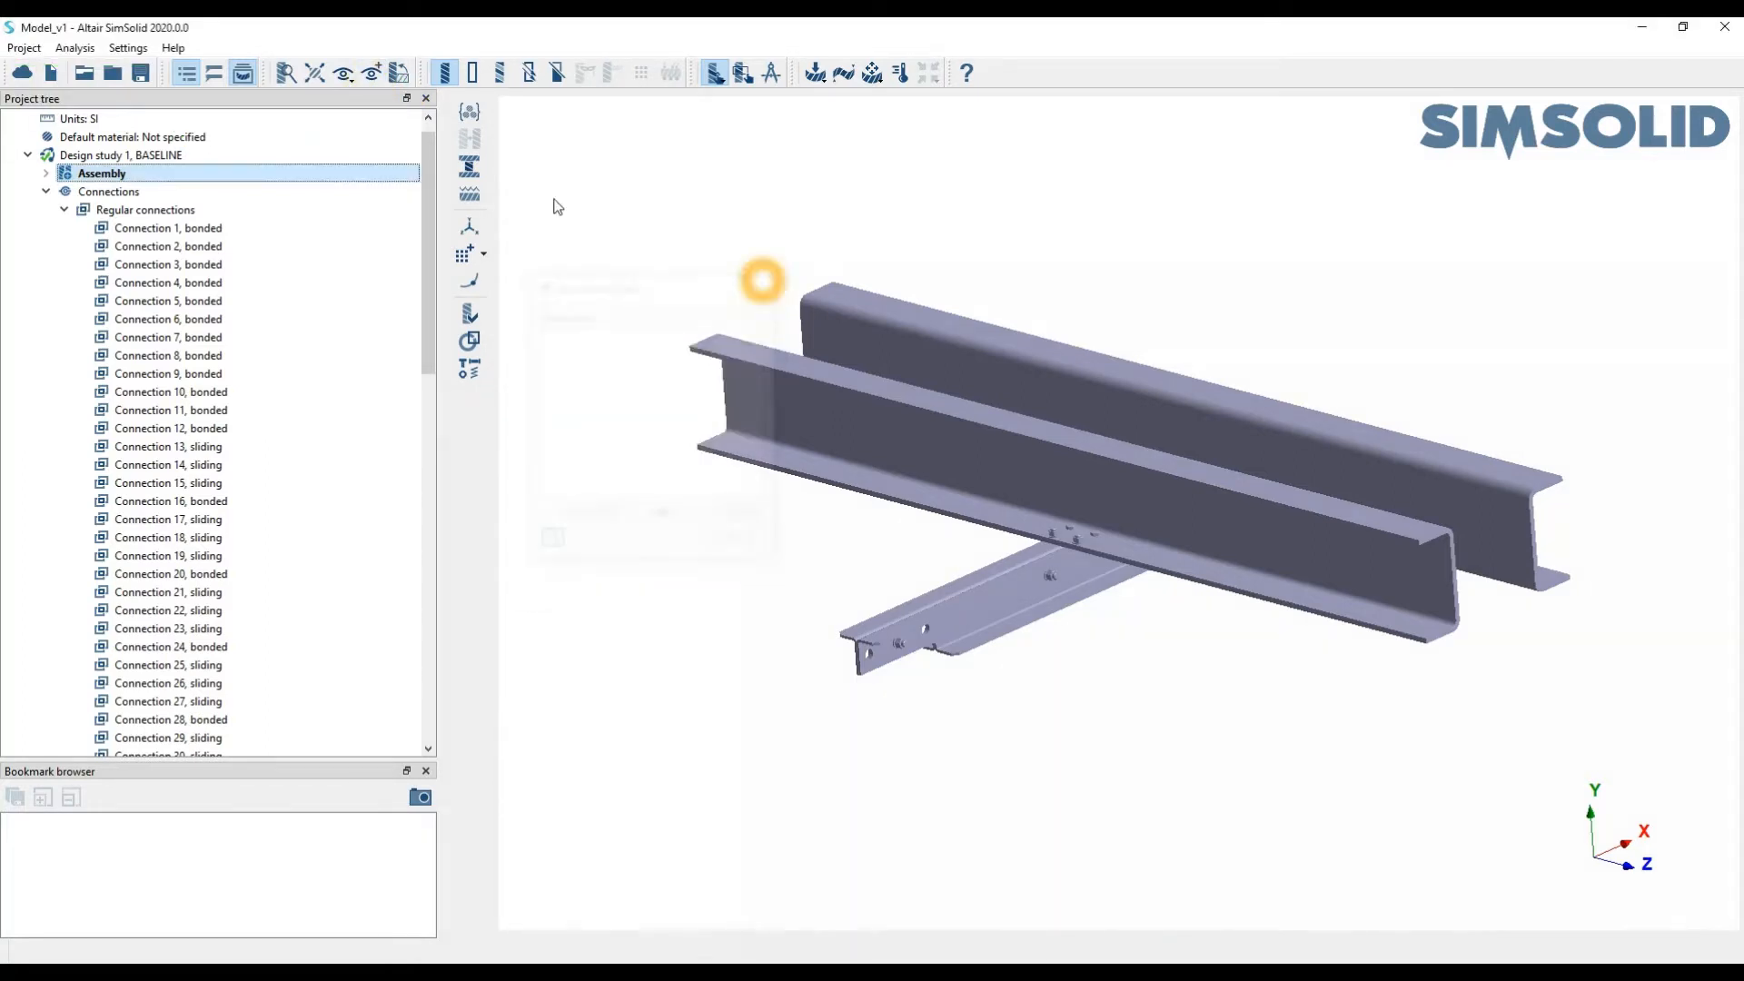
Show the assembly in the Right, Left, Top, Bottom and Isometric standard views in turn
left_click(344, 74)
left_click(386, 162)
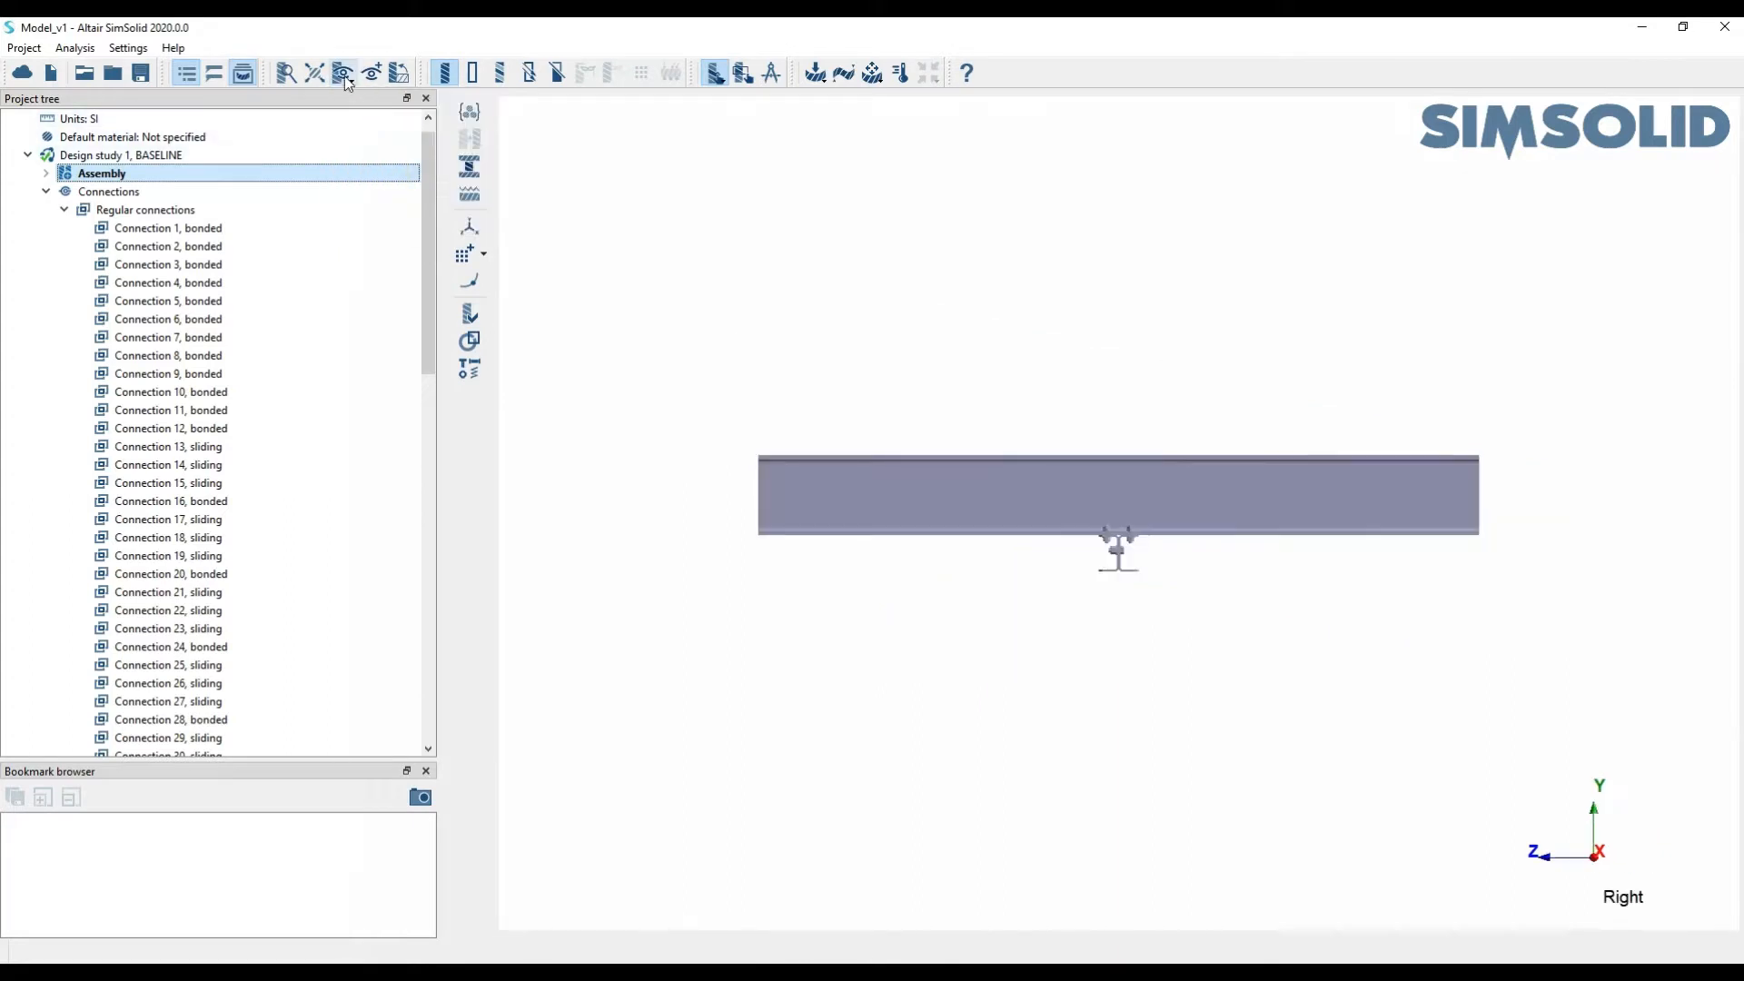
left_click(345, 74)
left_click(372, 139)
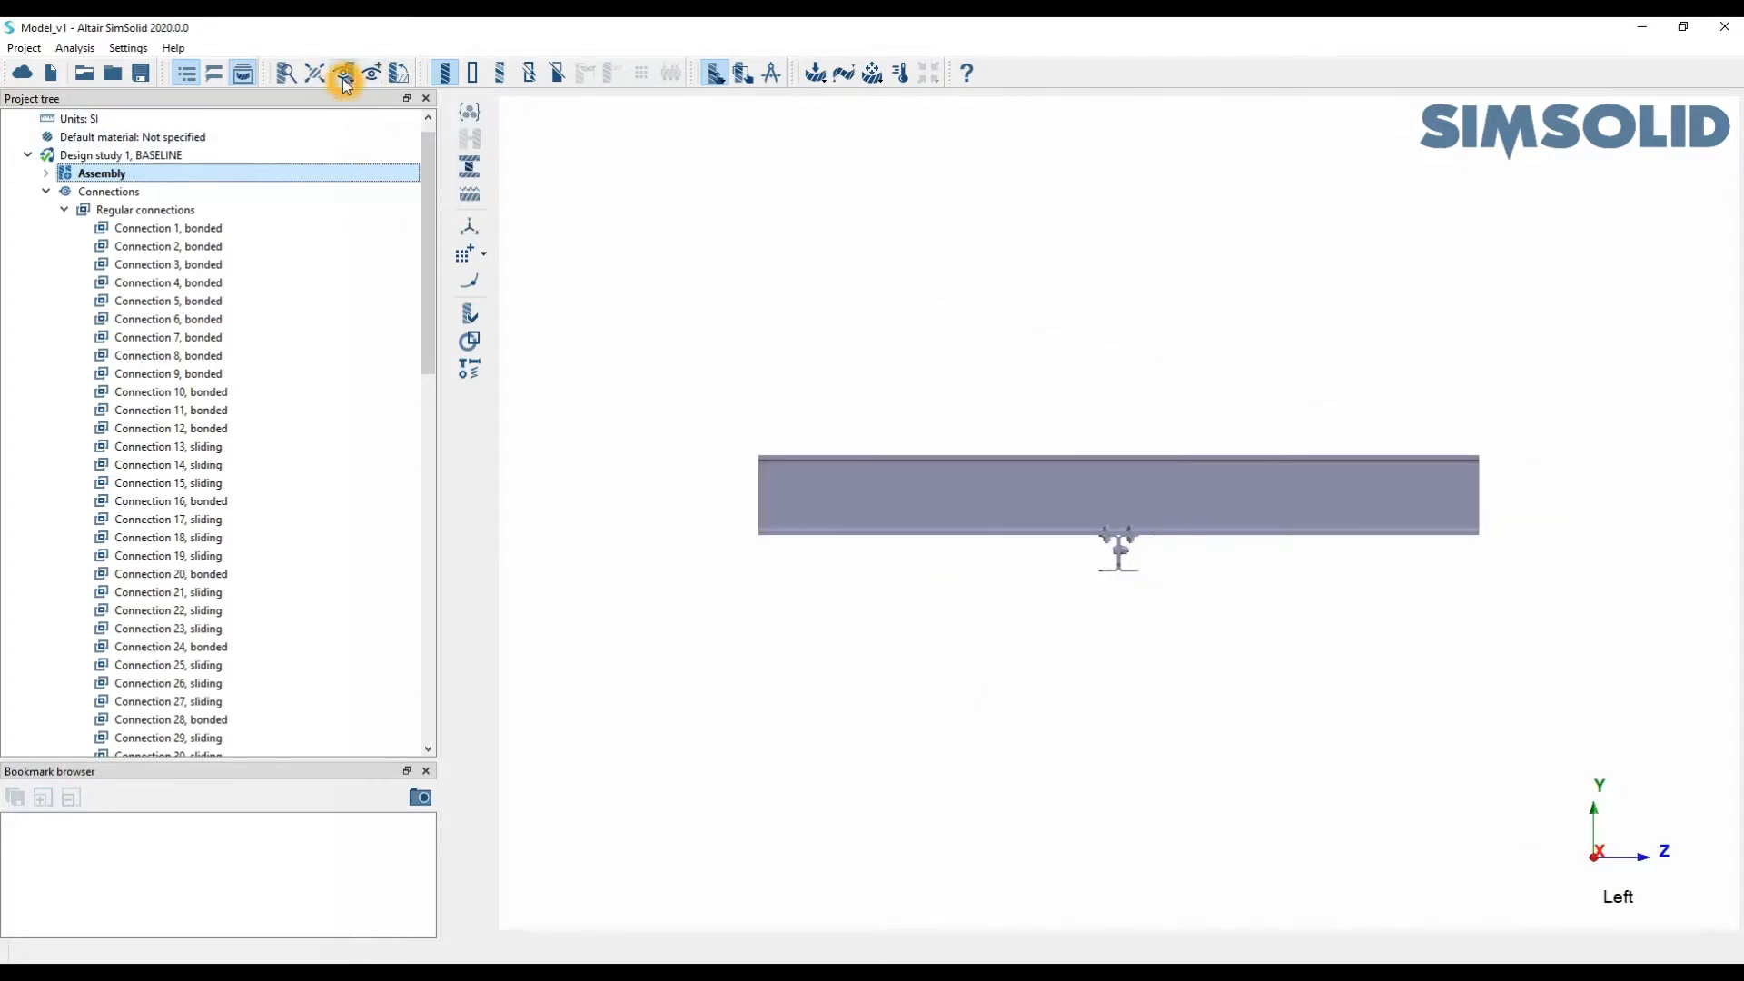
left_click(344, 75)
left_click(372, 180)
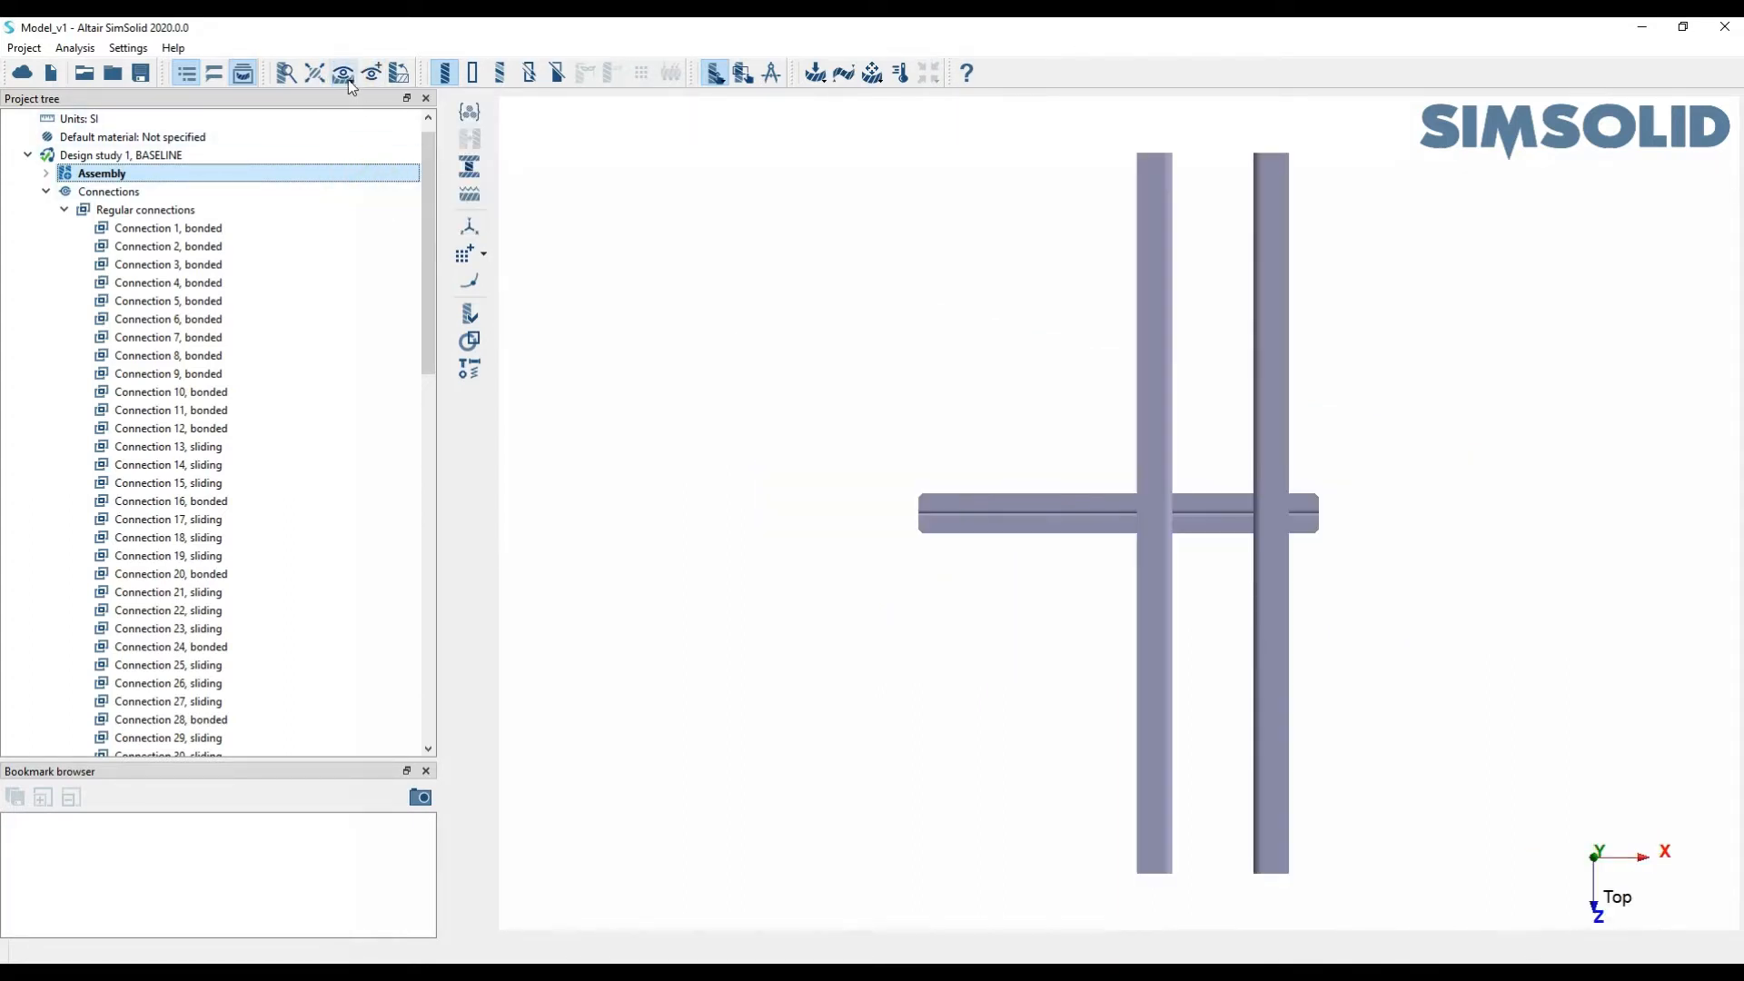
left_click(344, 75)
left_click(370, 200)
left_click(344, 74)
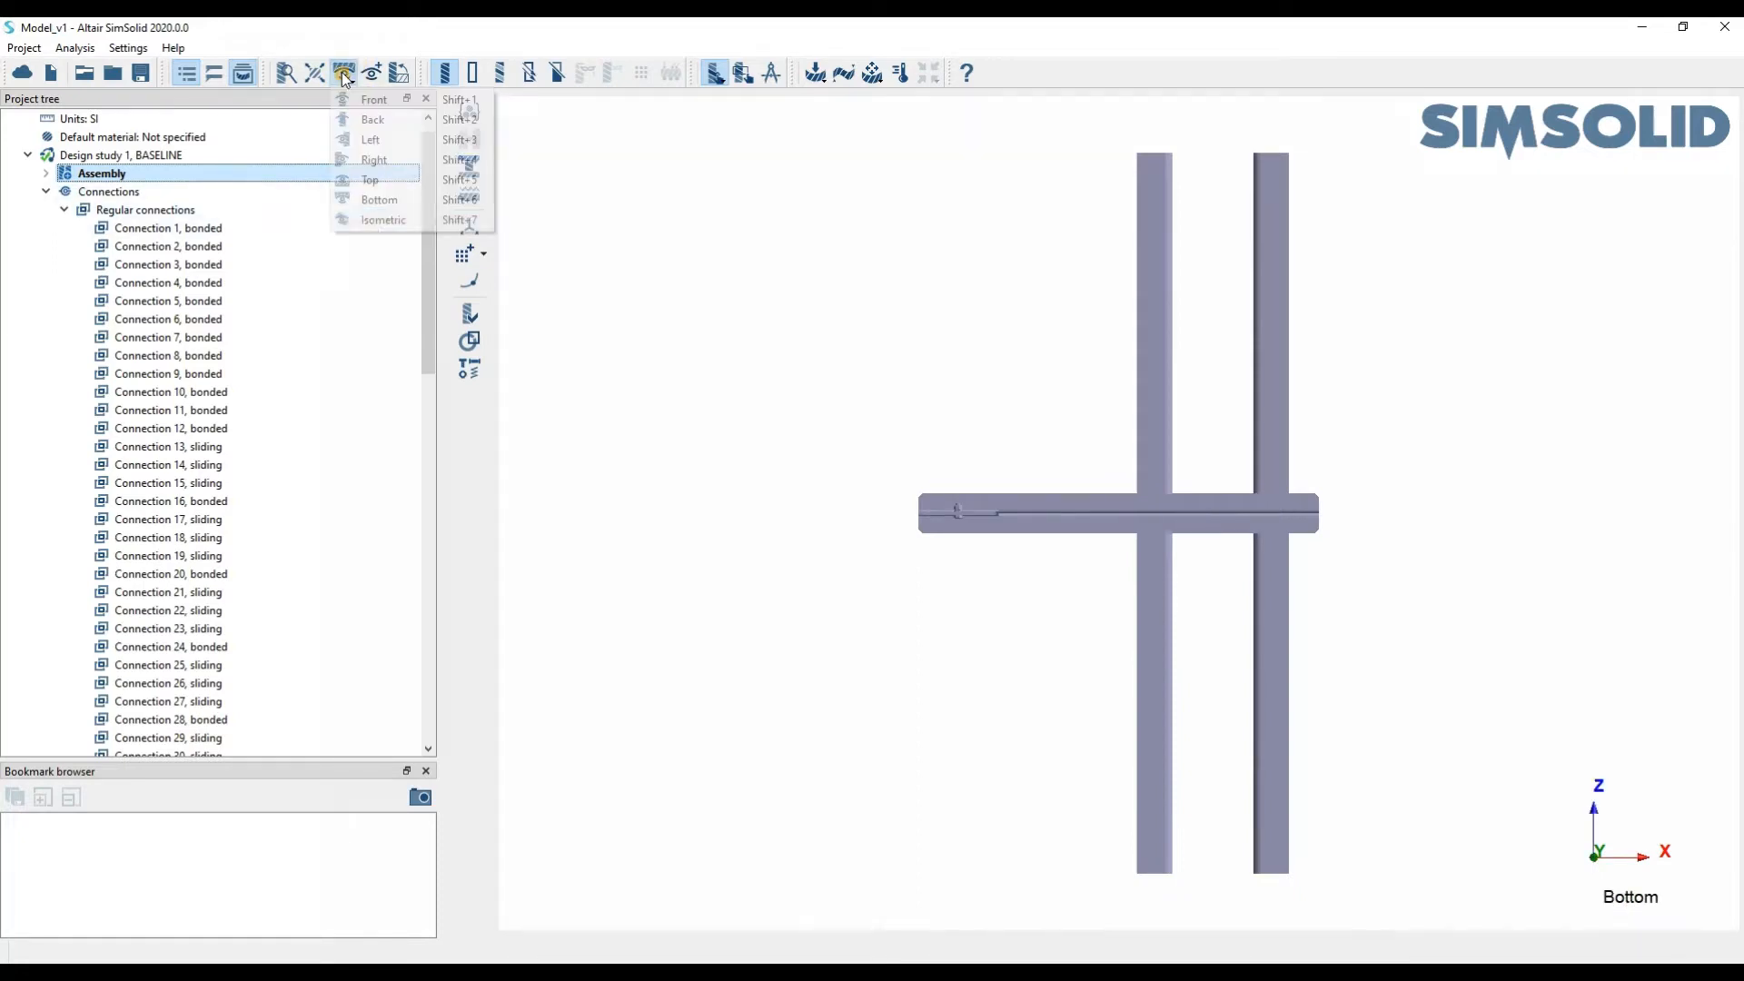
left_click(372, 220)
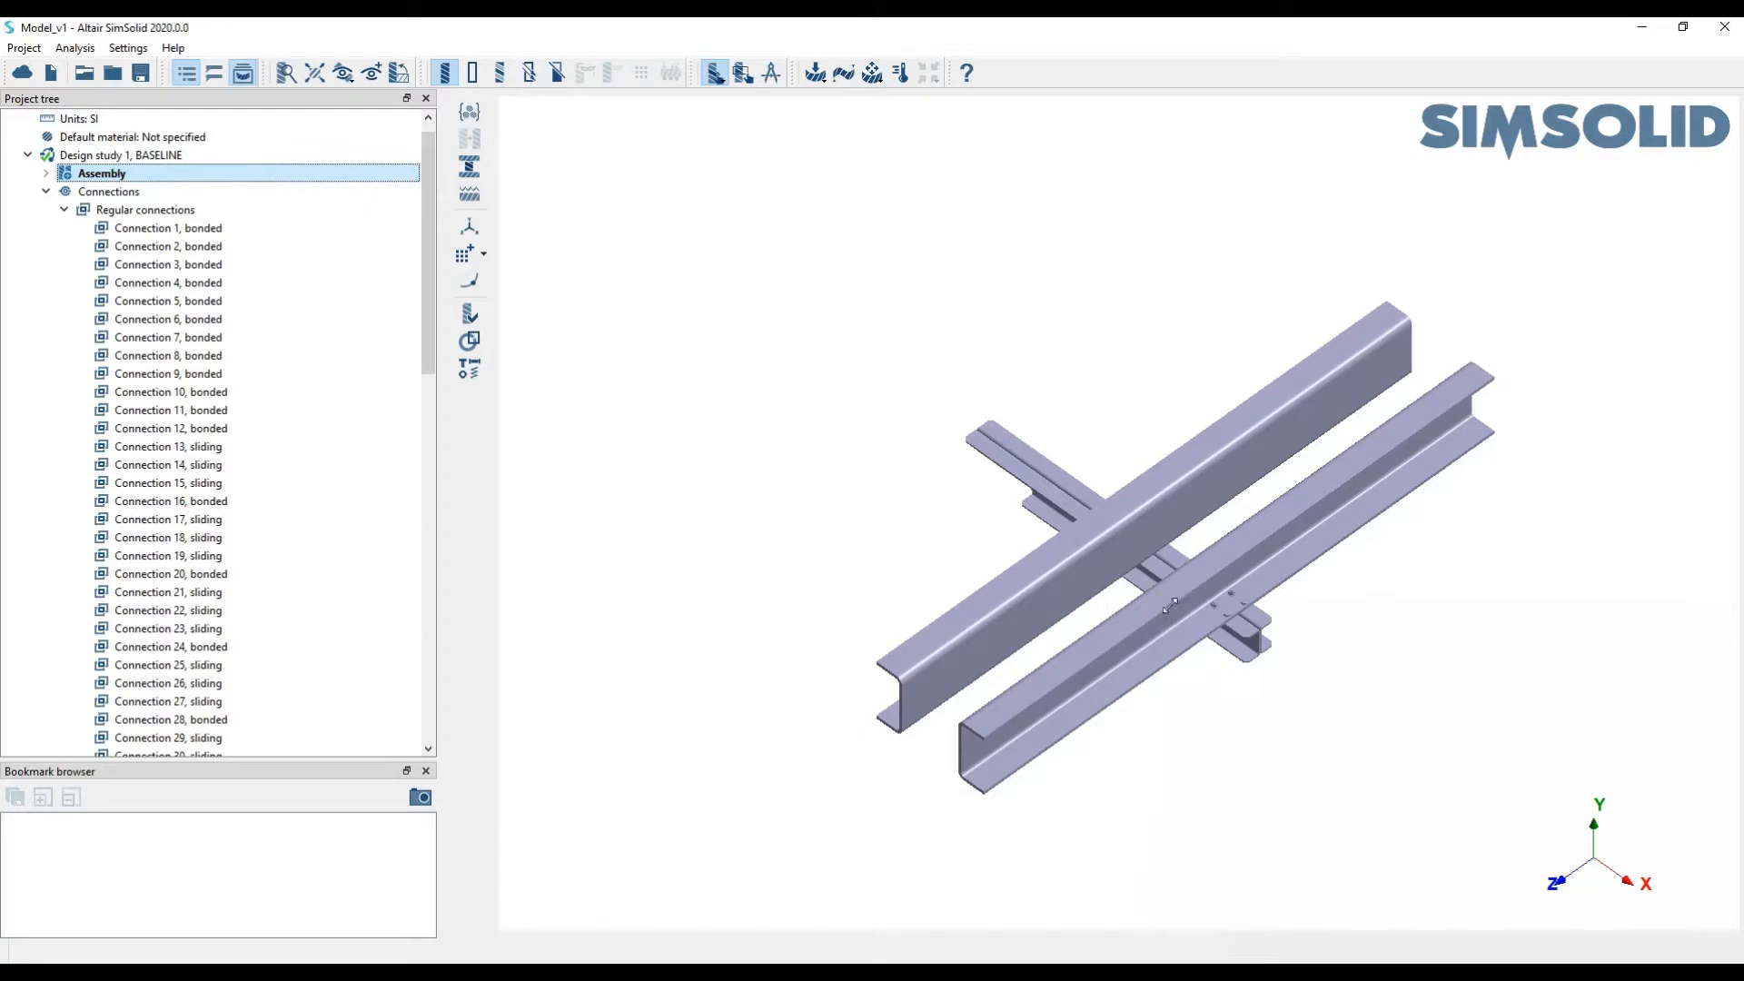
Turn the assembly to a custom orientation seen from below and save it as a user-defined view
left_click_drag(1171, 606, 959, 383)
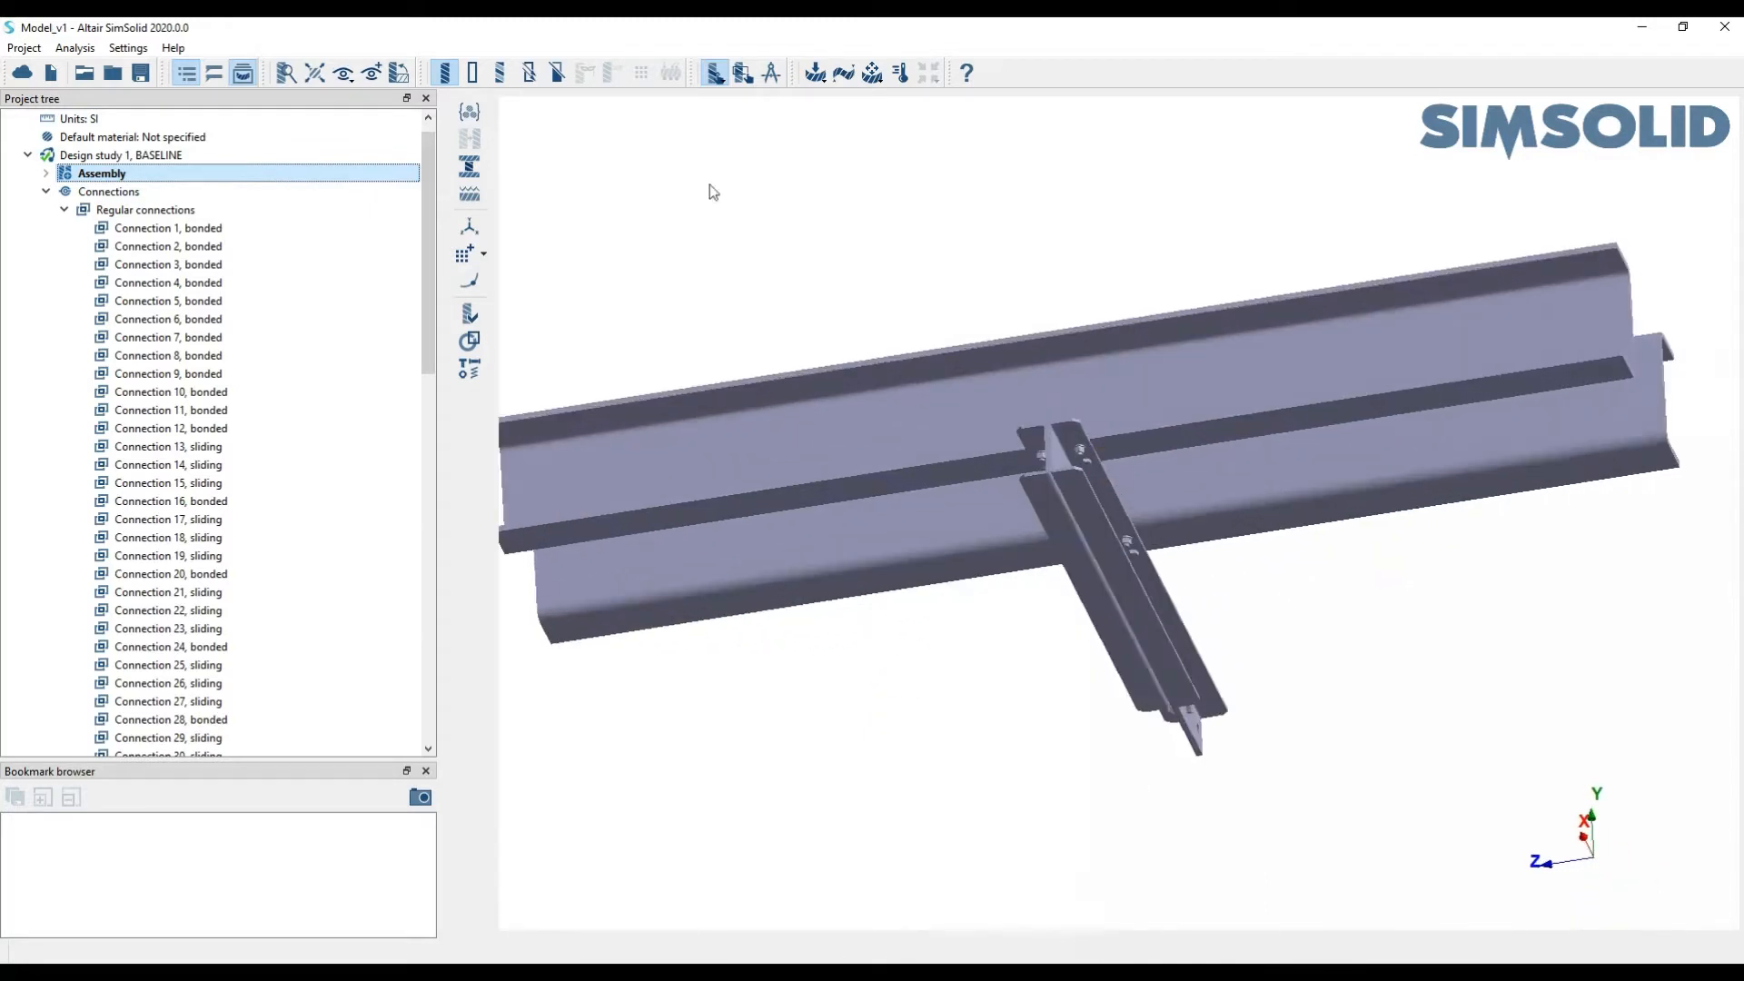
left_click(373, 73)
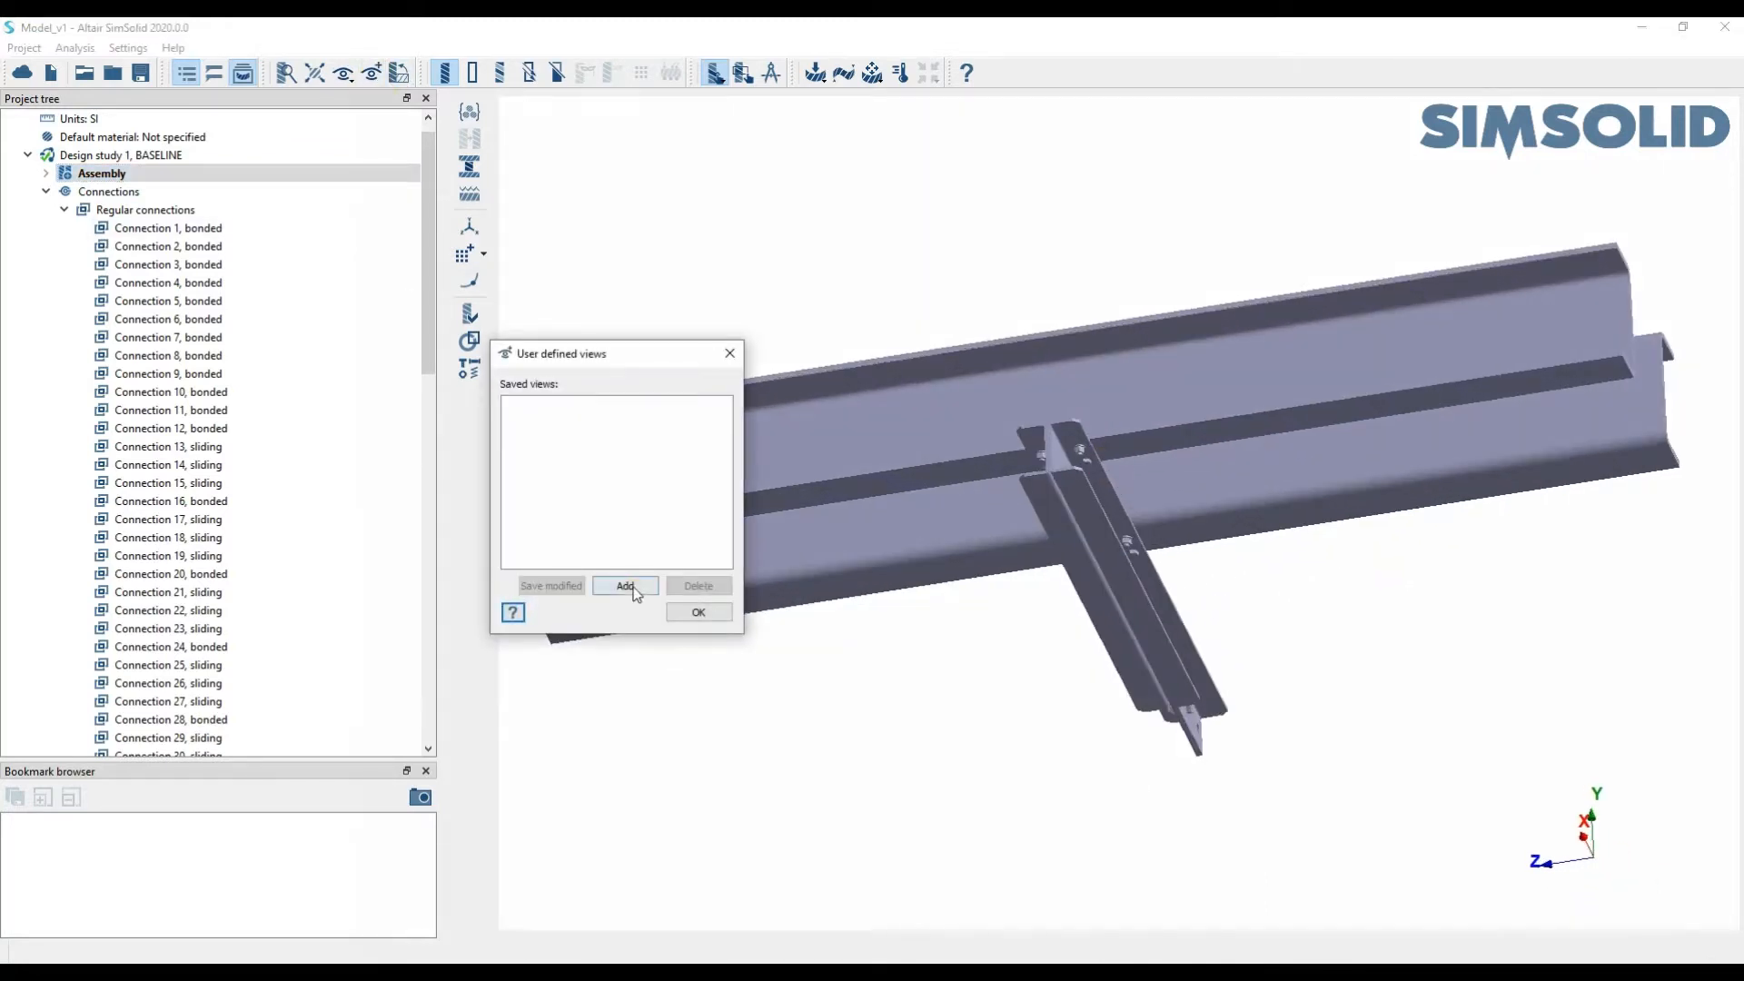
left_click(626, 586)
left_click(548, 406)
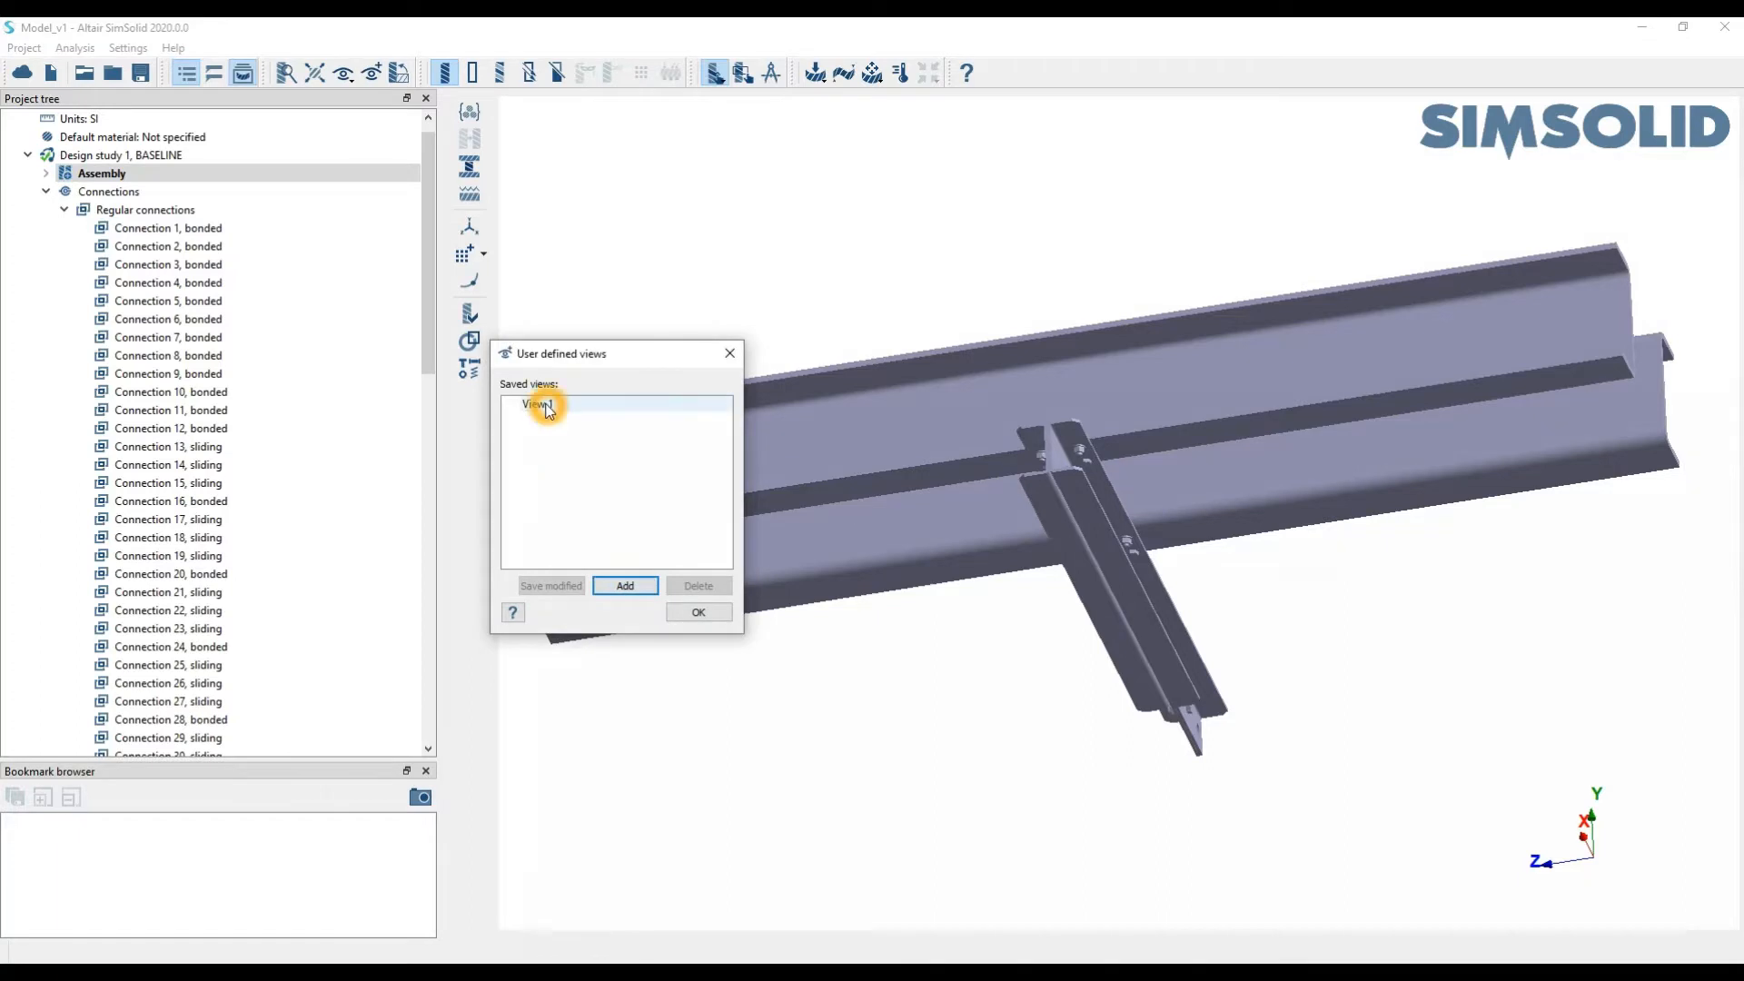
Check that View 1 is listed among the available views and close the user-defined views dialog
left_click(343, 73)
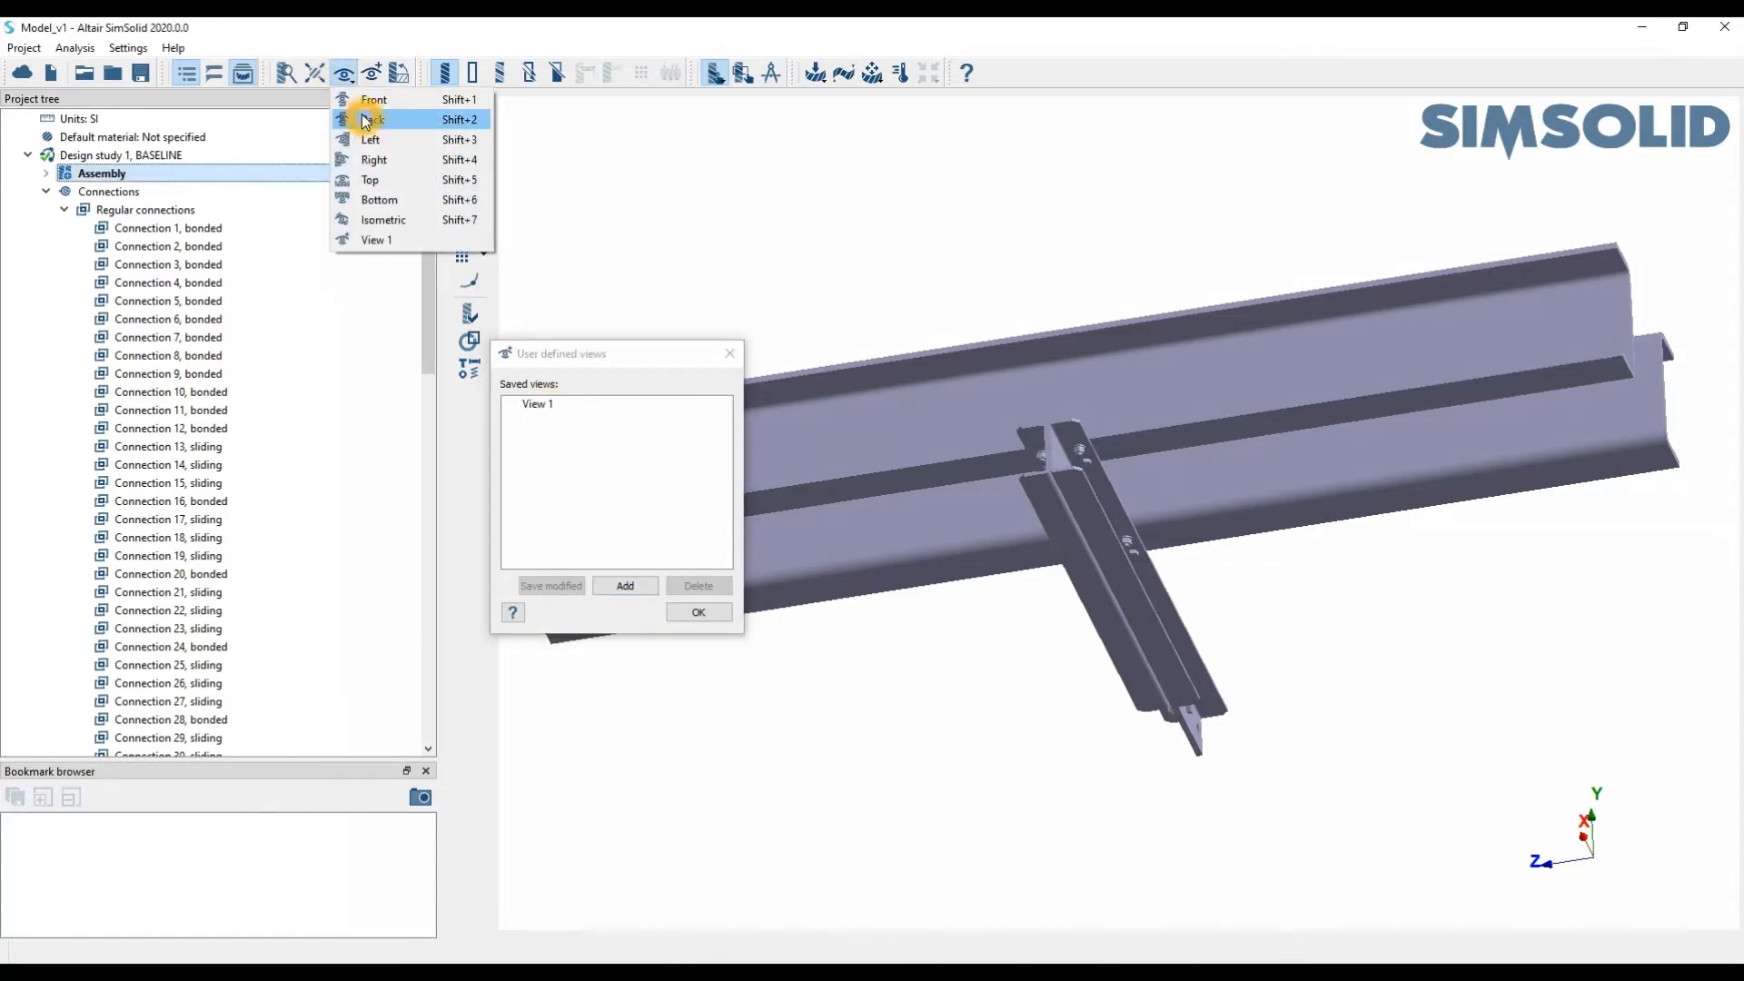
left_click(363, 120)
left_click(556, 406)
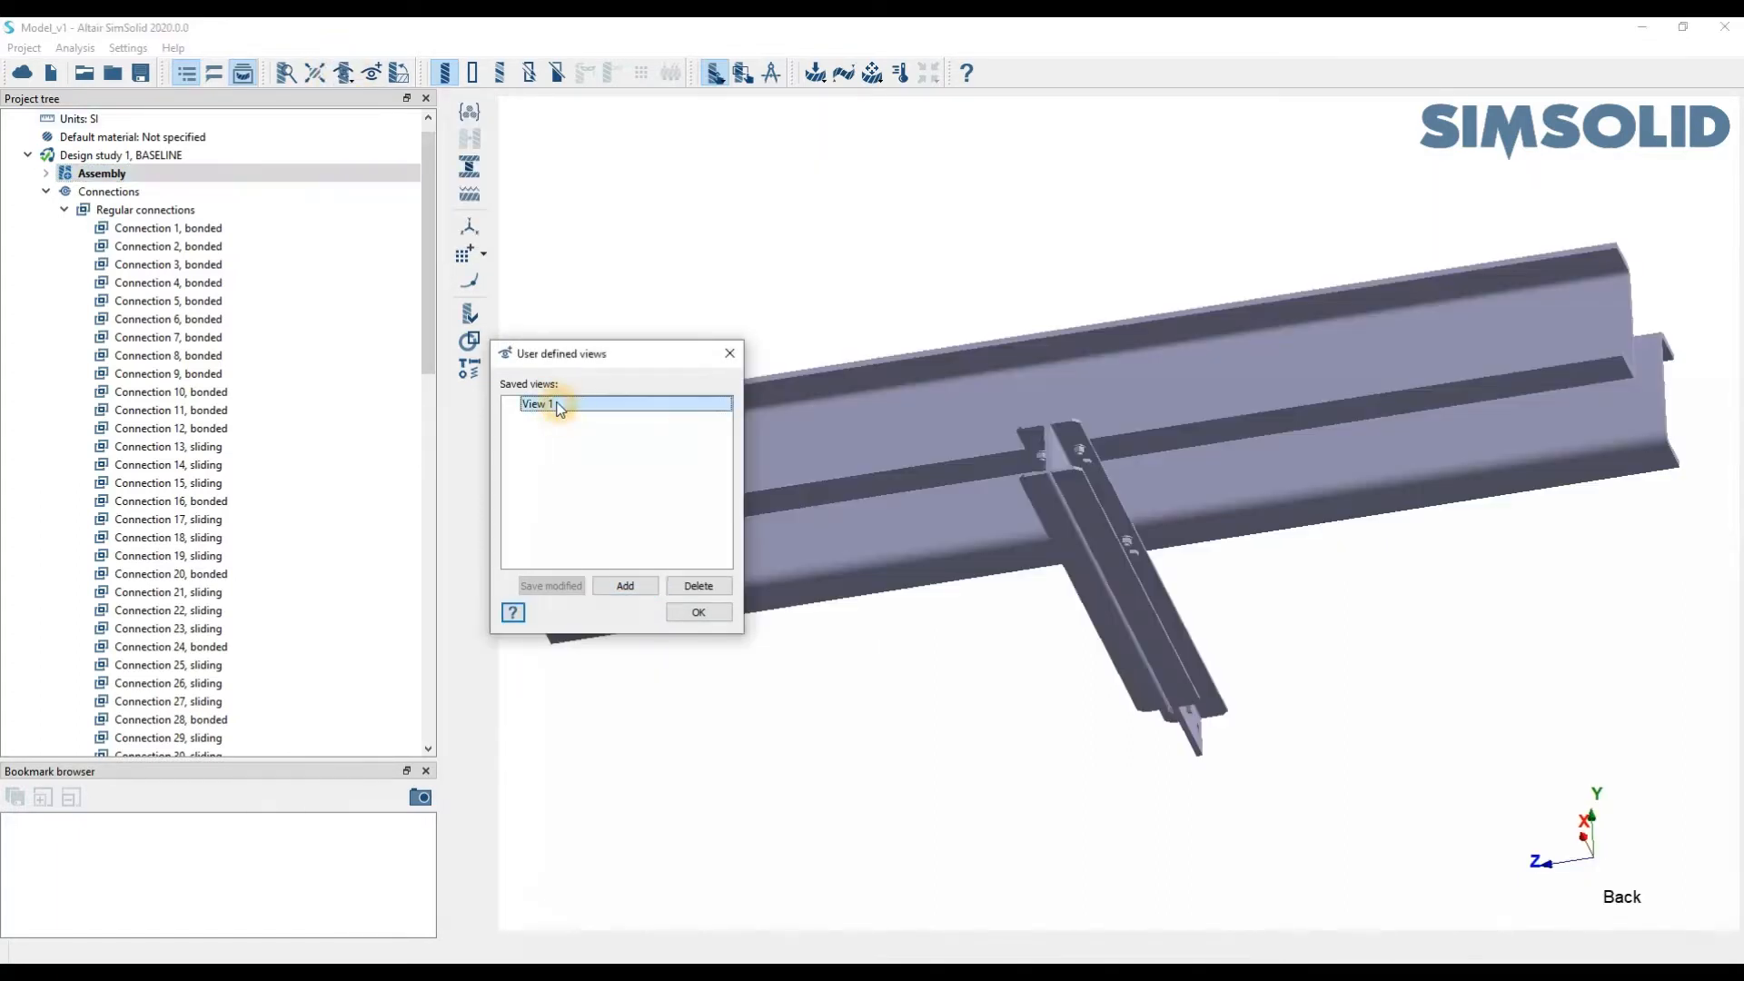
left_click(728, 362)
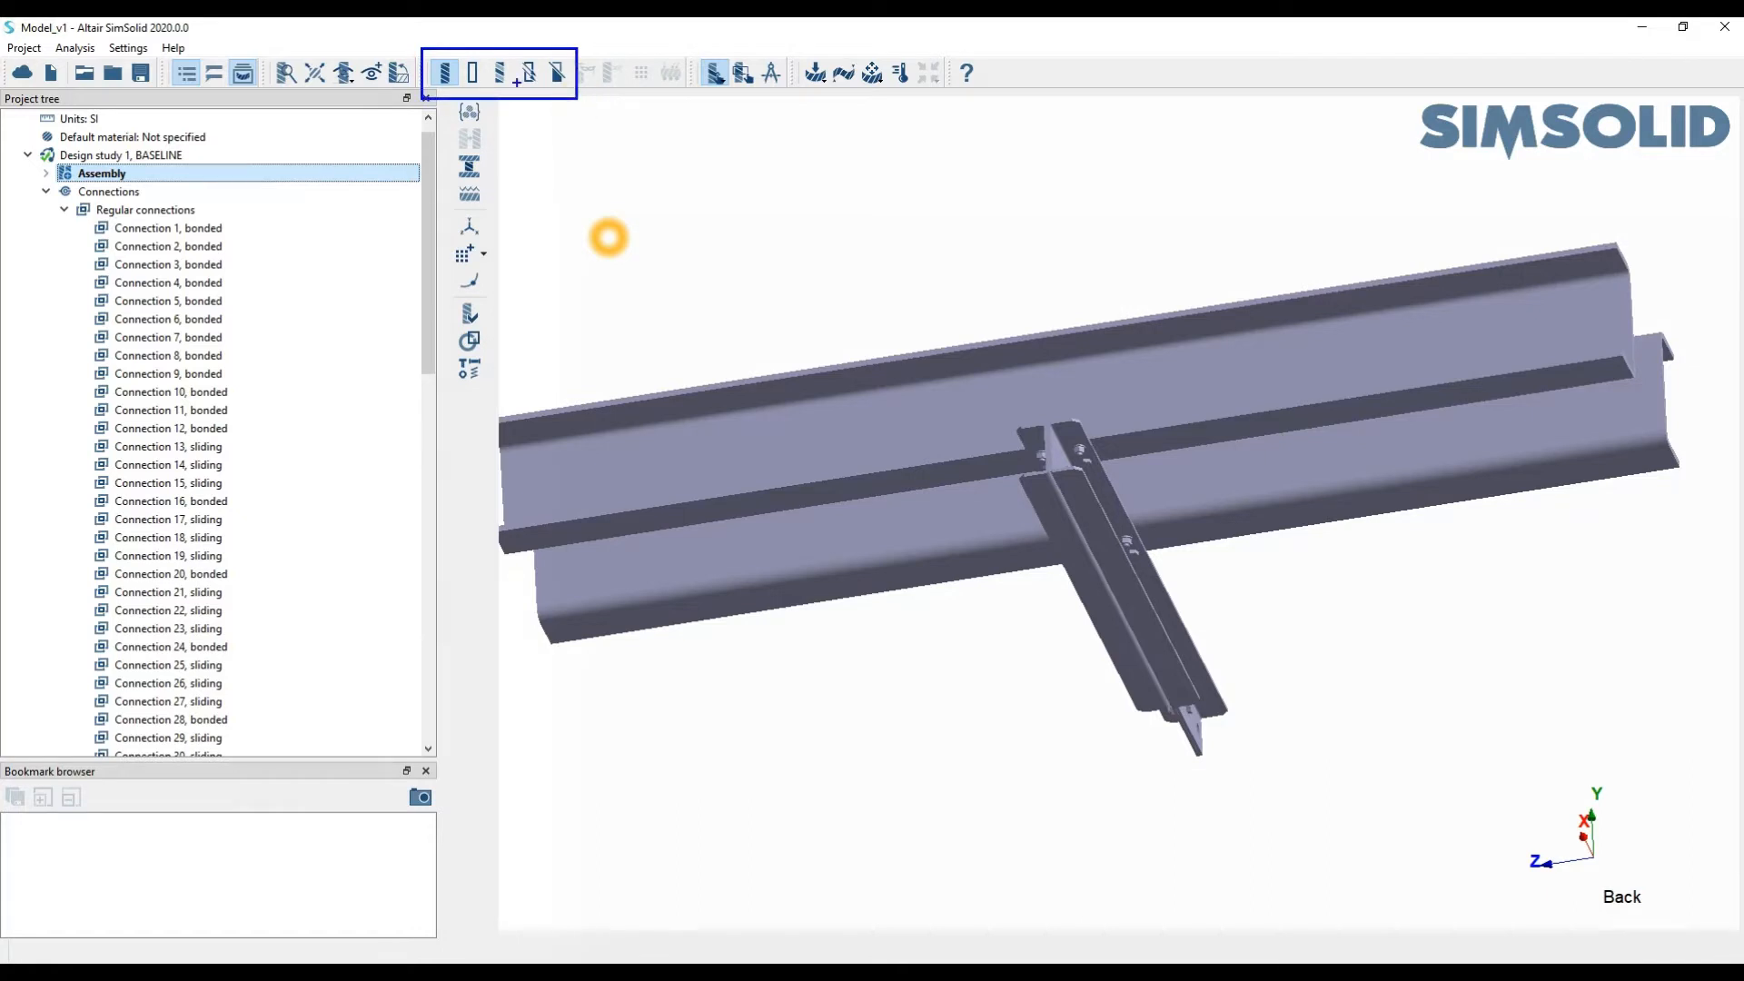
left_click(553, 102)
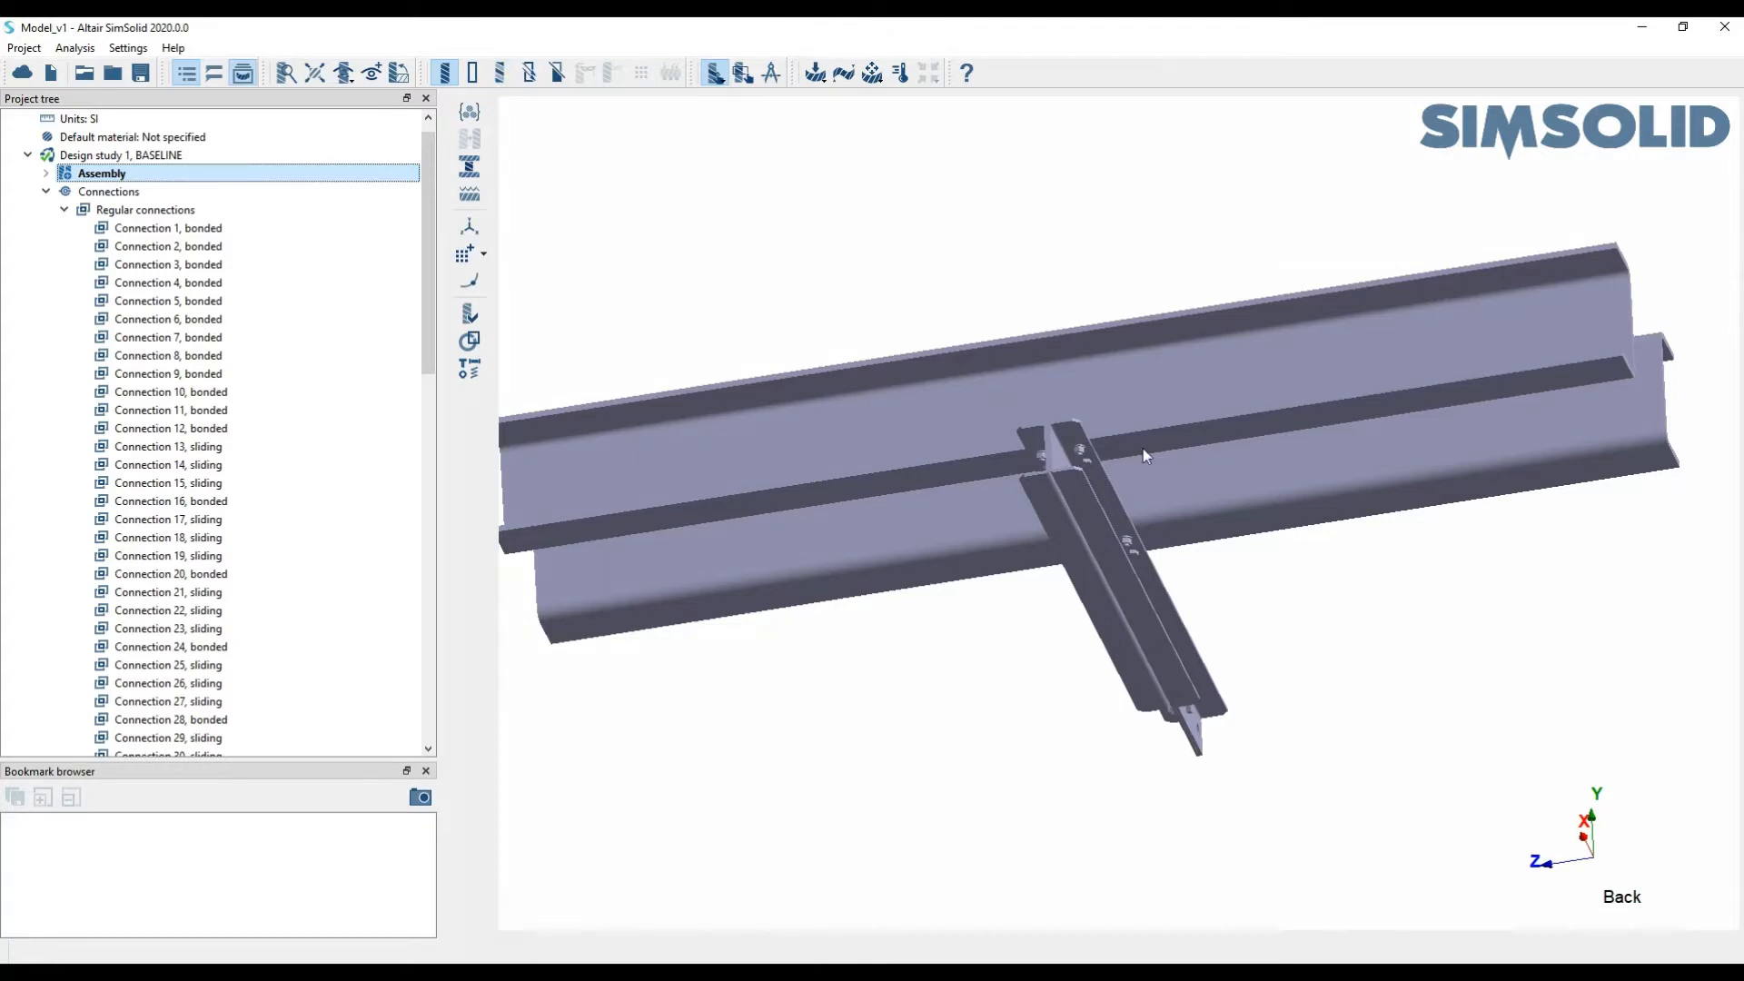
Display the assembly with part edges and a separate colour for each part, and view it from the other side
left_click(472, 73)
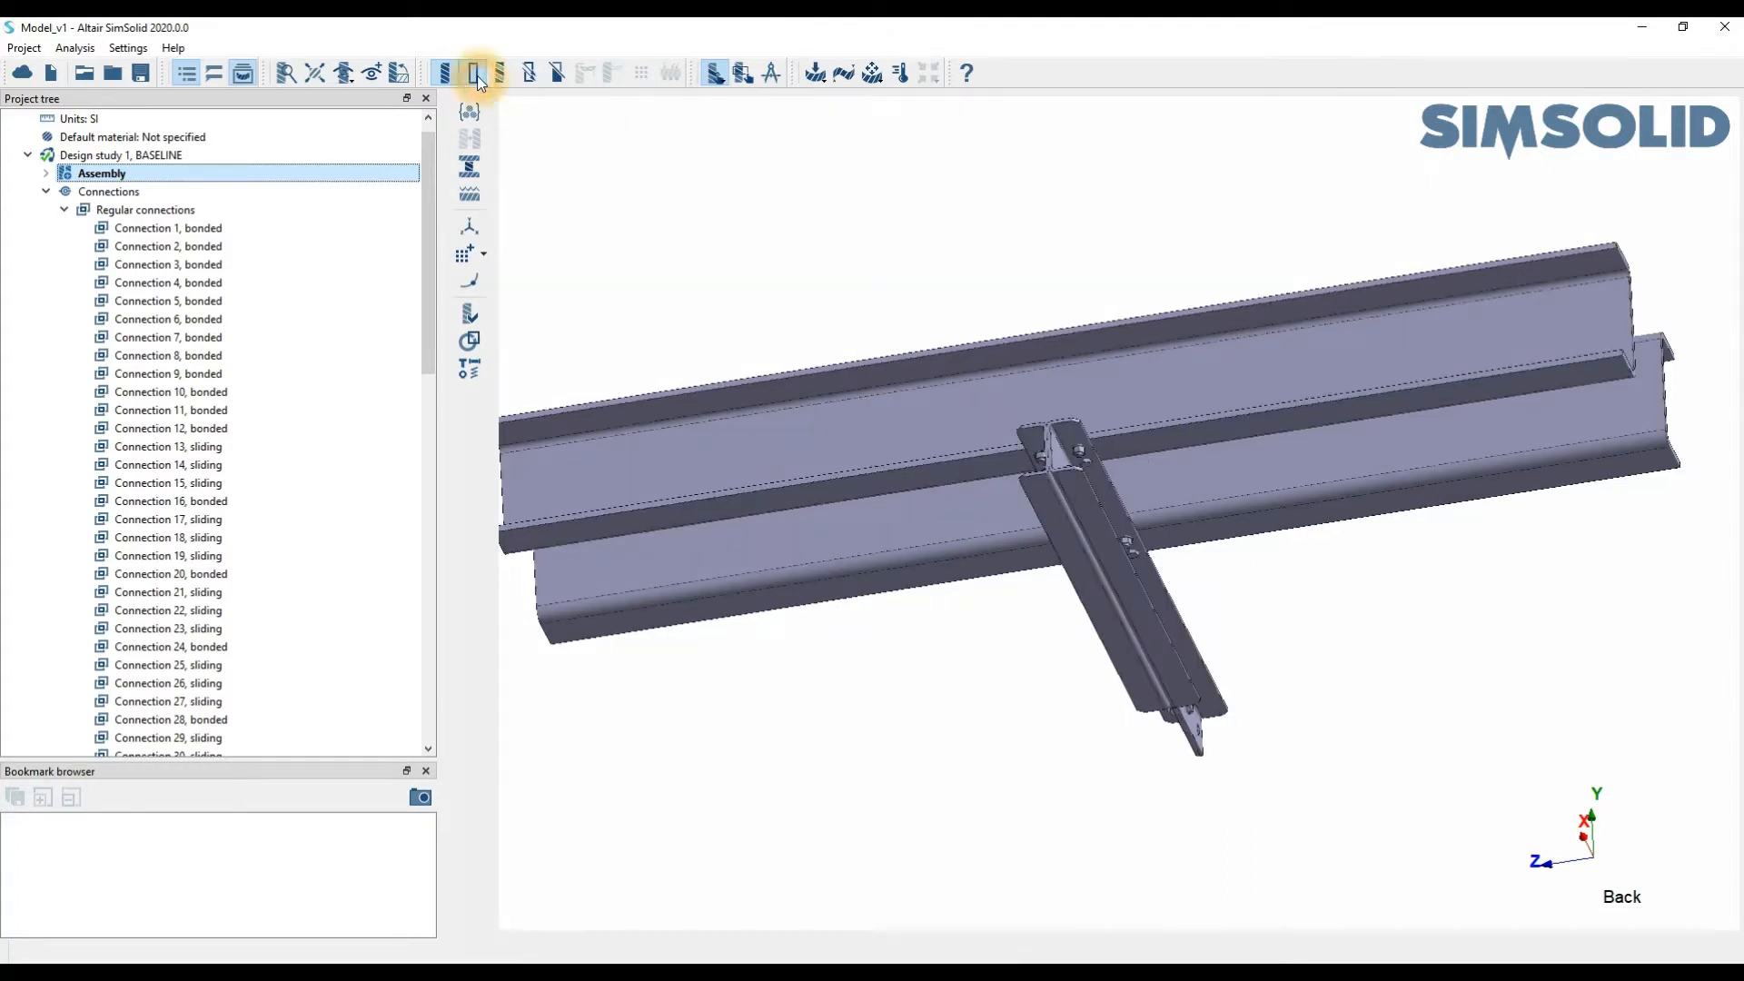
scroll(1045, 354, "up", 3)
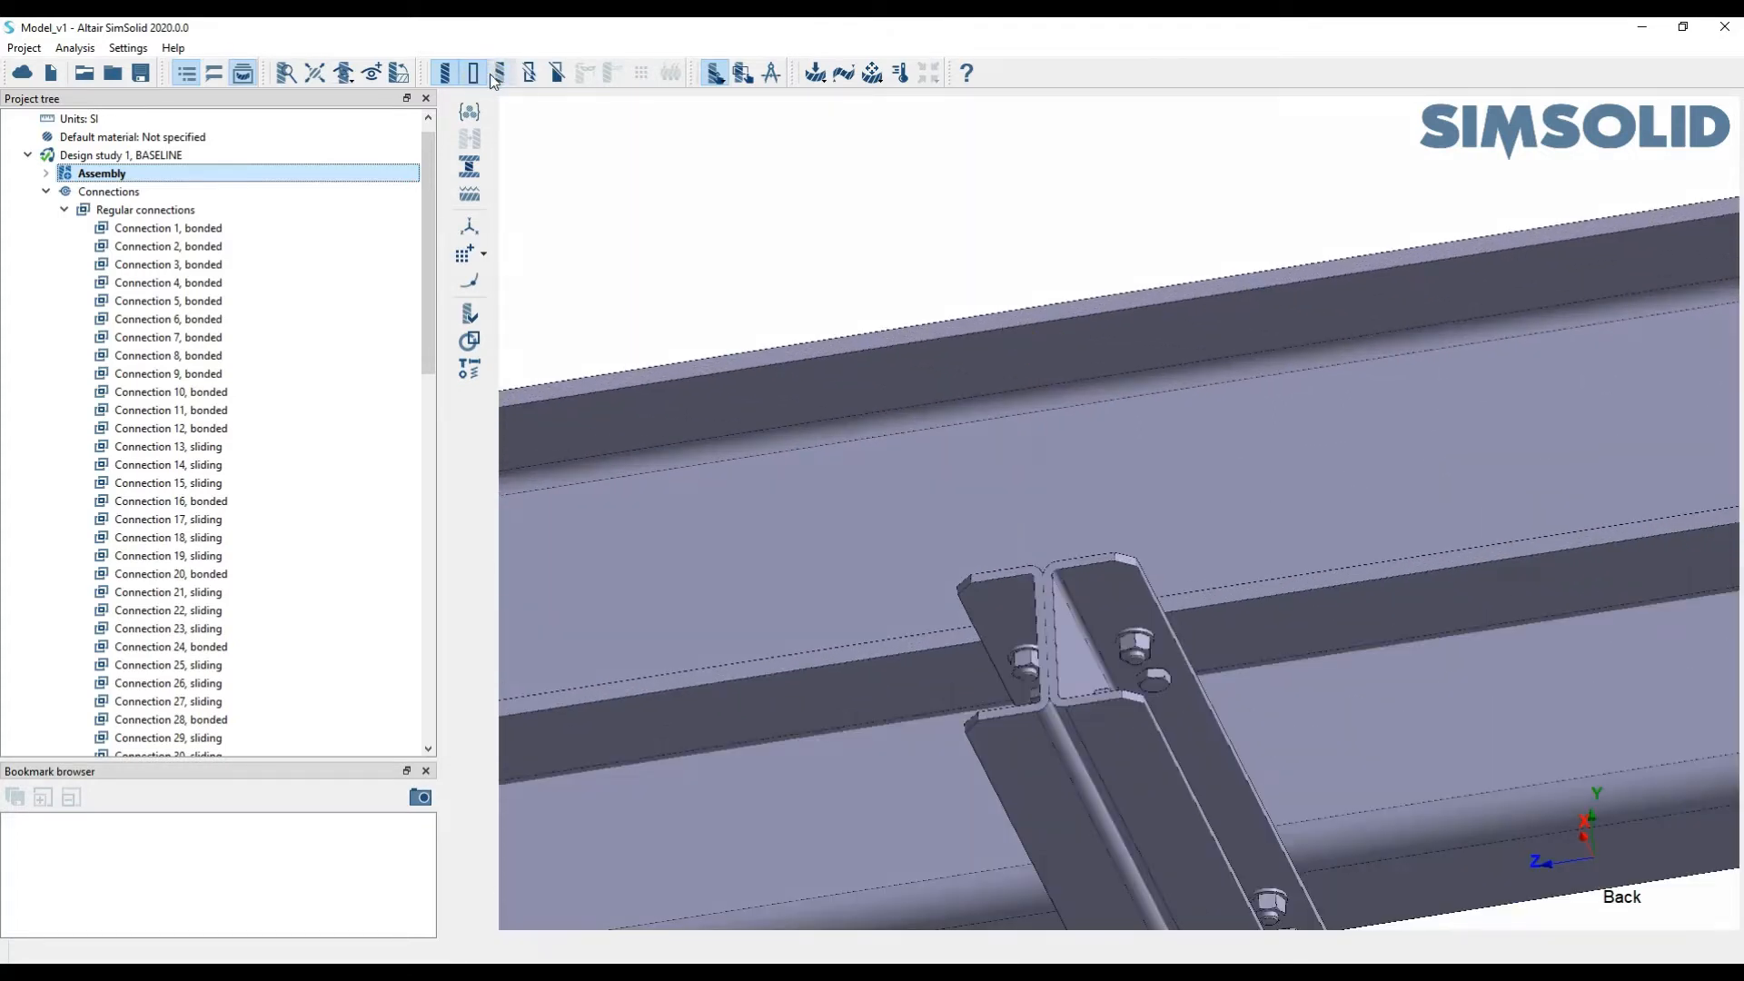
left_click(500, 73)
scroll(1035, 418, "down", 5)
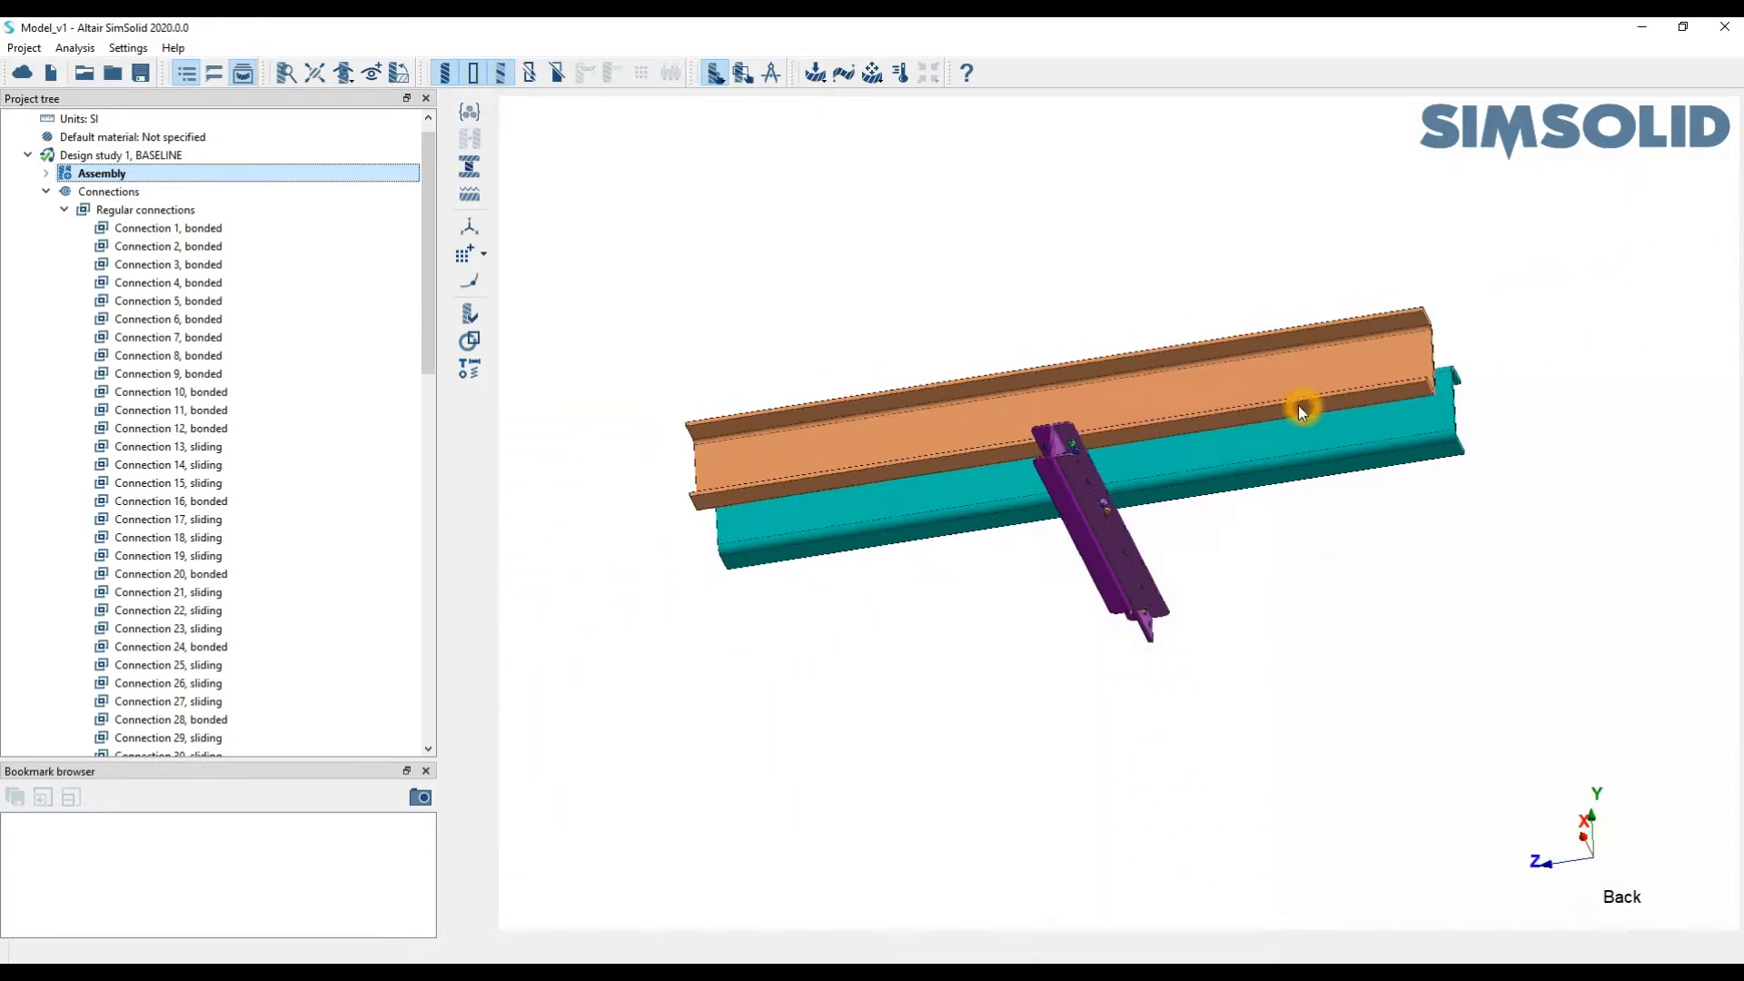
left_click_drag(1296, 408, 1124, 482)
scroll(1120, 440, "up", 3)
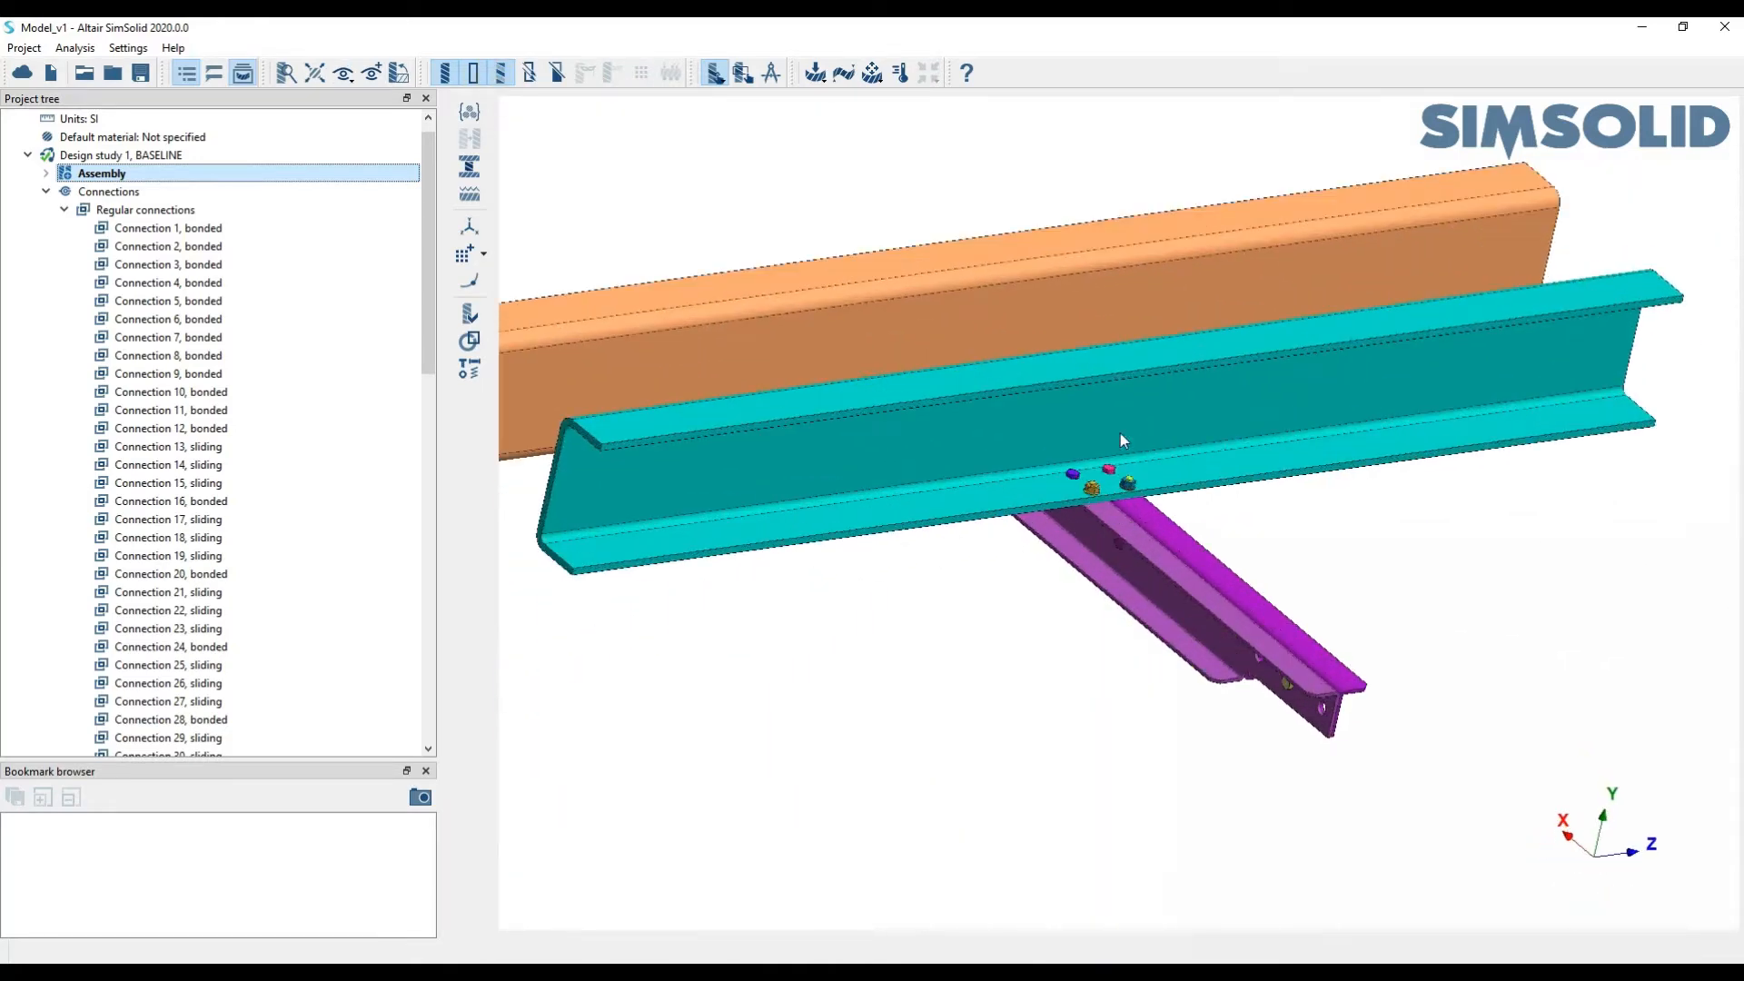
Make the parts transparent and try the section clipping box on the assembly, switching the clipping off again
left_click(533, 73)
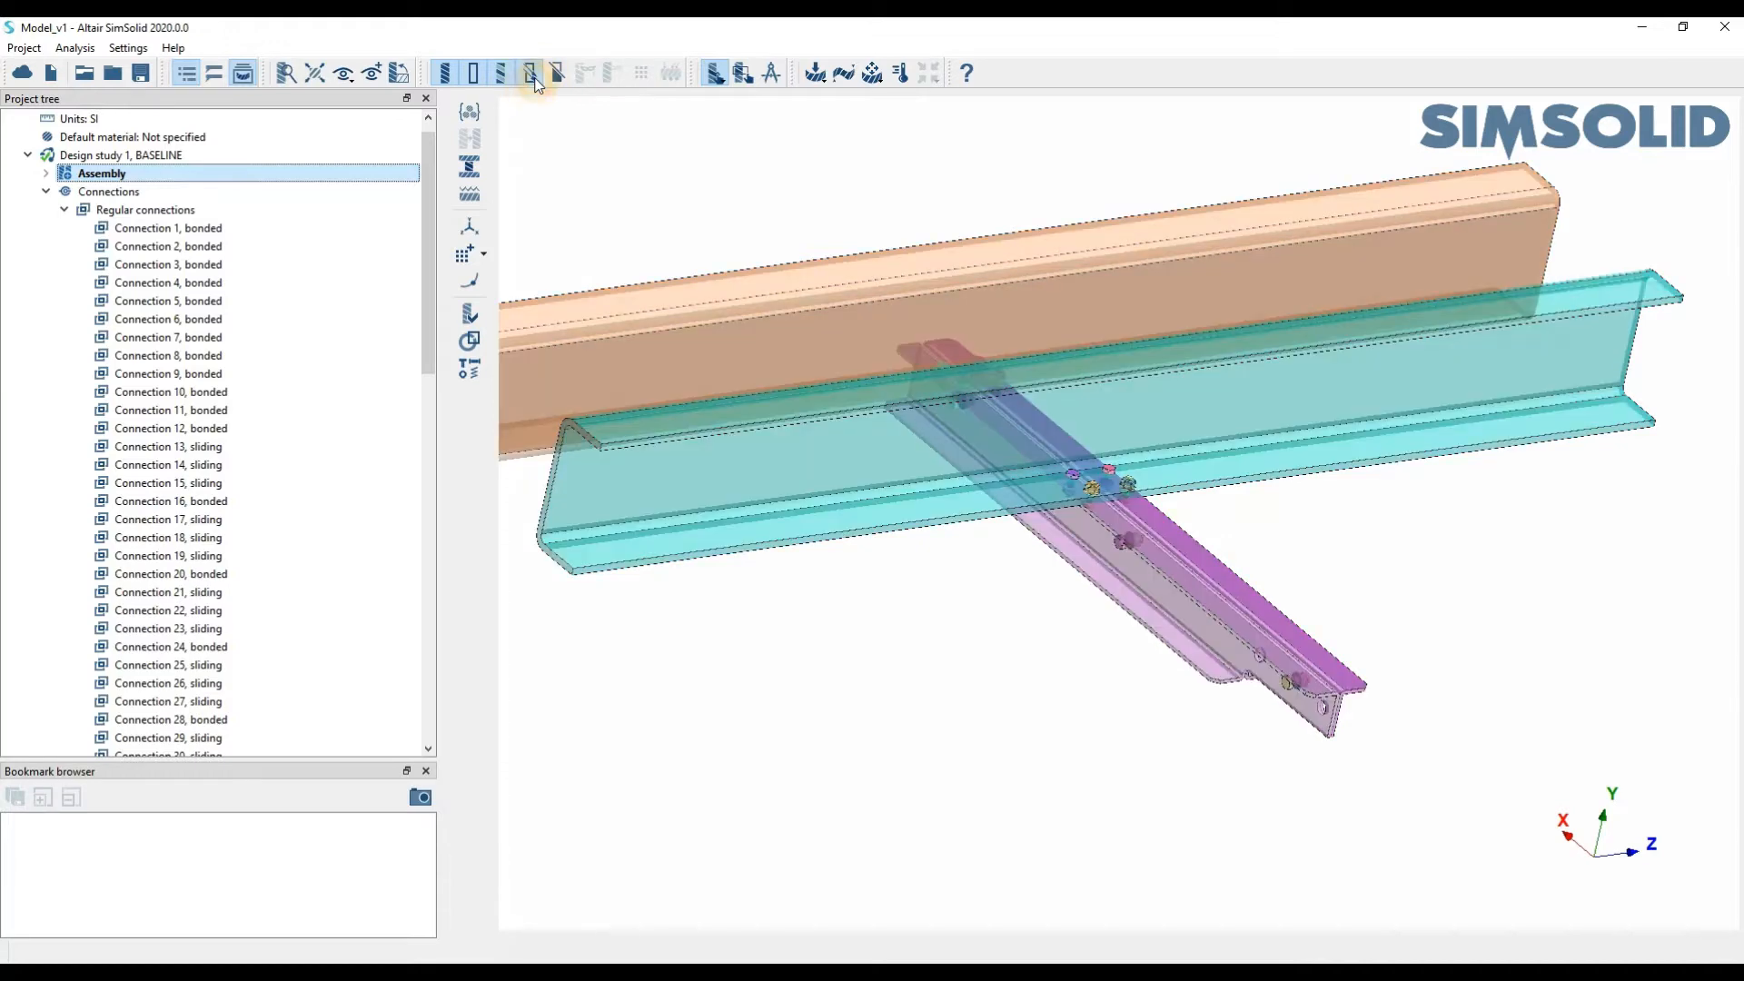
left_click(558, 72)
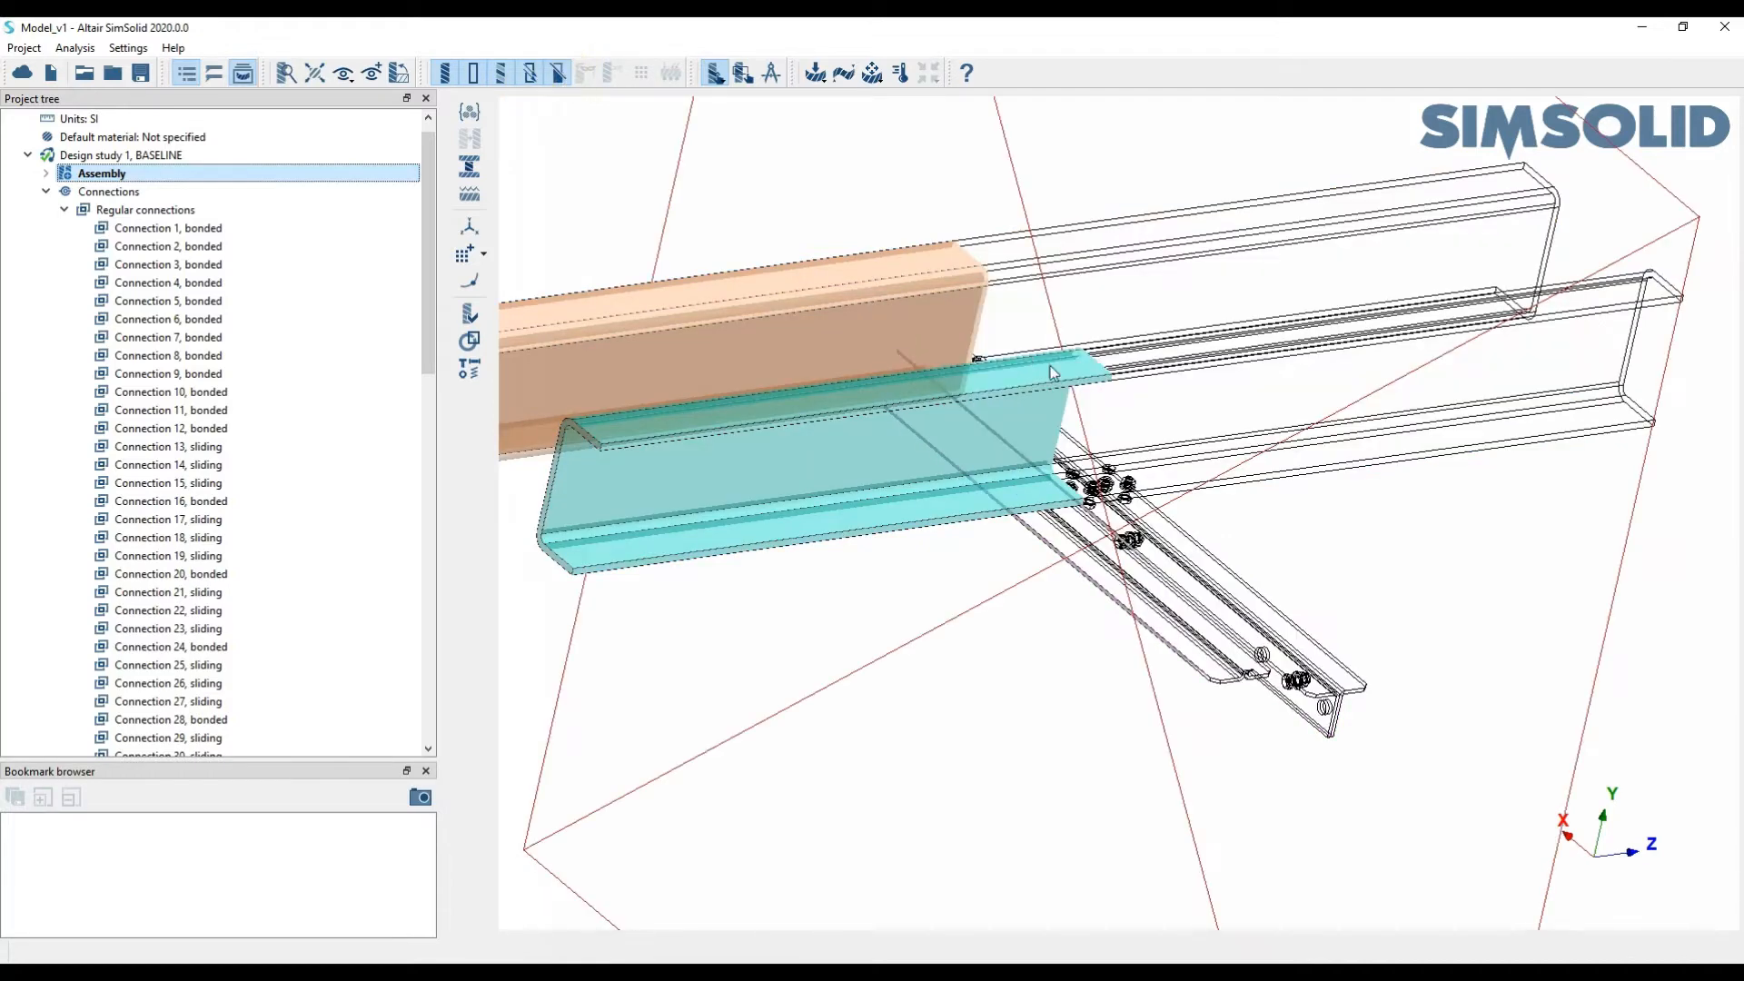
mouse_move(1338, 520)
left_mouse_down()
mouse_move(1160, 401)
mouse_move(1159, 415)
left_mouse_up()
left_click_drag(897, 525, 1103, 484)
left_click(558, 72)
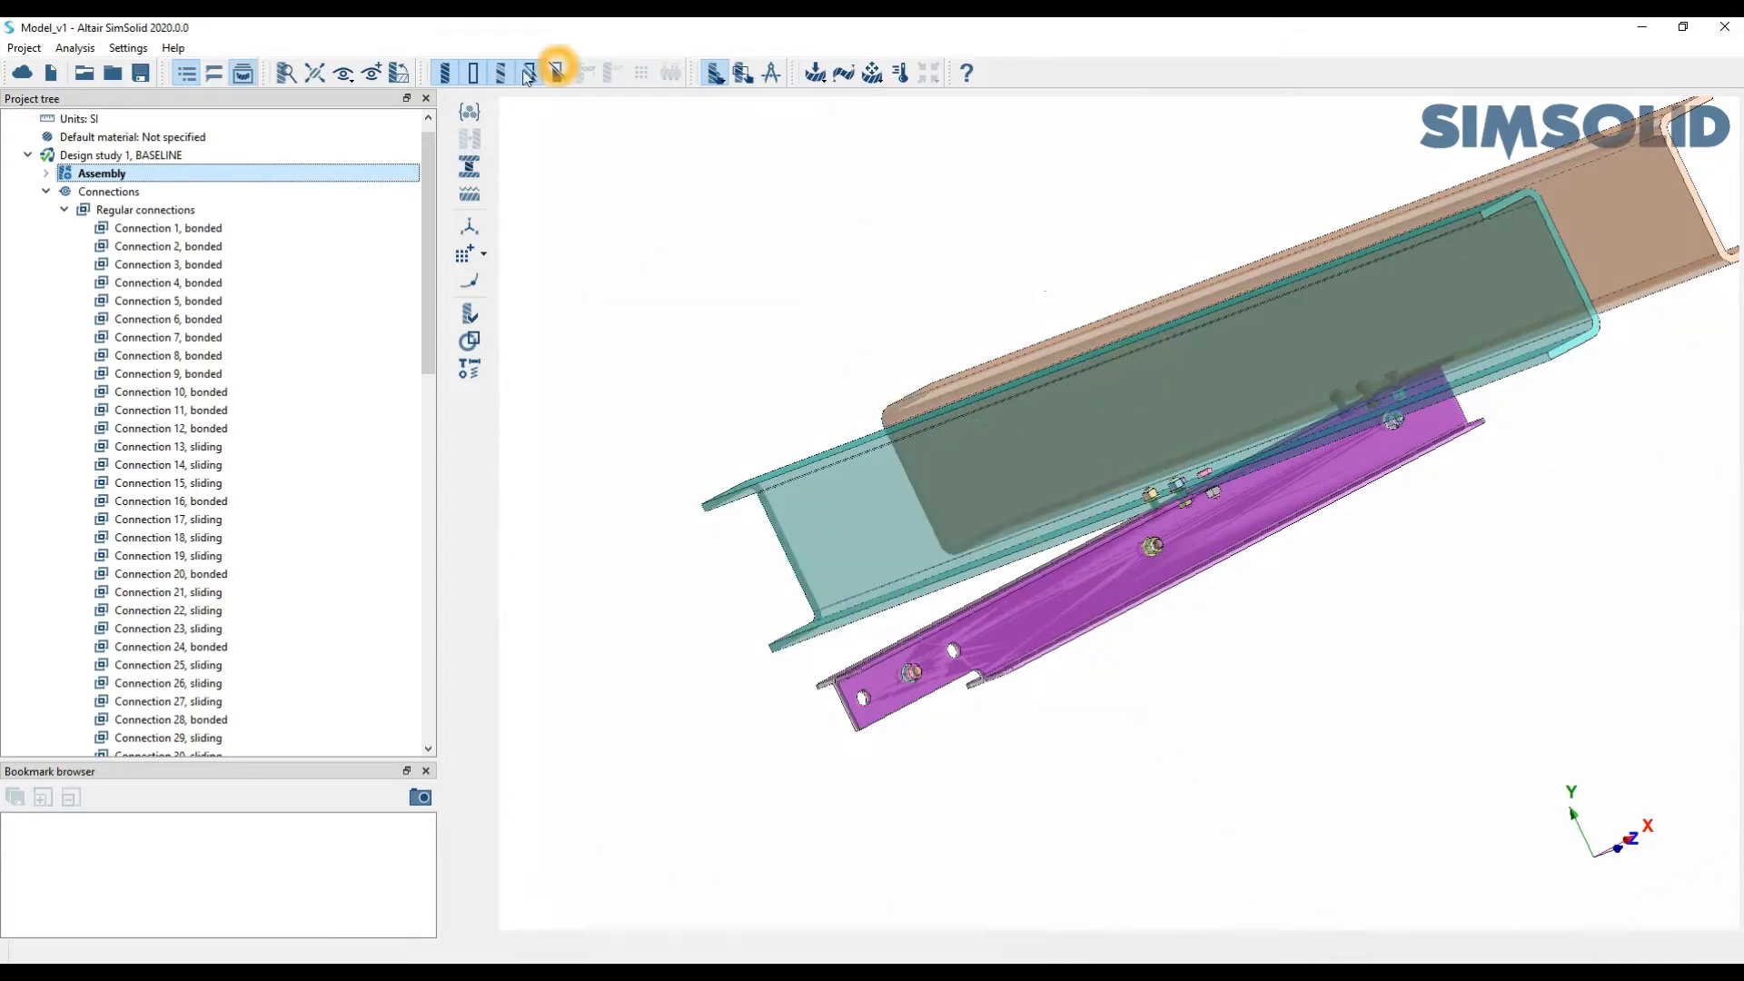
Try the assembly without shading as a wireframe, and return to the plain shaded display without edges, colours or transparency
left_click(444, 73)
left_click_drag(1066, 245, 1304, 319)
left_click_drag(954, 471, 1135, 490)
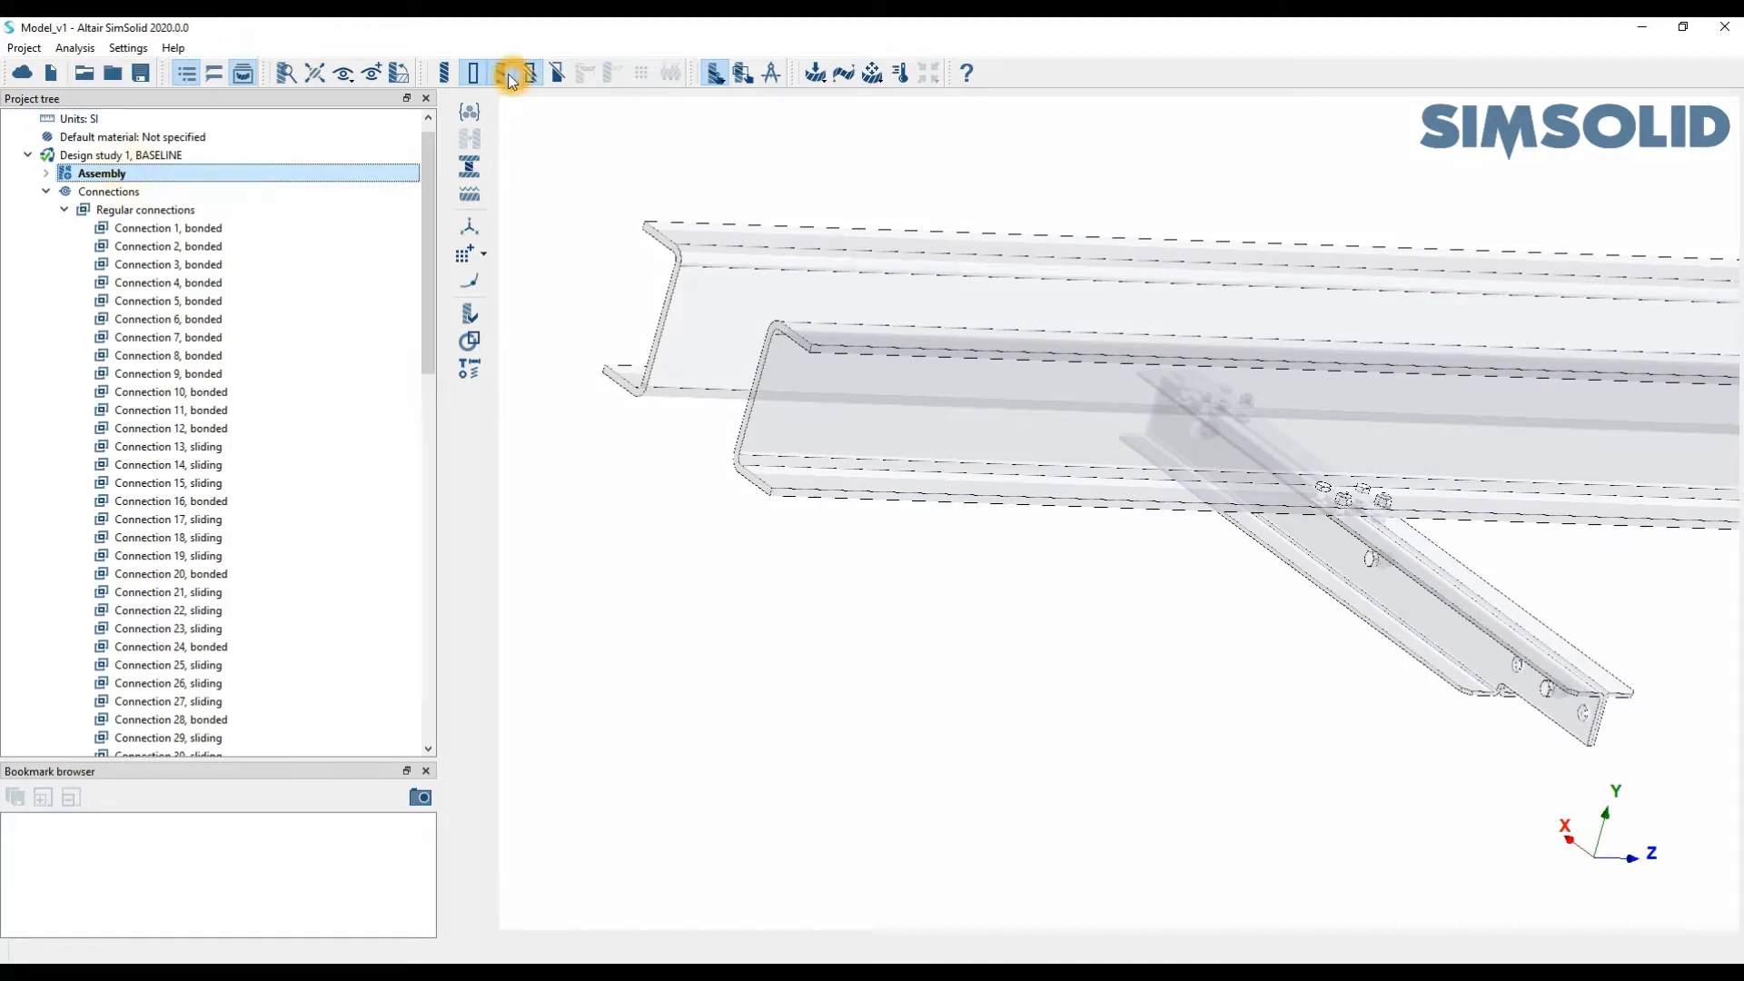
left_click(474, 78)
left_click(444, 73)
left_click(473, 72)
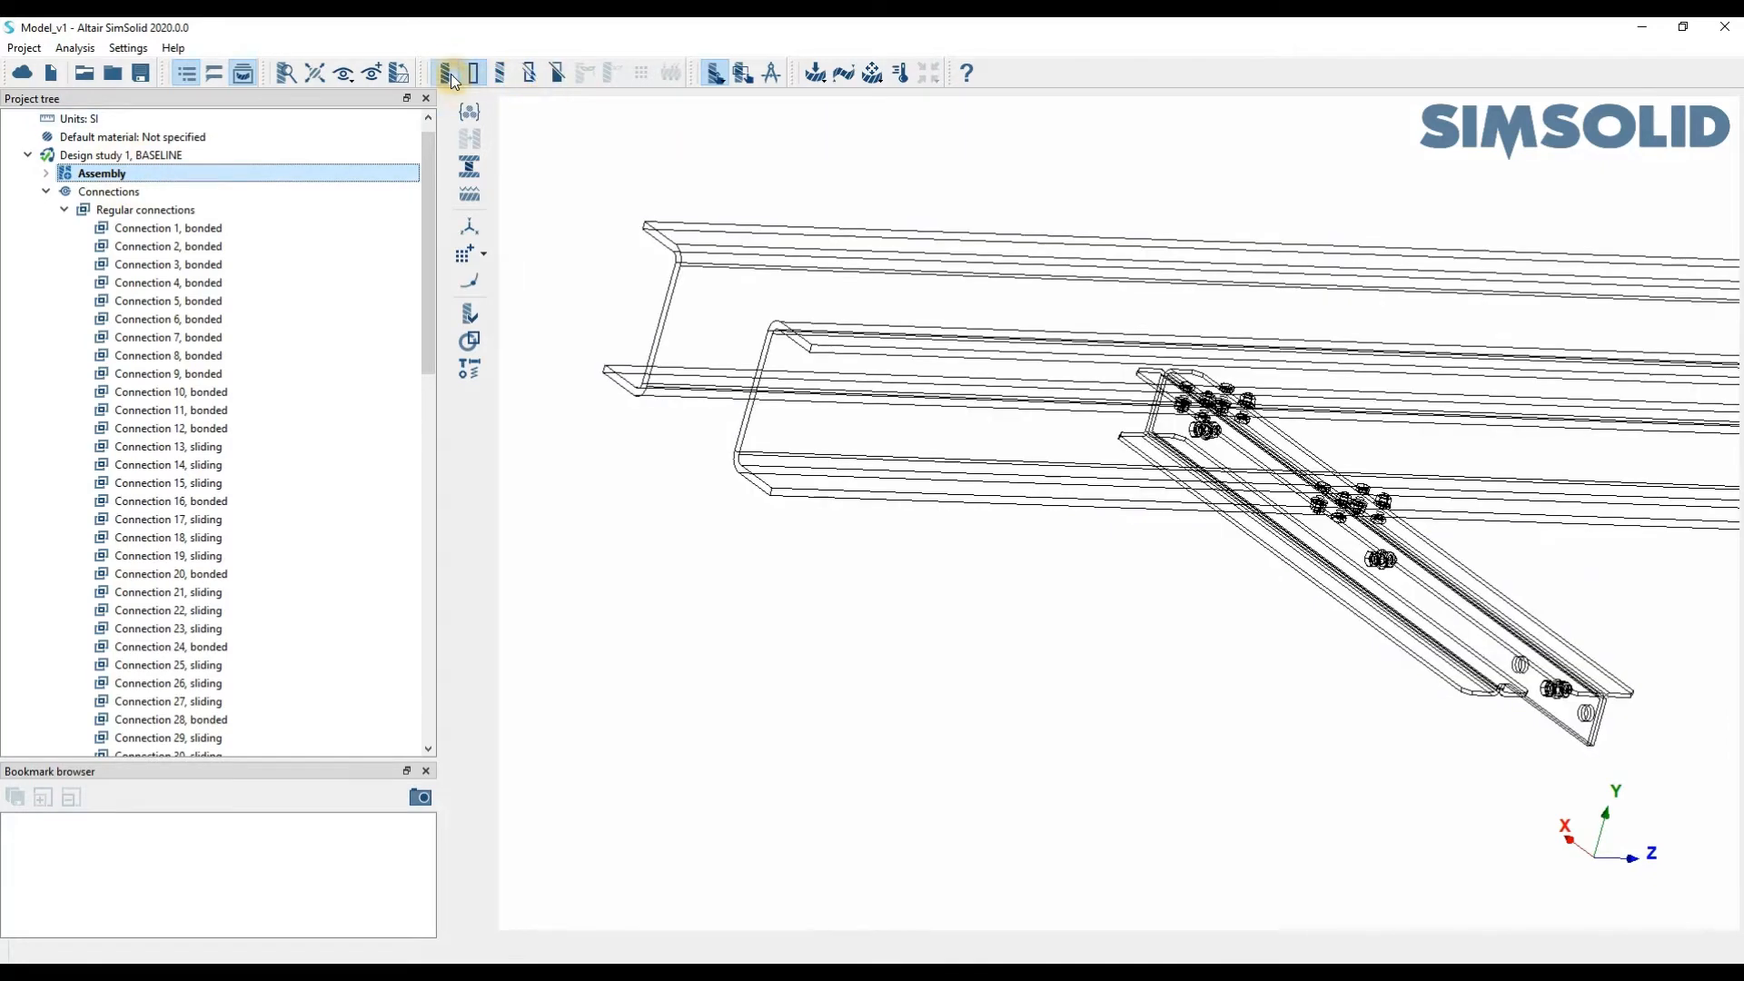
left_click(444, 73)
left_click_drag(1069, 304, 986, 313)
scroll(1008, 316, "down", 5)
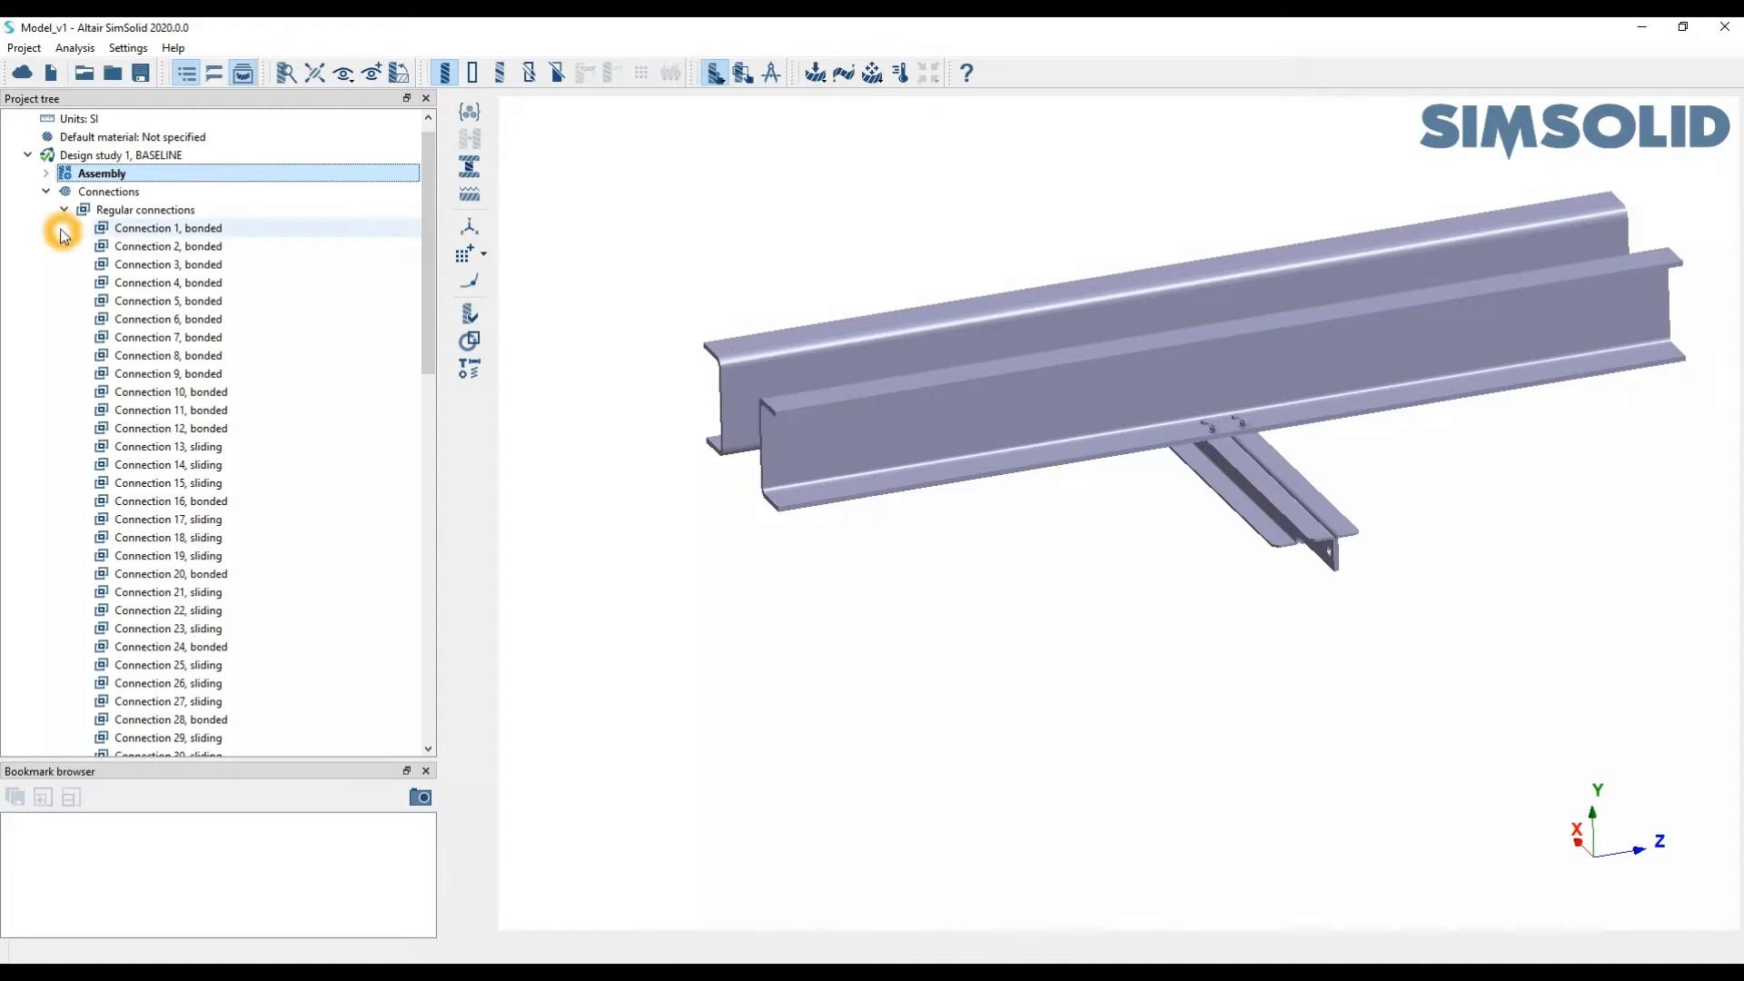
Collapse the connections, list the assembly's parts, and widen the project tree so the full part names fit
left_click(47, 191)
left_click(46, 191)
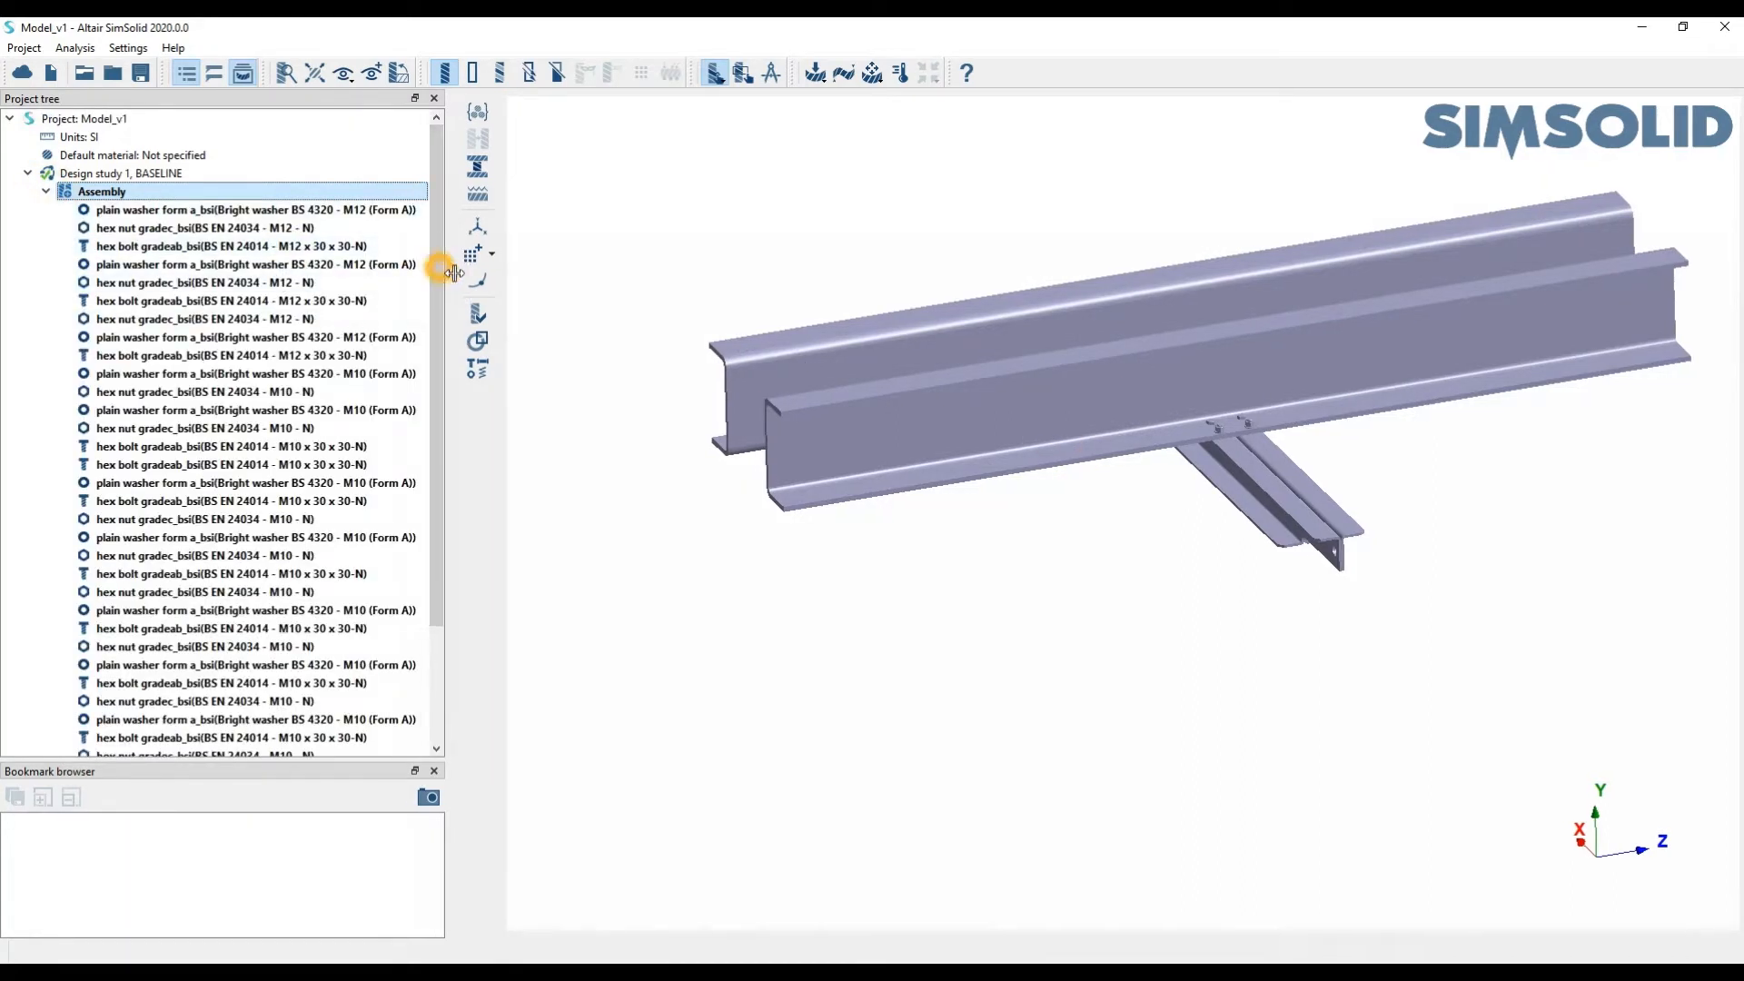
left_click_drag(440, 268, 765, 272)
scroll(455, 324, "down", 3)
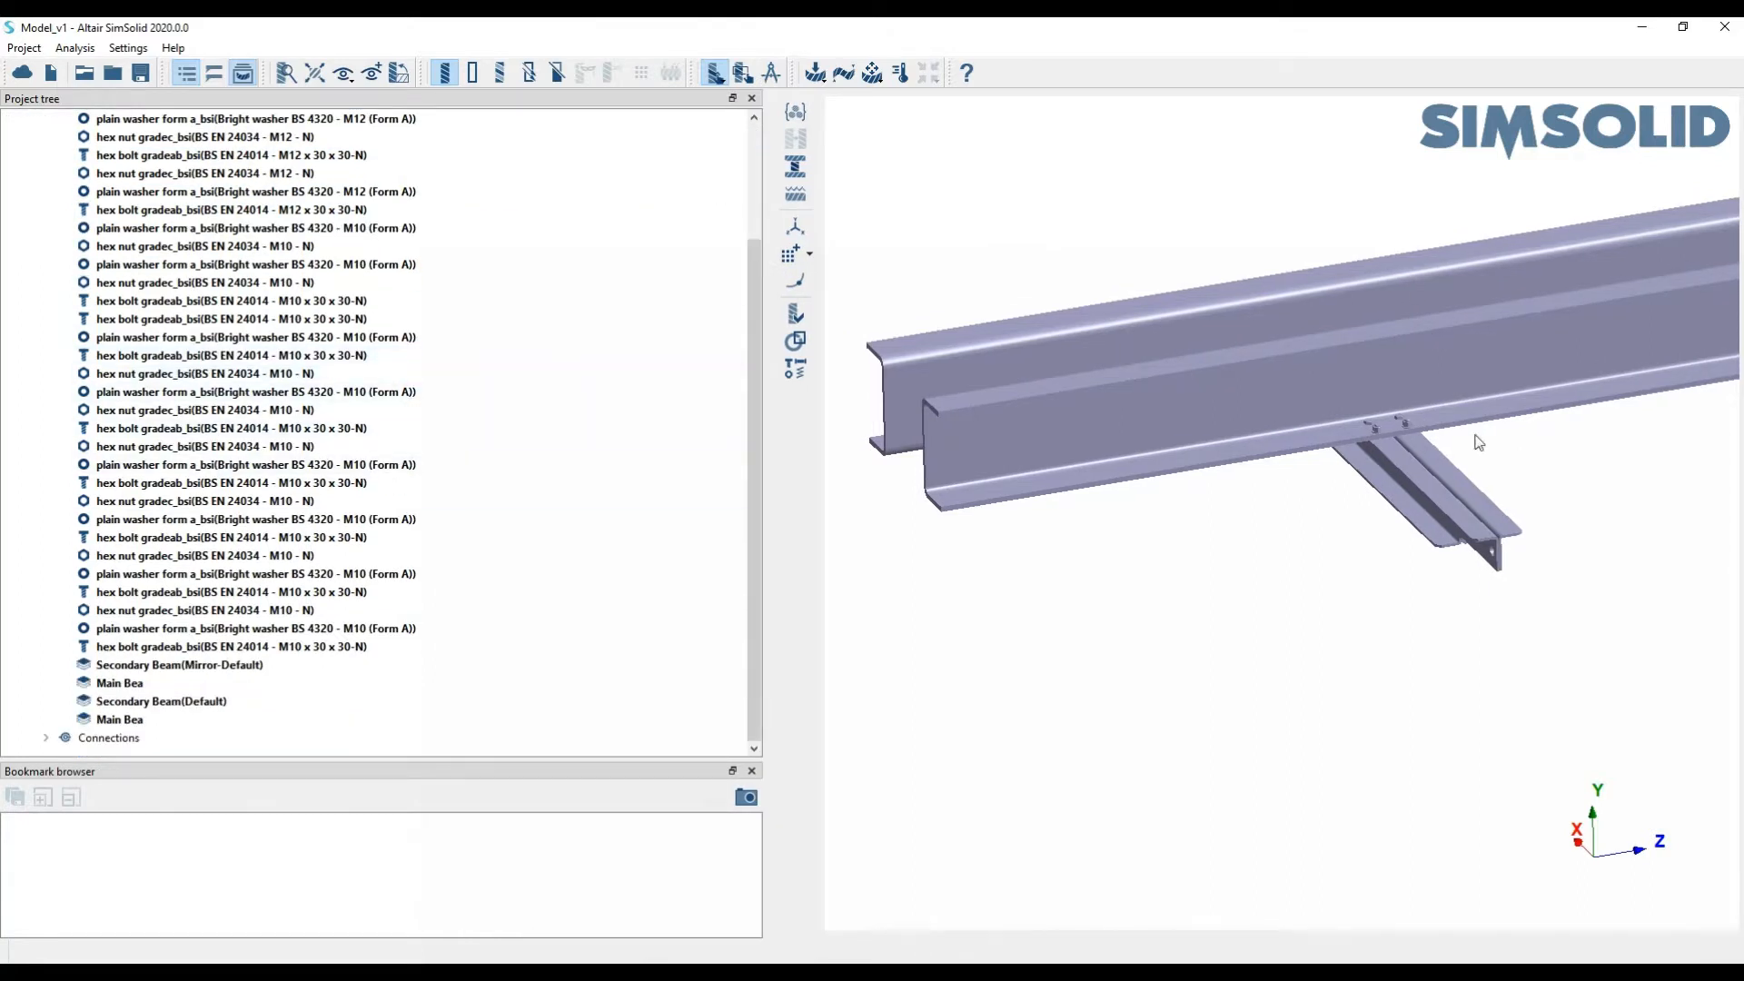
scroll(1328, 499, "down", 5)
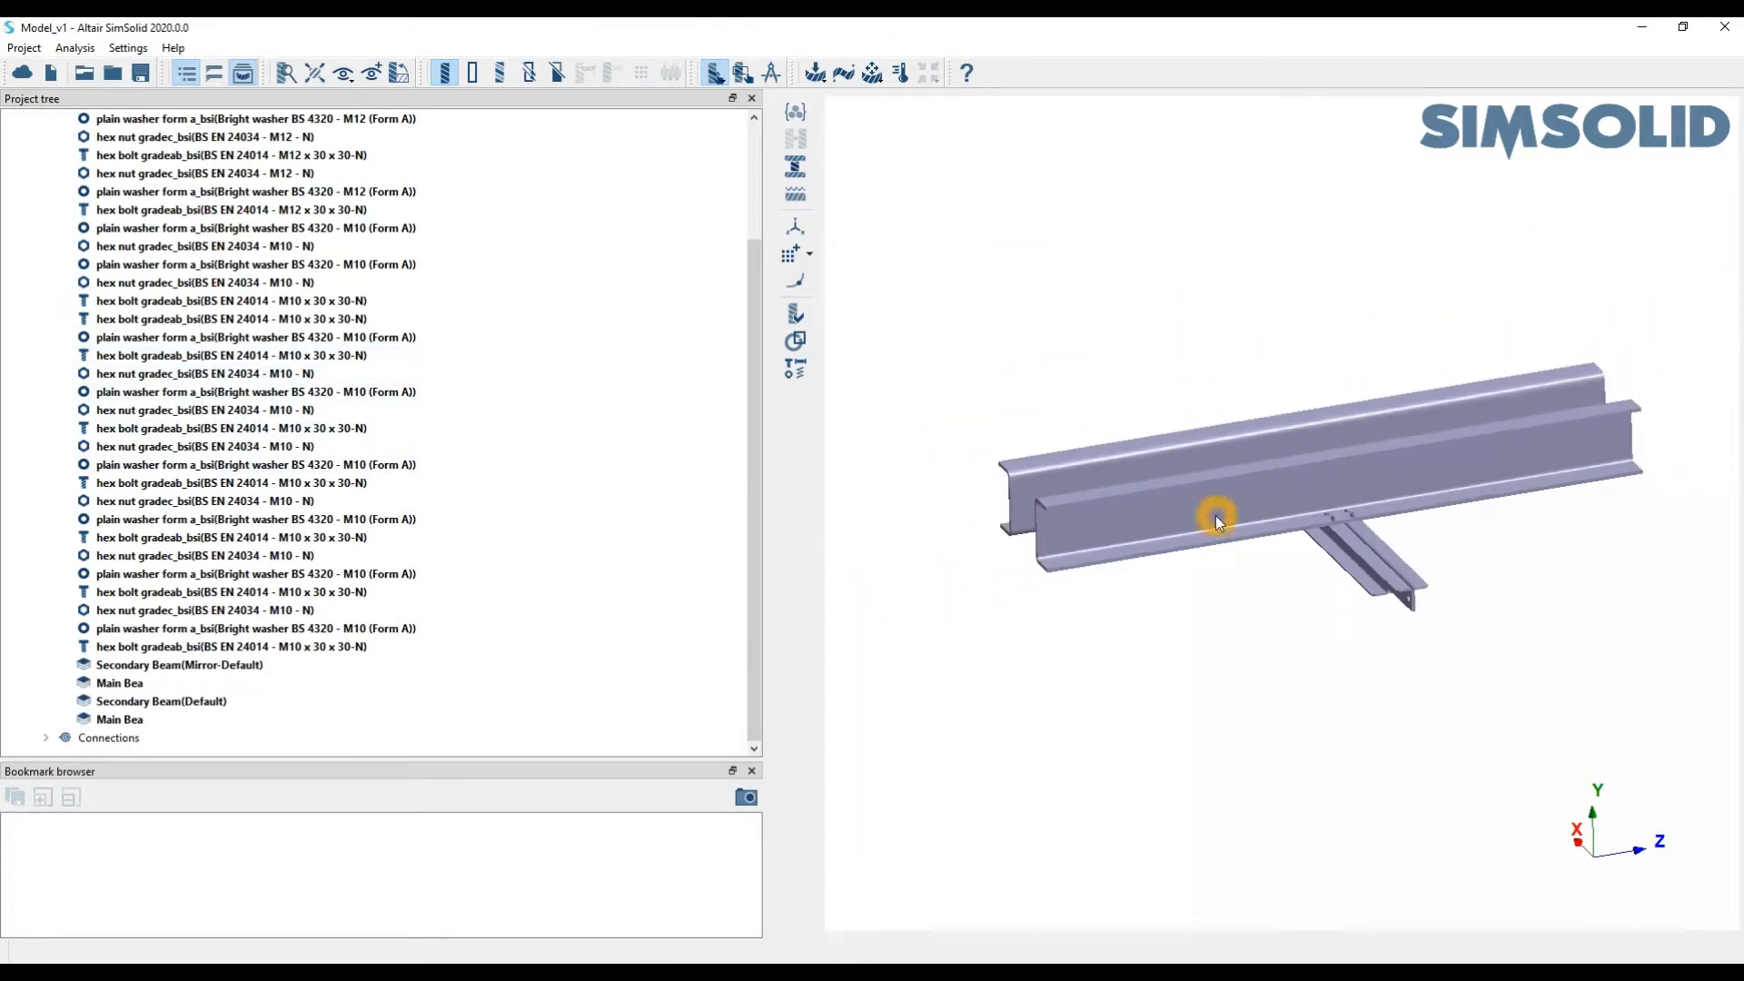
Highlight the front main beam in the model and locate its entry in the assembly's part list
left_click(1163, 508)
left_click(122, 720)
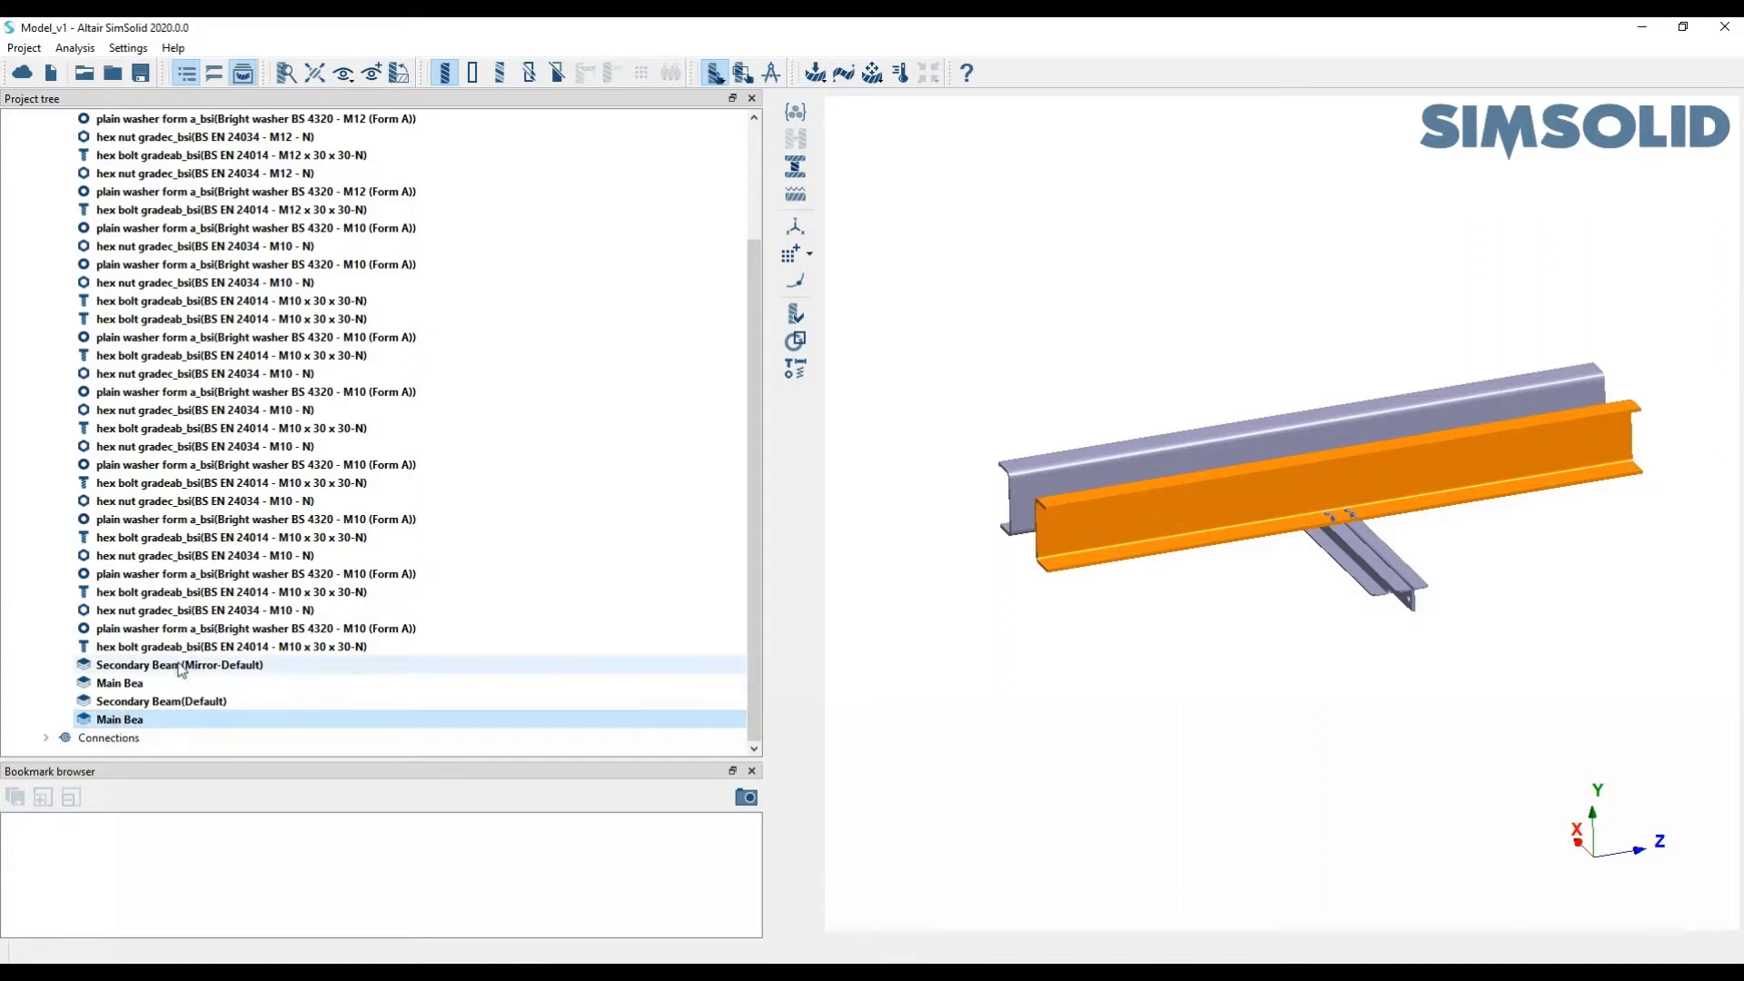
scroll(272, 436, "up", 3)
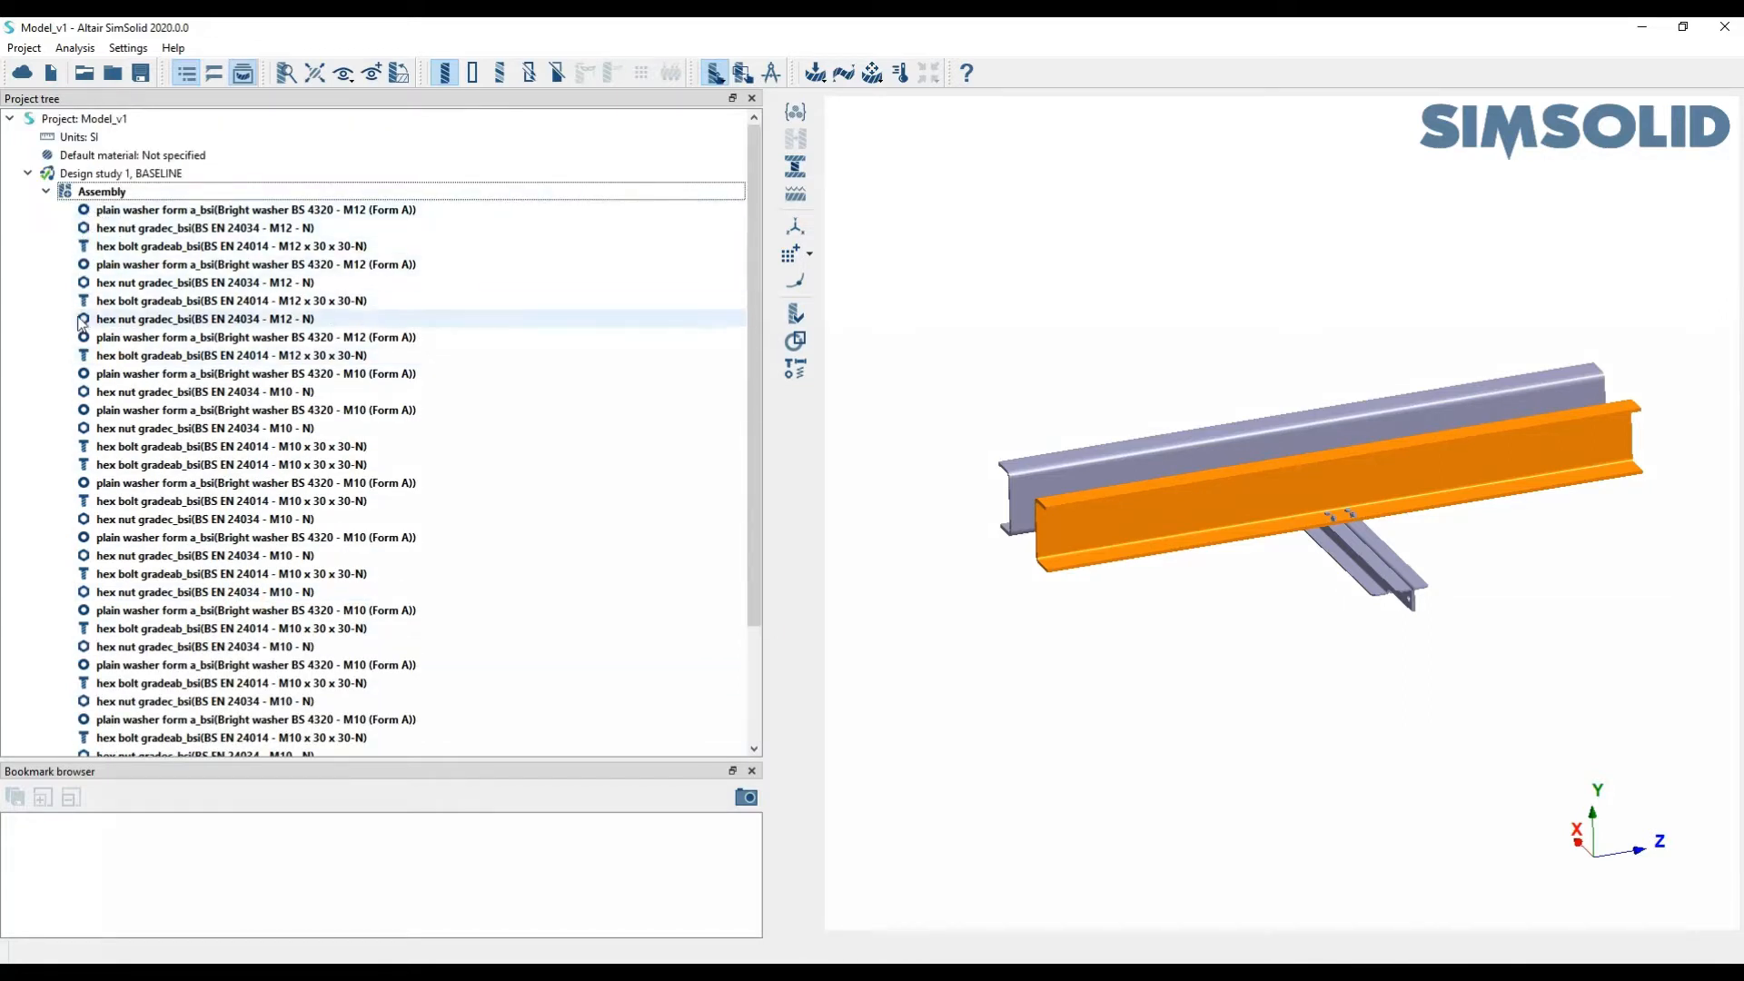
Highlight the first M12 x 30 hex bolt from the part list and inspect it up close in the model
left_click(90, 216)
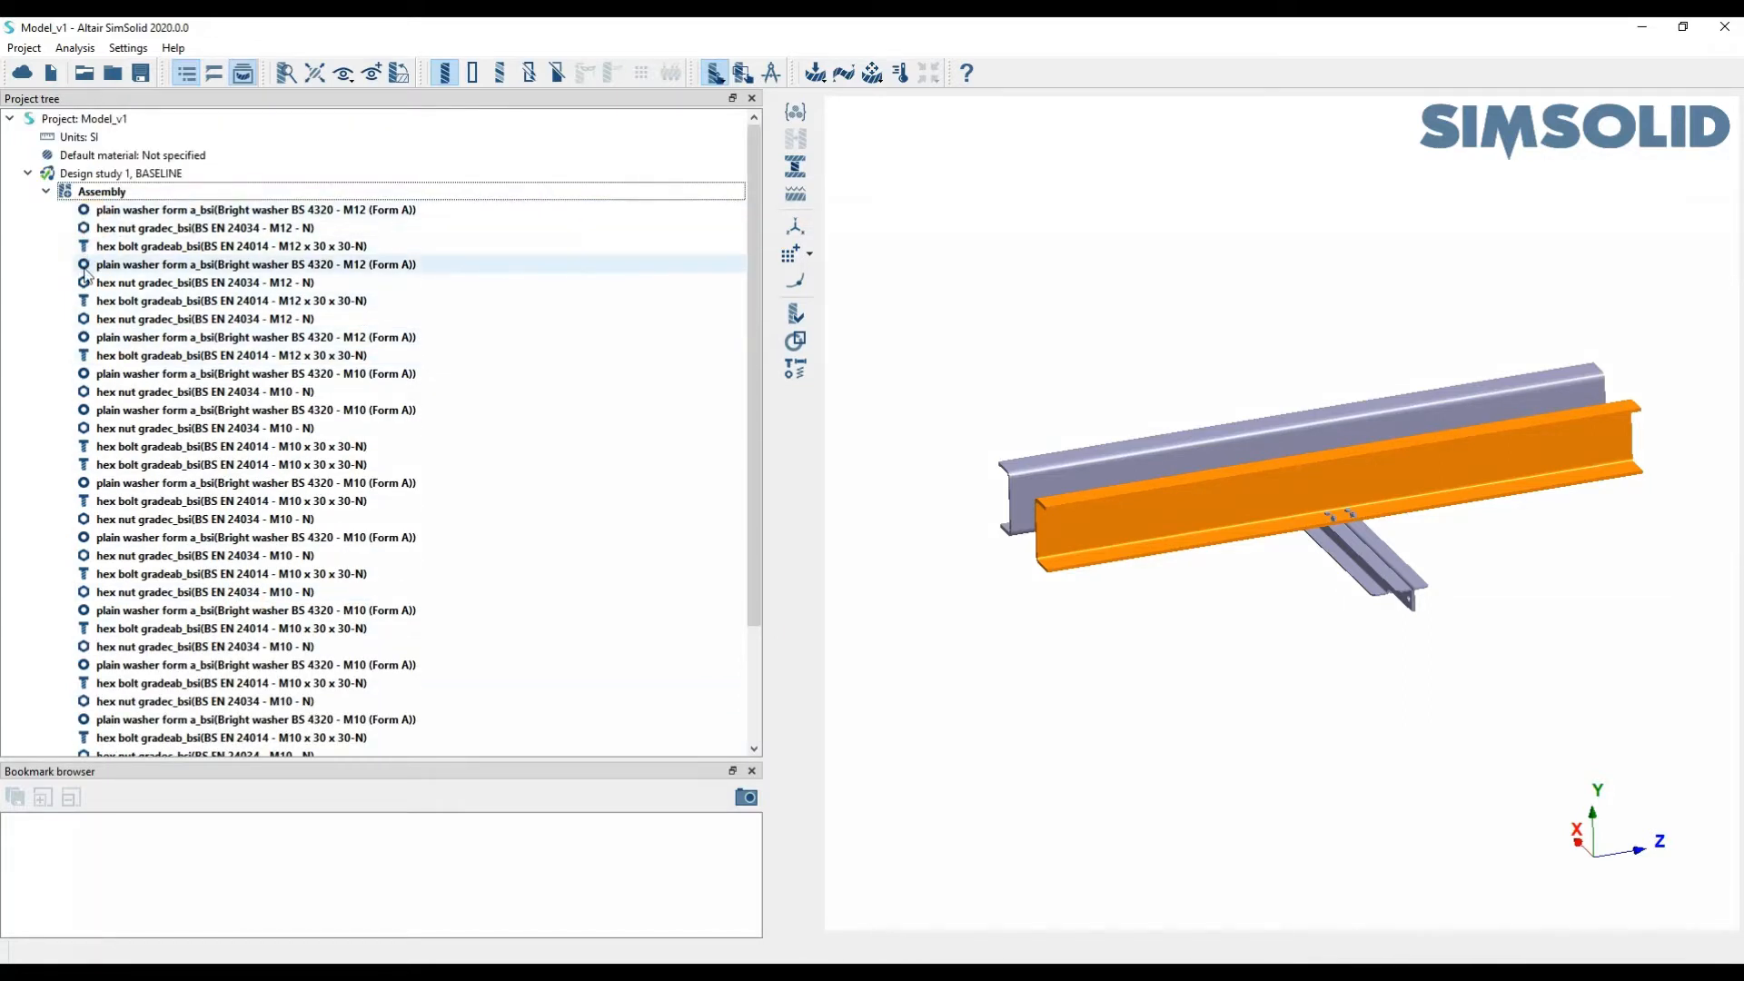
left_click(88, 247)
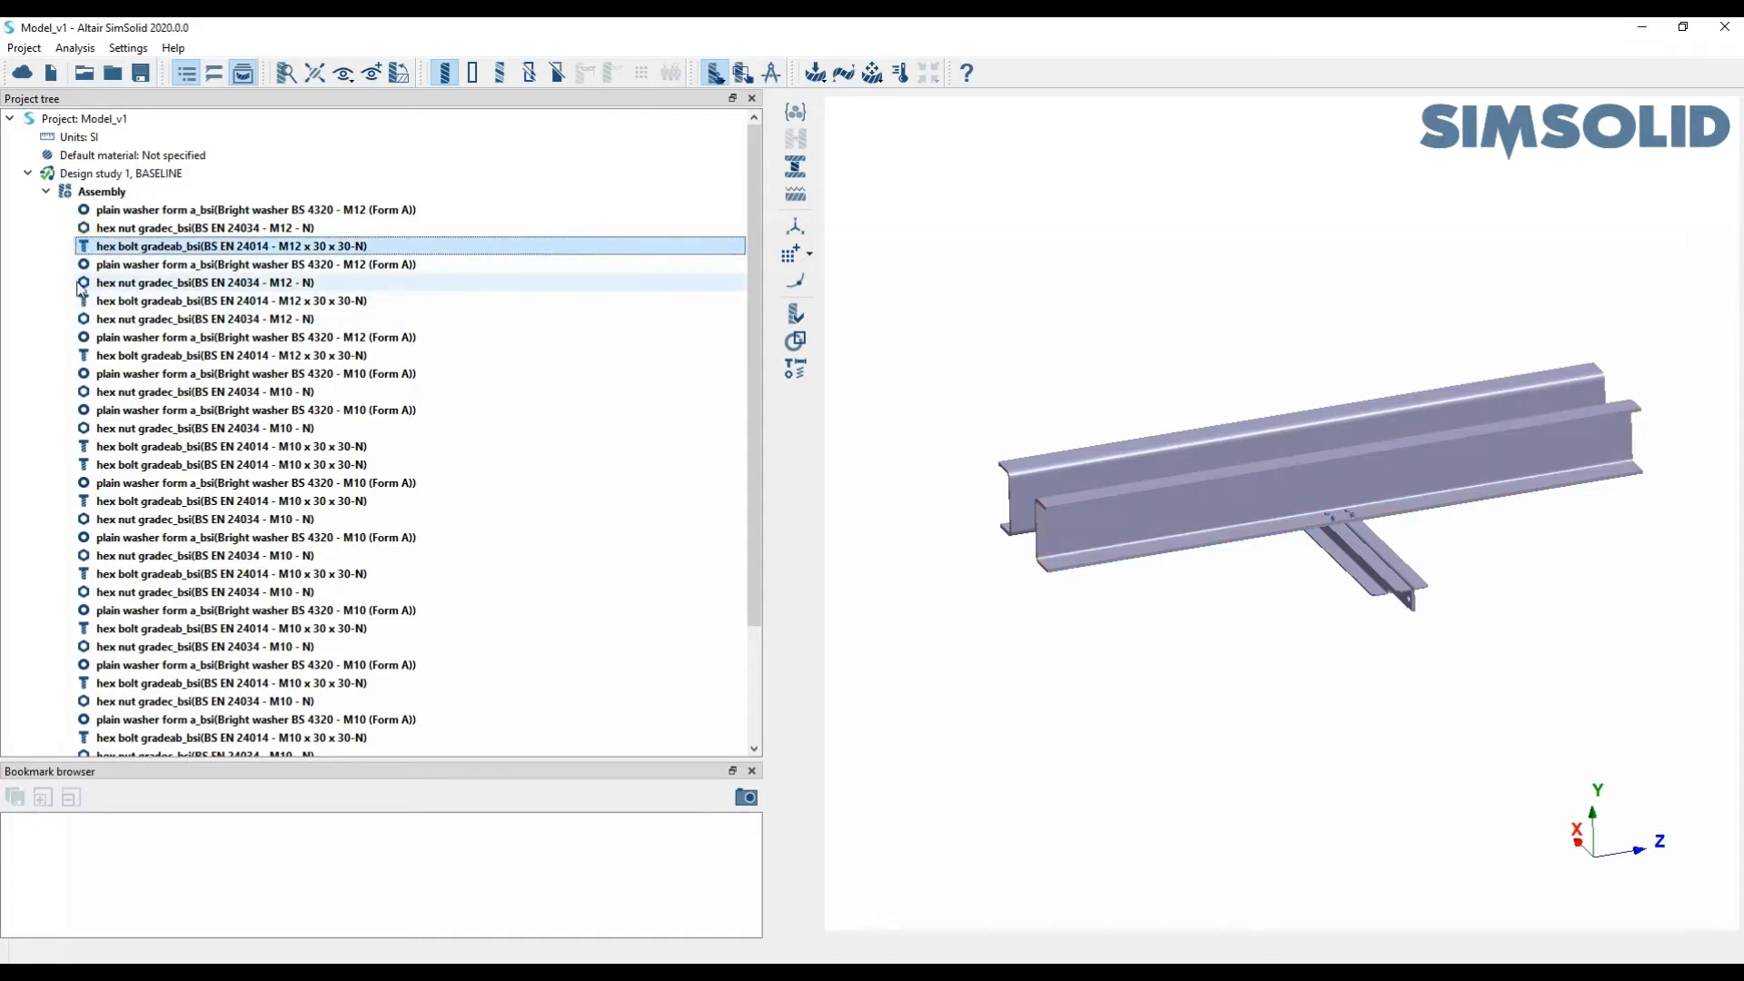
scroll(1146, 516, "up", 3)
left_click_drag(1464, 673, 1237, 595)
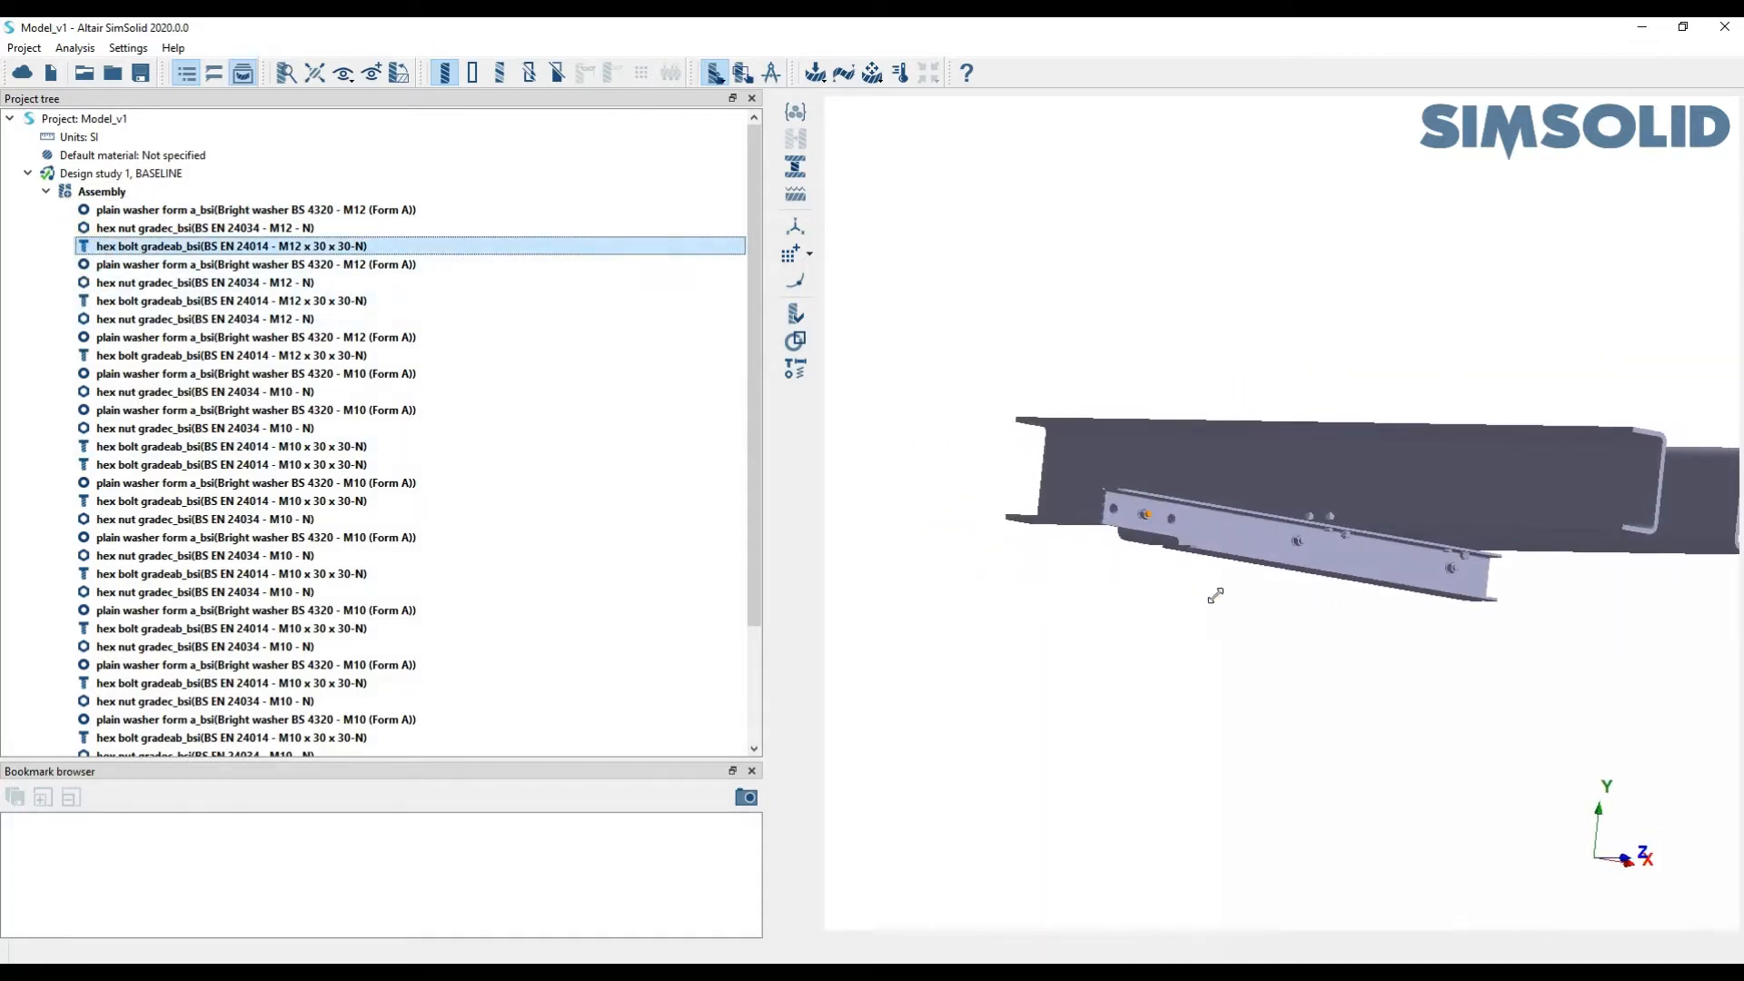
scroll(1153, 518, "up", 5)
left_click(1154, 510)
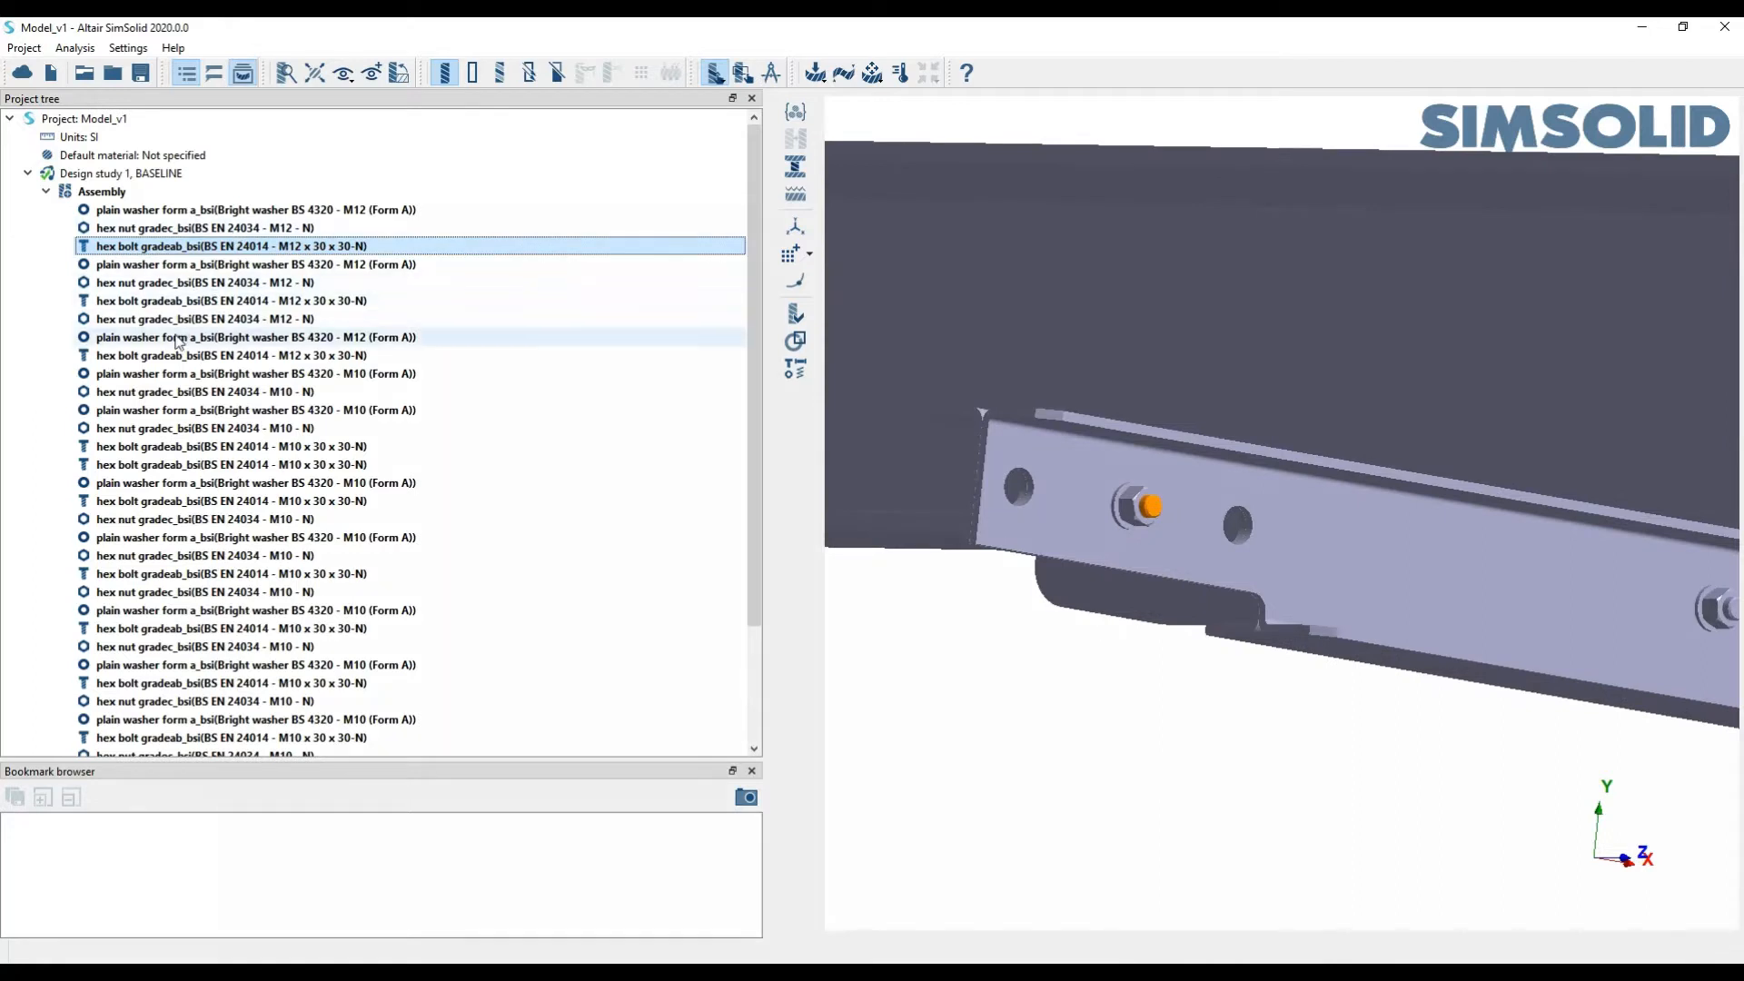
Locate an M10 hex nut and an M10 plain washer in the model by highlighting them from the part list
scroll(999, 402, "down", 3)
left_click_drag(1002, 401, 1337, 445)
left_click(279, 518)
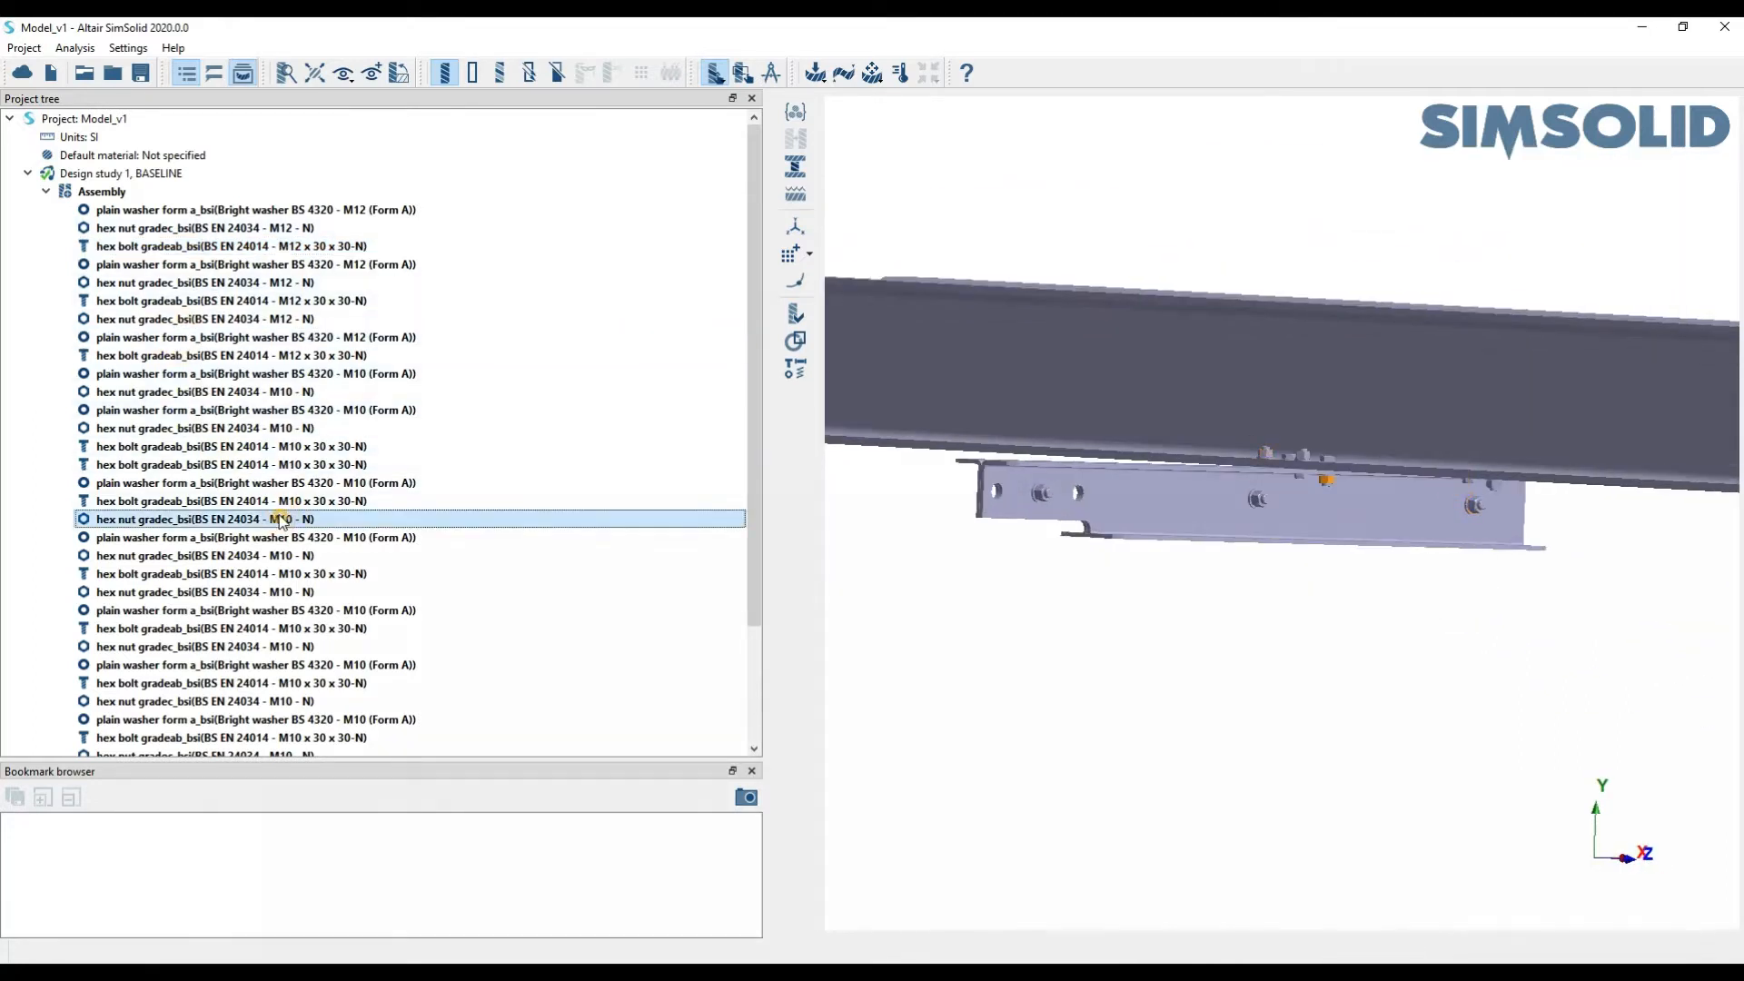
left_click(318, 373)
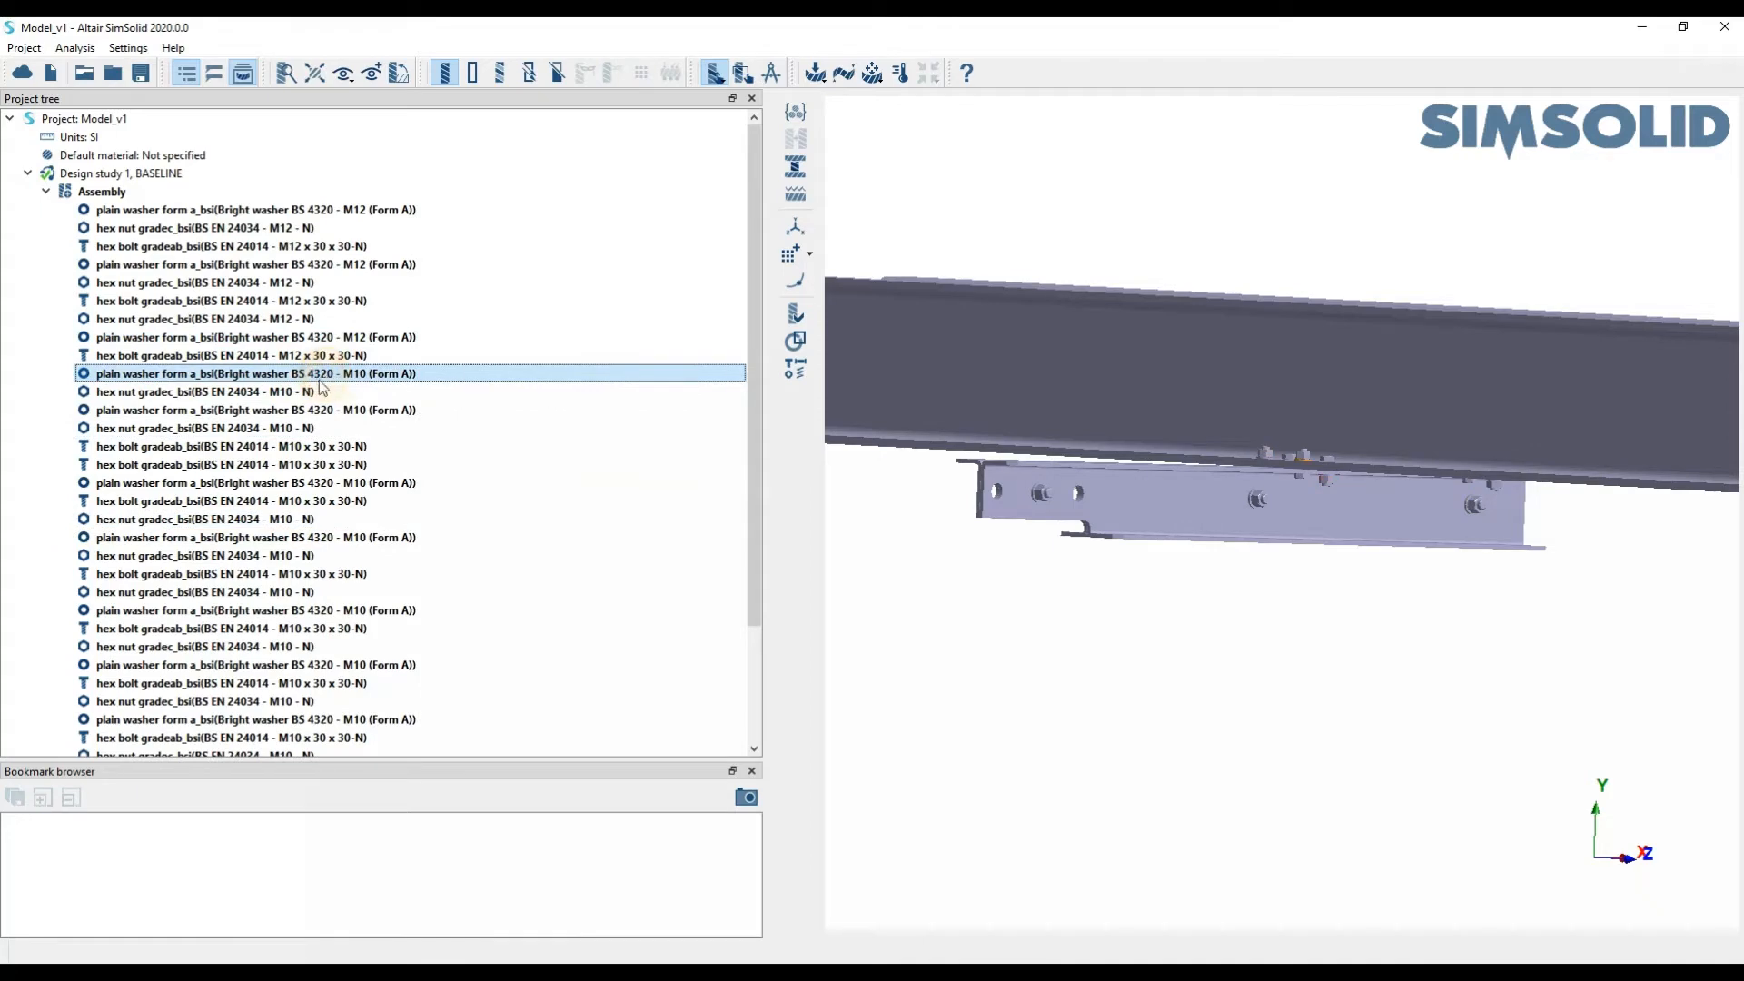
Show only the assembly's bolts, followed by only its nuts
right_click(112, 192)
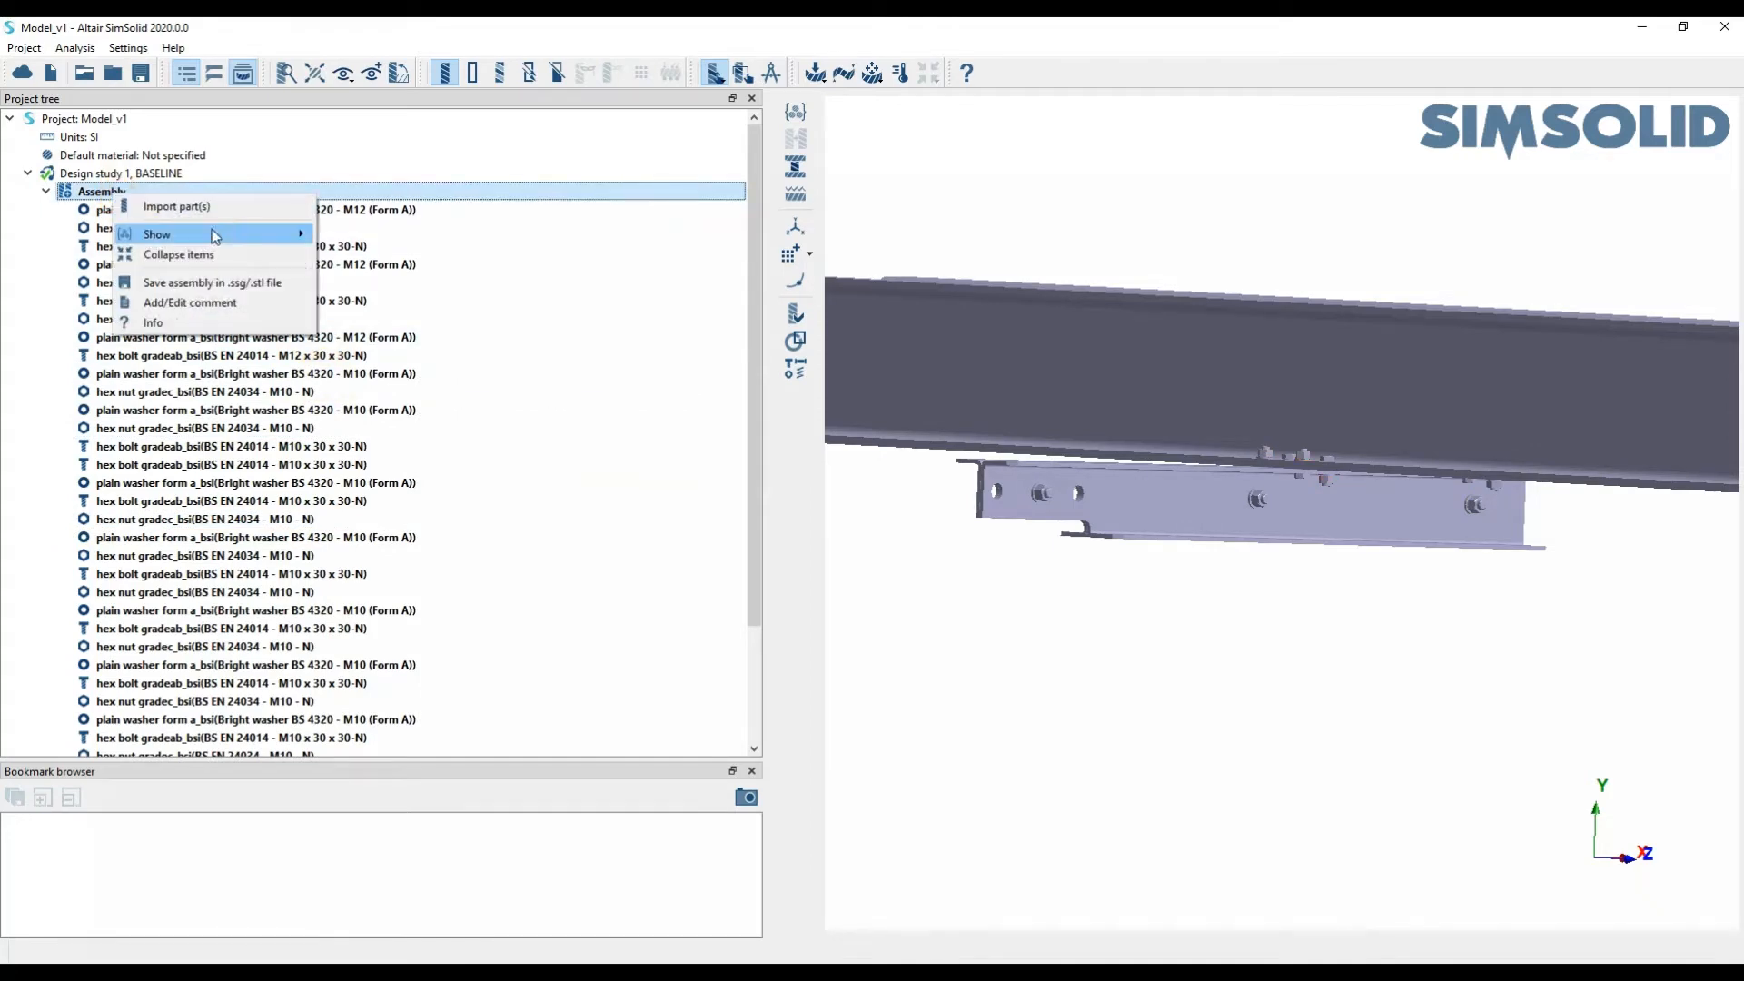
mouse_move(214, 234)
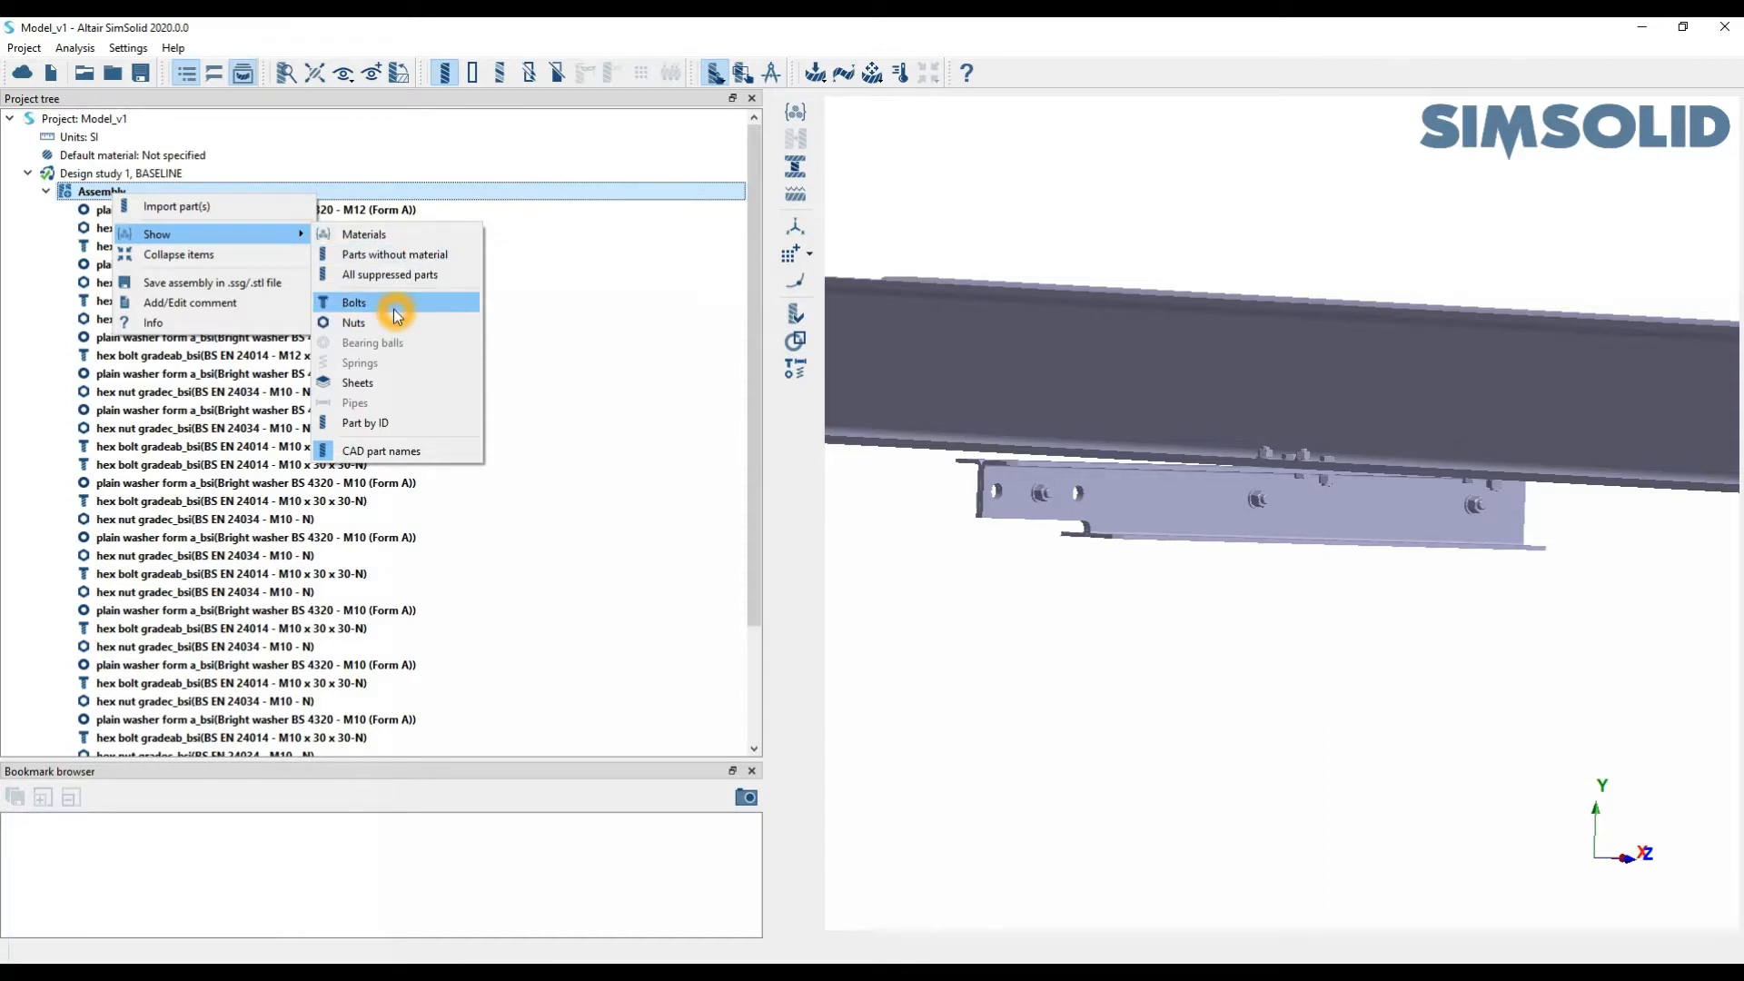
left_click(408, 324)
right_click(151, 192)
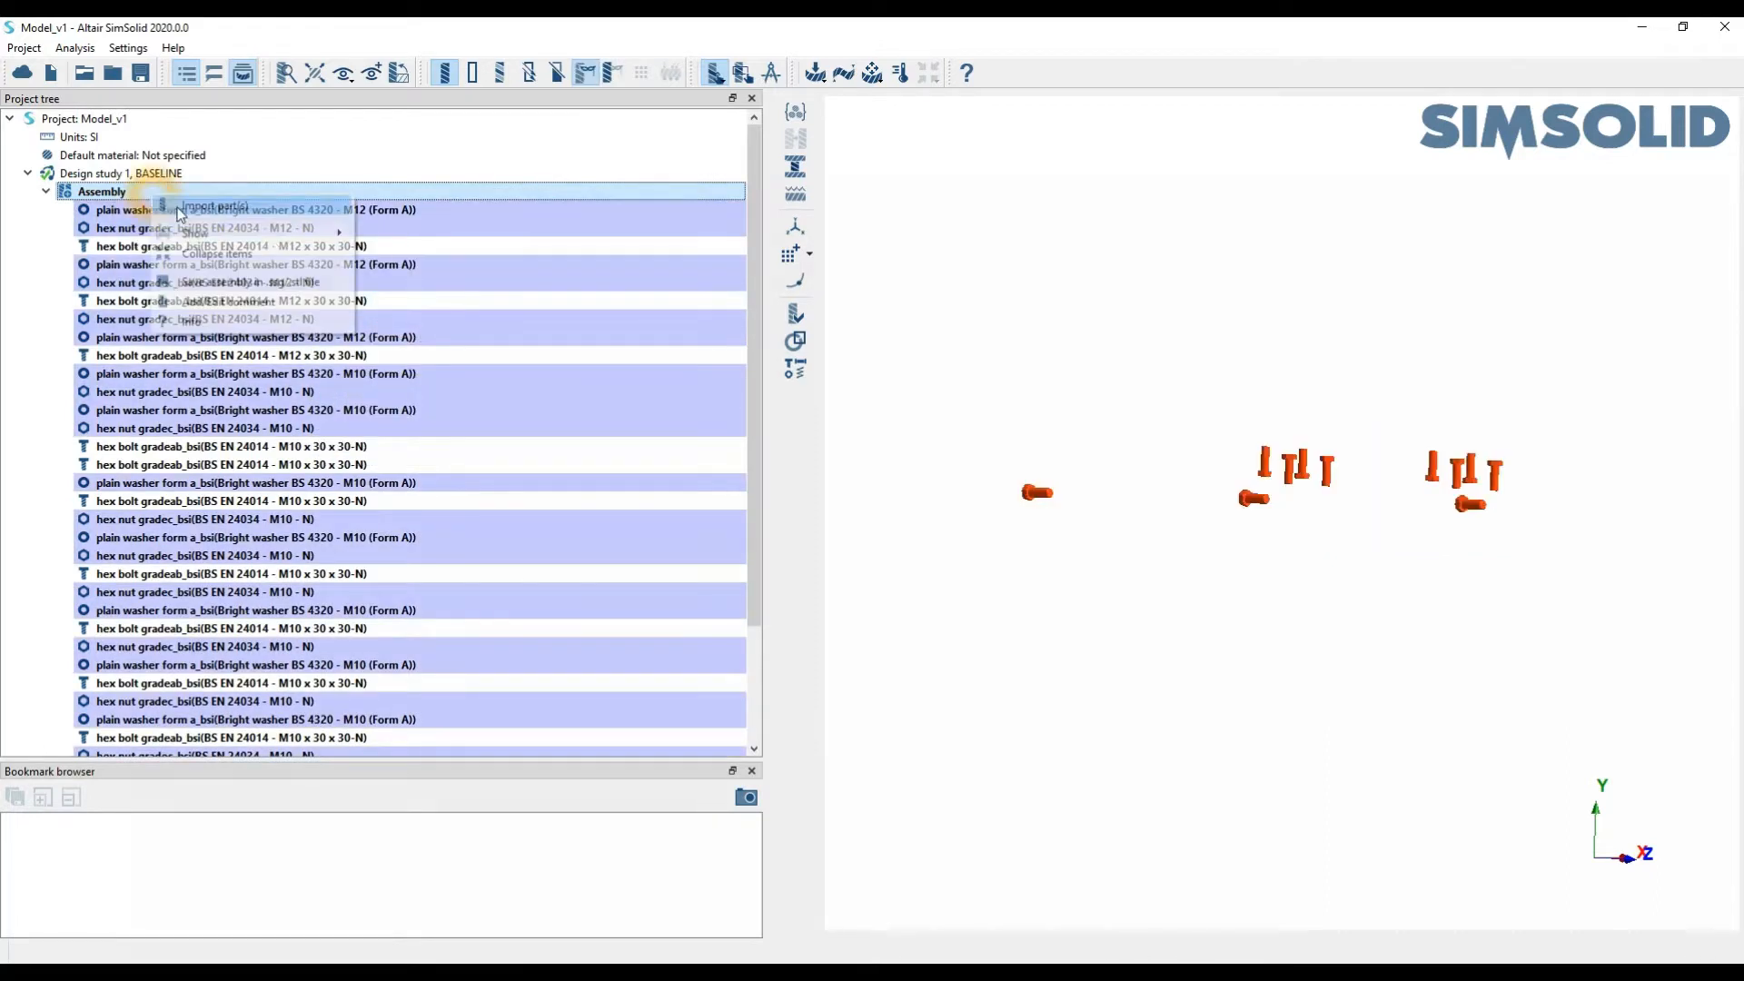
mouse_move(336, 233)
left_click(401, 324)
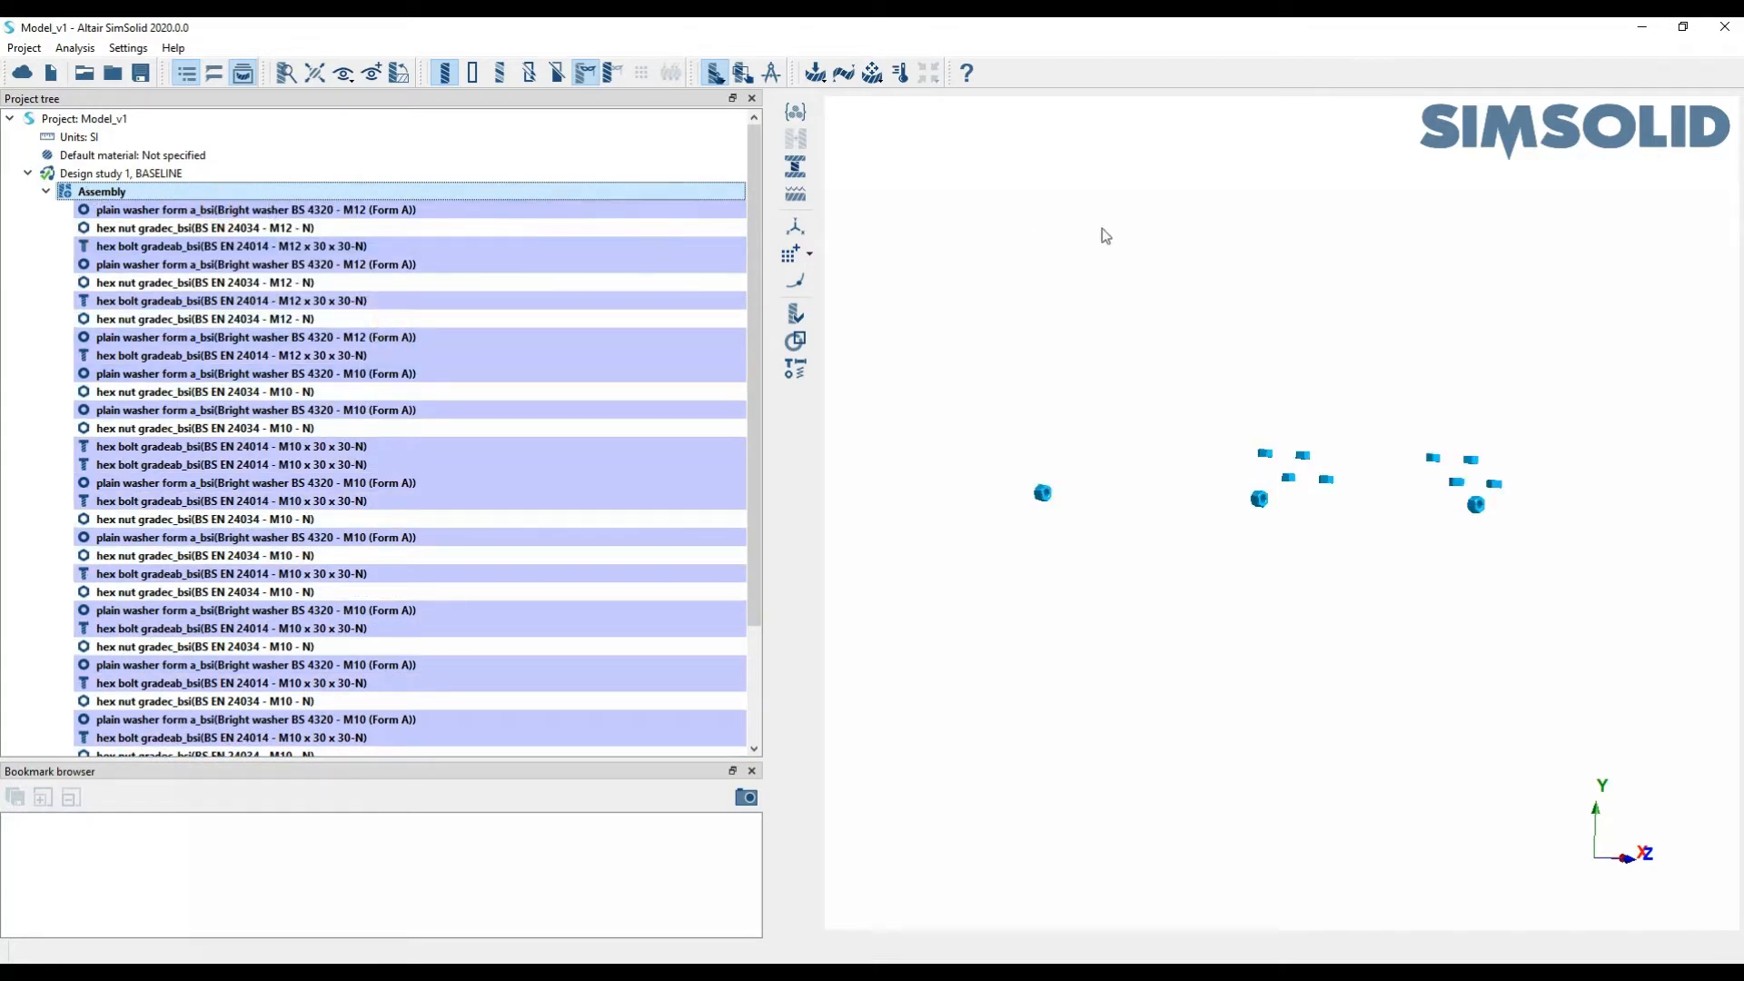
Open the Apply material dialog and widen it so the full material names fit
left_click(801, 115)
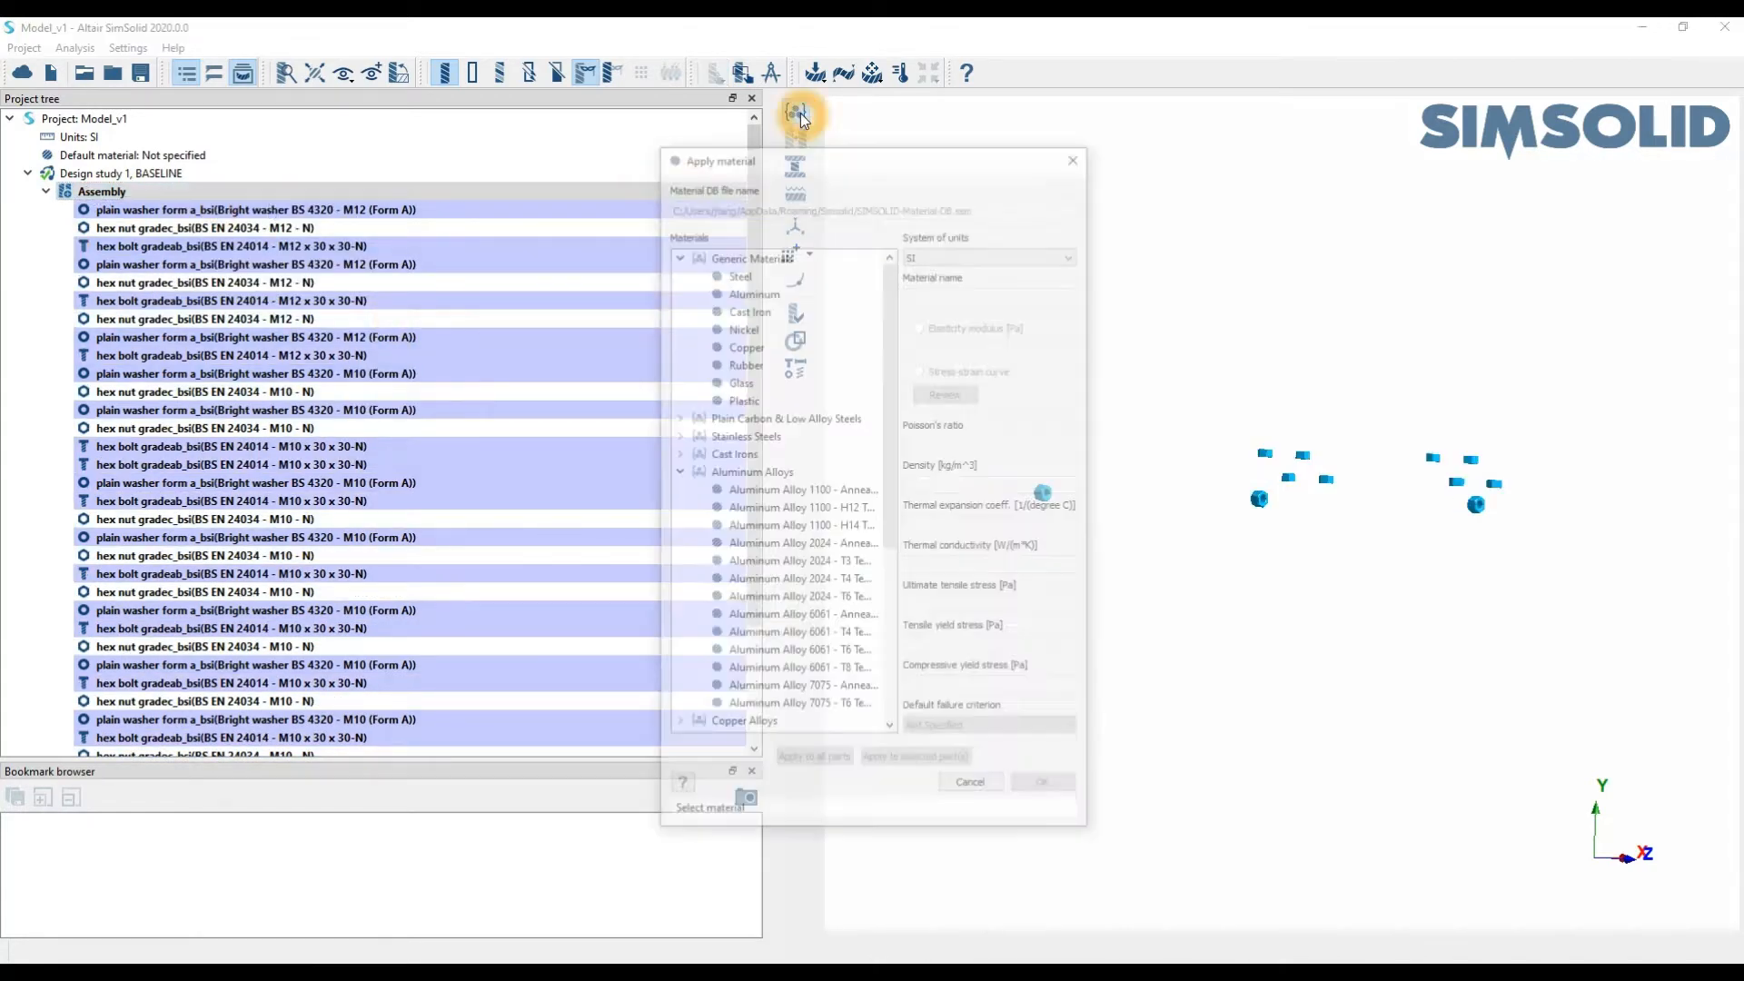
left_click_drag(804, 116, 642, 117)
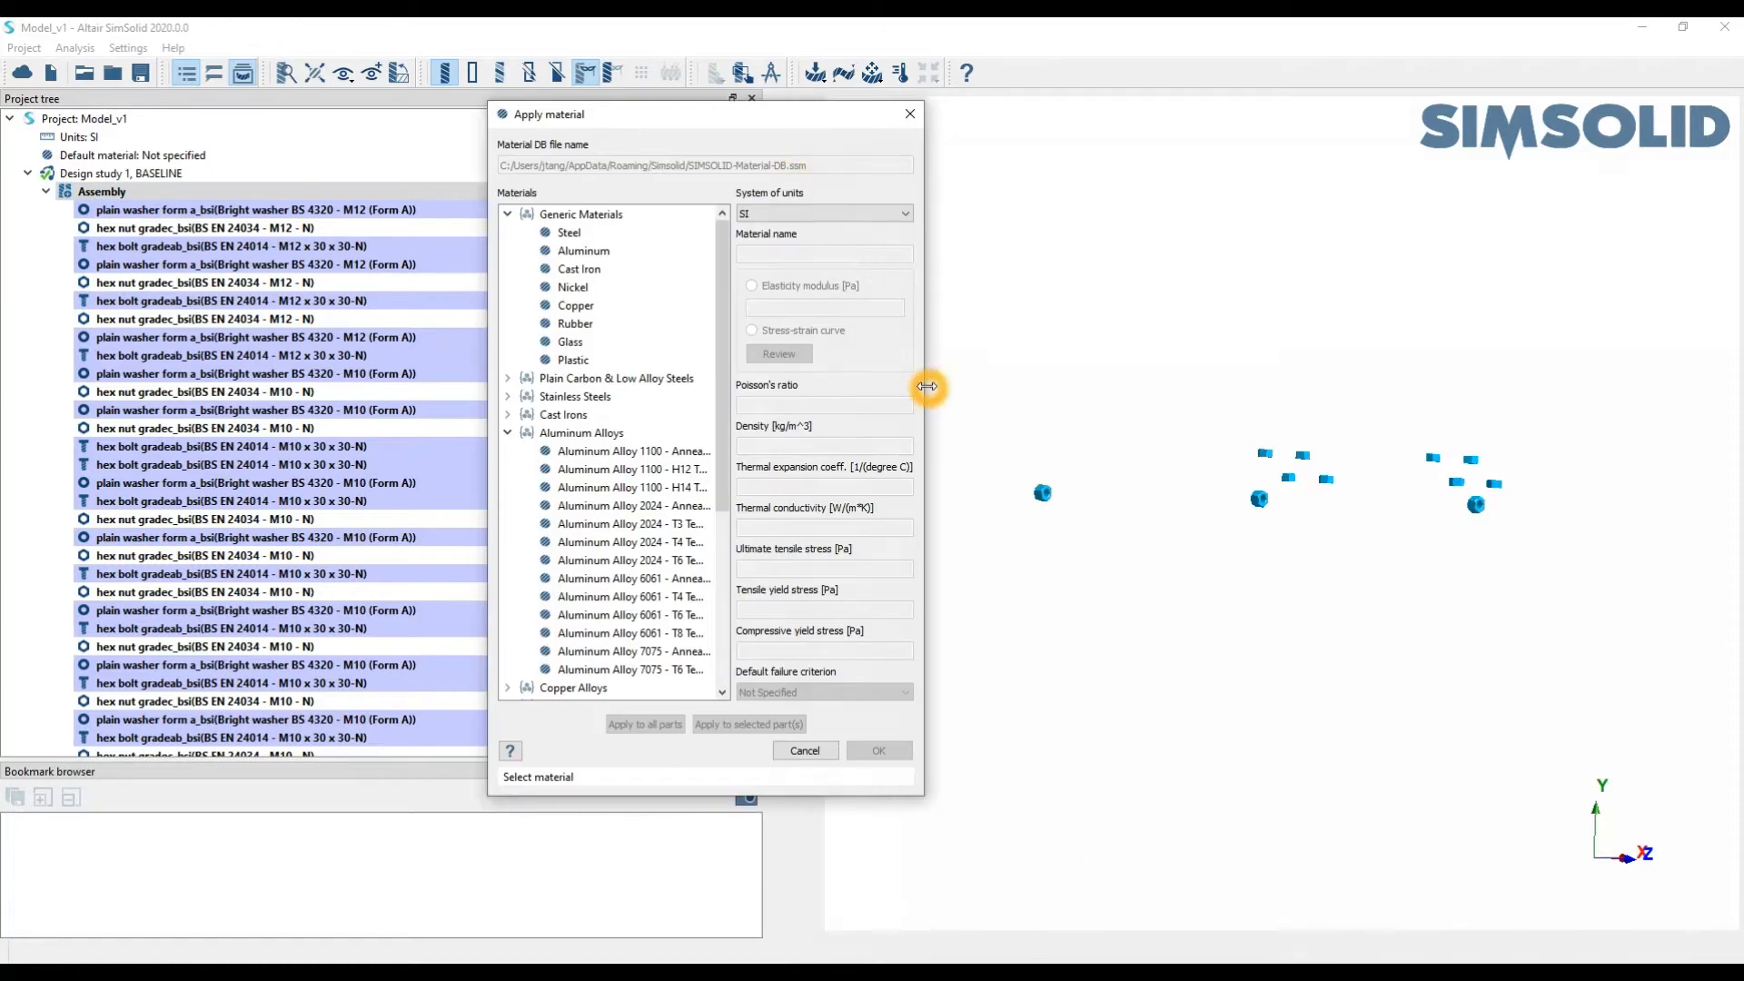
left_click_drag(923, 383, 1224, 383)
Browse the material library and select Steel from the generic materials
scroll(699, 457, "down", 5)
scroll(699, 457, "up", 5)
scroll(699, 456, "up", 1)
left_click(692, 447)
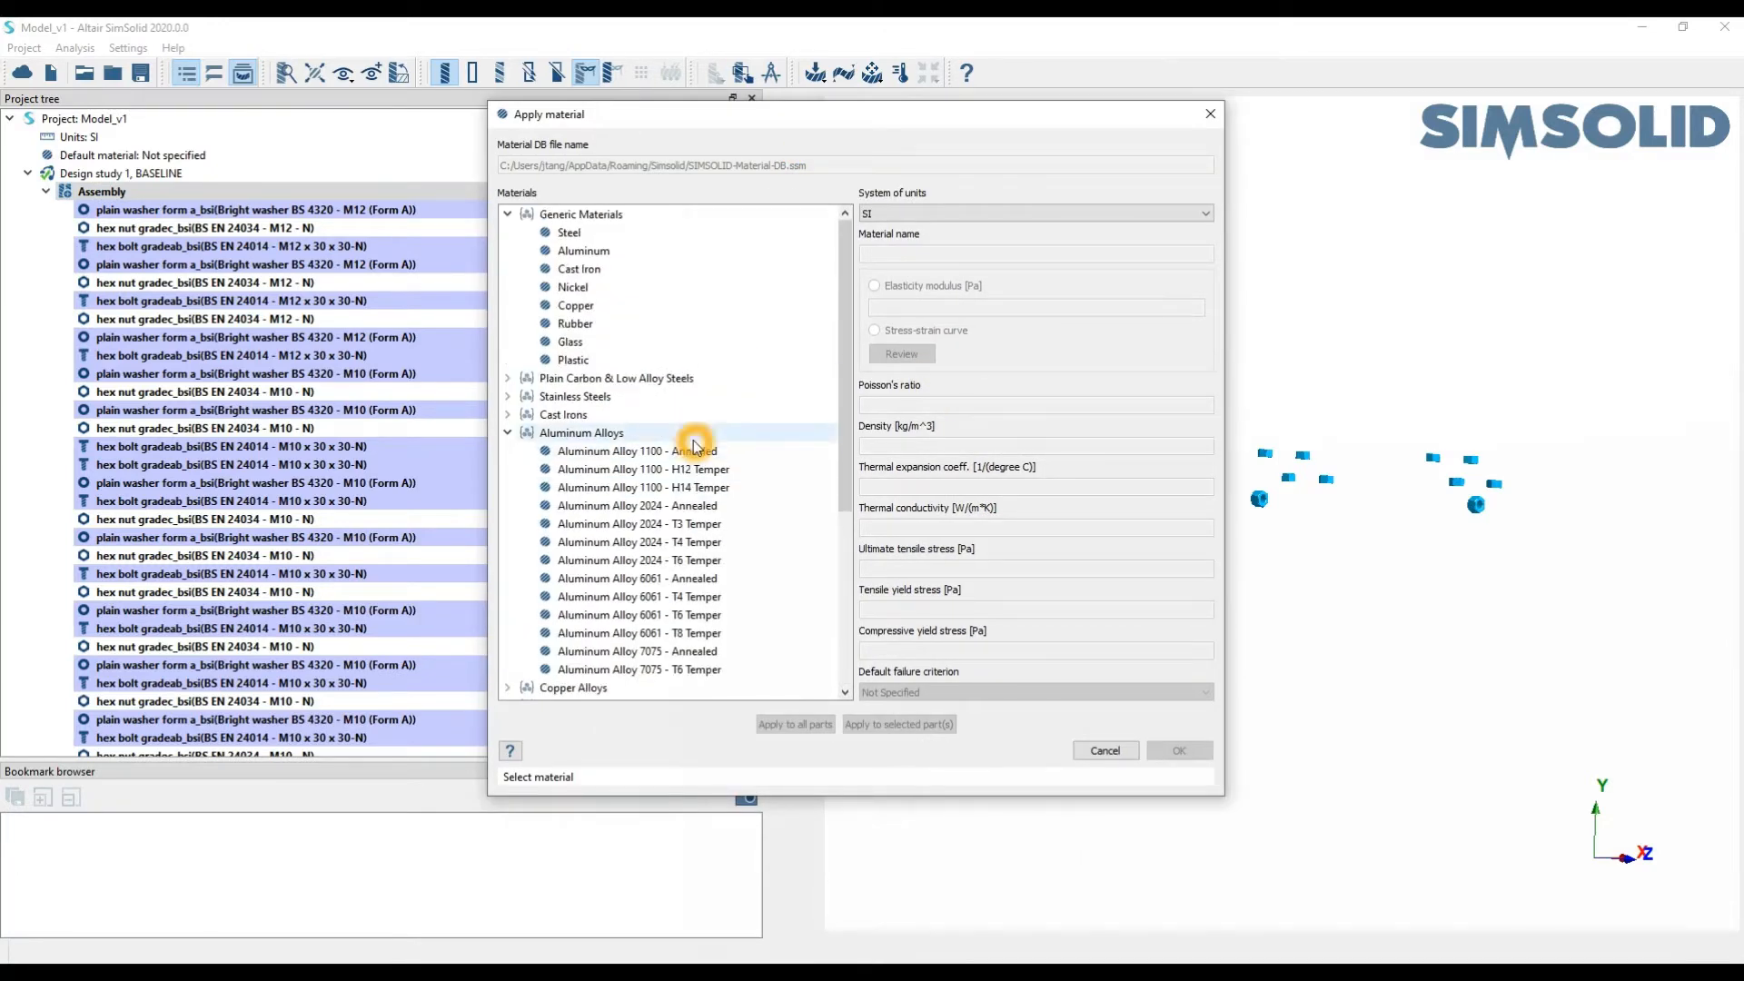
scroll(692, 447, "down", 8)
scroll(687, 451, "up", 8)
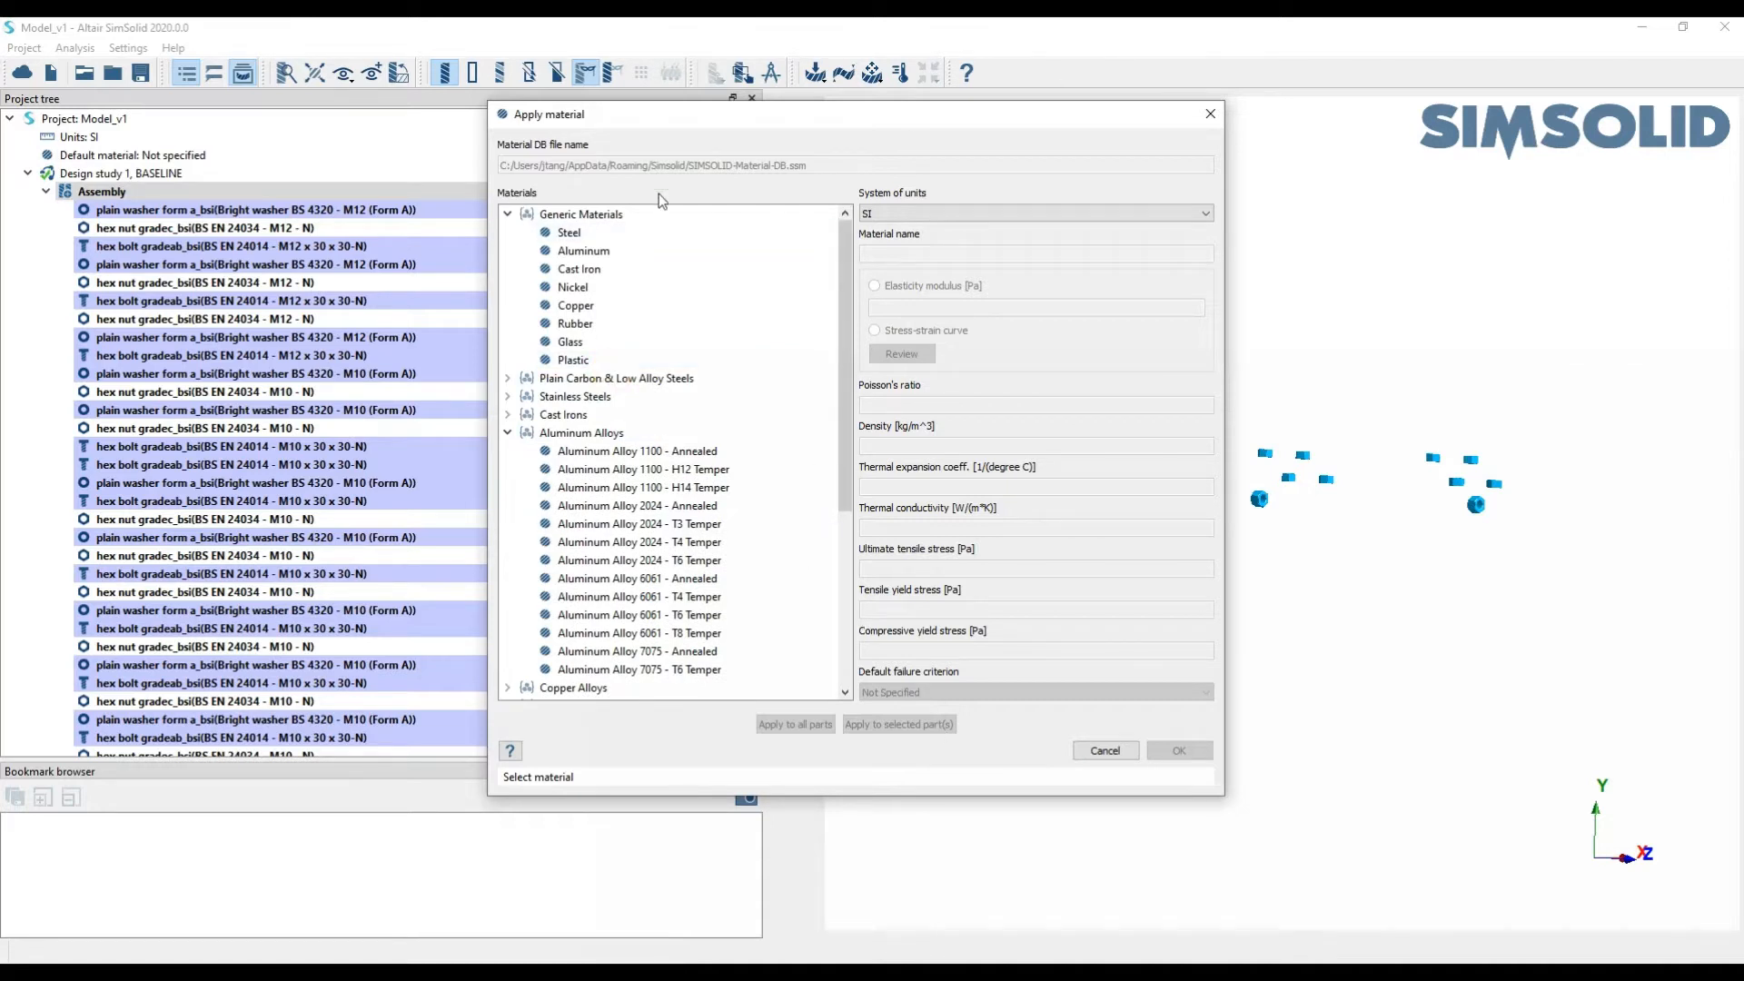
left_click(618, 234)
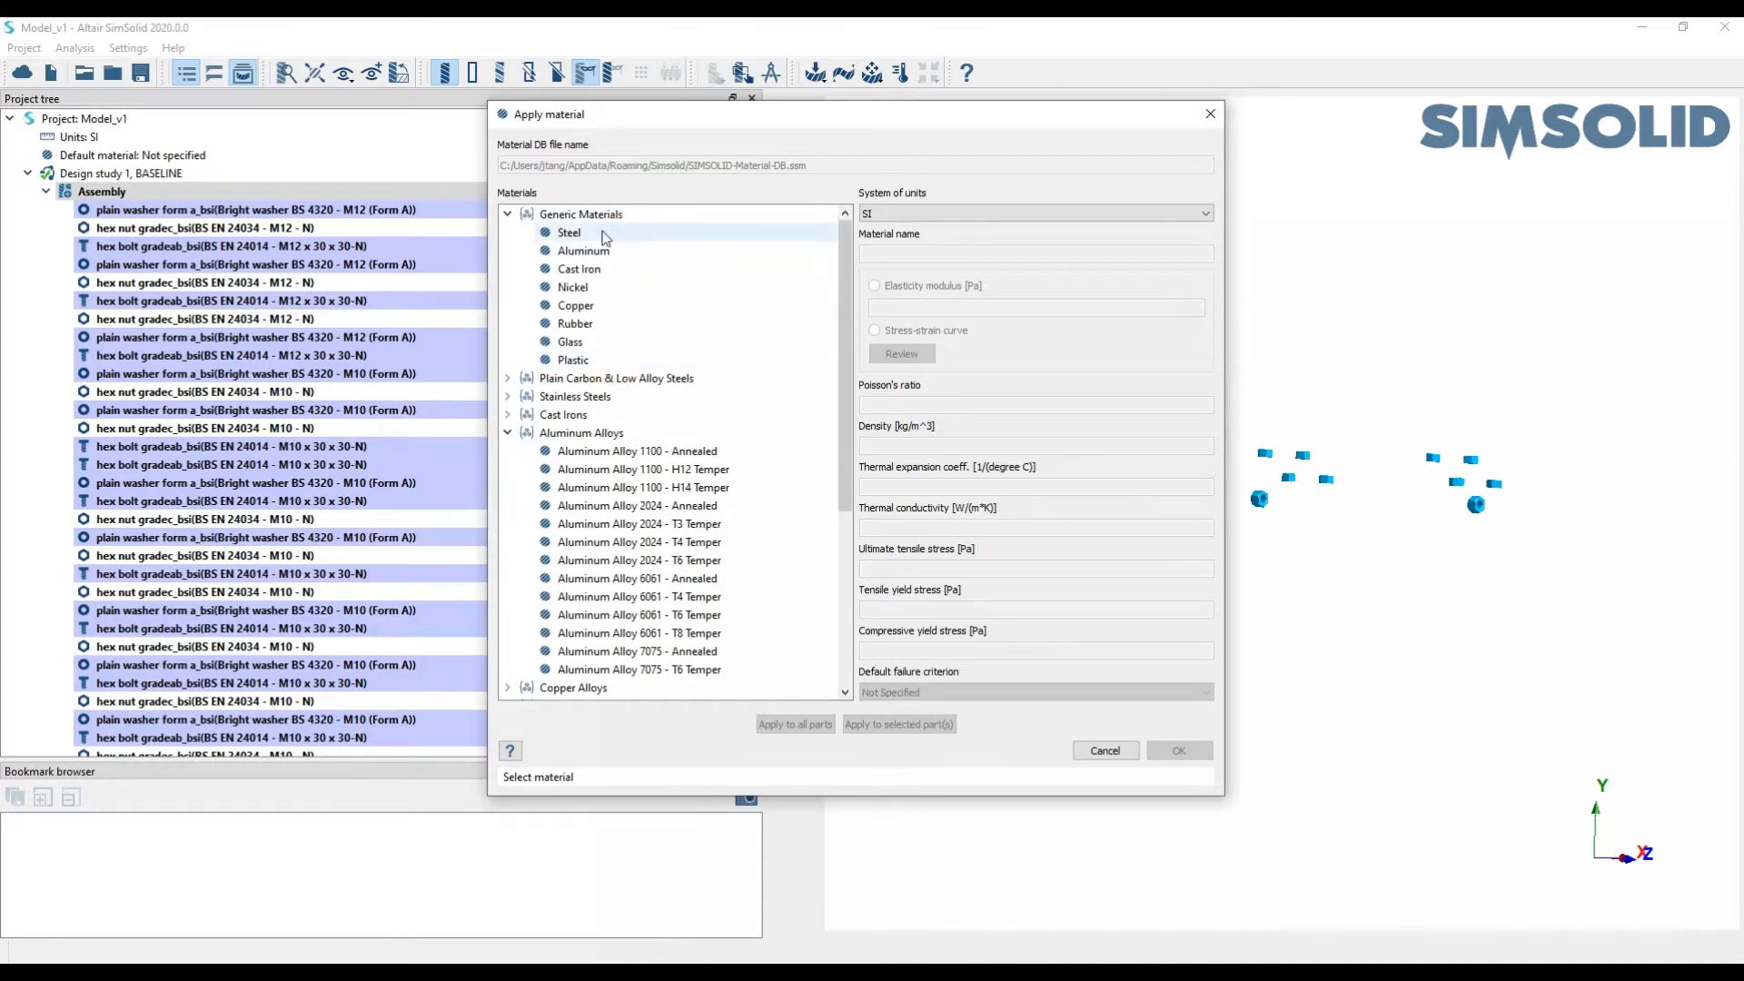
left_click(597, 234)
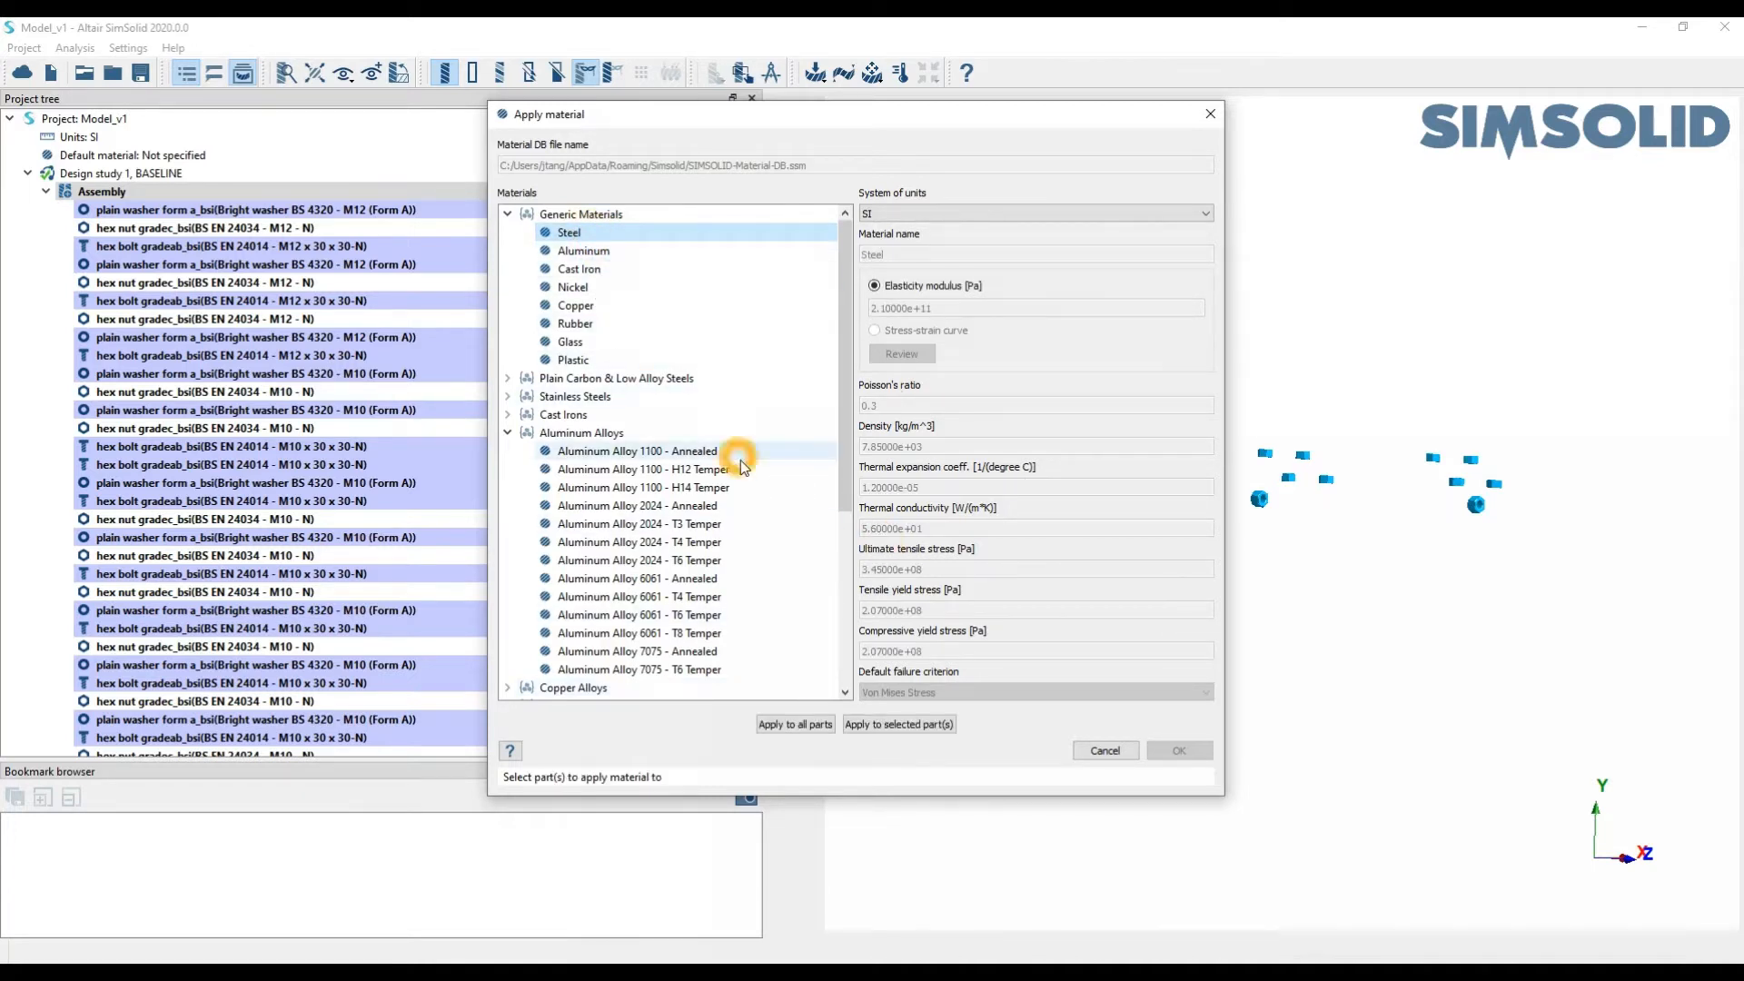
Apply Steel to all parts of the assembly and close the material dialog
left_click(792, 729)
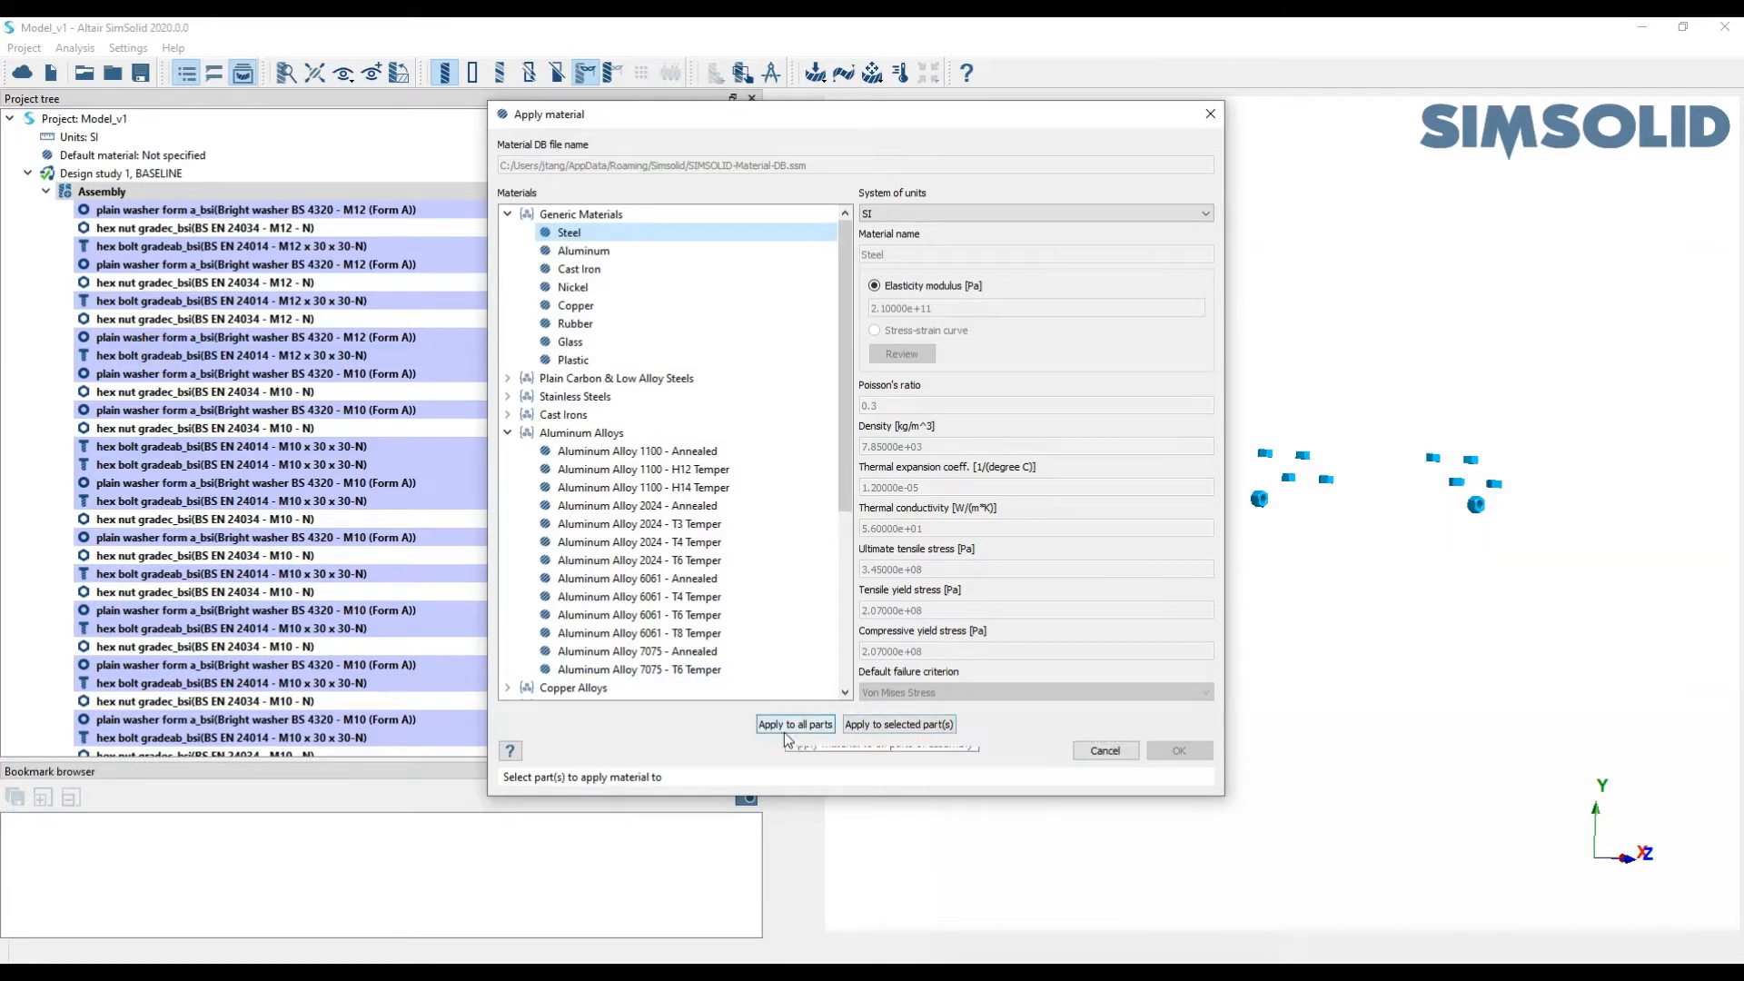
left_click(820, 732)
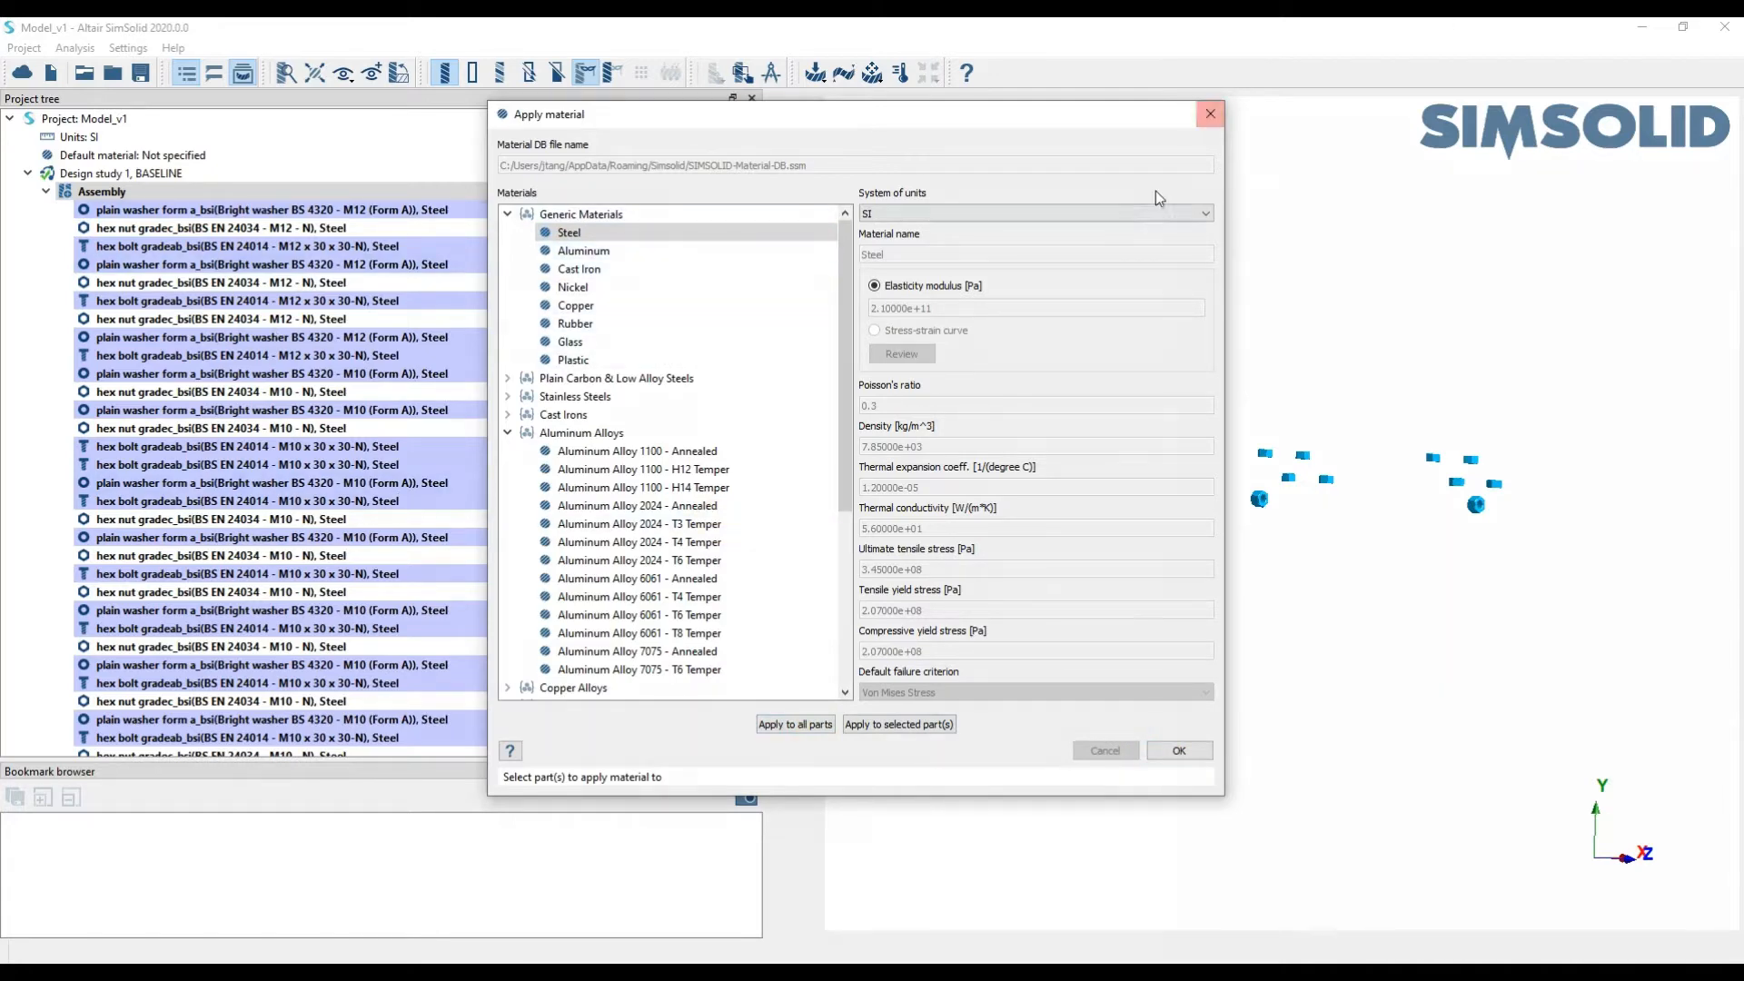
left_click(1209, 115)
Show the assembly by material, inspect which parts use Steel, and close the materials list
right_click(91, 191)
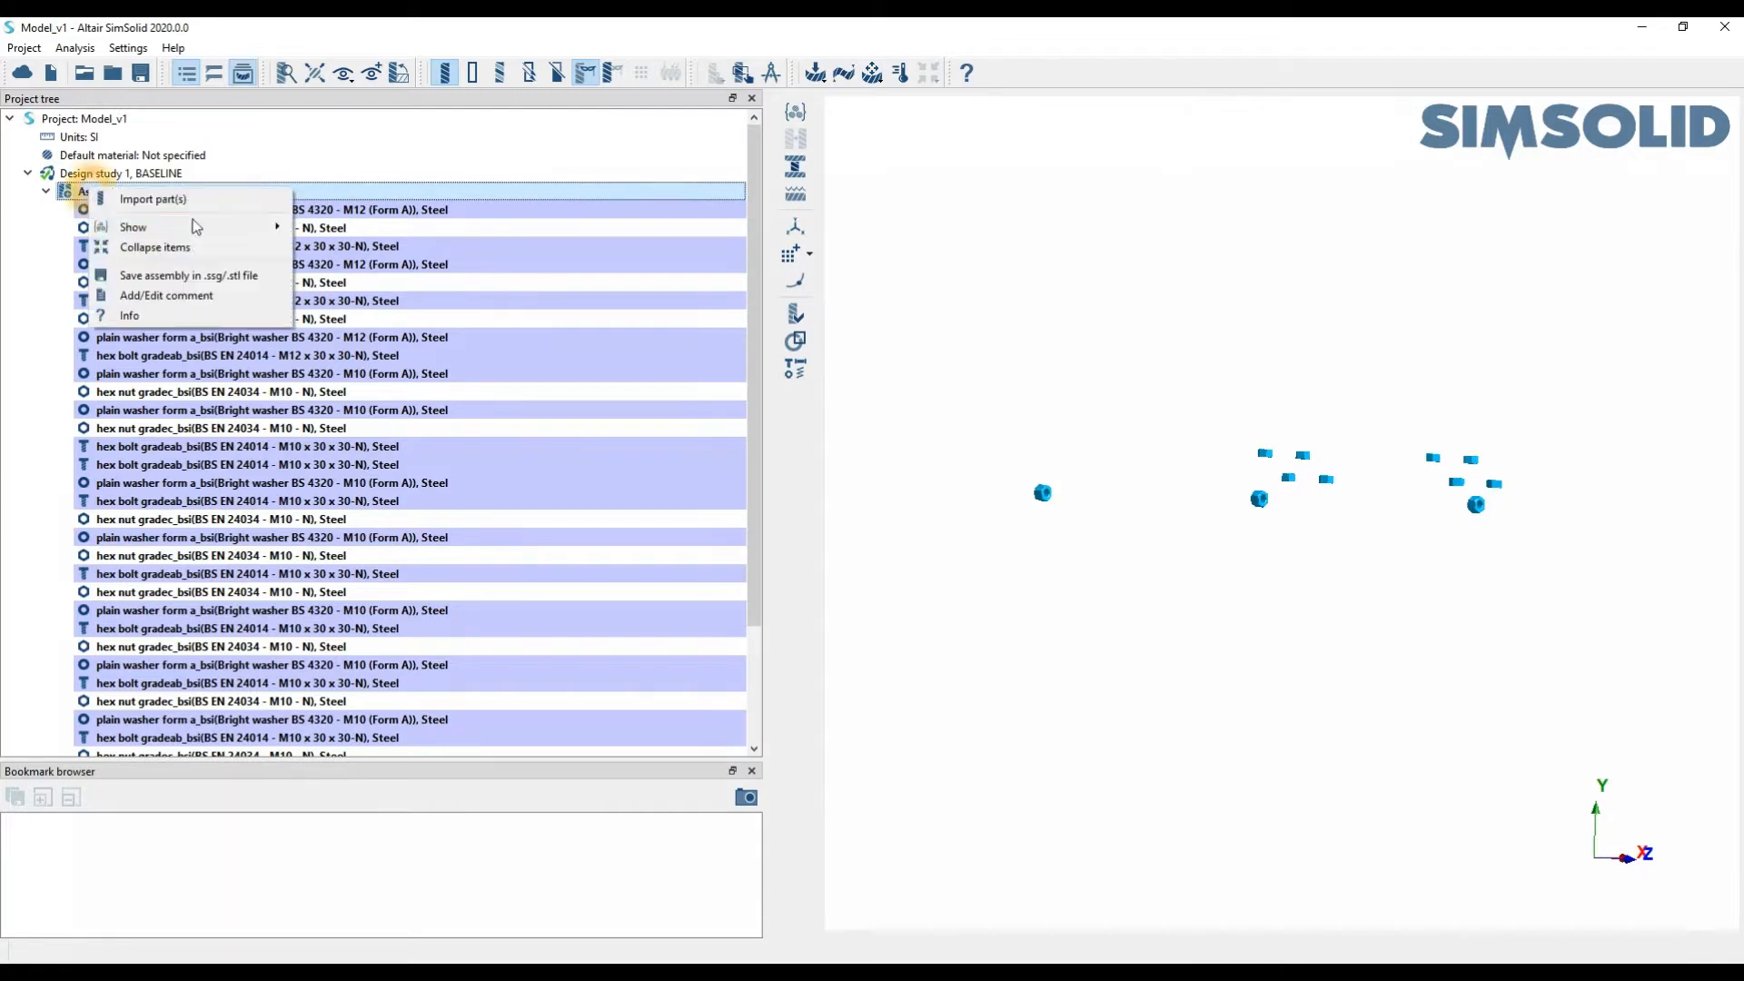
mouse_move(200, 229)
left_click(385, 227)
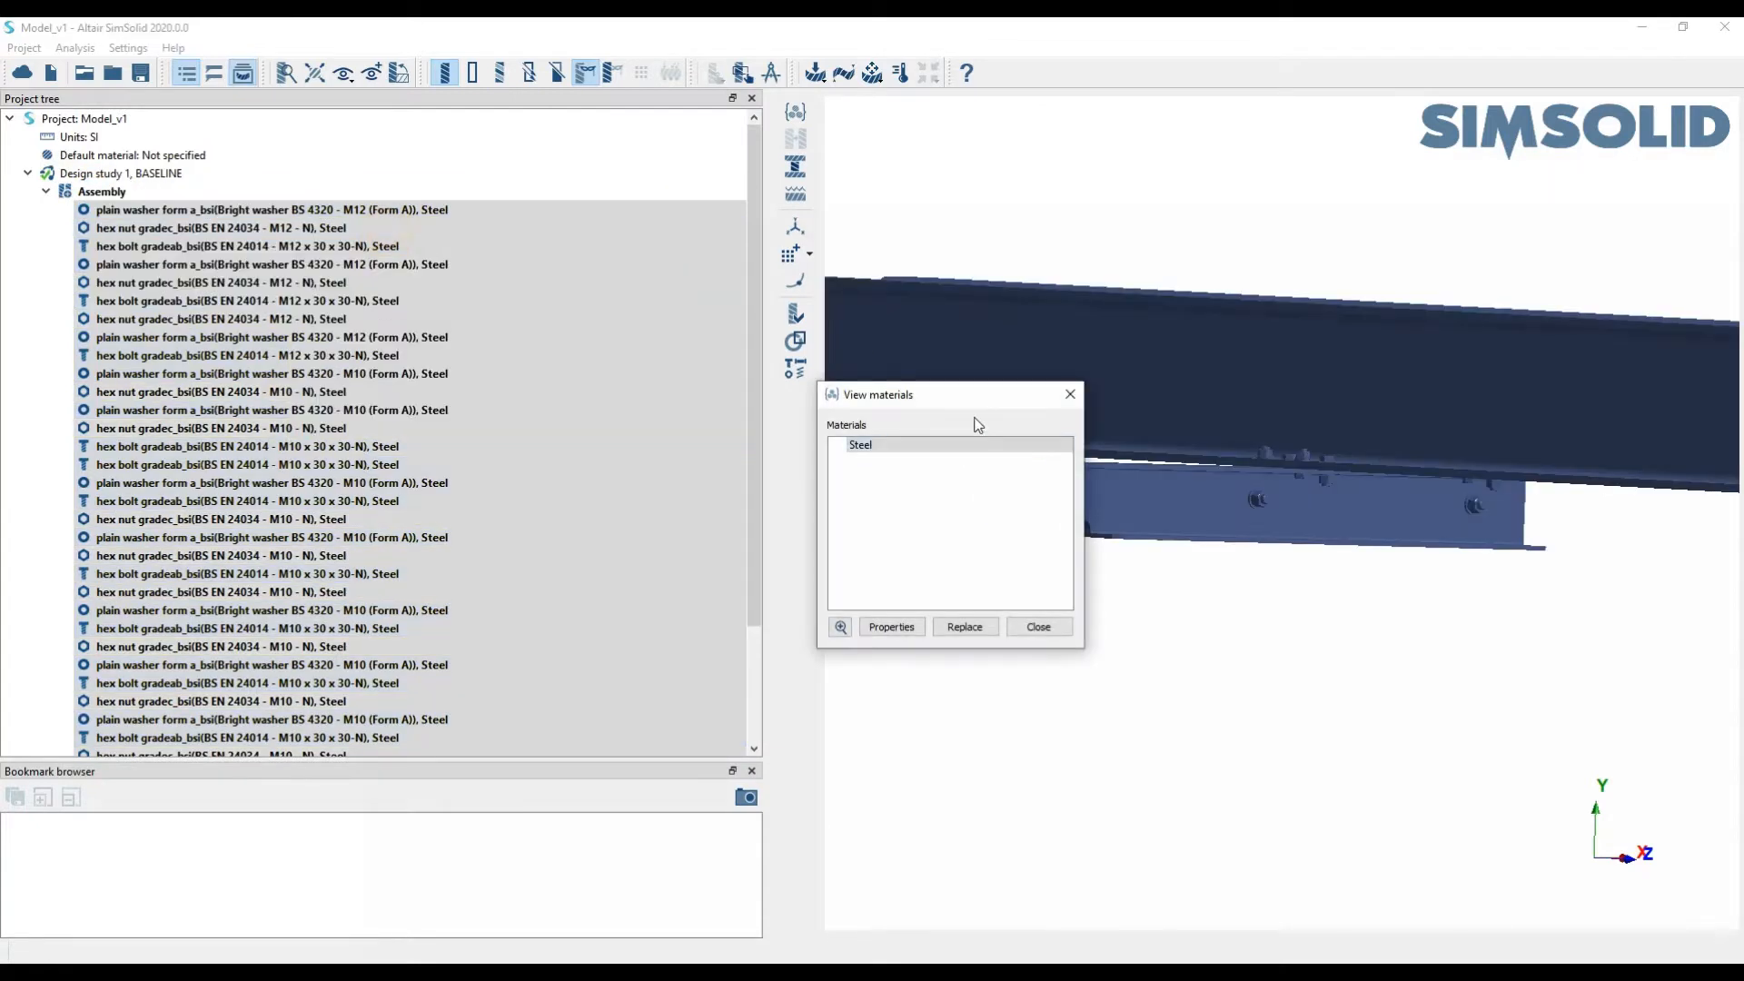
left_click_drag(972, 402, 737, 412)
left_click_drag(1162, 516, 1235, 504)
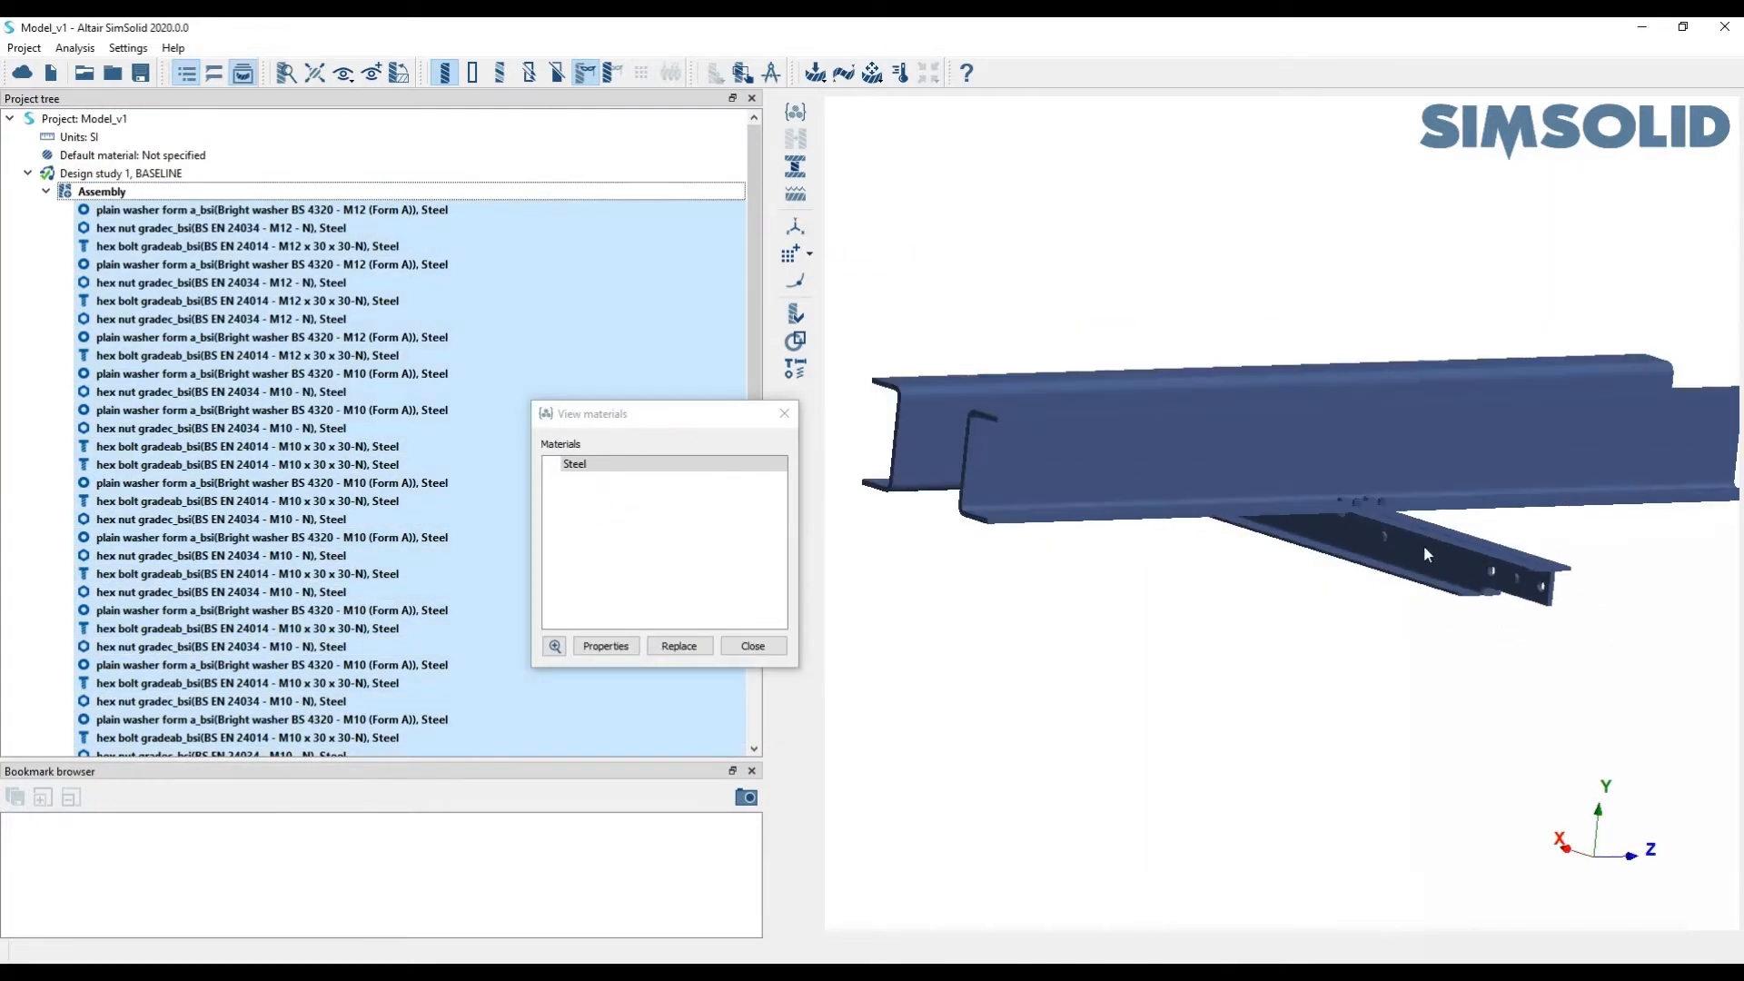
middle_click_drag(1230, 498, 1140, 476)
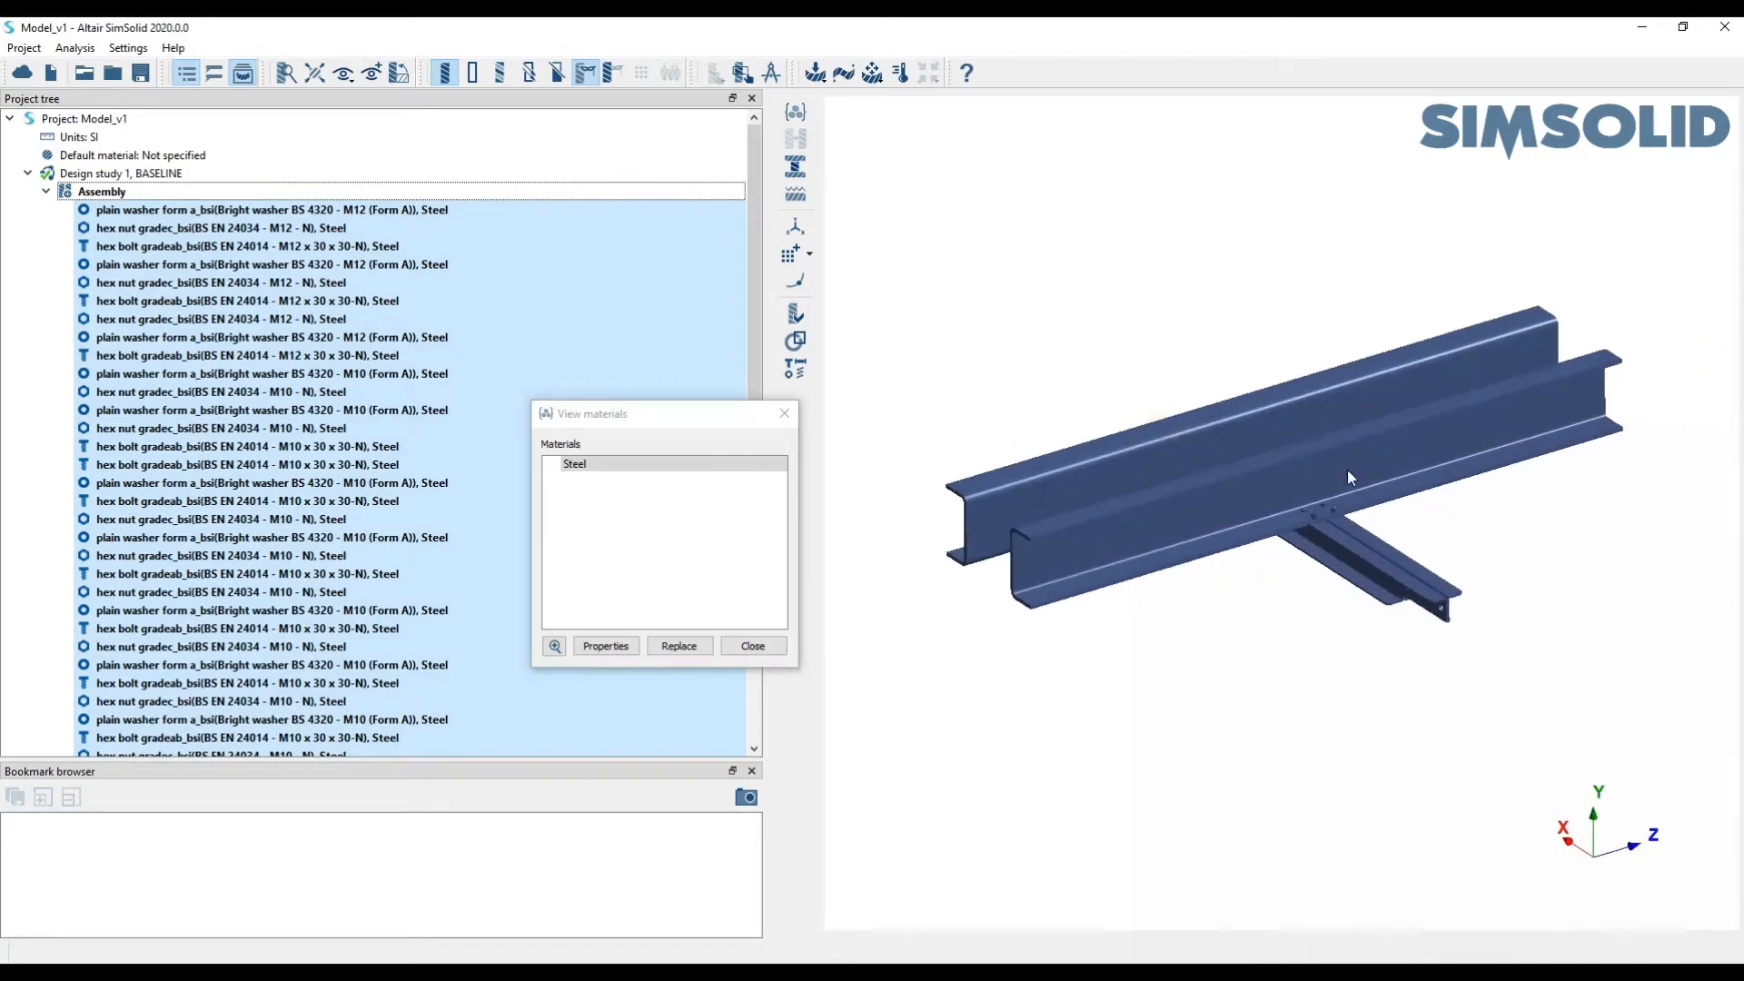
left_click(595, 465)
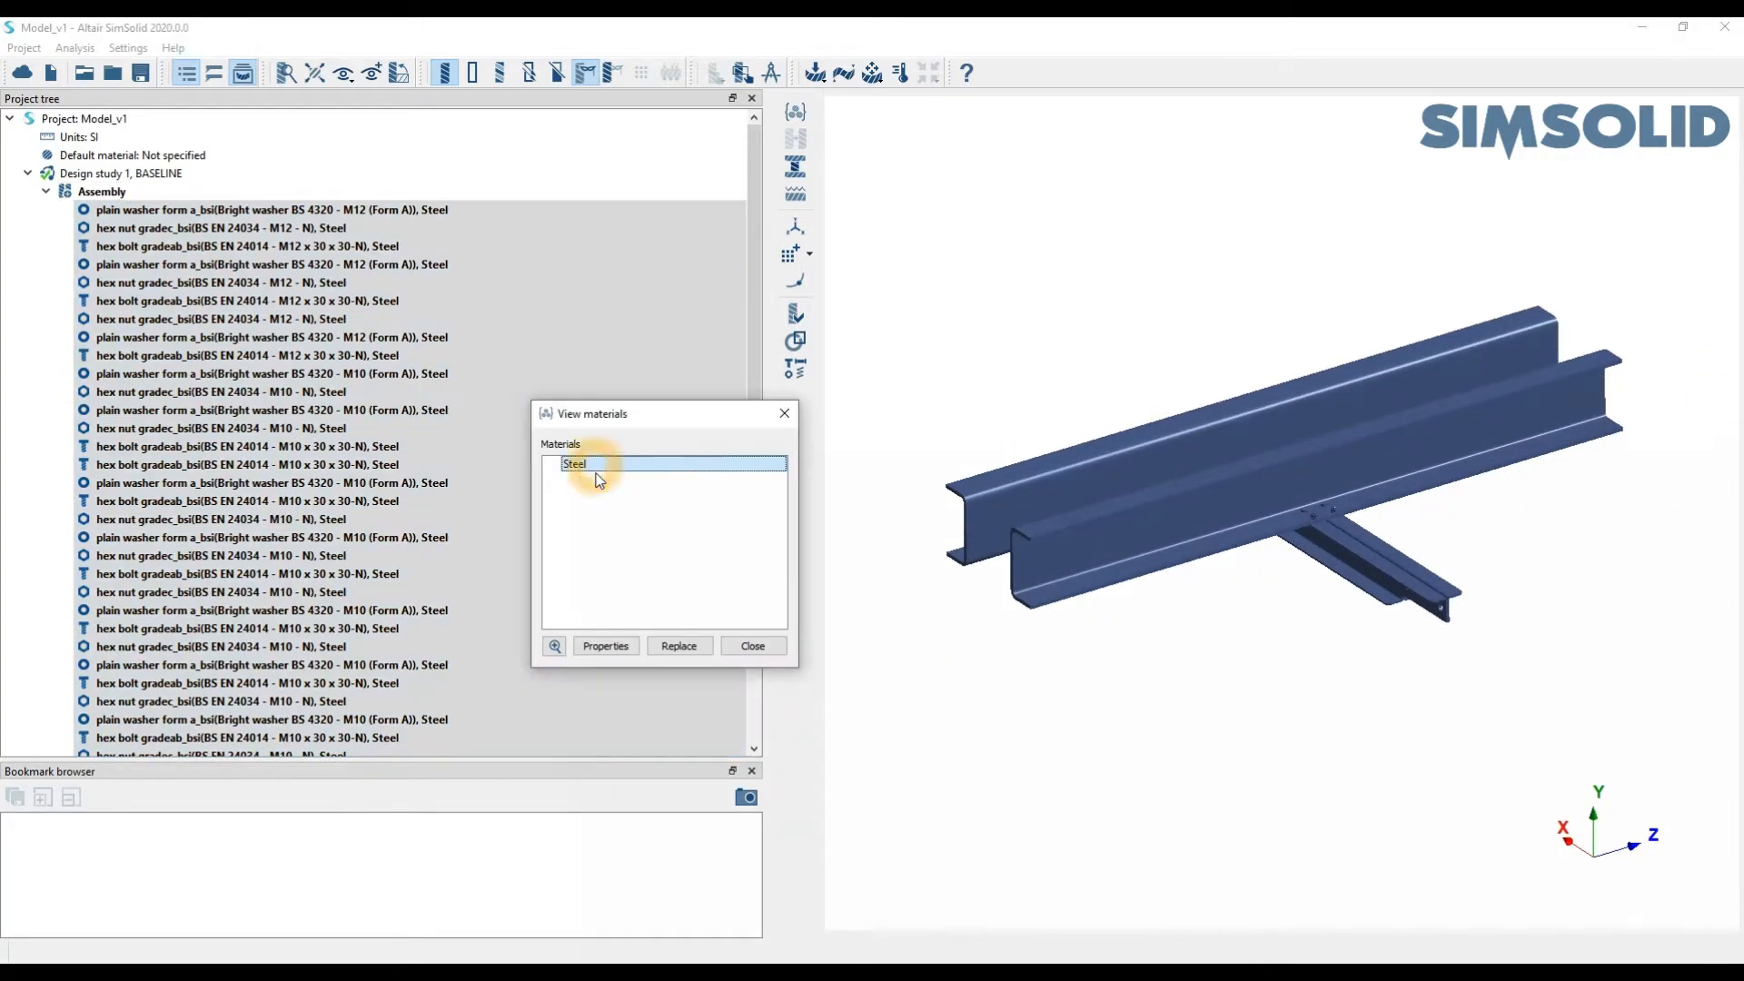
left_click(753, 646)
Select the front main beam and examine the hide, suppress and delete options available for it
left_click_drag(1214, 525, 1311, 492)
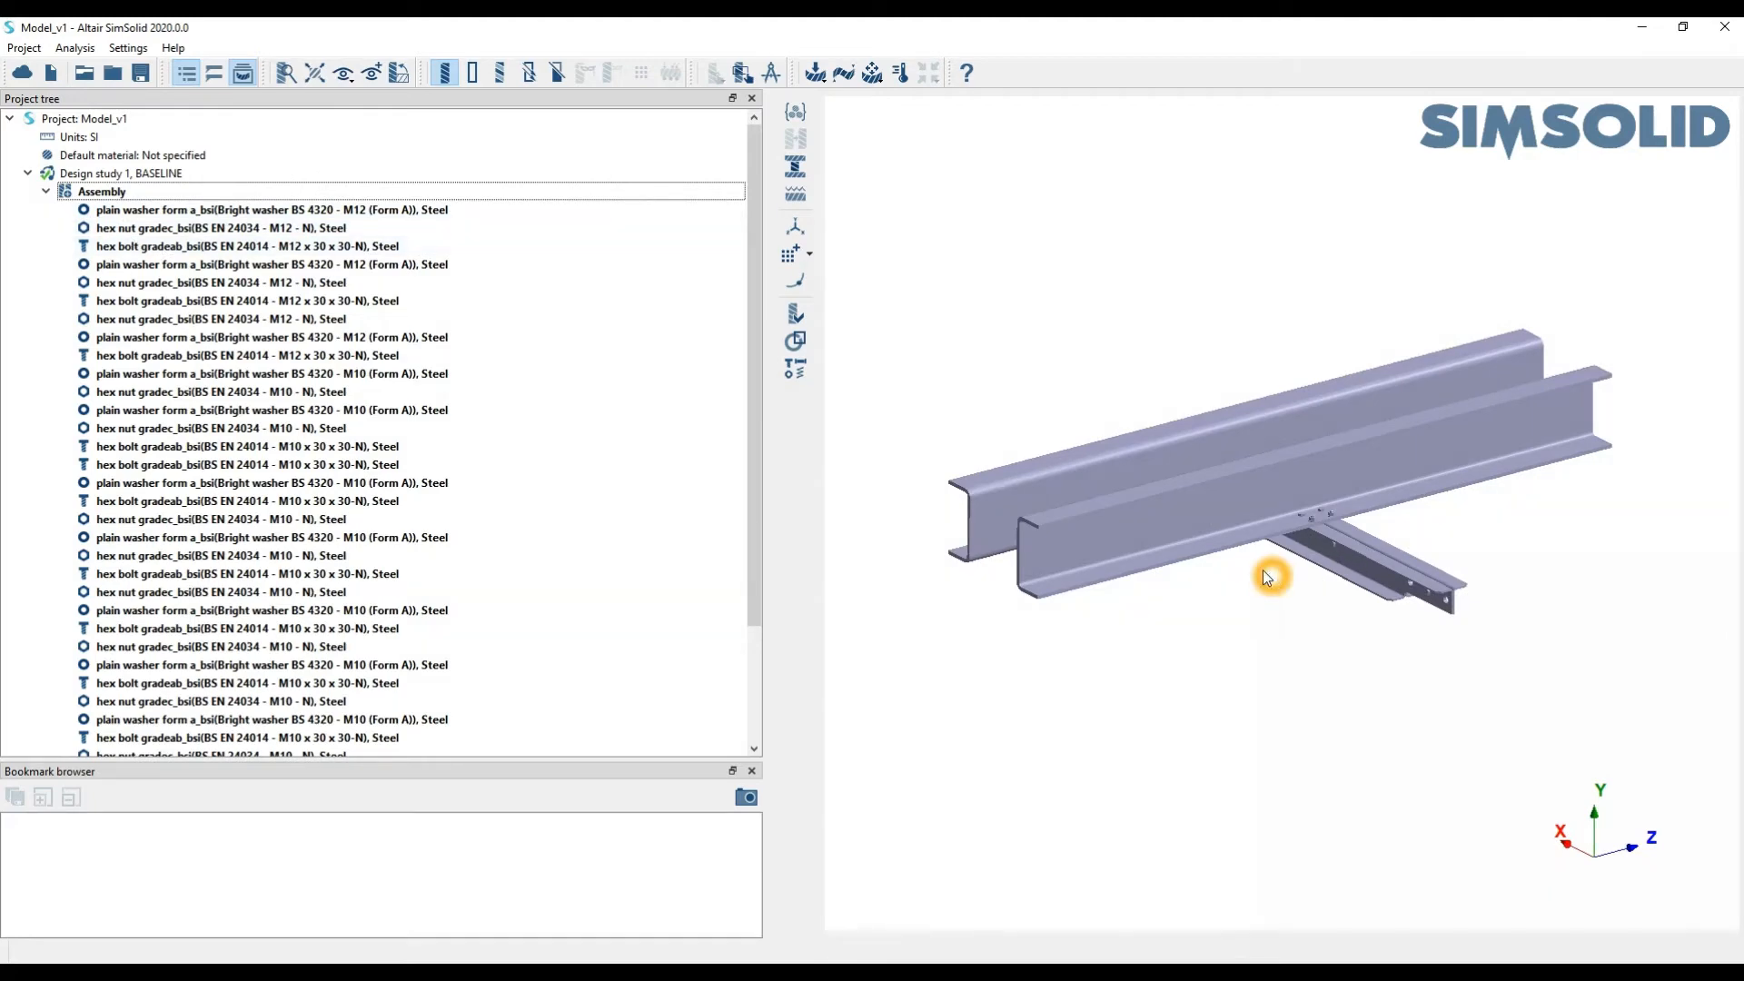
right_click_drag(1225, 525, 1186, 517)
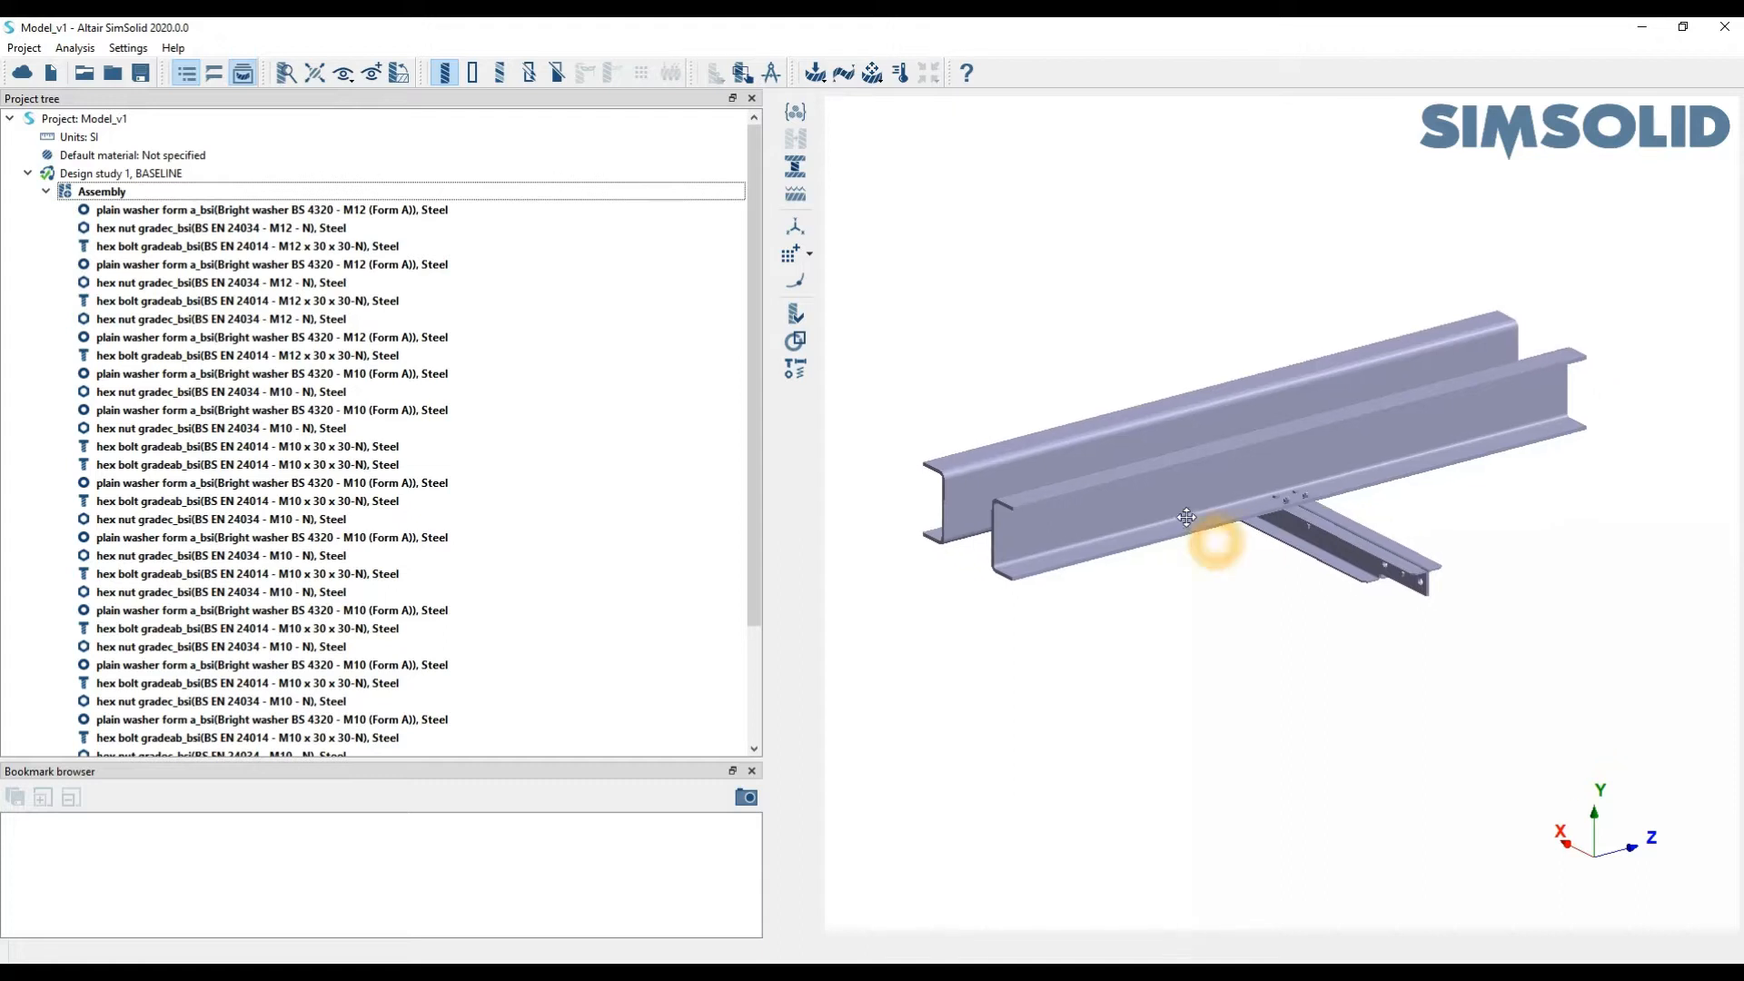
left_click(1206, 491)
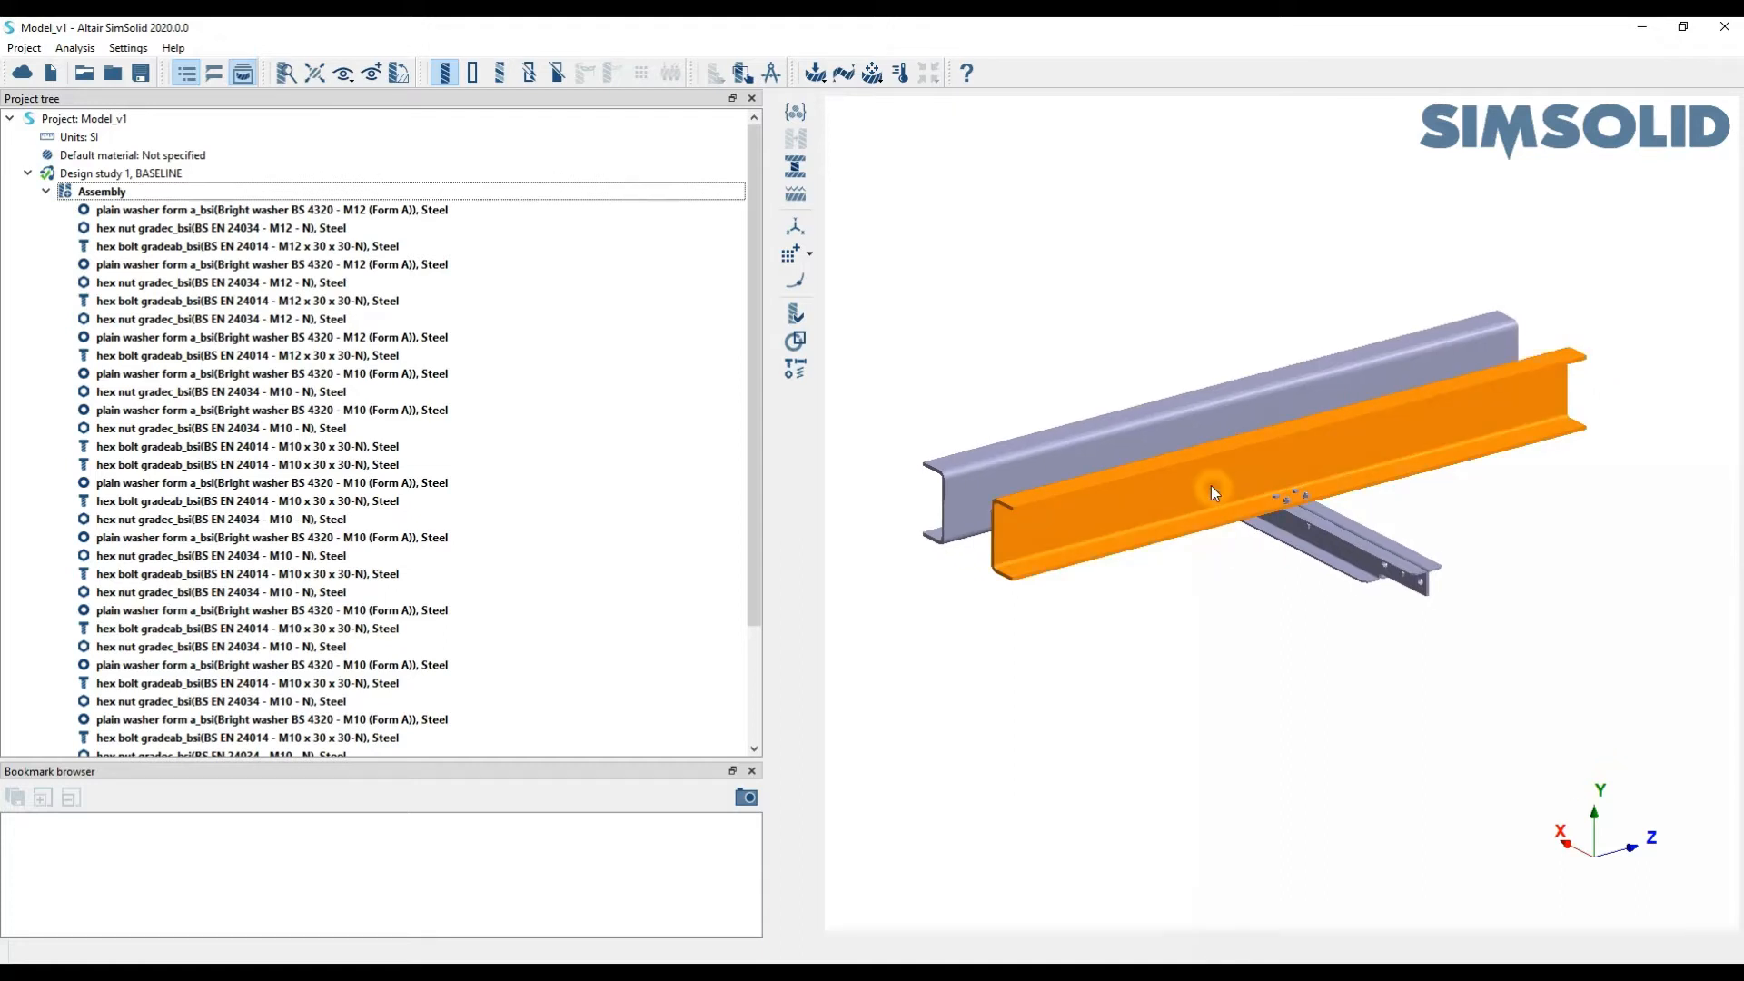
right_click(1211, 486)
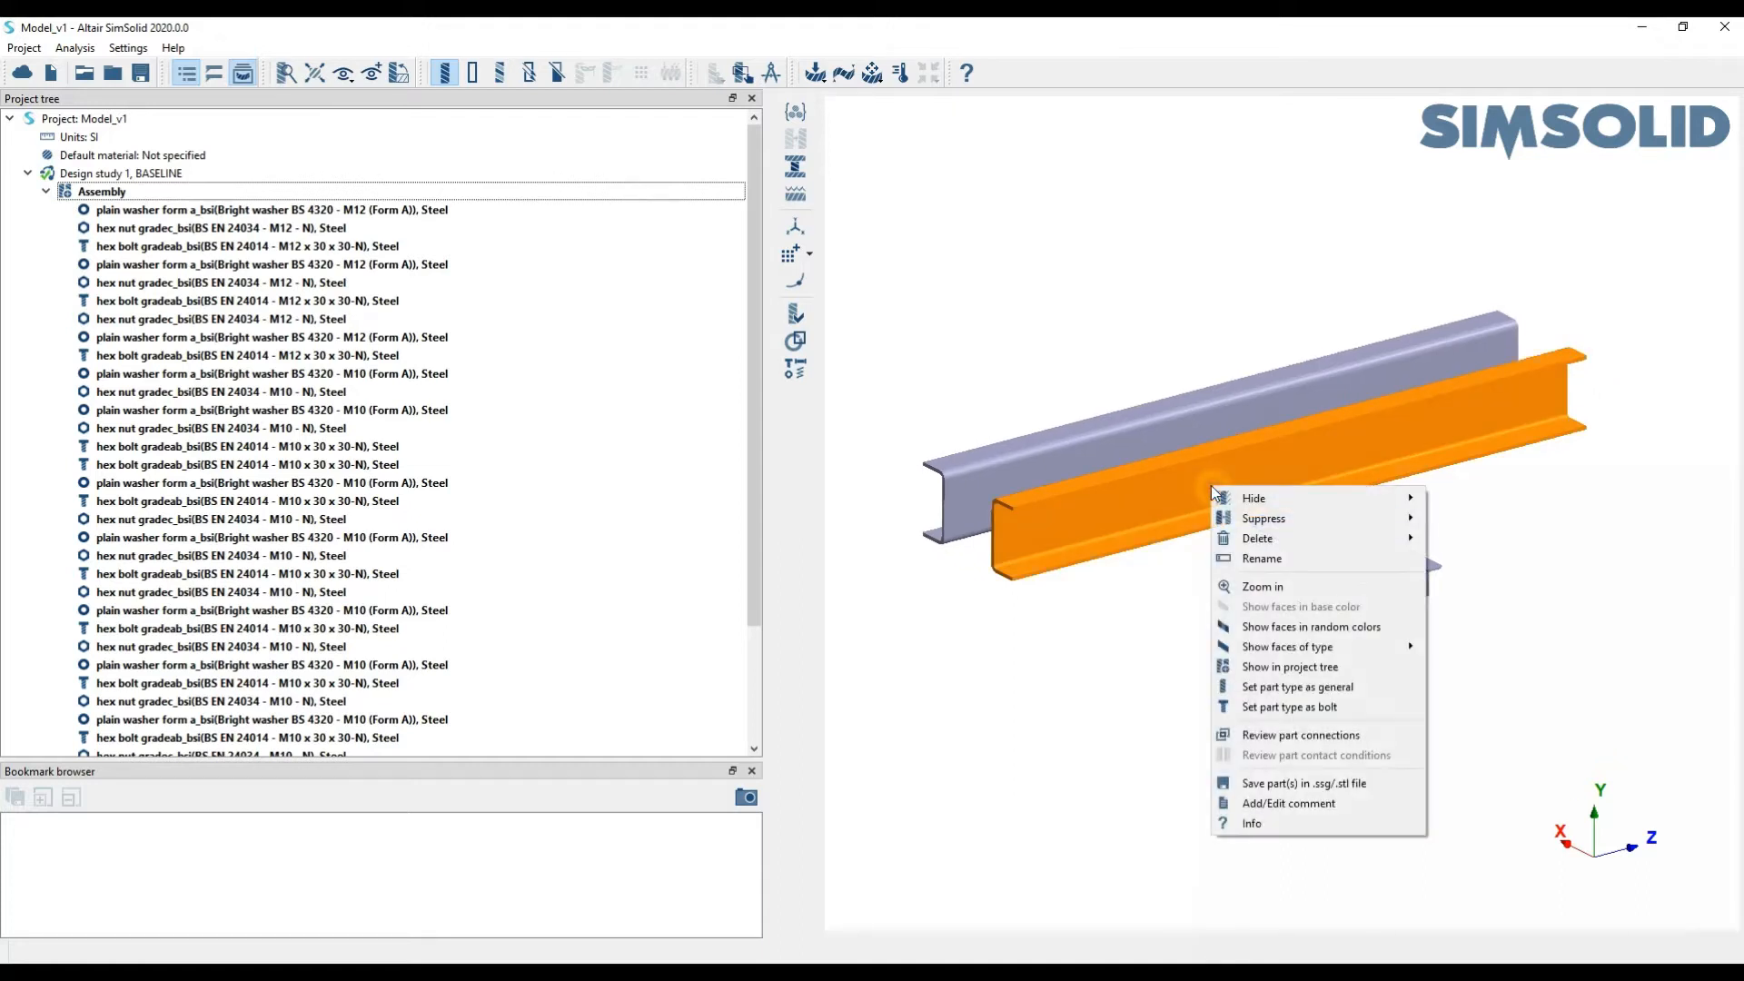
left_click(1335, 521)
left_click(1331, 504)
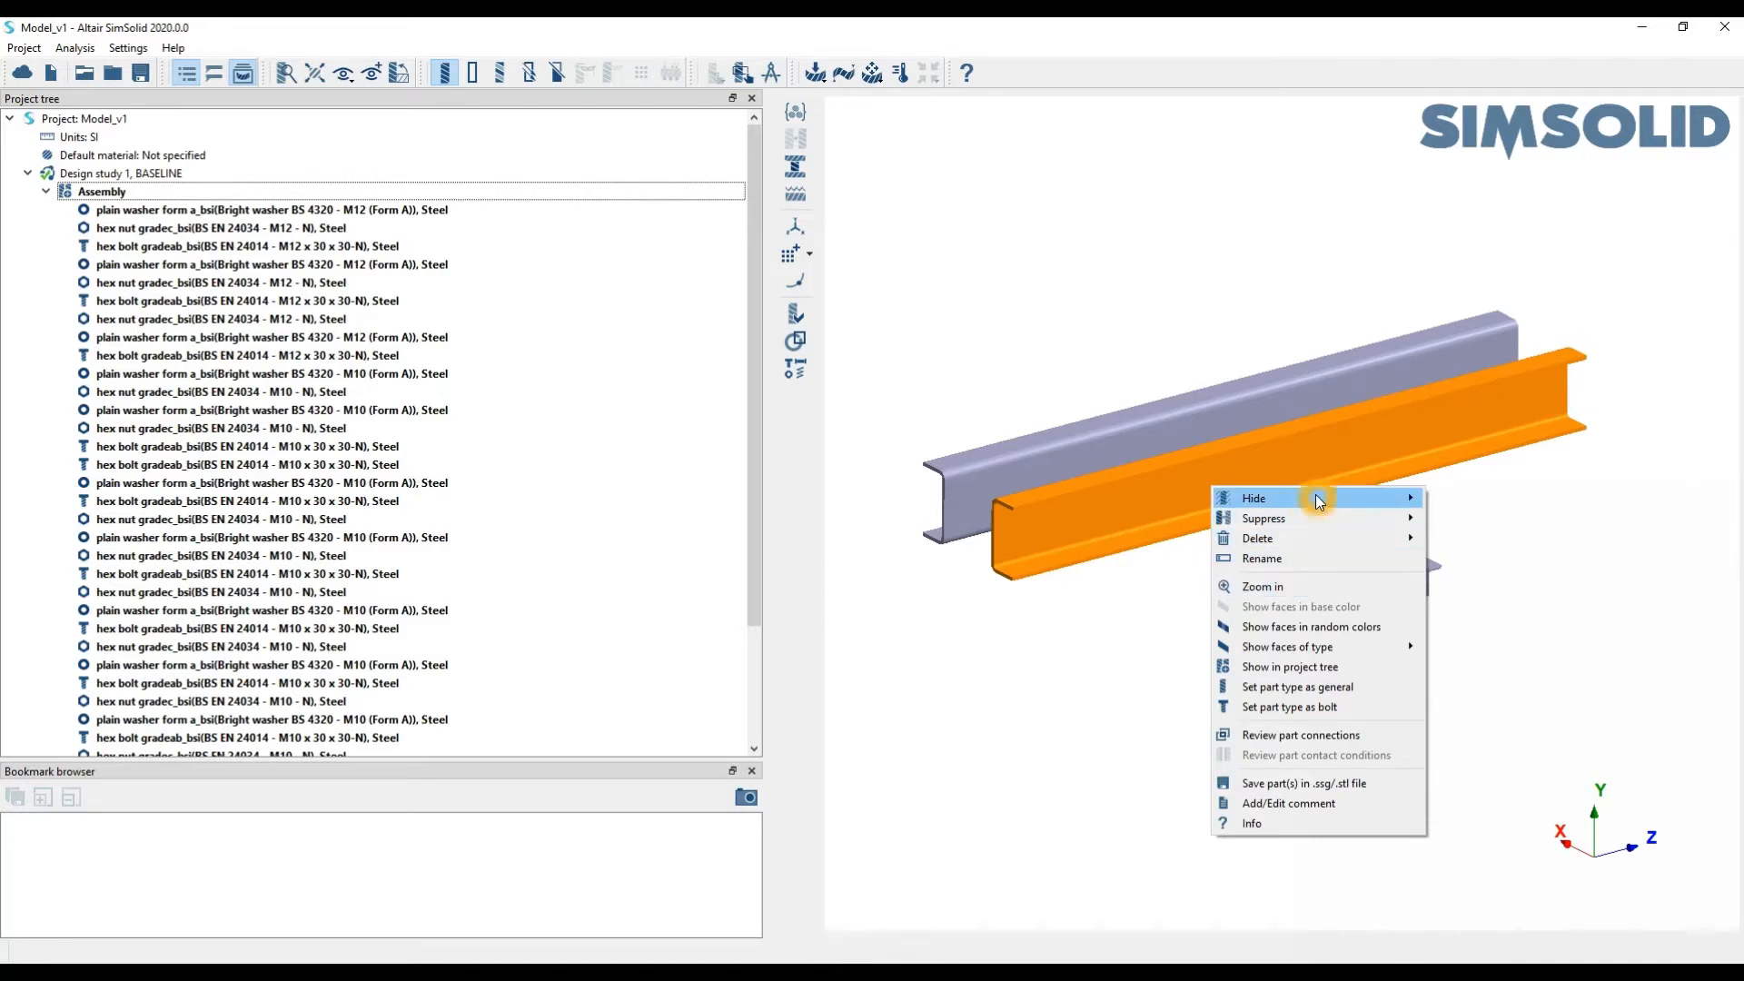
left_click(1316, 540)
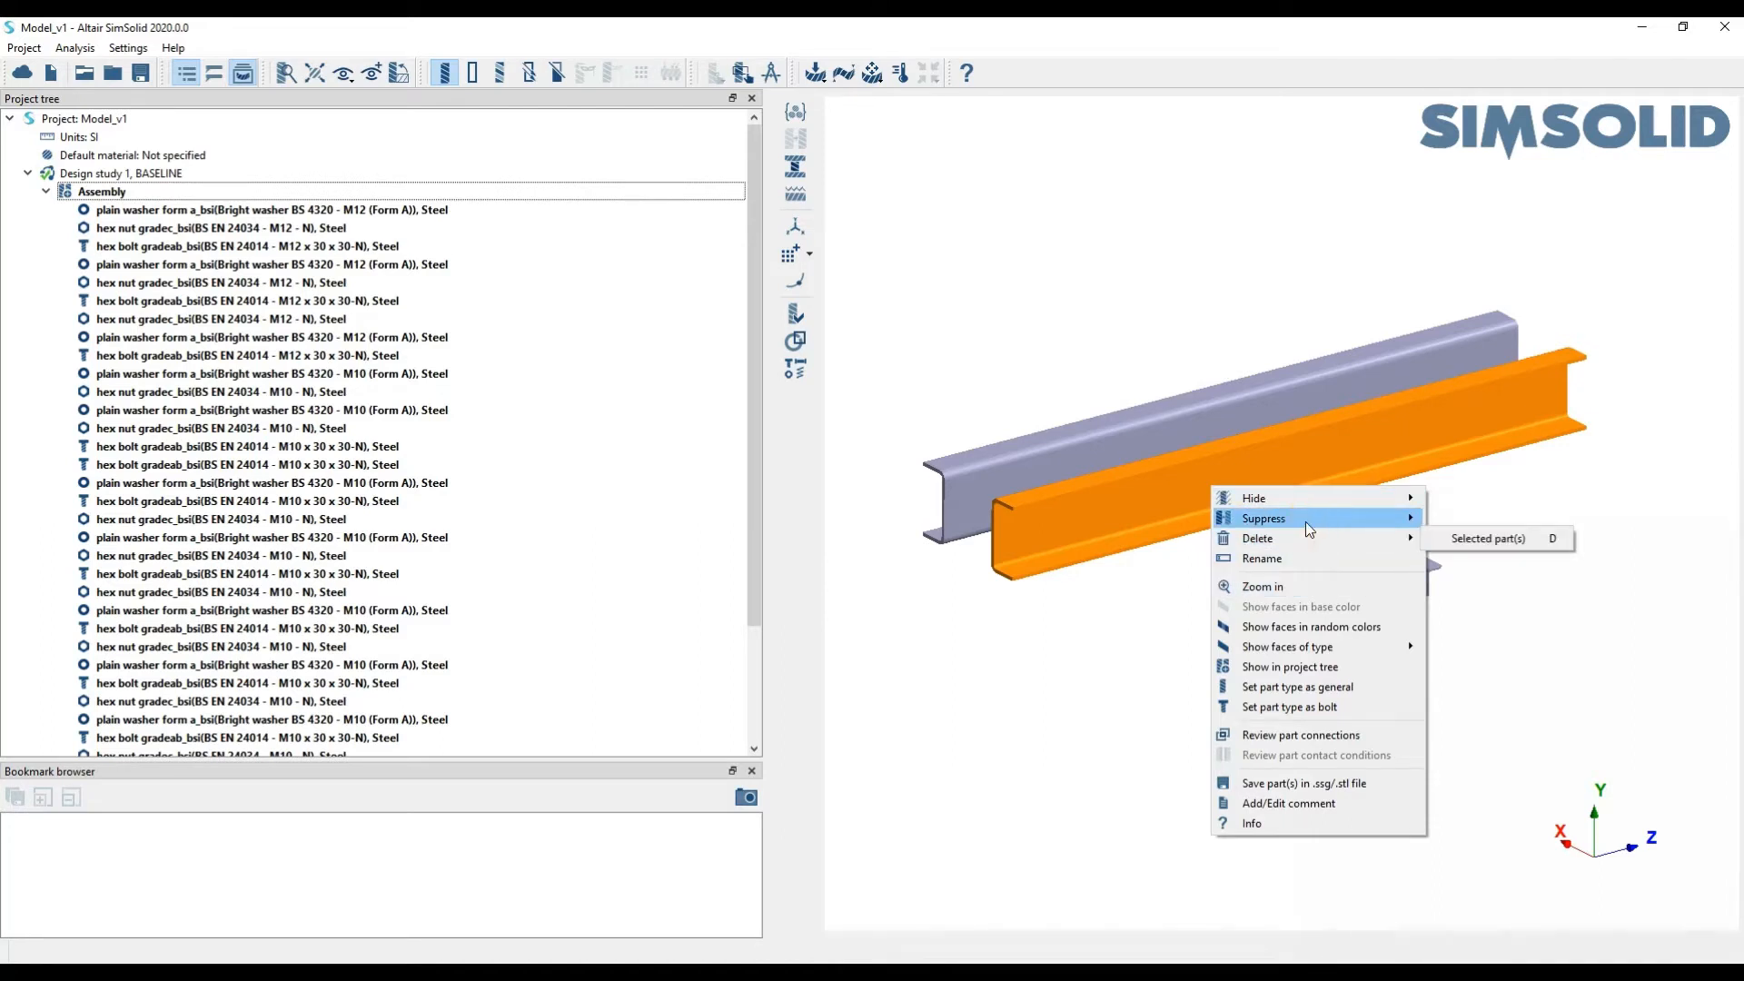
left_click(1308, 527)
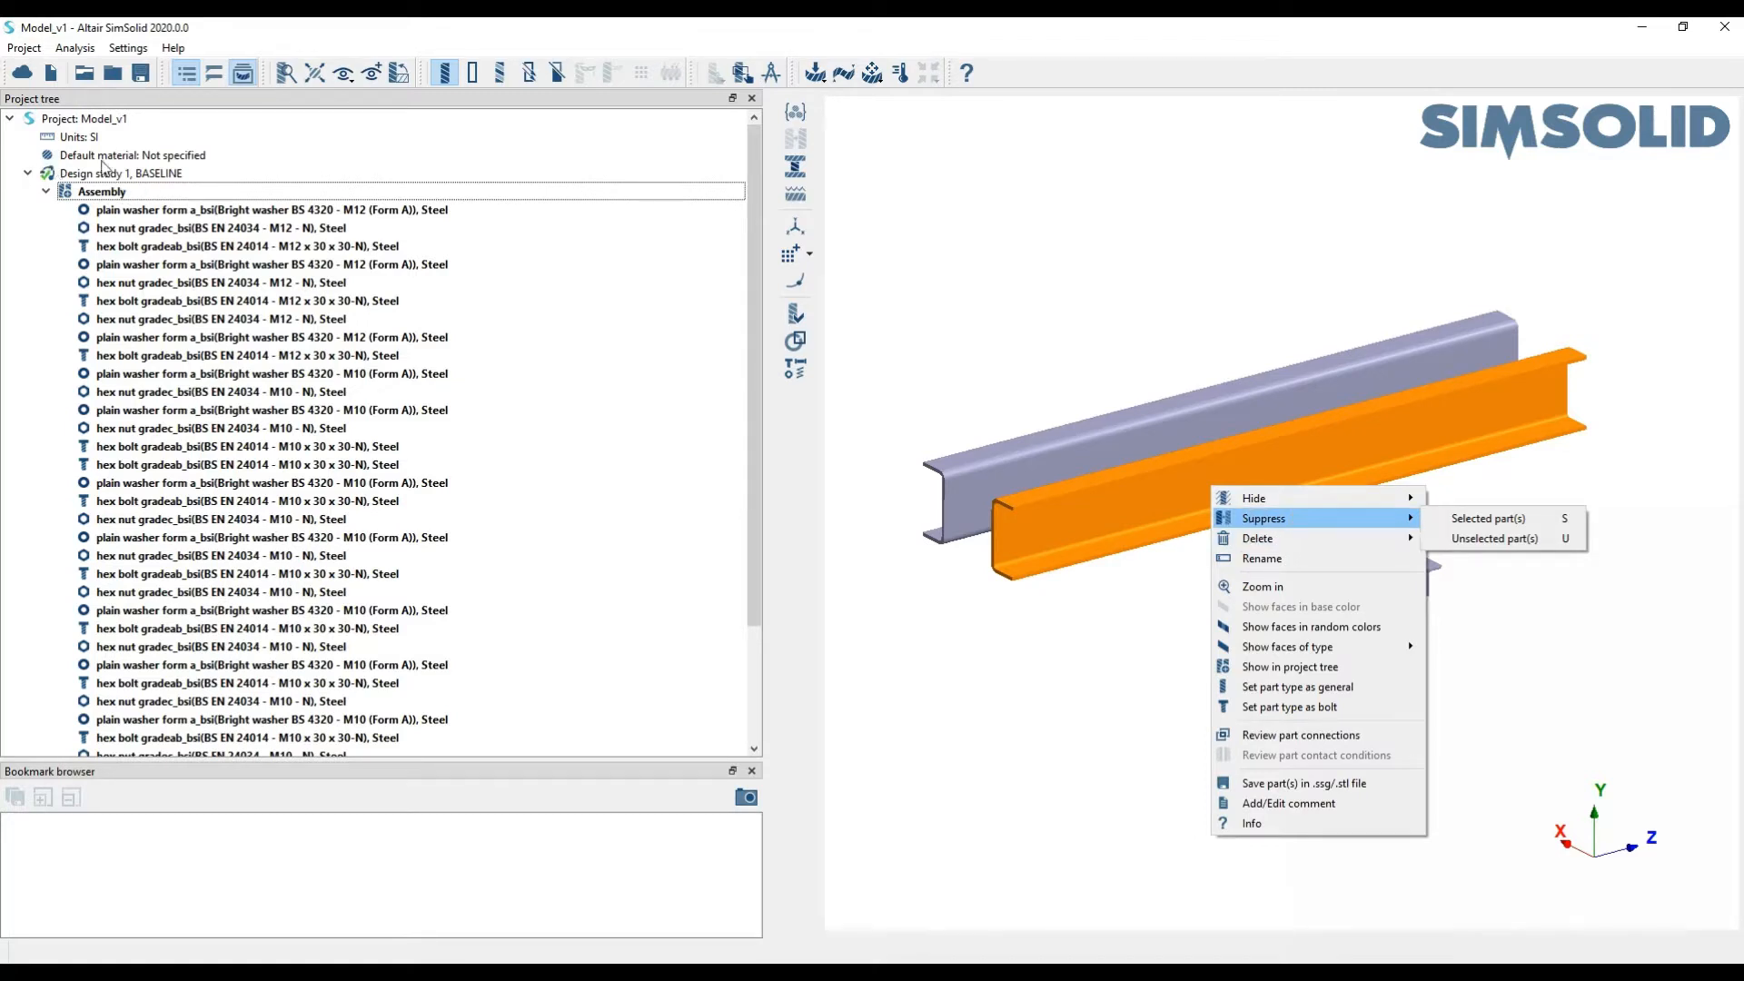
left_click(1326, 537)
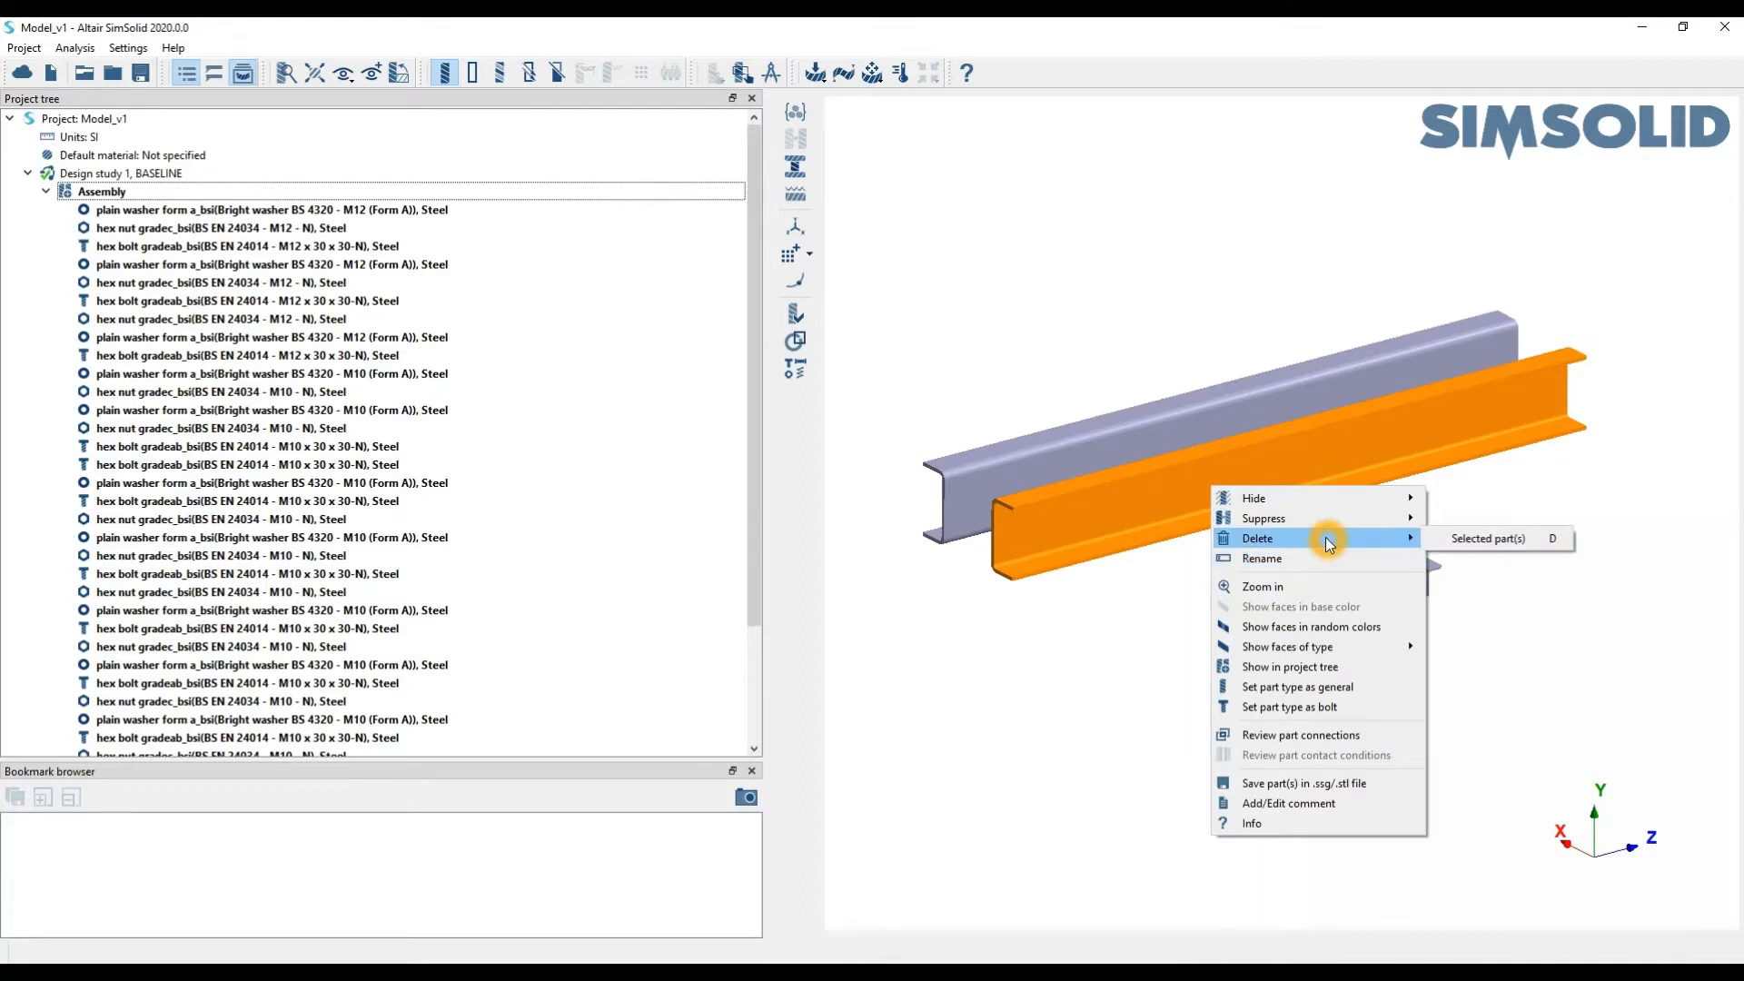
mouse_move(1322, 519)
Zoom in on an M10 plain washer chosen from the part list, and return to the beams
left_click(1290, 586)
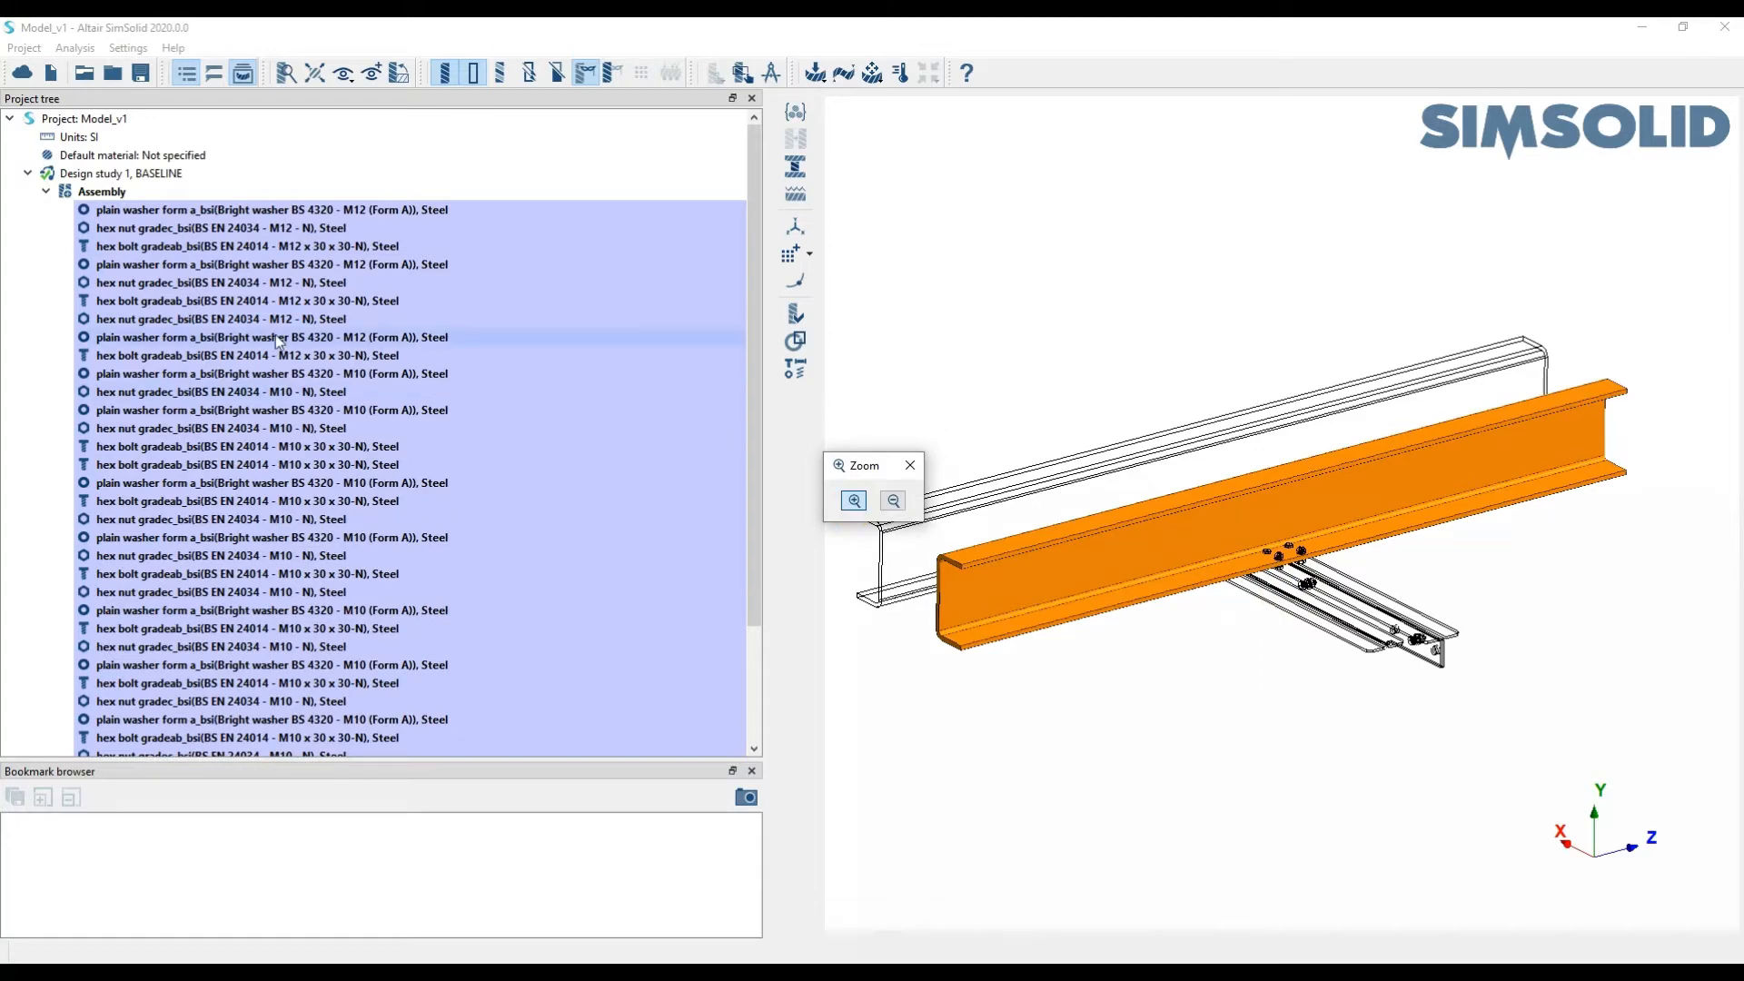
mouse_move(354, 613)
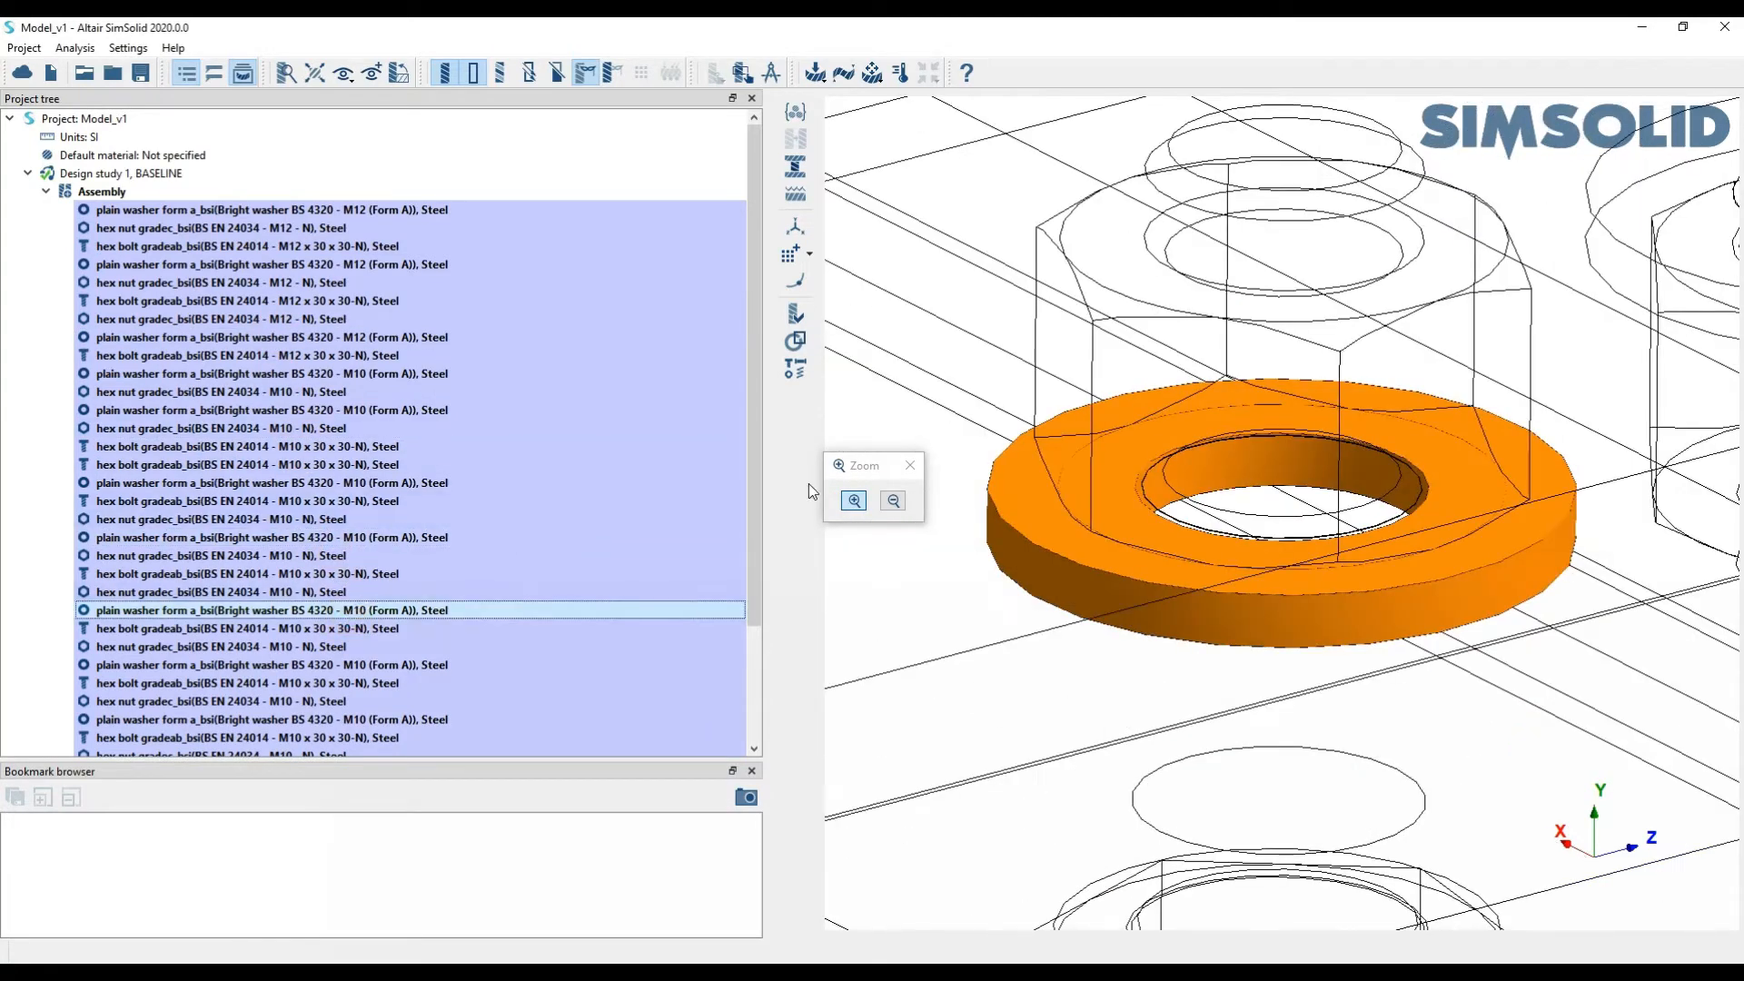
left_click(910, 465)
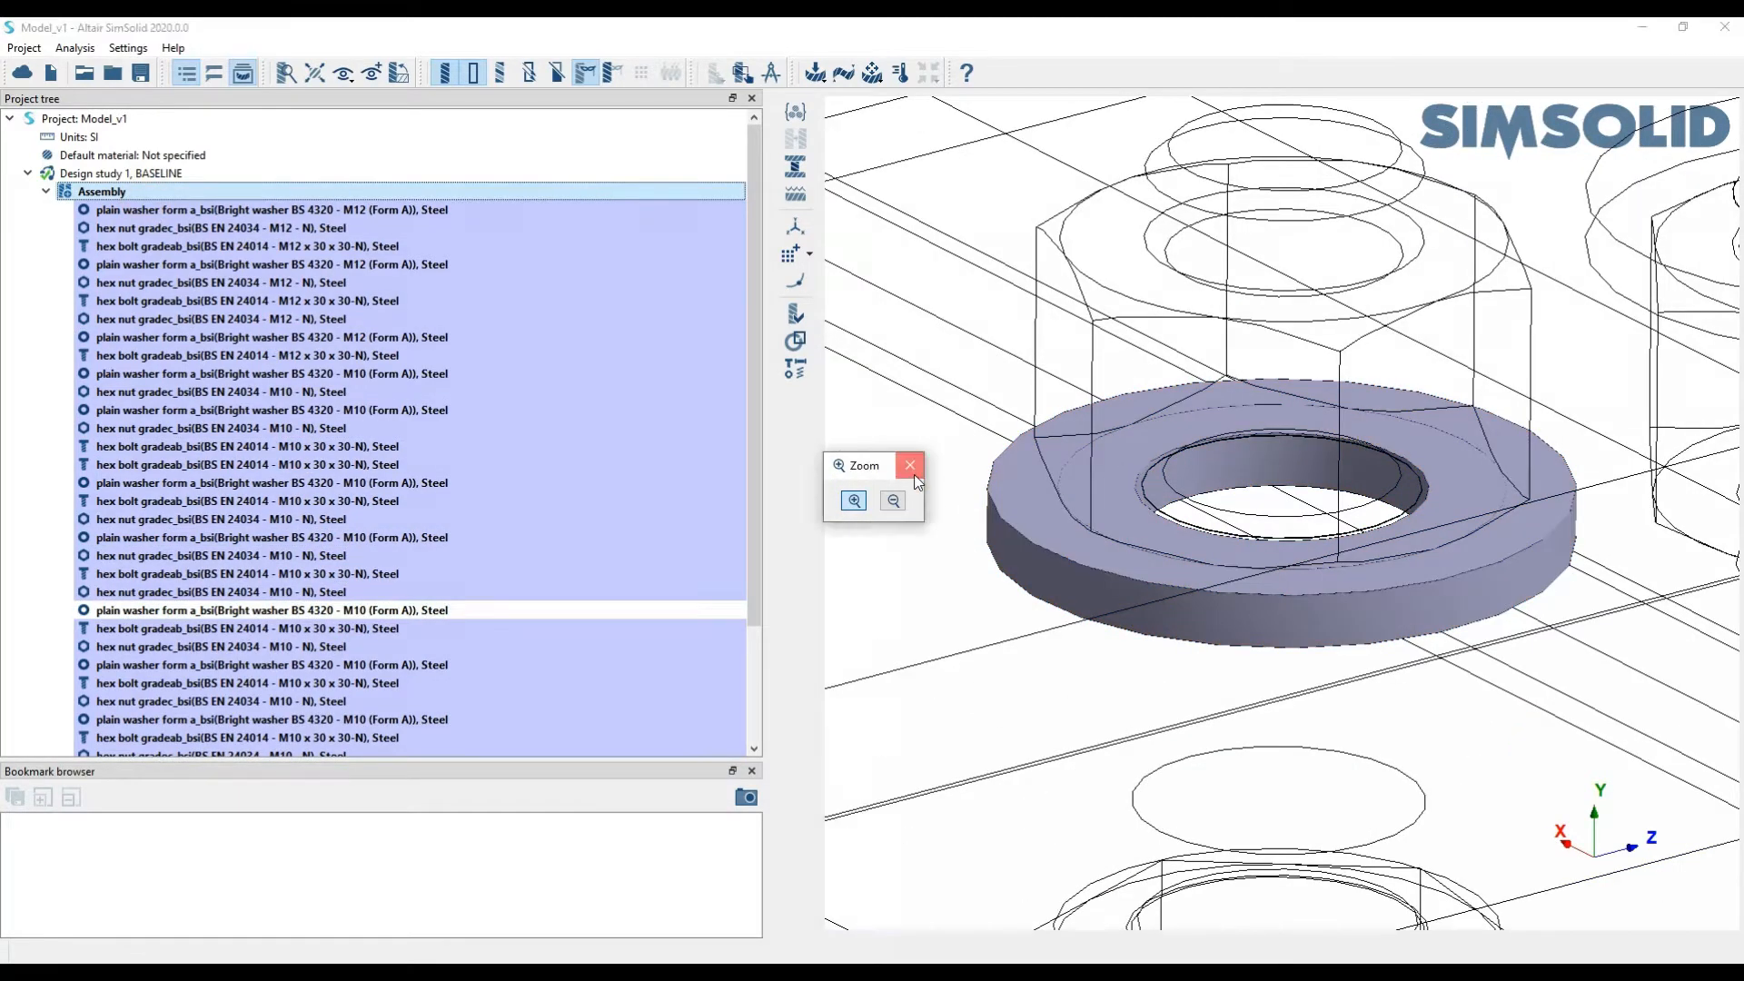
scroll(1197, 442, "down", 5)
scroll(1197, 438, "down", 3)
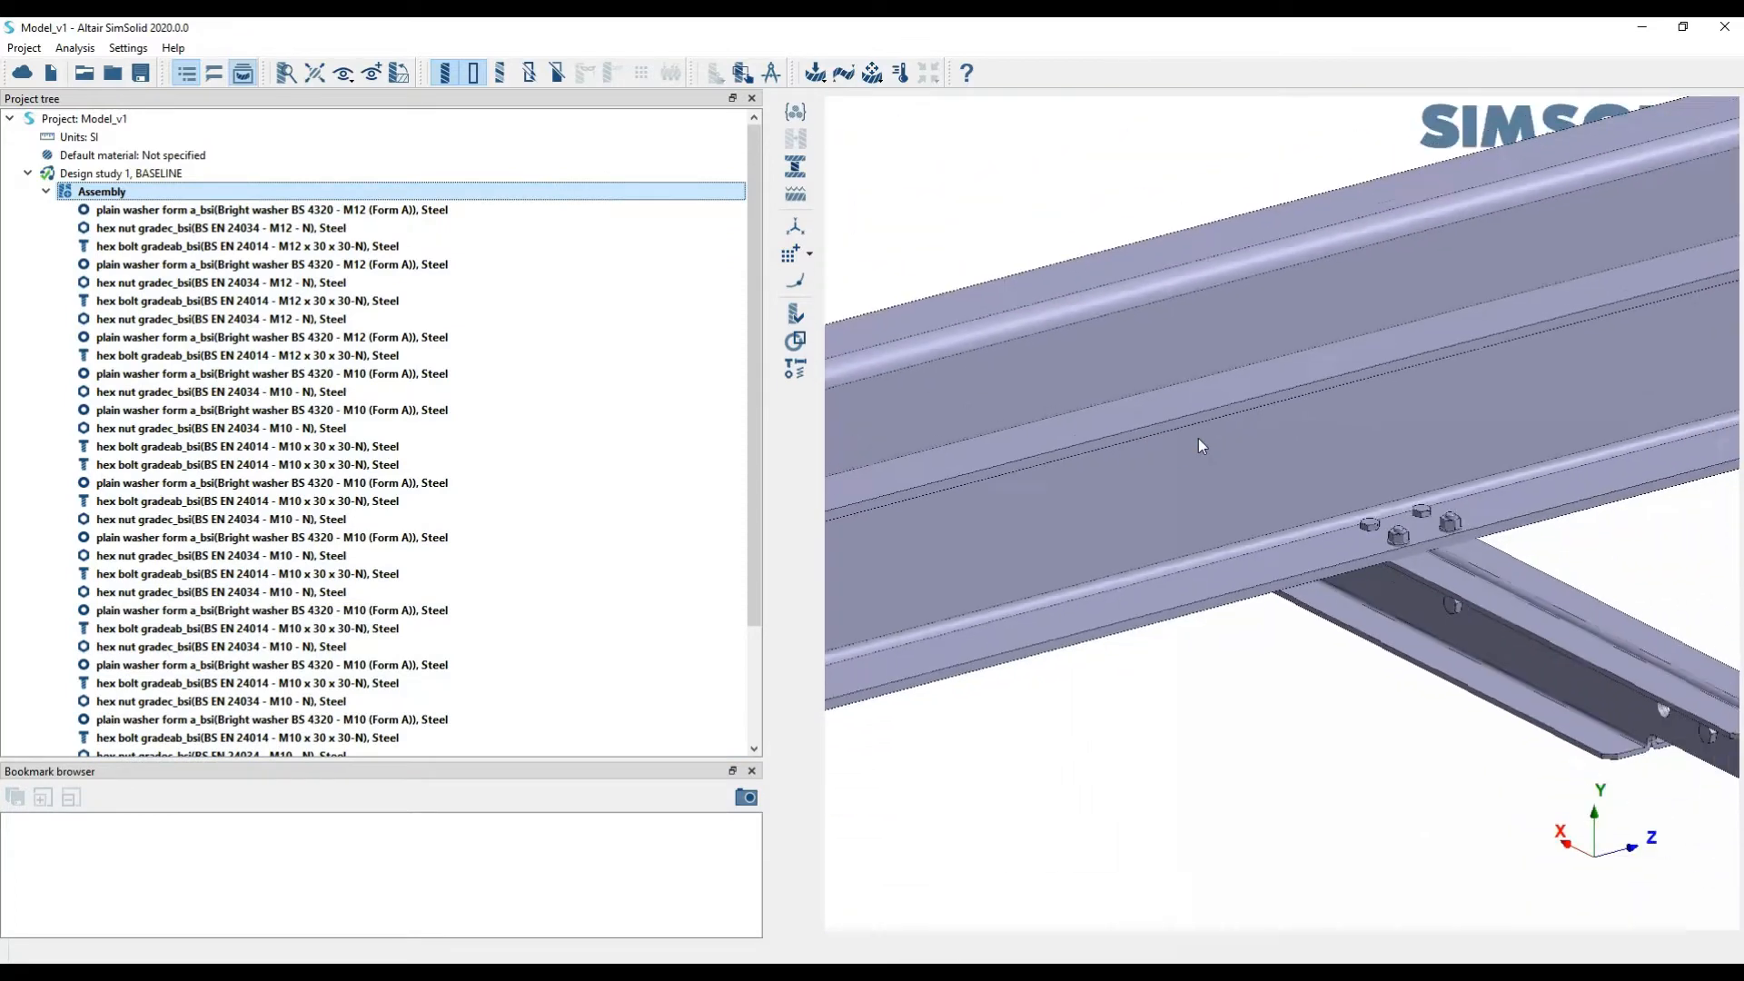
Examine the front main beam's part options and read its part information
right_click(1218, 466)
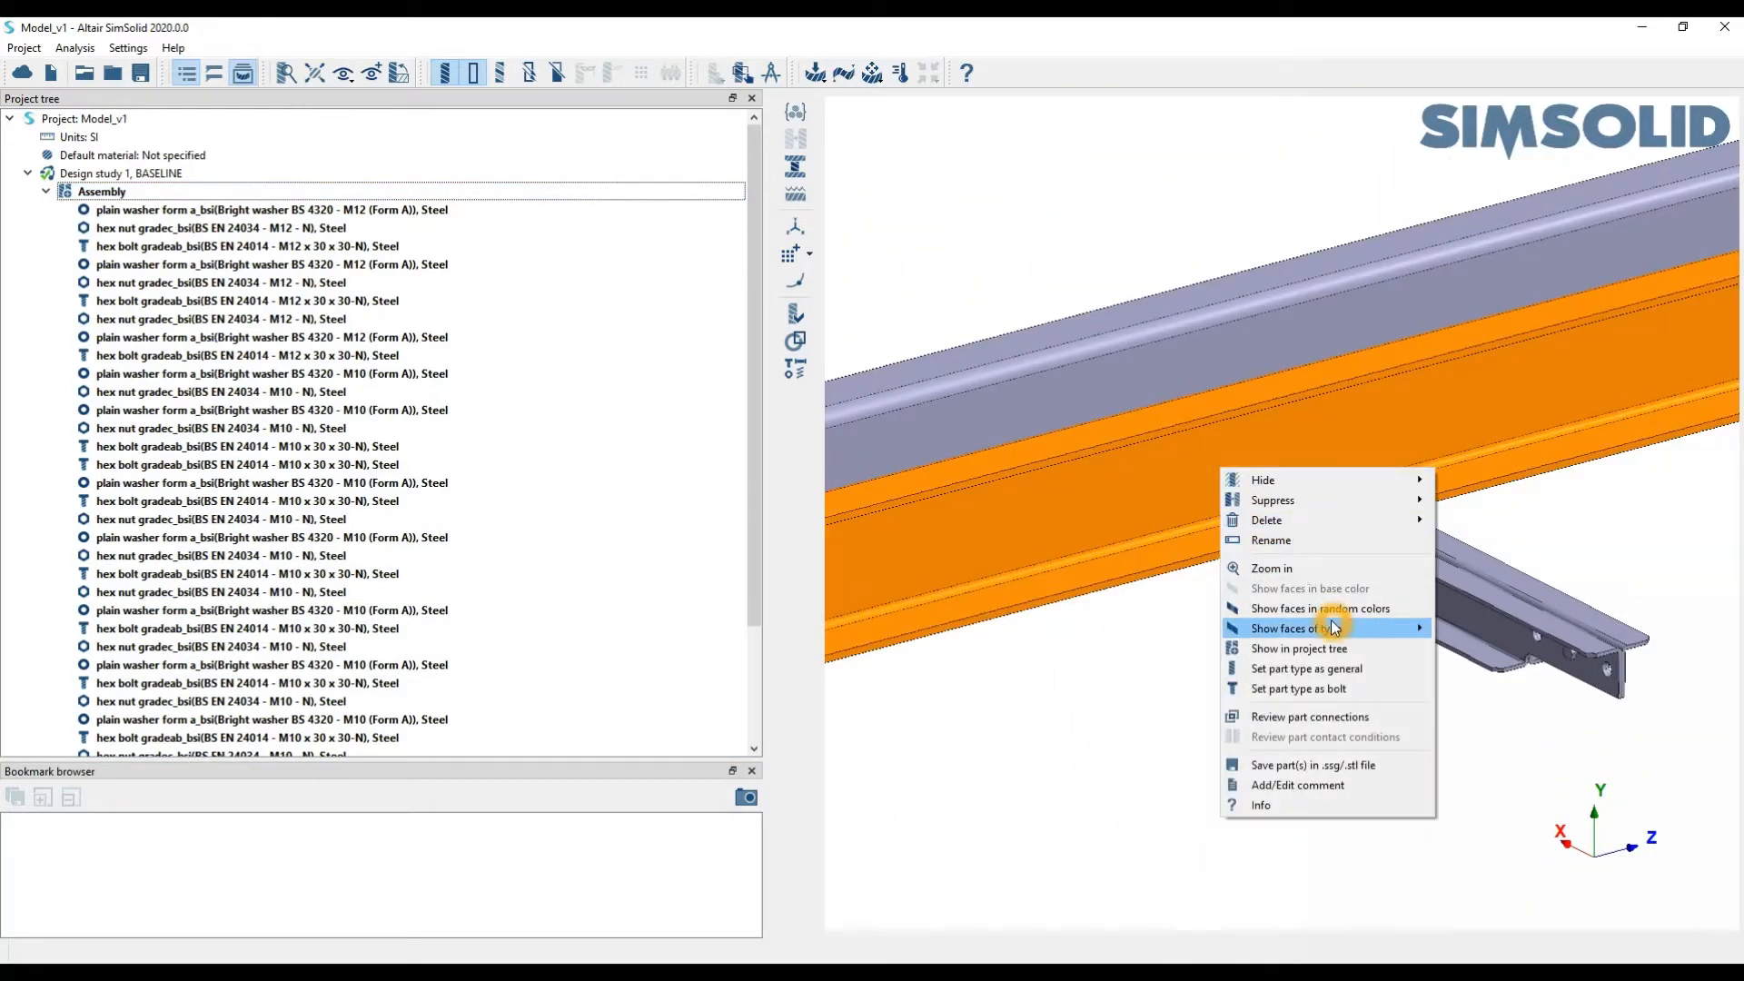
mouse_move(1344, 628)
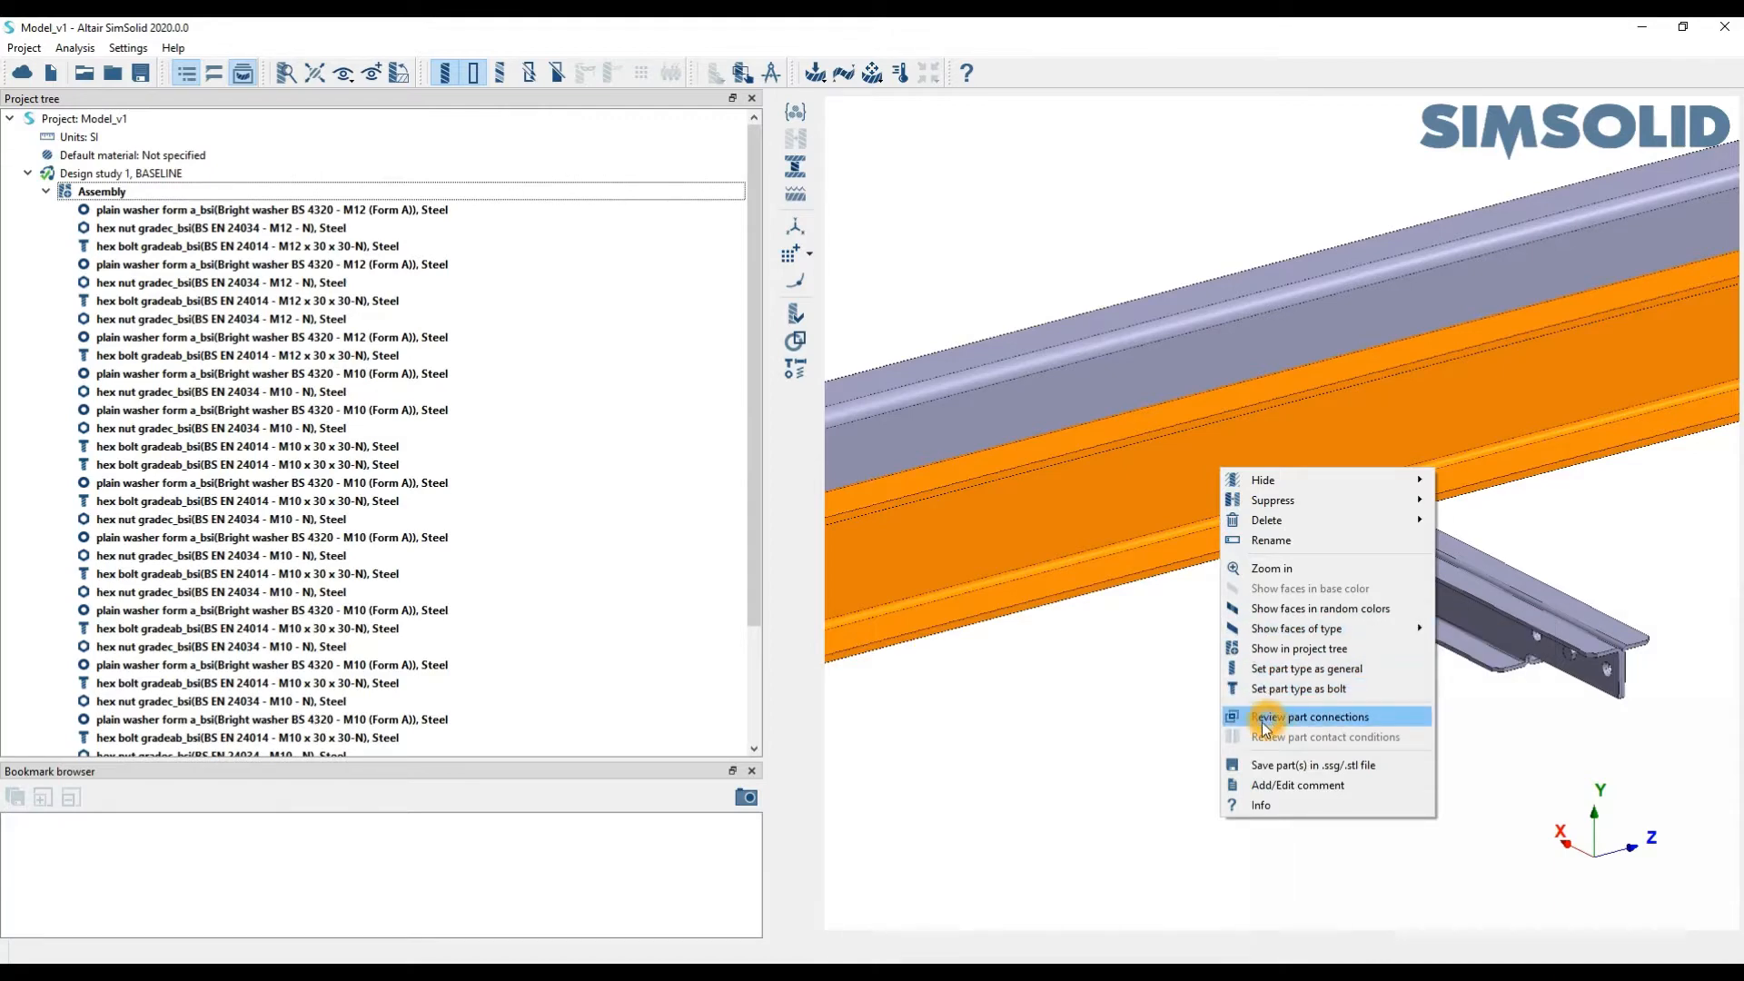
left_click(1286, 807)
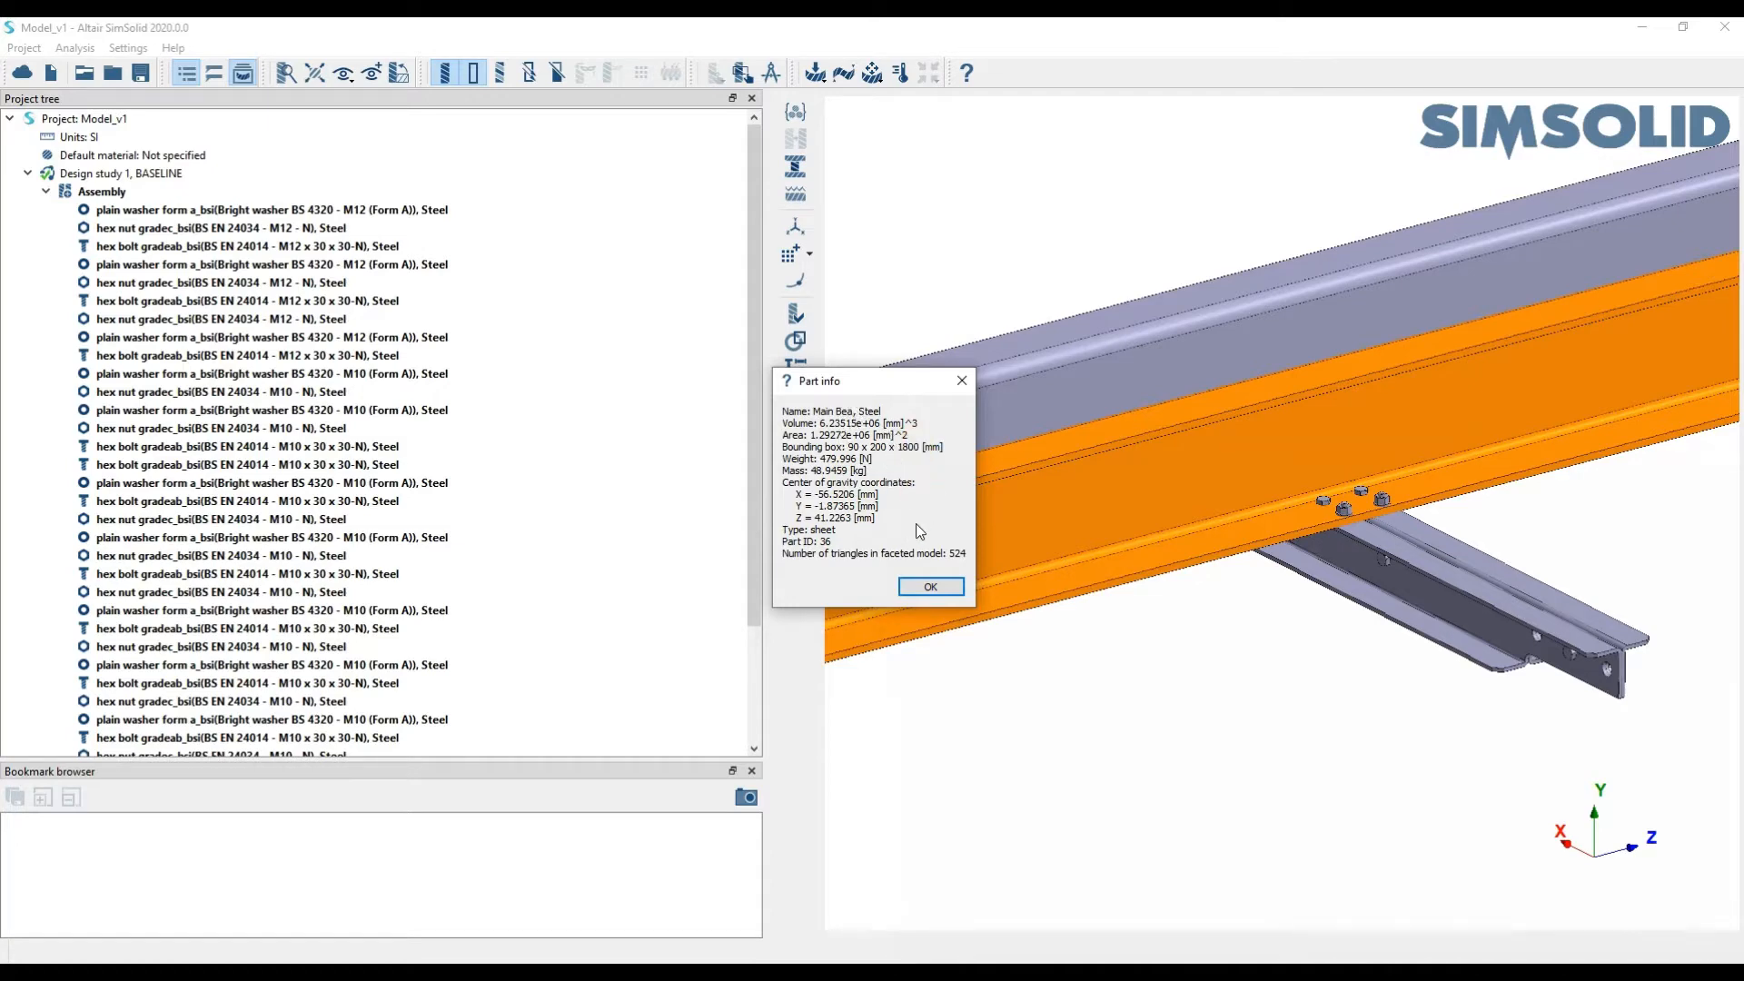
left_click(960, 381)
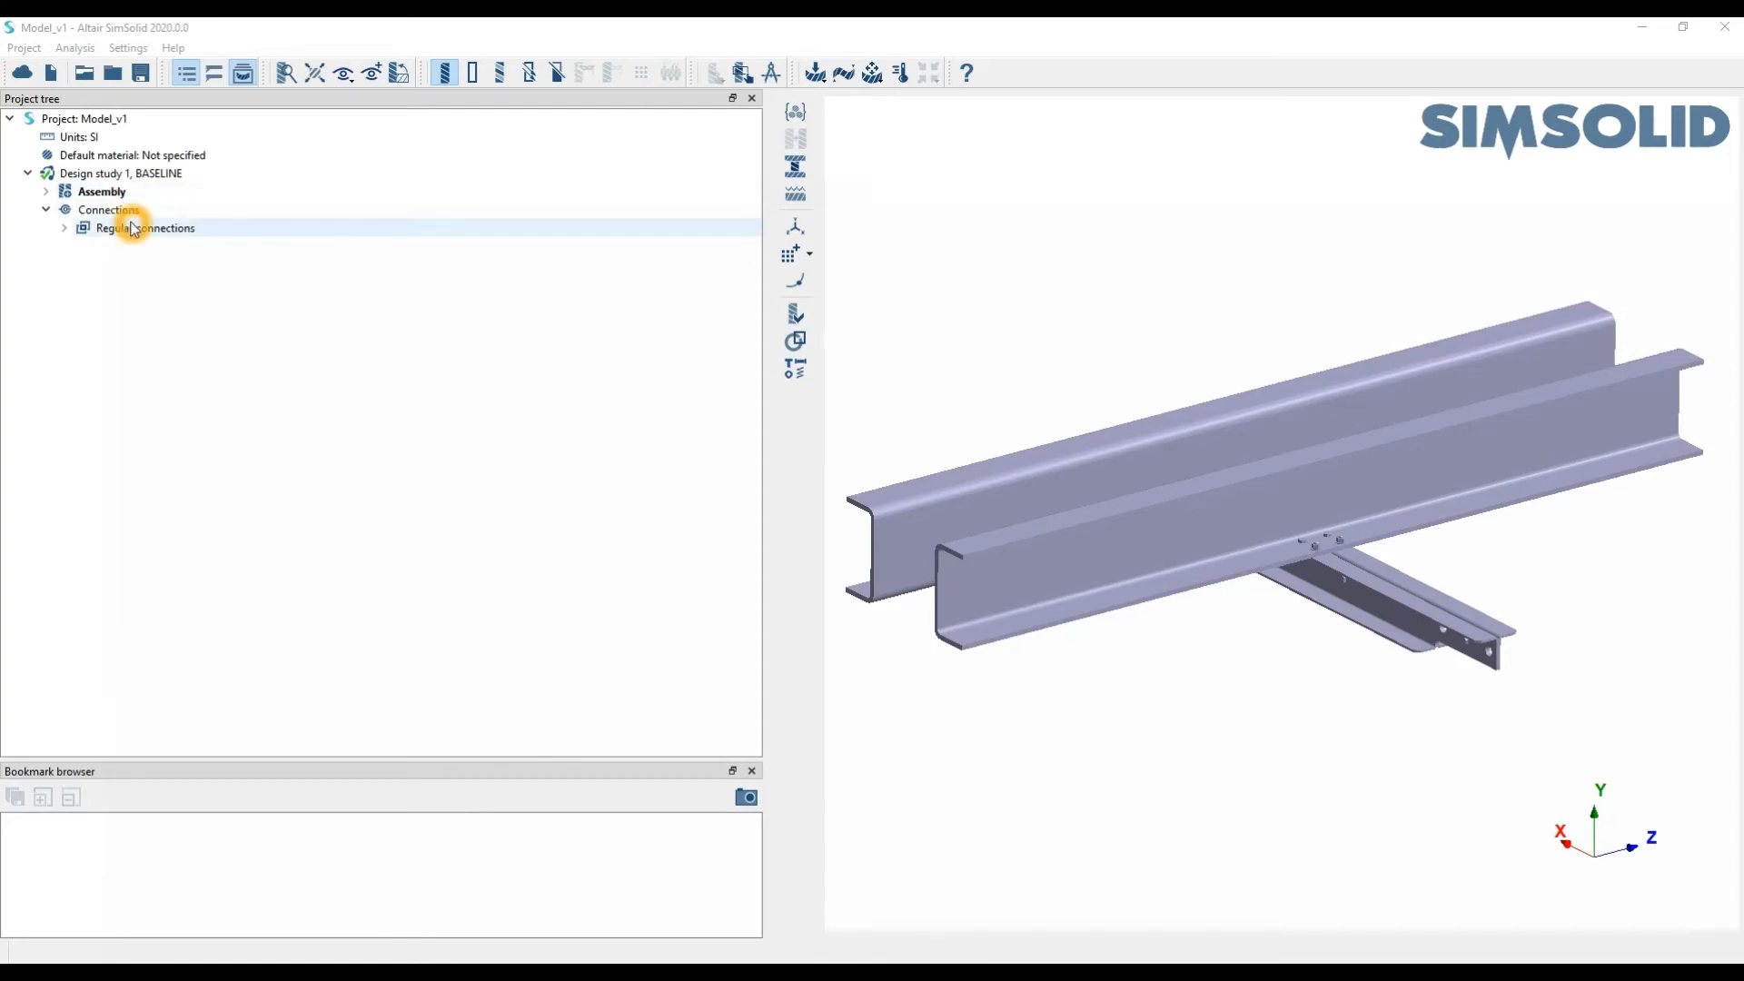
Review the tools available for the assembly, including applying materials and setting parts rigid
left_click(108, 178)
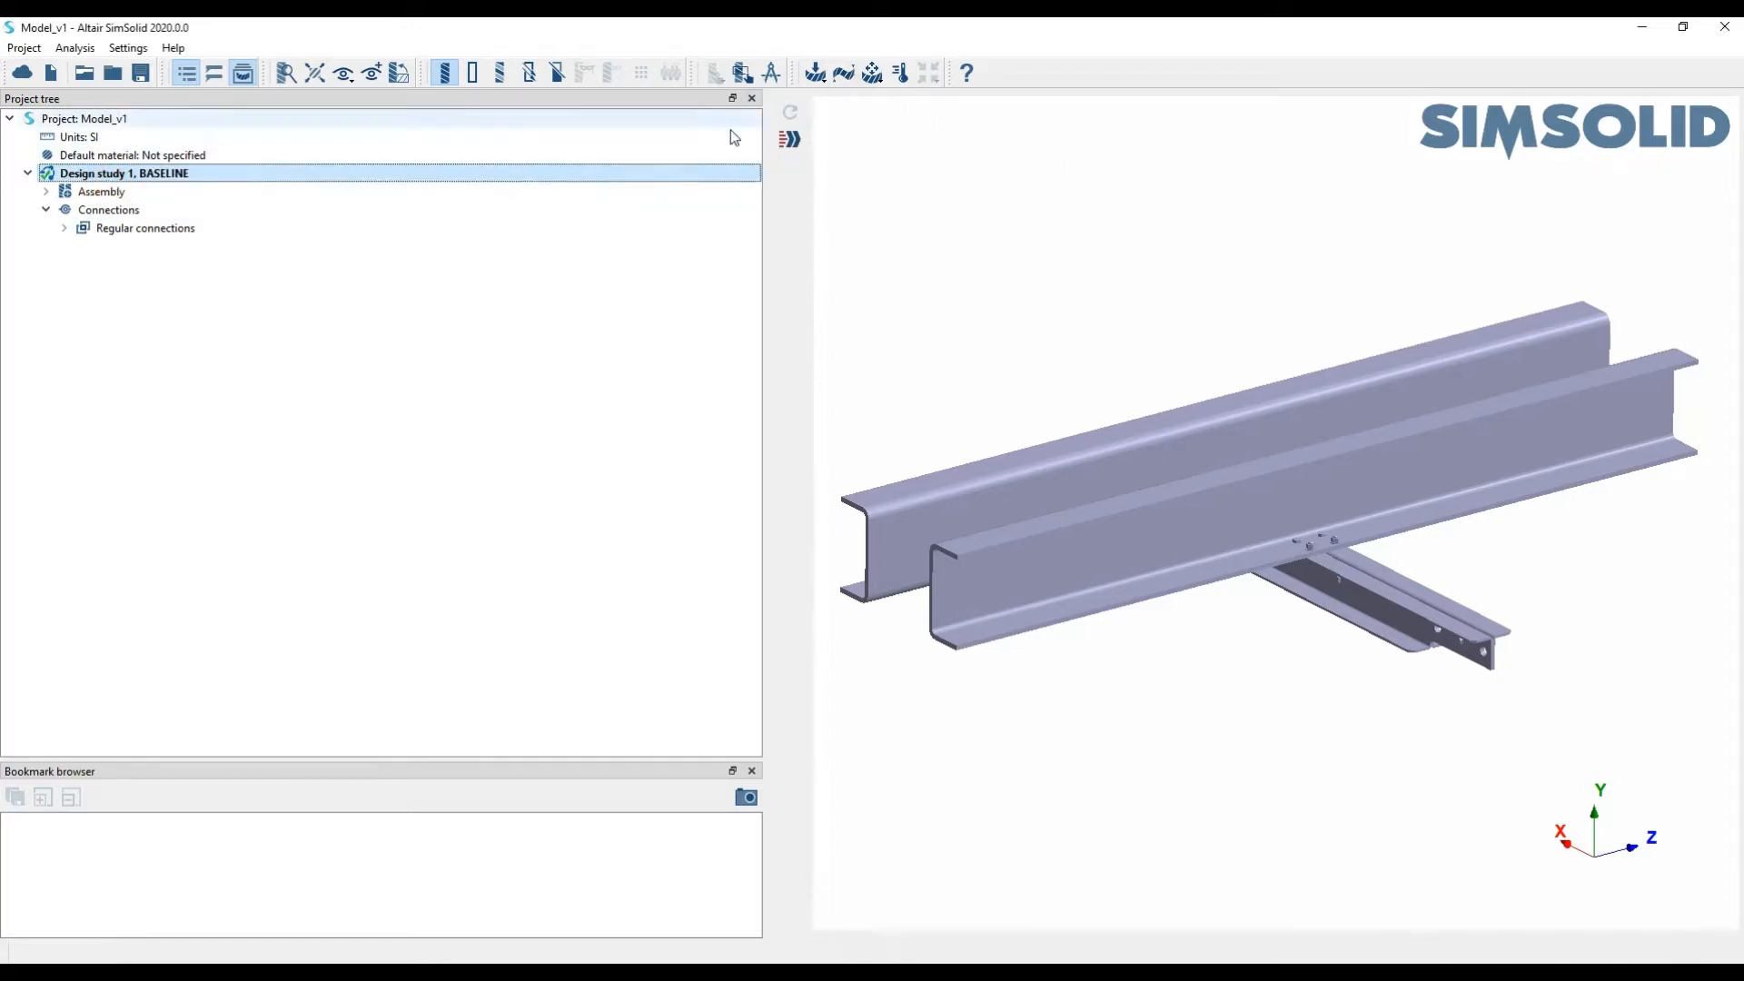
left_click(115, 198)
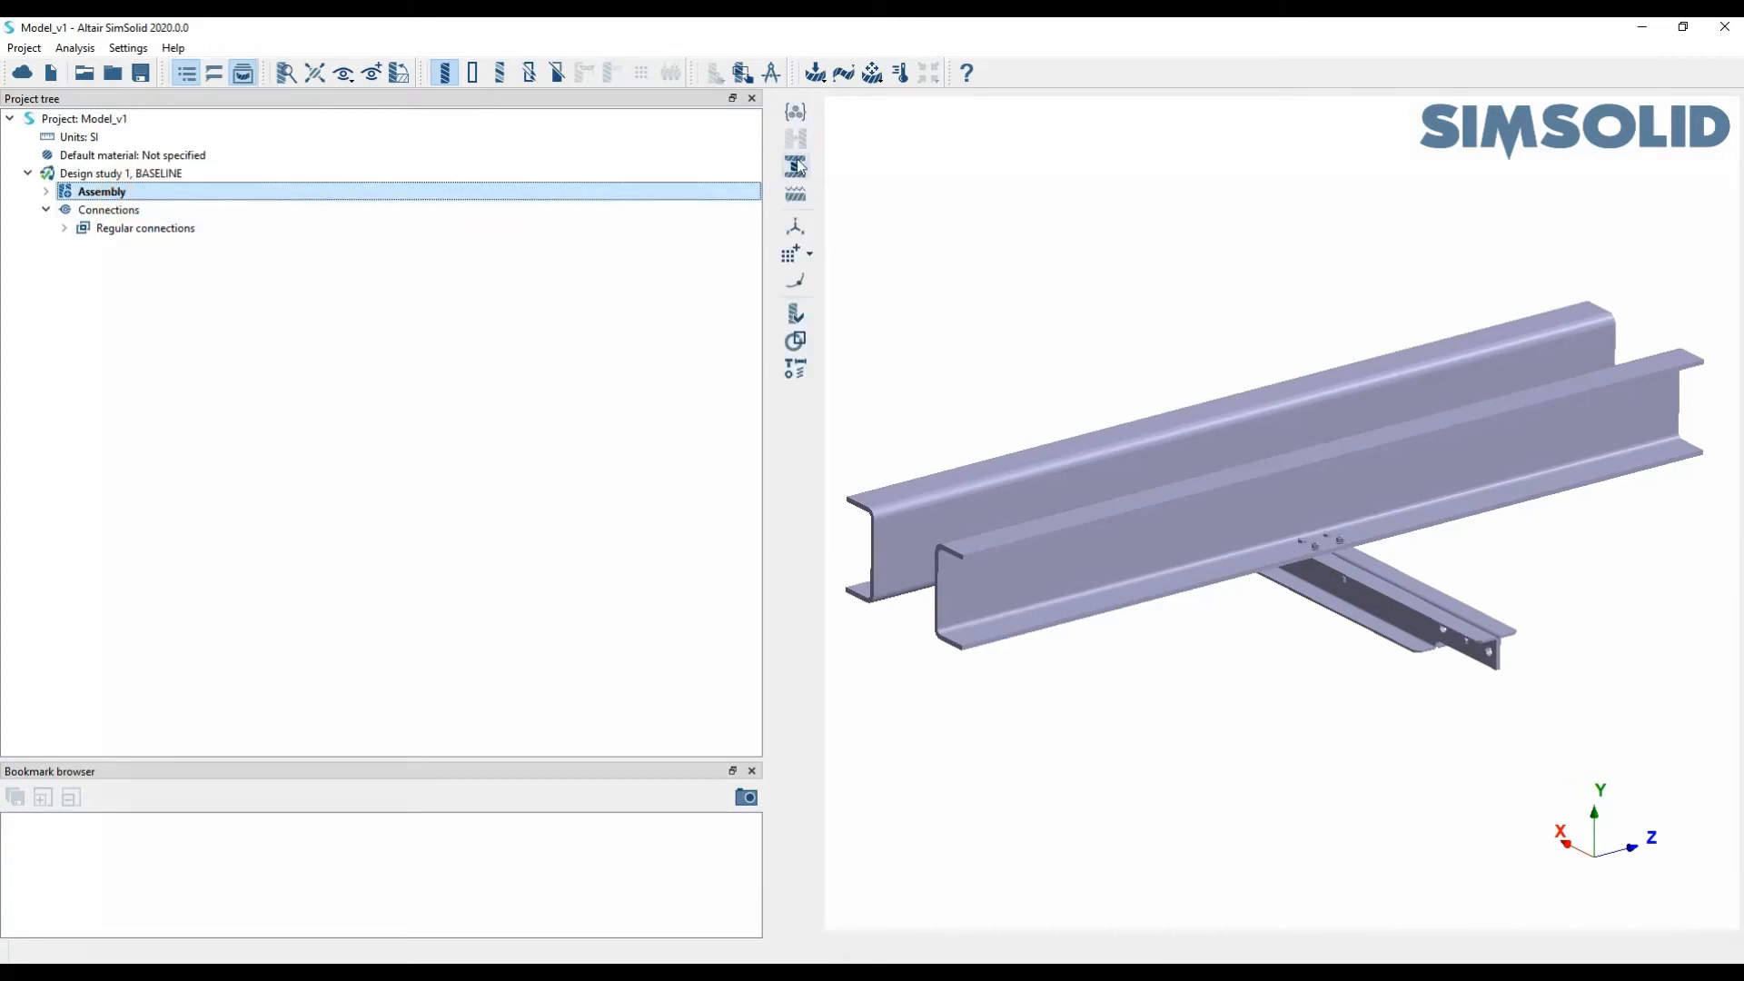
left_click(796, 113)
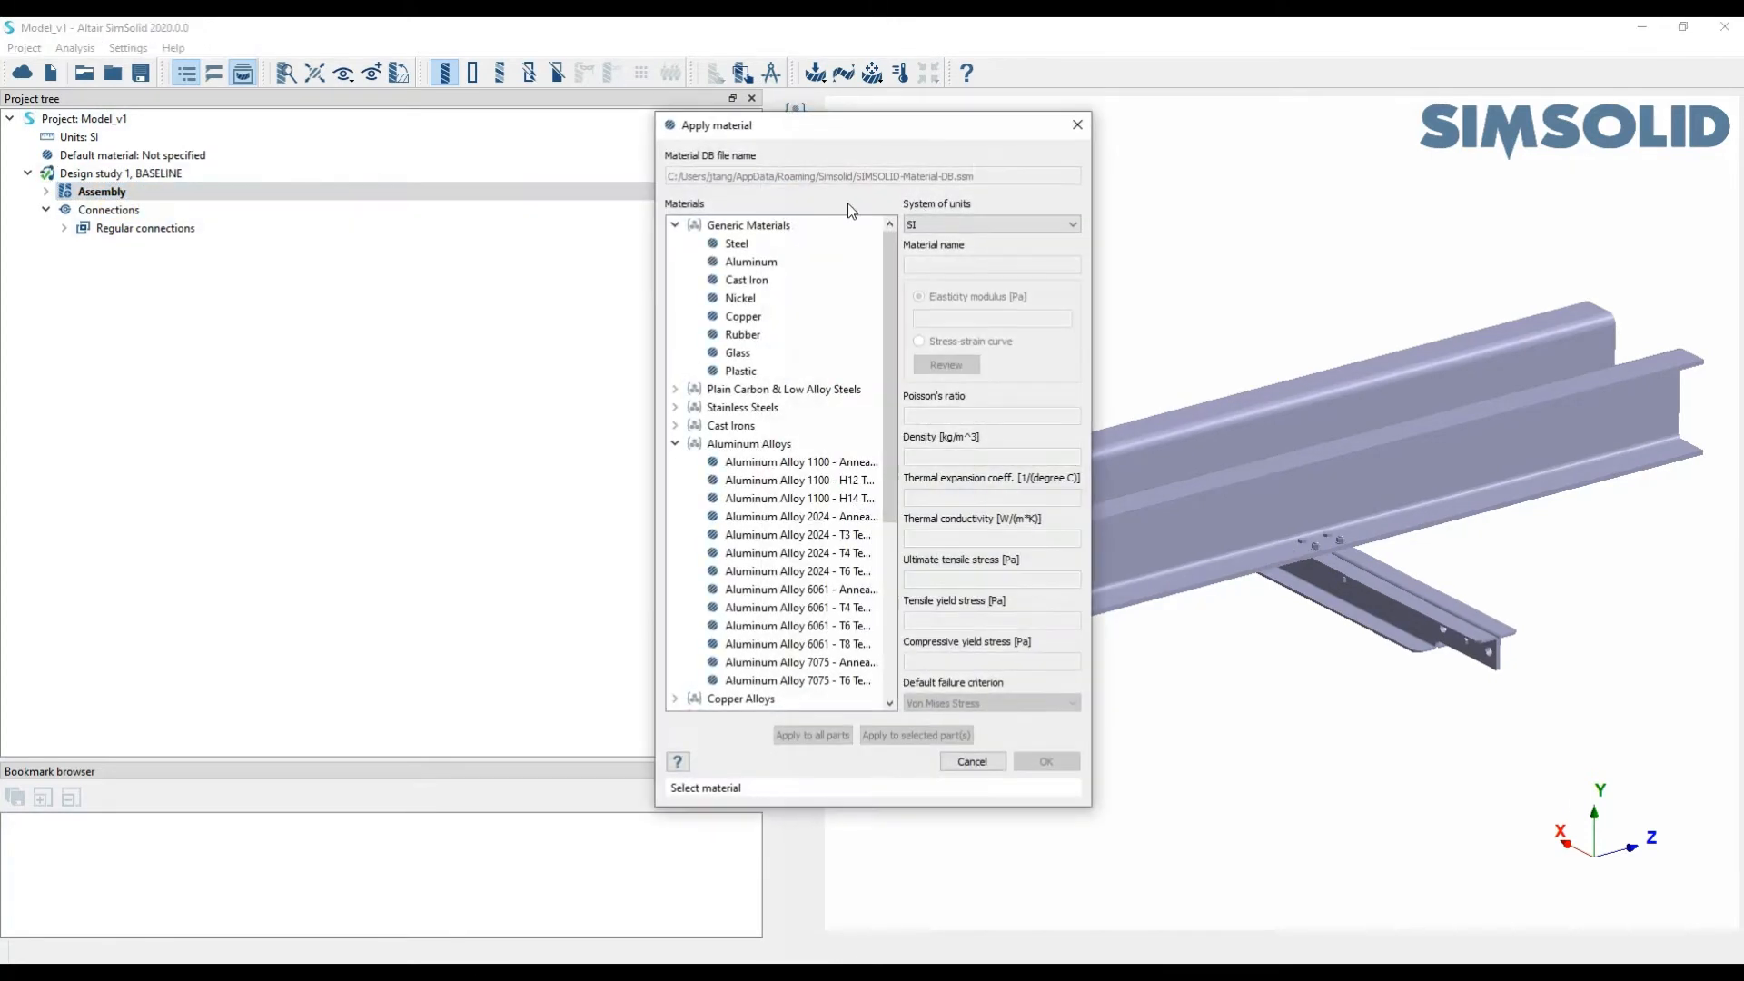
left_click(1076, 127)
left_click(793, 174)
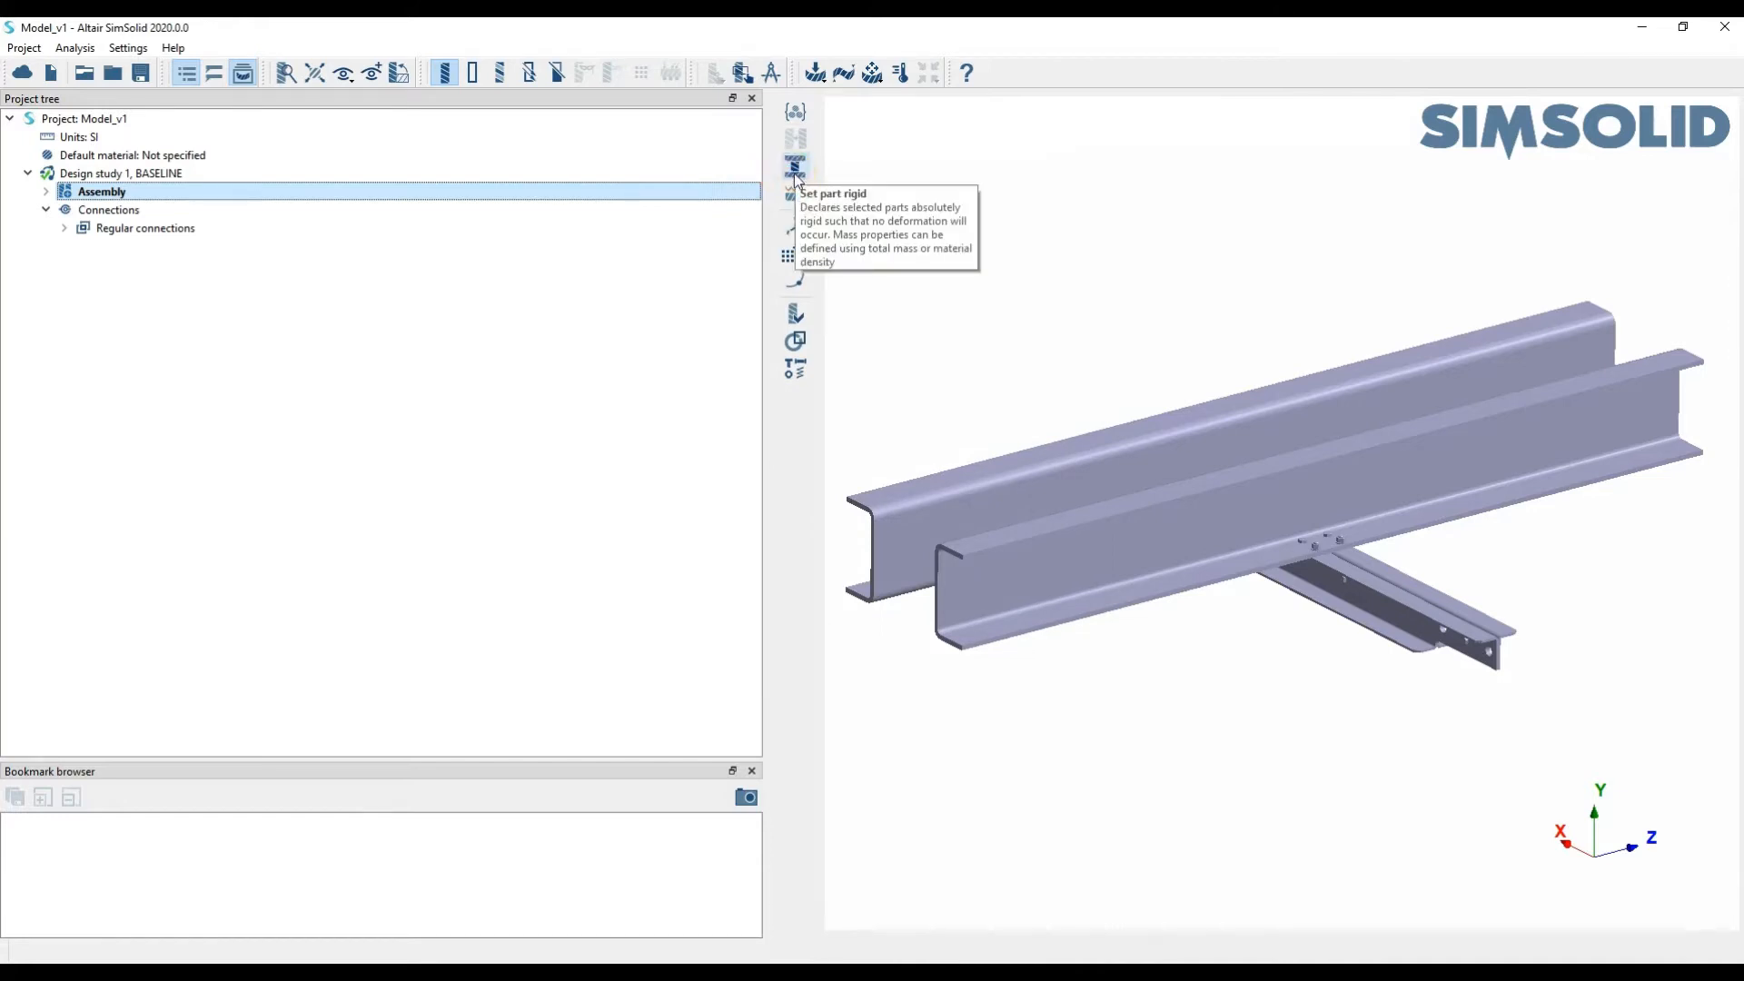
left_click(799, 198)
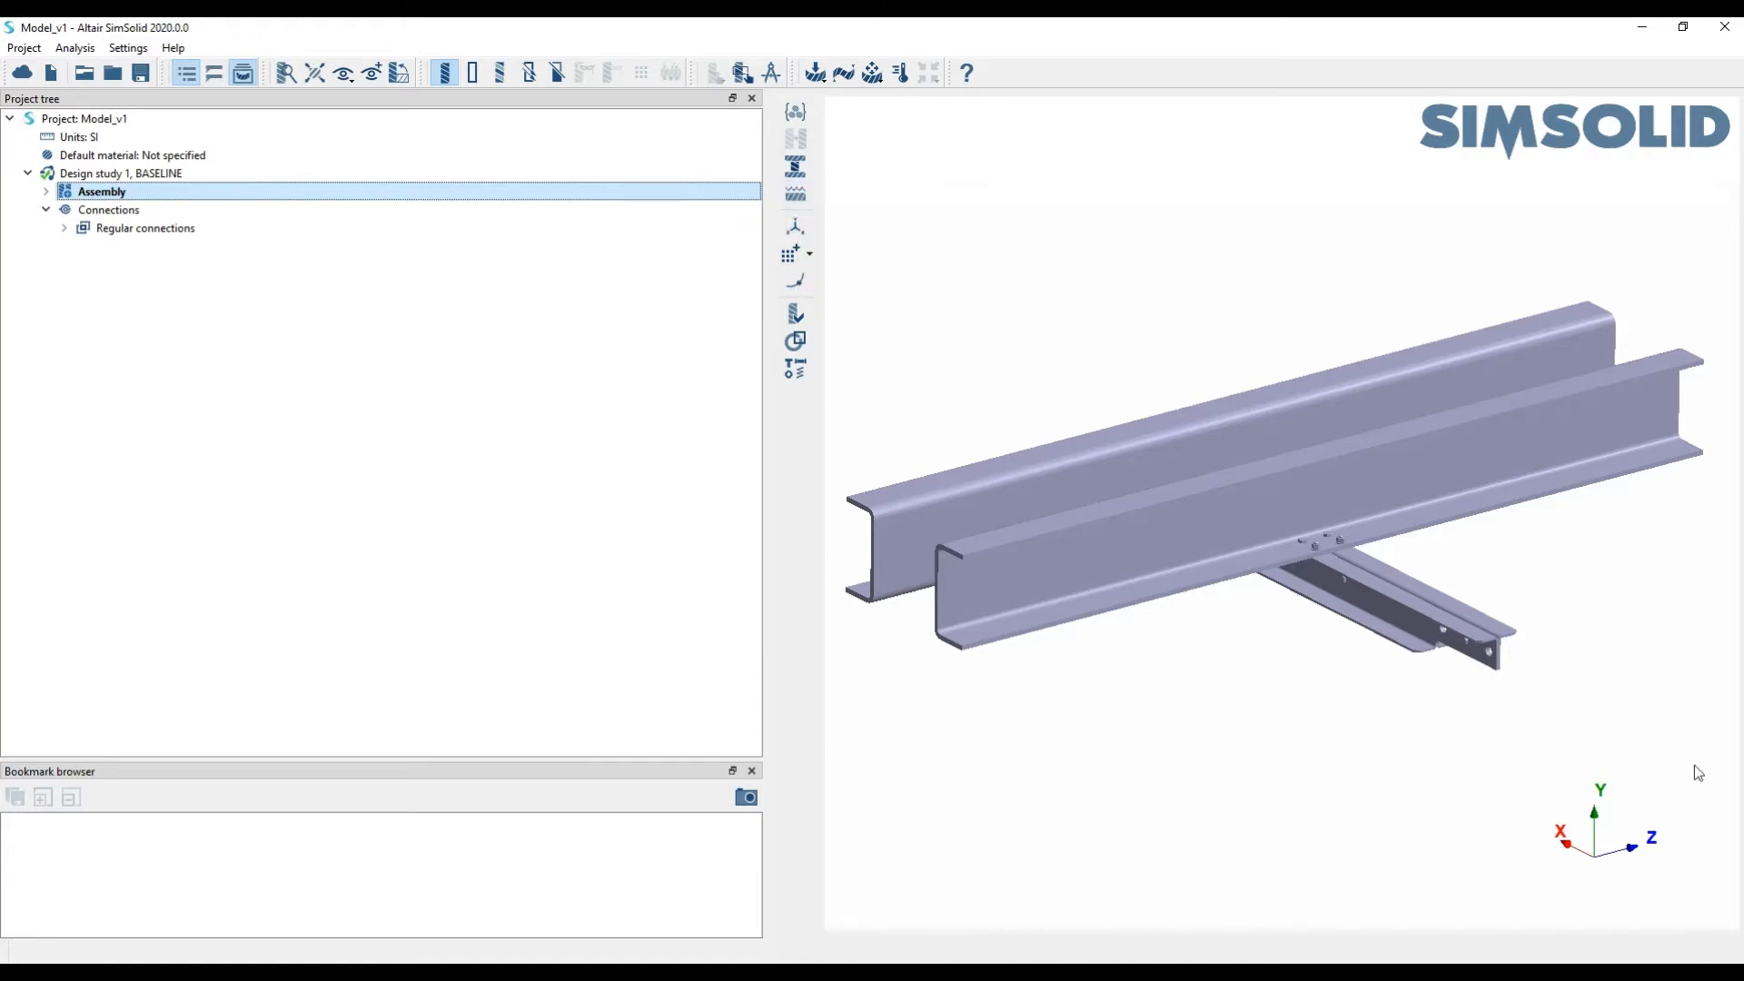
left_click(798, 228)
left_click(798, 228)
left_click(983, 601)
left_click(959, 584)
left_click_drag(959, 584, 1003, 614, "ctrl")
left_click(1035, 695)
Narrow the project tree, then examine all parts' volumes and facet counts in a widened Review parts table
left_click_drag(761, 485, 609, 490)
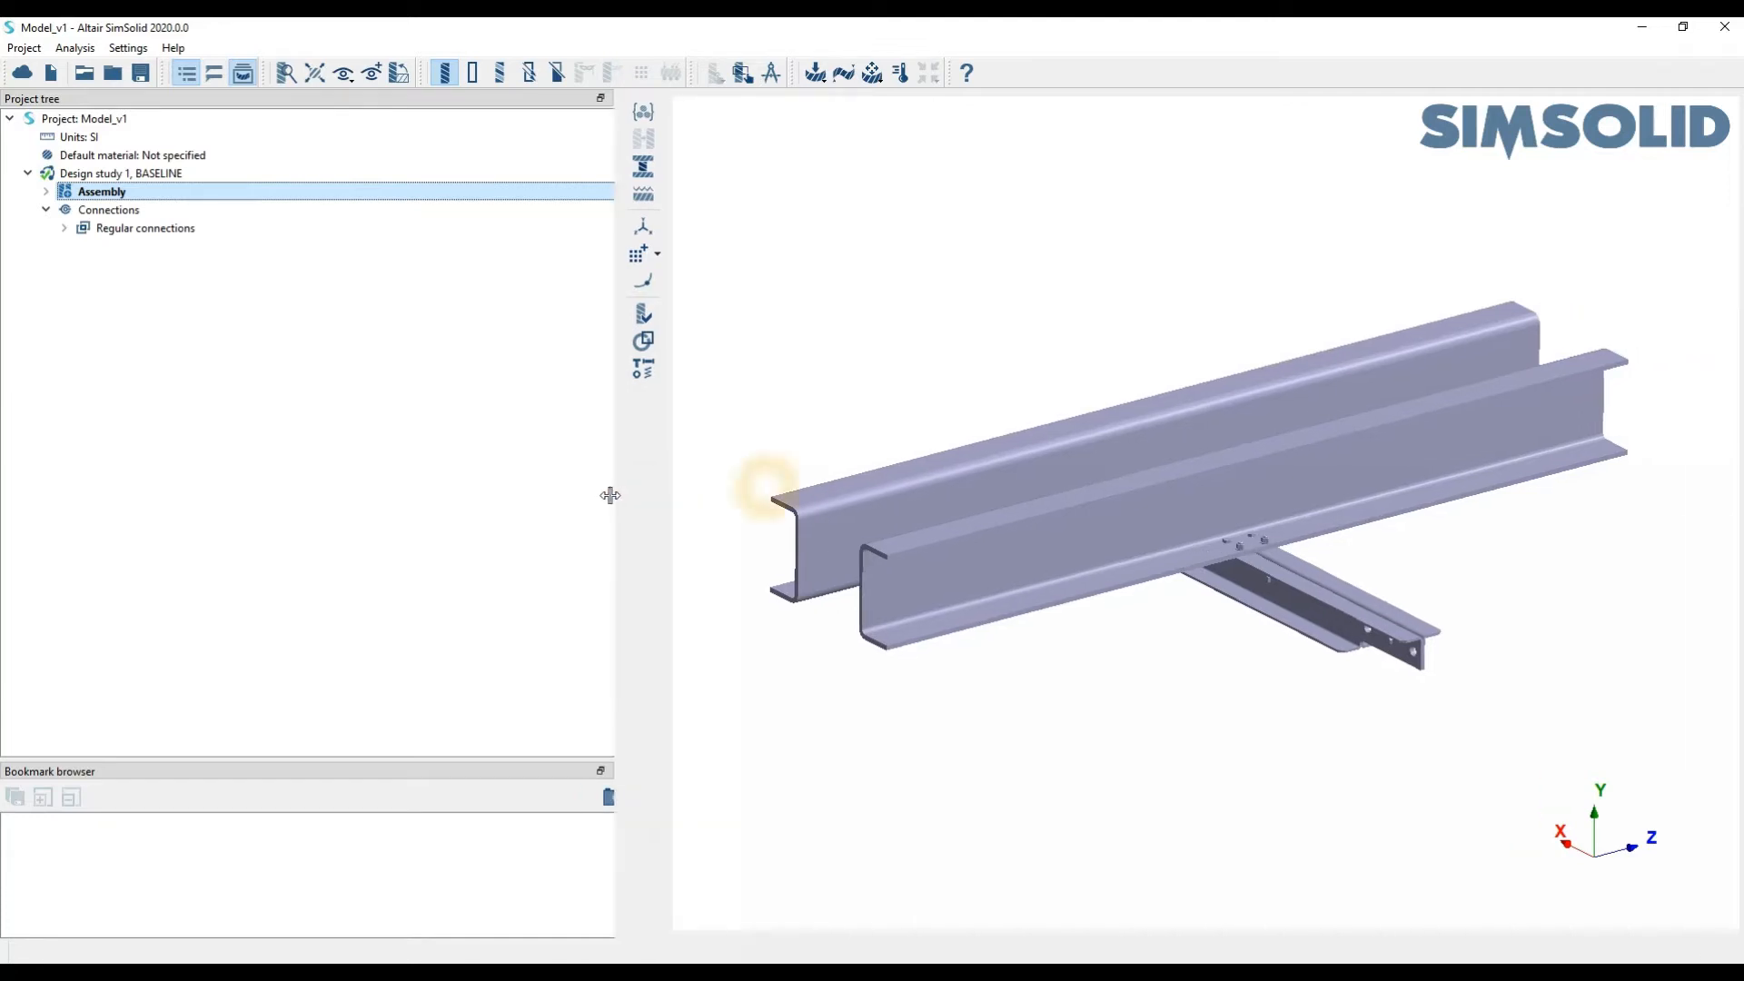
left_click(640, 315)
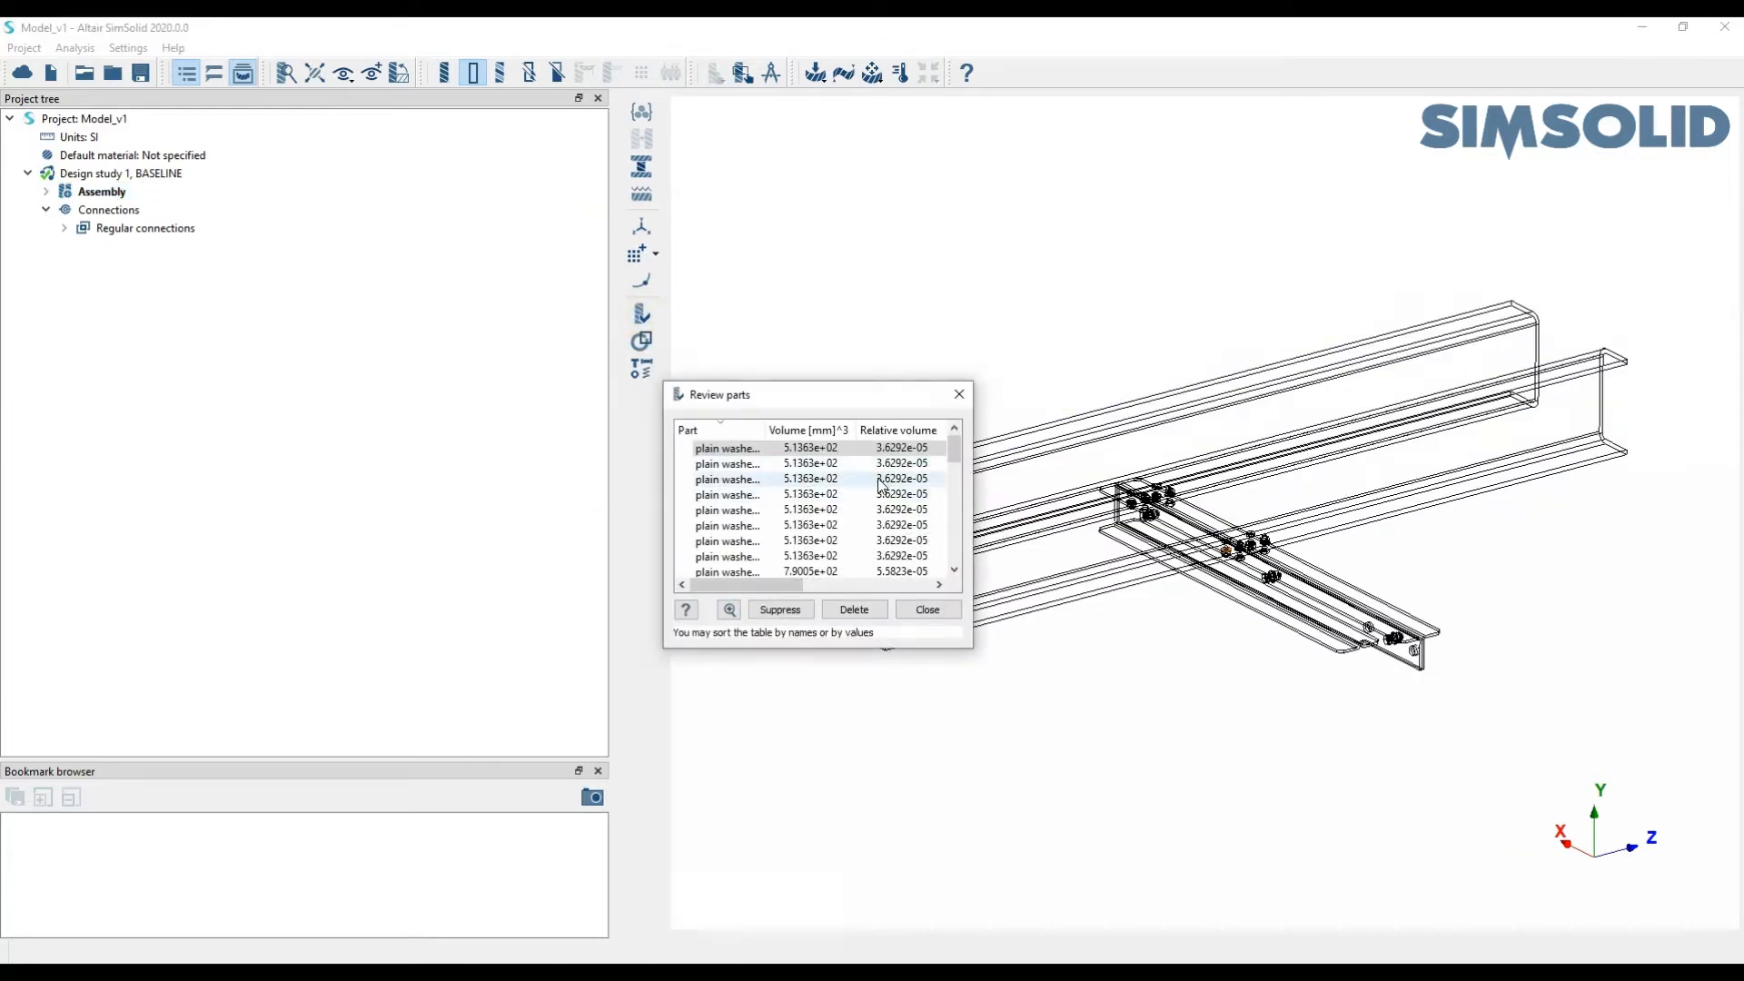
left_click_drag(972, 477, 1164, 463)
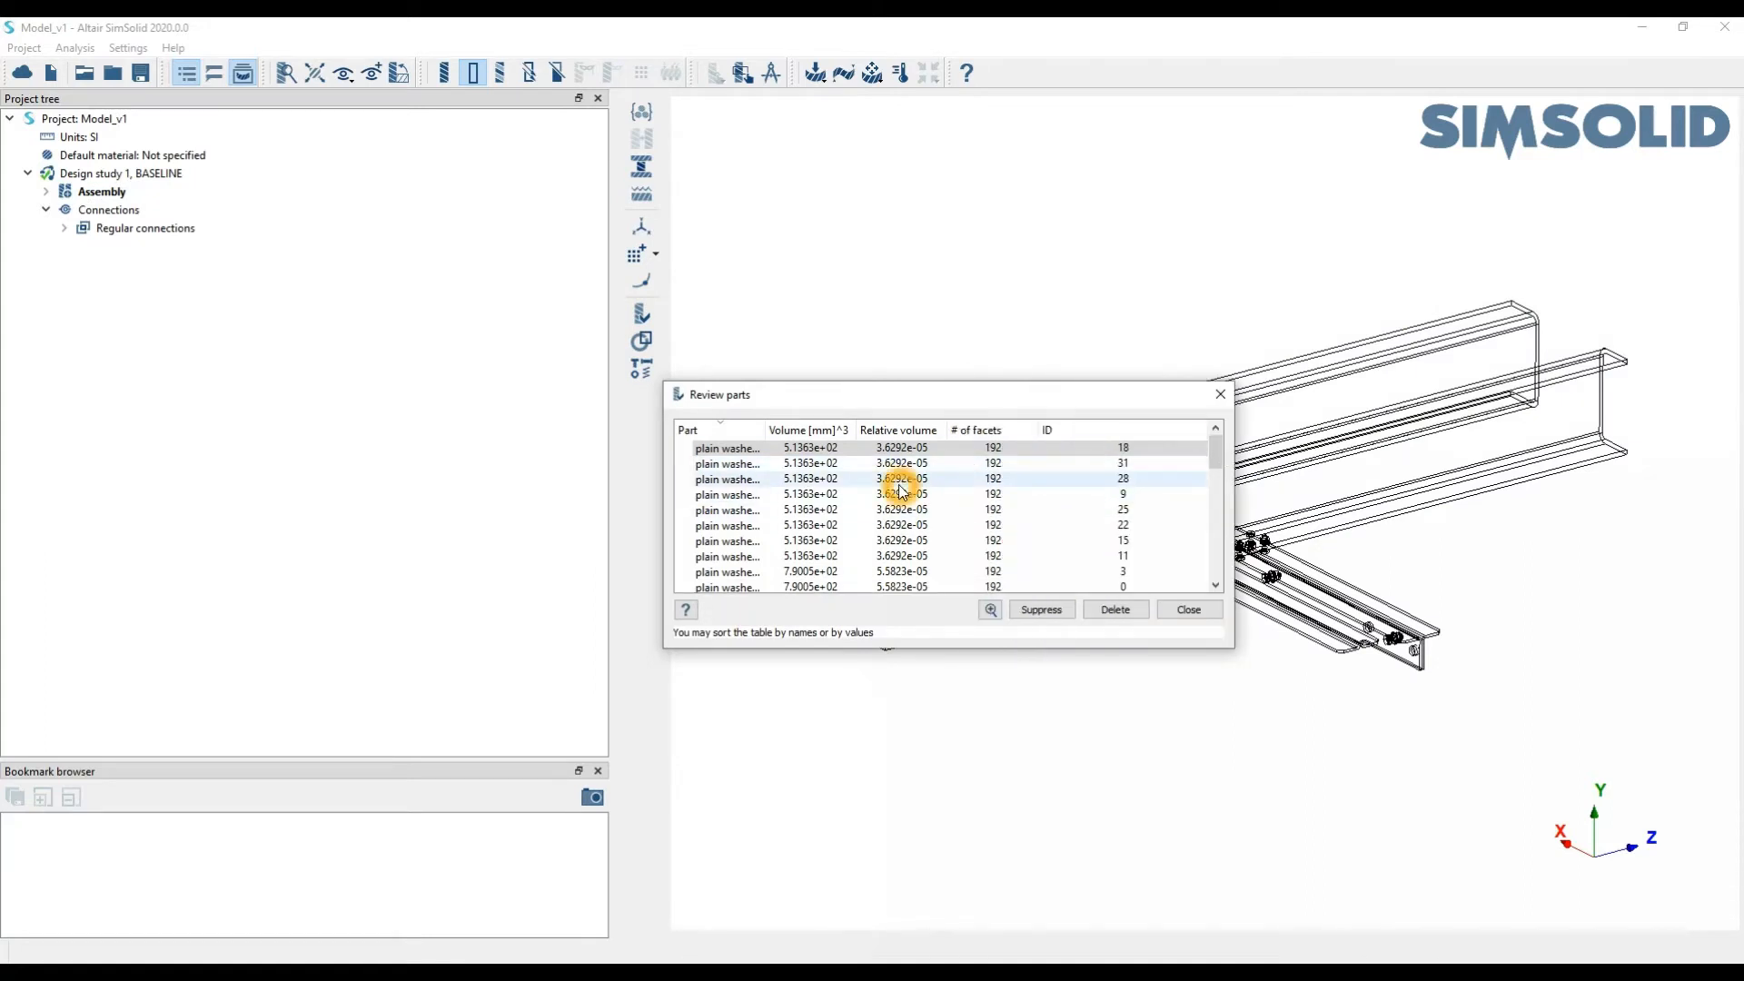
scroll(899, 490, "down", 2)
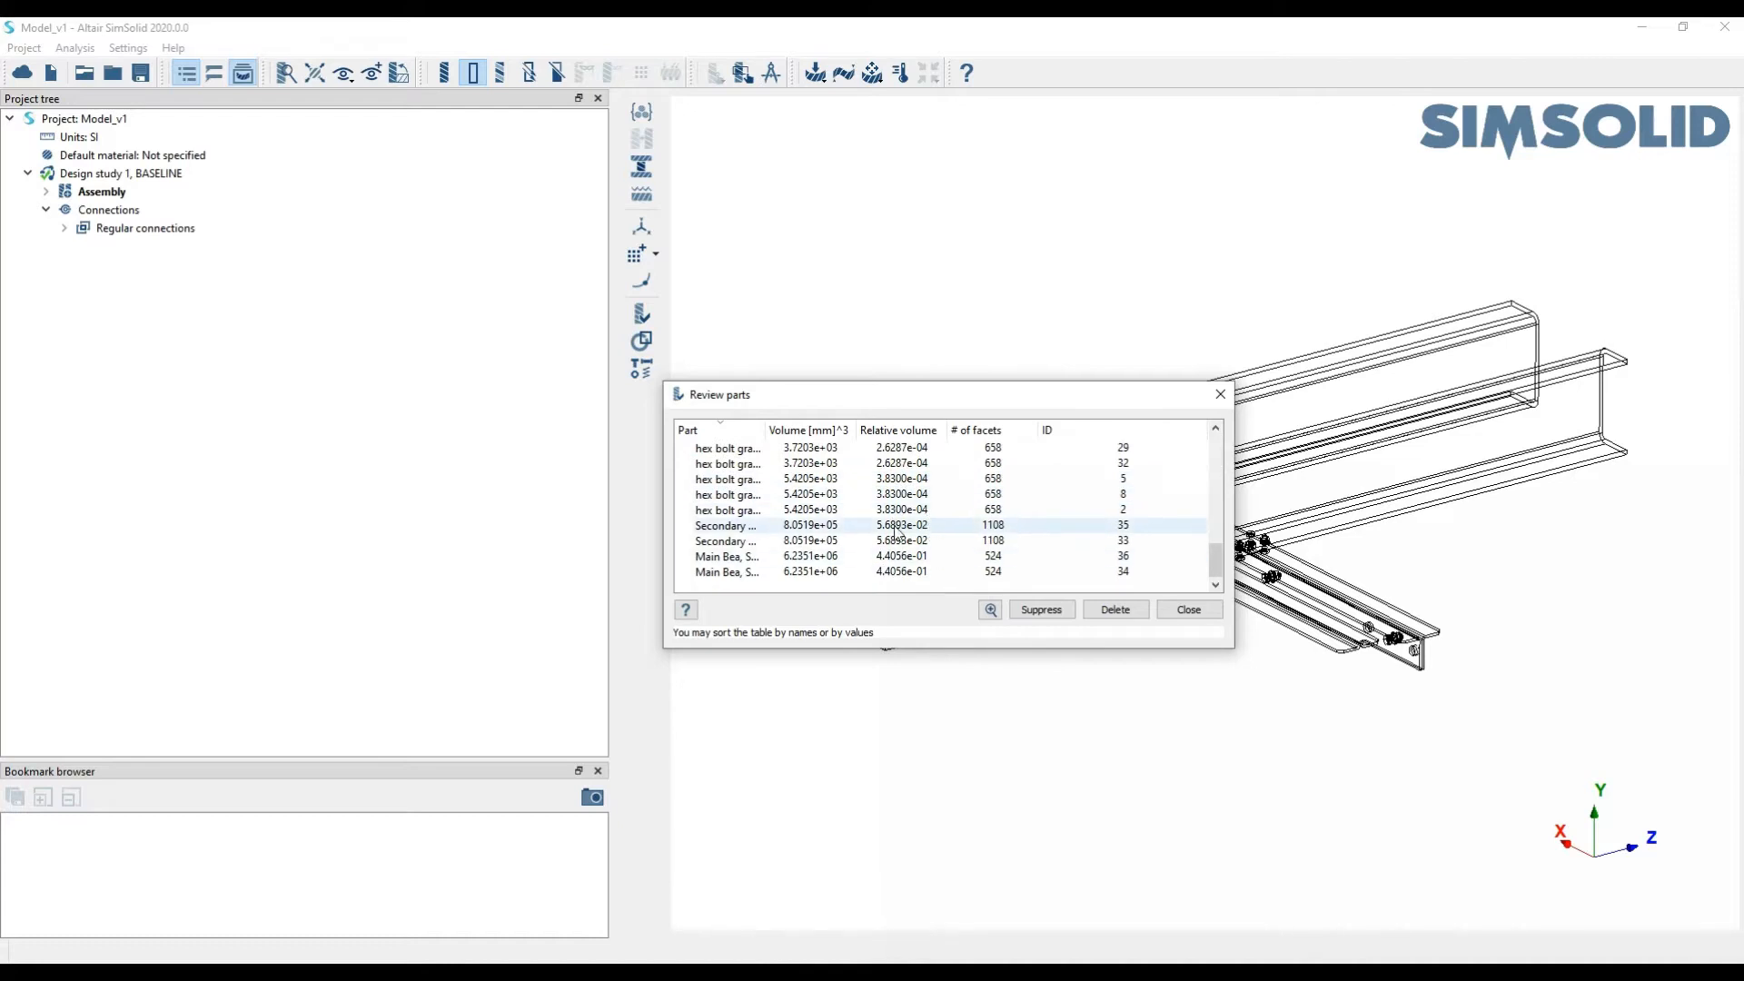
scroll(889, 497, "up", 2)
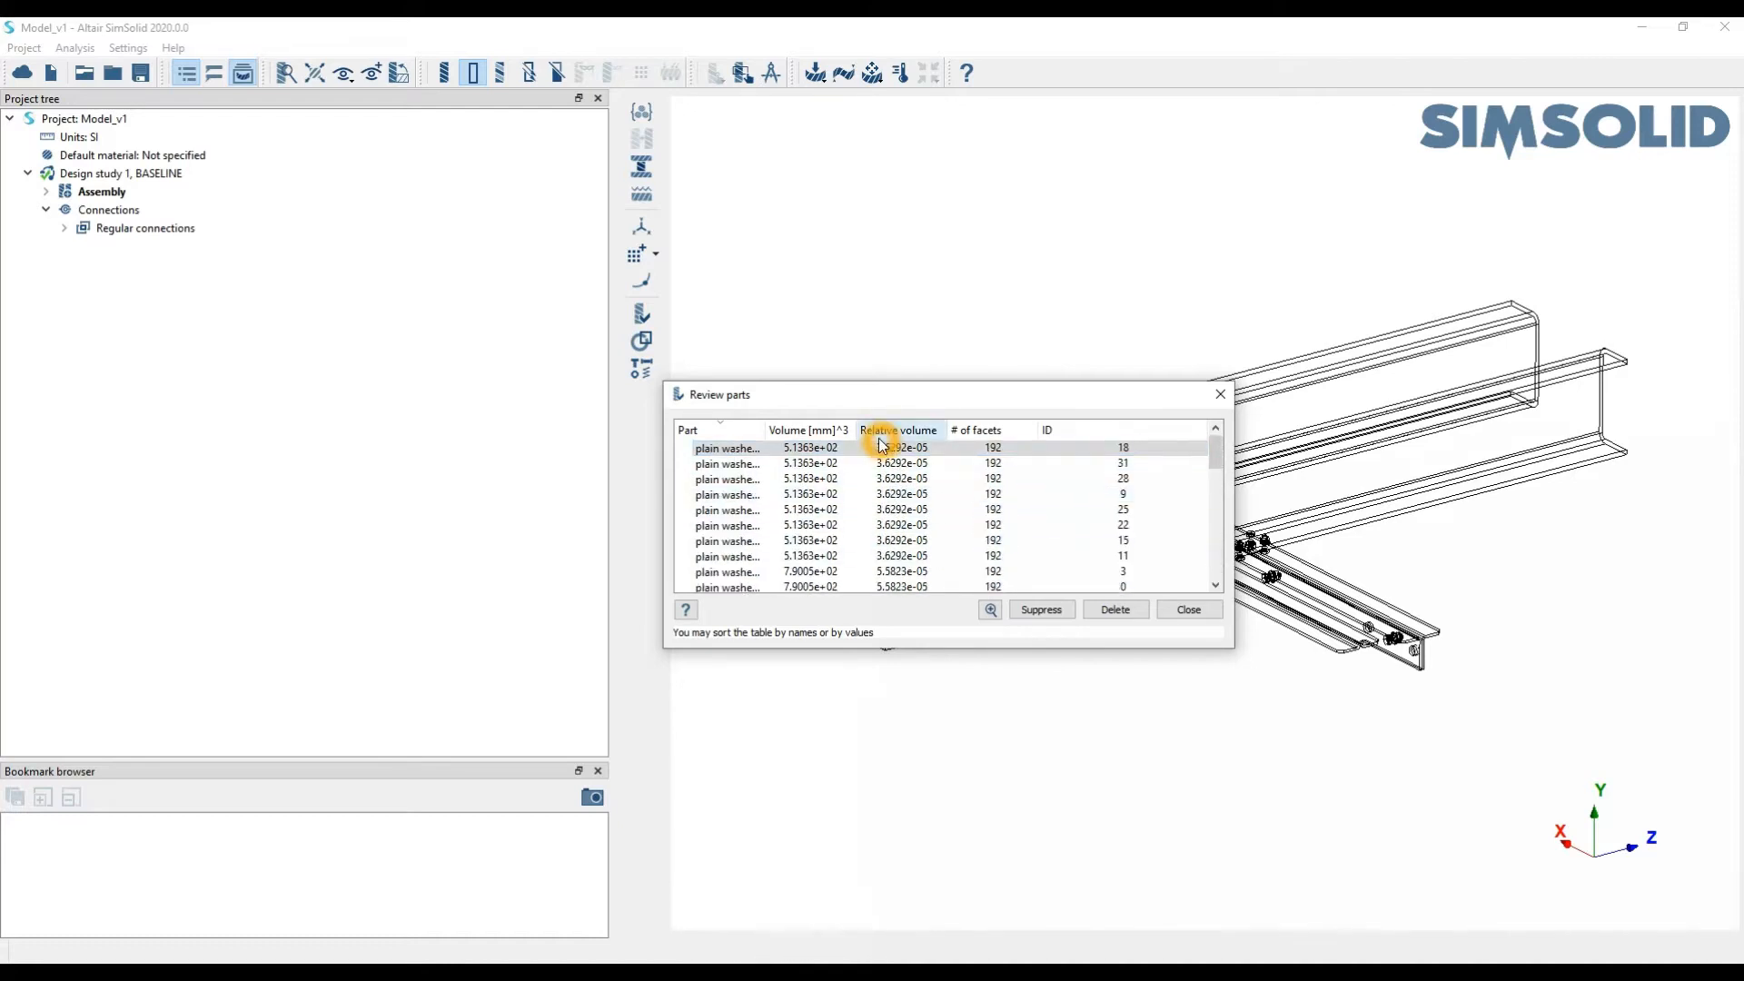
left_click(1219, 393)
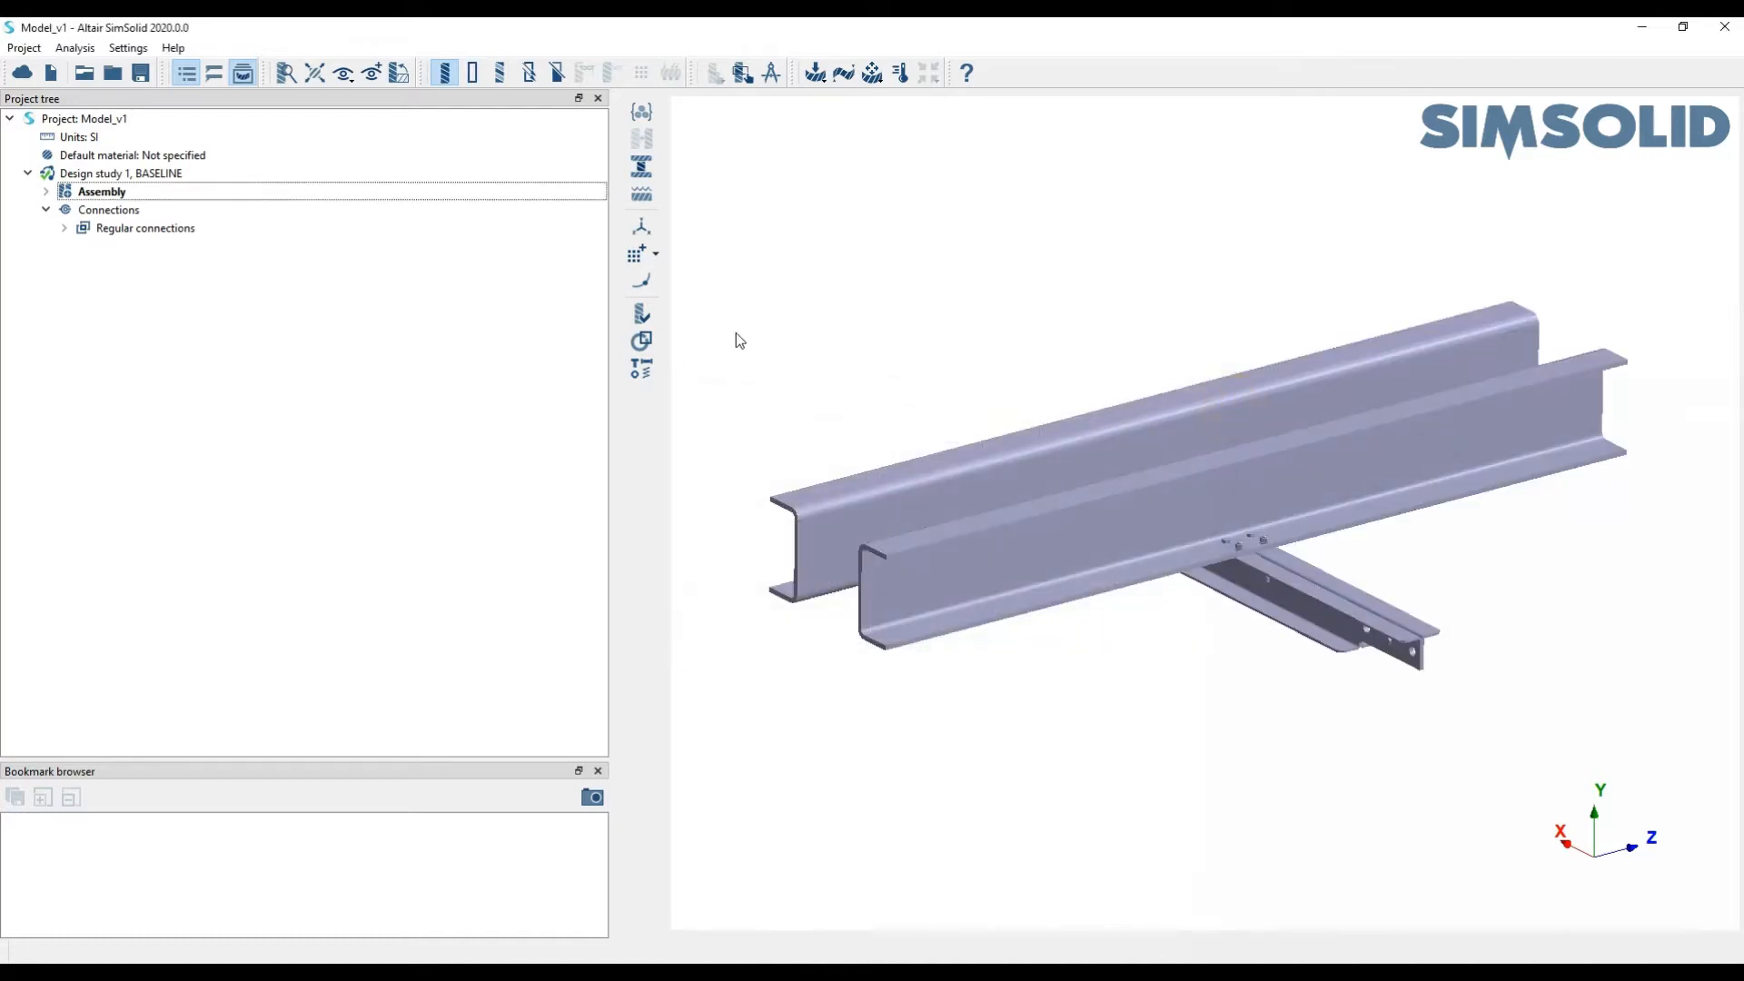
Check the geometry for part self-intersections, part overlaps and geometry defects, and close the check
left_click(652, 344)
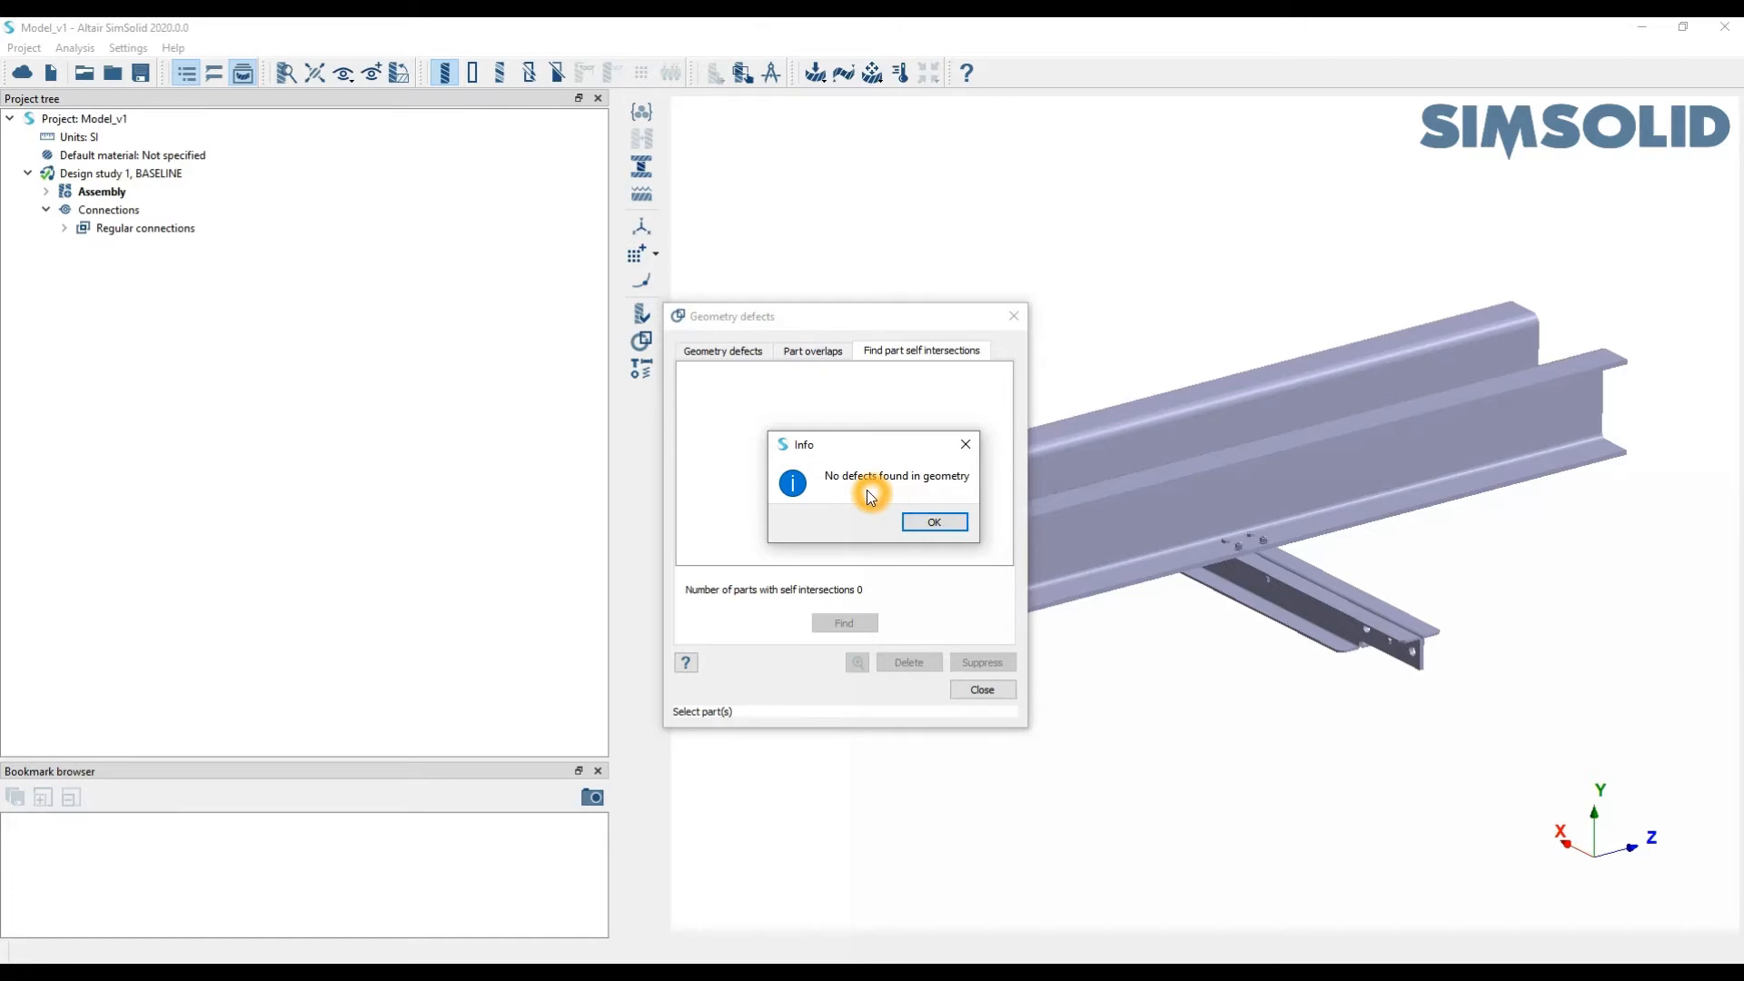
left_click(934, 521)
left_click(804, 354)
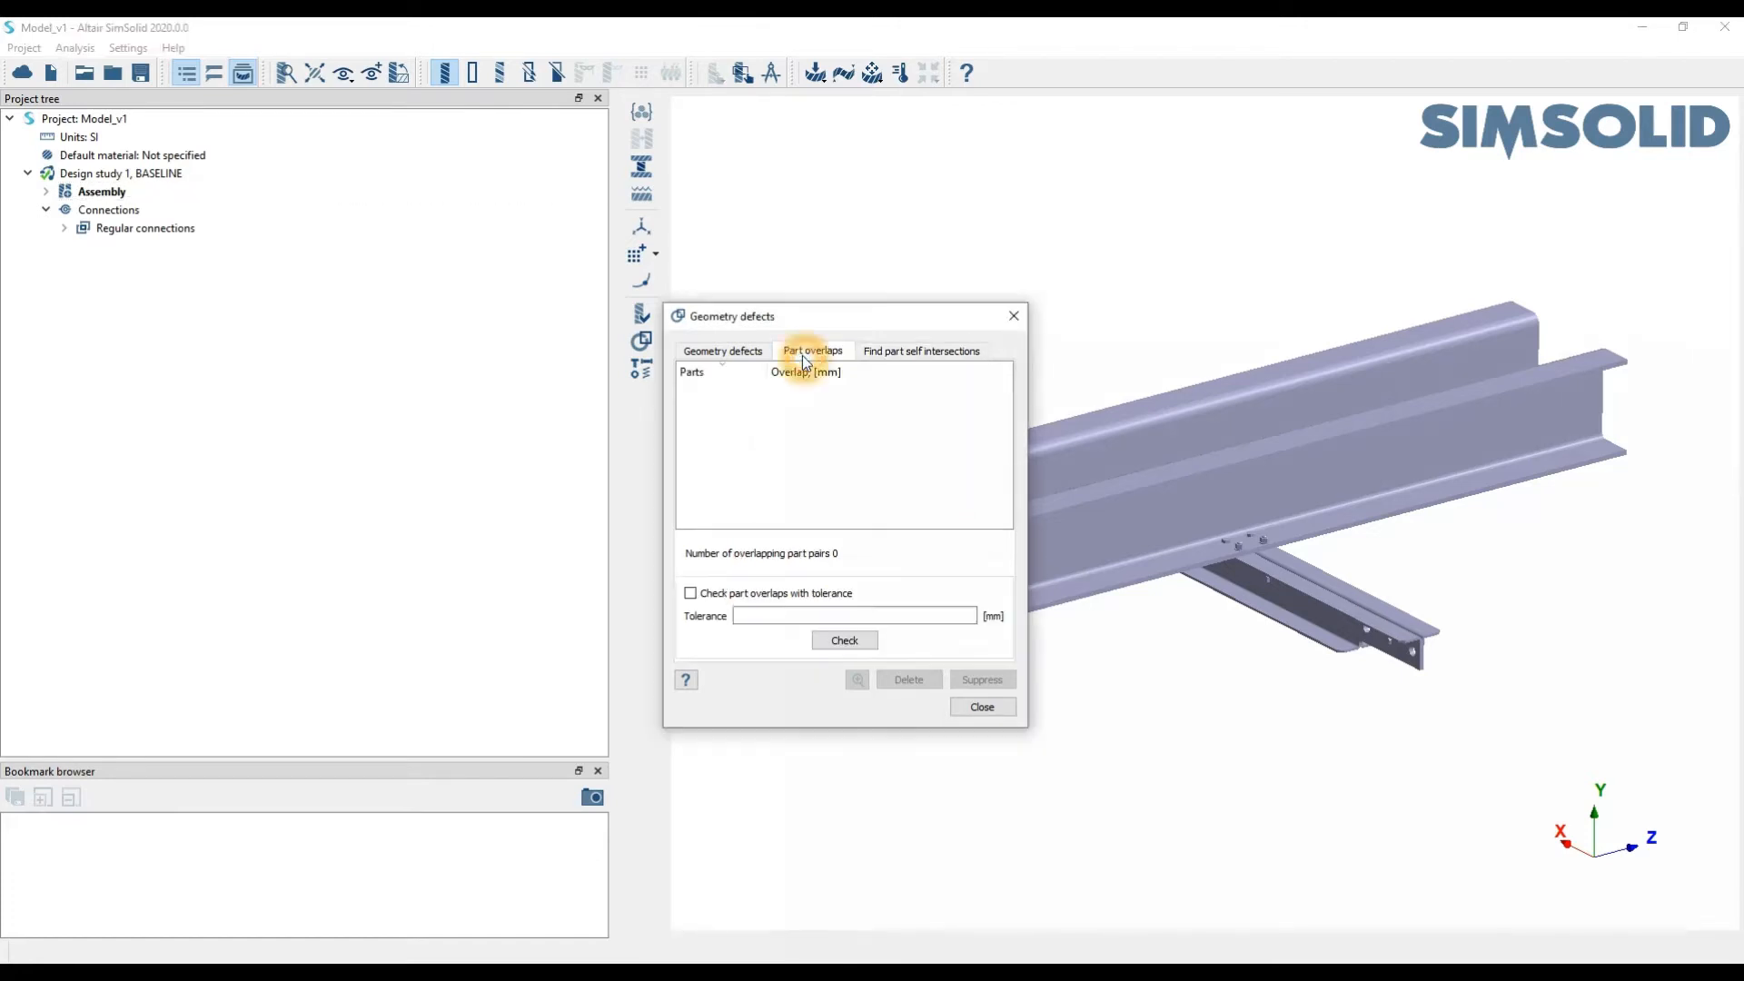
left_click(738, 354)
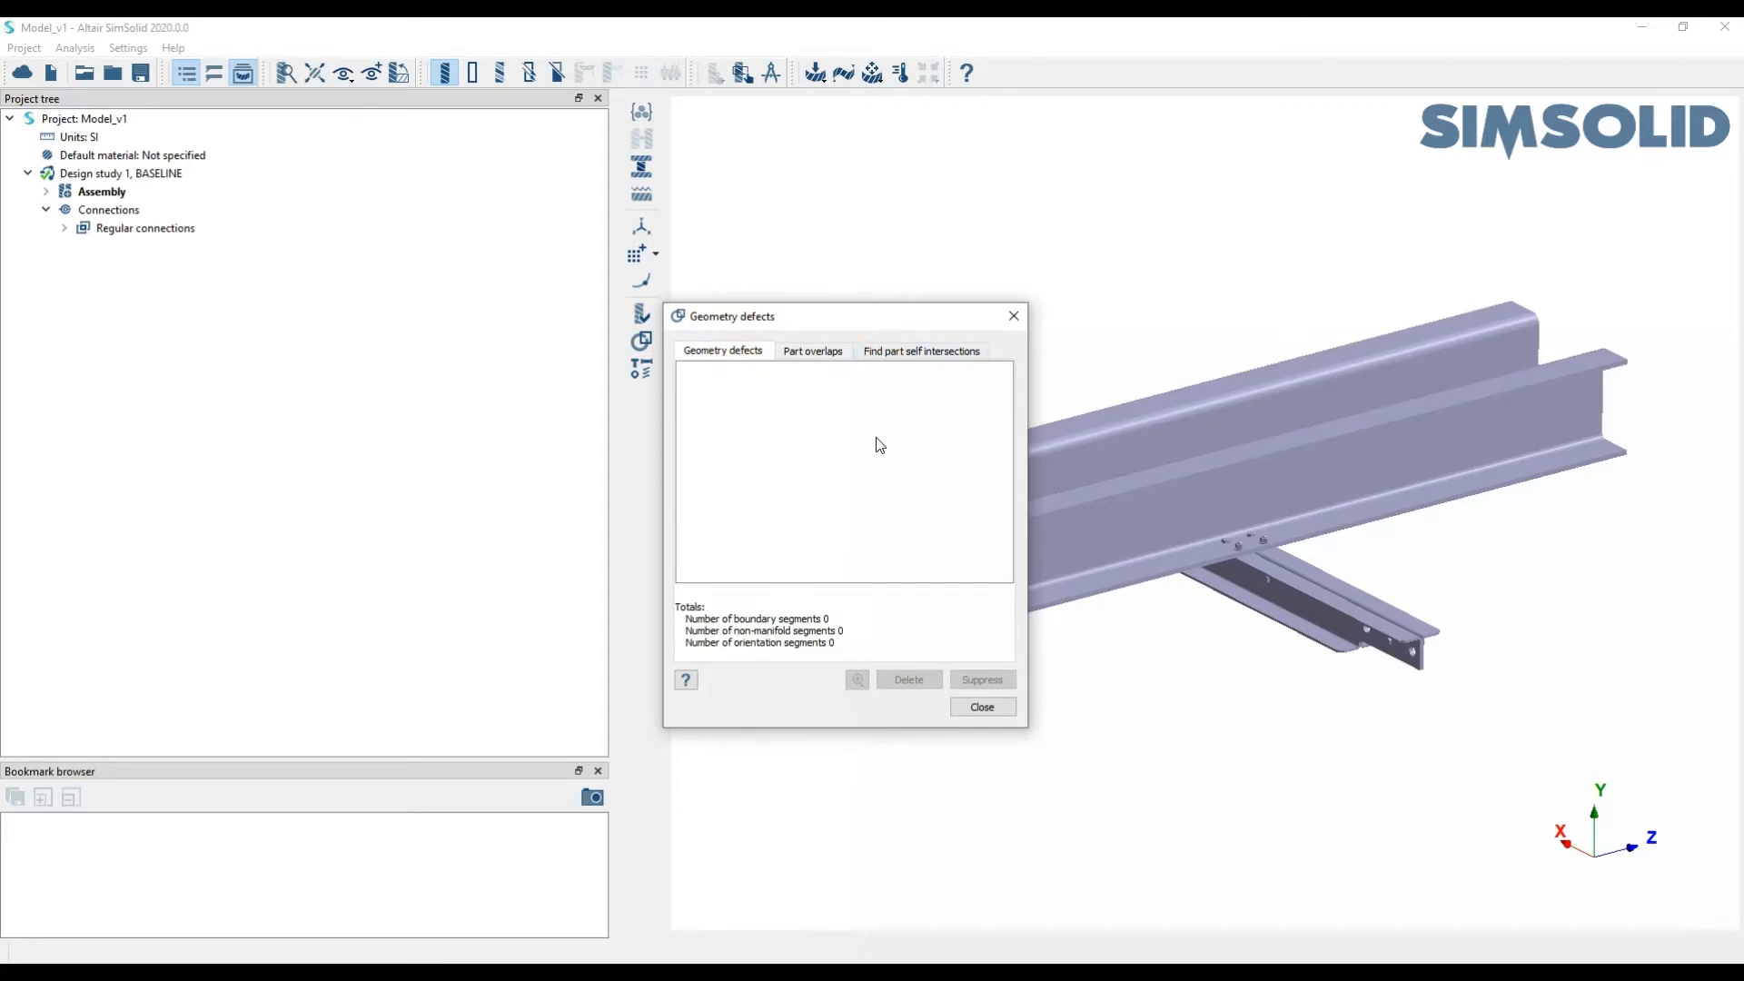
left_click(998, 707)
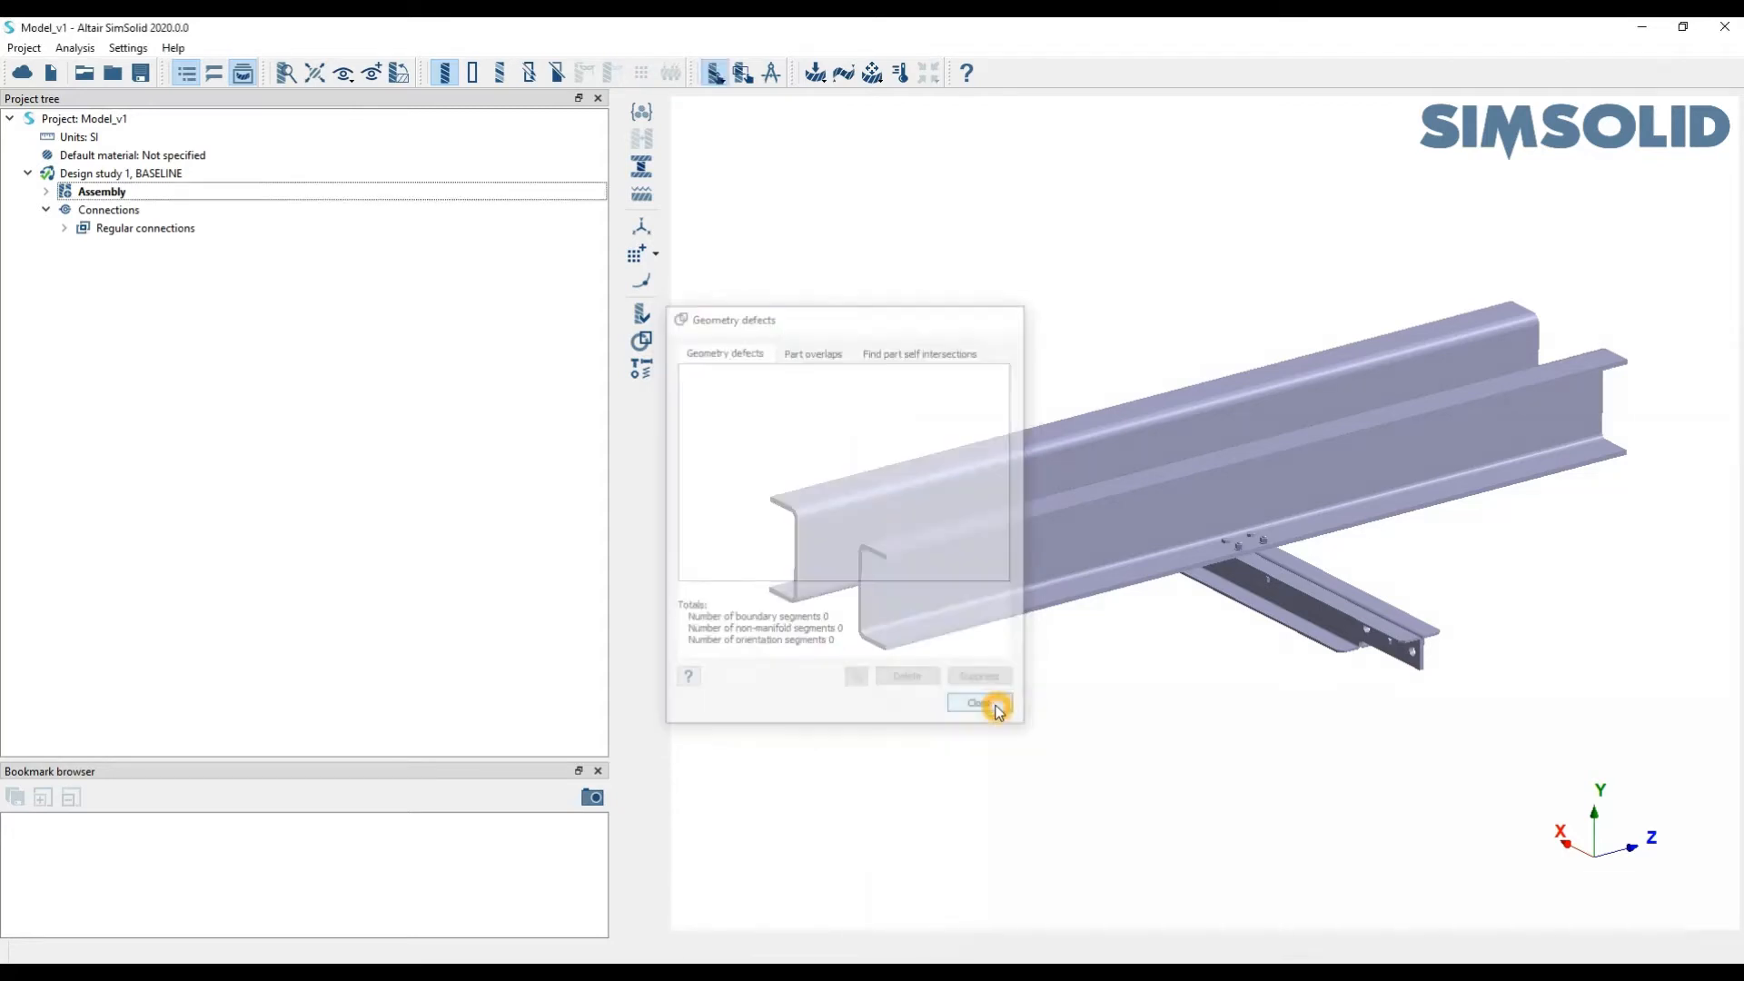
Review the groups of similar parts, examining the members of the washer and hex bolt groups
left_click(641, 368)
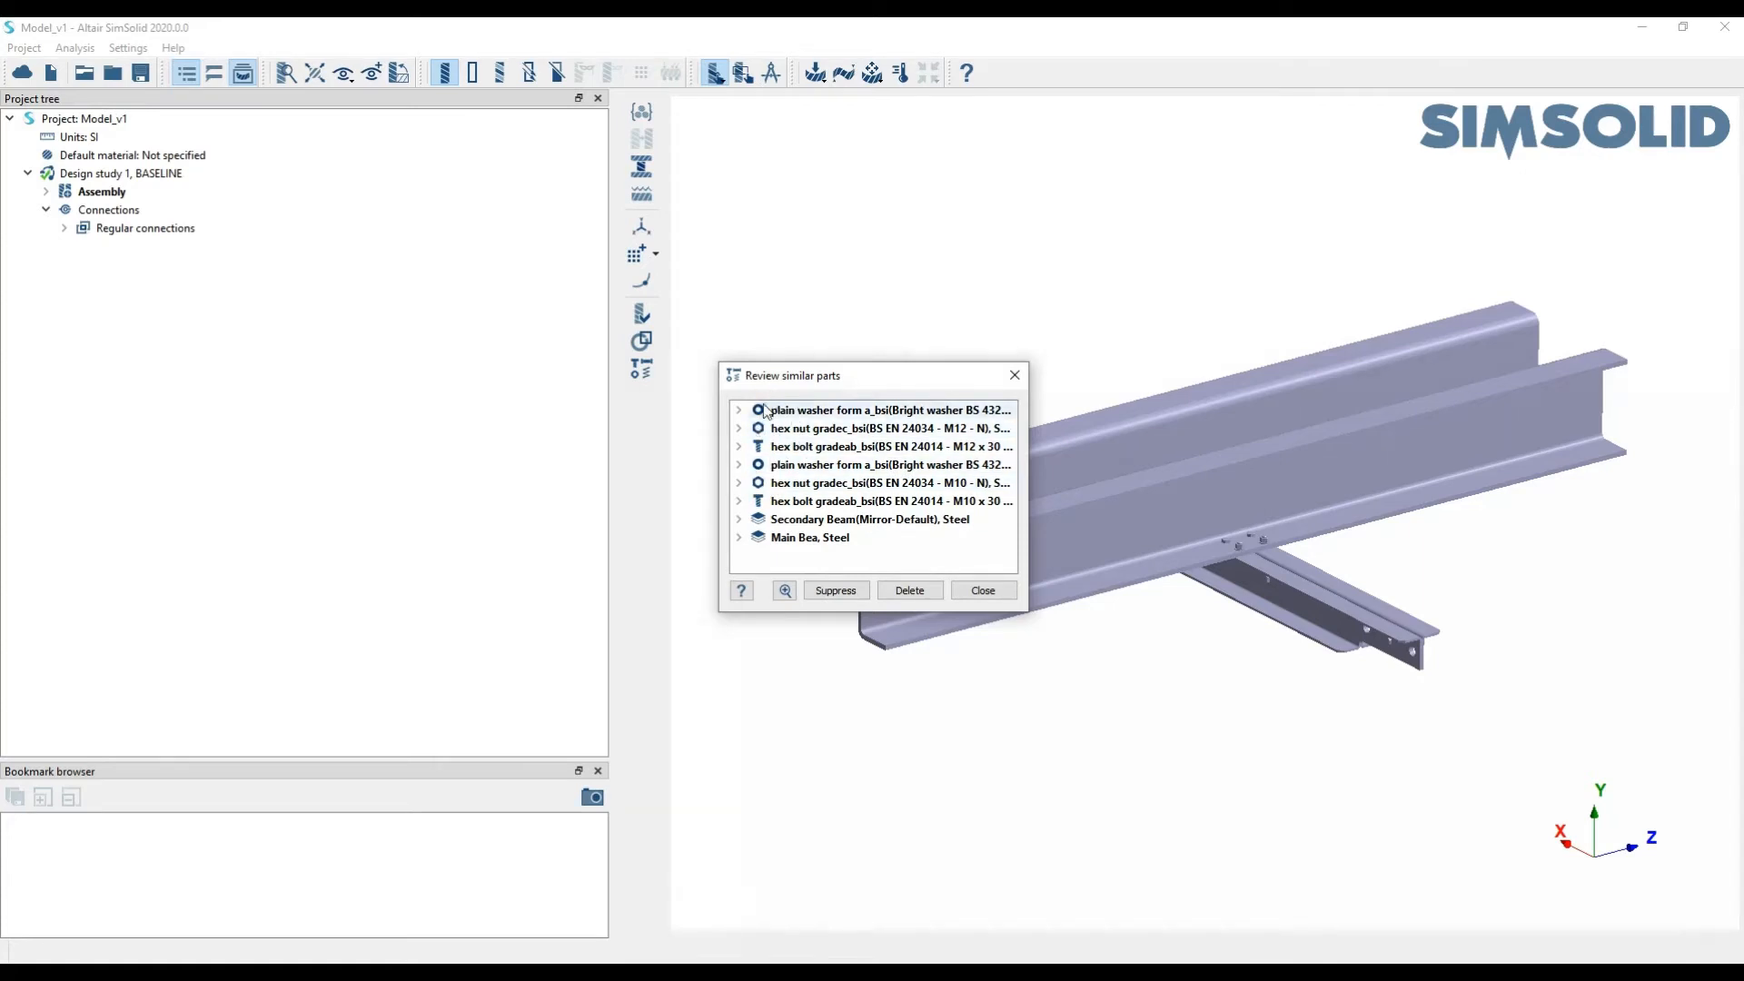
left_click(736, 409)
left_click(739, 412)
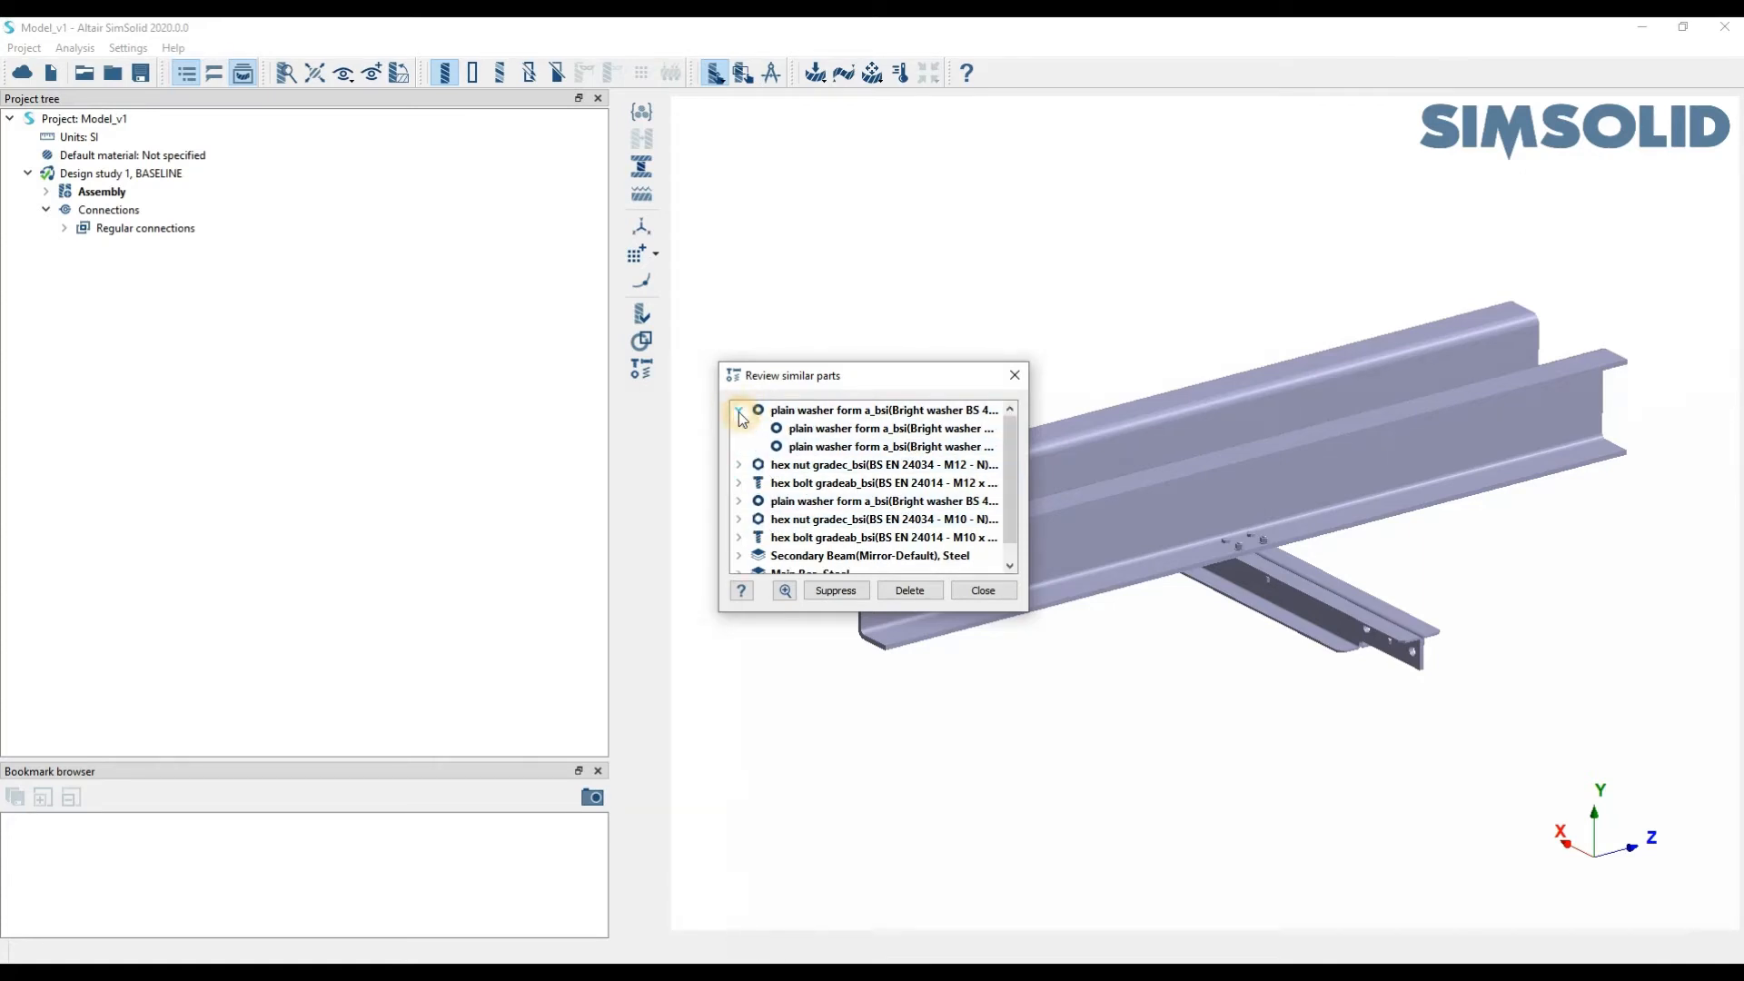
left_click(739, 412)
left_click(738, 445)
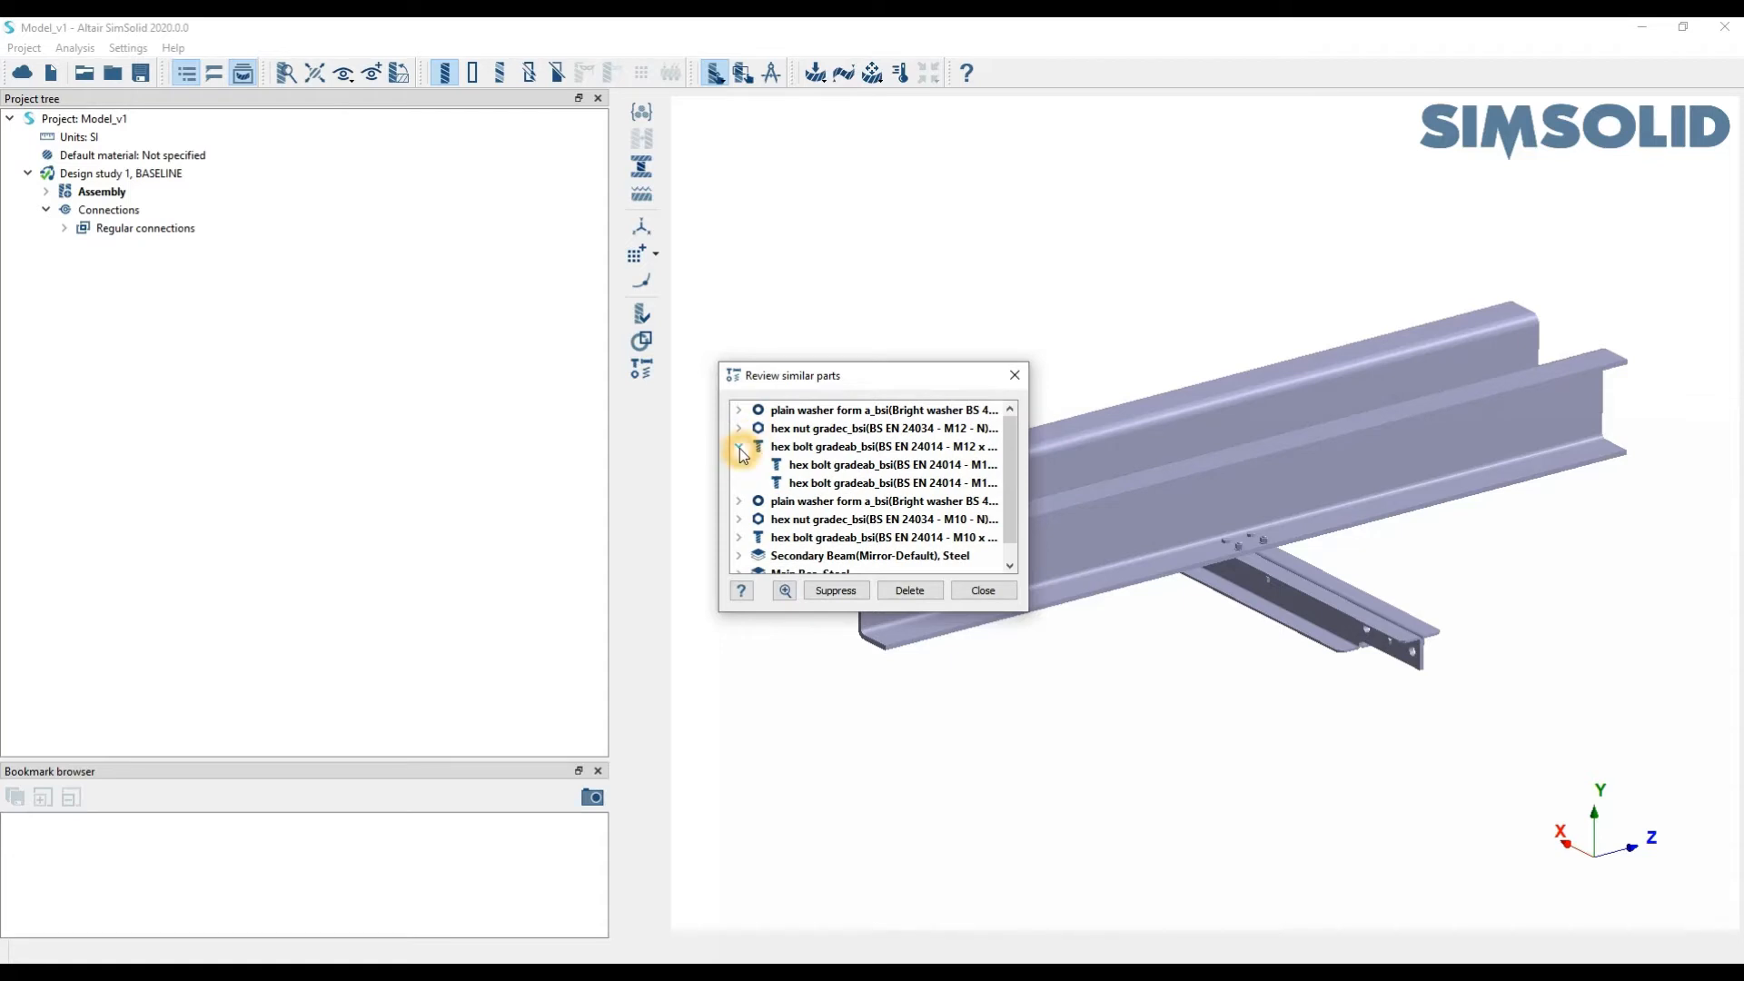
left_click(738, 446)
left_click(739, 500)
scroll(862, 500, "down", 2)
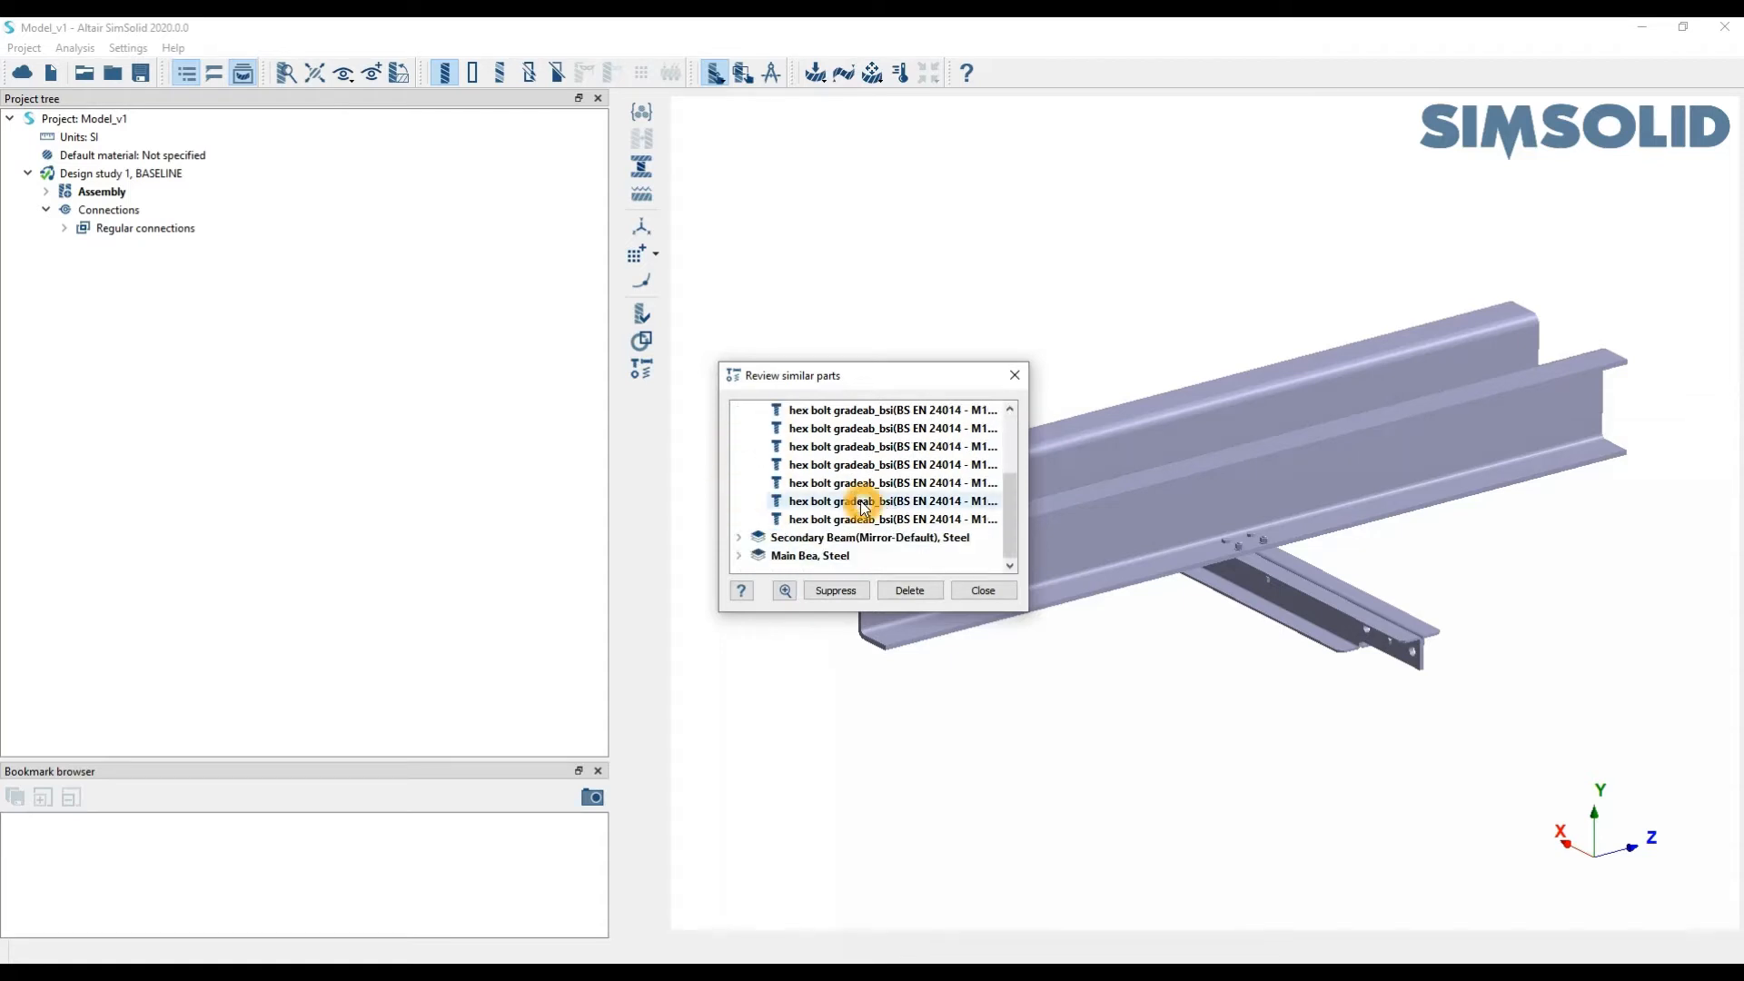
scroll(860, 501, "up", 2)
left_click(739, 501)
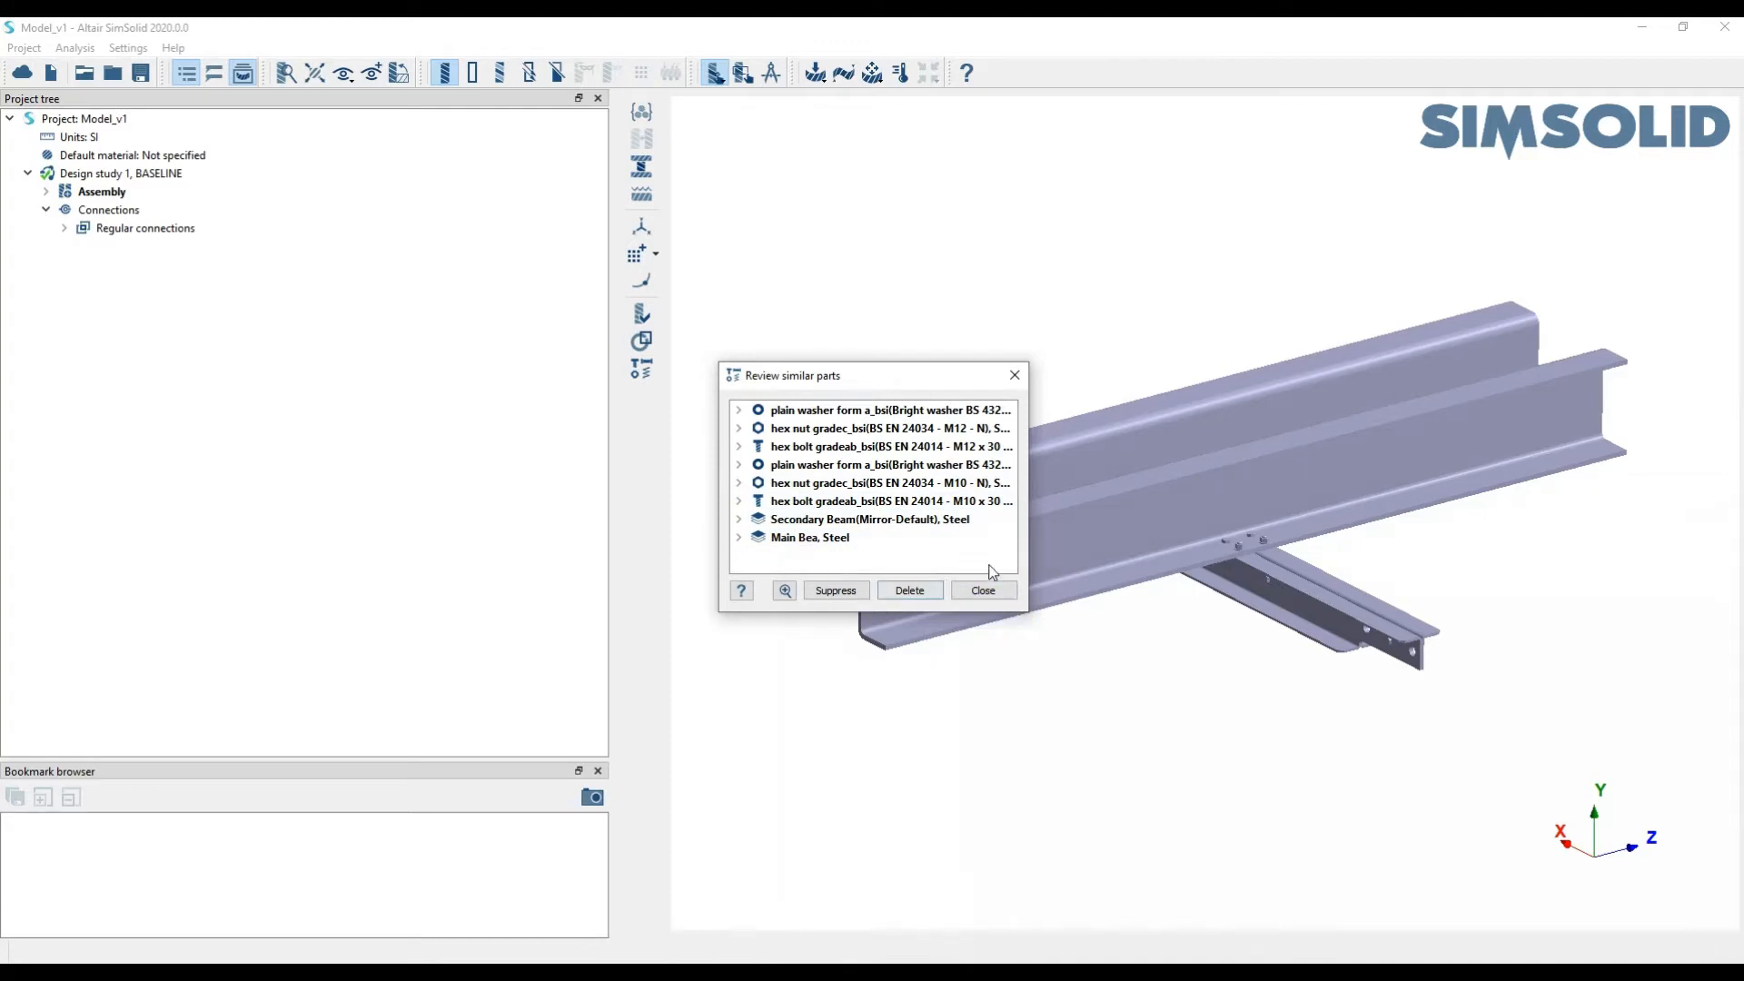
left_click(1014, 376)
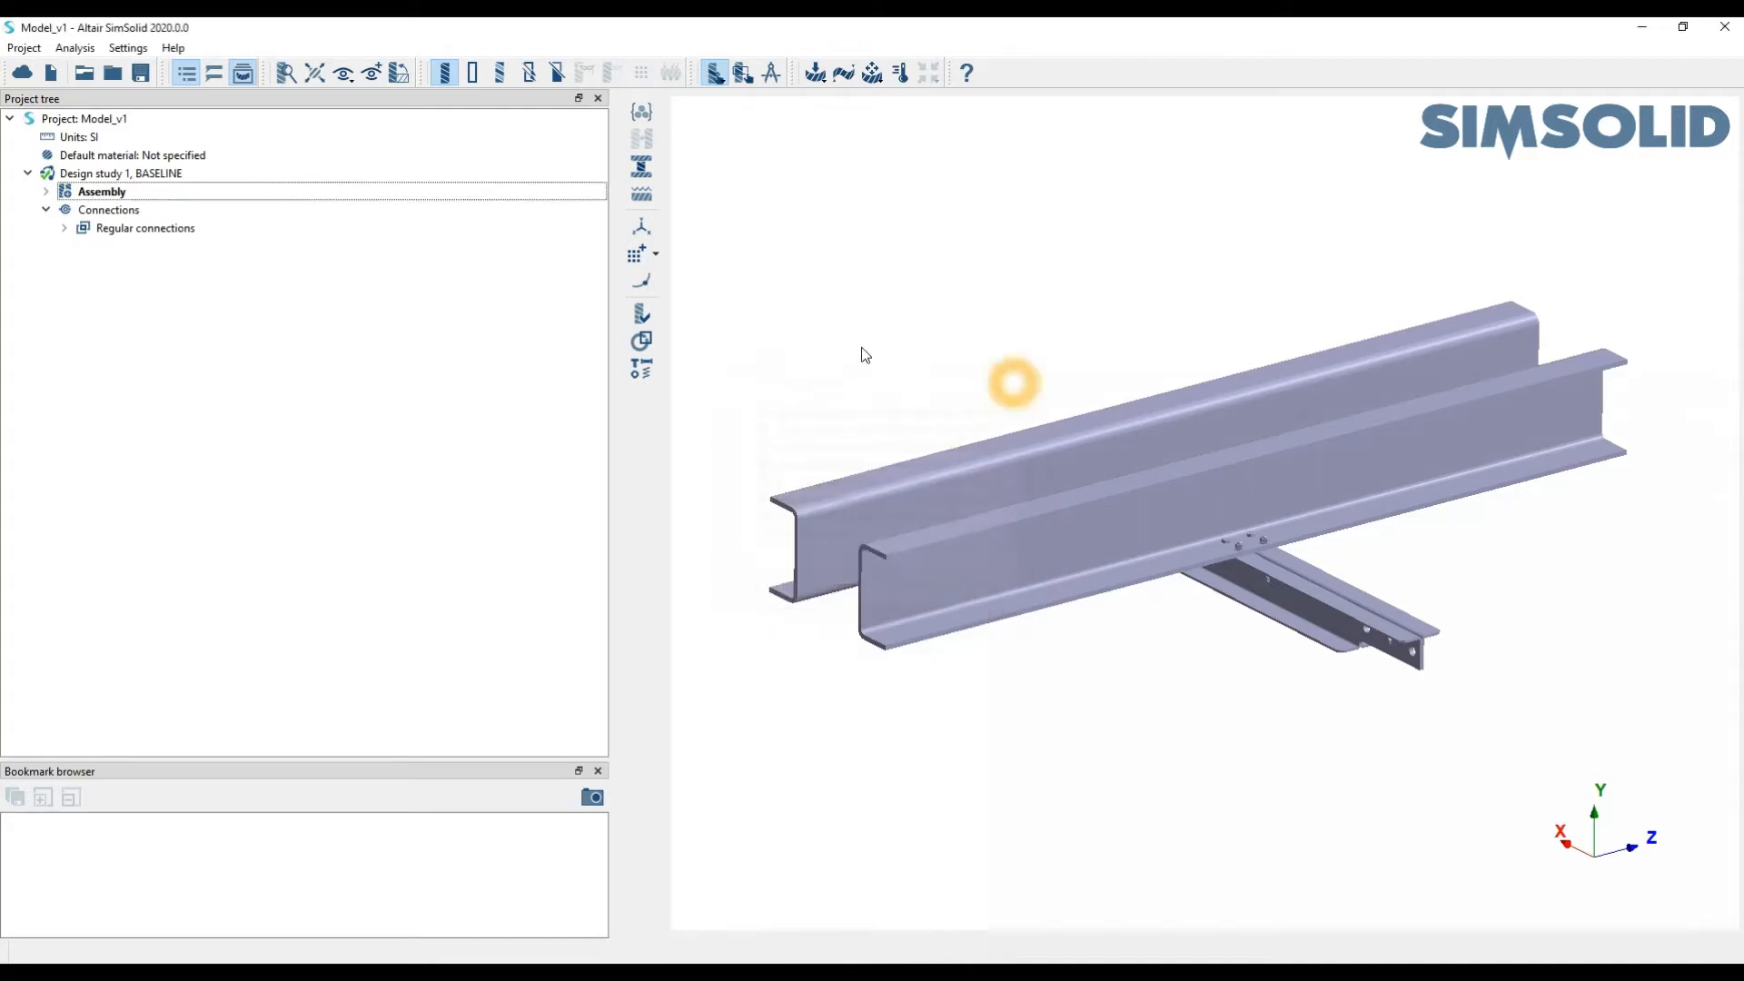
Examine the automatic connection options for the assembly's connections, including gap and penetration tolerances, and leave without applying them
left_click(146, 212)
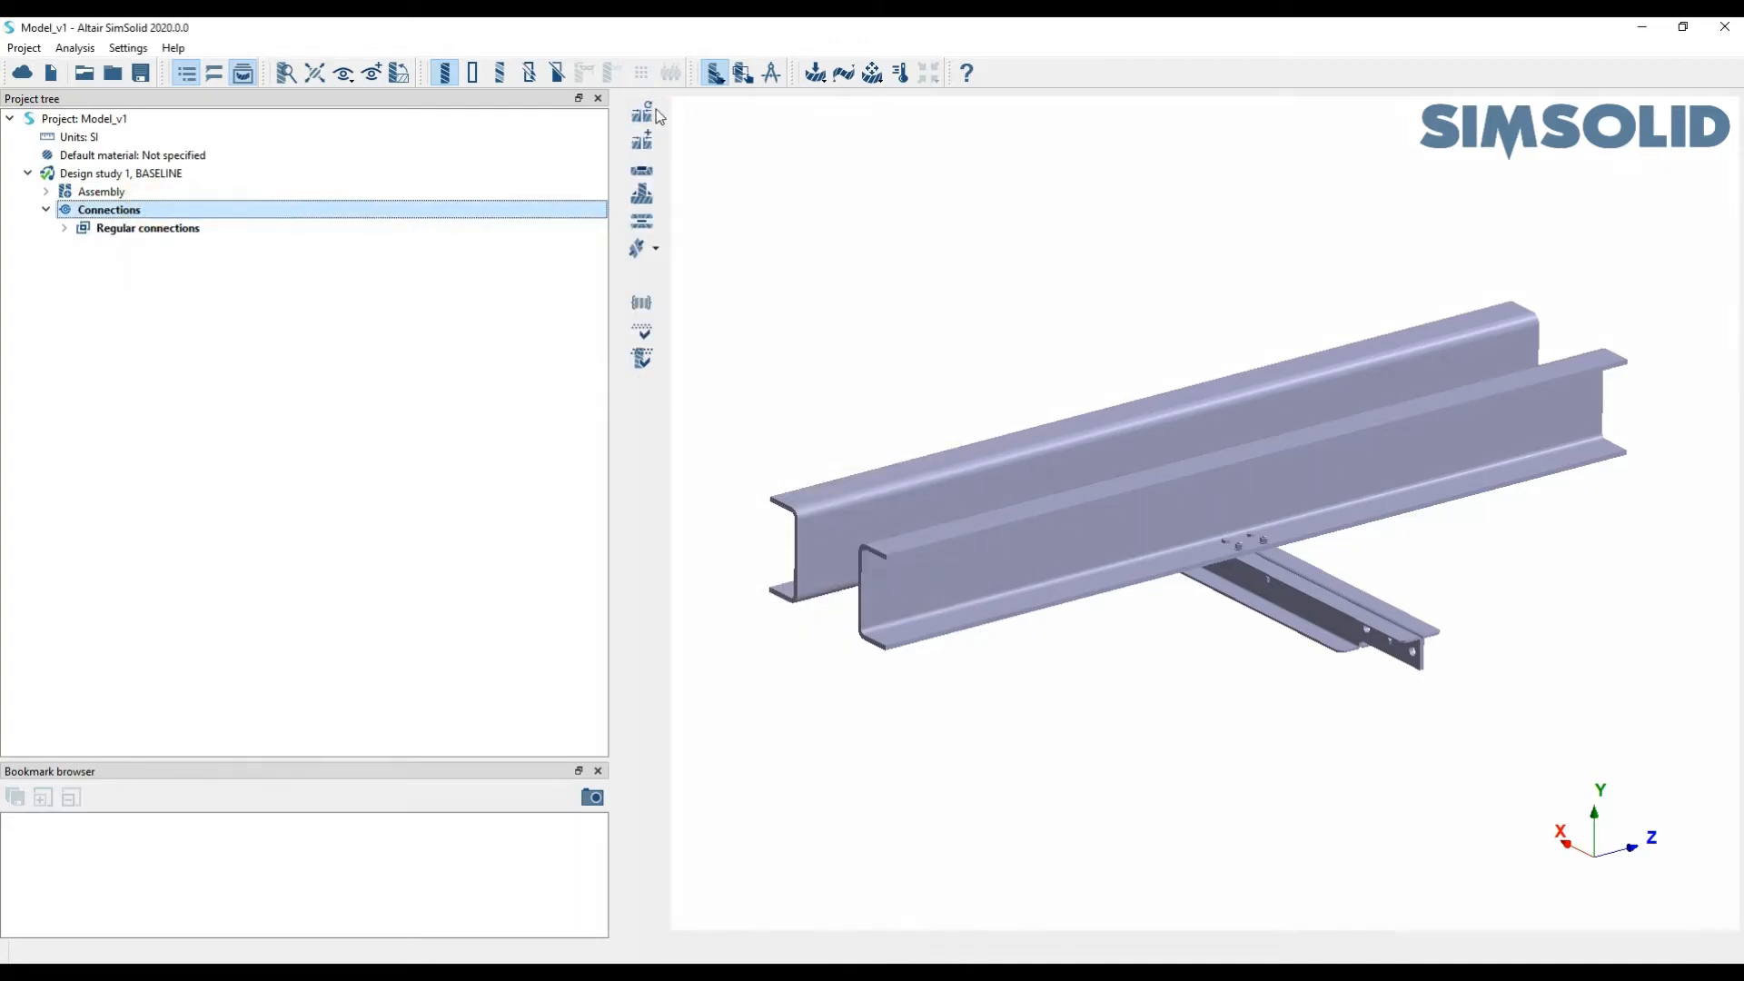
left_click(624, 329)
left_click(642, 112)
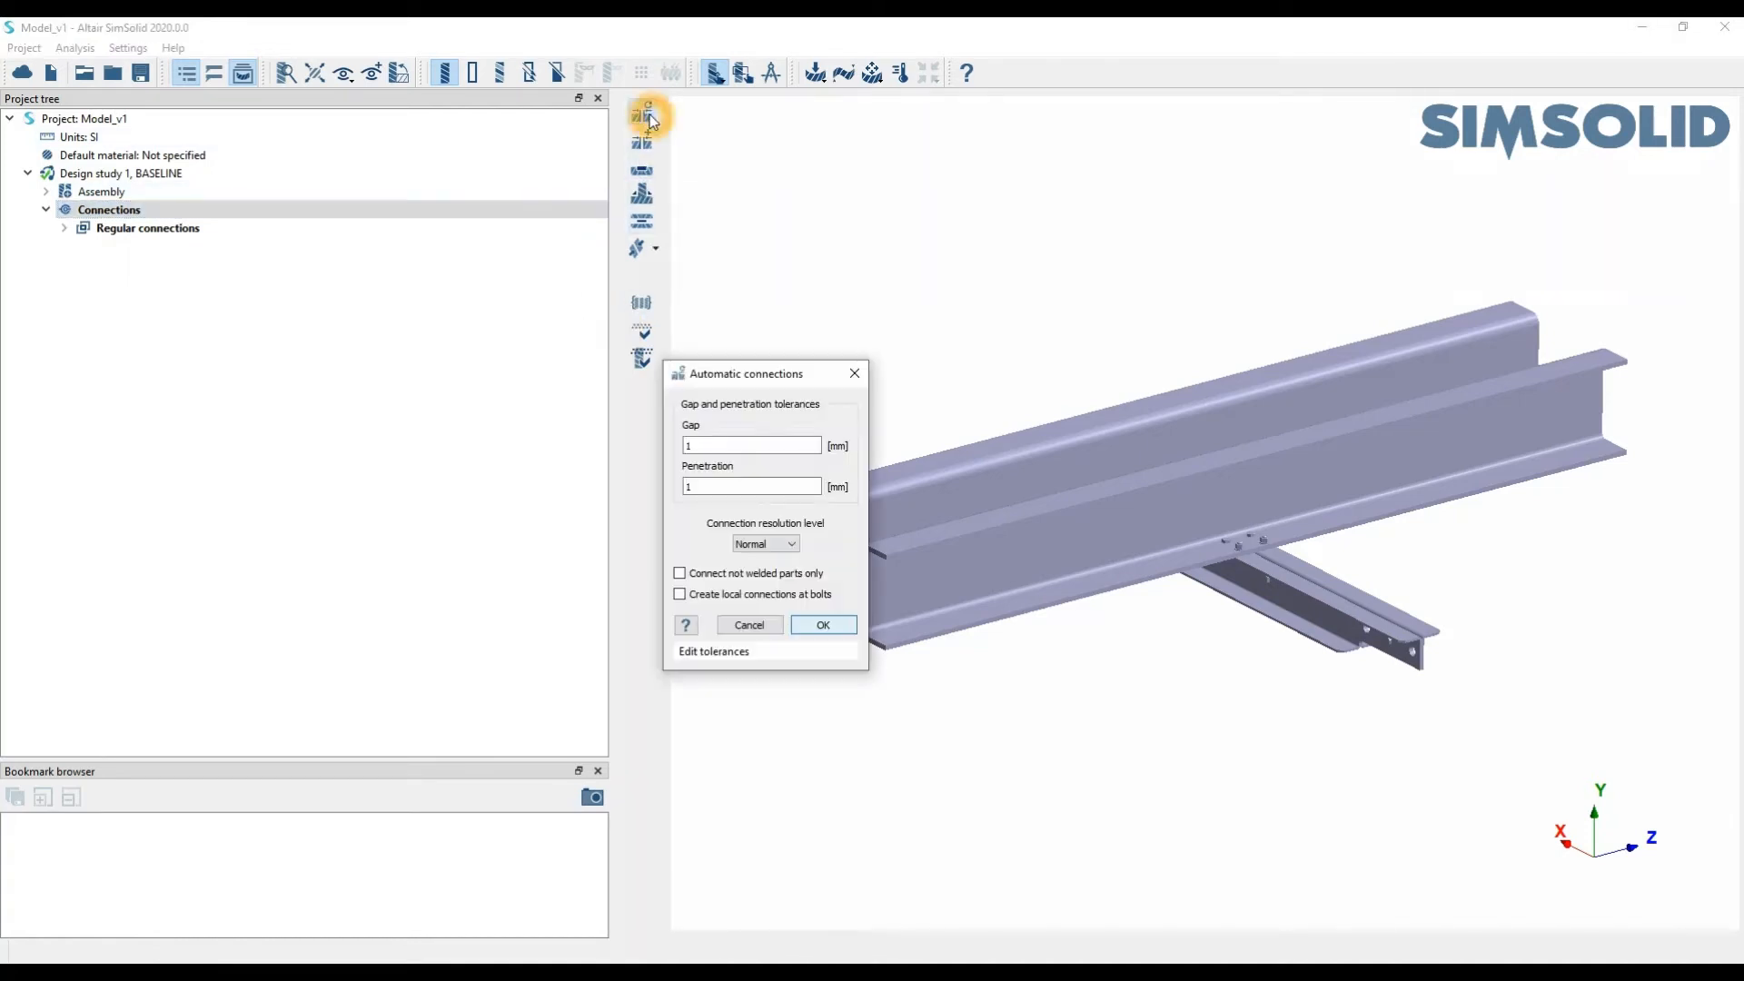
left_click_drag(790, 375, 874, 336)
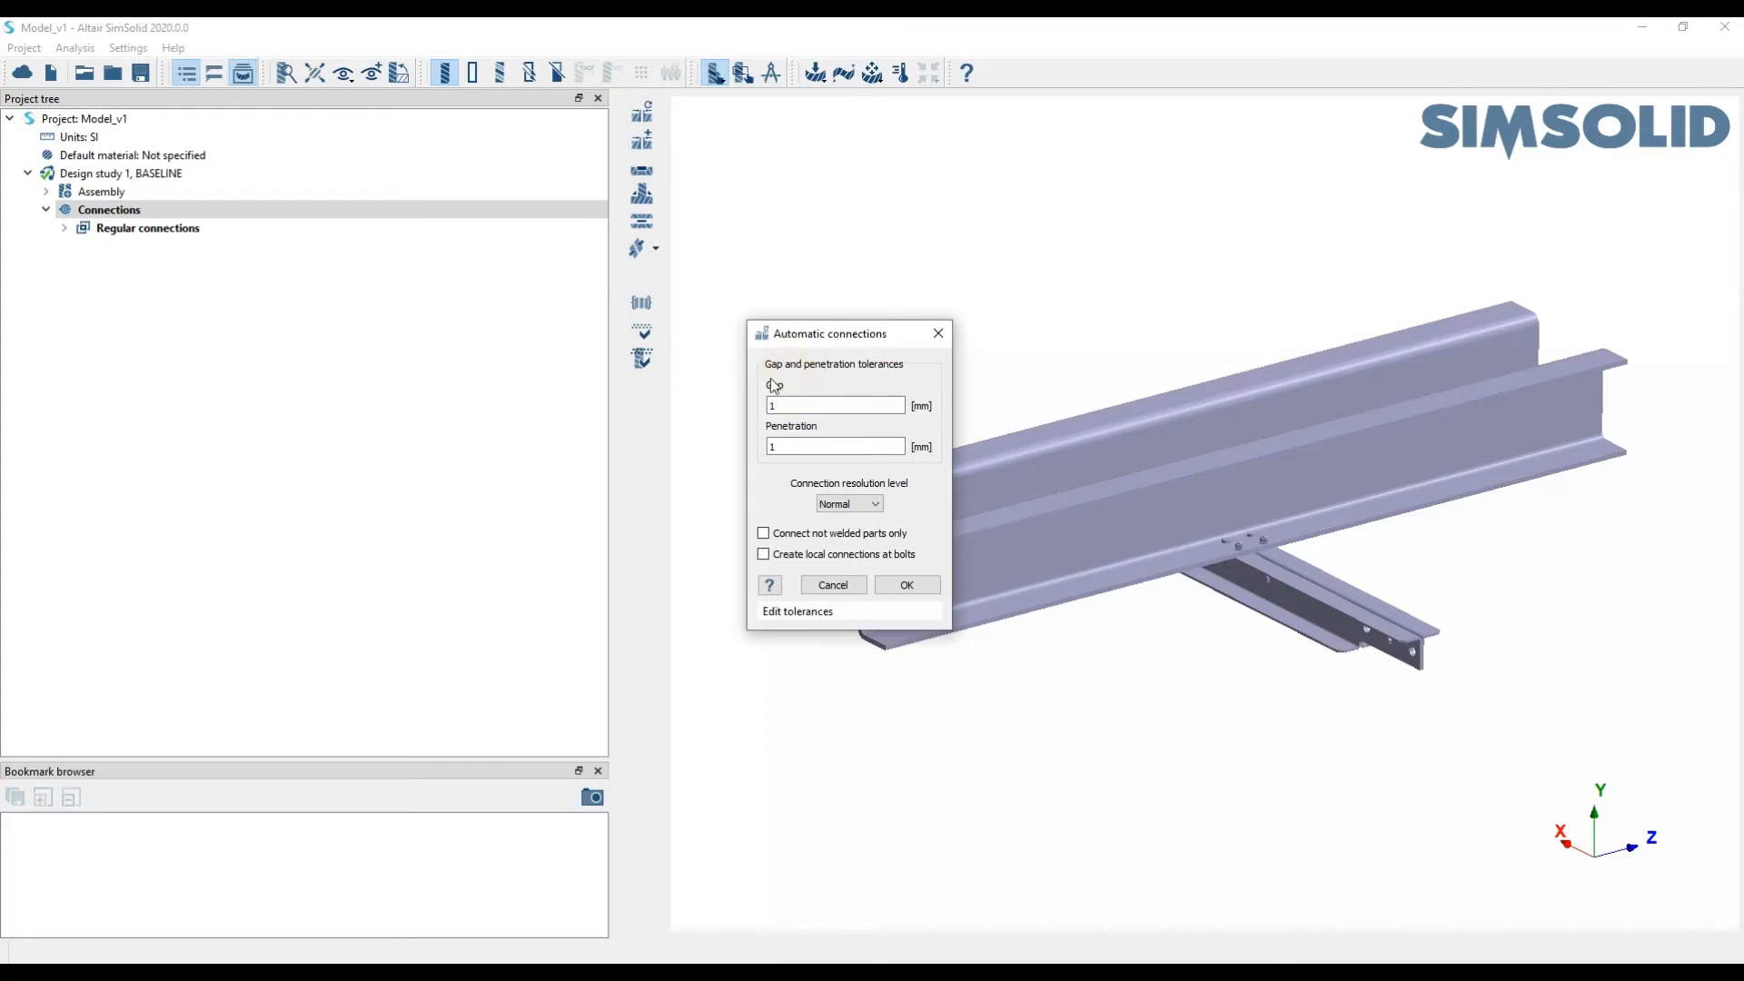
left_click(828, 378)
left_click(824, 377)
left_click(820, 376)
left_click(645, 114)
left_click(938, 333)
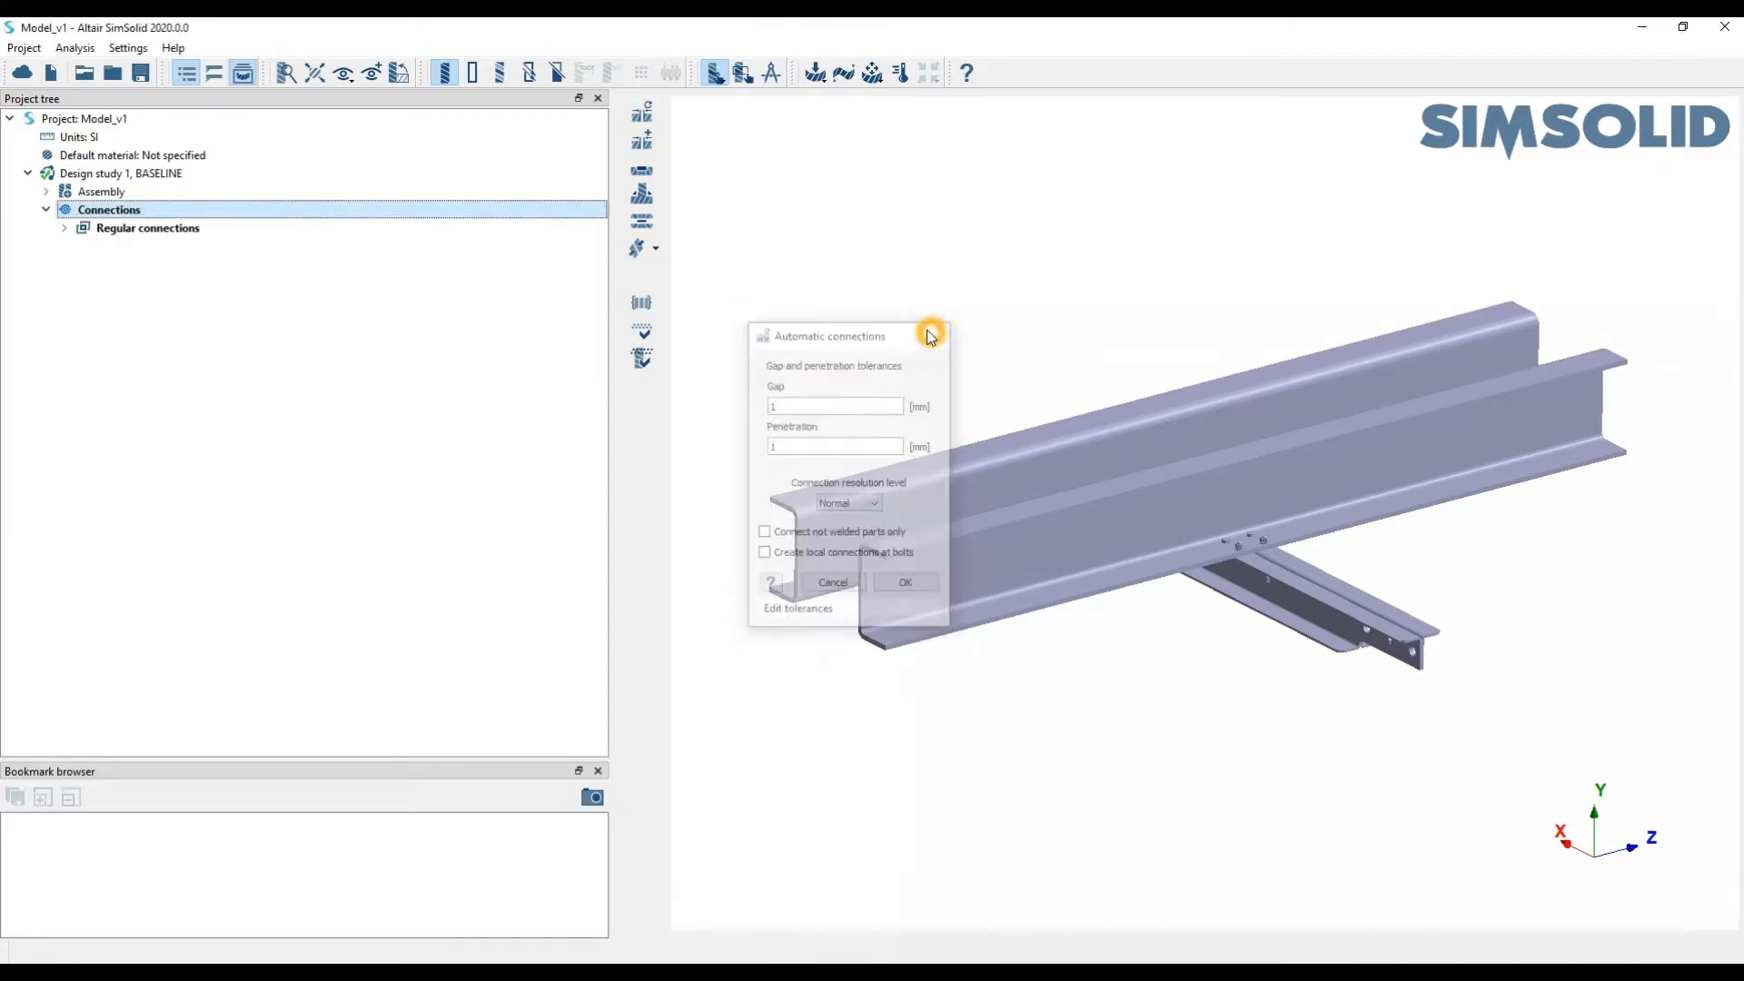
Try a manual master connection with the front main beam as master part and prepare to choose its mate parts
left_click(641, 140)
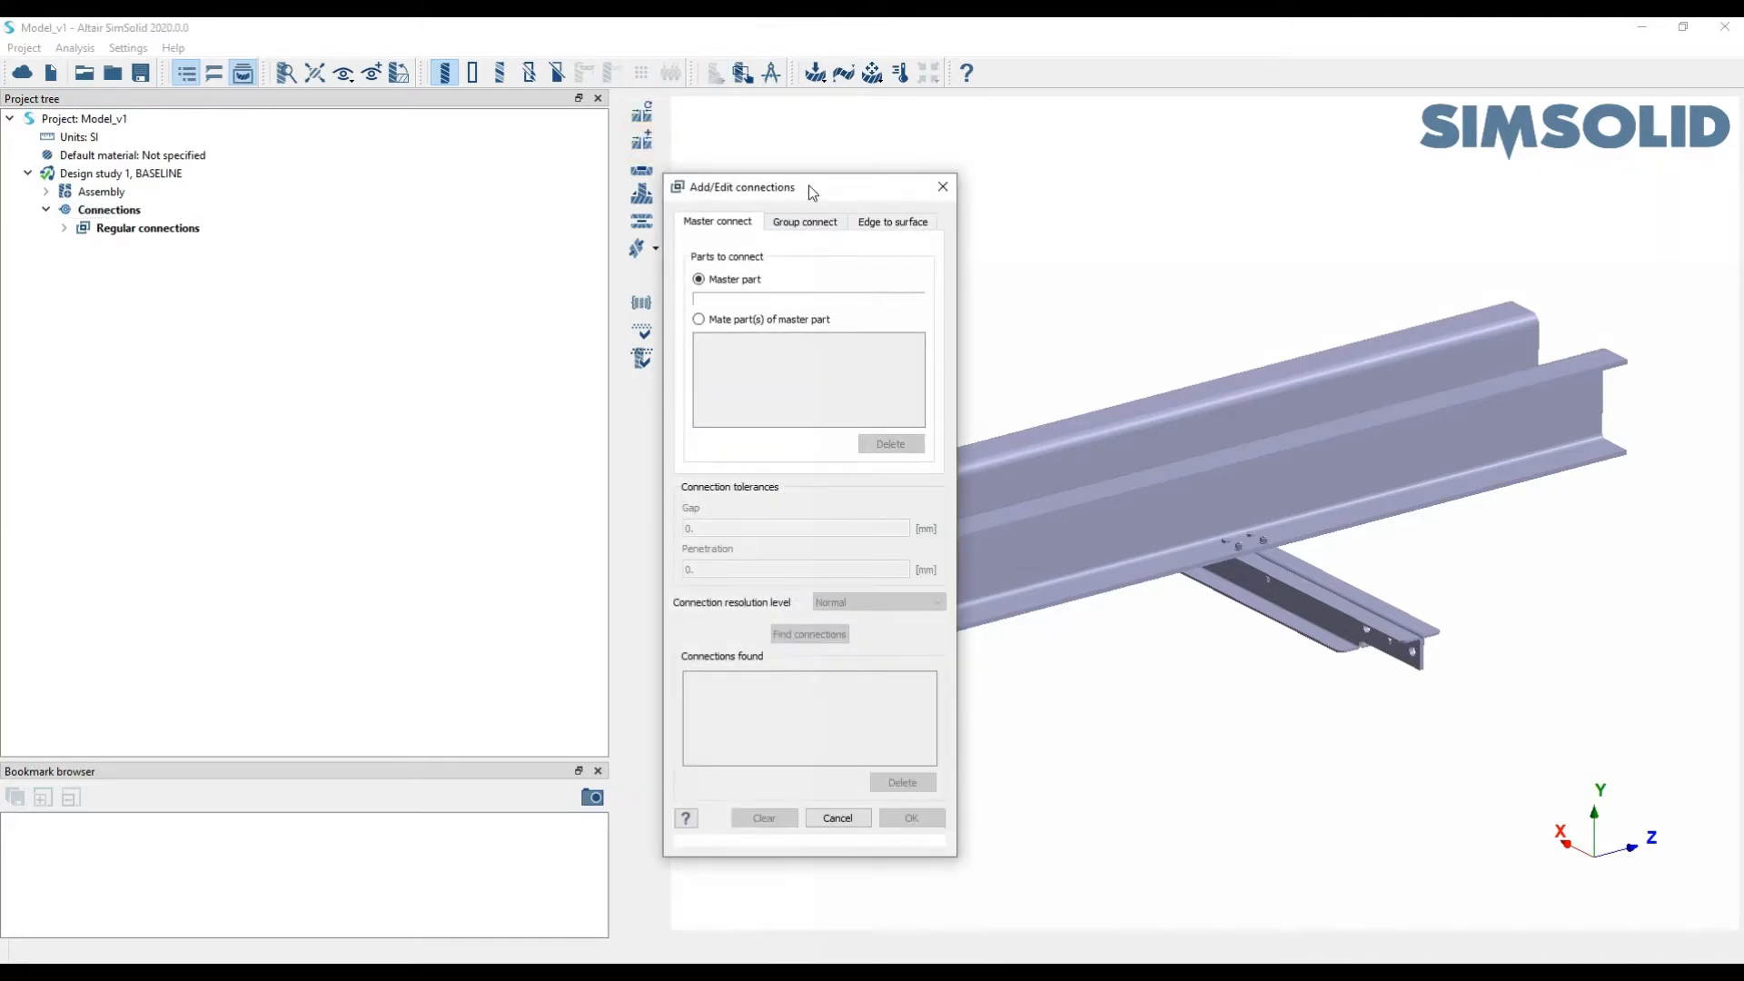
left_click_drag(811, 192, 855, 194)
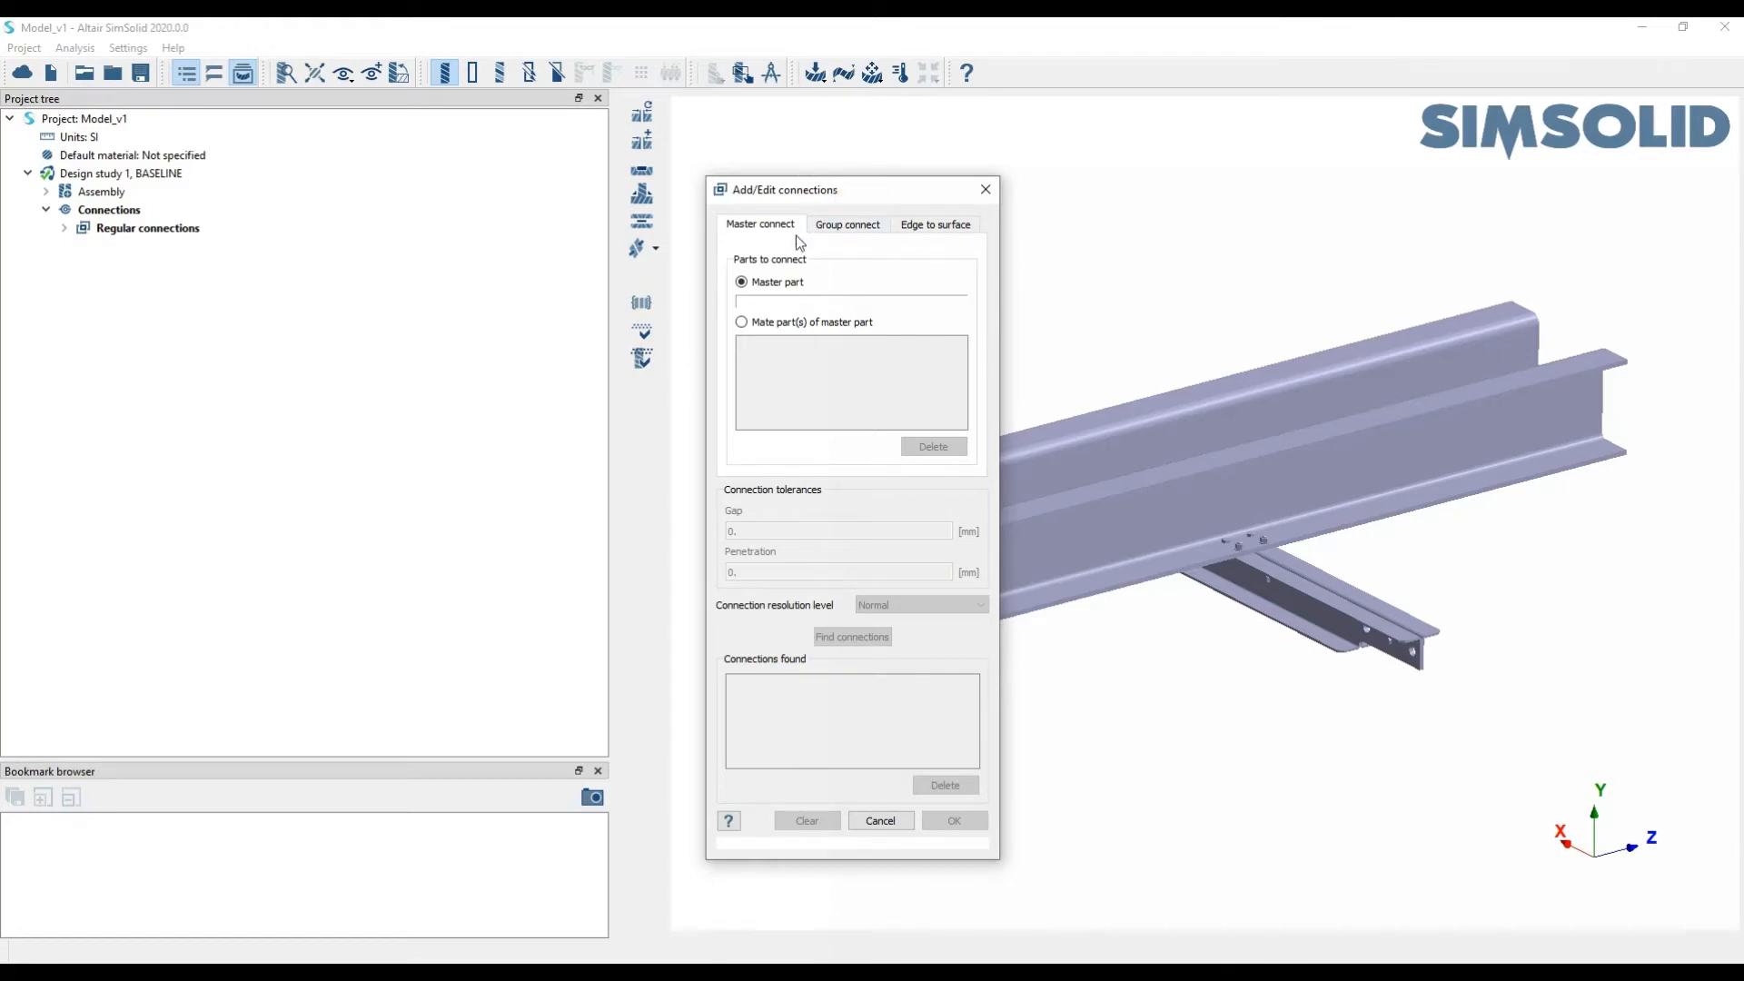
left_click(765, 237)
left_click(765, 237)
left_click(1392, 461)
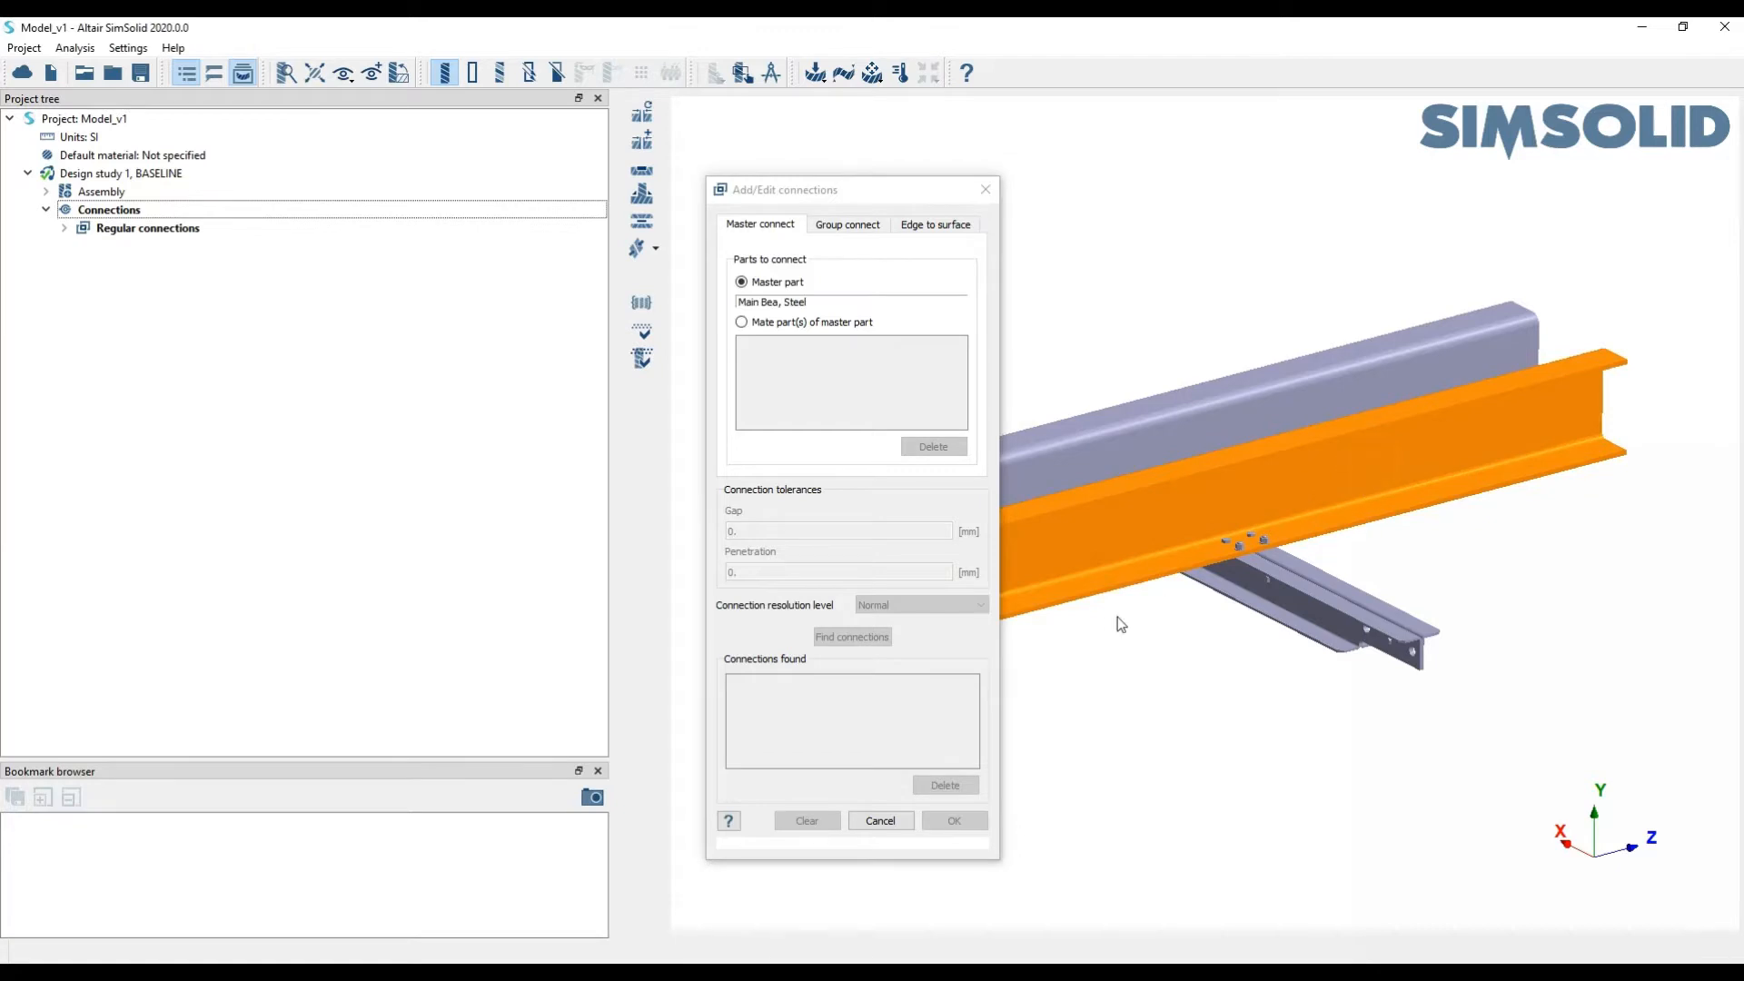
left_click(822, 355)
left_click(754, 323)
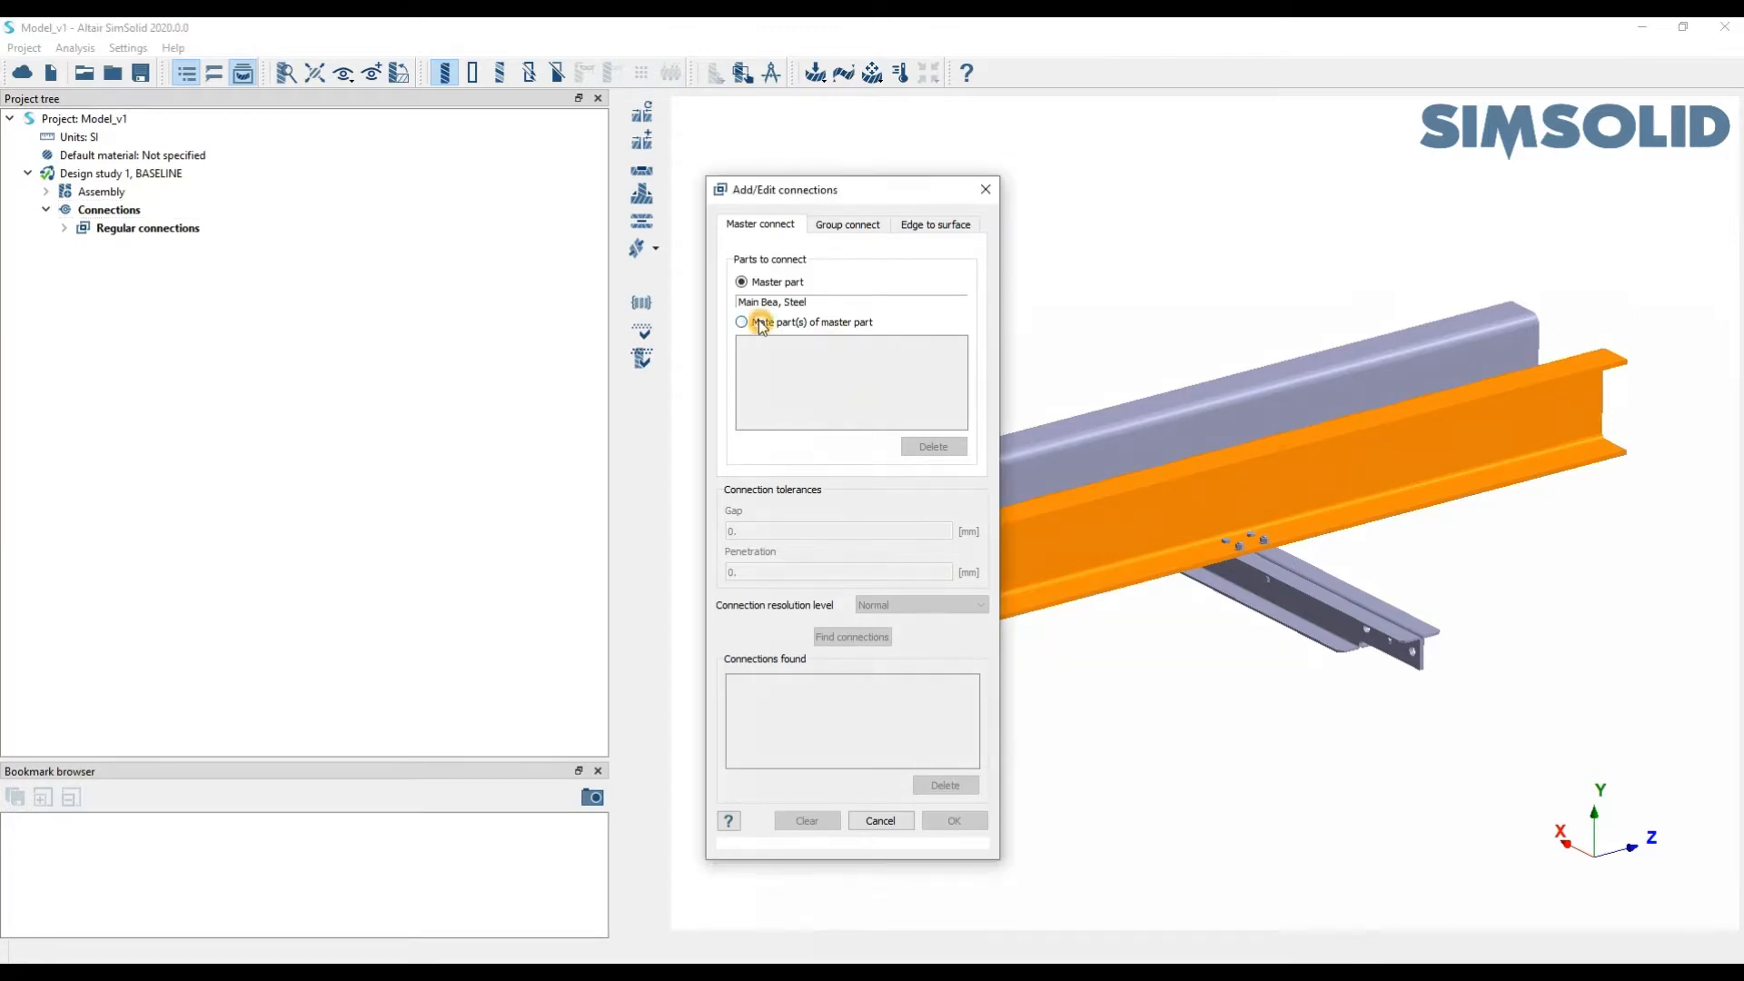
scroll(1206, 556, "up", 5)
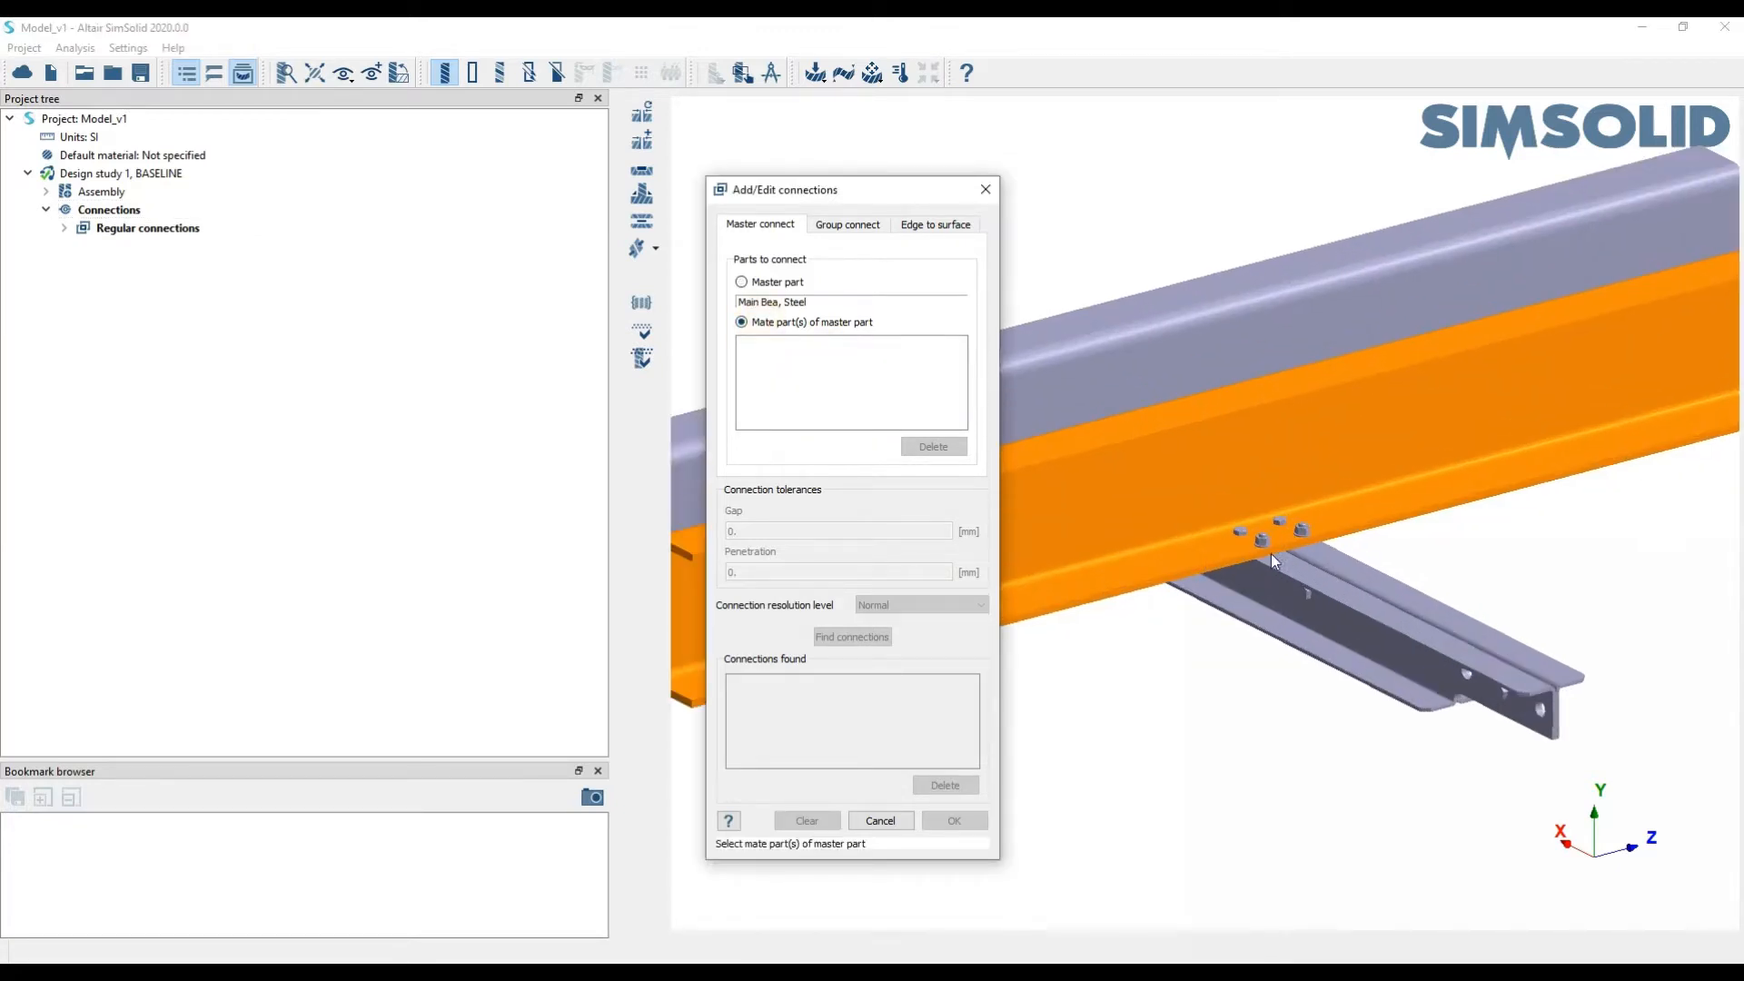
scroll(1272, 553, "down", 5)
Try a group connection between both secondary beams and the front main beam, and close the connection setup without saving
left_click(820, 238)
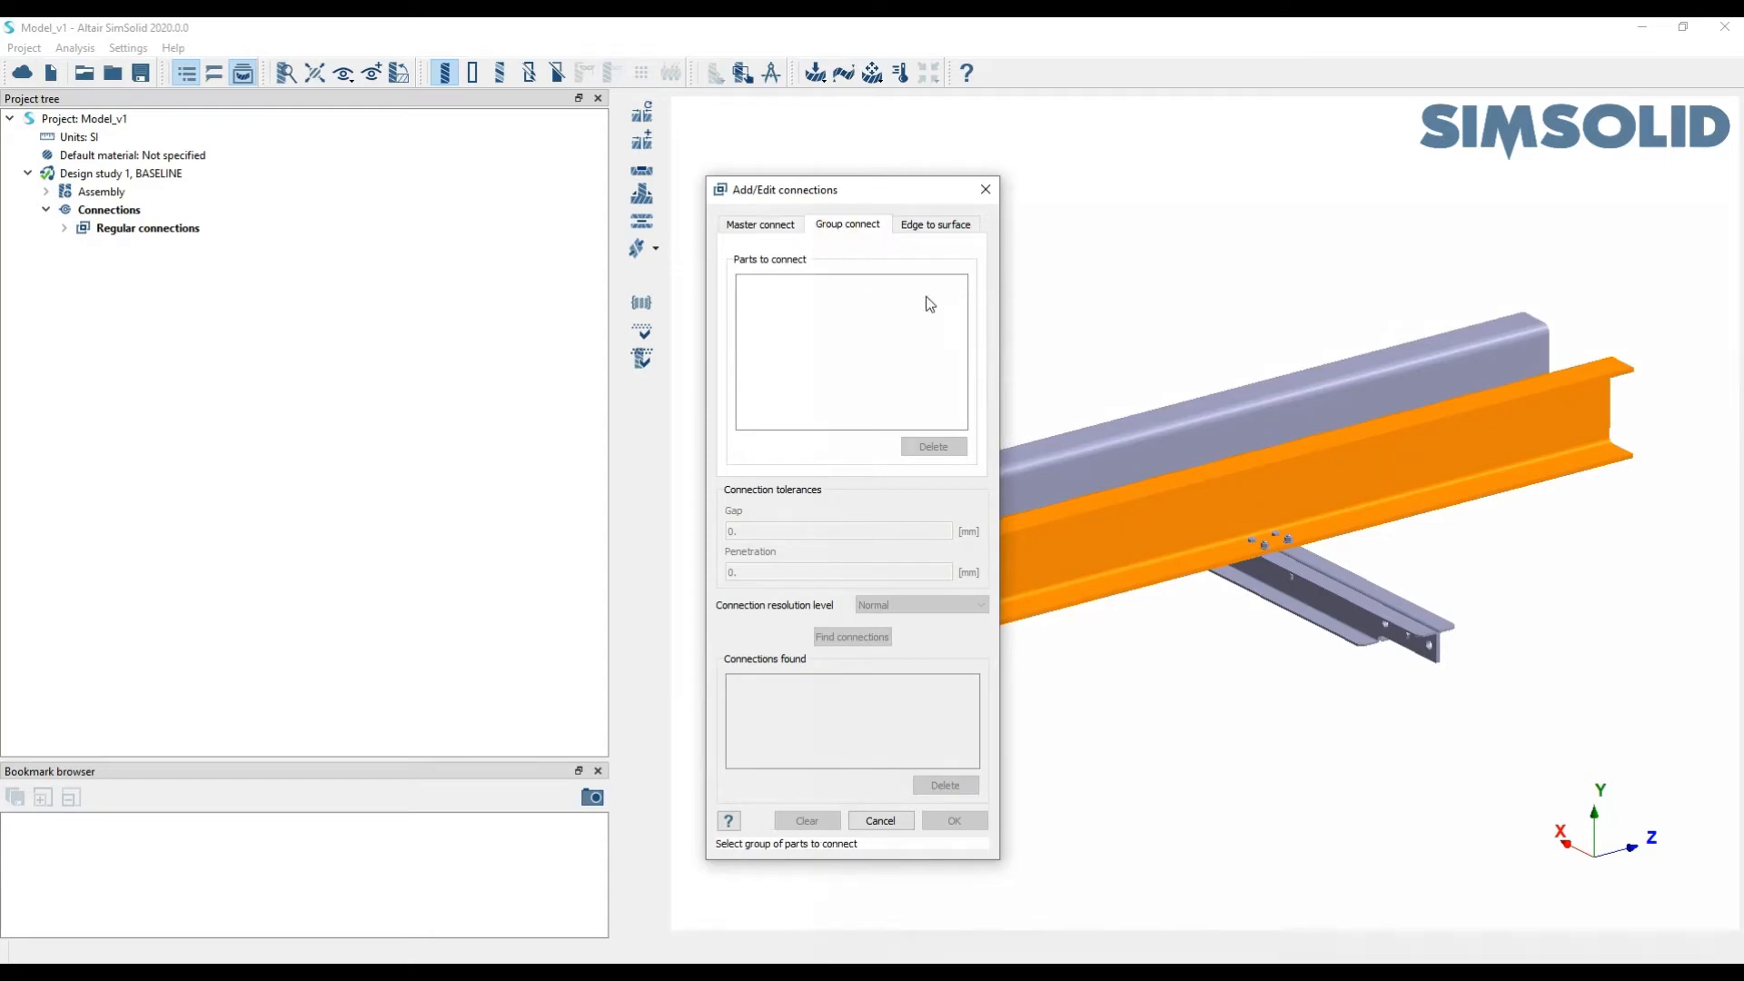
scroll(1277, 514, "up", 1)
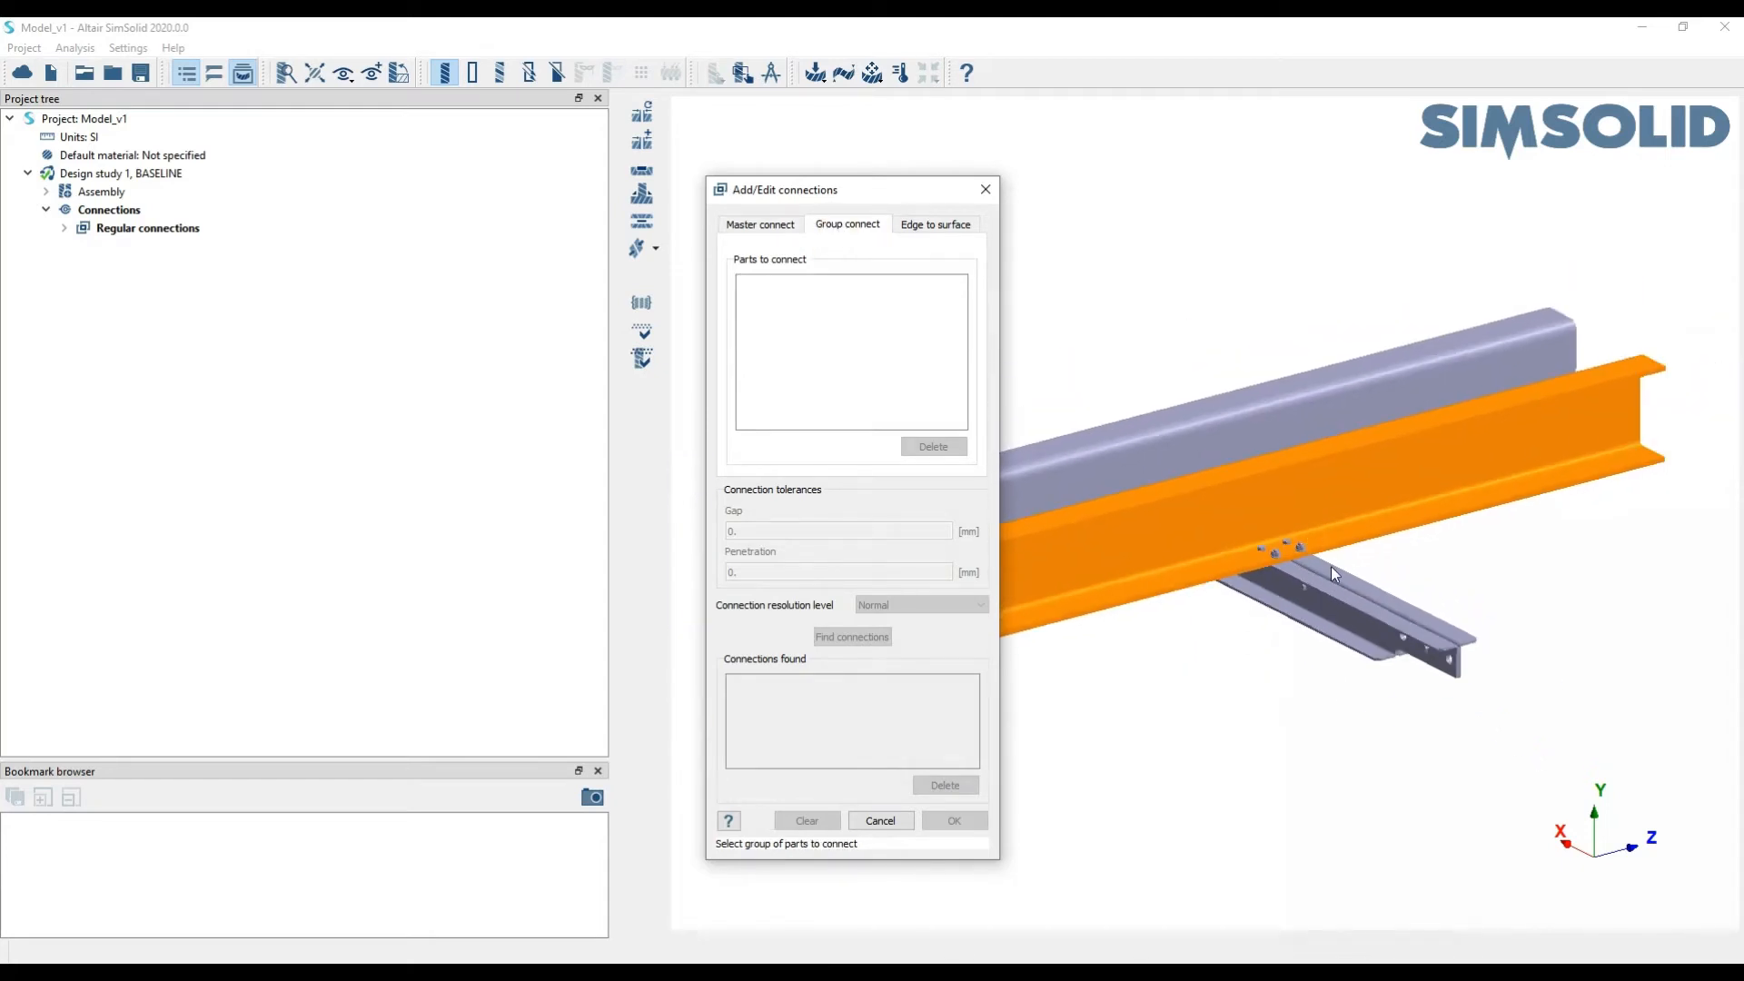
scroll(1276, 526, "up", 2)
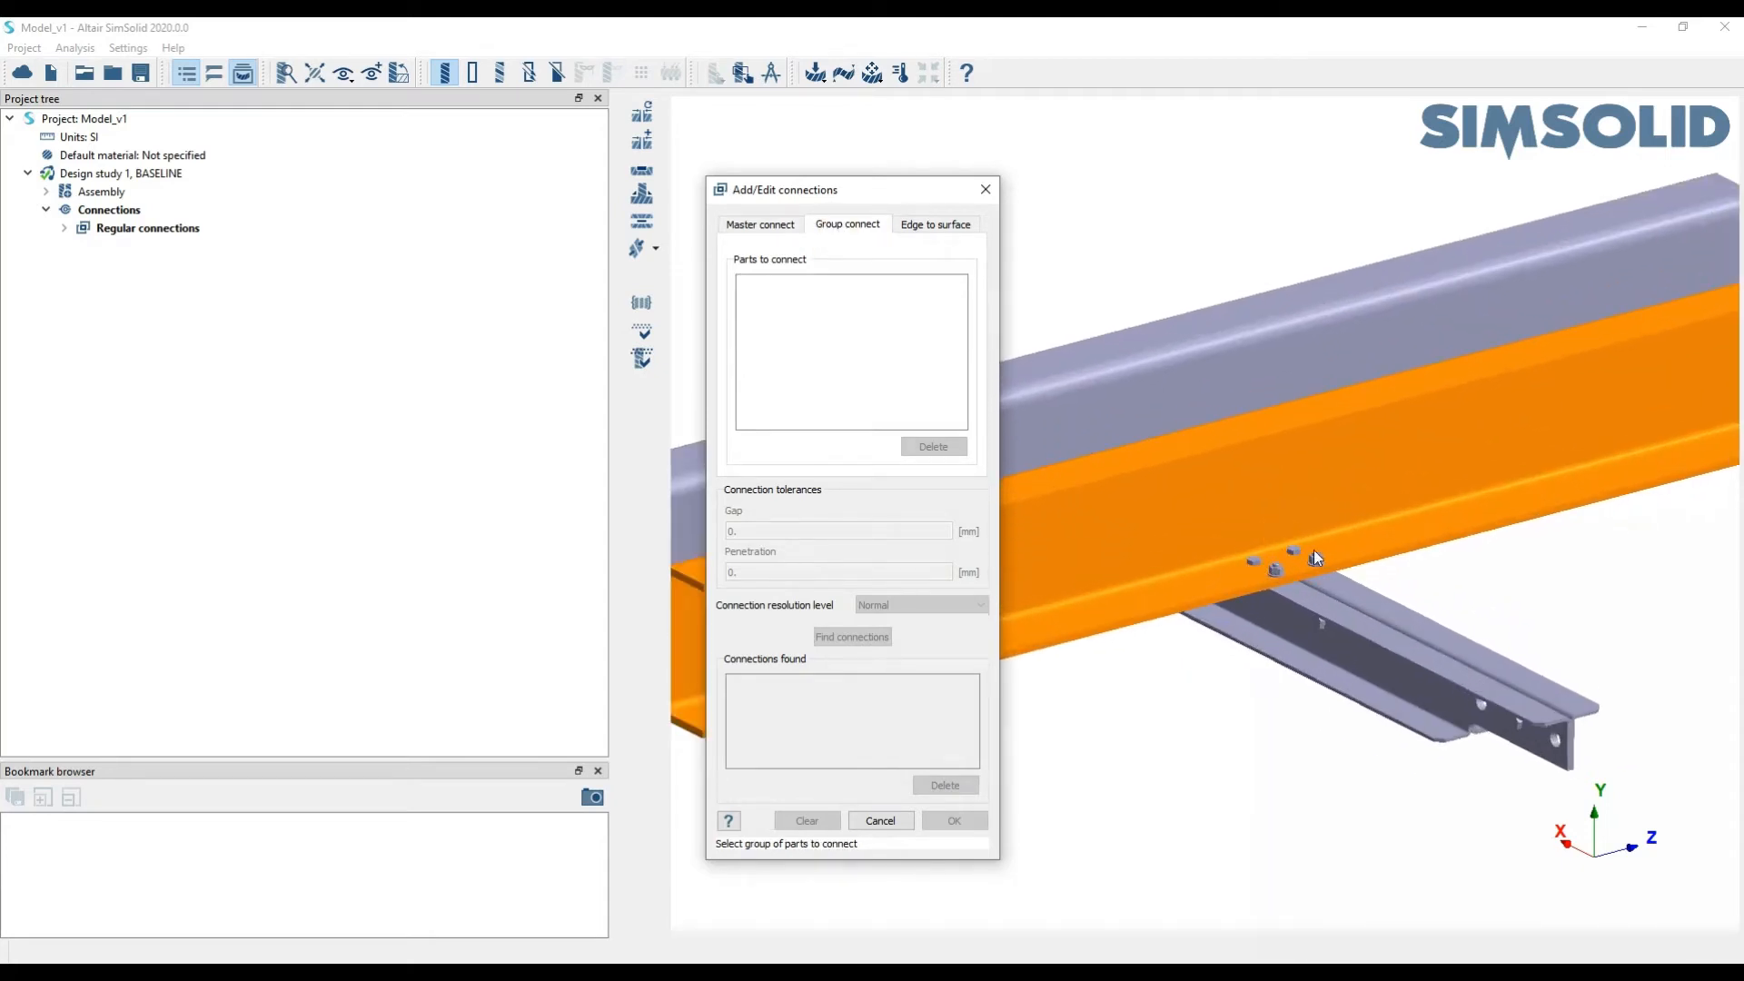
left_click(1335, 598)
left_click(1323, 603)
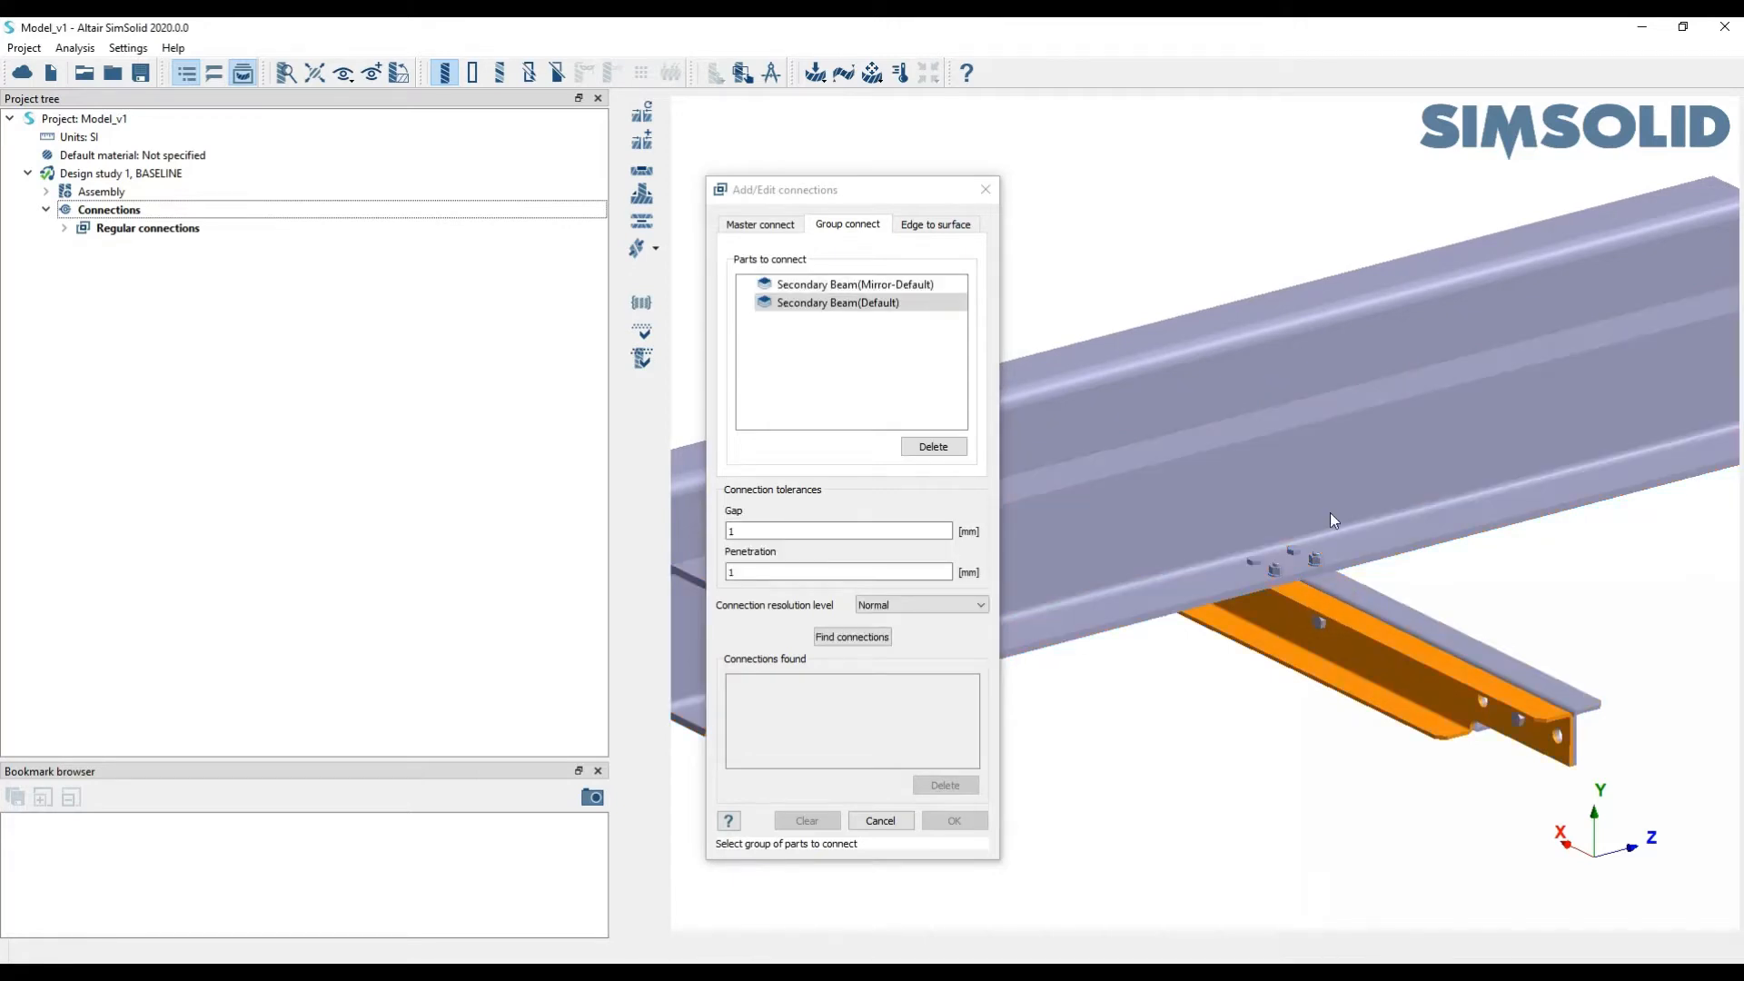
left_click(1317, 472)
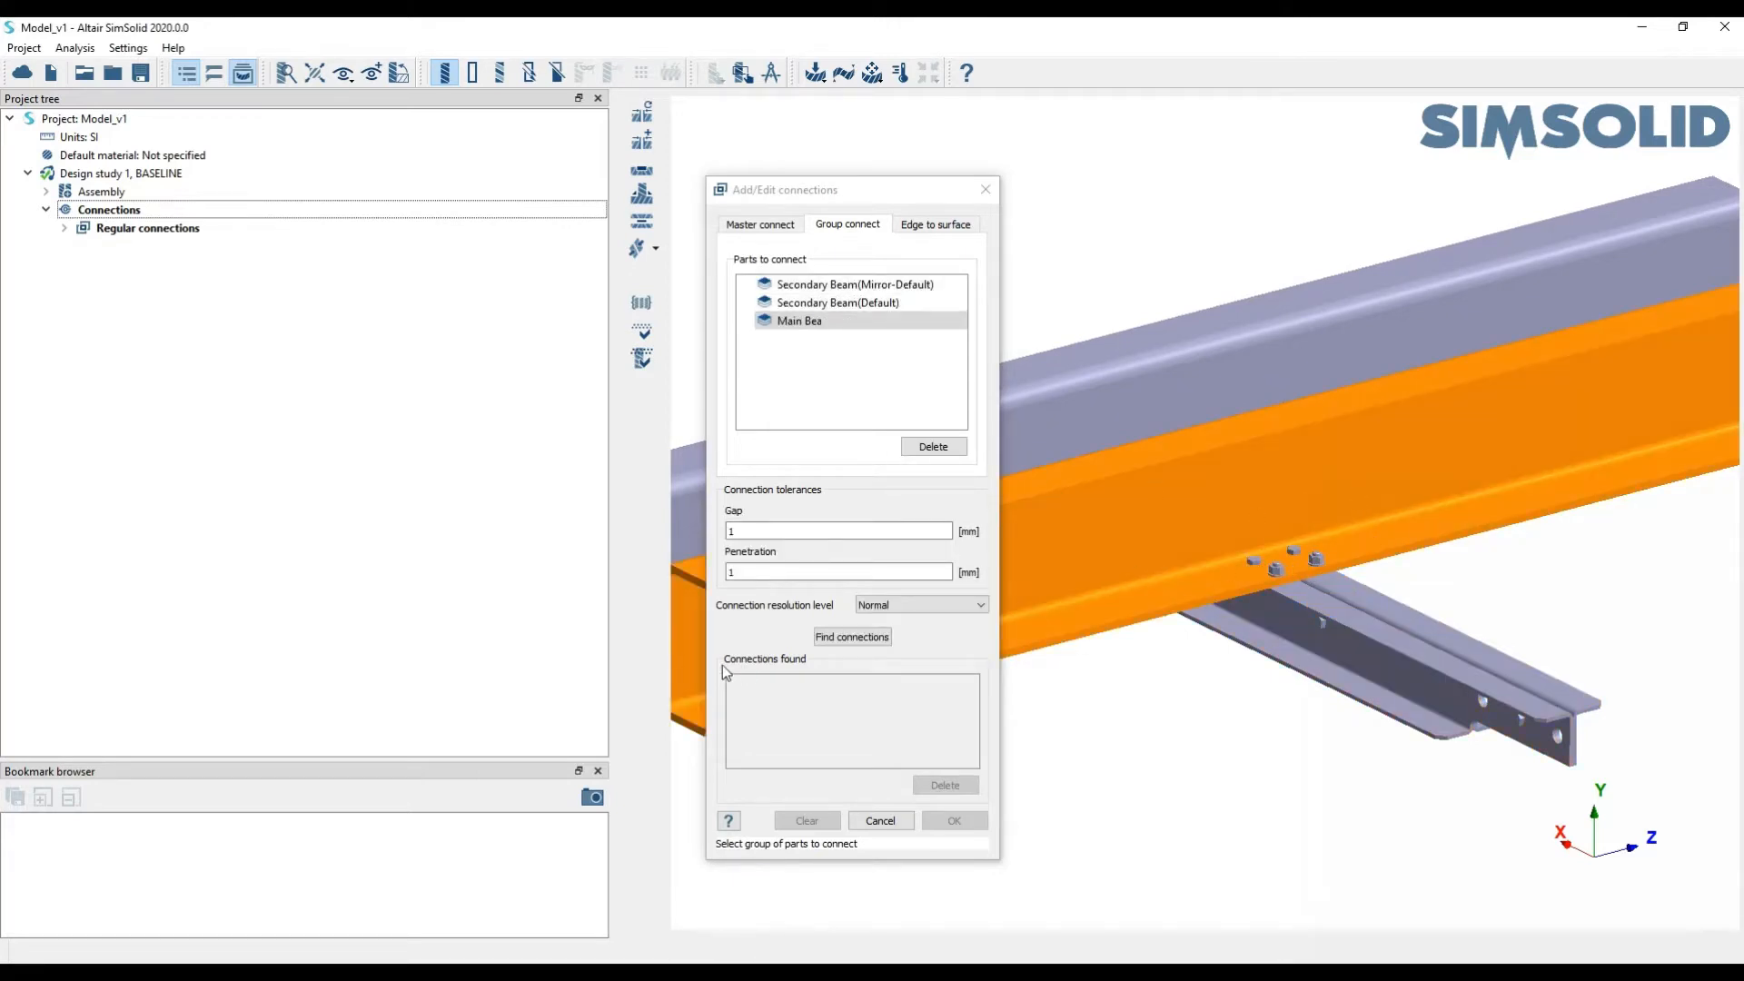
left_click(774, 514)
left_click(798, 566)
left_click(834, 532)
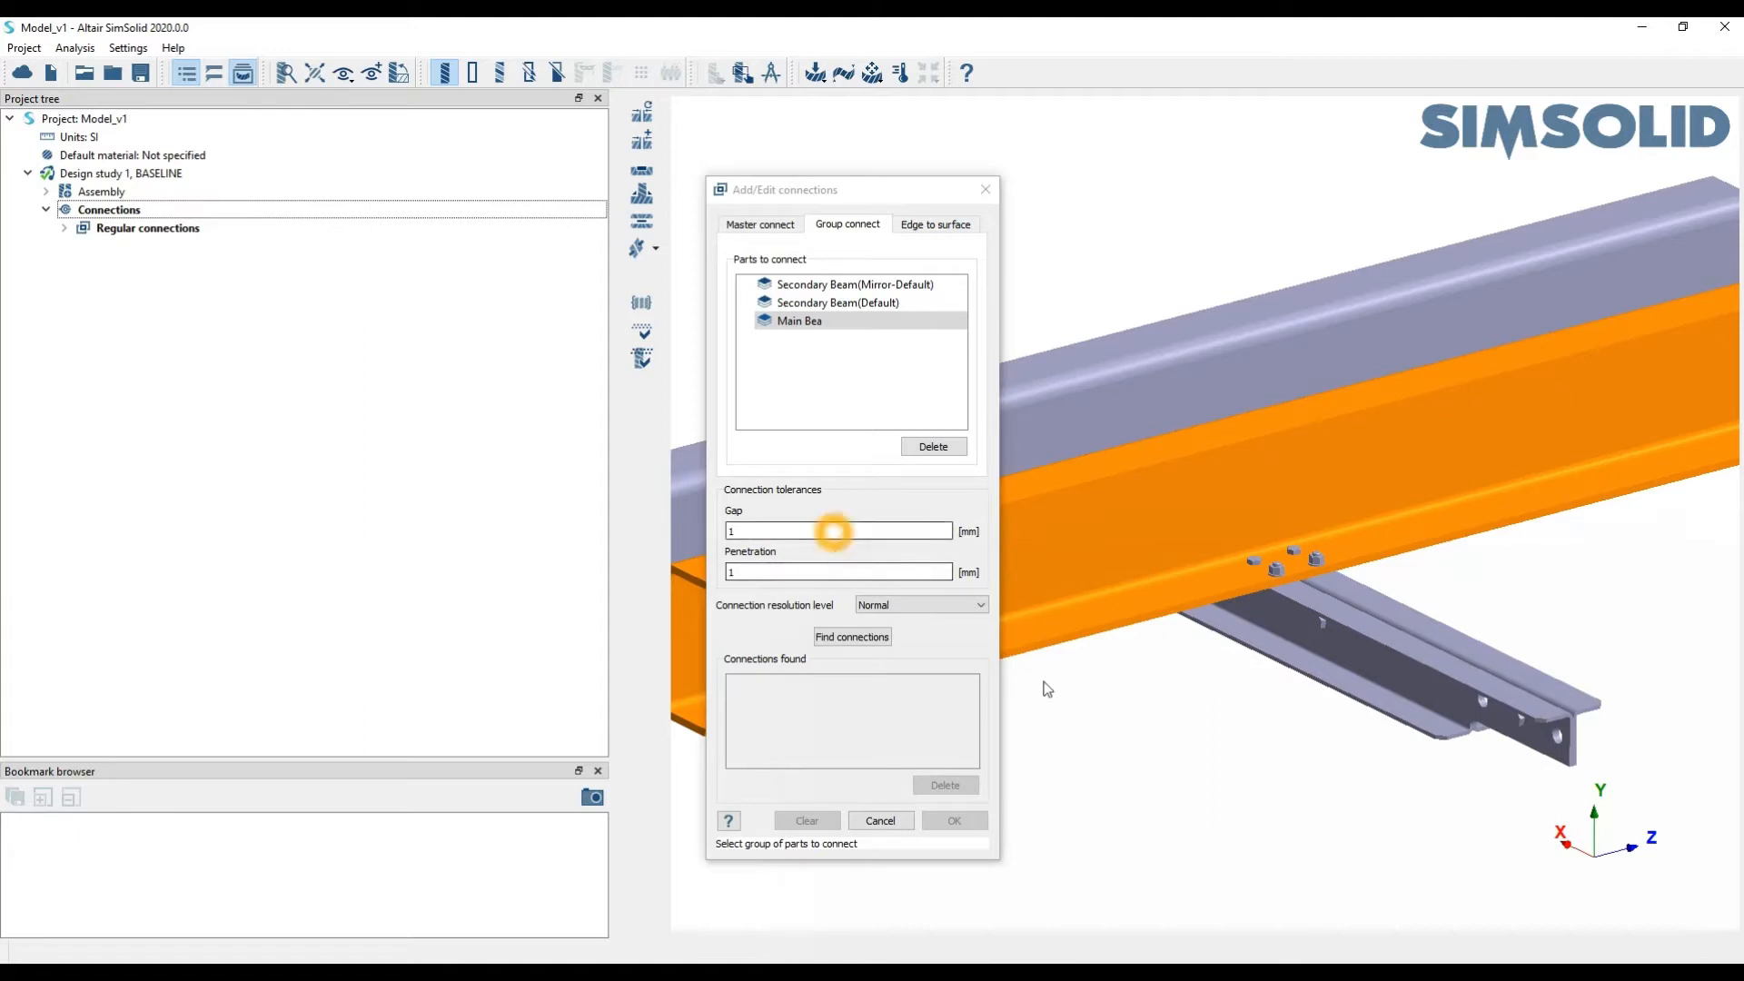
left_click(933, 821)
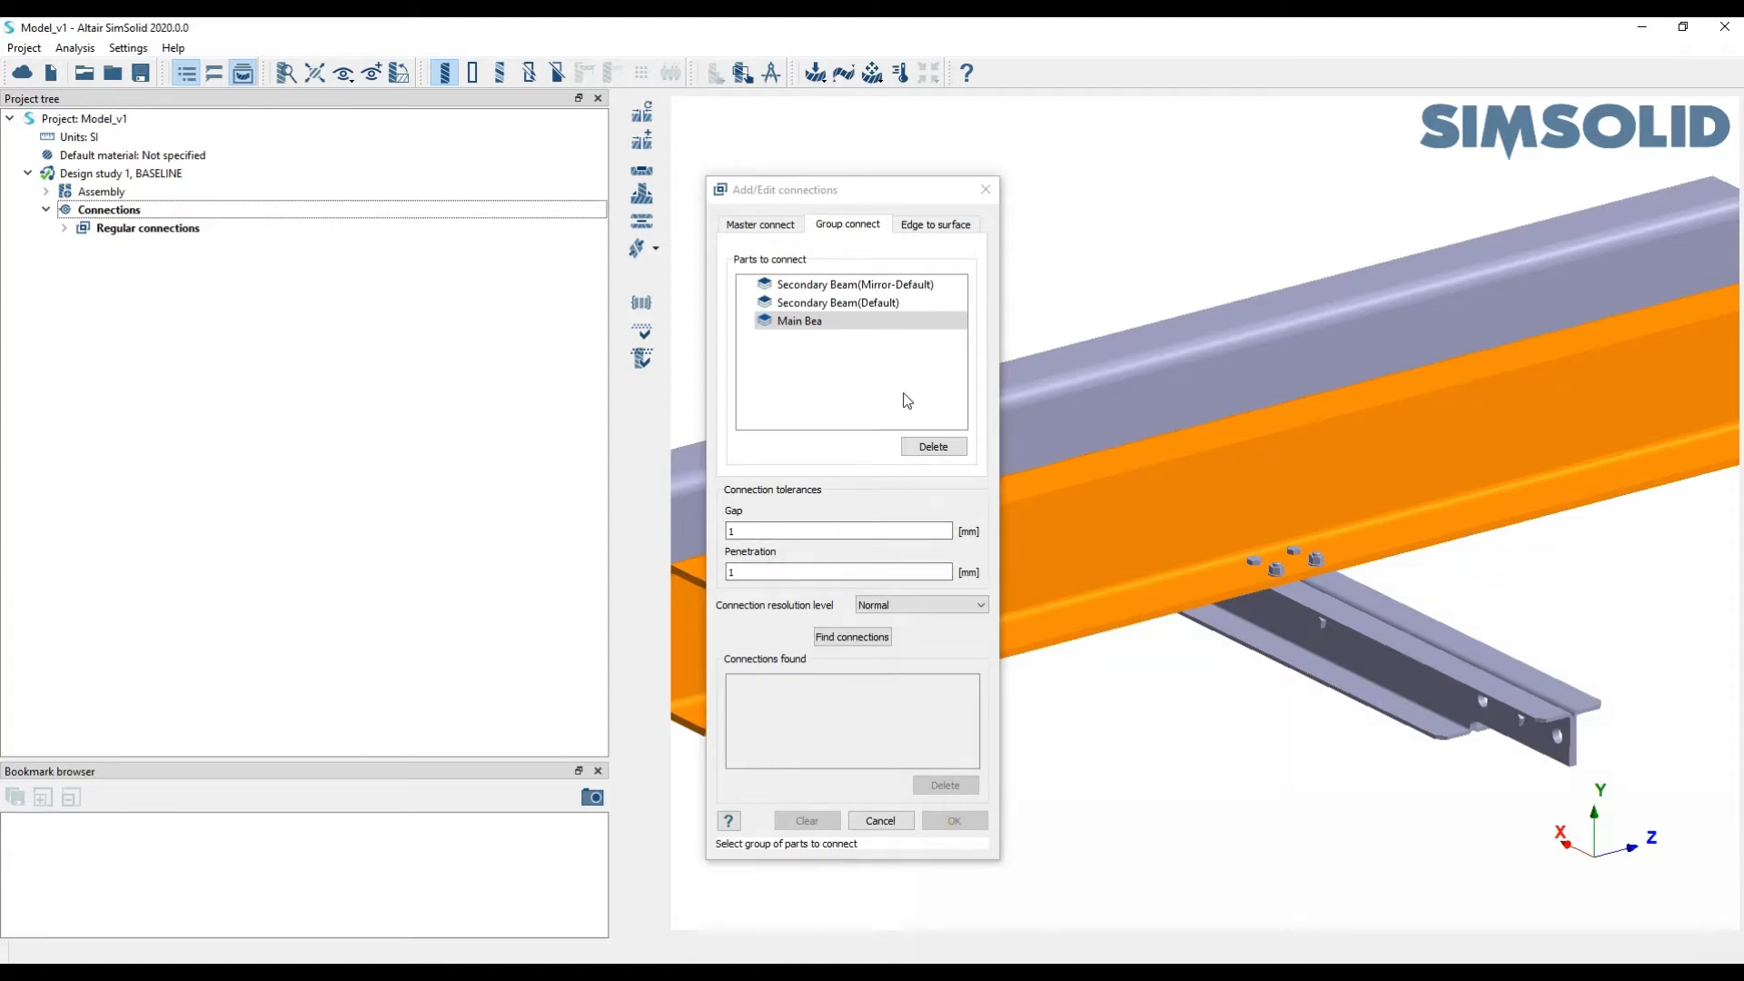
left_click(853, 639)
left_click(982, 188)
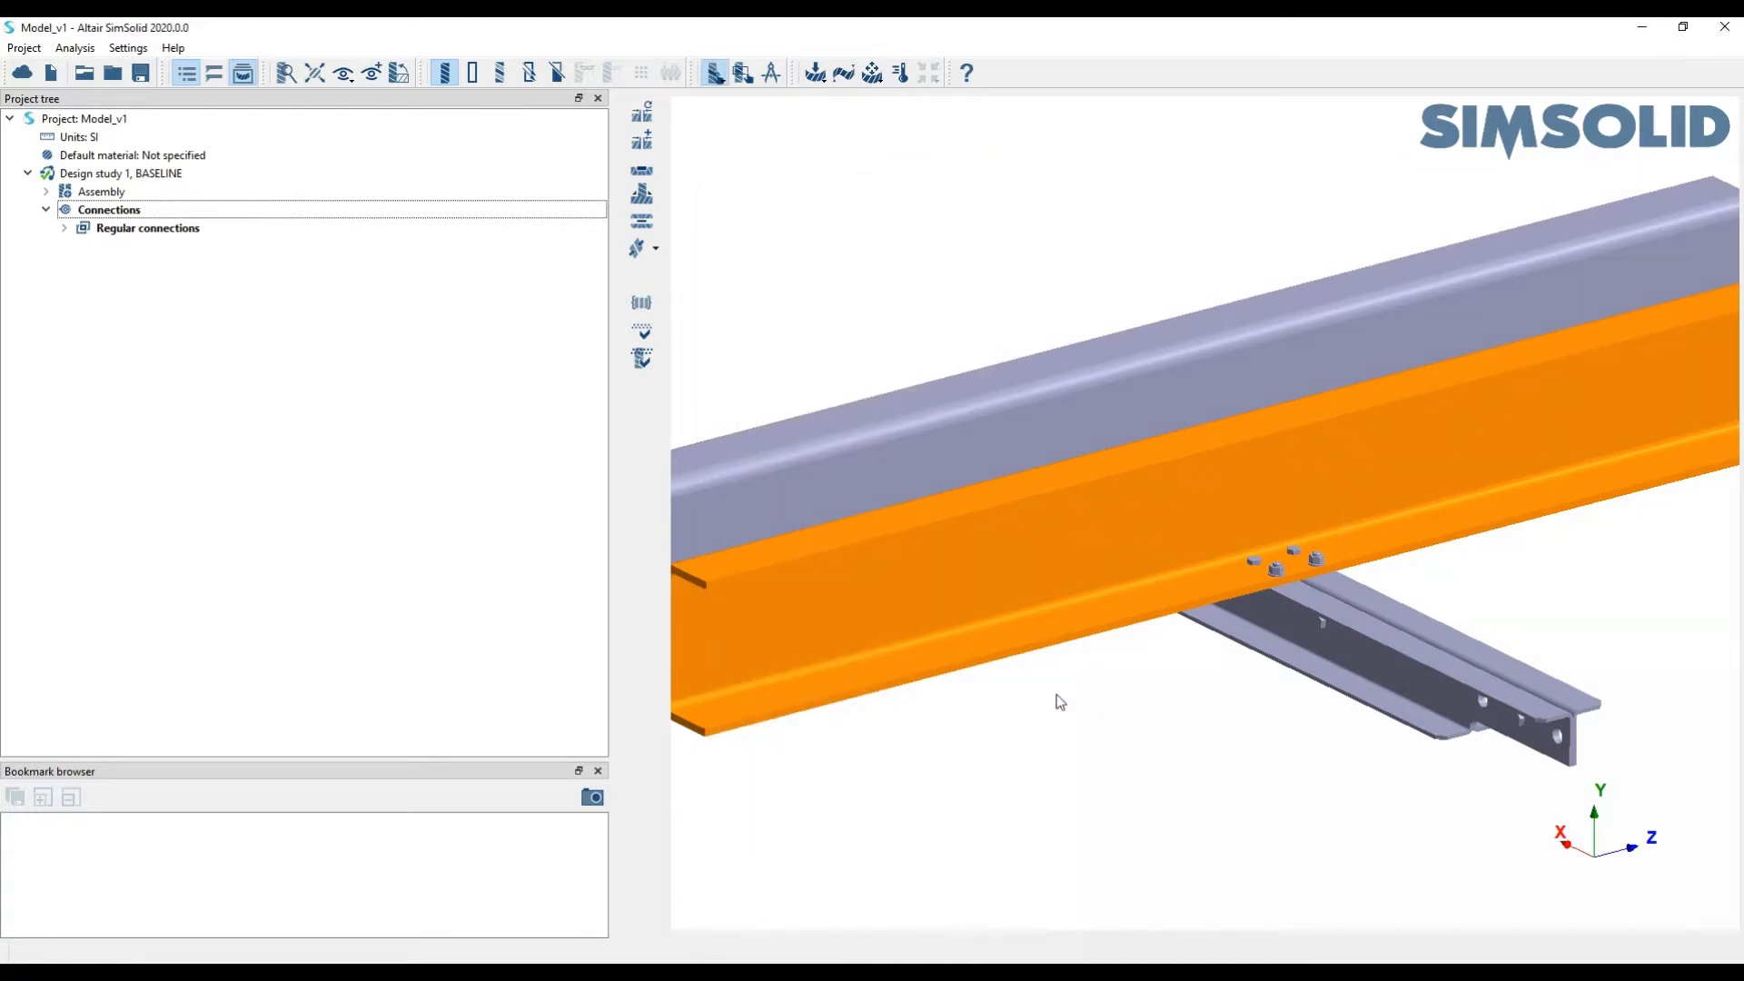
Deselect the main beam and review the tools for spot or laser welds and for adhesive connections from solids
left_click(1017, 724)
left_click(1172, 510)
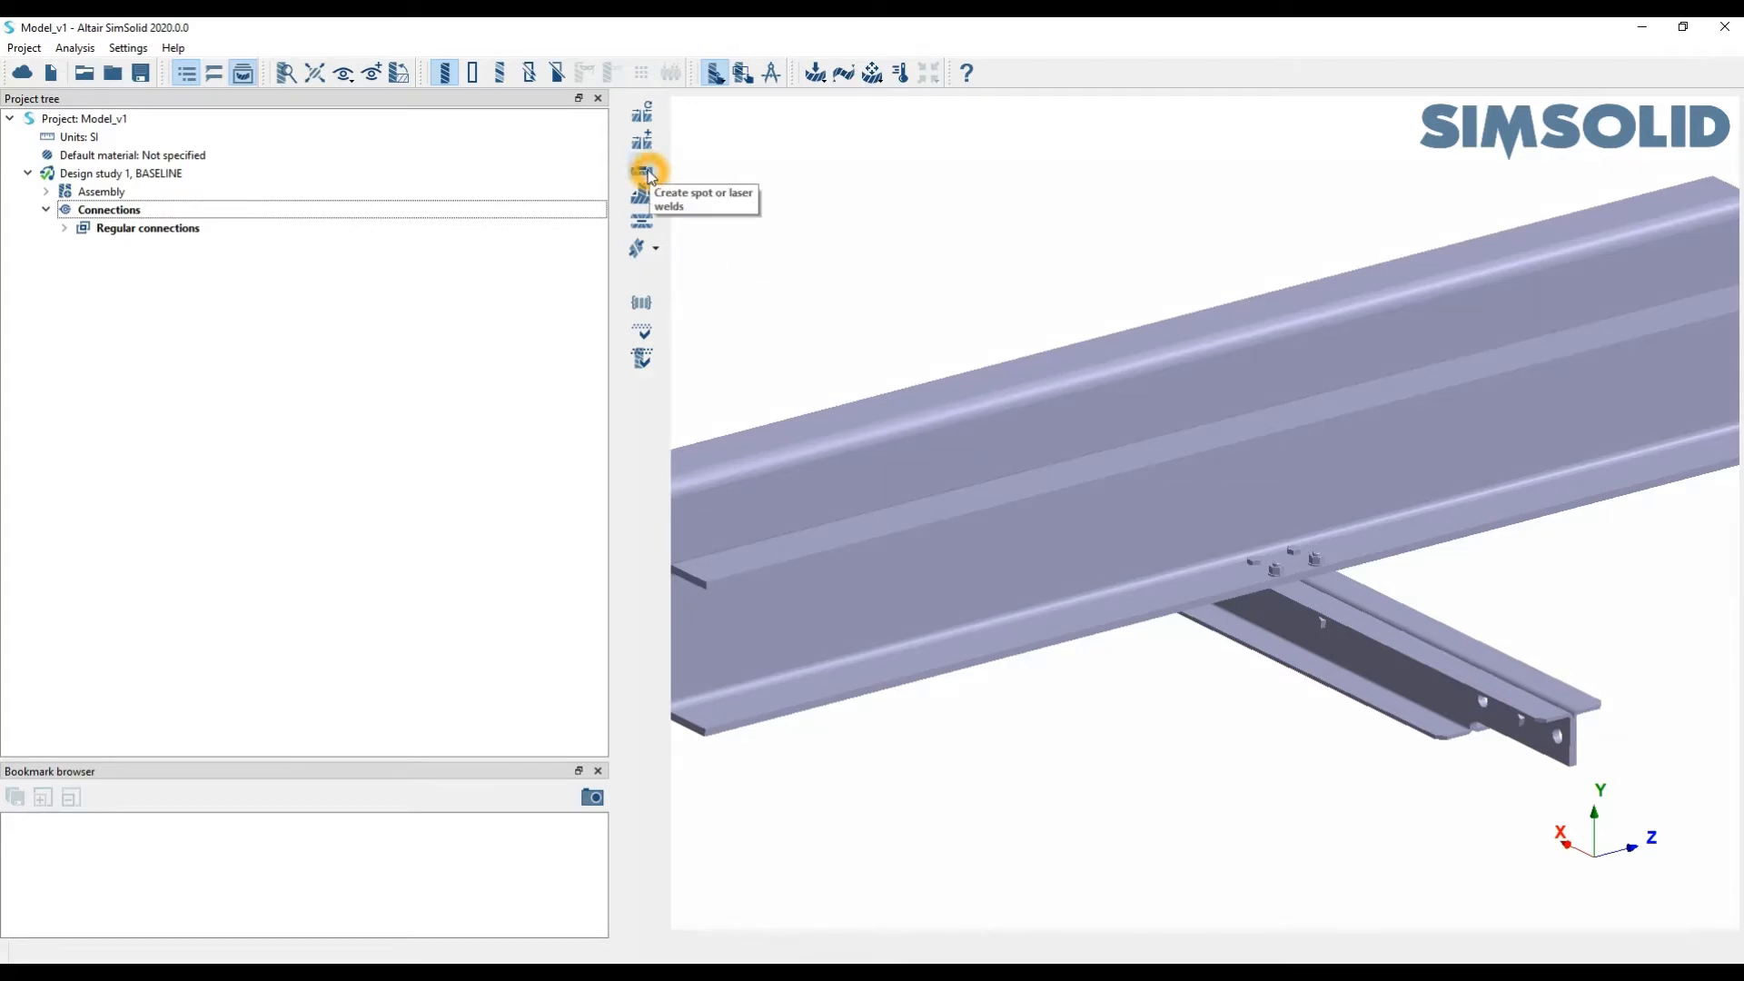
left_click(645, 227)
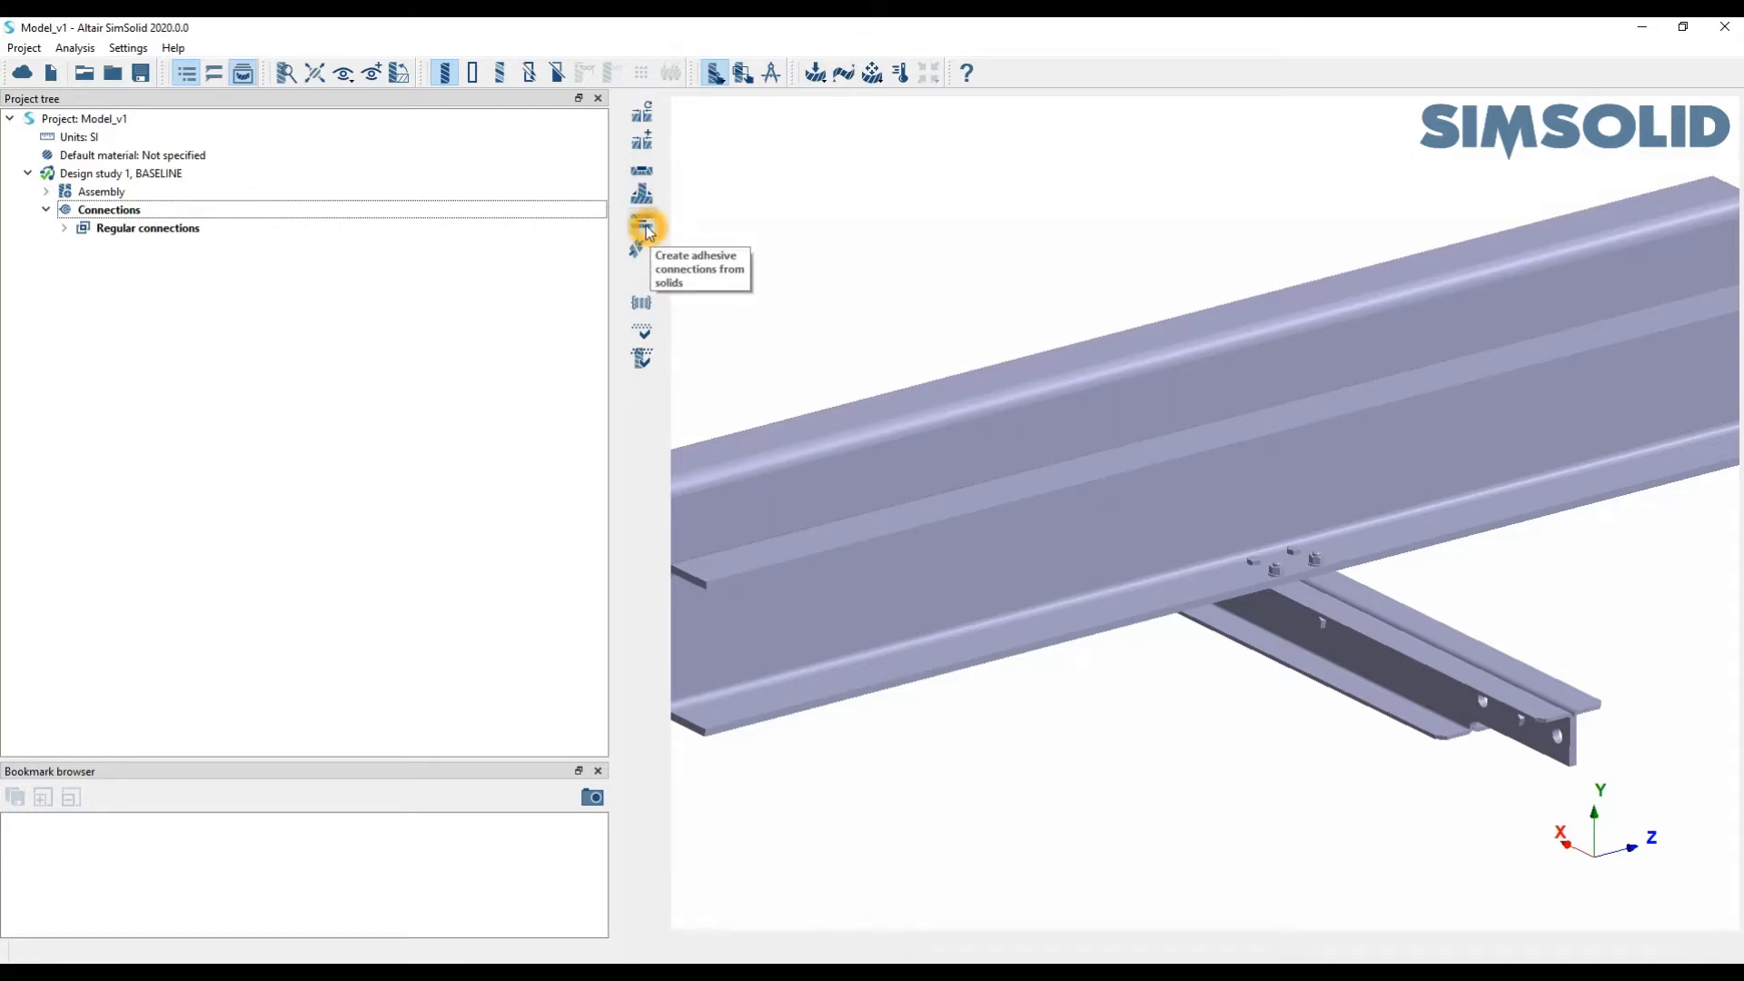
left_click(644, 257)
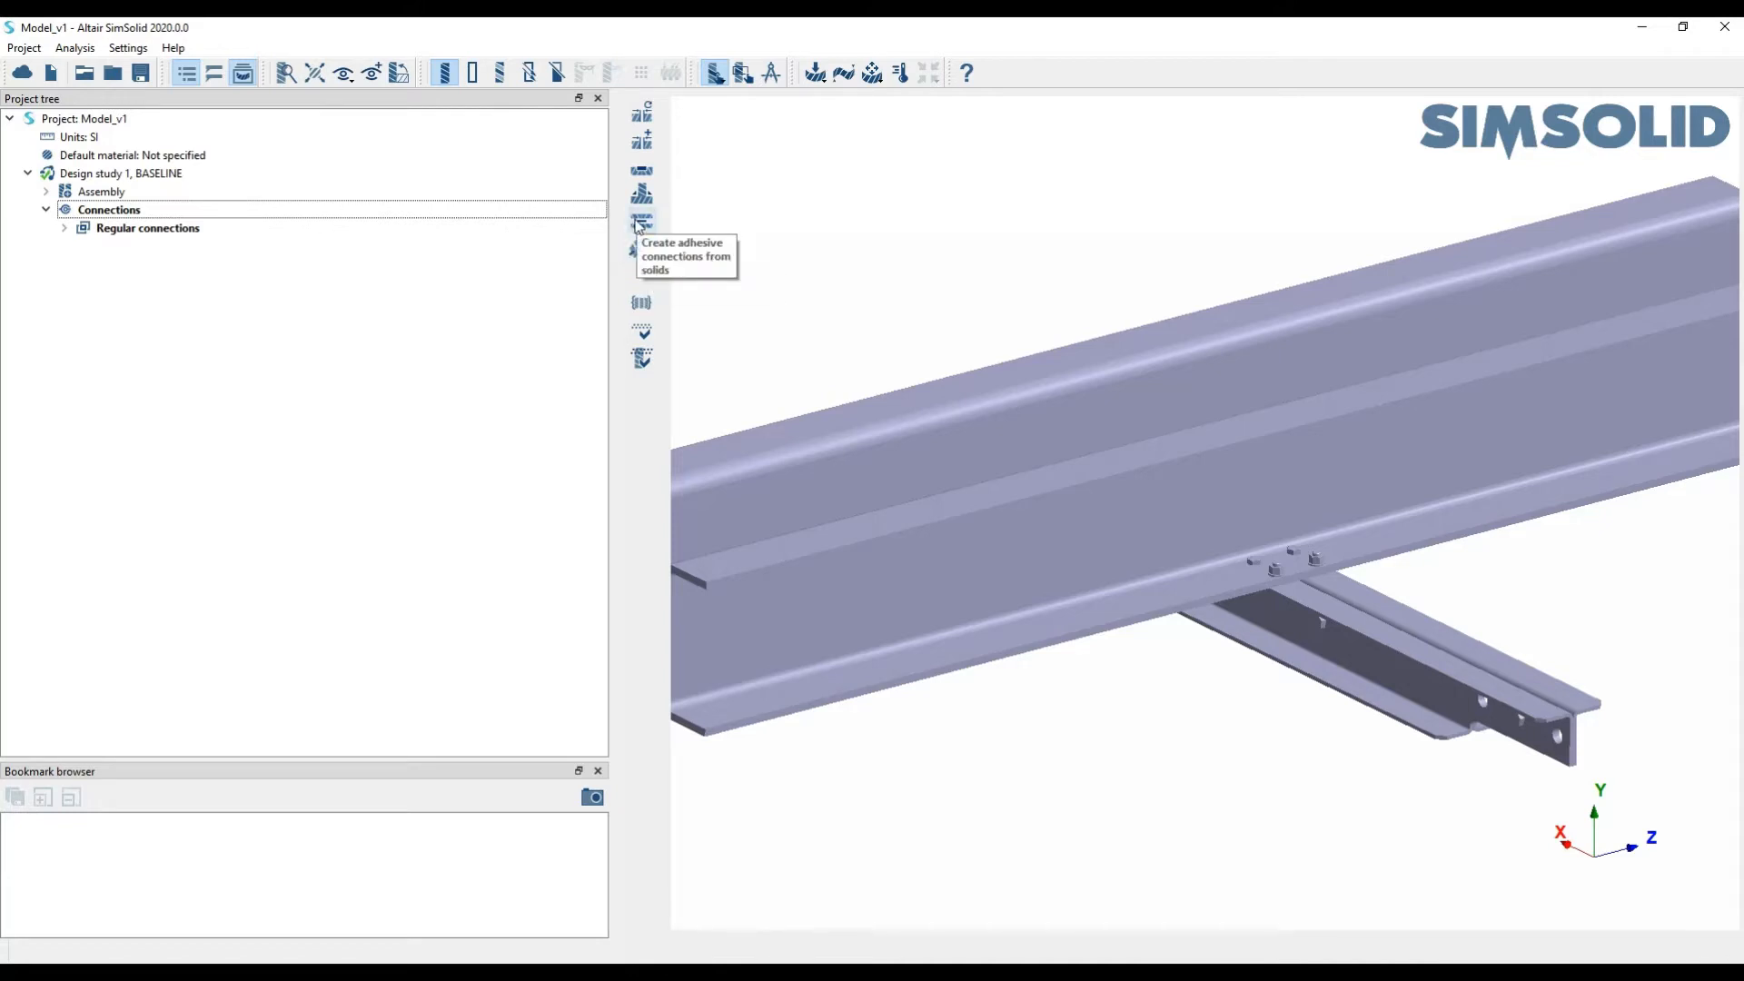
left_click(642, 222)
Inspect the bolted joint beneath the main beam and review the available virtual connector types
scroll(1318, 585, "up", 3)
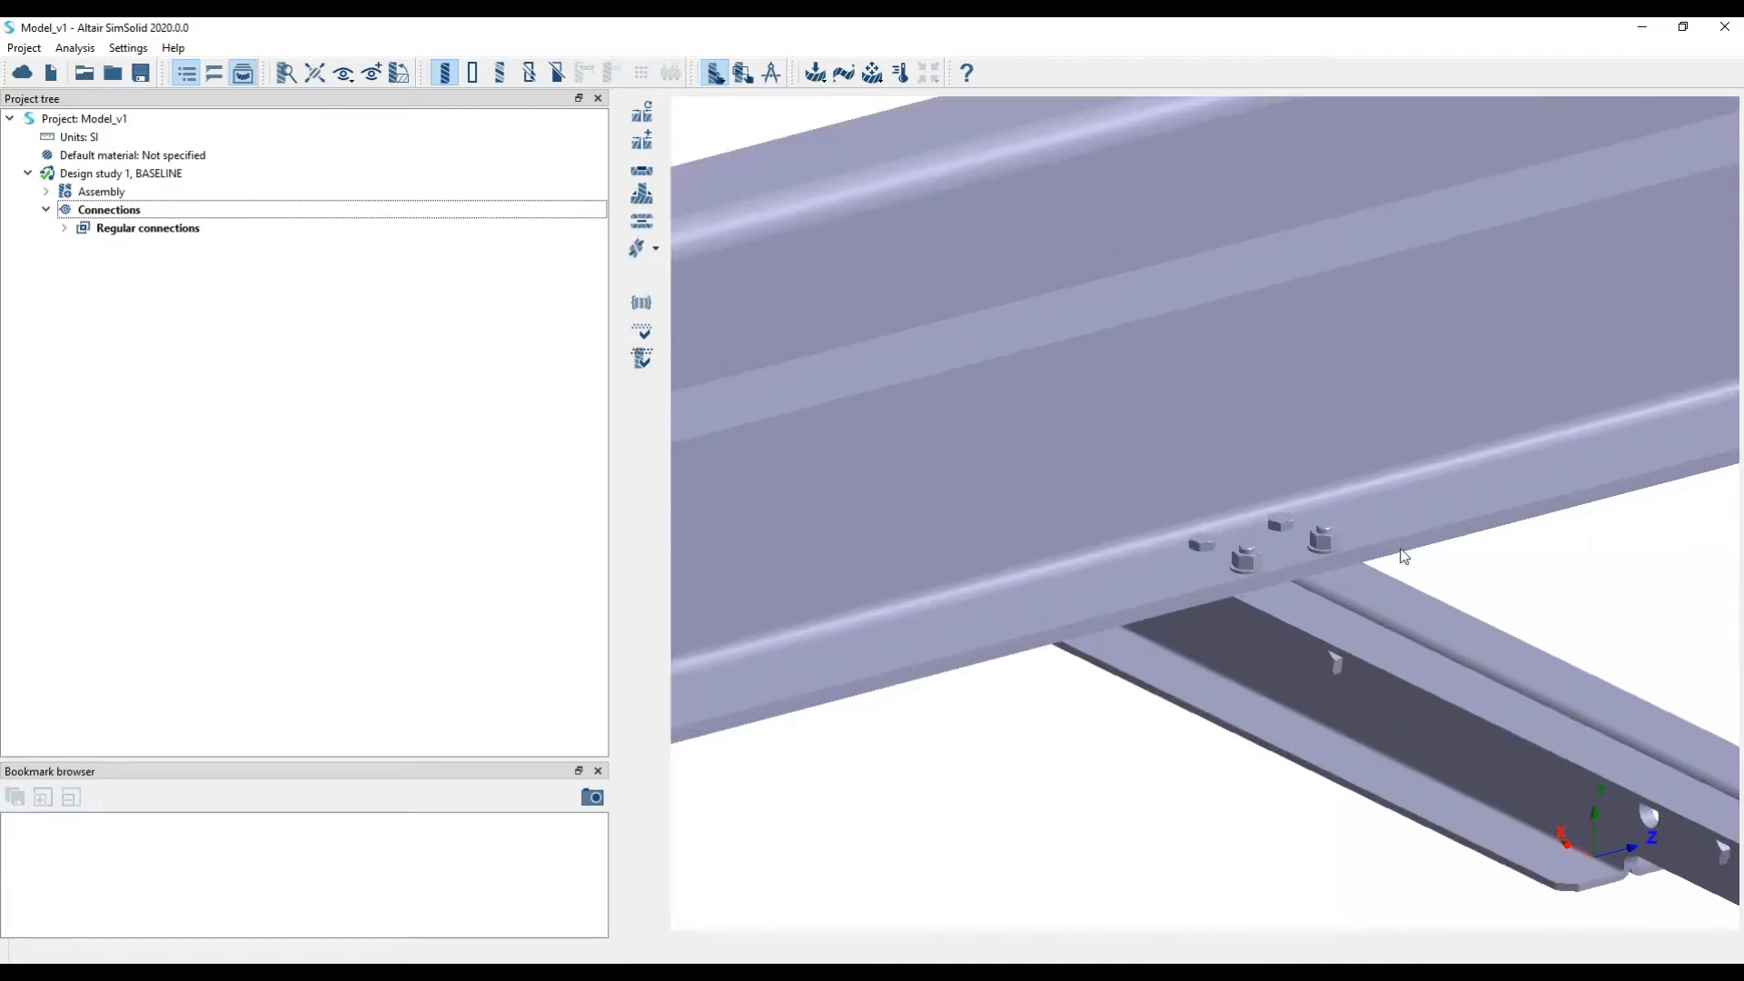
scroll(1251, 585, "up", 2)
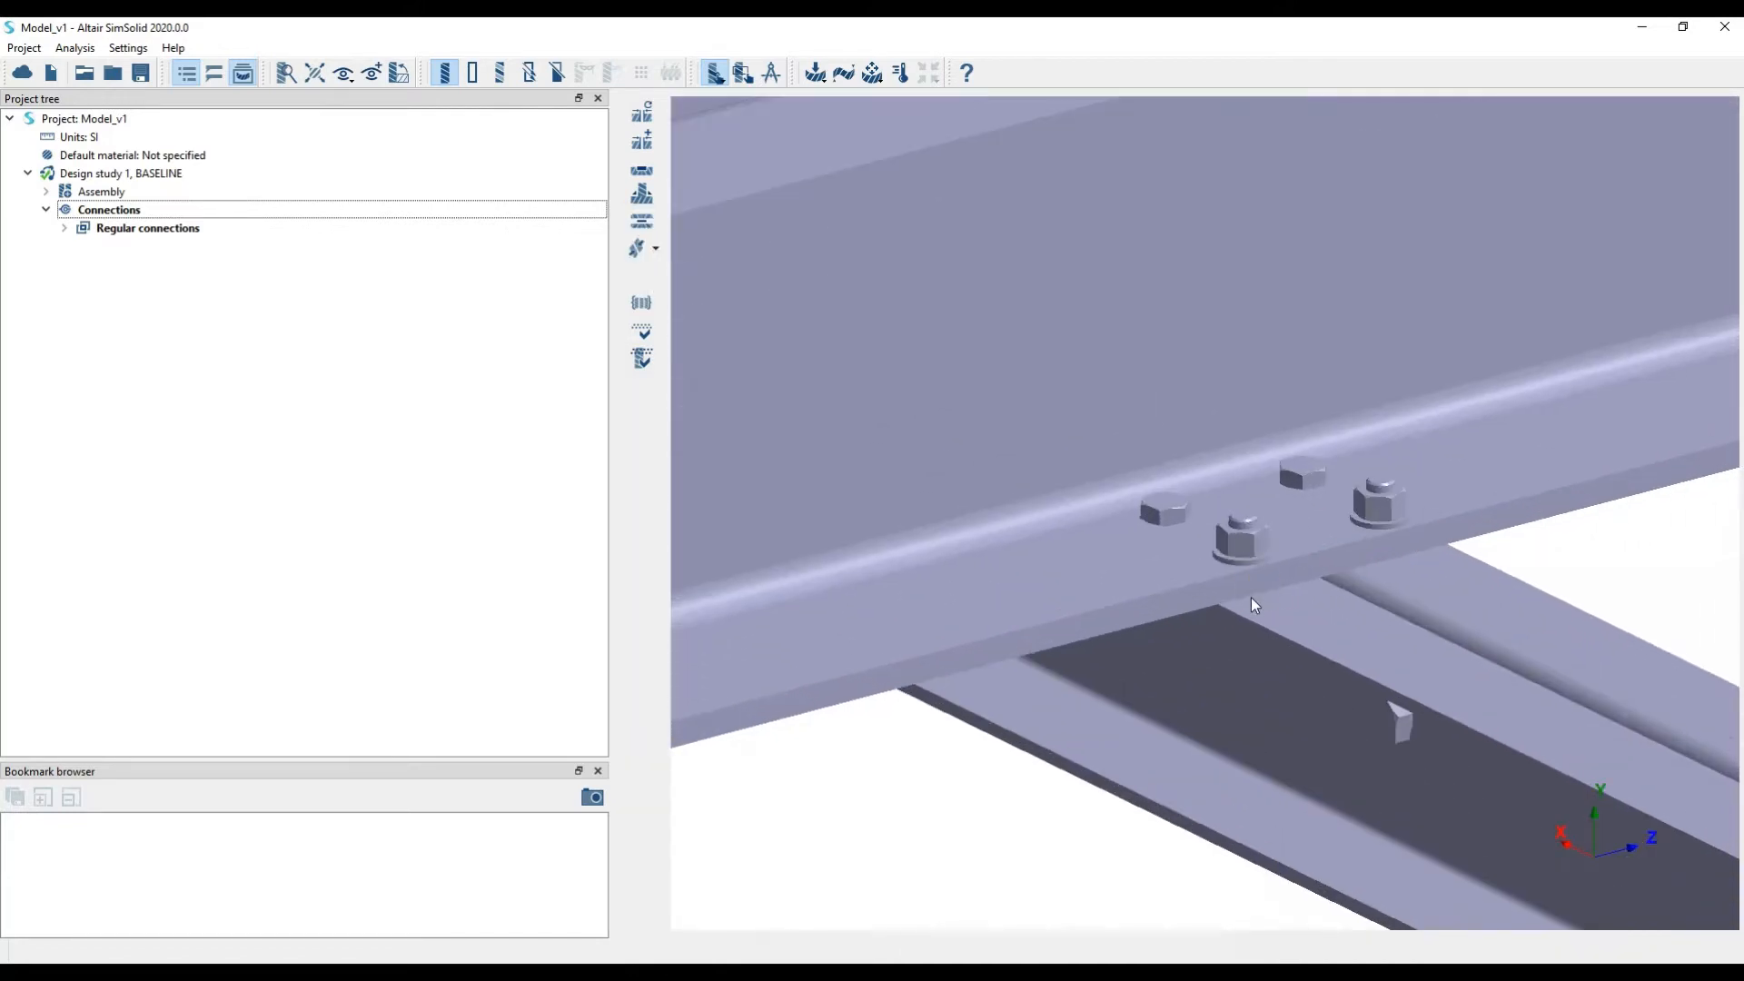
left_click(641, 253)
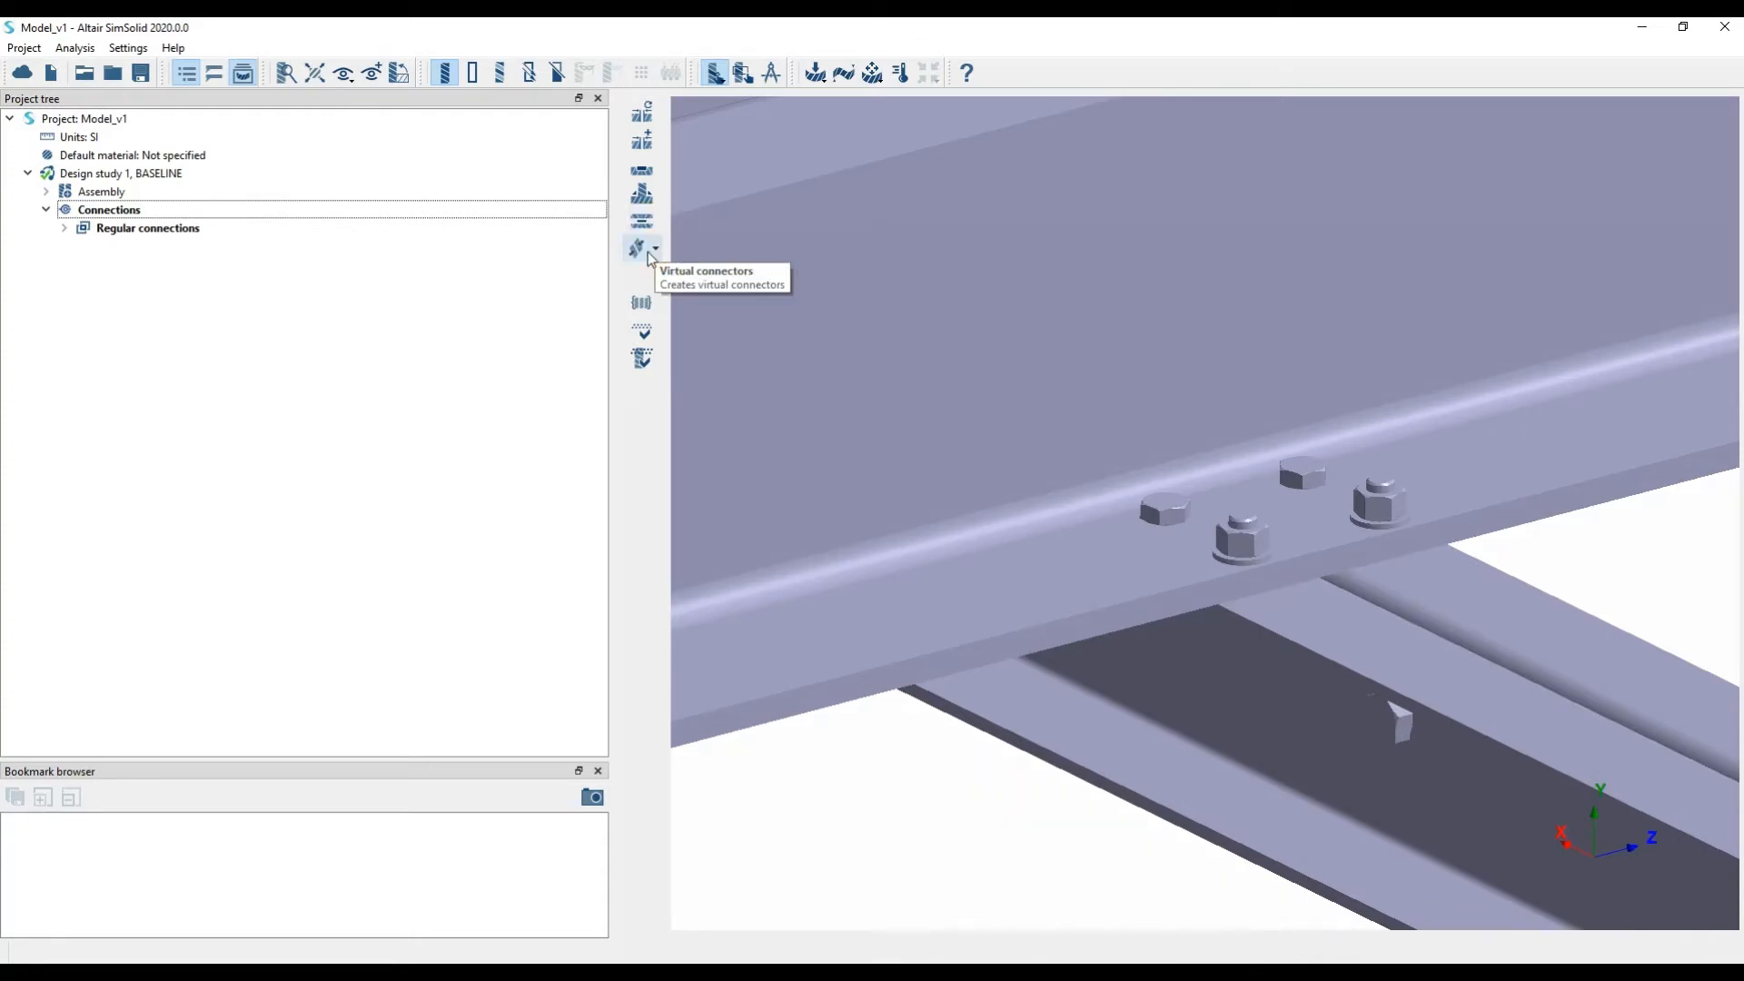
left_click(651, 251)
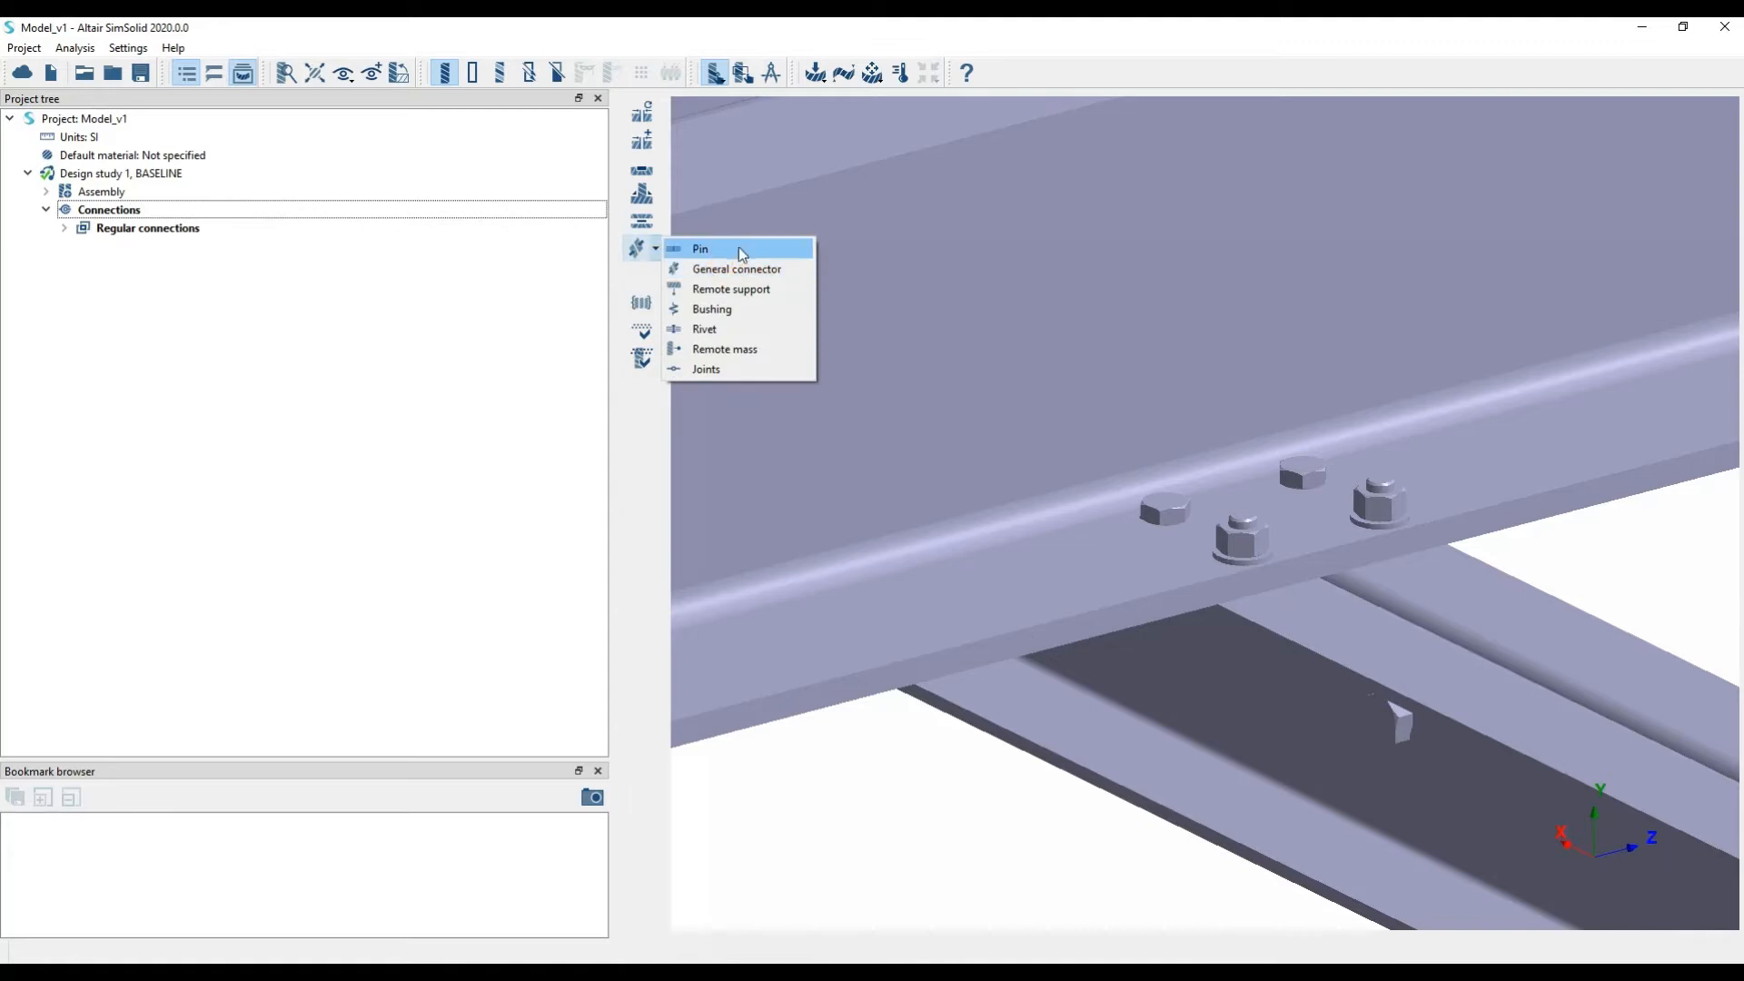
left_click(774, 321)
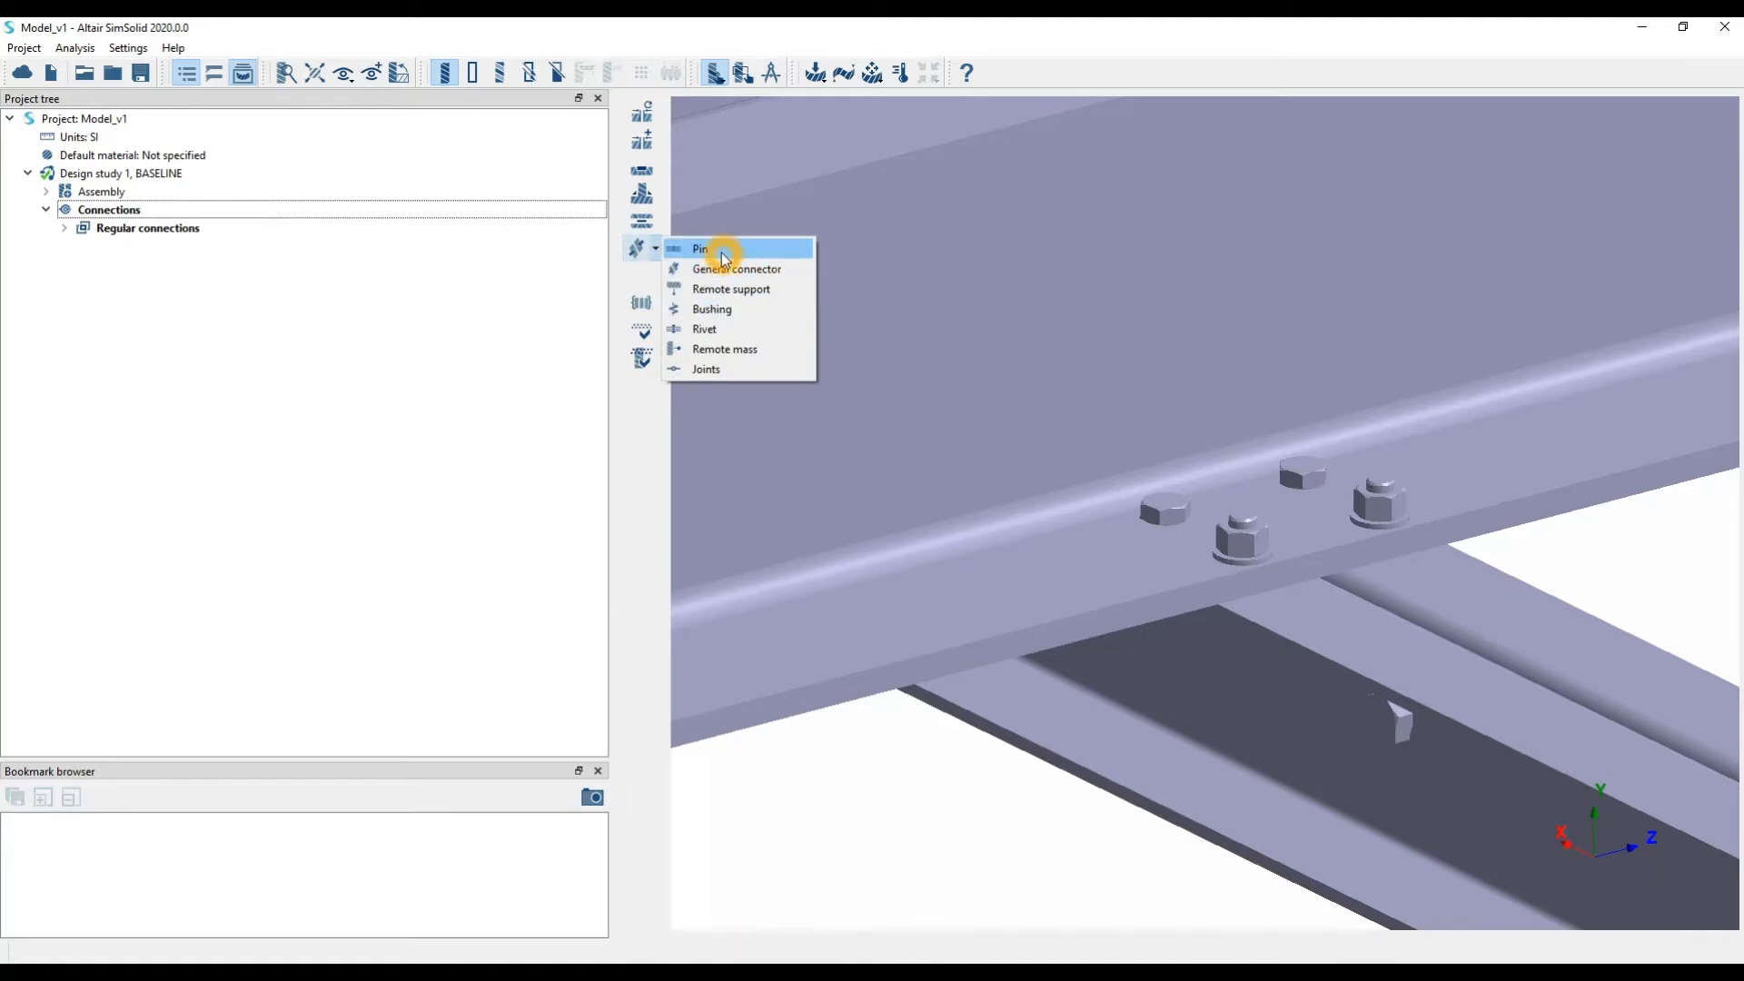
Examine the whole beam assembly and review the available virtual connector types, such as pin, remote support, bushing and joints
left_click(752, 293)
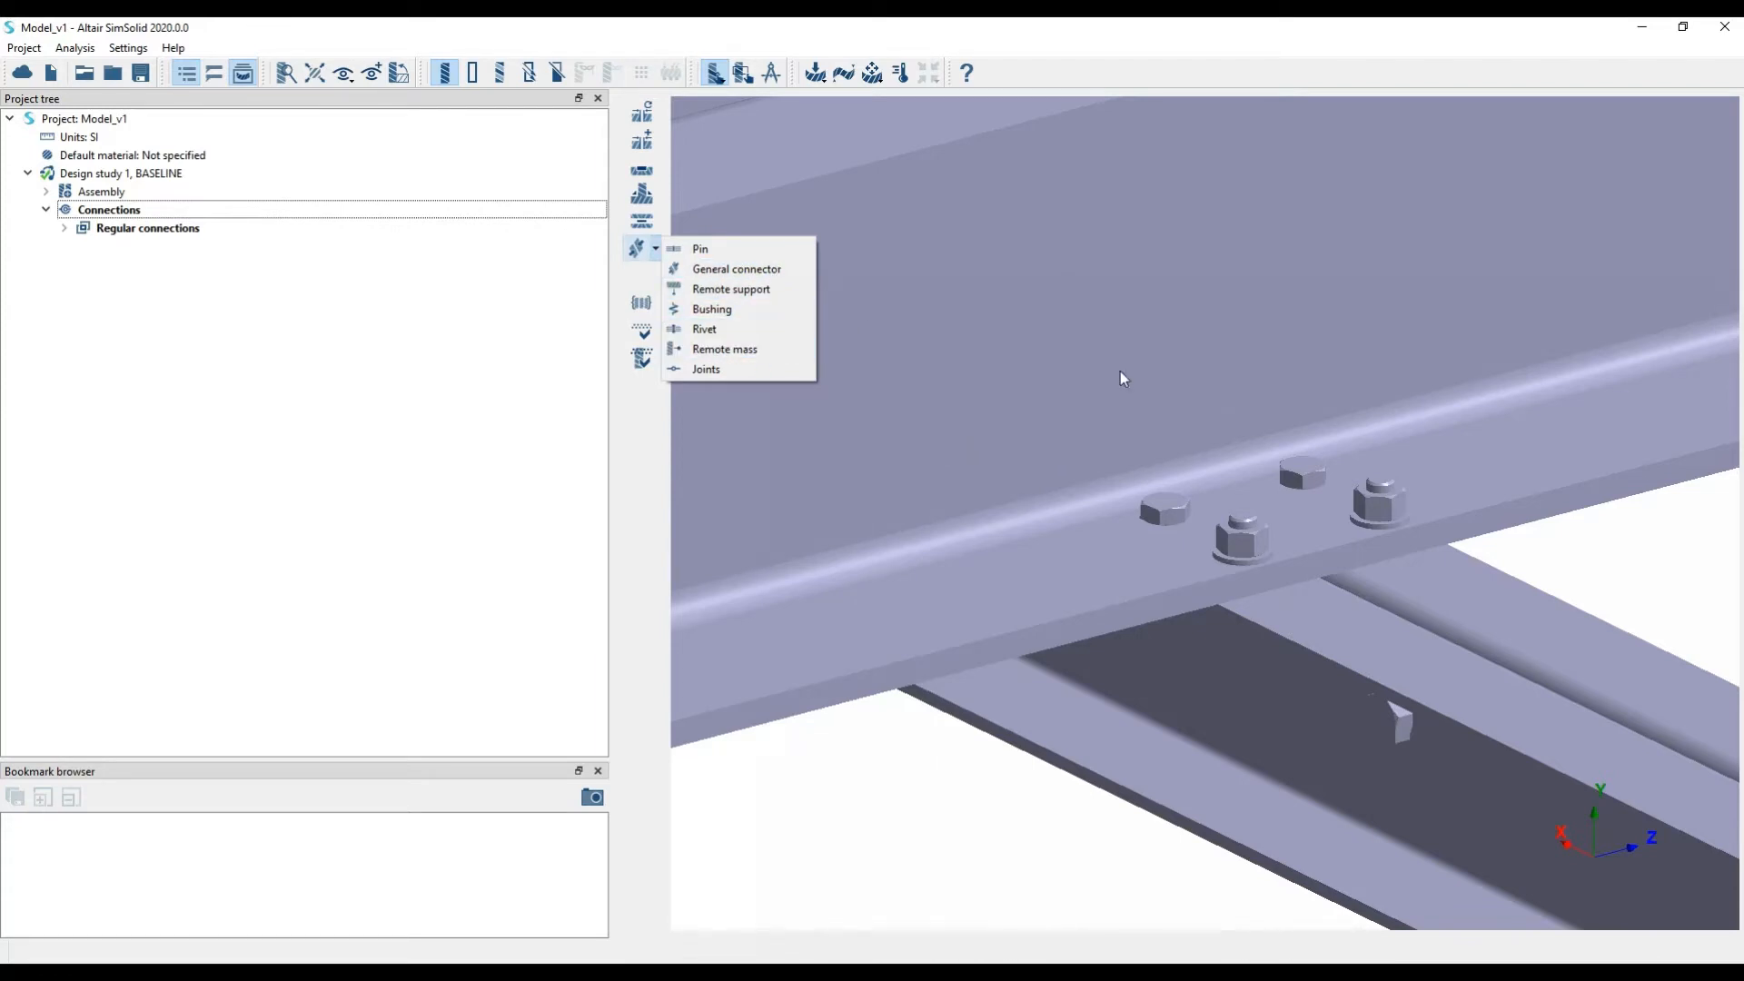
left_click_drag(890, 769, 1006, 509)
scroll(1053, 444, "down", 5)
left_click_drag(1085, 355, 1124, 429)
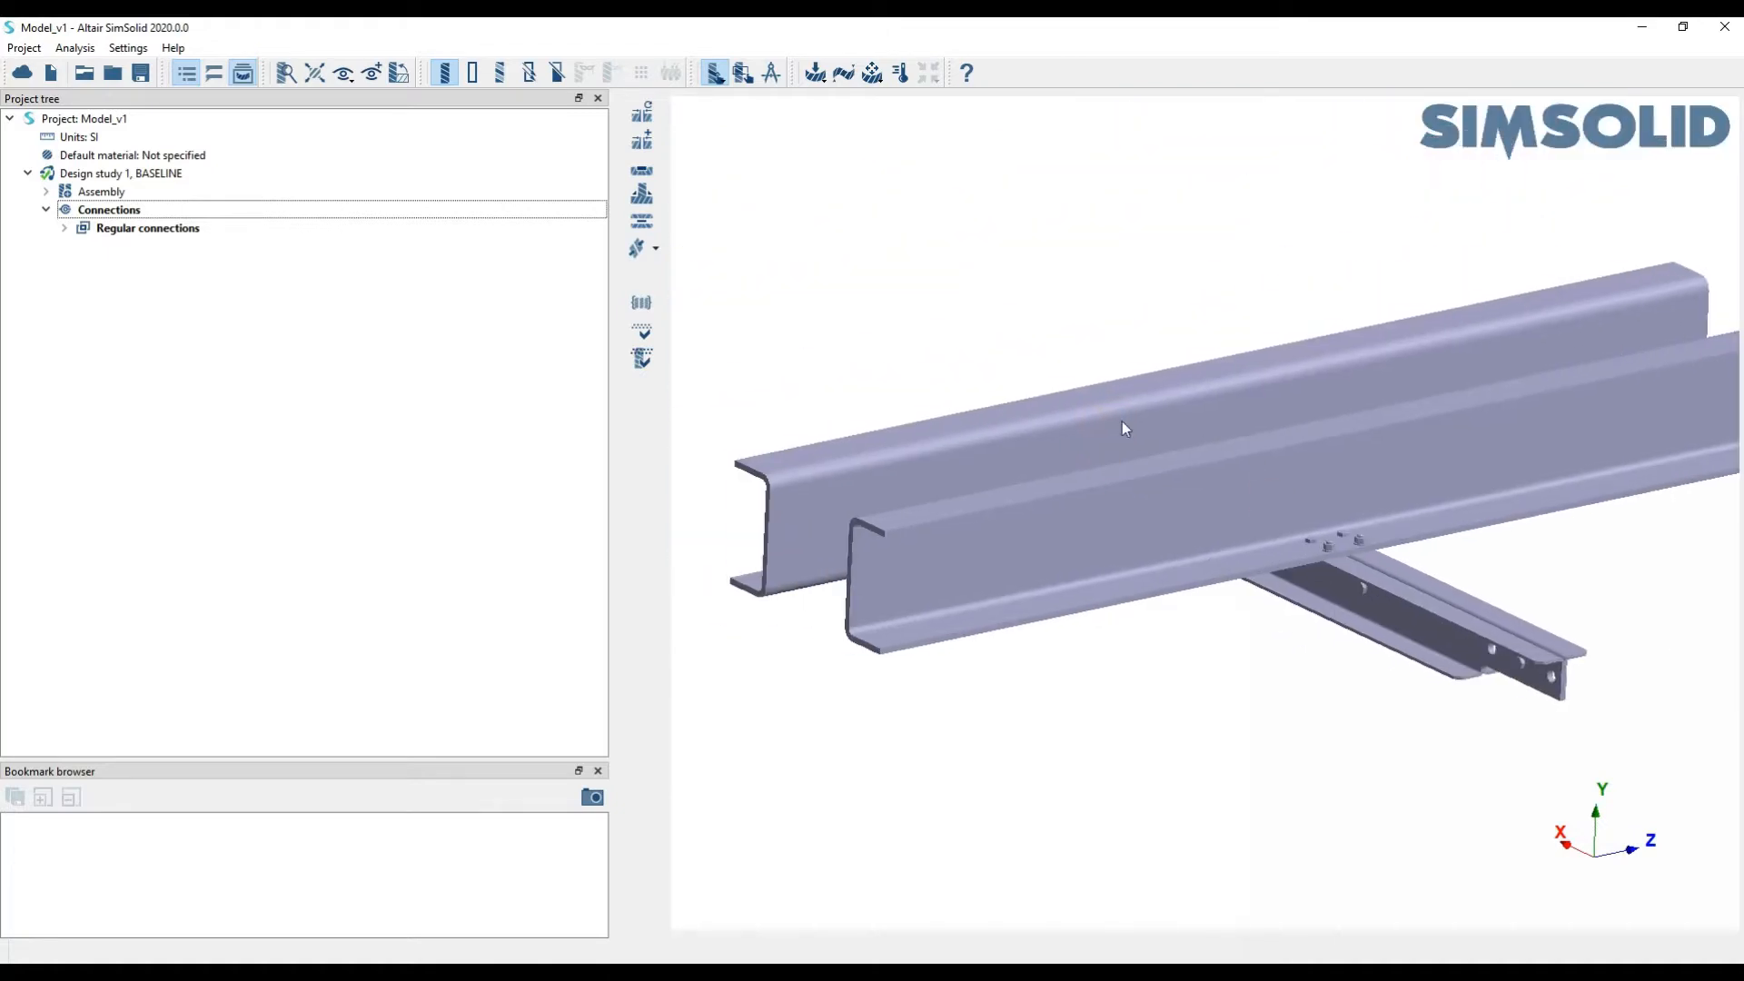
left_click(655, 247)
left_click(761, 290)
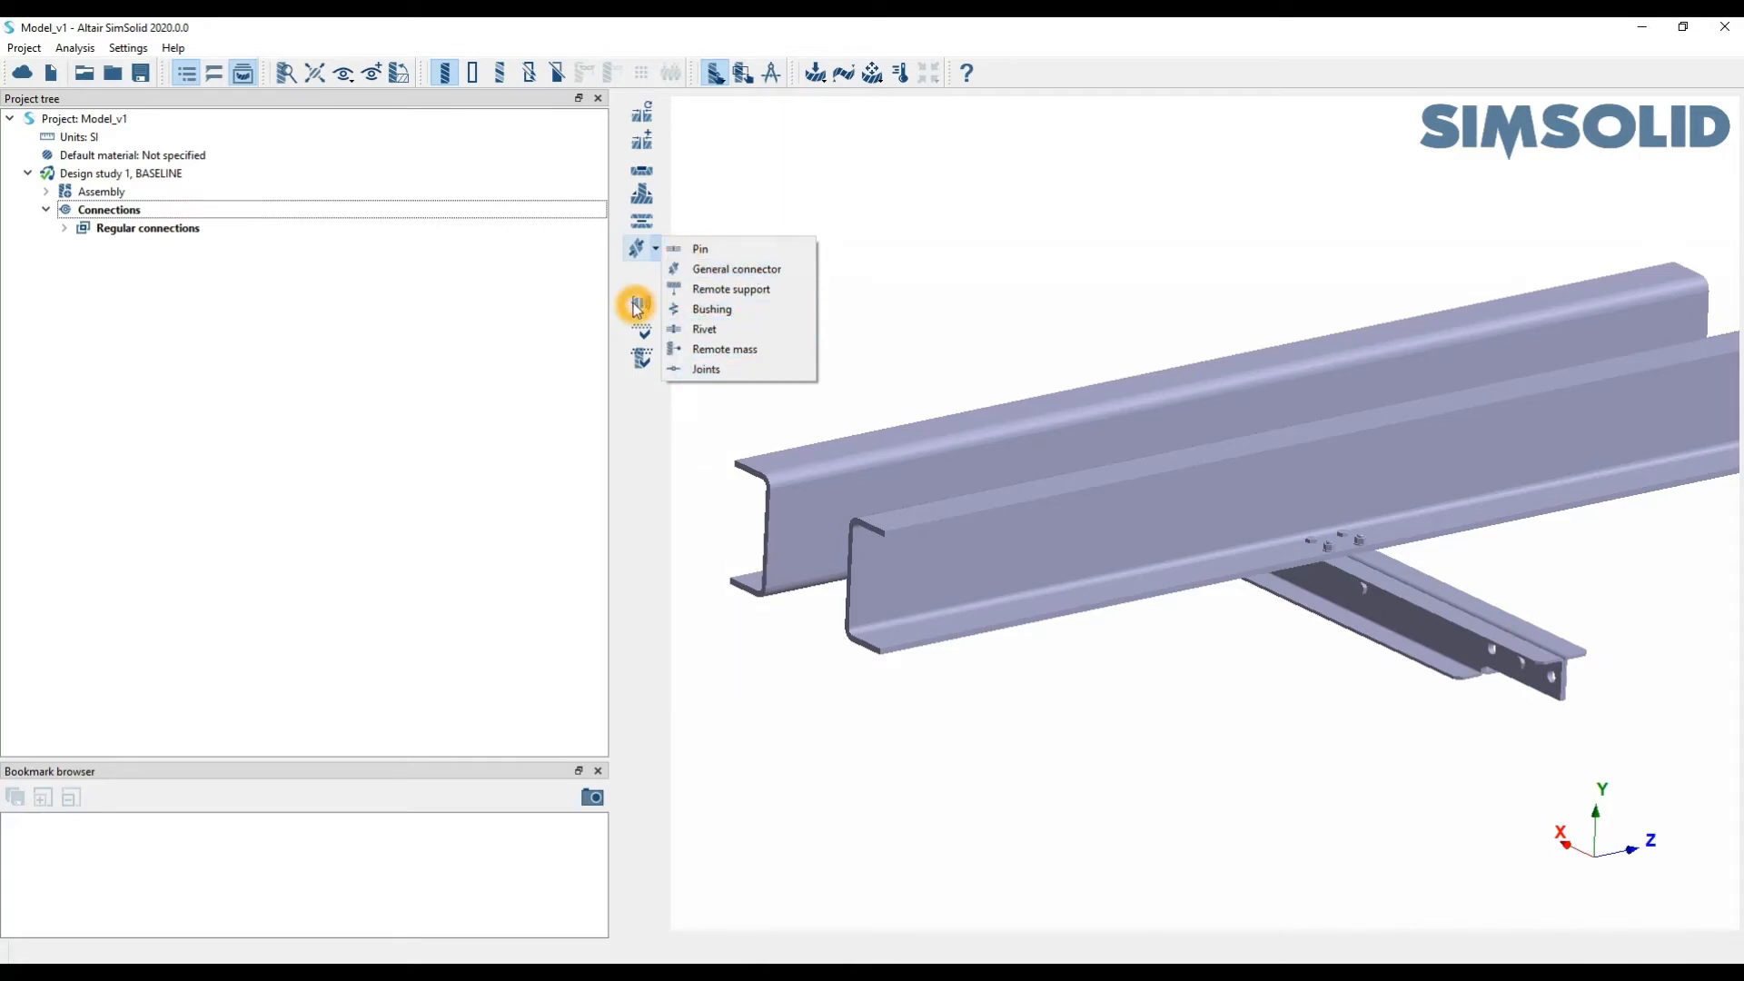
left_click(1054, 236)
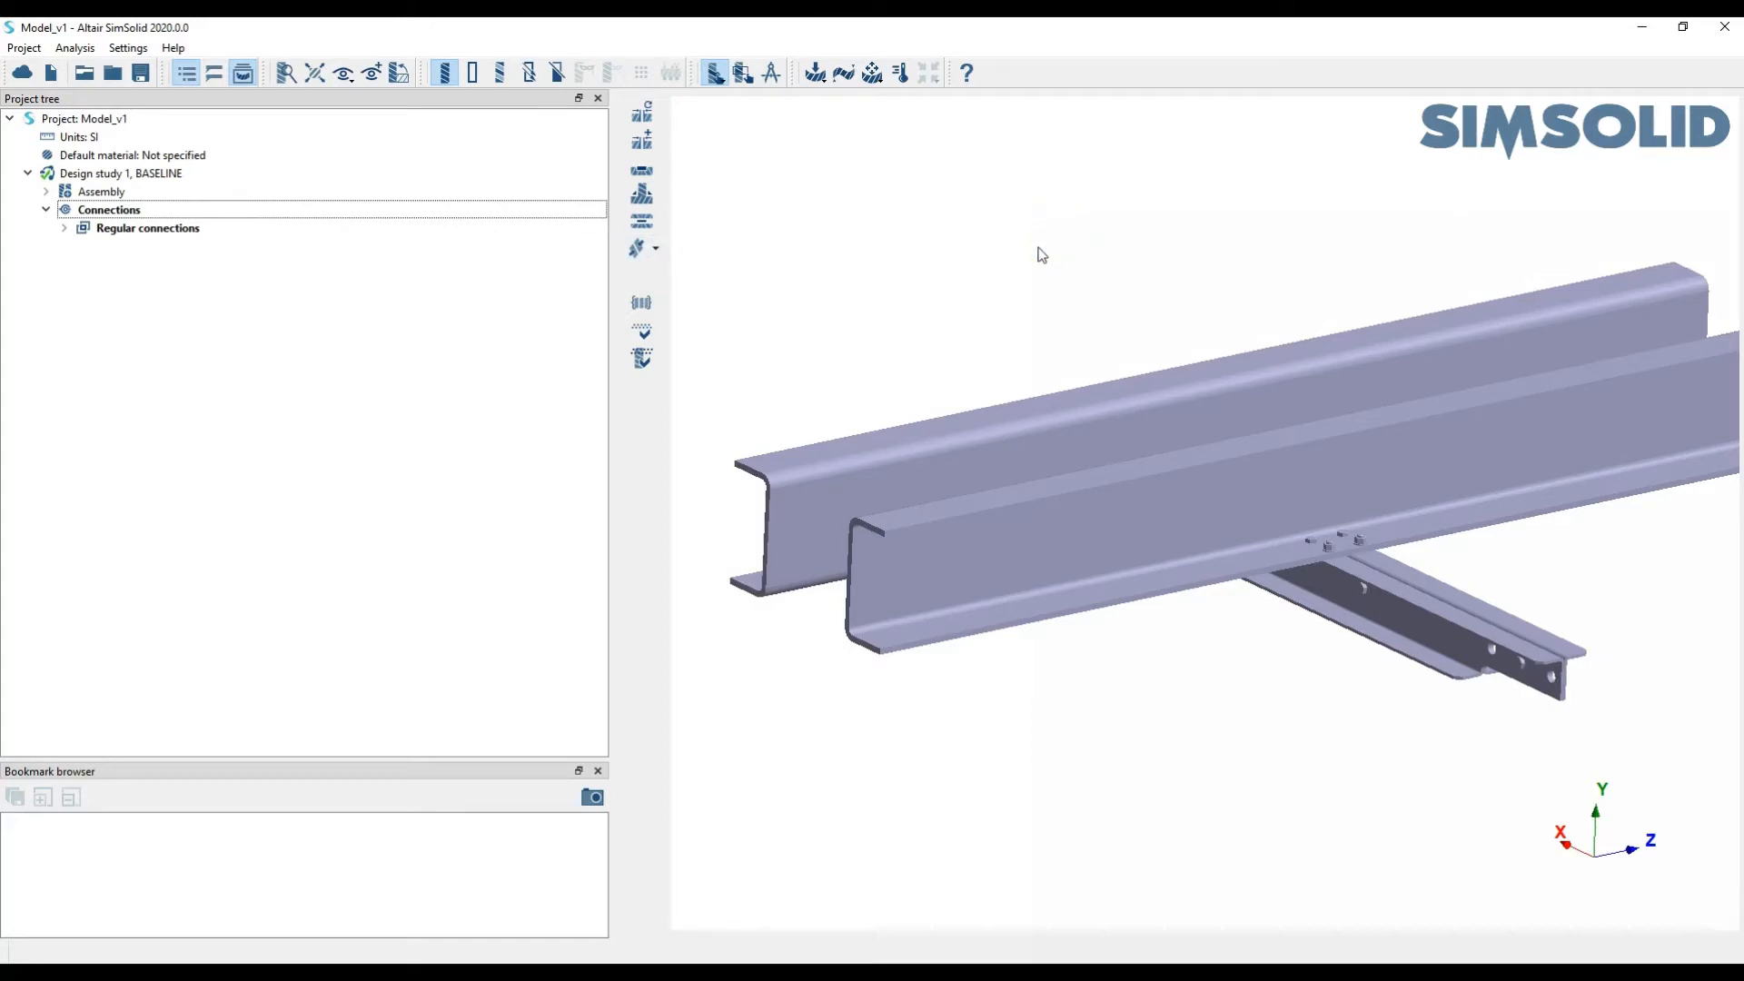
left_click(713, 340)
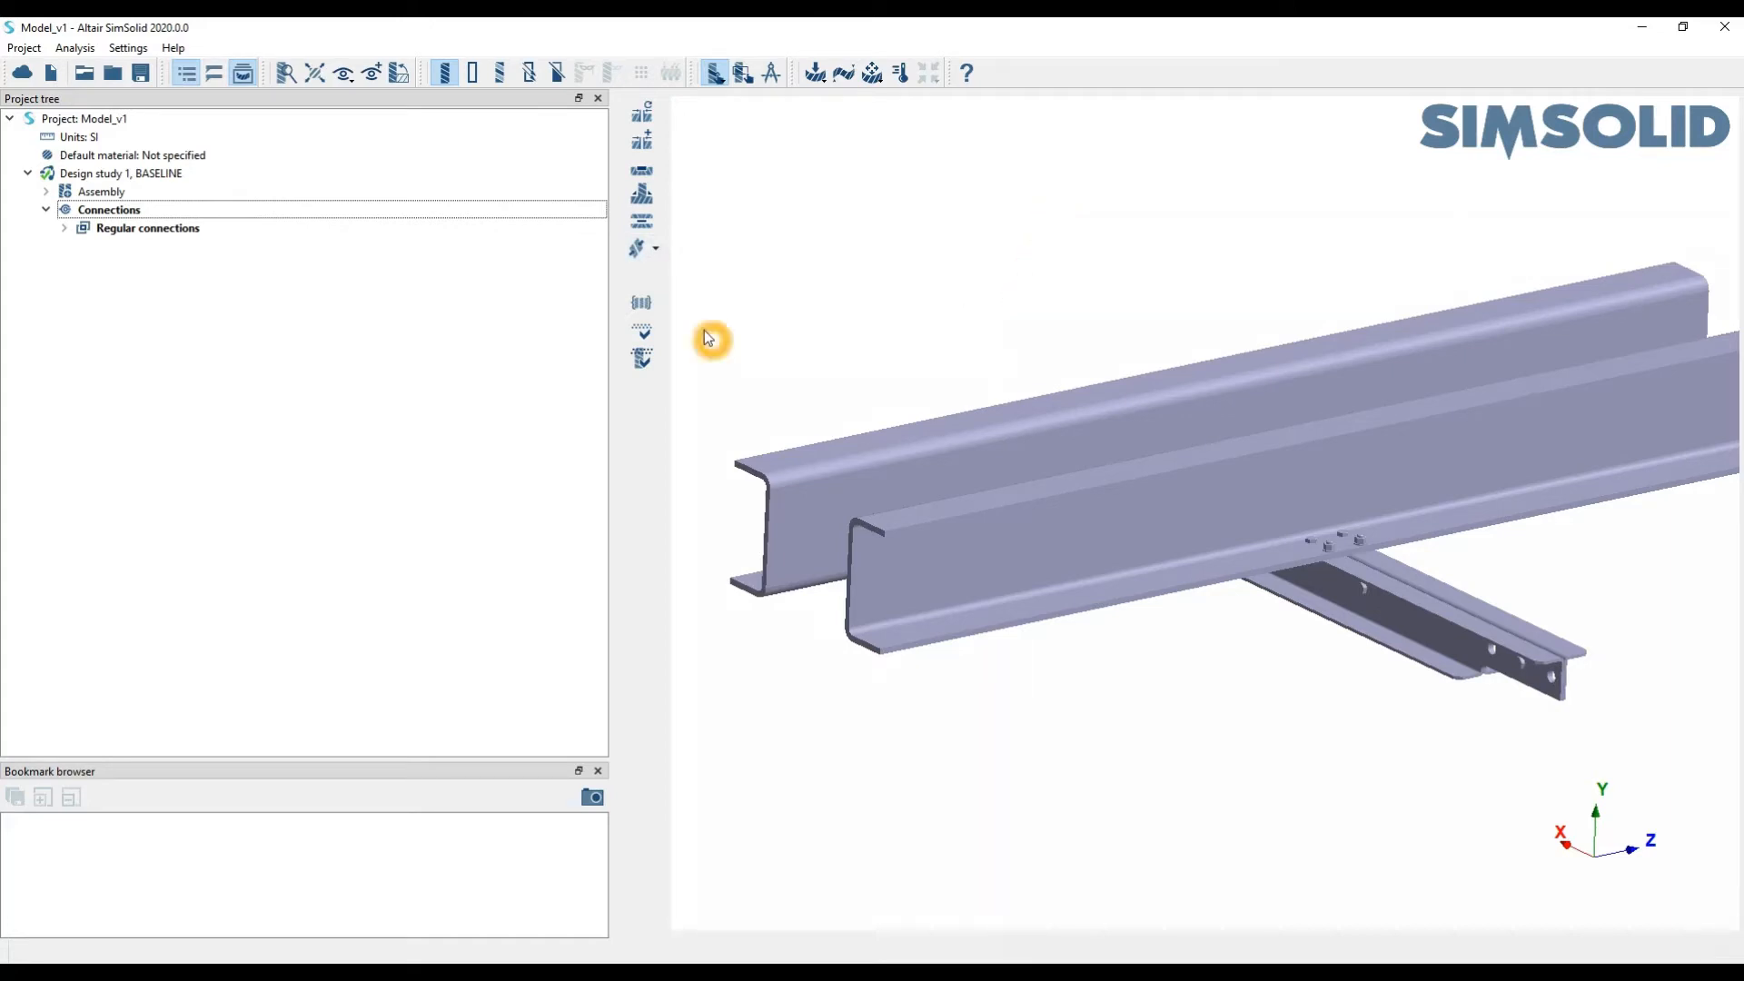
Check the assembly for disconnected groups of parts and dismiss the message
left_click(643, 313)
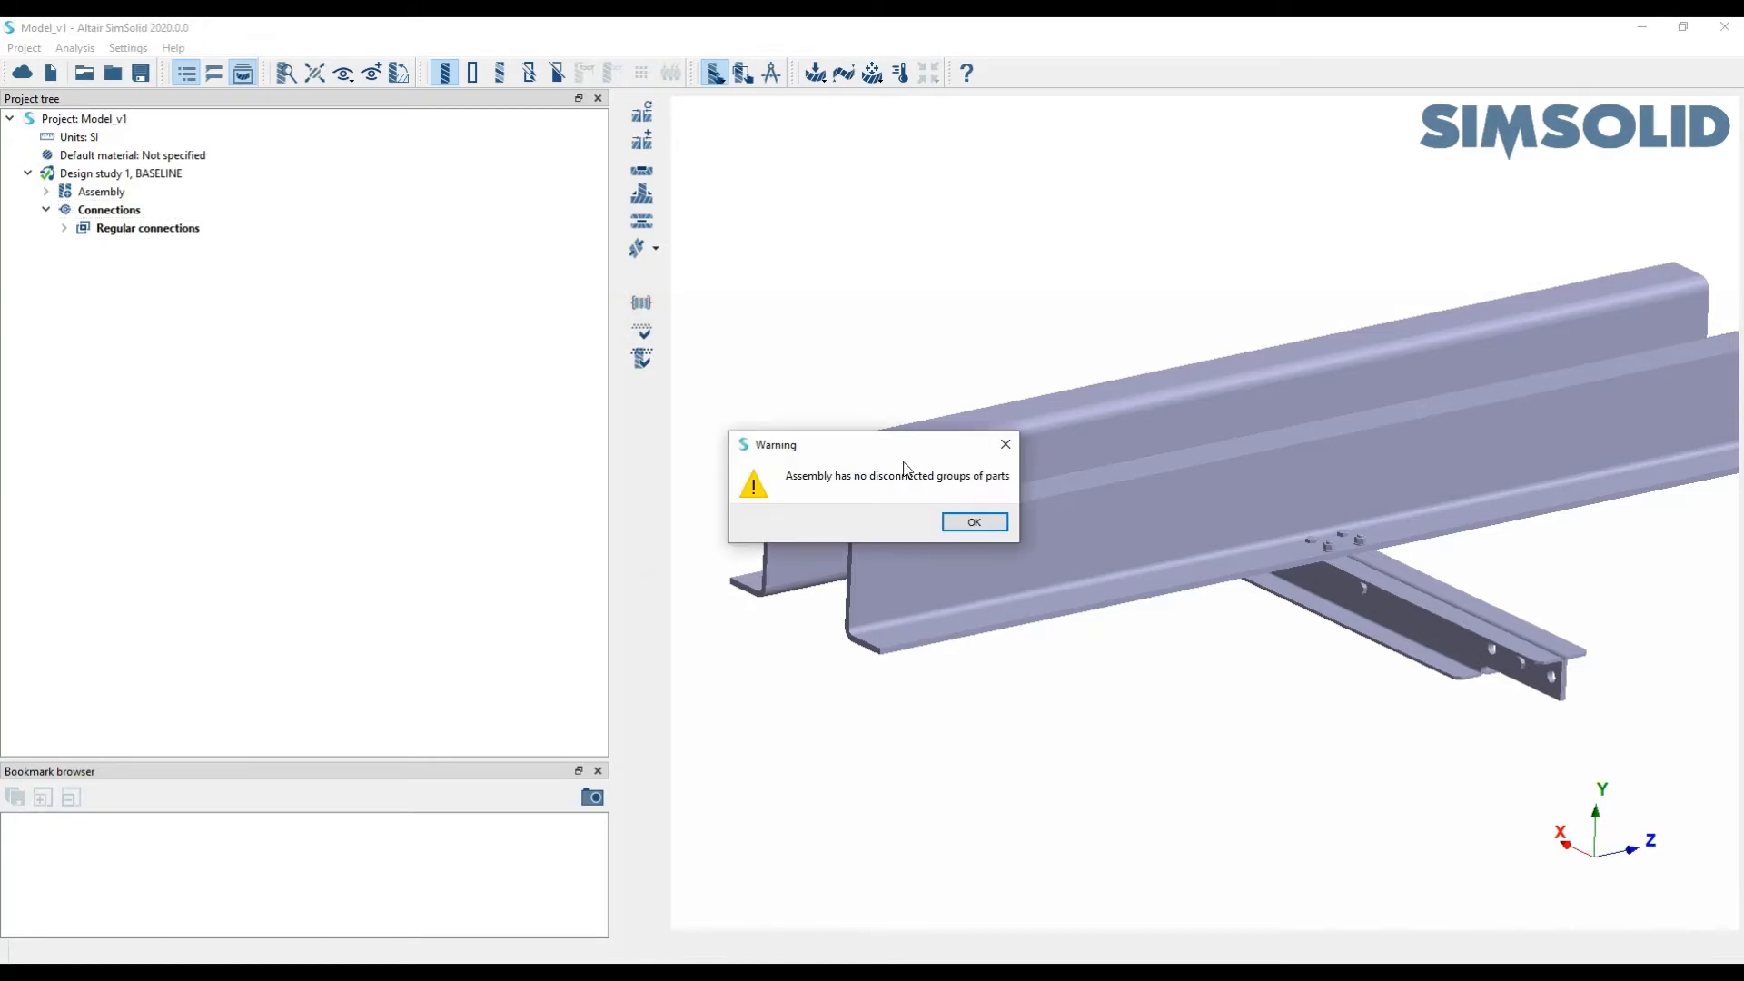
left_click(851, 492)
left_click(800, 493)
left_click(974, 524)
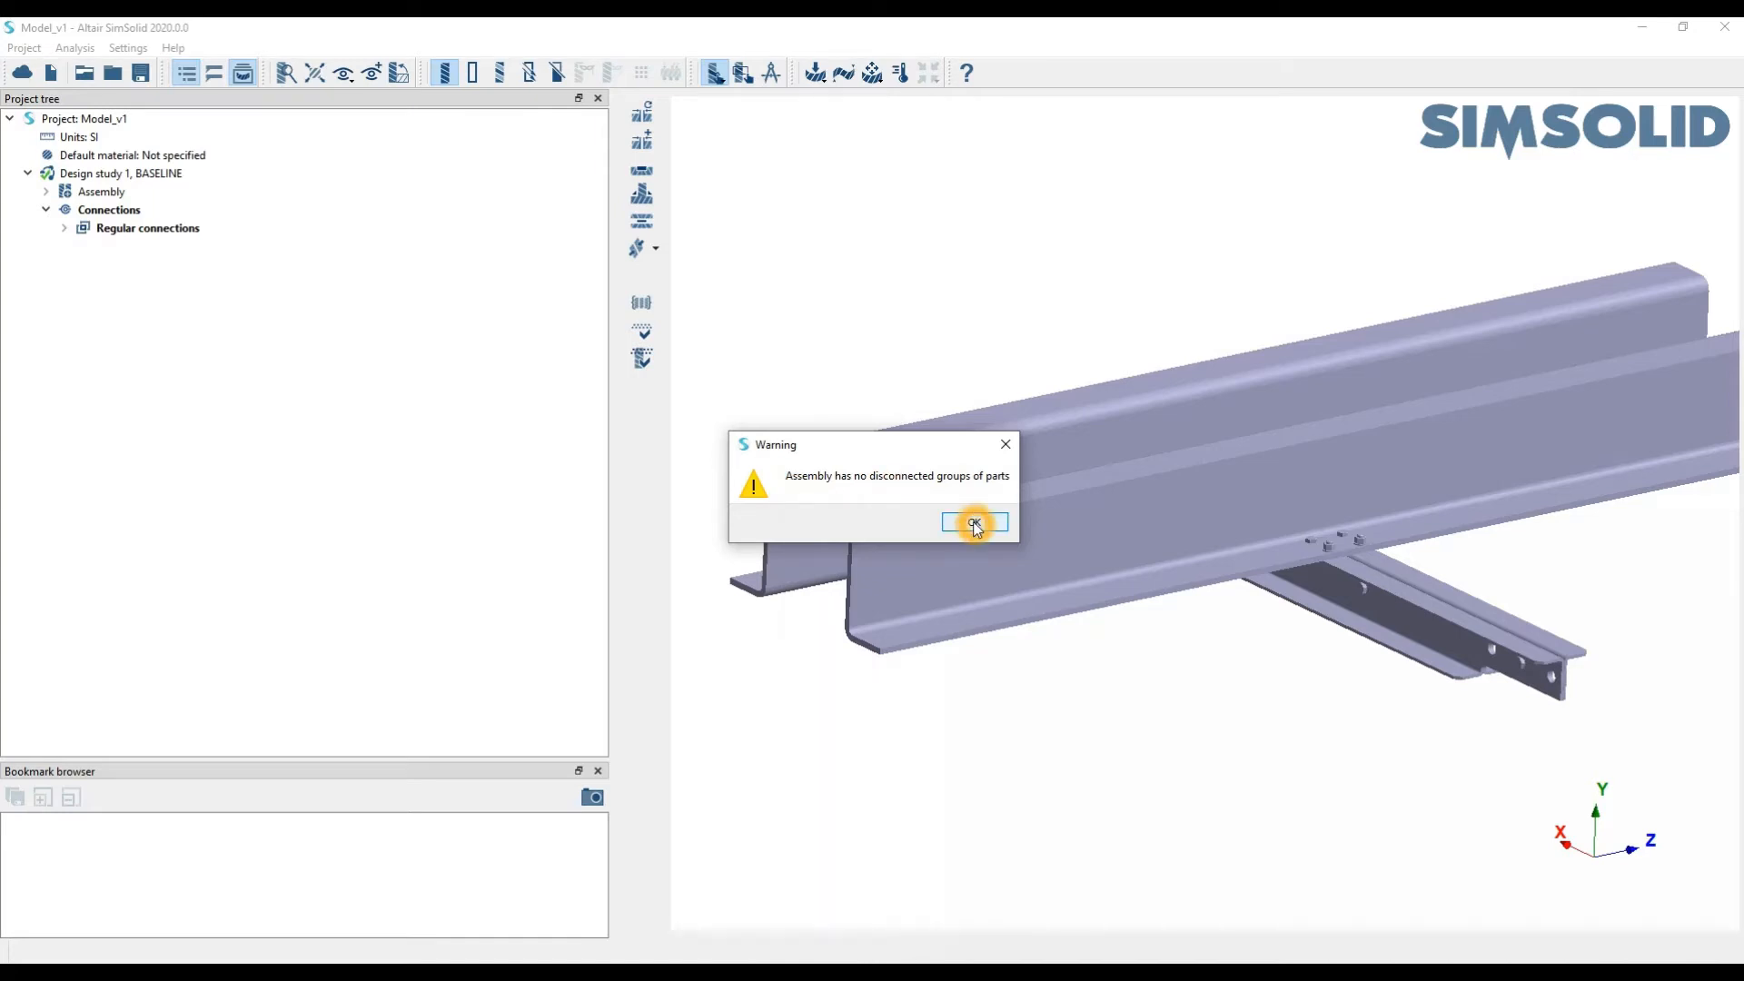
left_click(974, 523)
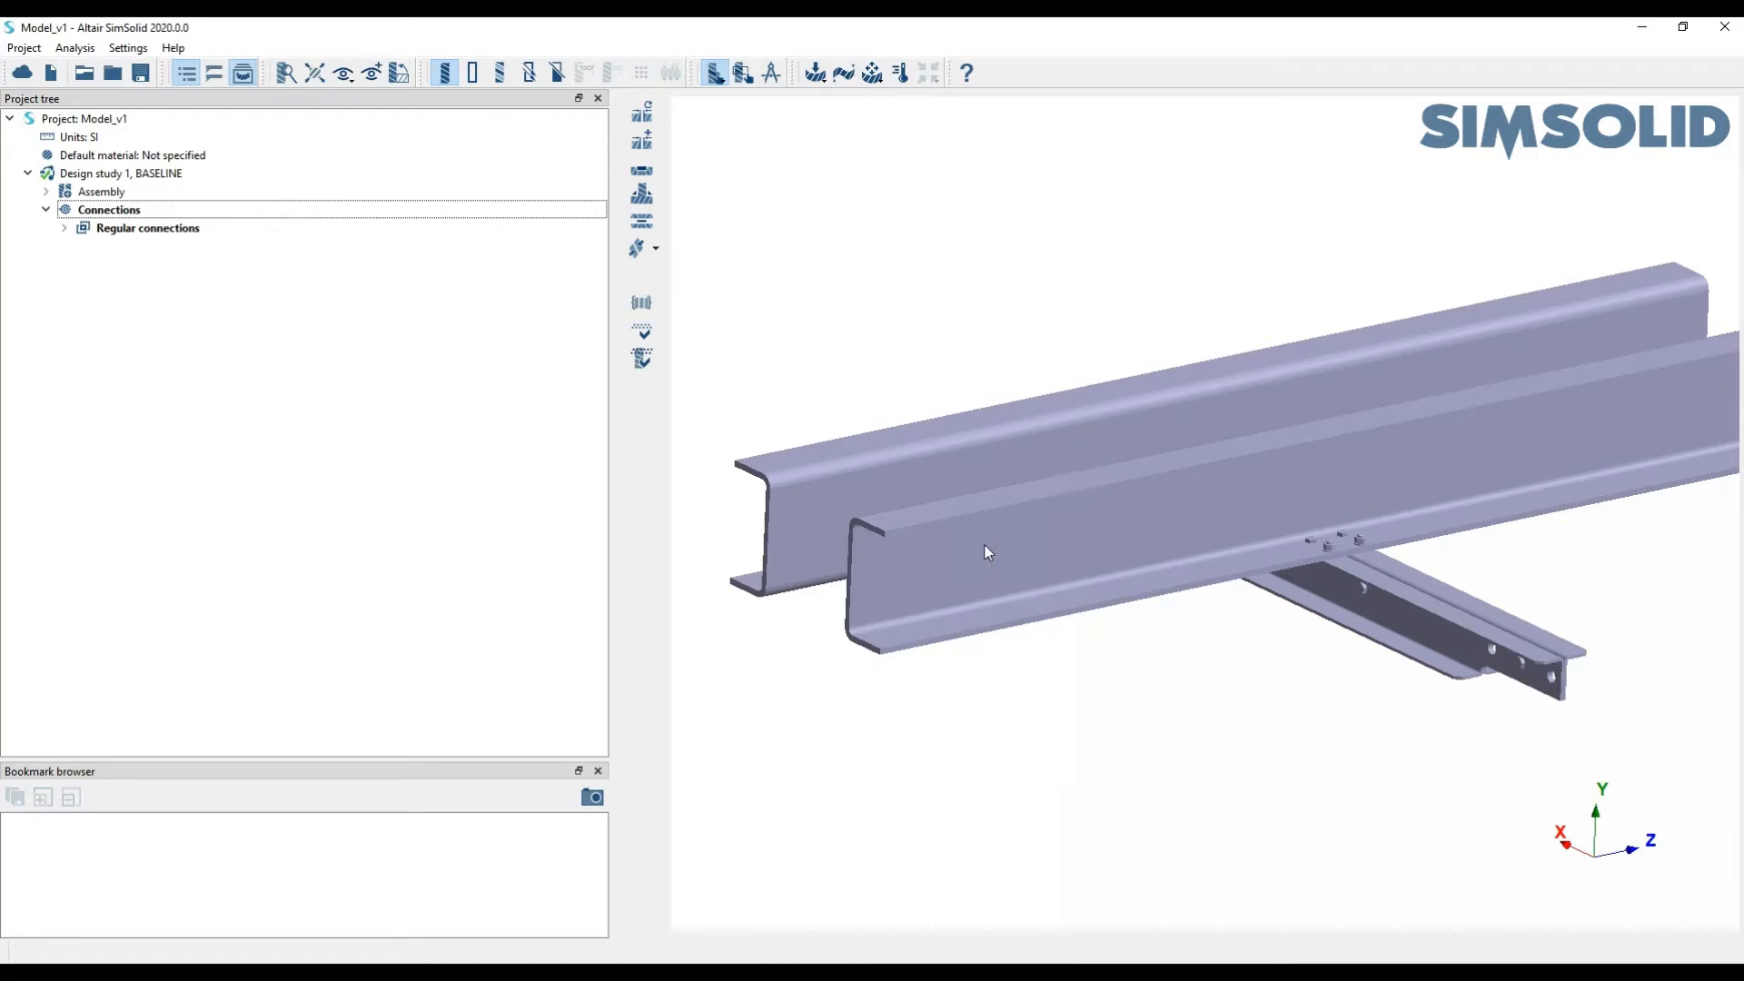
Review the regular connections, inspecting single entries such as Connection 13 and the range Connection 2 to Connection 13, and close the list
left_click(643, 332)
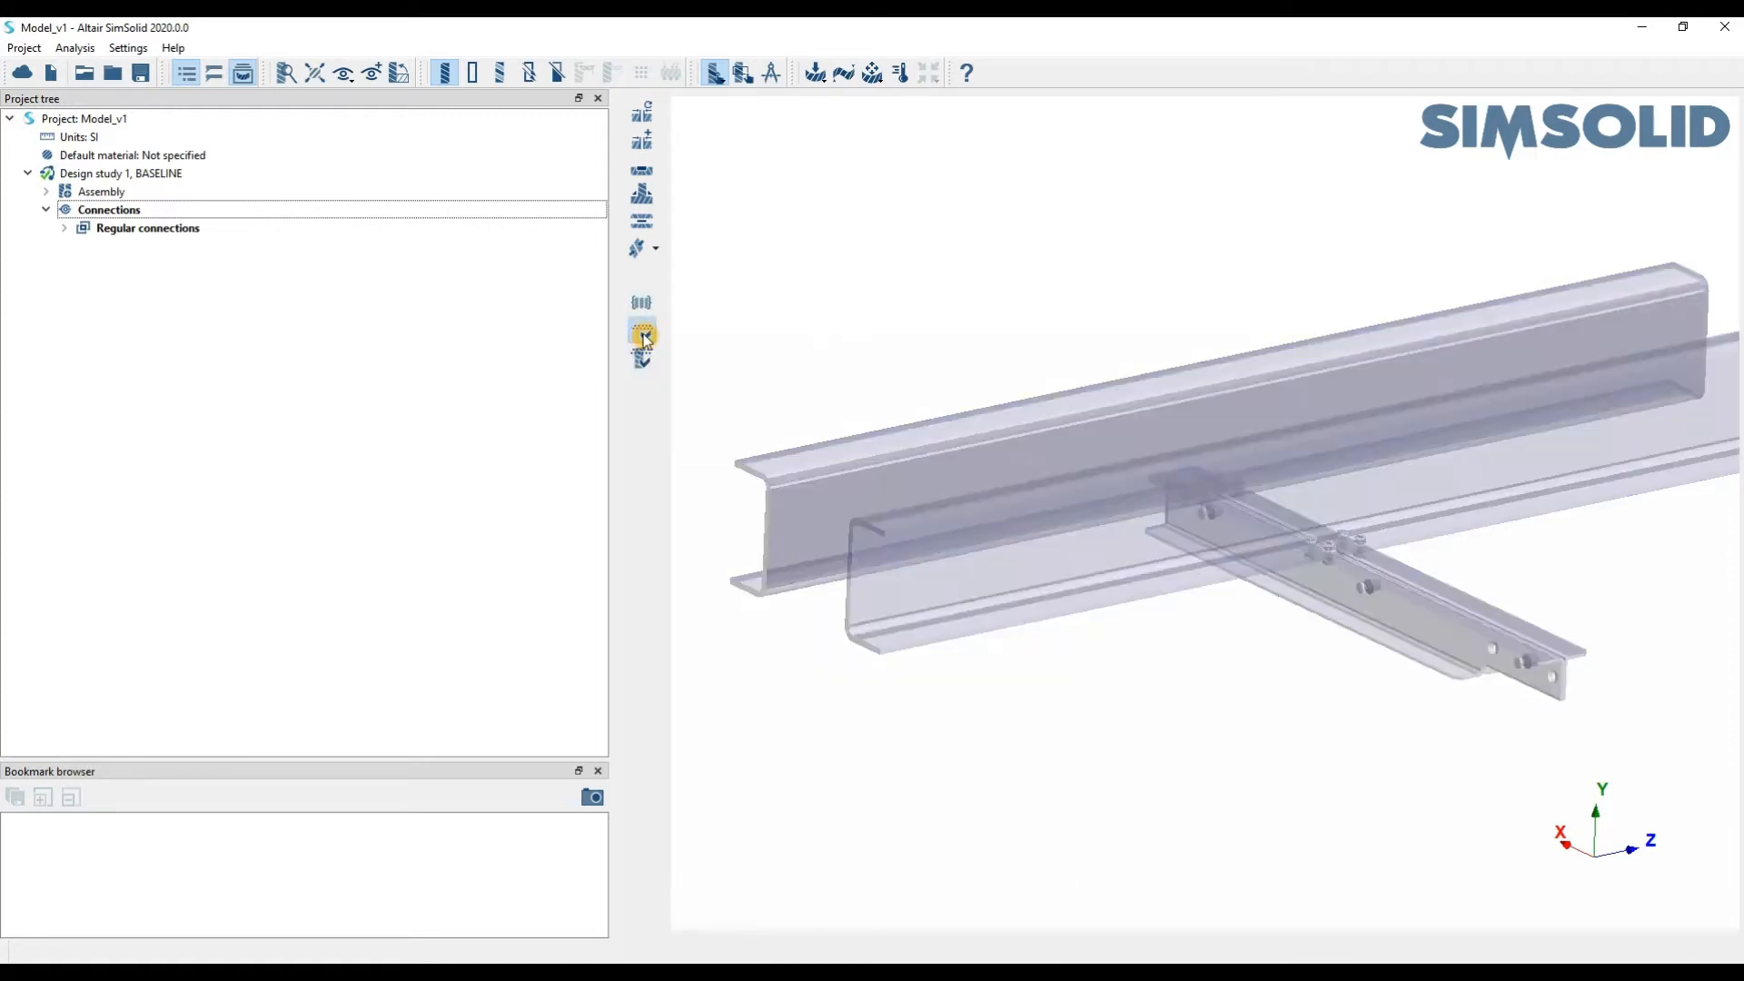
left_click_drag(1481, 620, 1731, 741)
left_click_drag(973, 366, 341, 122)
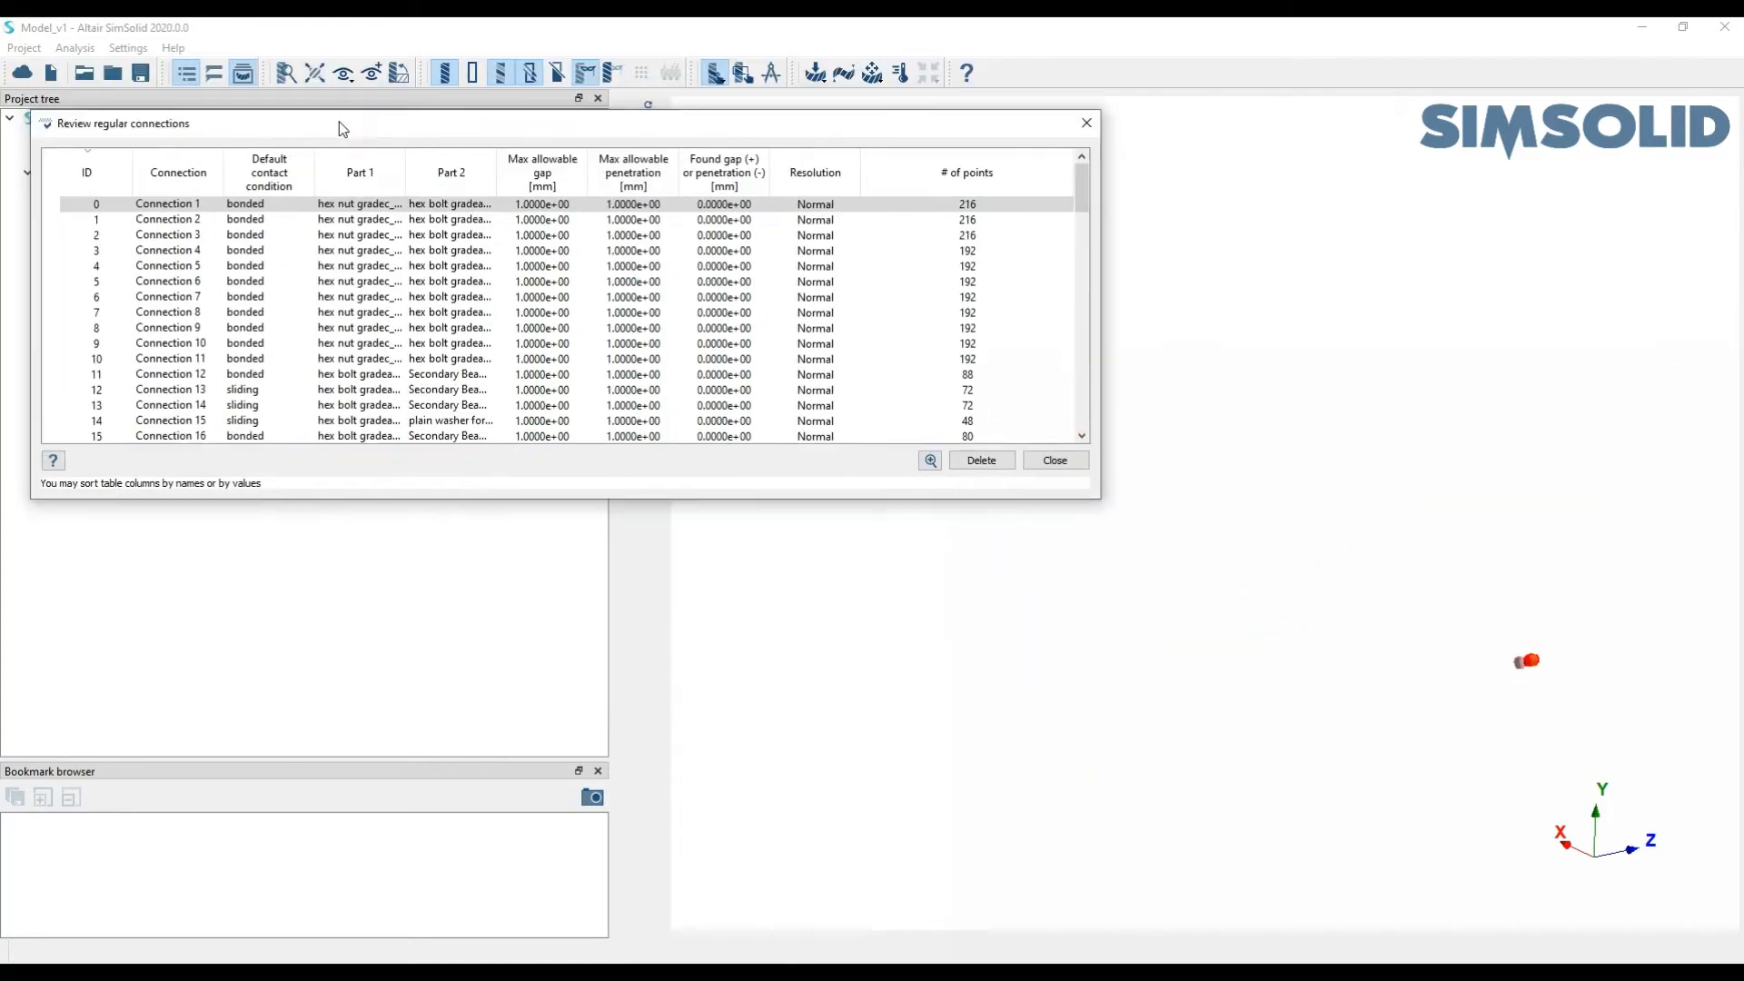
left_click(158, 249)
left_click(177, 327)
left_click(198, 391)
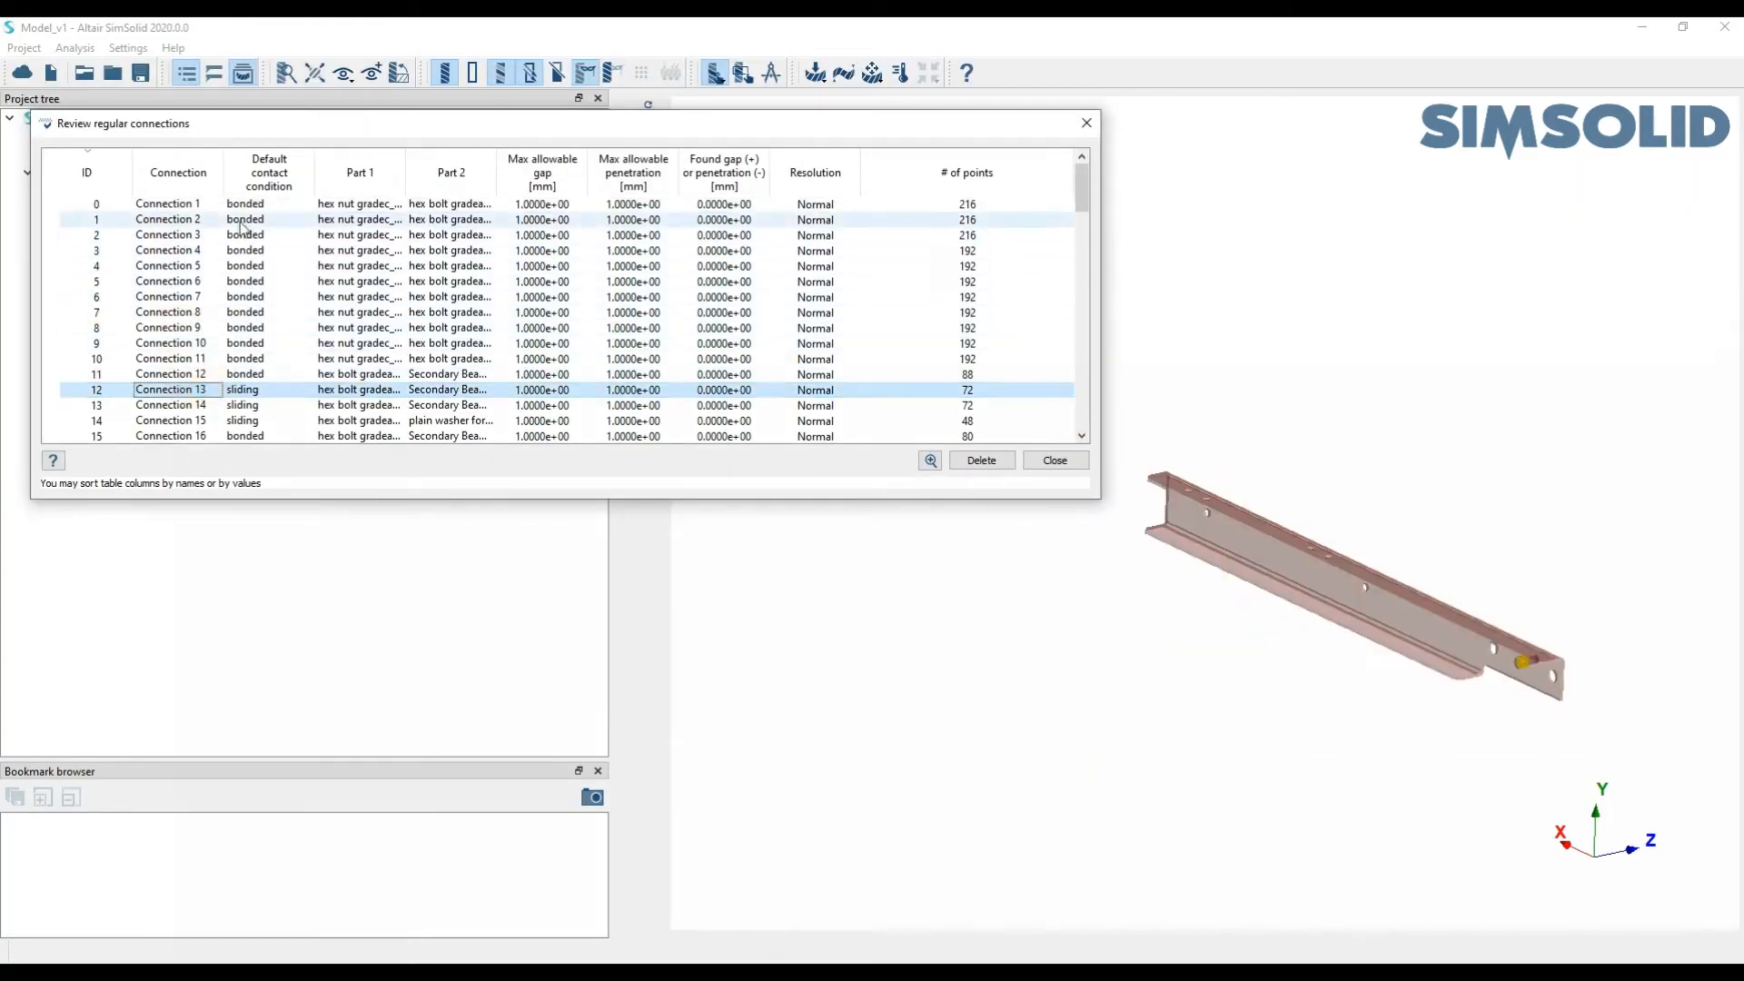
left_click_drag(244, 220, 245, 250)
left_click(277, 389, "shift")
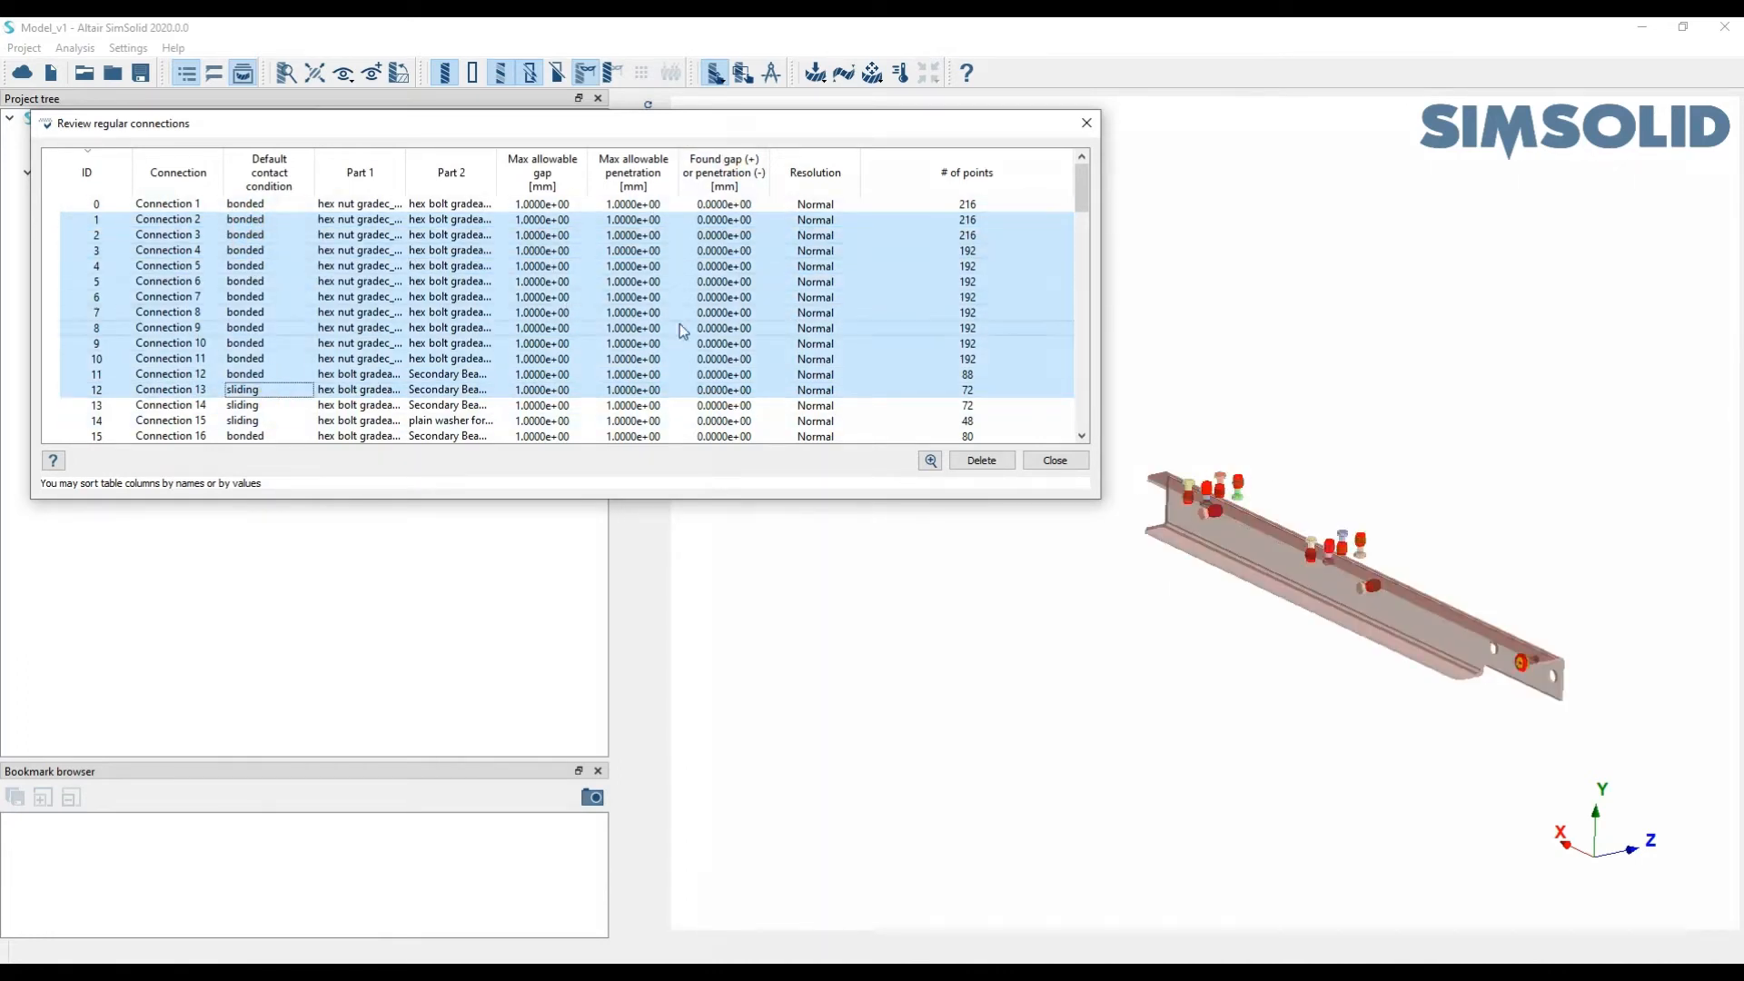
left_click(1086, 123)
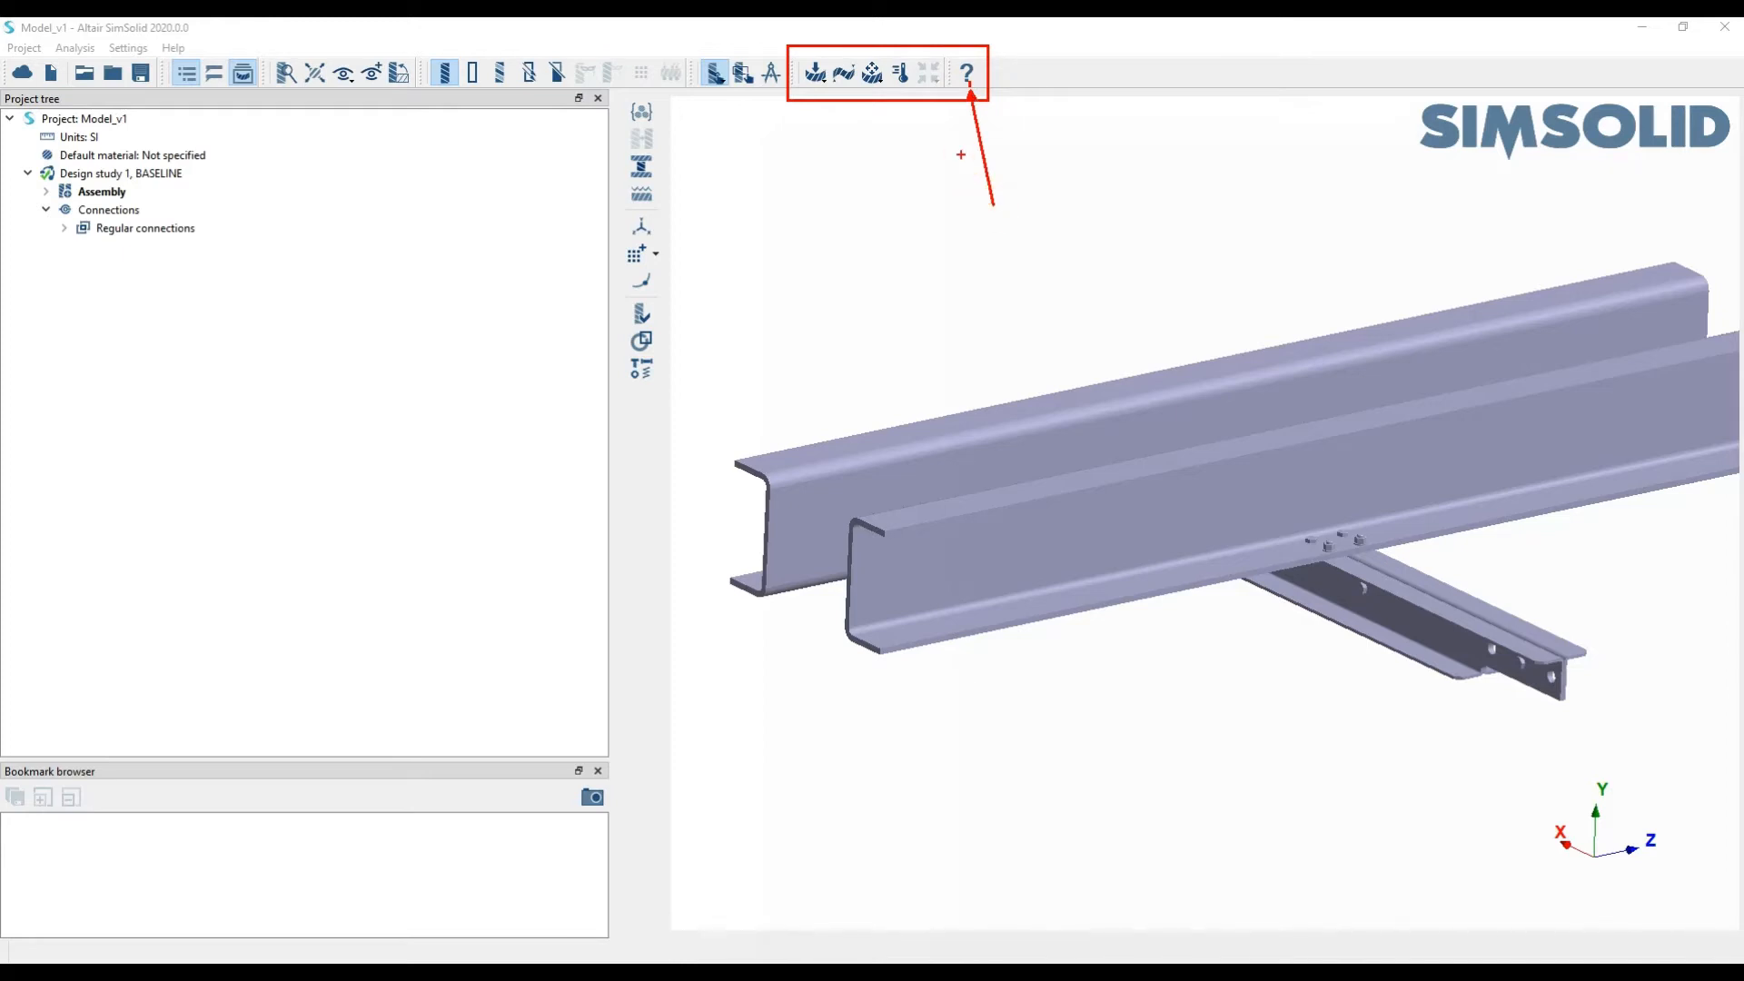
left_click(955, 150)
left_click(821, 80)
left_click(817, 95)
left_click_drag(812, 85, 813, 208)
left_click(826, 232)
left_click(827, 233)
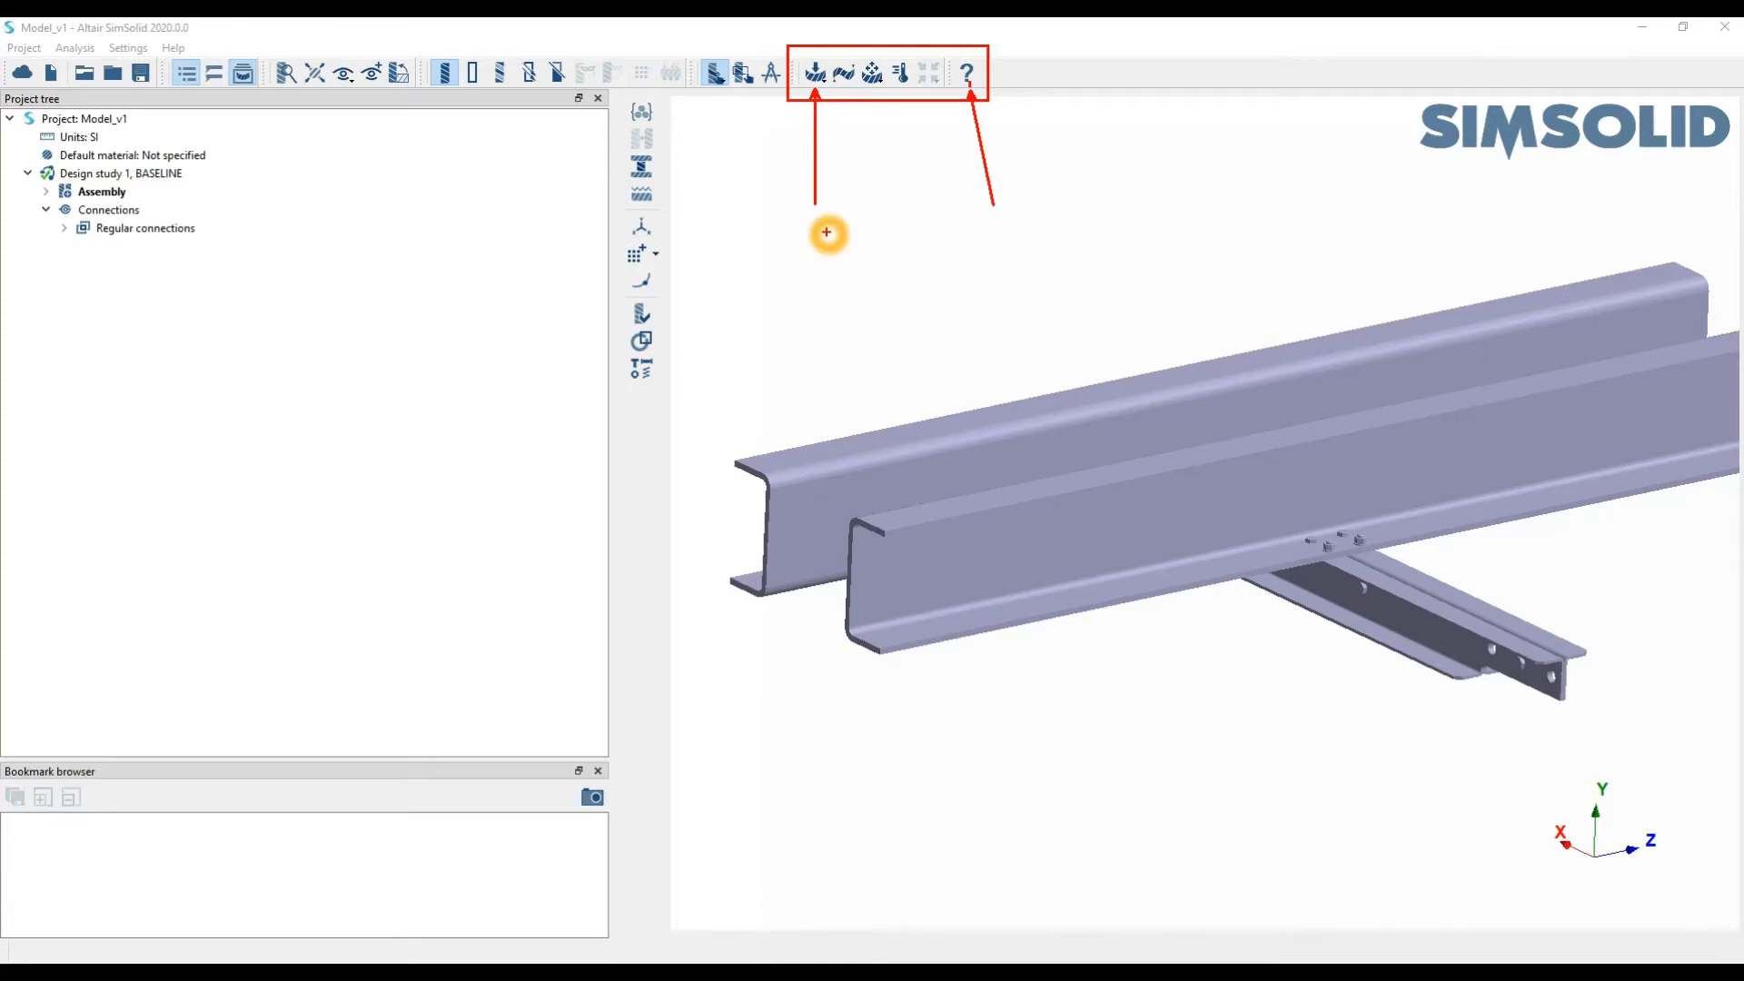
left_click_drag(845, 89, 847, 218)
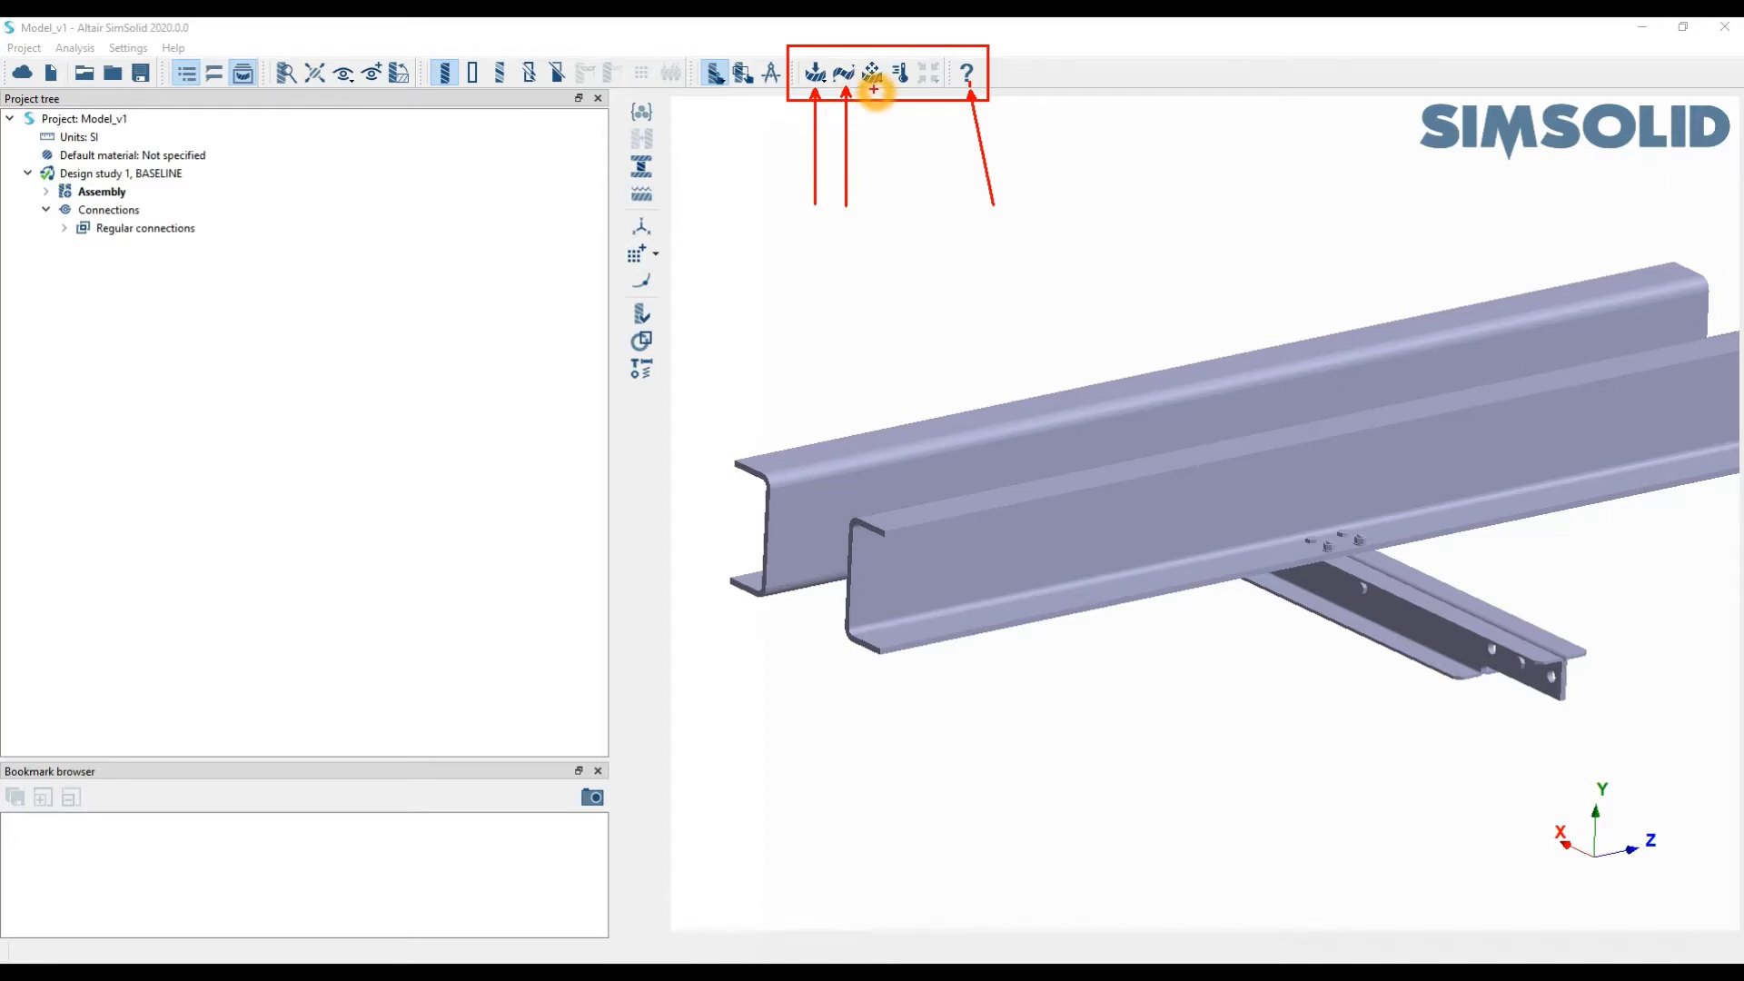
Review the dynamic analysis types (transient, frequency response, random response) and the thermal analysis option
left_click(873, 78)
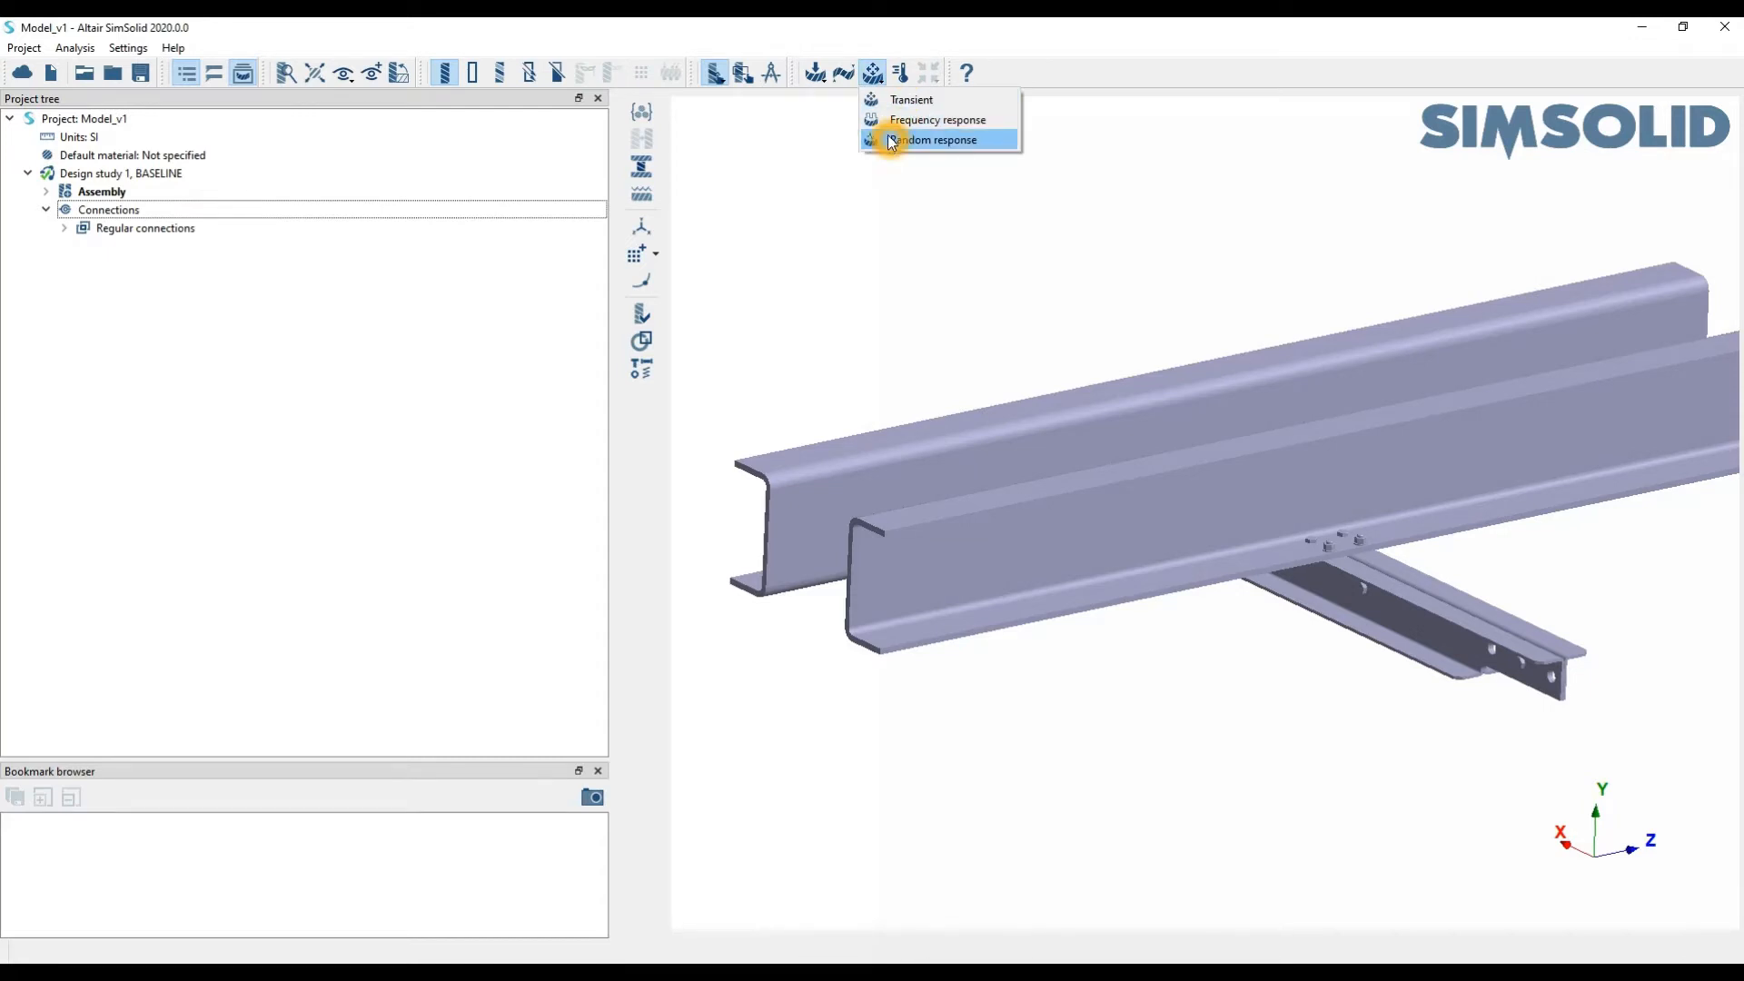
left_click(878, 196)
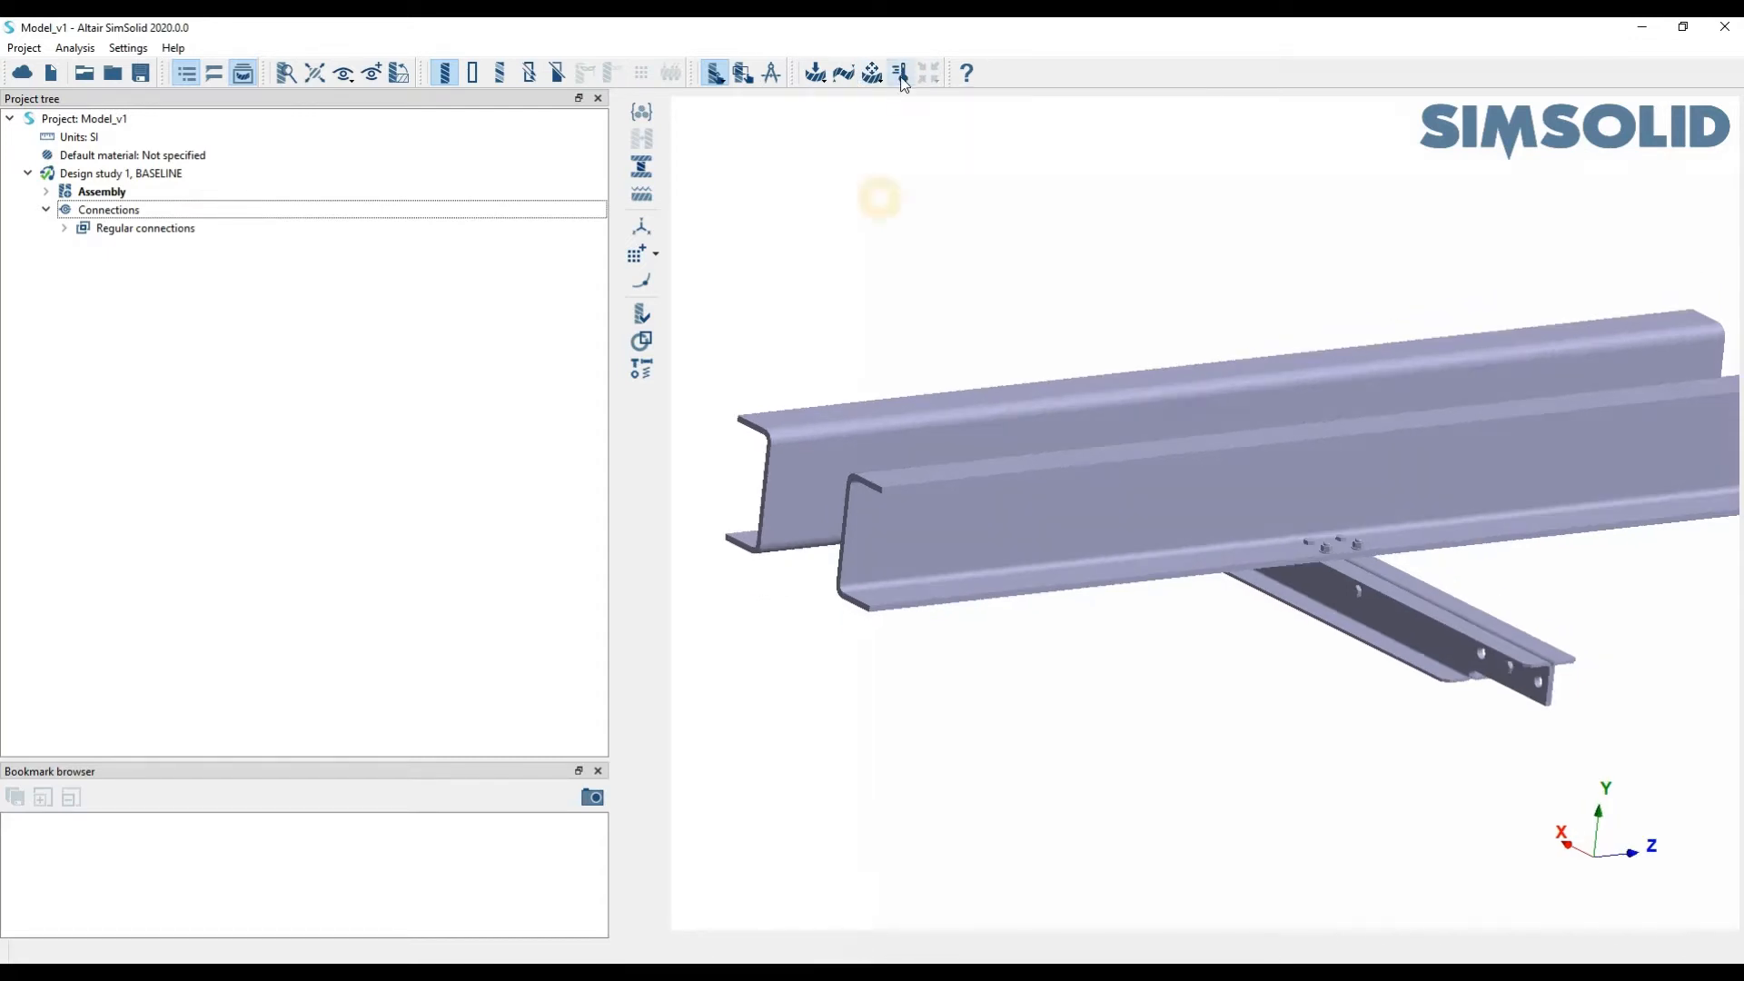
left_click(901, 73)
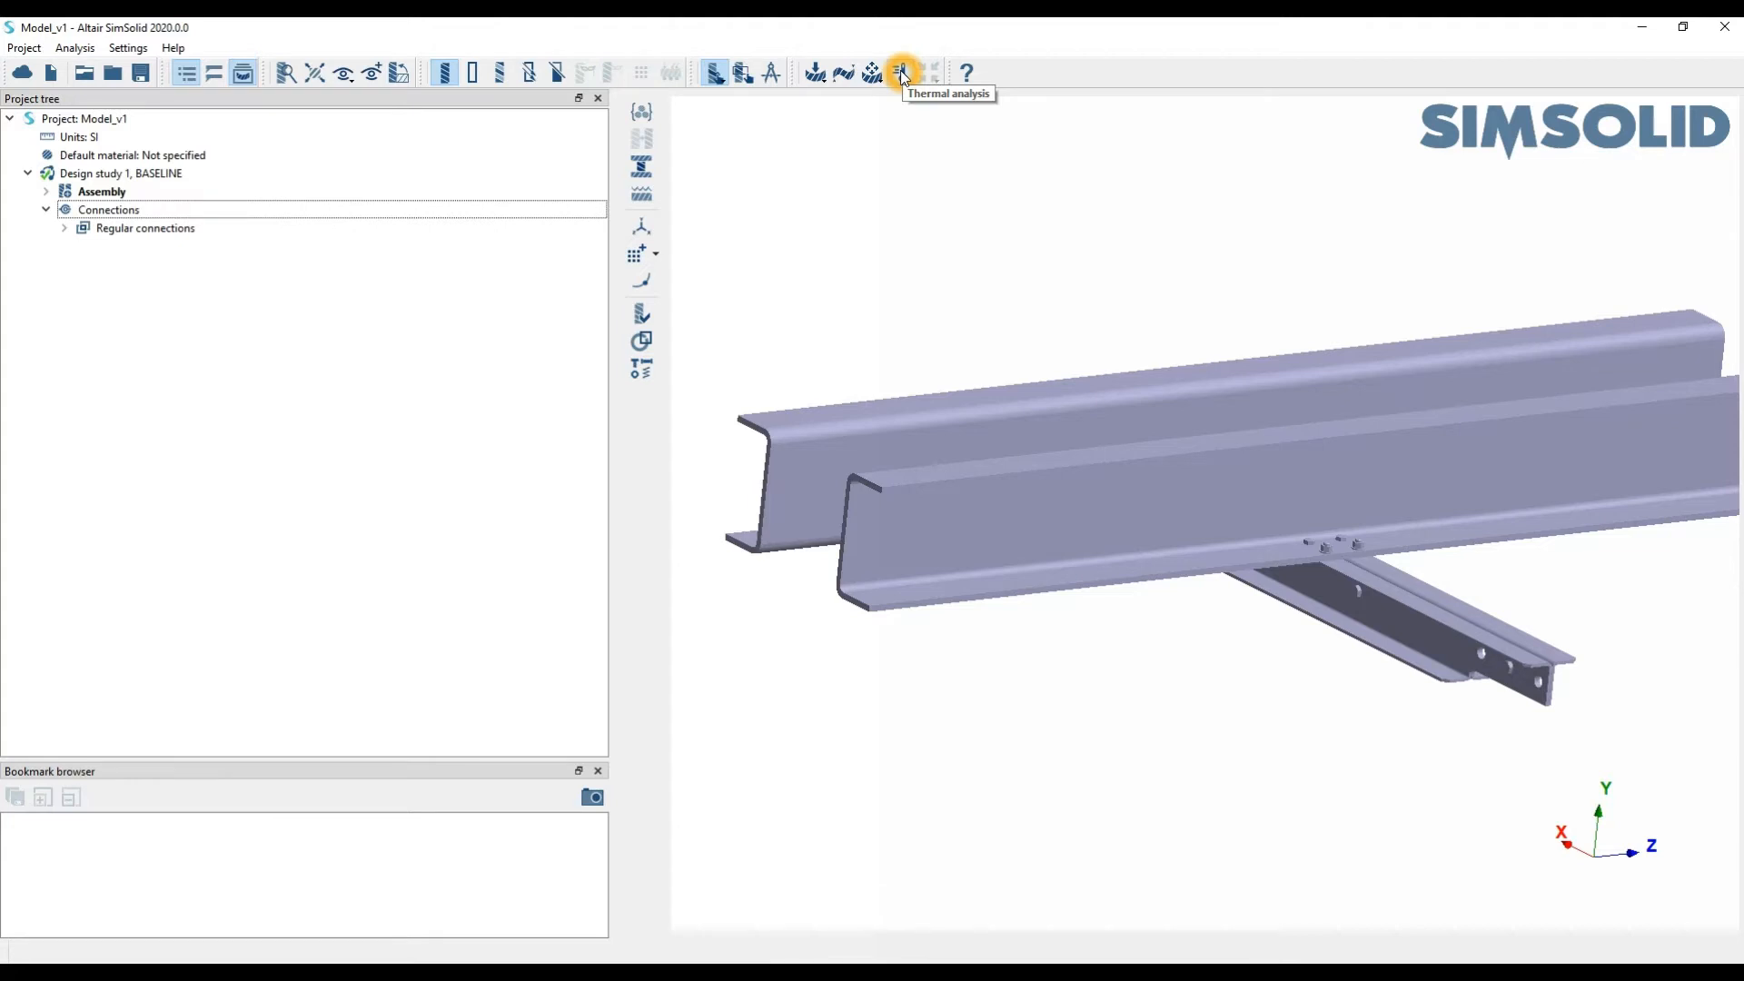
Create a structural linear analysis in Design study 1 and select it in the project
left_click(815, 80)
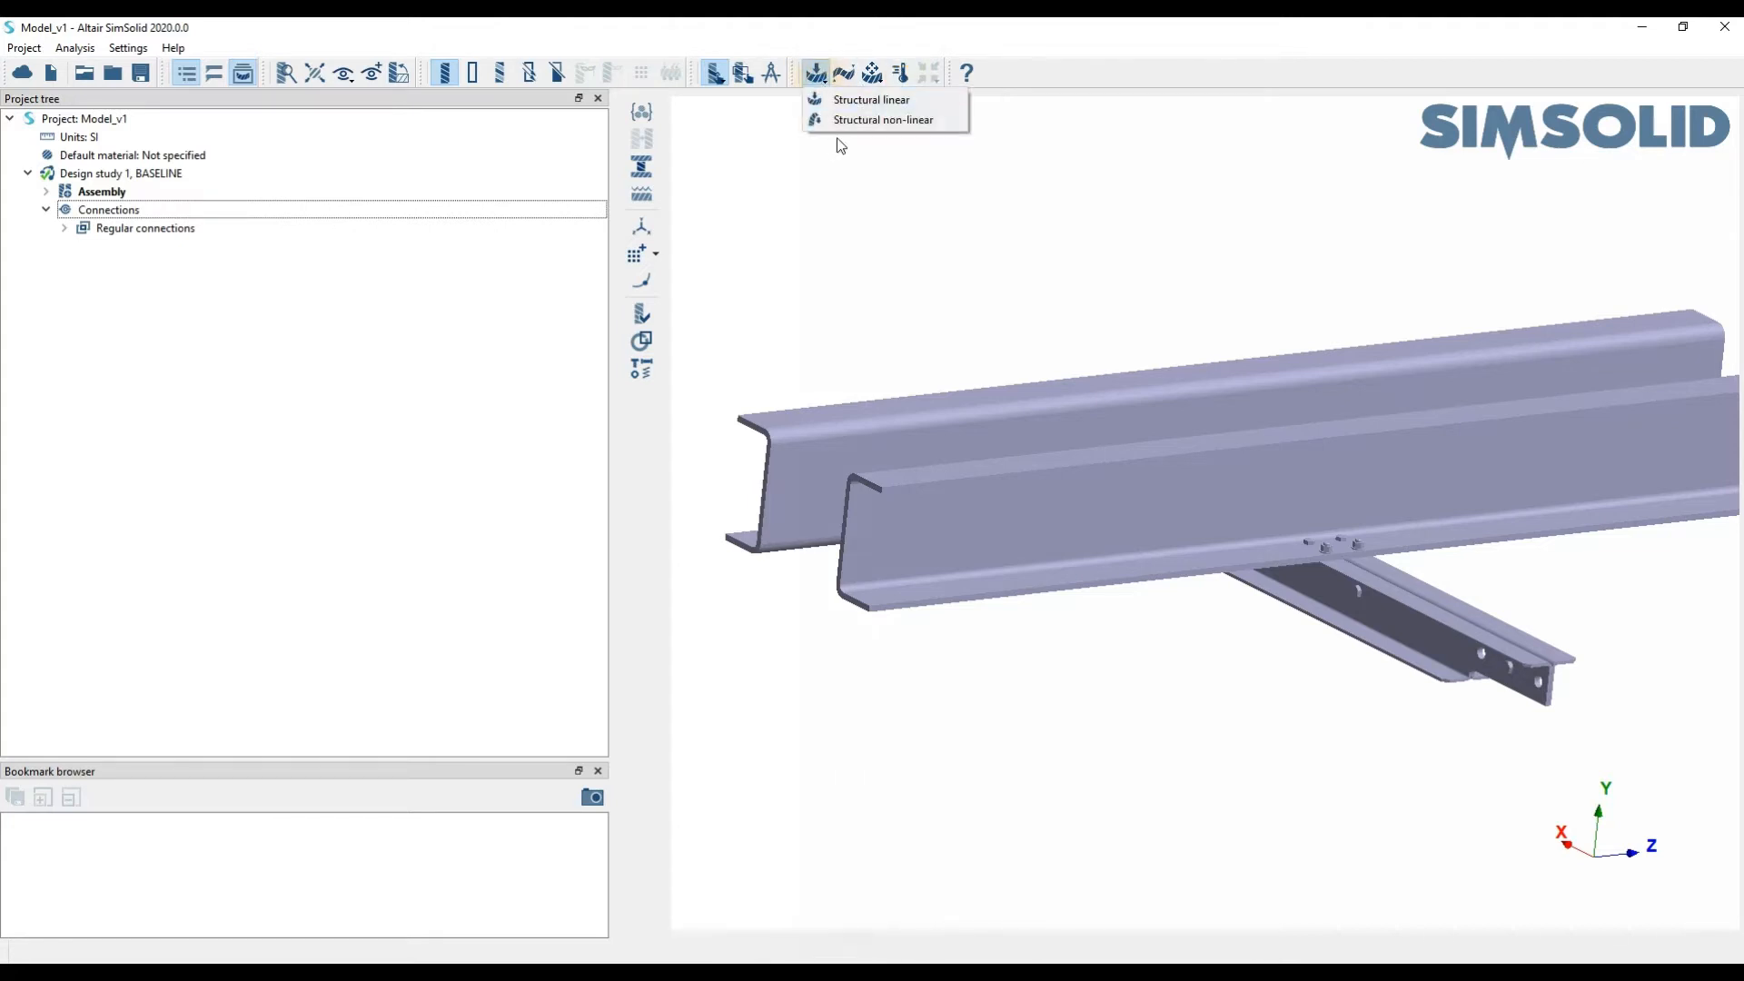
left_click(878, 110)
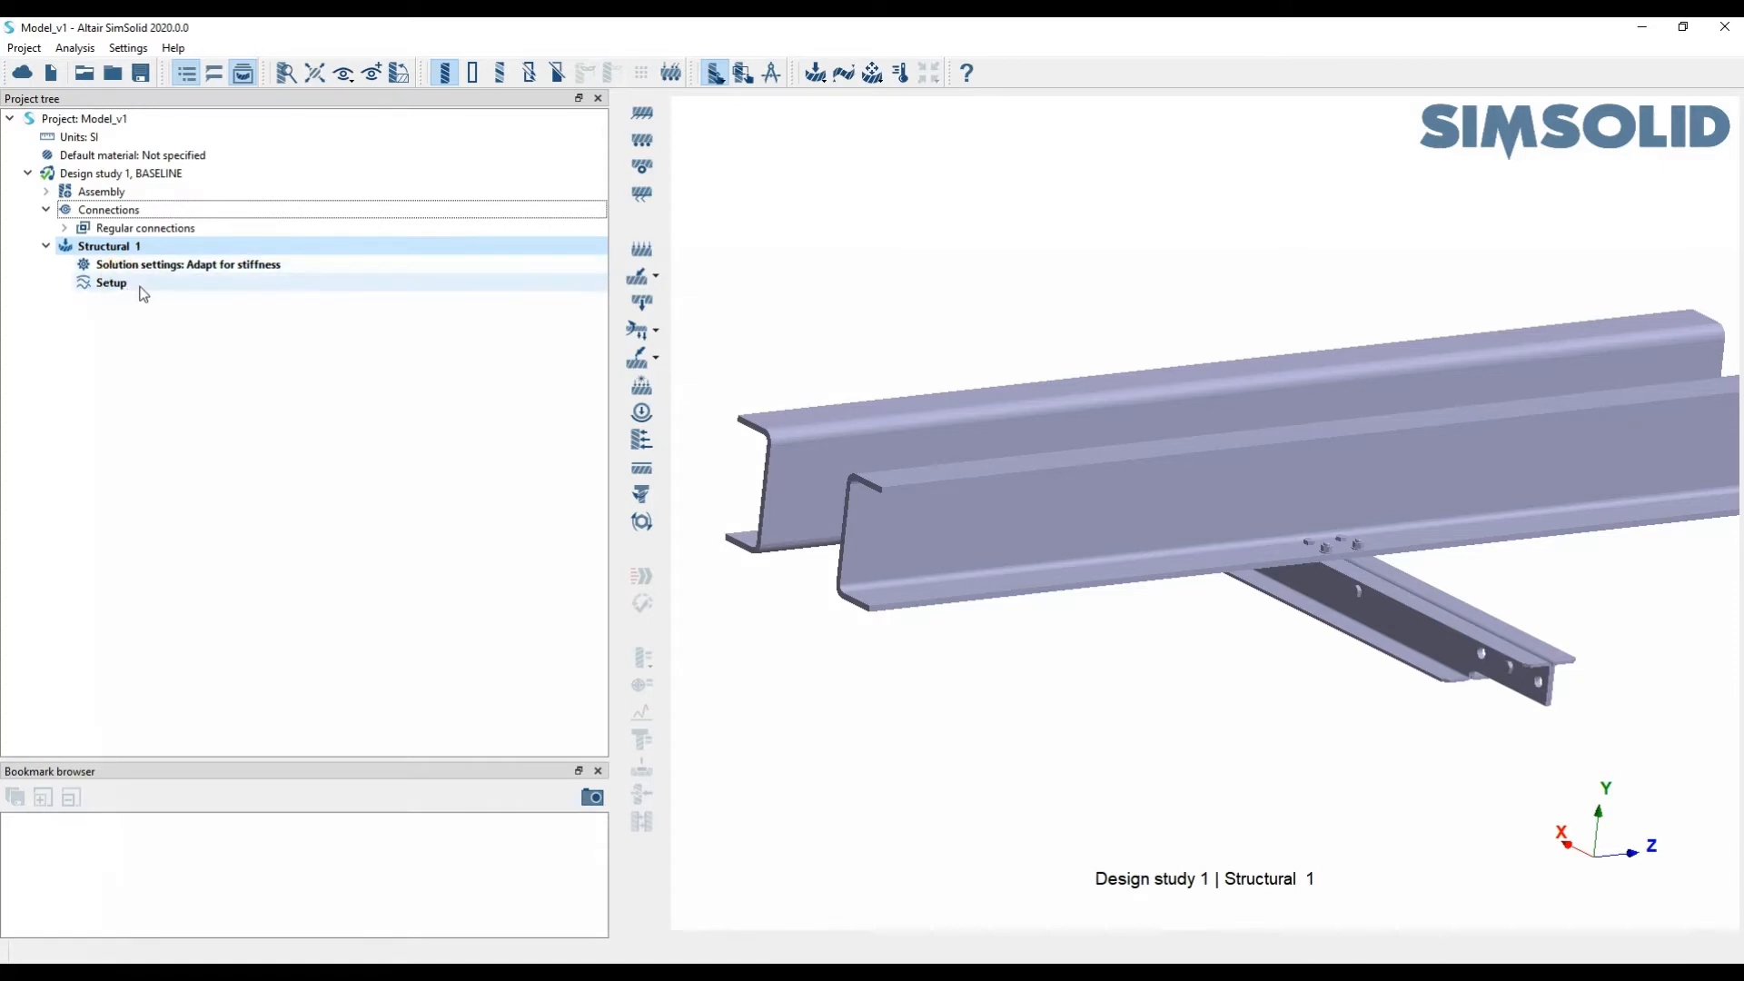
left_click(114, 249)
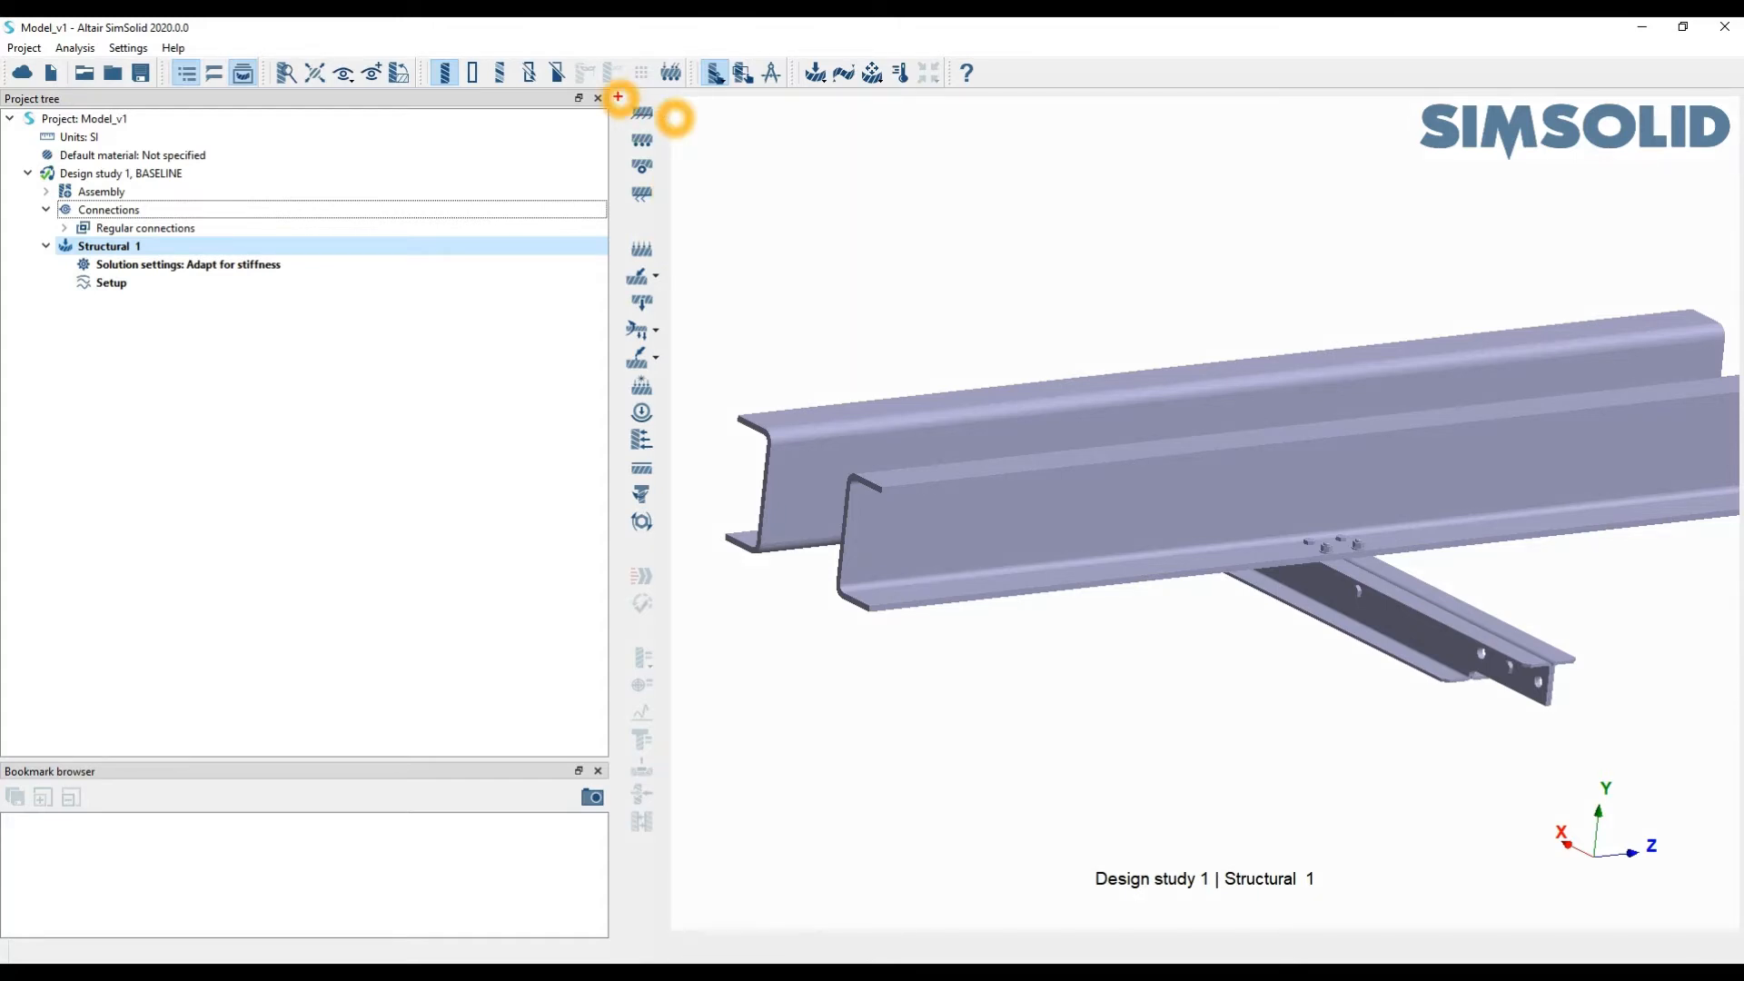
Review the support types available for the structural analysis, including the hinge (pivot) support
mouse_move(619, 96)
left_mouse_down()
mouse_move(668, 182)
mouse_move(670, 227)
left_mouse_up()
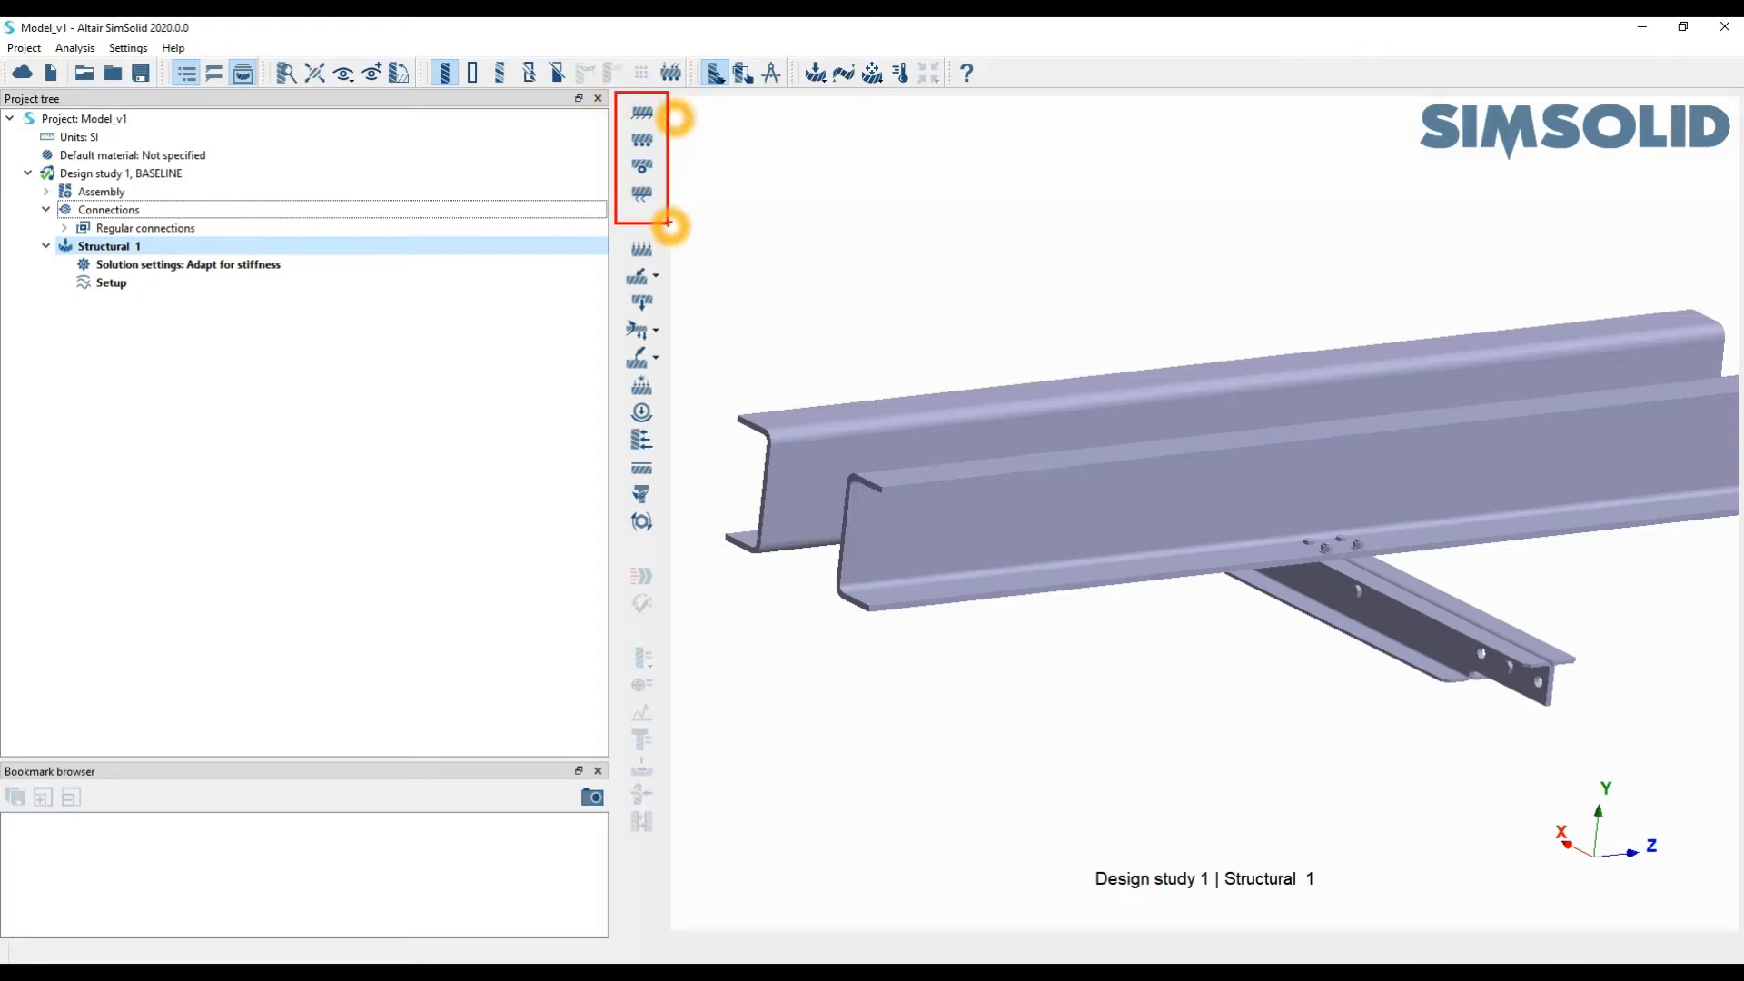
left_click(651, 120)
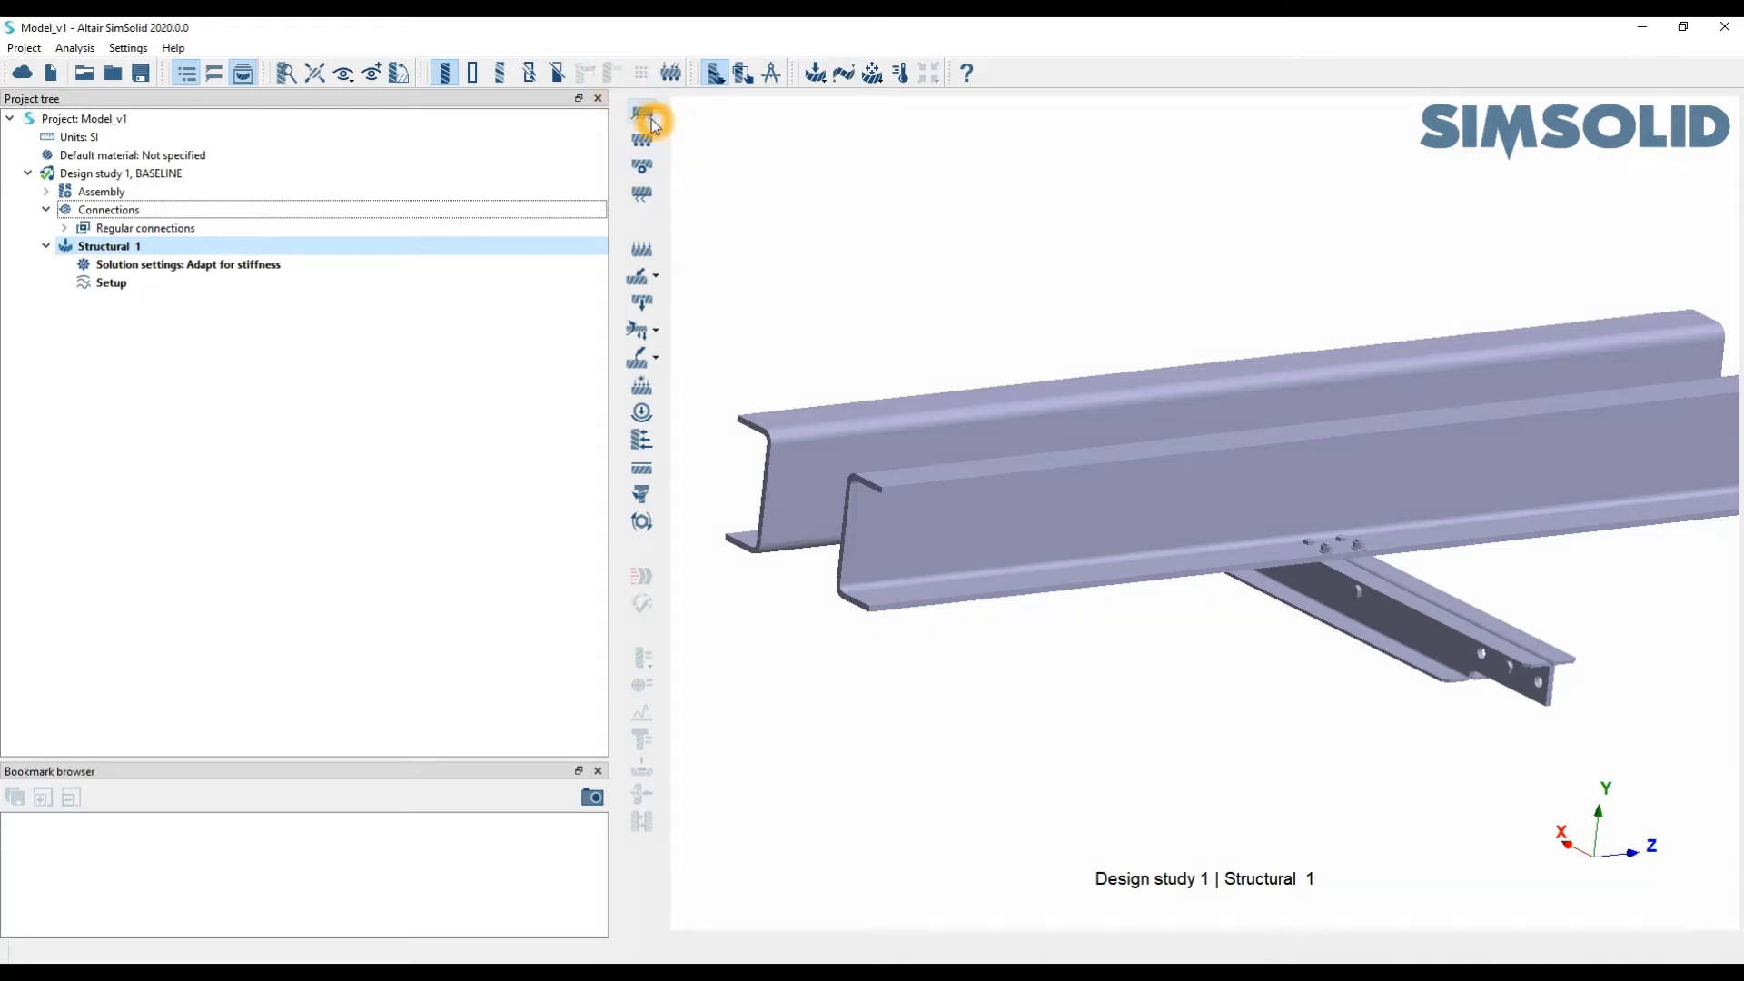
left_click(643, 148)
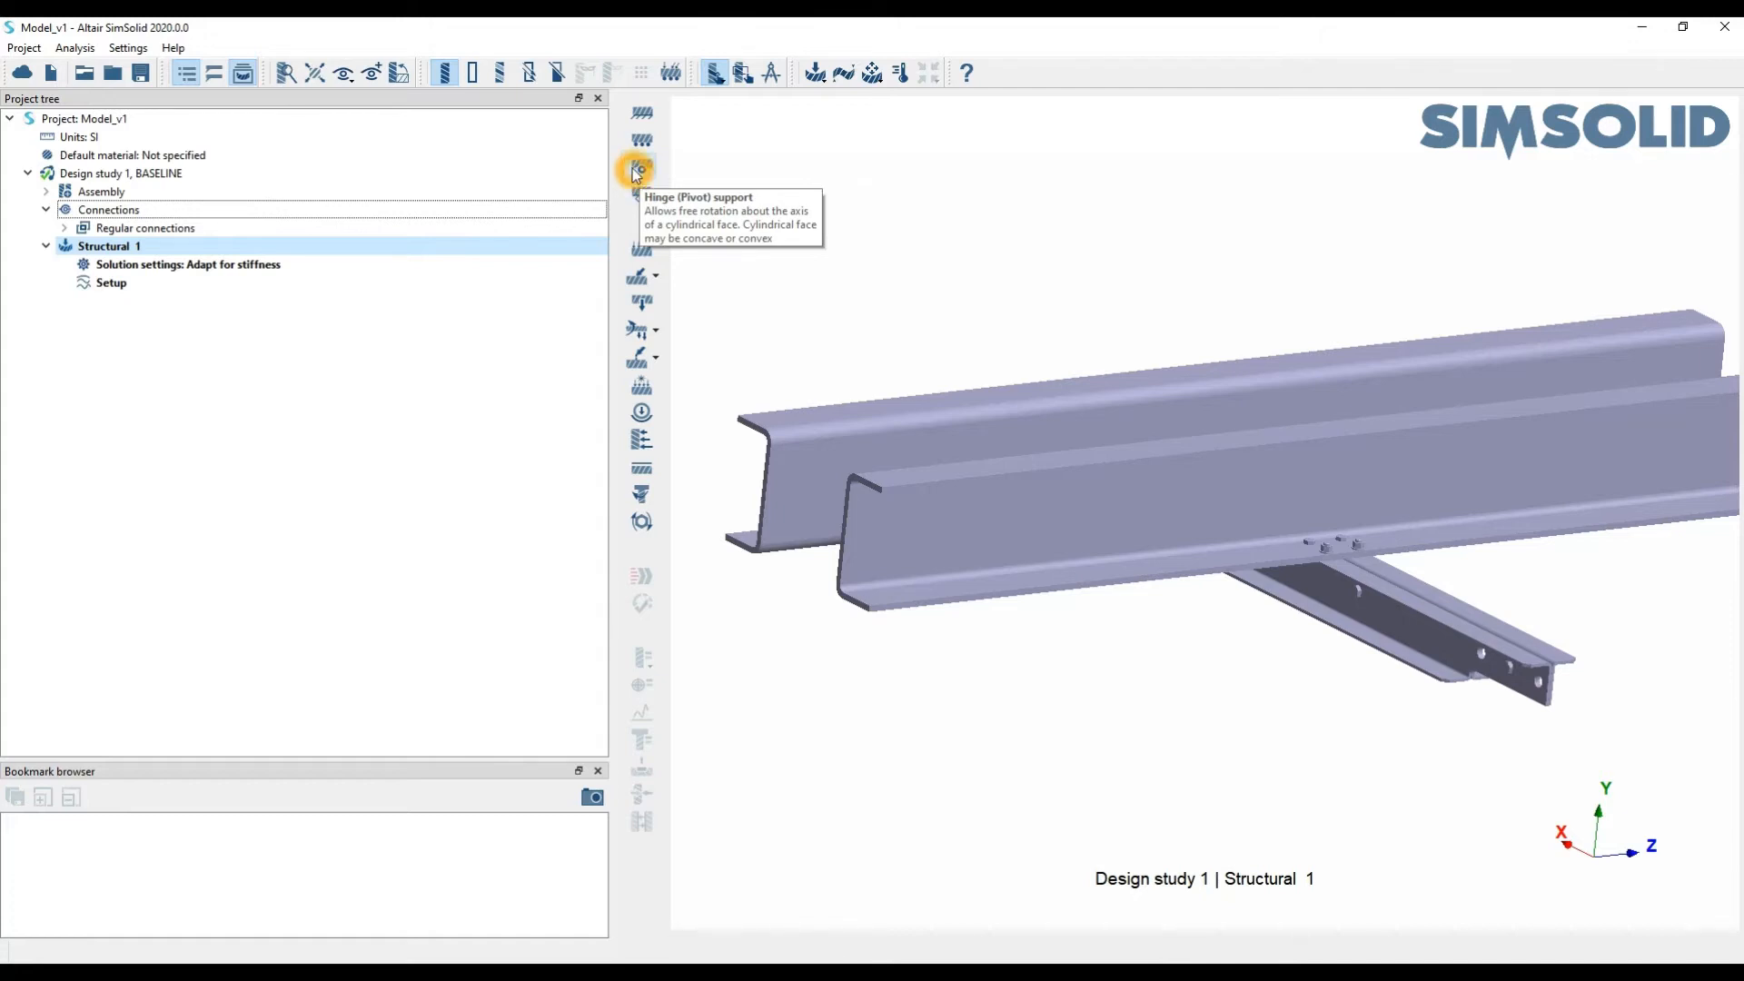
Start an immovable support applied to faces and select the near end faces of both main beams
left_click(642, 114)
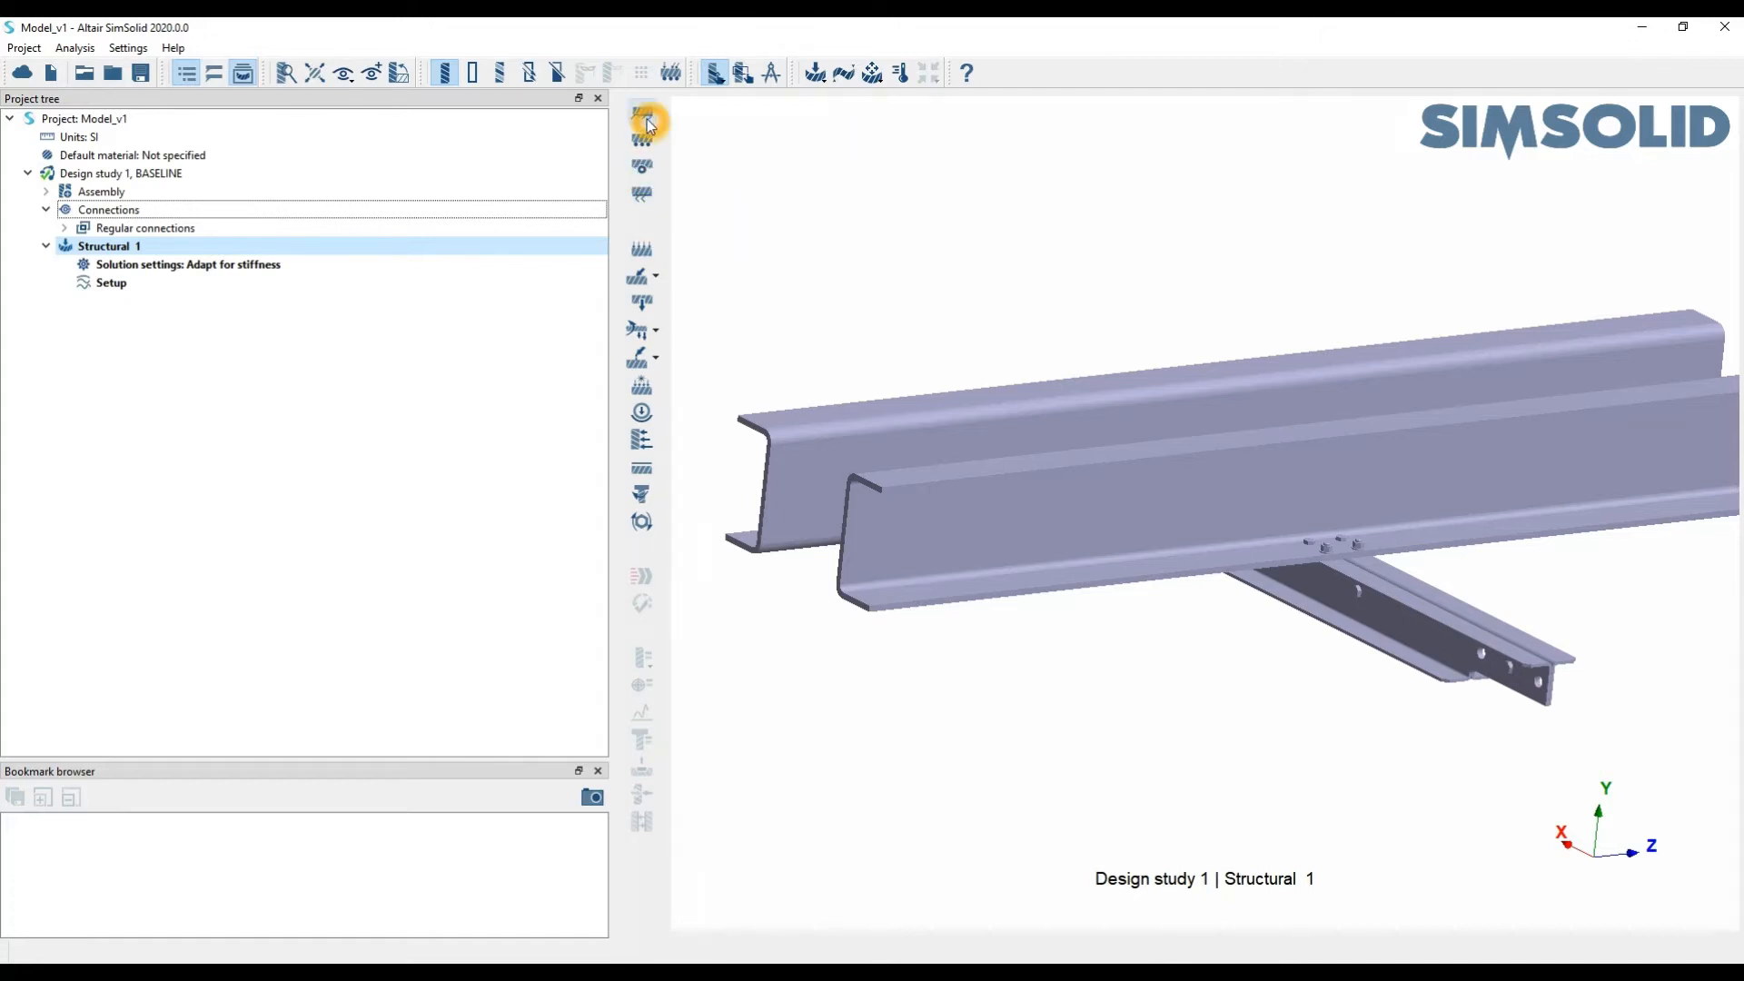
right_click_drag(1262, 410, 1473, 355)
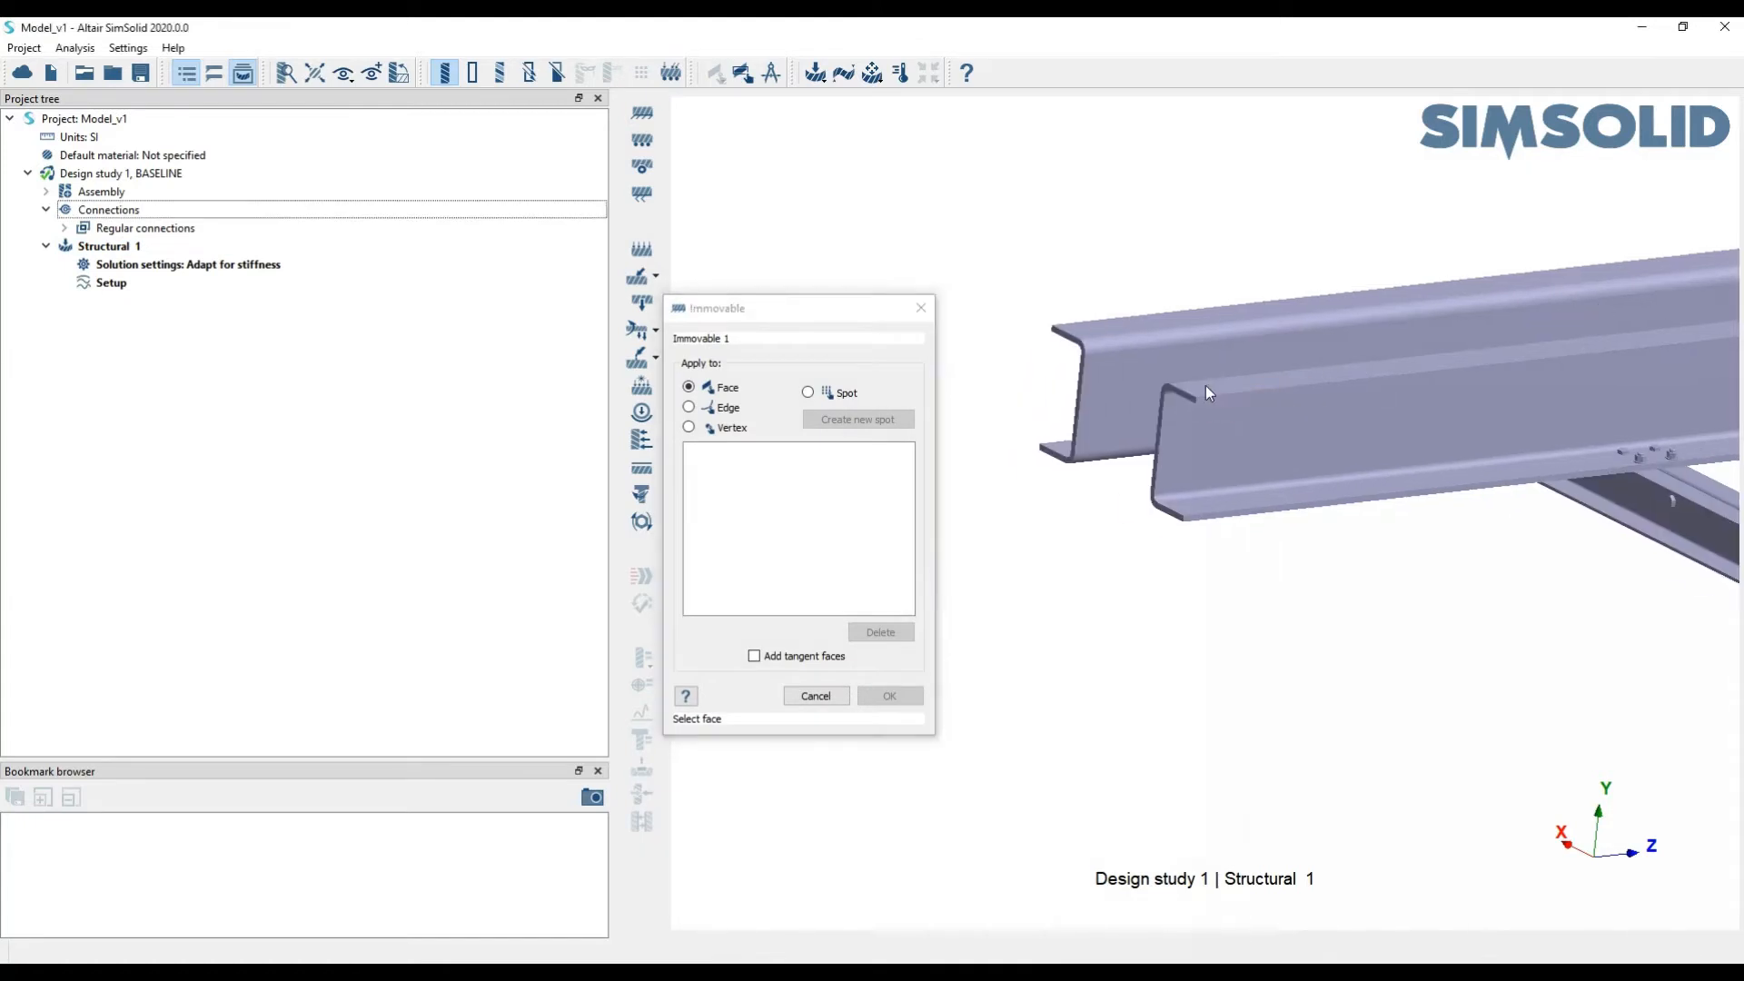
left_click_drag(1114, 429, 1083, 509)
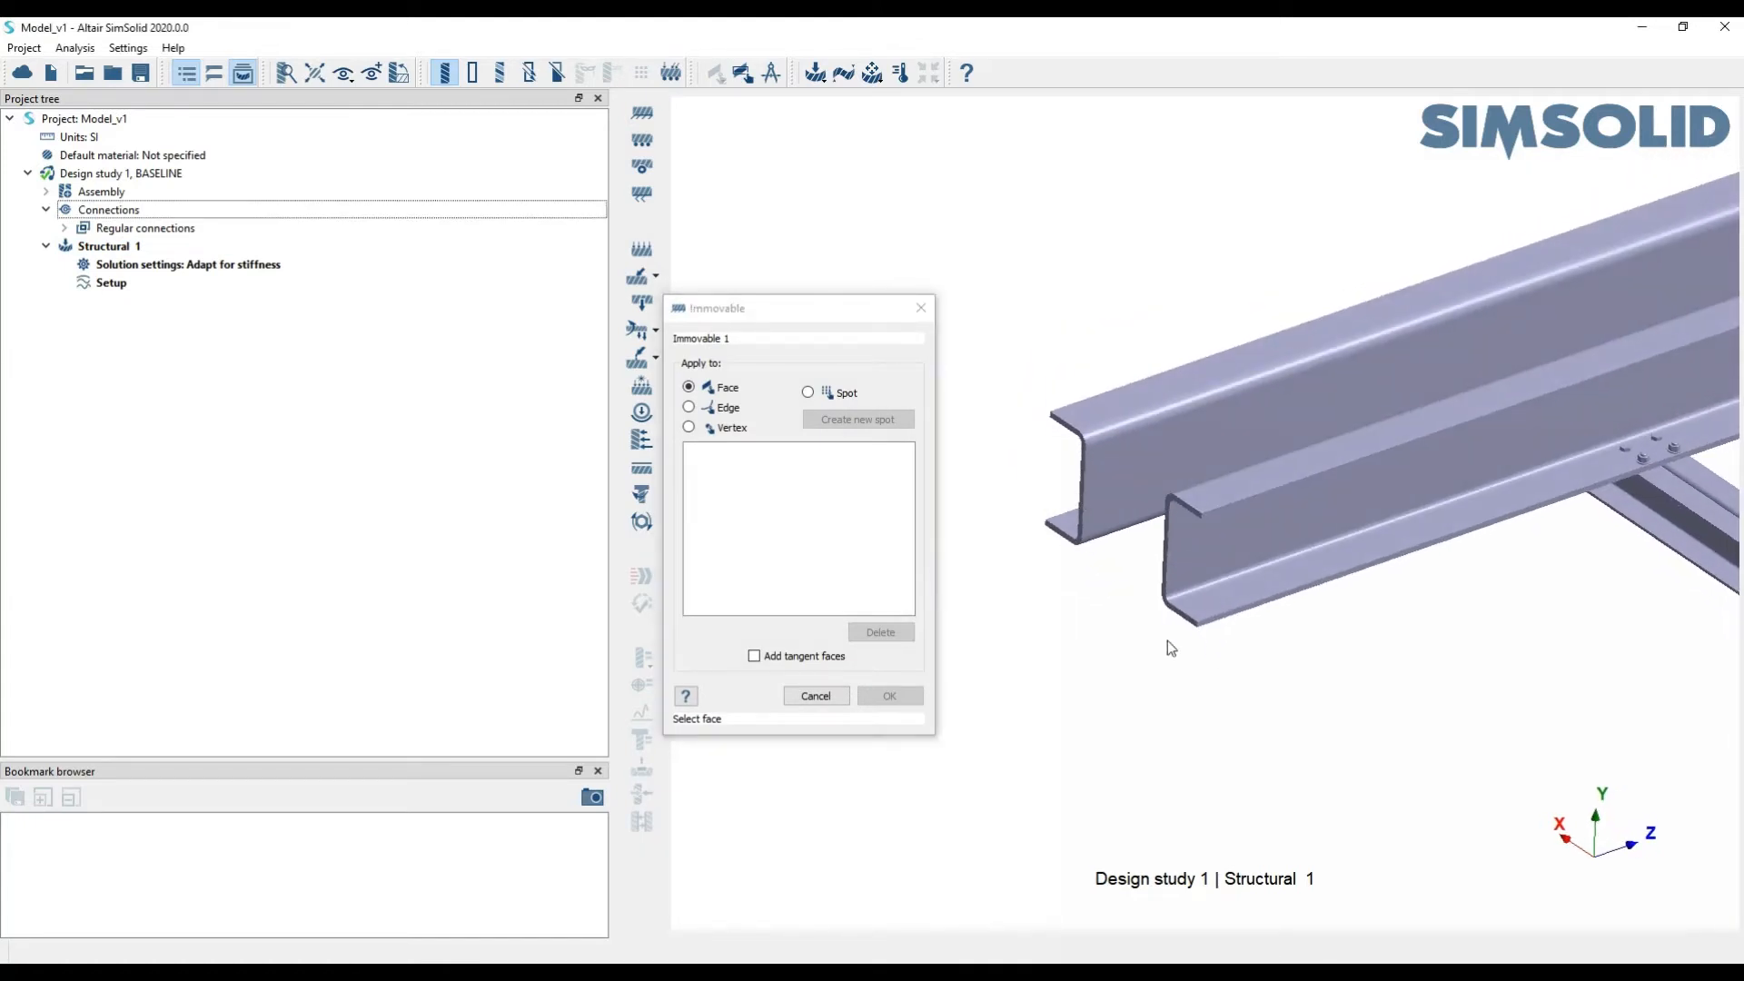
scroll(1171, 503, "up", 4)
scroll(1172, 503, "up", 1)
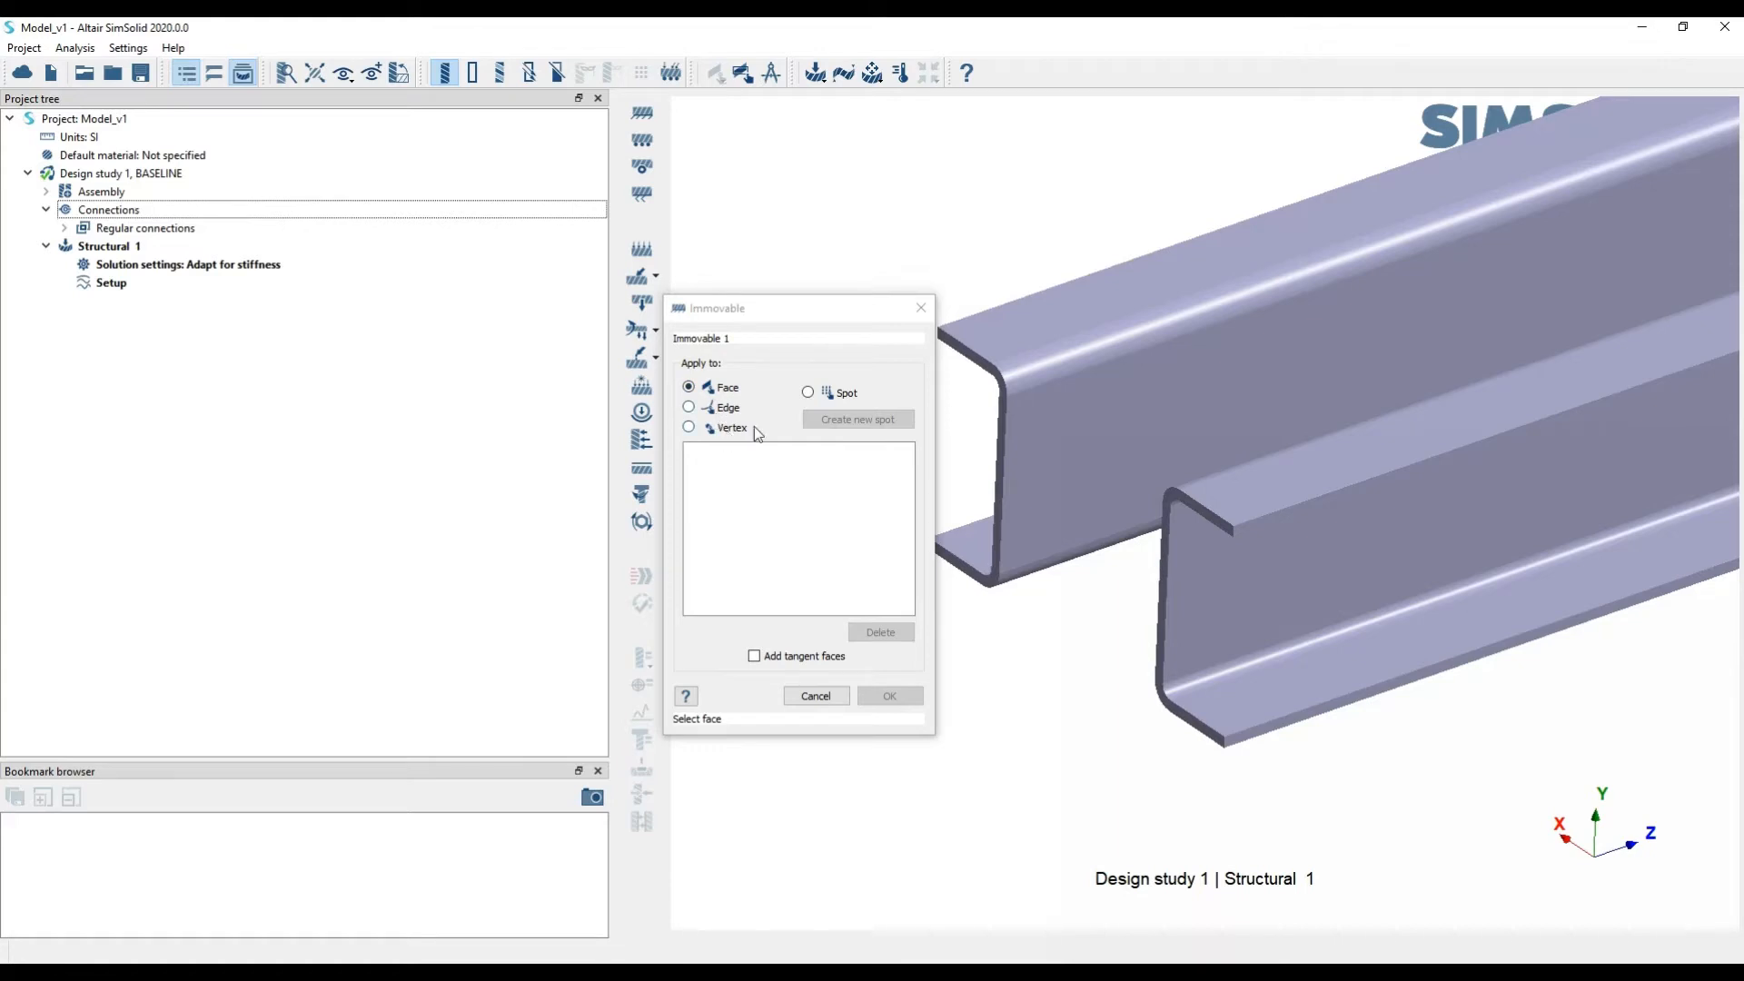
left_click(1182, 501)
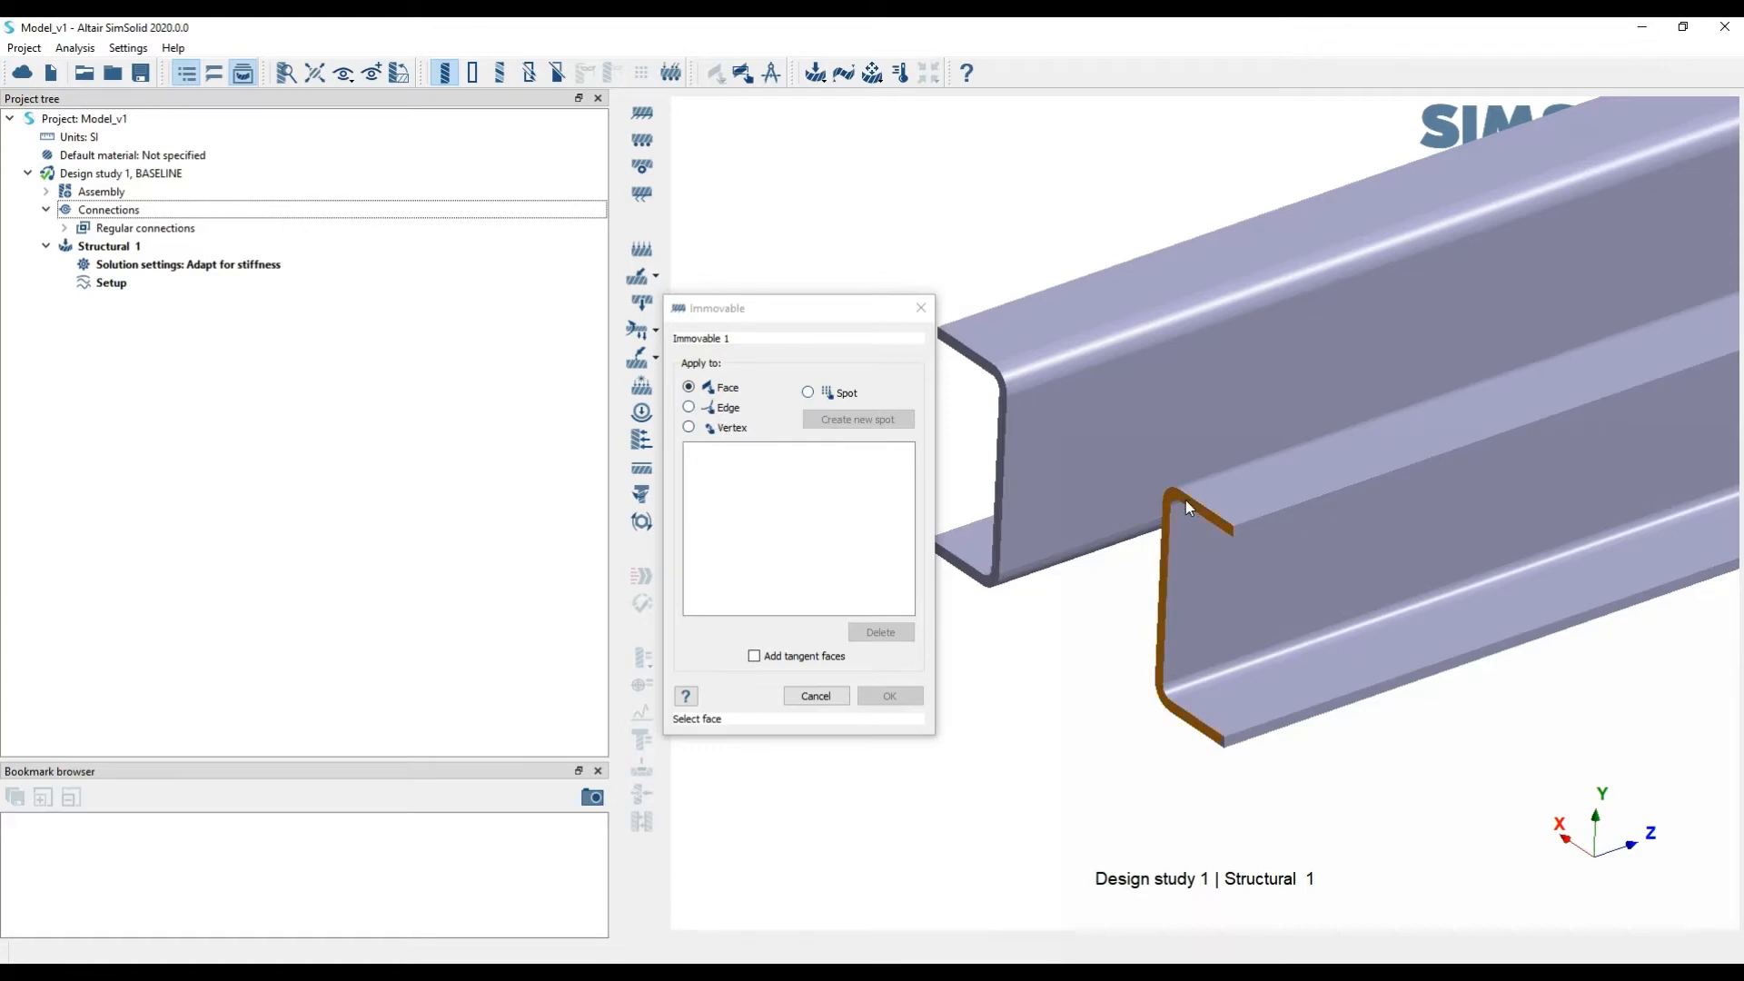
left_click(974, 370)
Add the end faces at the opposite ends of both main beams to the immovable support
scroll(1181, 365, "down", 5)
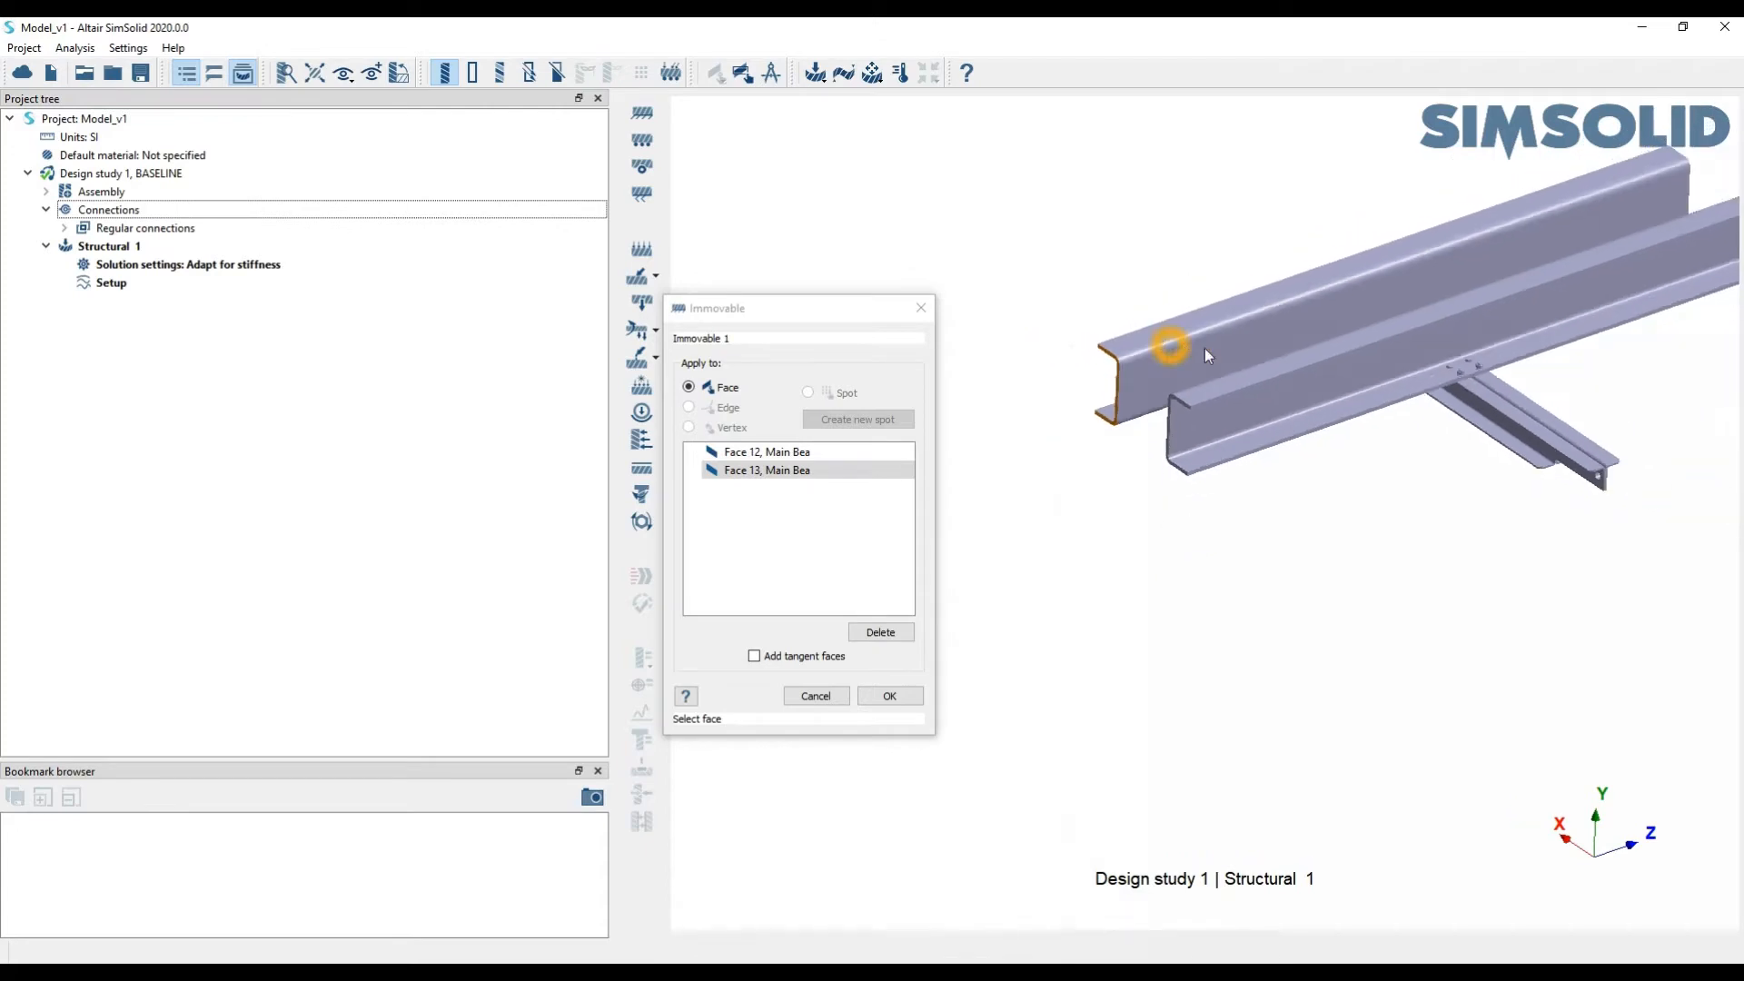
right_click_drag(986, 507, 1284, 461)
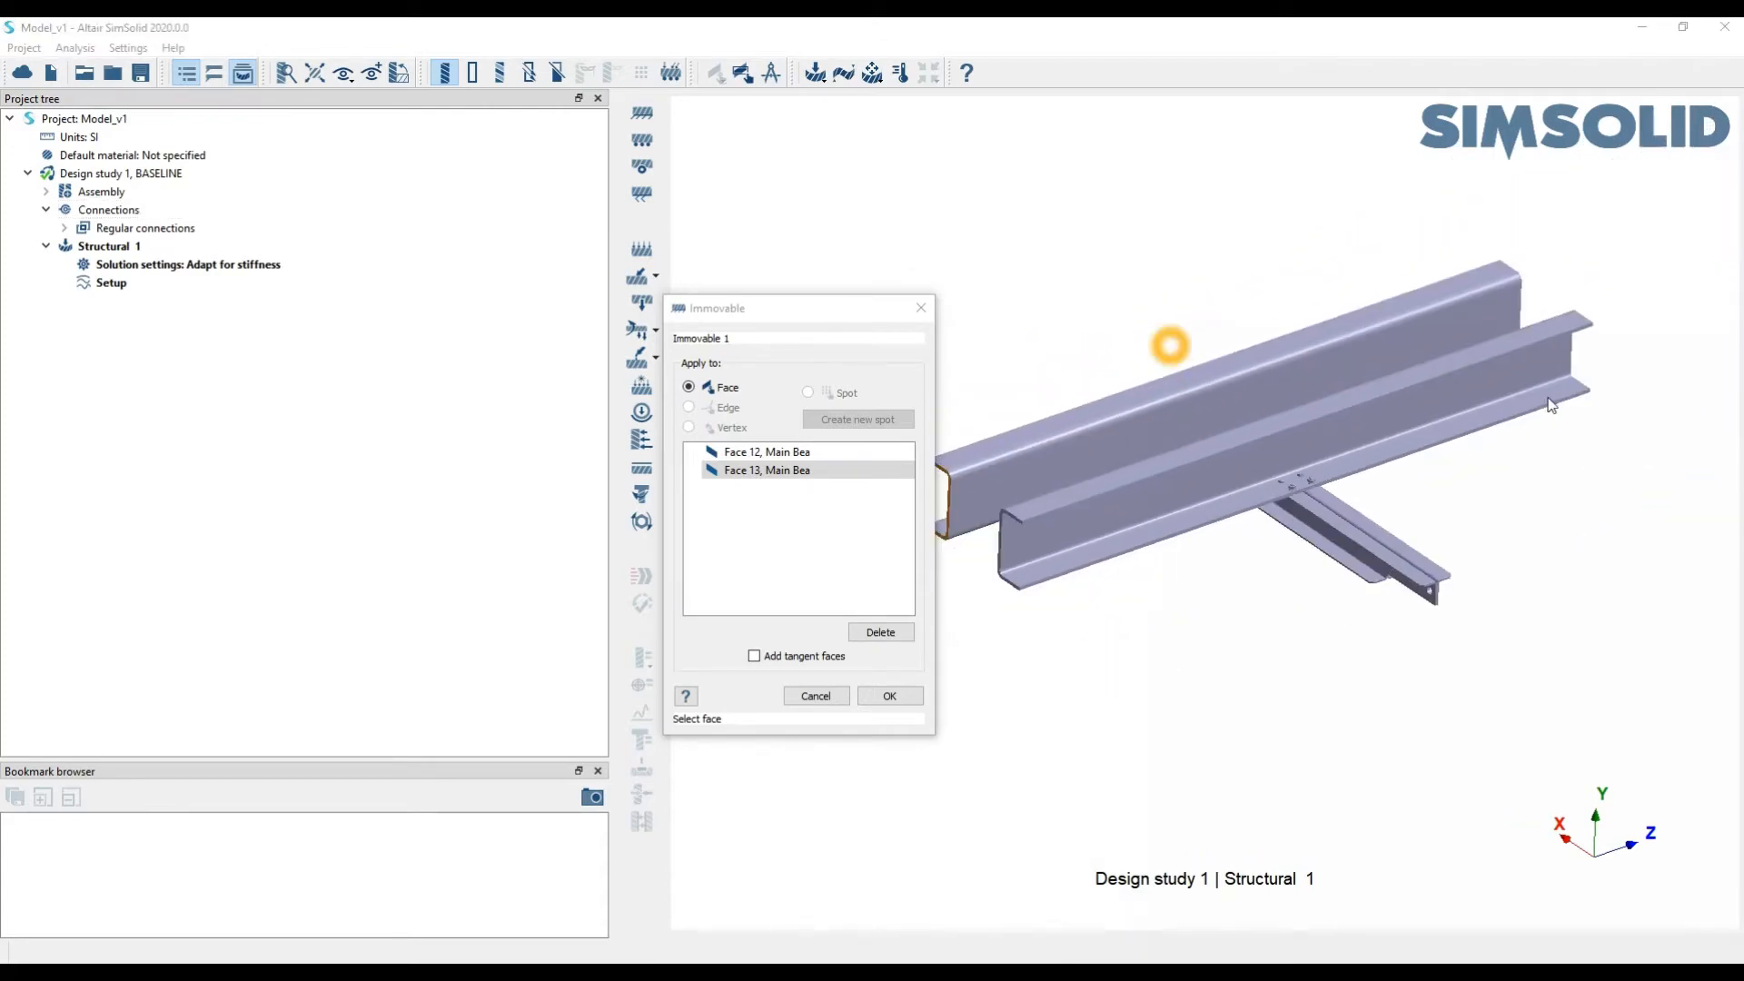
left_click_drag(1549, 402, 1258, 480)
scroll(1251, 285, "up", 6)
left_click(1275, 269)
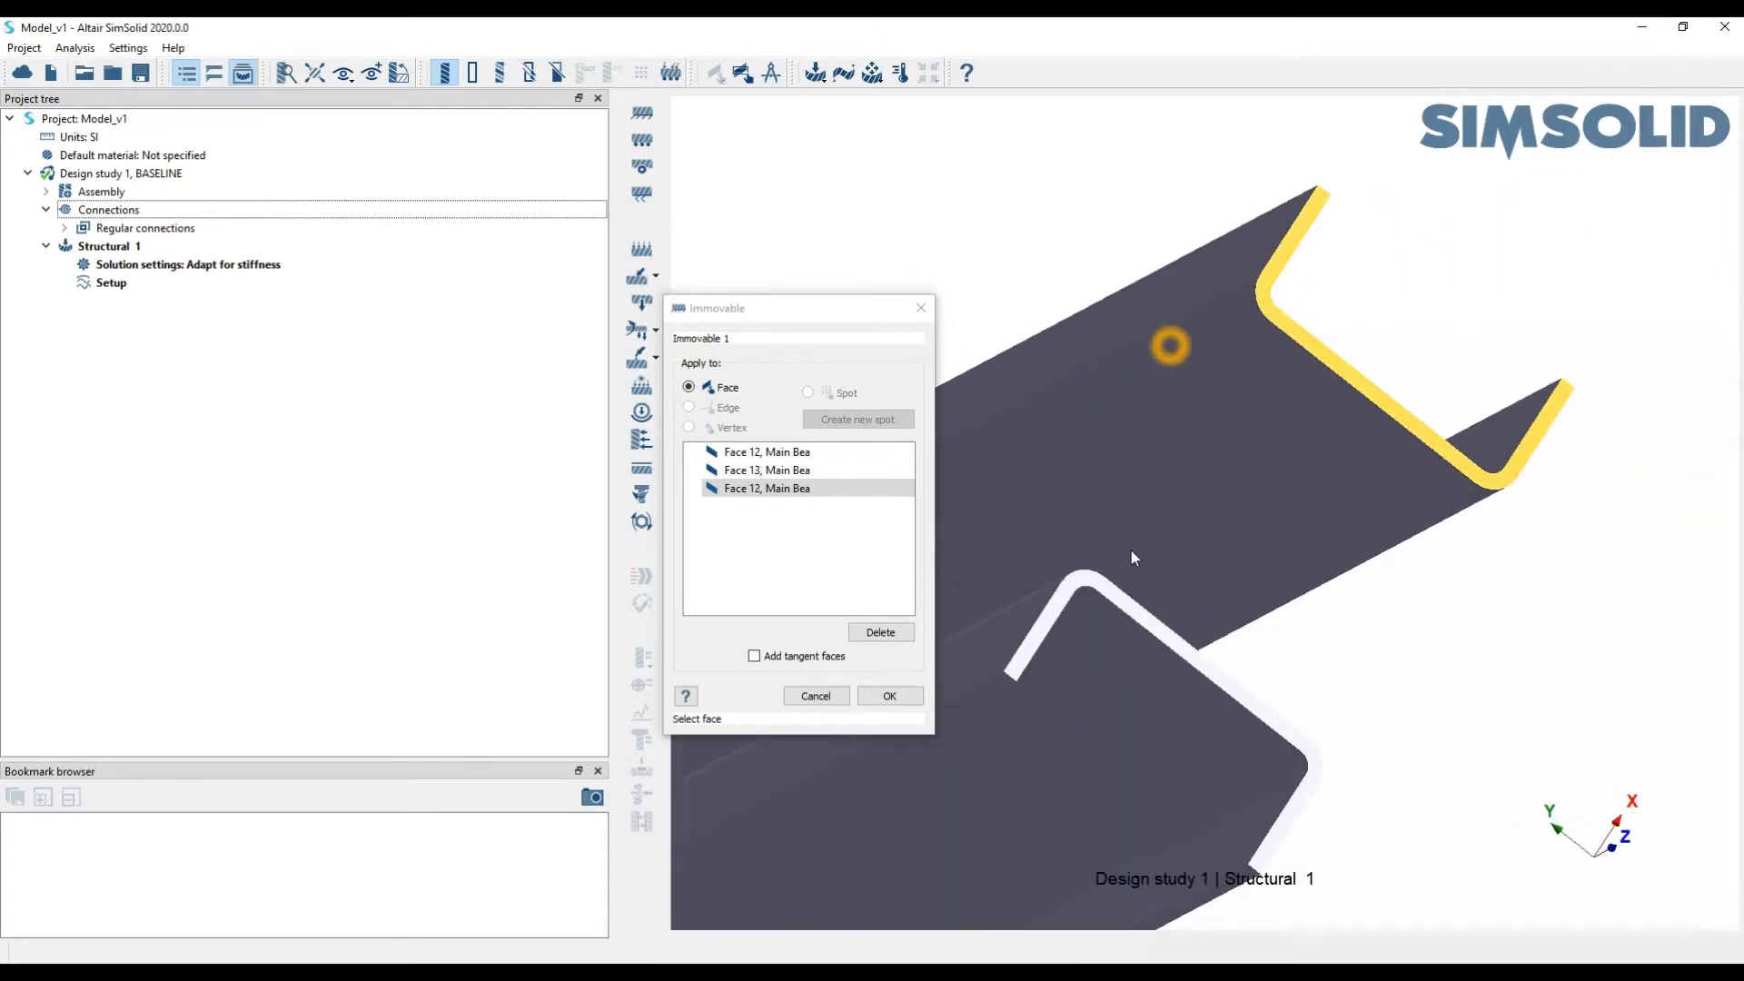
left_click(1091, 575)
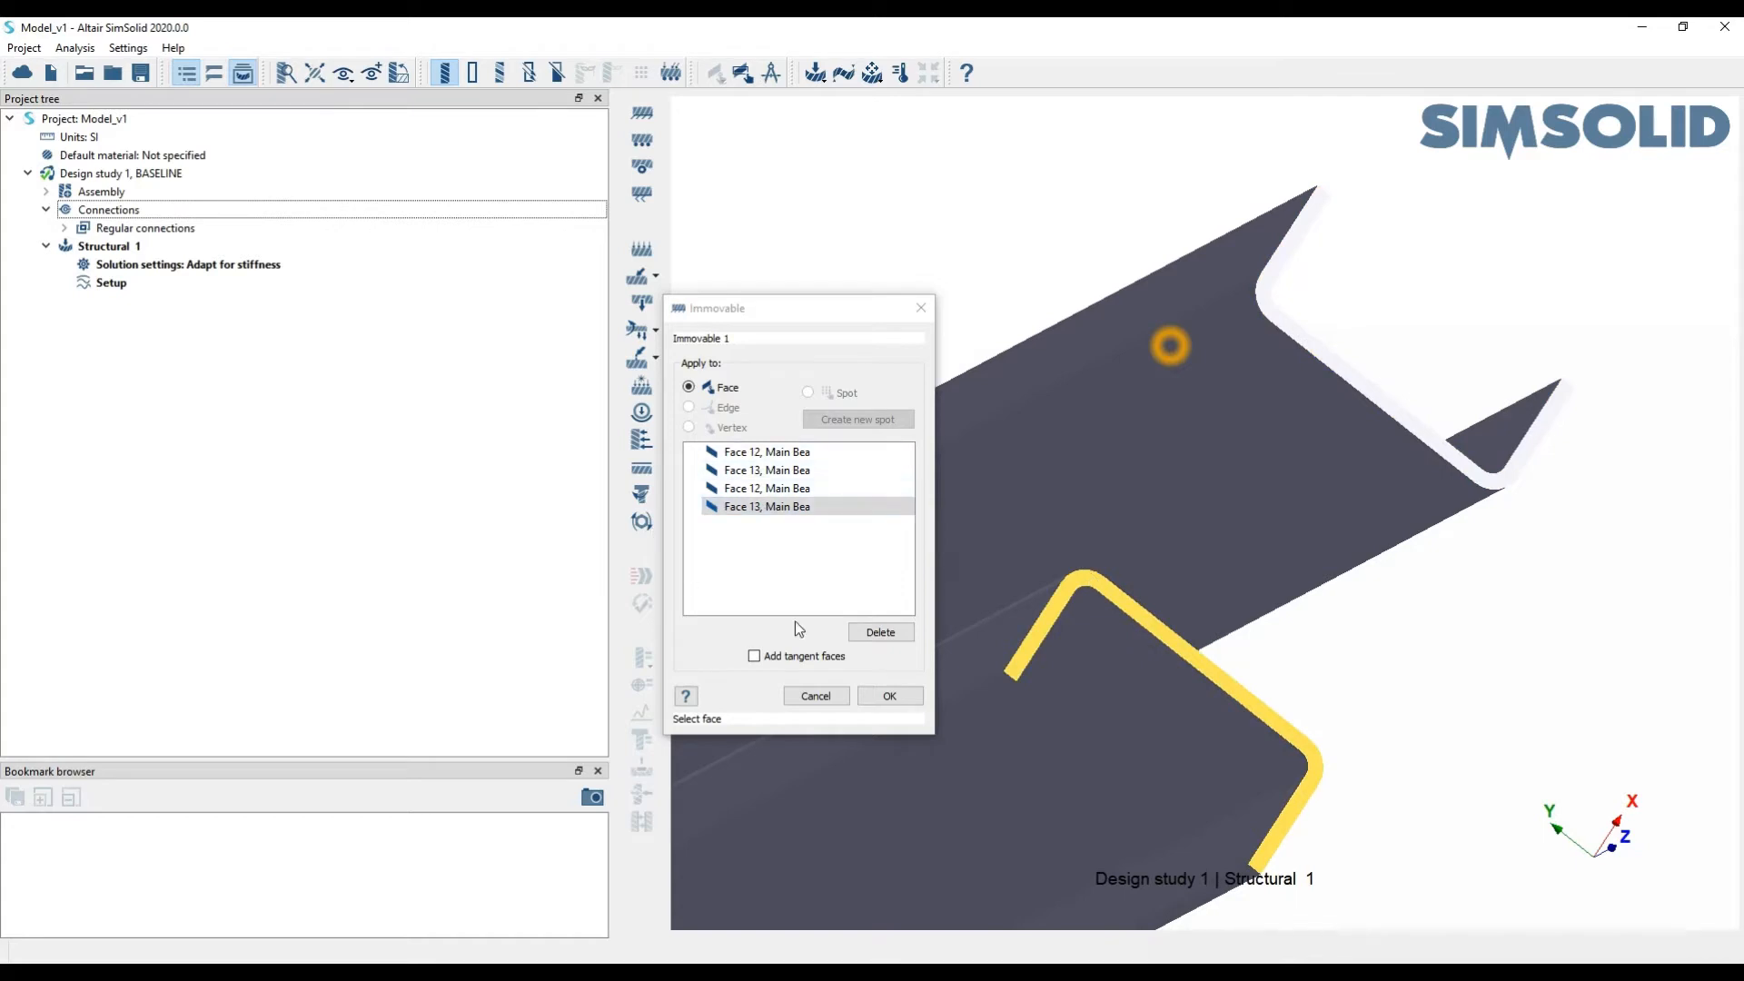
Drop the extra web face from the selection and create the immovable support on the four main beam end faces
scroll(1595, 358, "down", 5)
left_click_drag(1596, 358, 1357, 465)
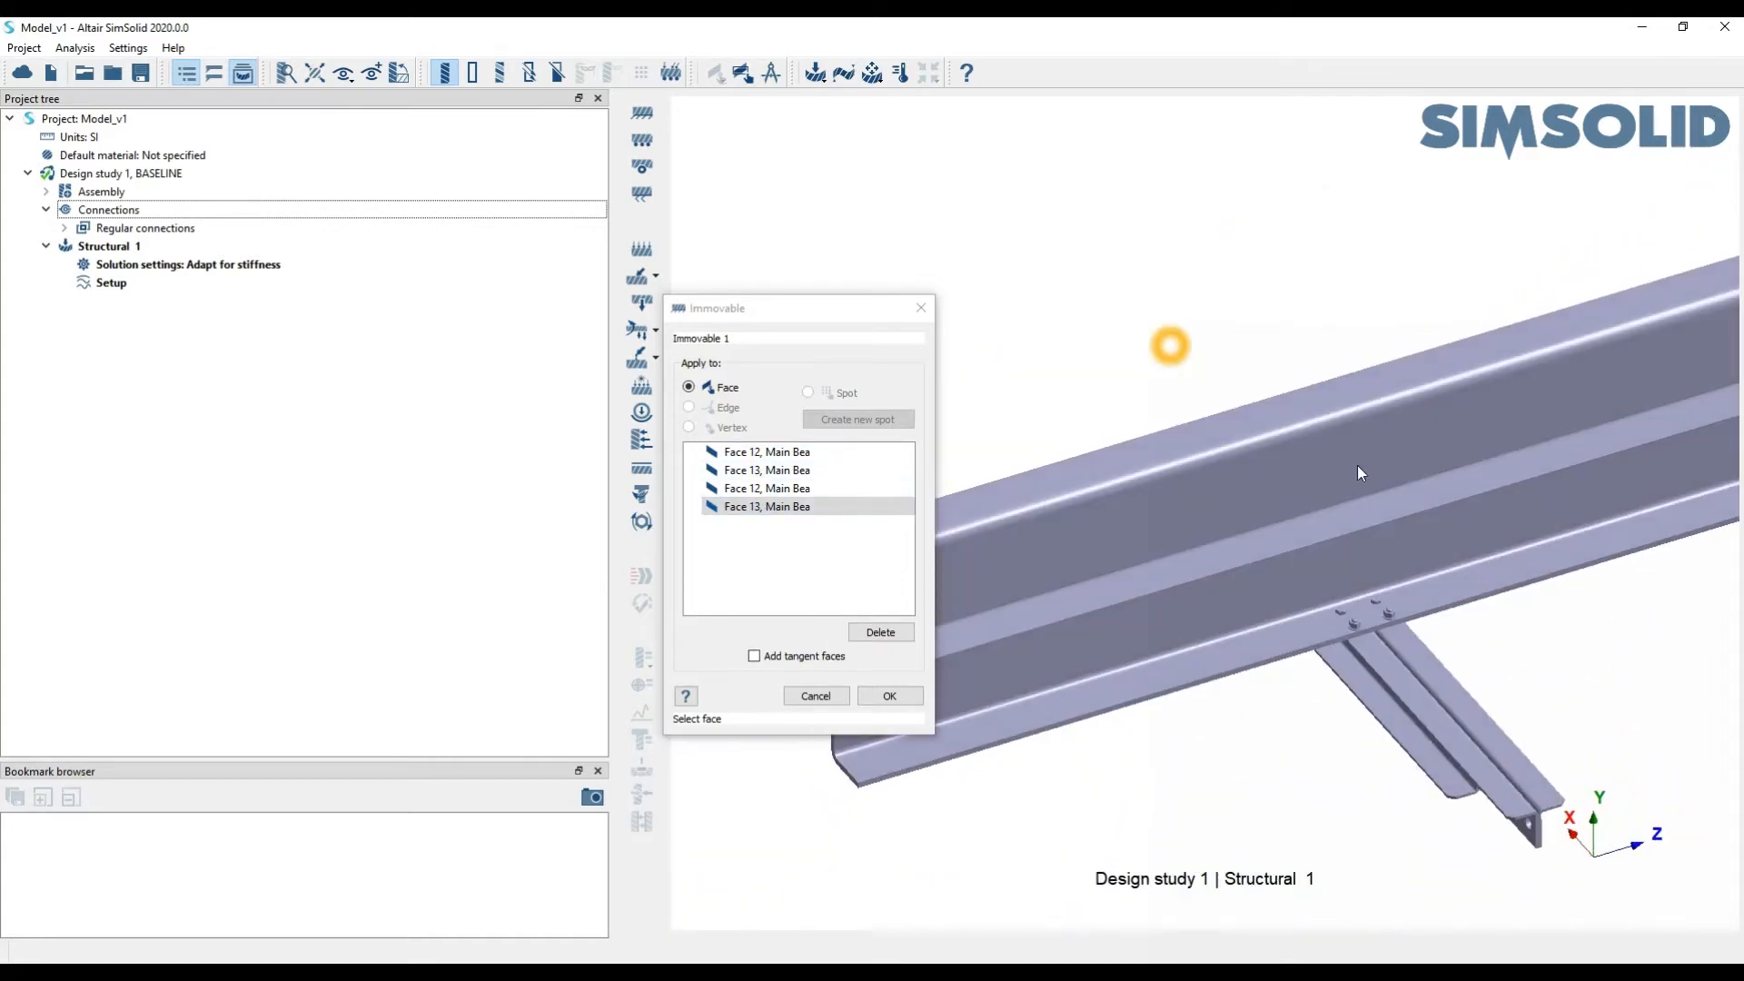
left_click(1260, 497)
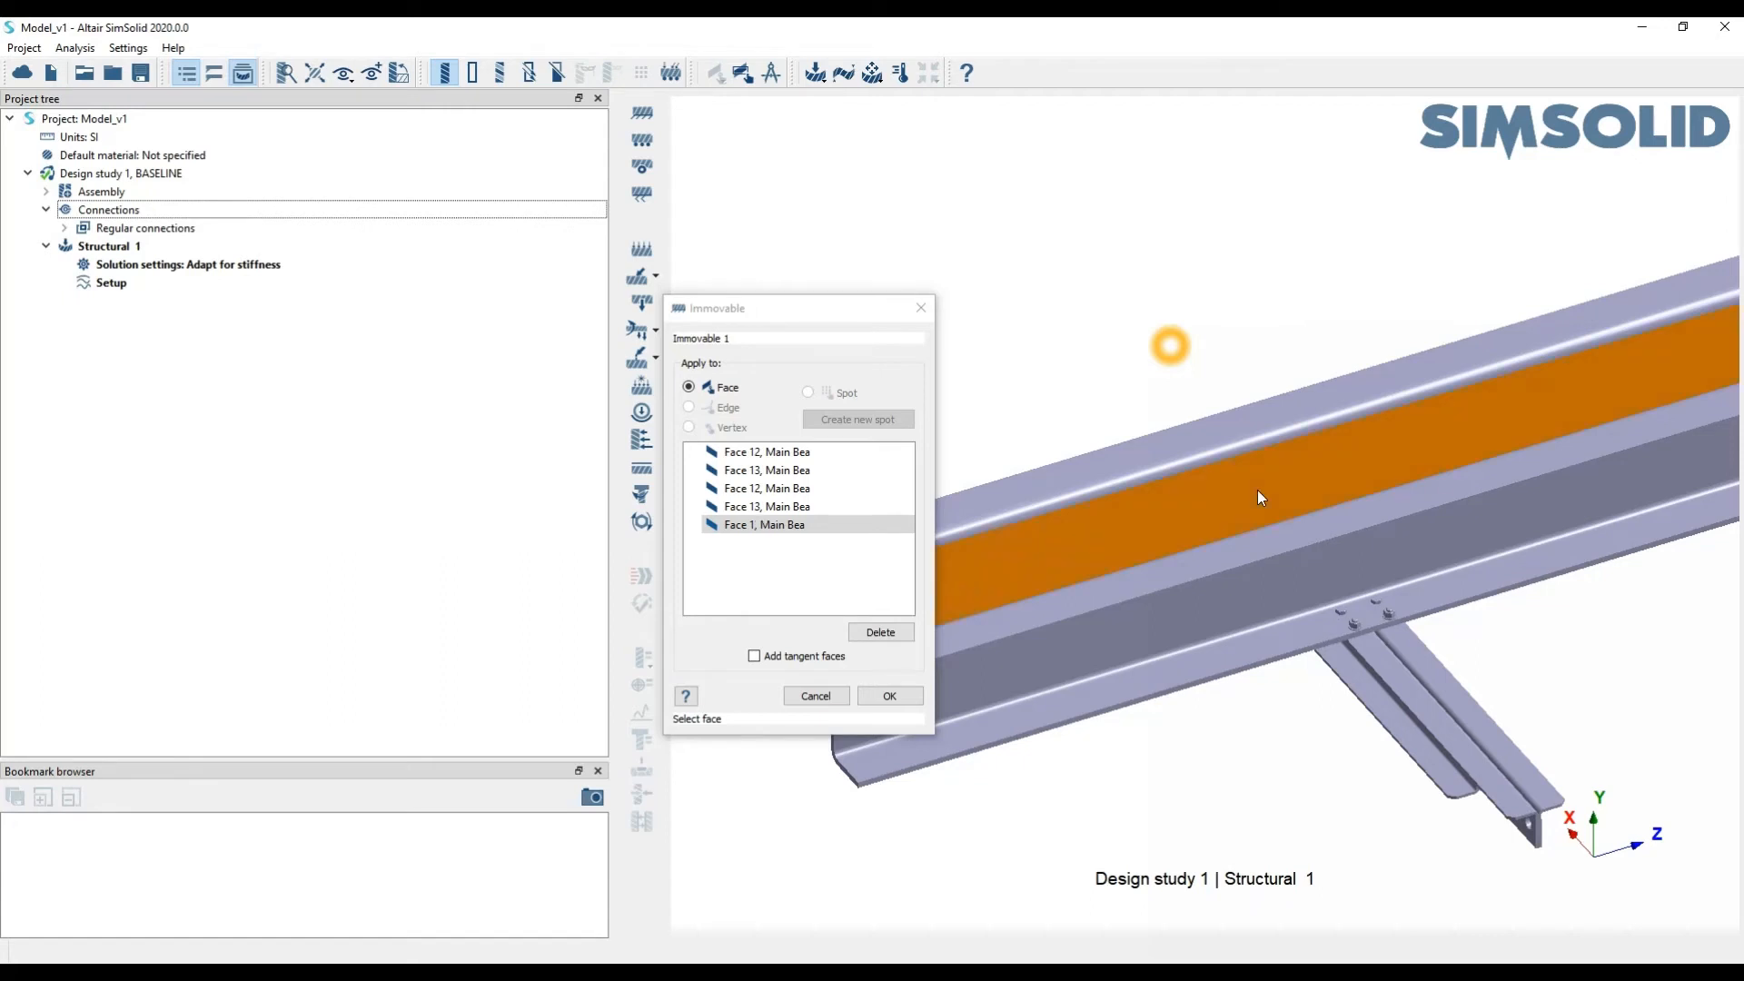
left_click(877, 632)
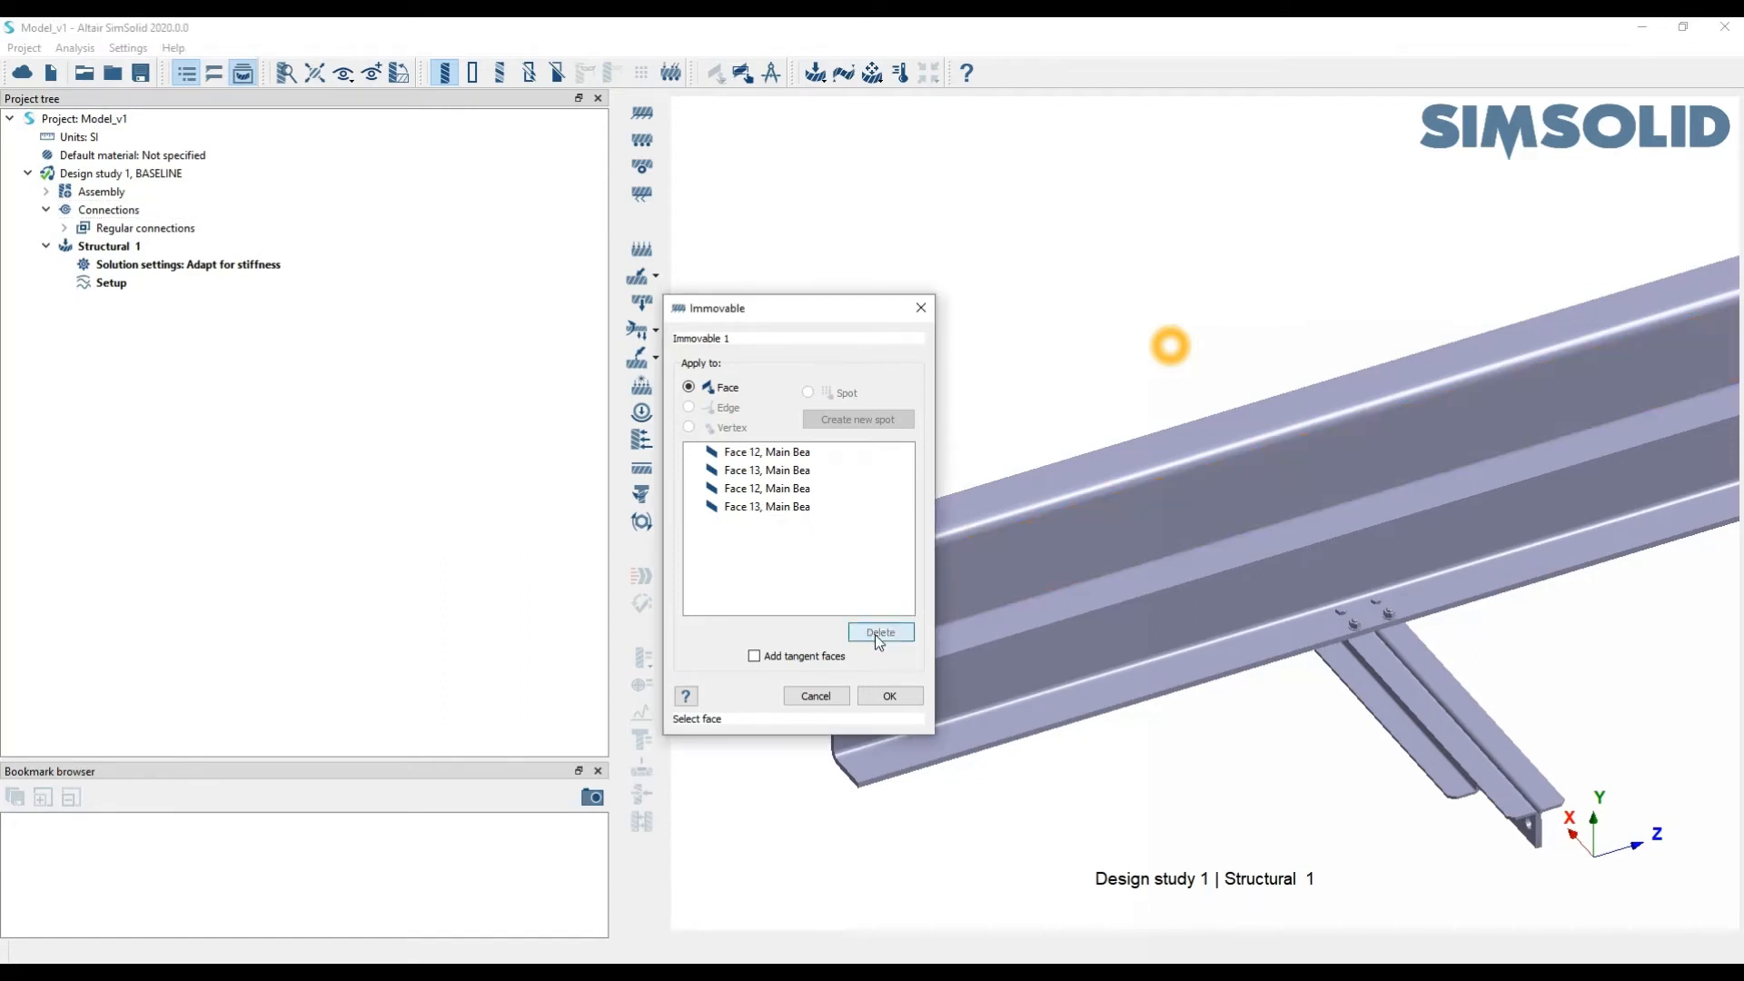
left_click(889, 696)
Inspect the immovable support markings on both ends of the two main beams
left_click_drag(908, 689, 895, 434)
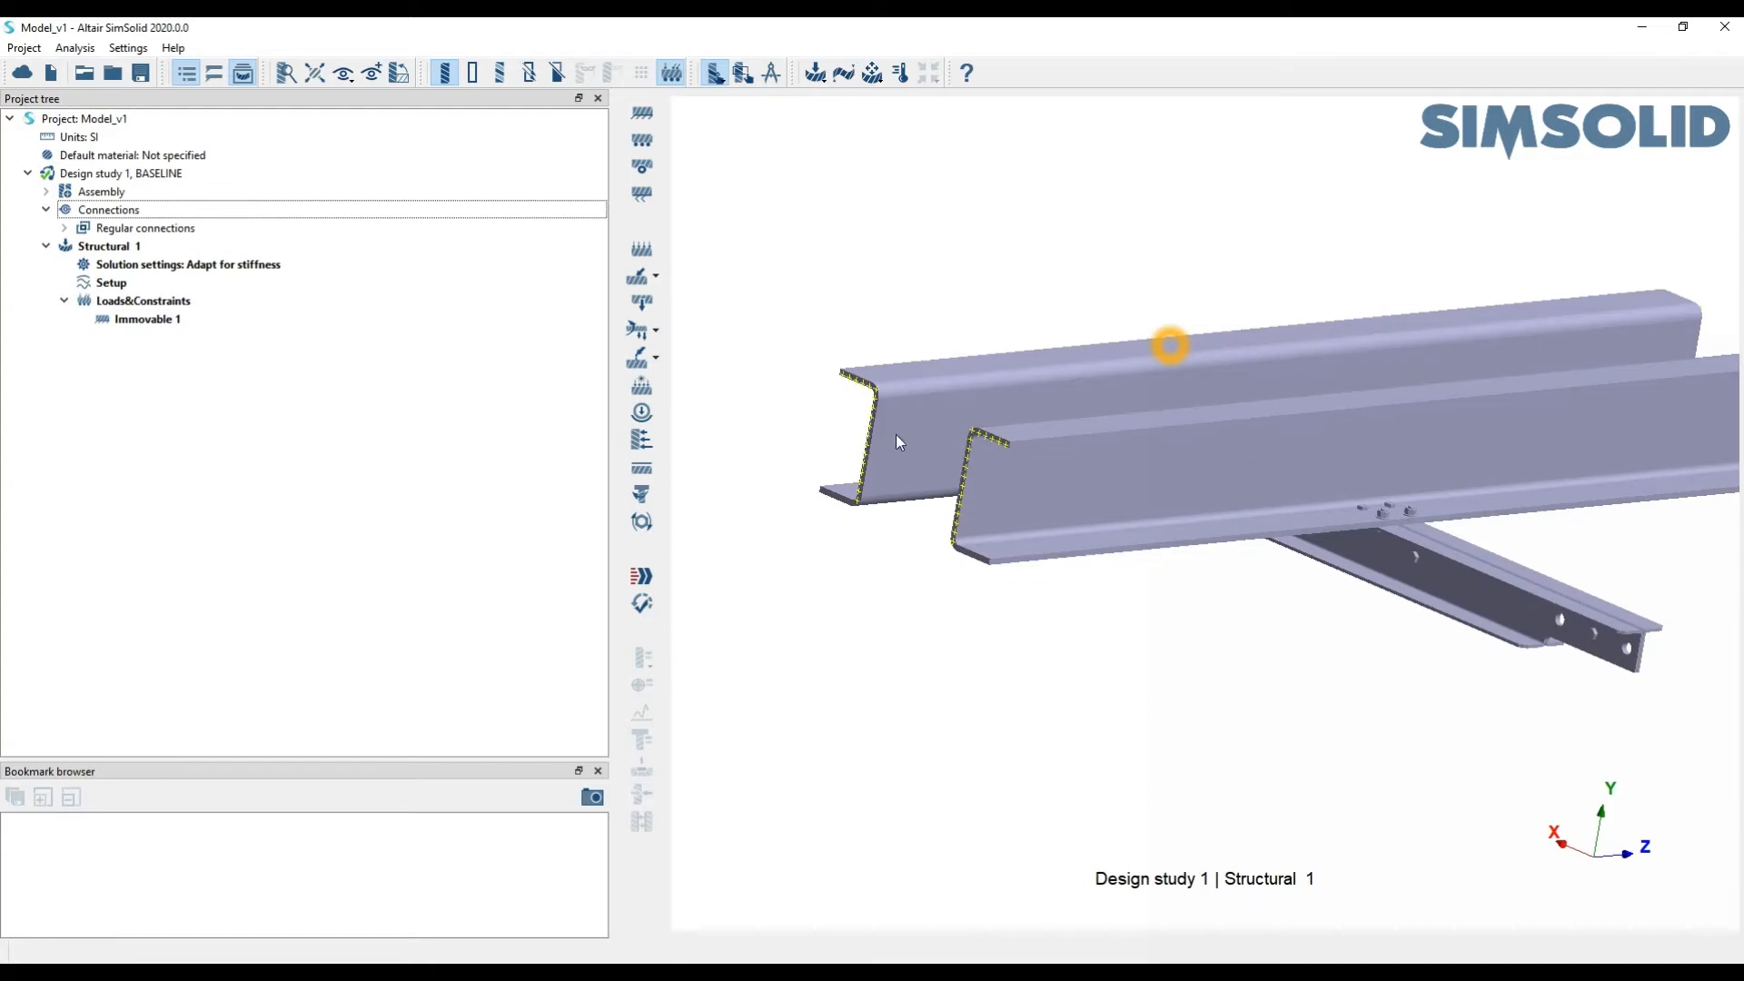
scroll(1049, 448, "up", 3)
scroll(1044, 446, "down", 5)
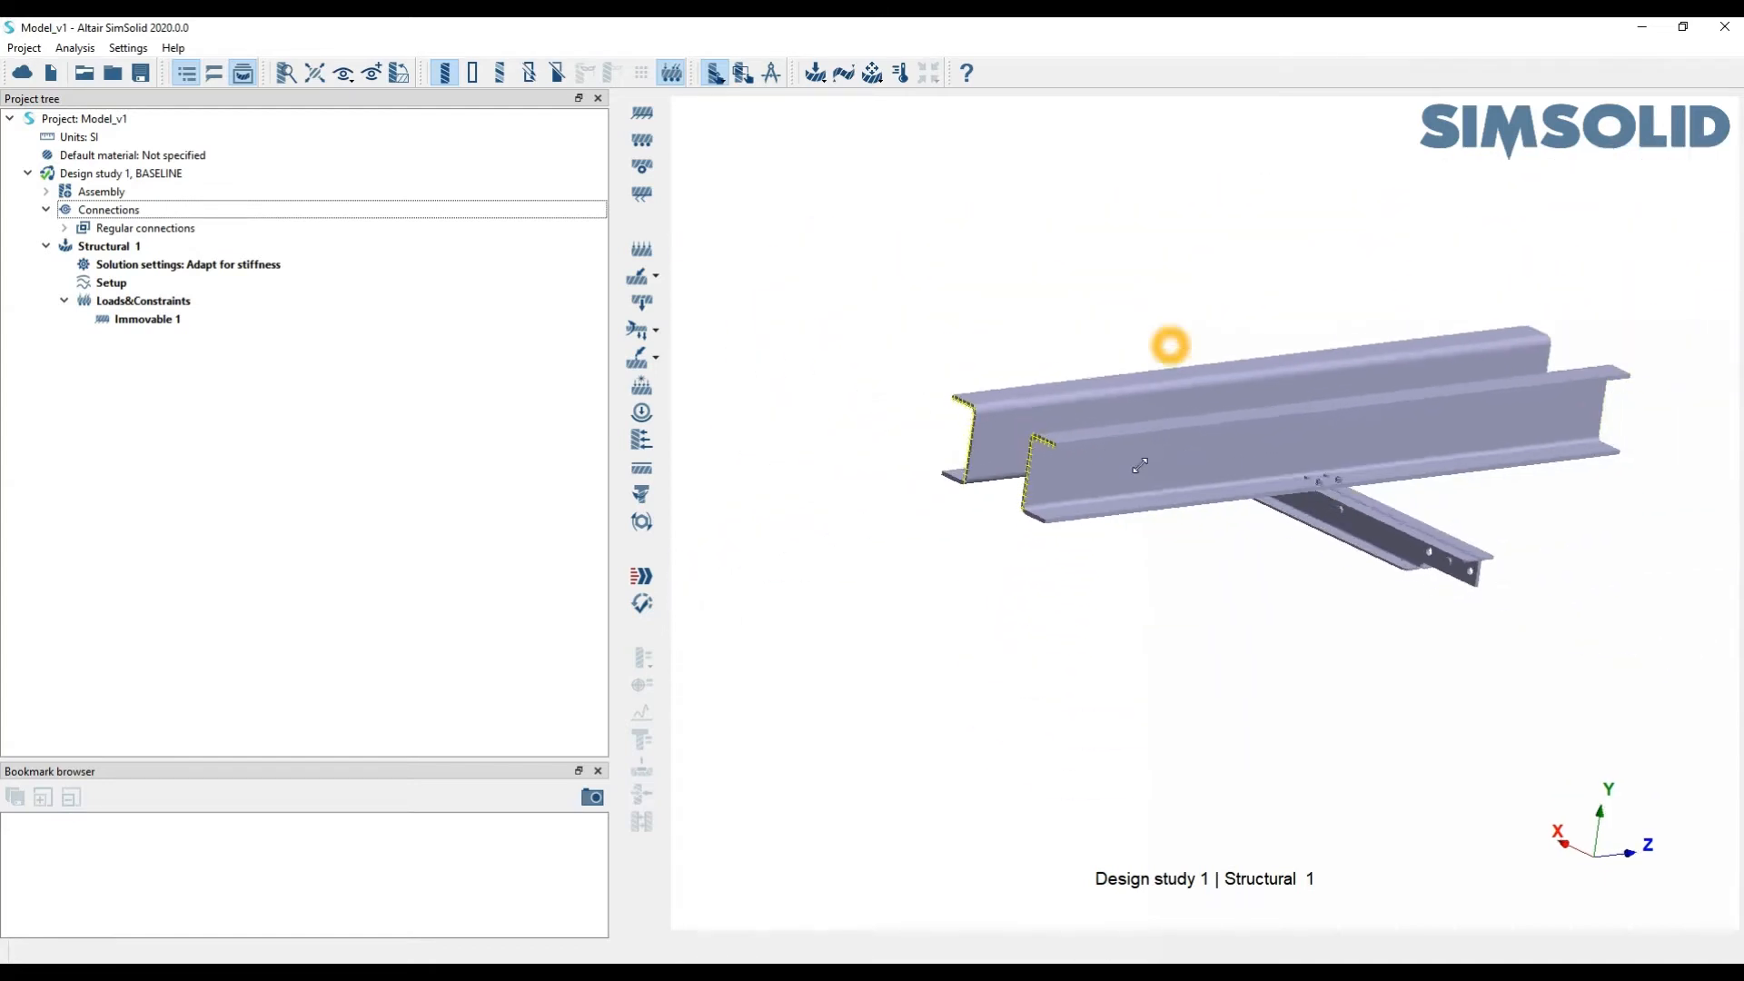
left_click_drag(1139, 465, 1475, 425)
scroll(1553, 395, "up", 3)
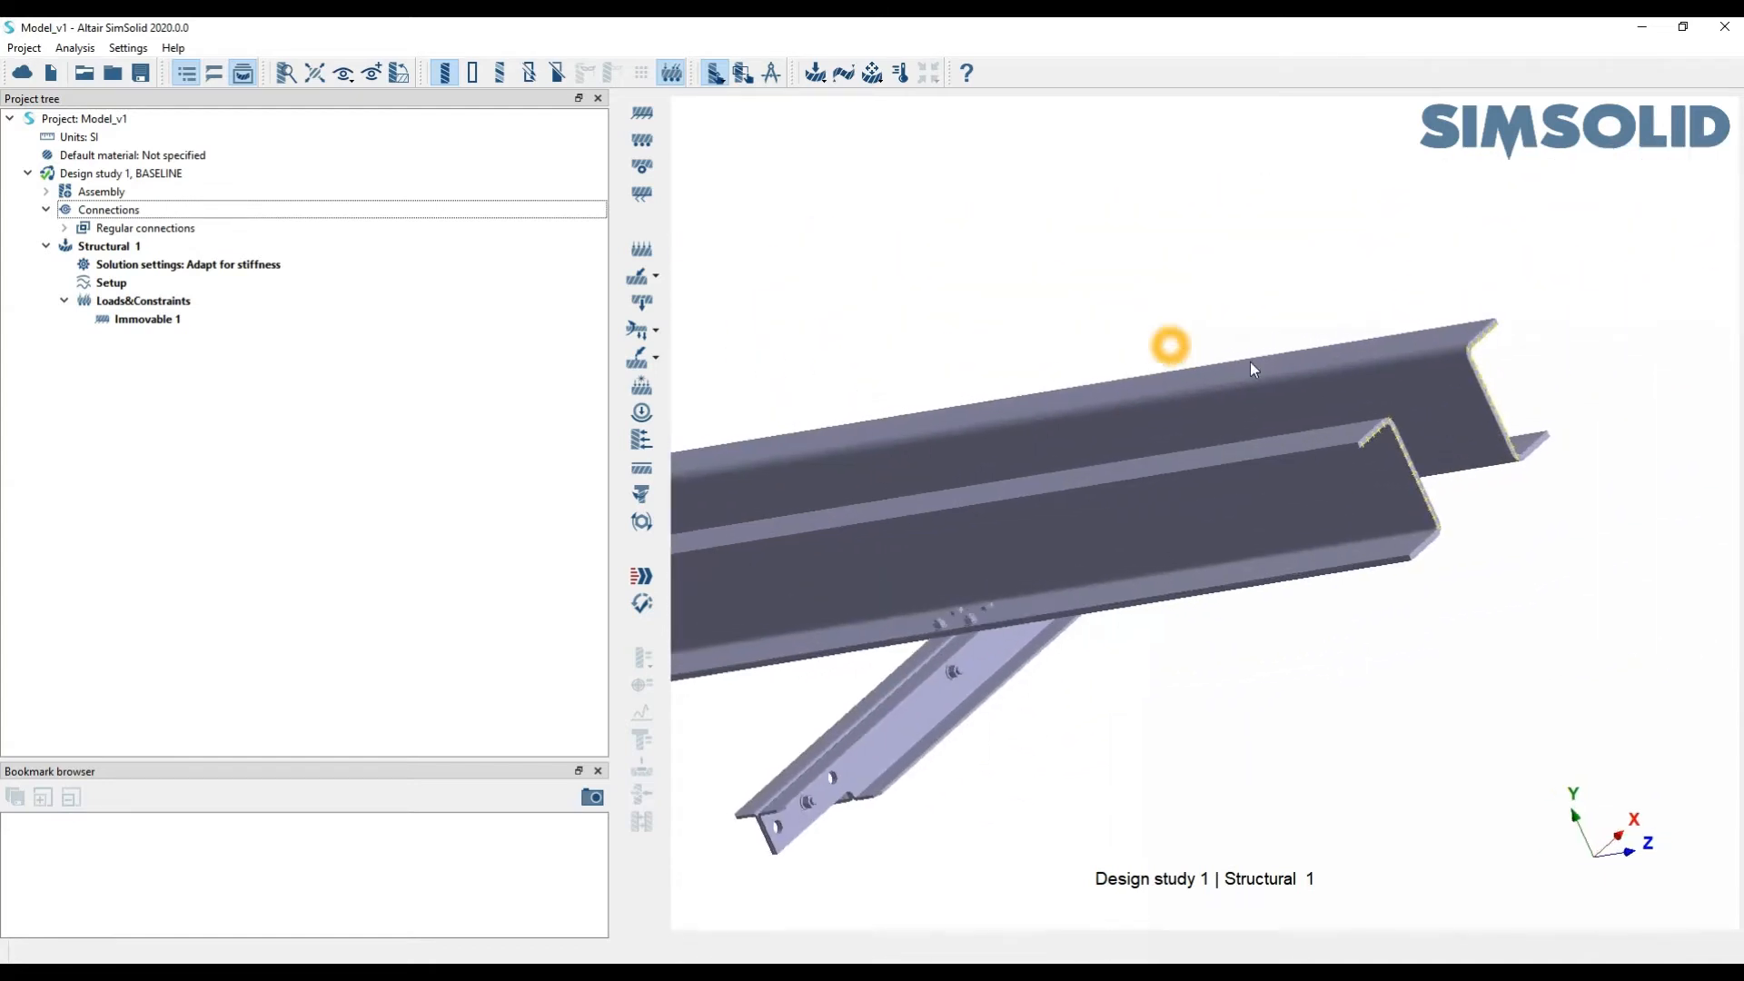
left_click_drag(1332, 450, 1177, 363)
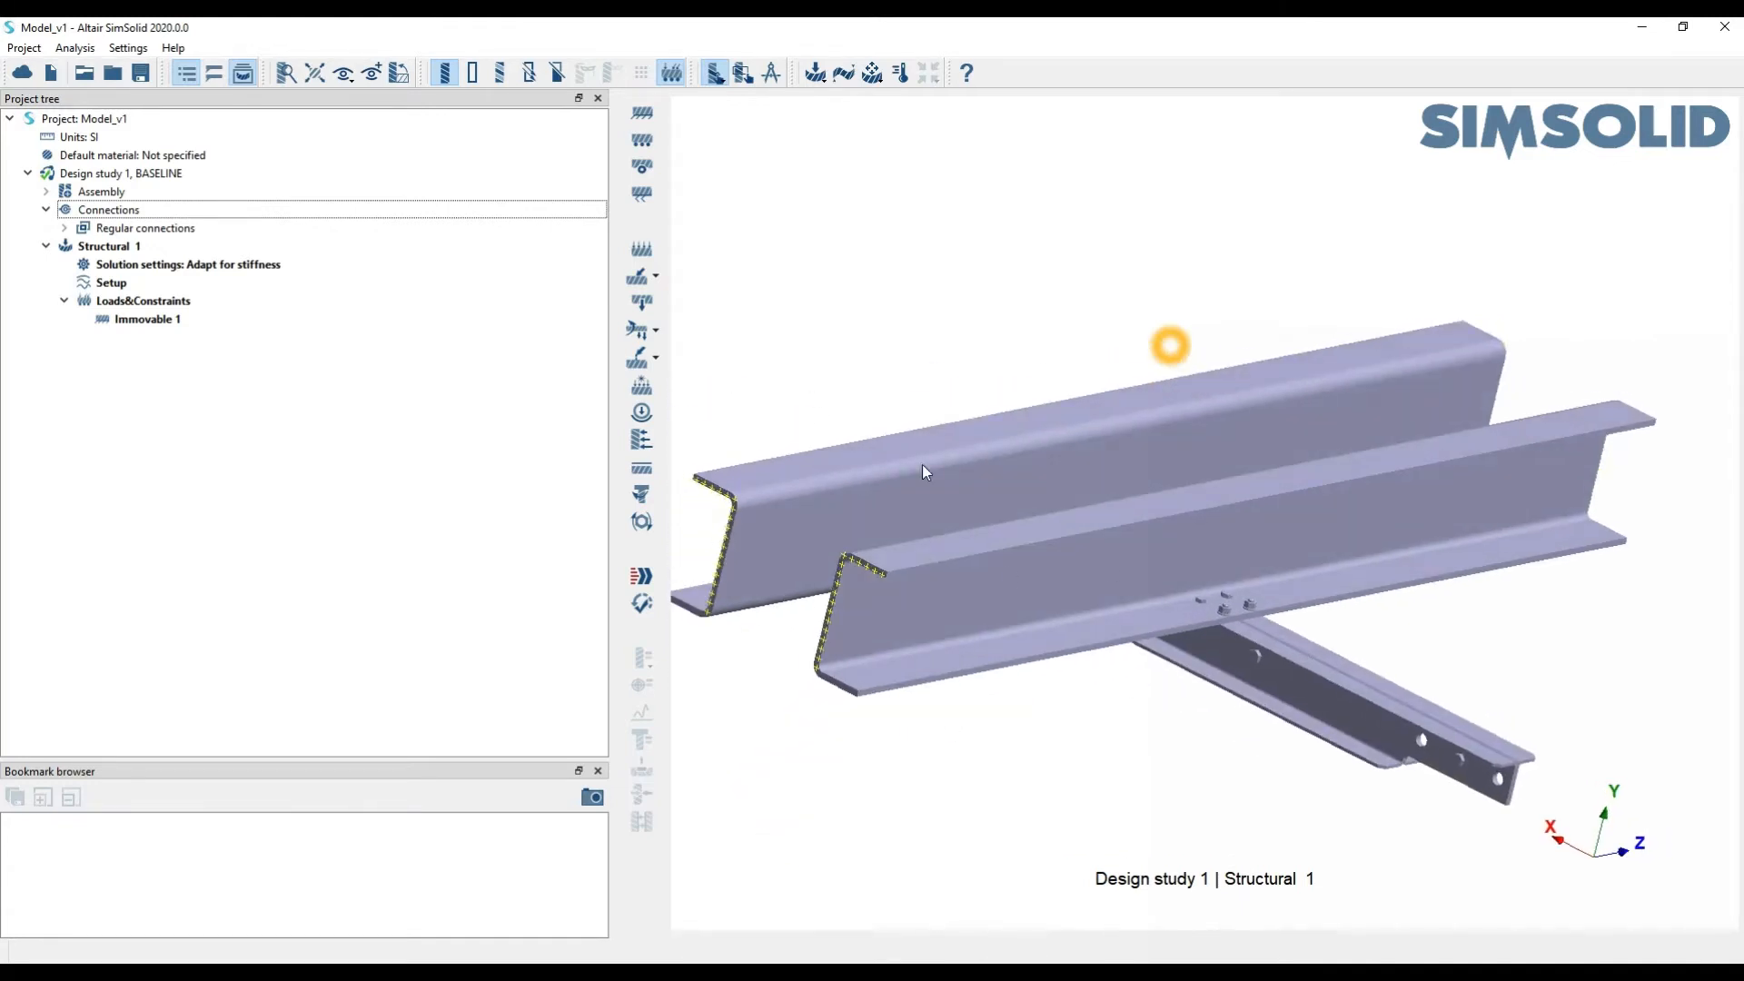
right_click_drag(922, 464, 1079, 422)
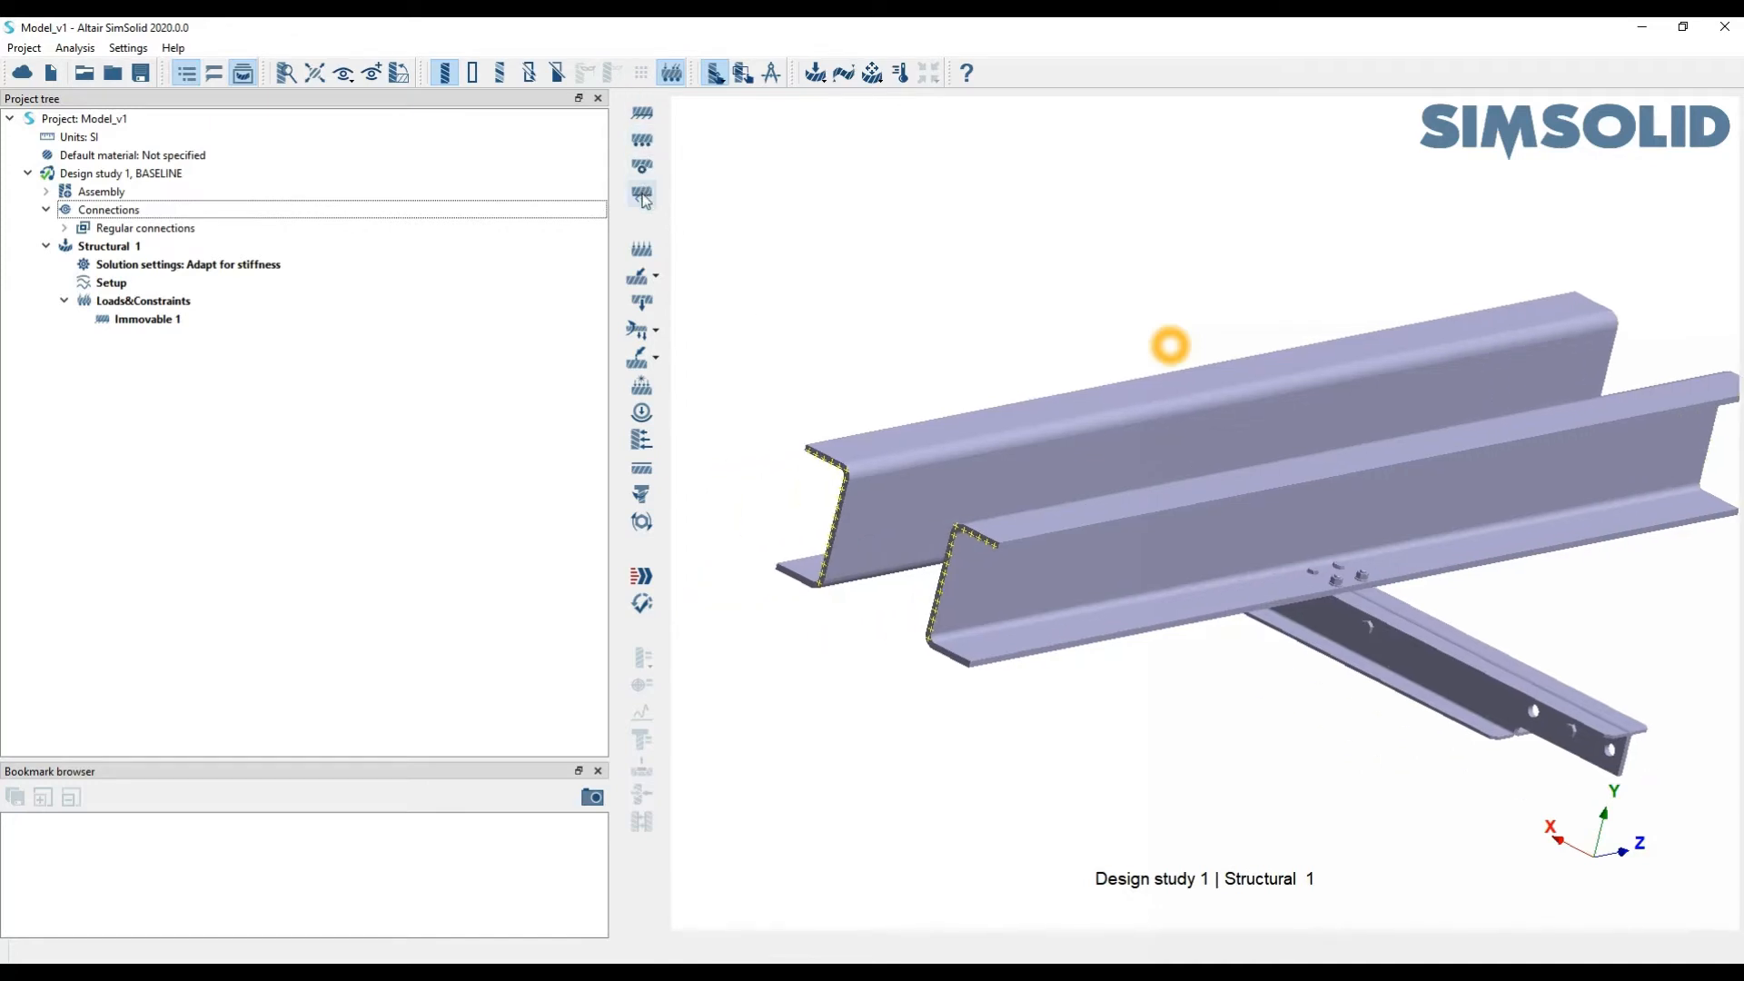
Start a second immovable support applied to a spot and place a new spot on the main beam's web
left_click(641, 113)
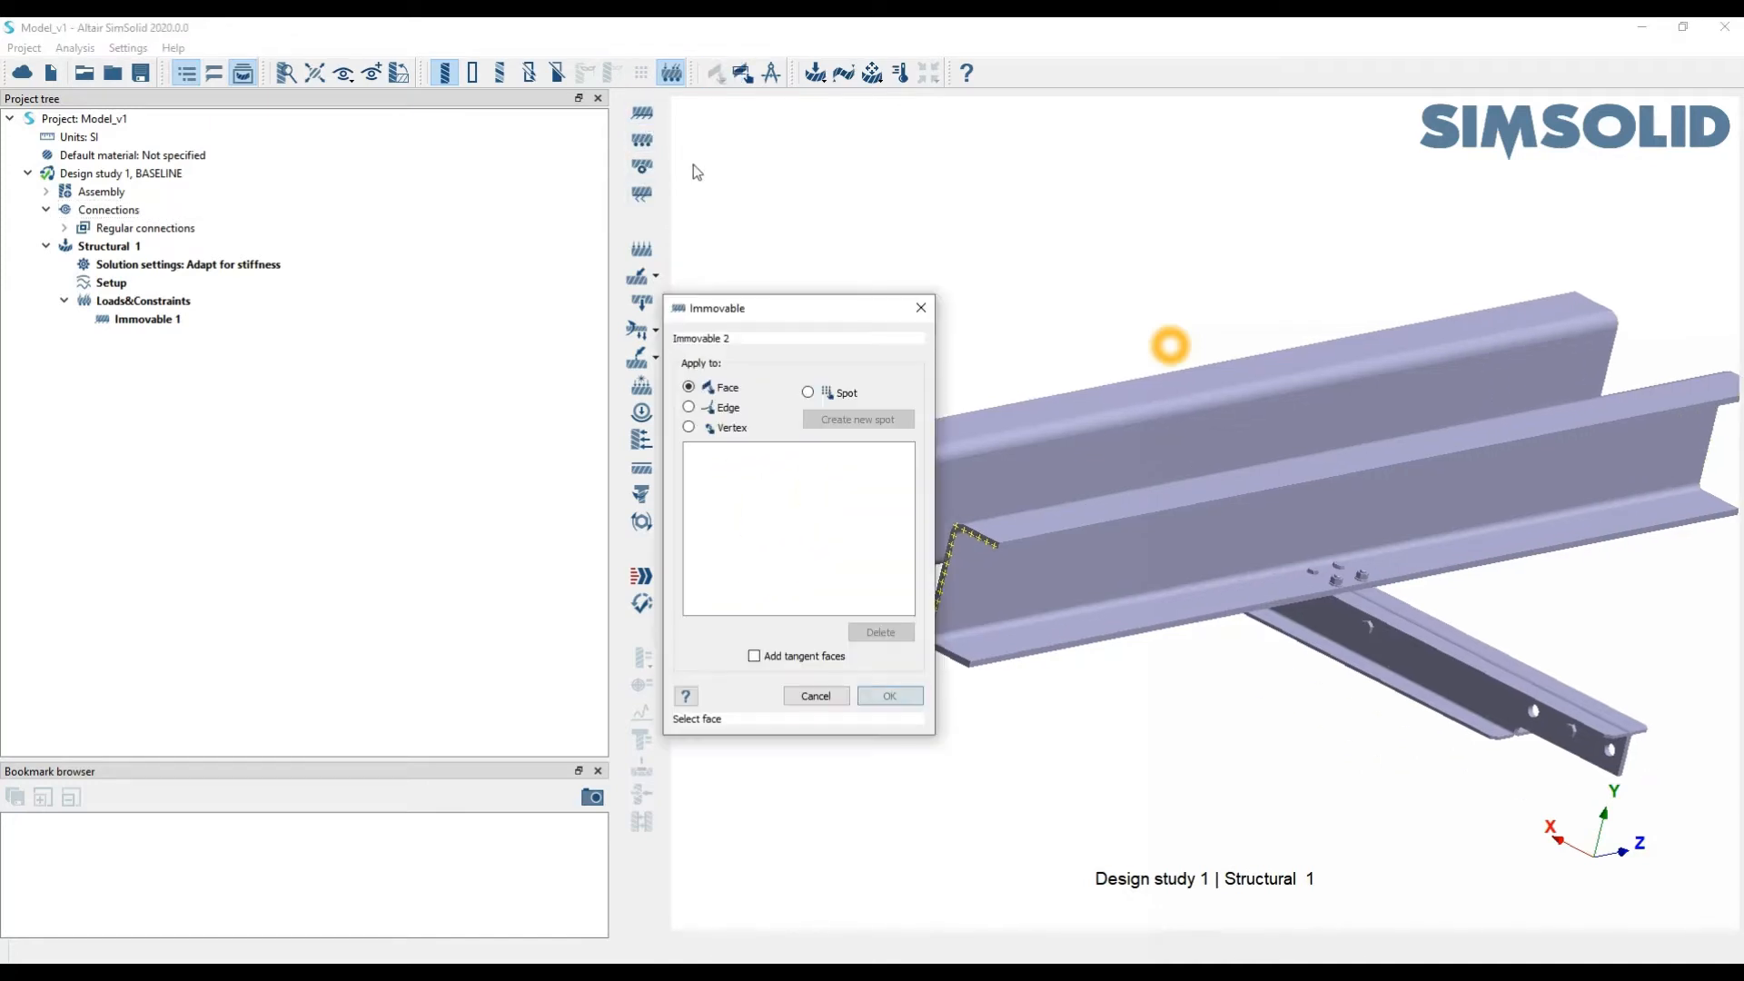
left_click(829, 394)
left_click_drag(1378, 474, 1306, 469)
right_click_drag(1318, 476, 1371, 436)
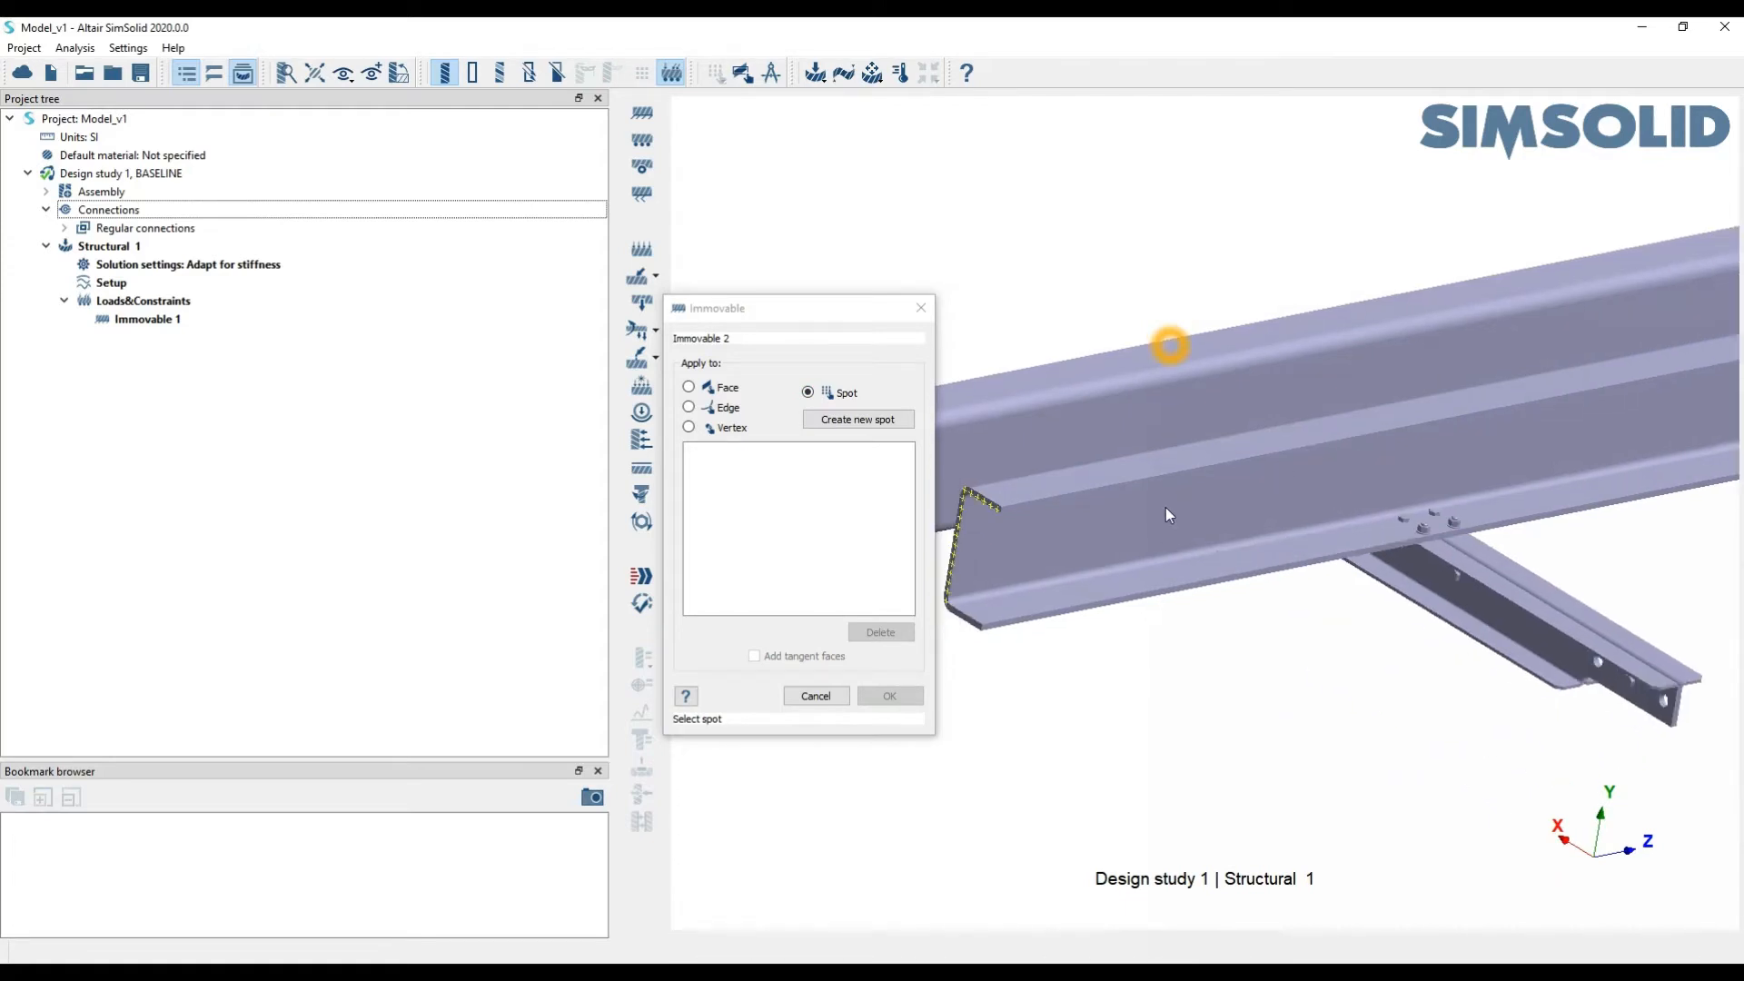
left_click(864, 420)
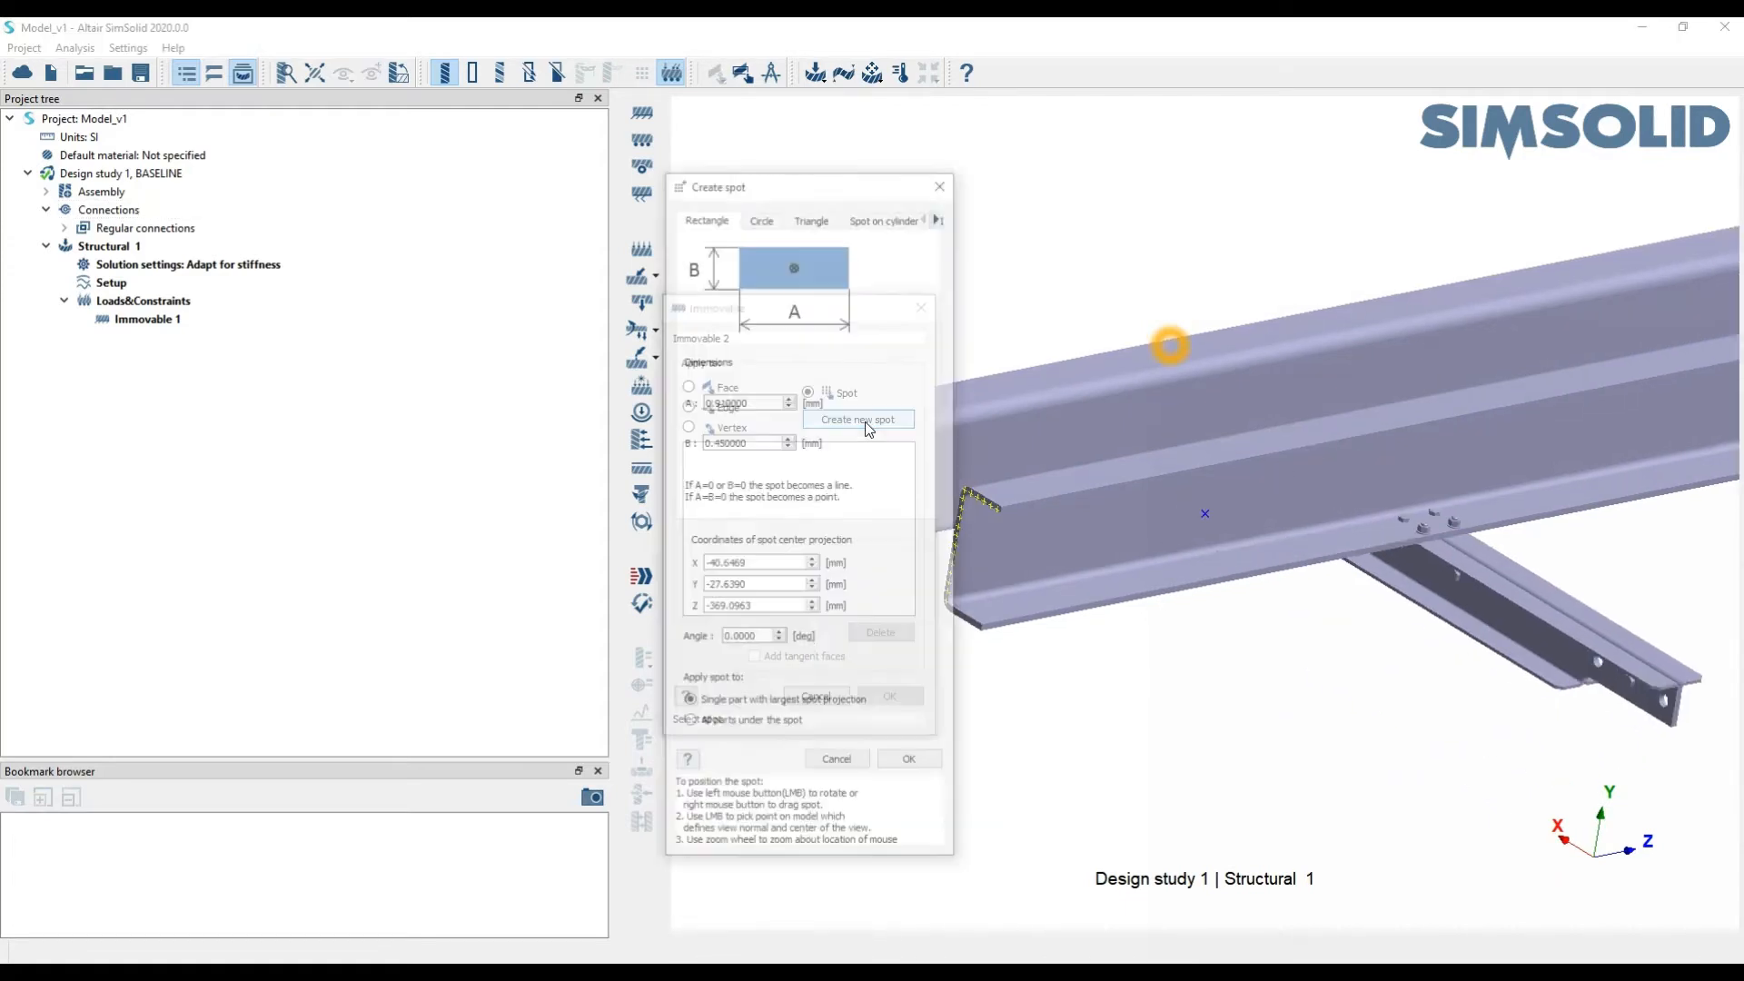
left_click(1210, 500)
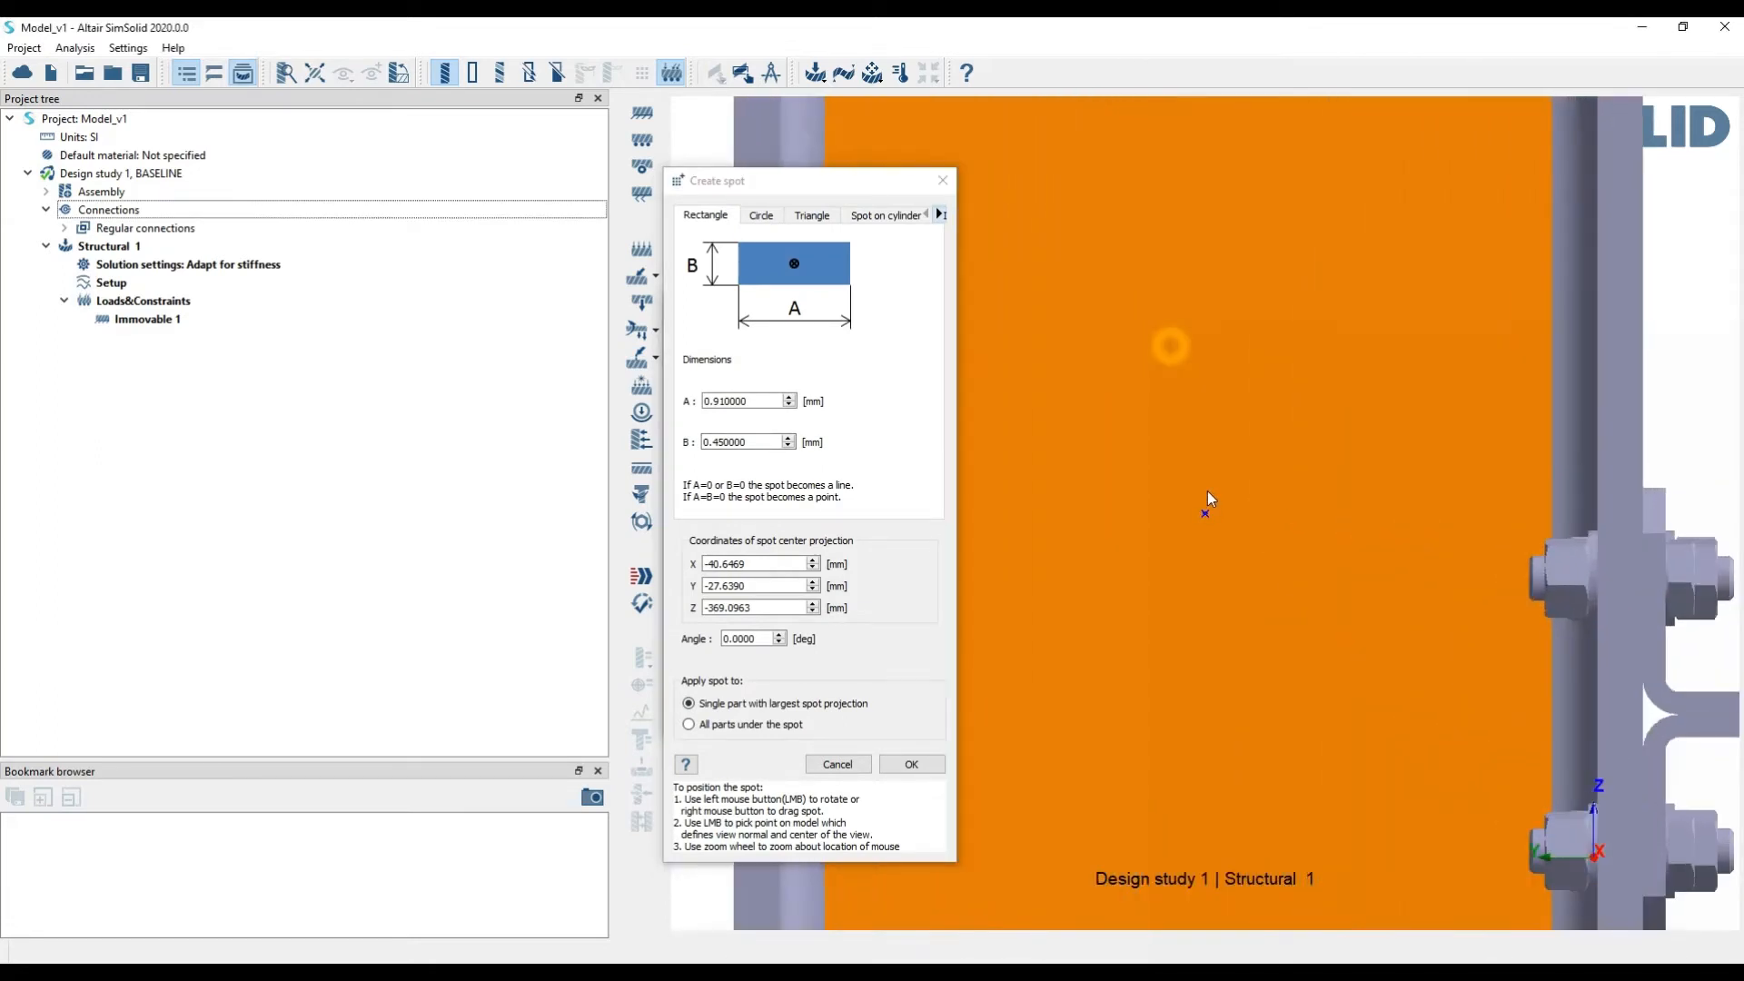
Review the circle, triangle, cylinder and import options for the spot, and return to the rectangle shape
left_click(761, 218)
left_click(811, 217)
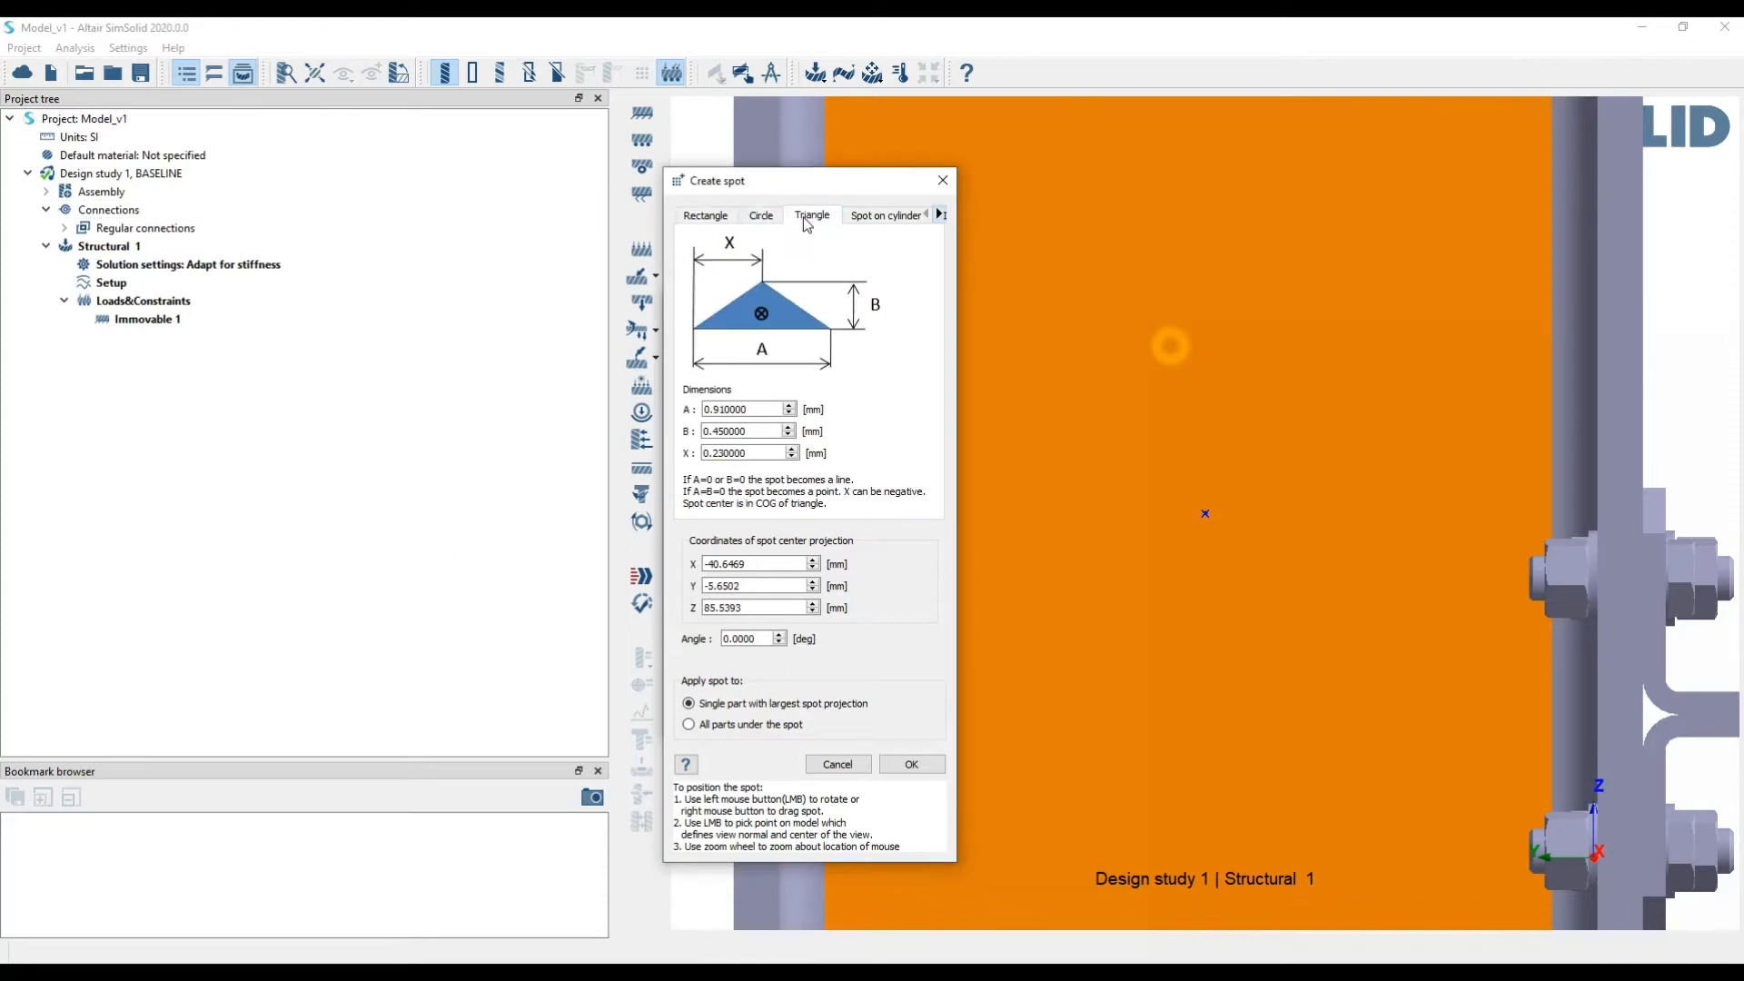
left_click(892, 222)
left_click(939, 216)
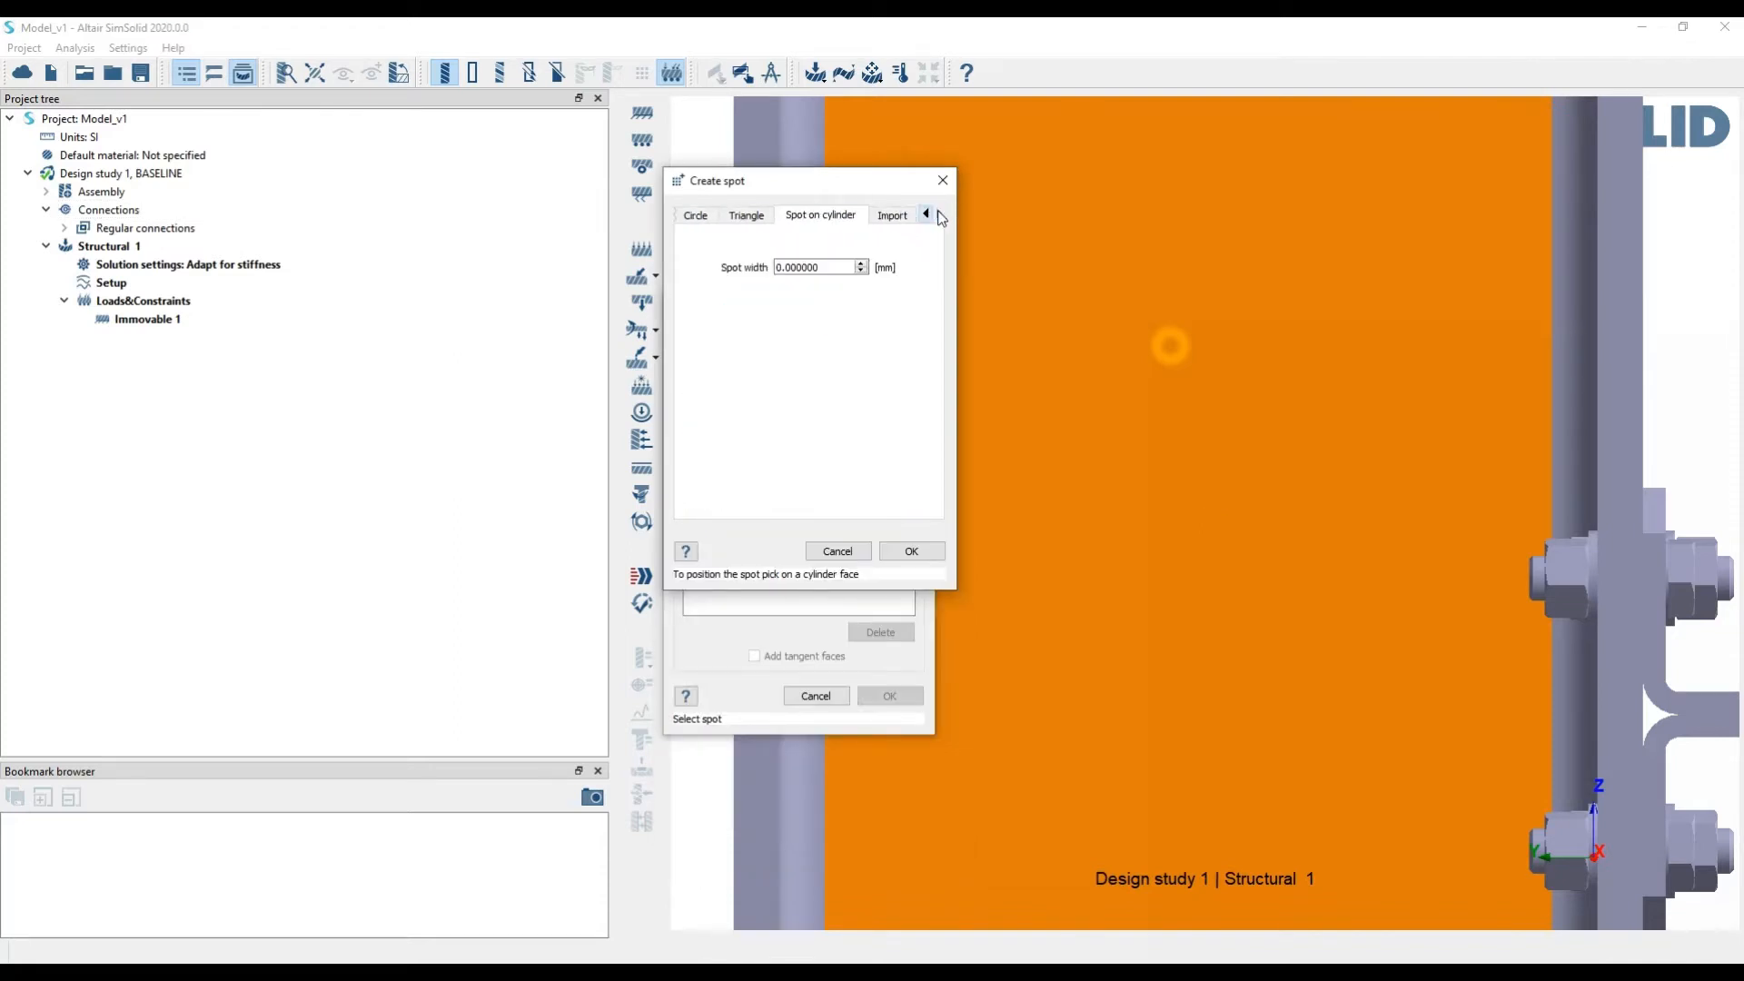
left_click(925, 215)
left_click(941, 215)
left_click(895, 217)
left_click(926, 214)
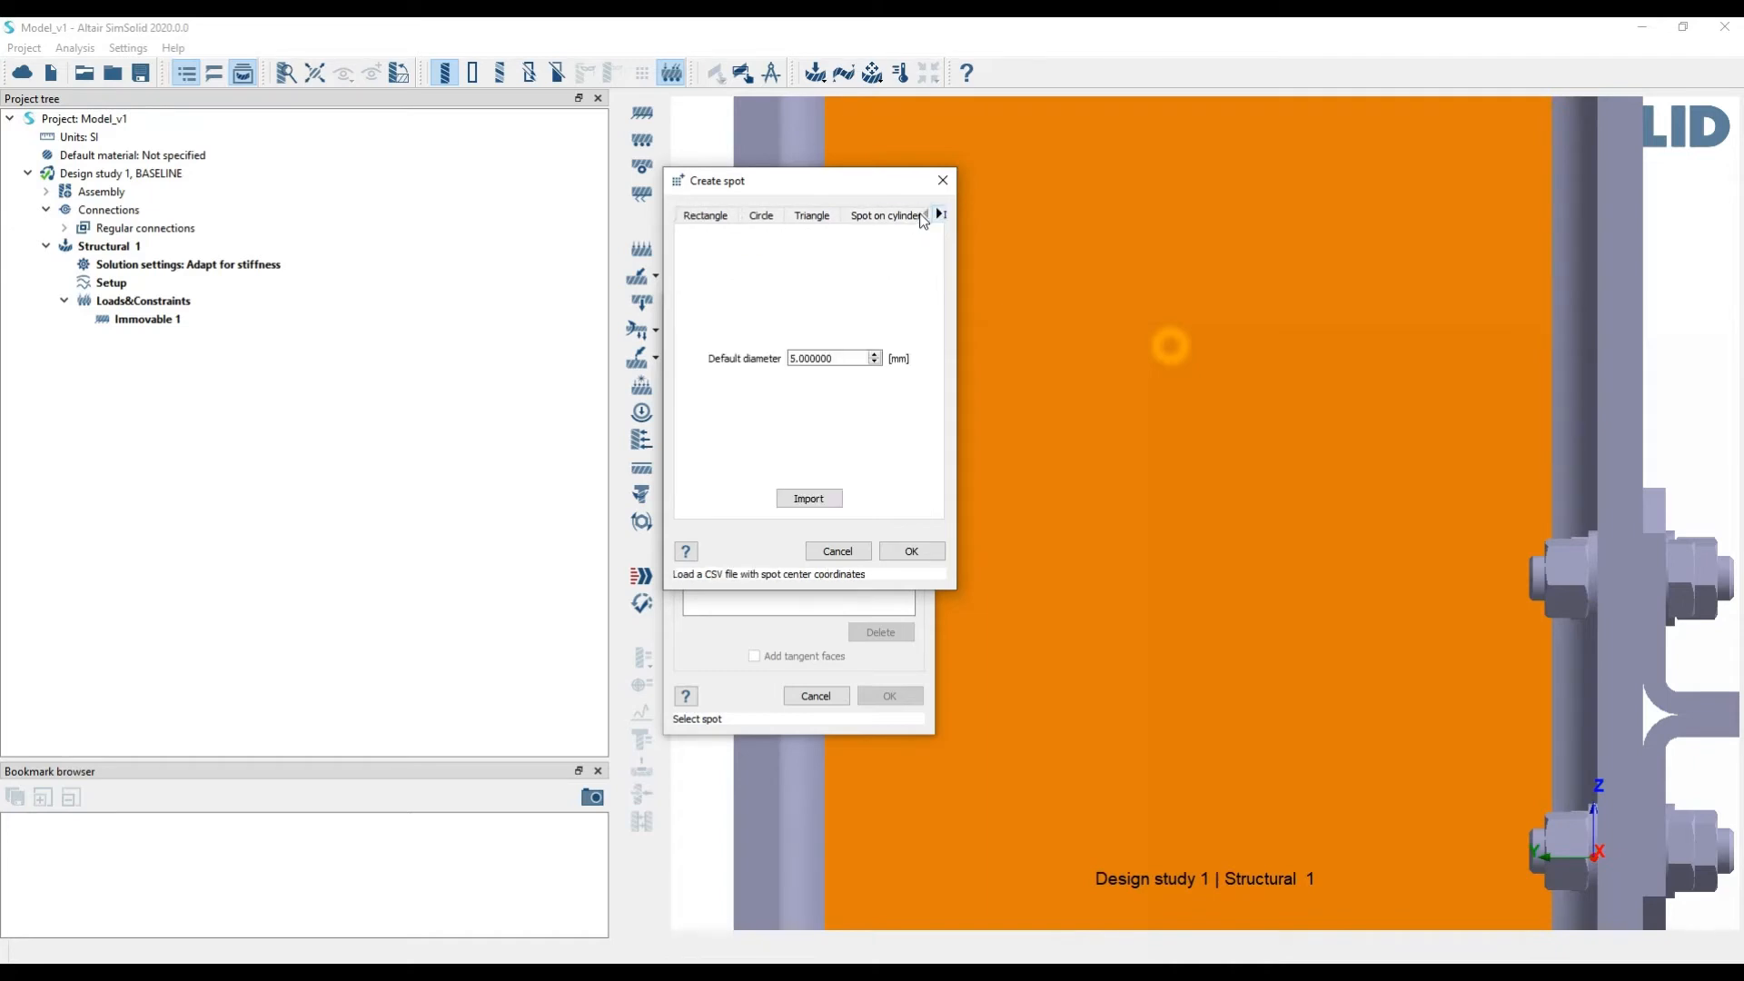
left_click(704, 215)
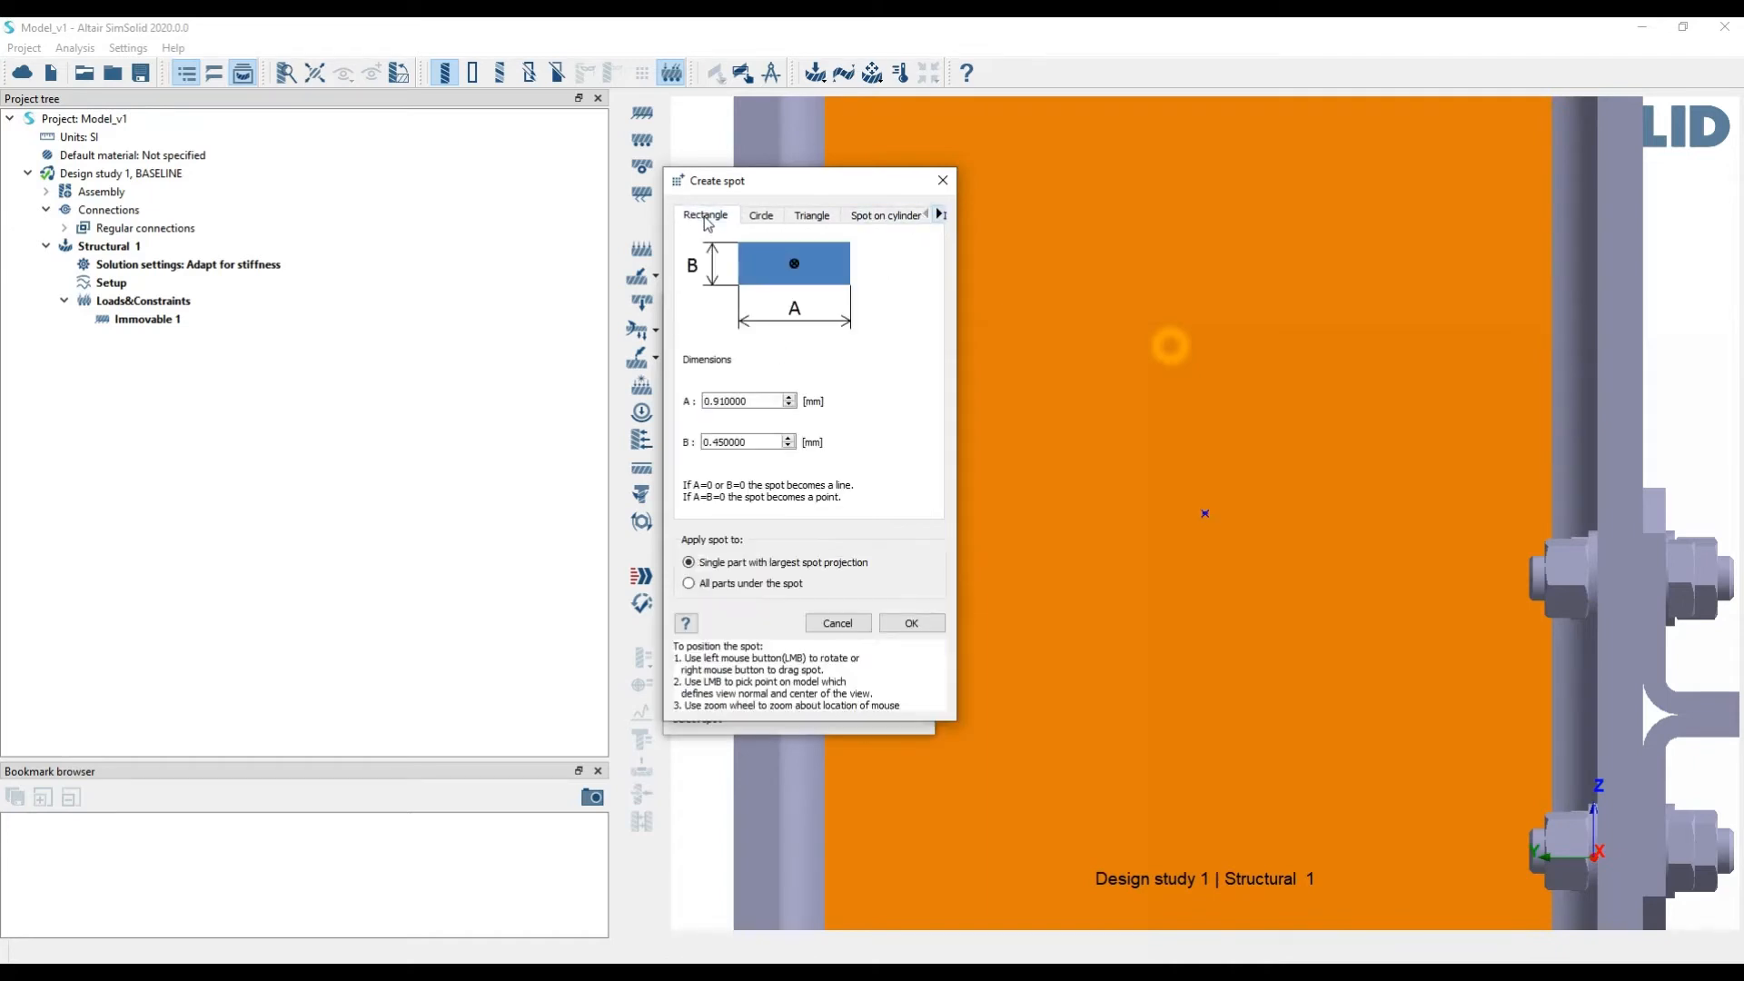
Set both dimensions A and B of the rectangular spot to 5 mm
double_click(760, 402)
type("5")
left_click(750, 442)
left_click_drag(746, 442, 688, 434)
type("5")
key("Return")
Set the rectangular spot to 50 mm by 50 mm and create the immovable support on it
left_click(767, 396)
left_click_drag(761, 401, 634, 402)
type("50")
key("Tab")
type("5")
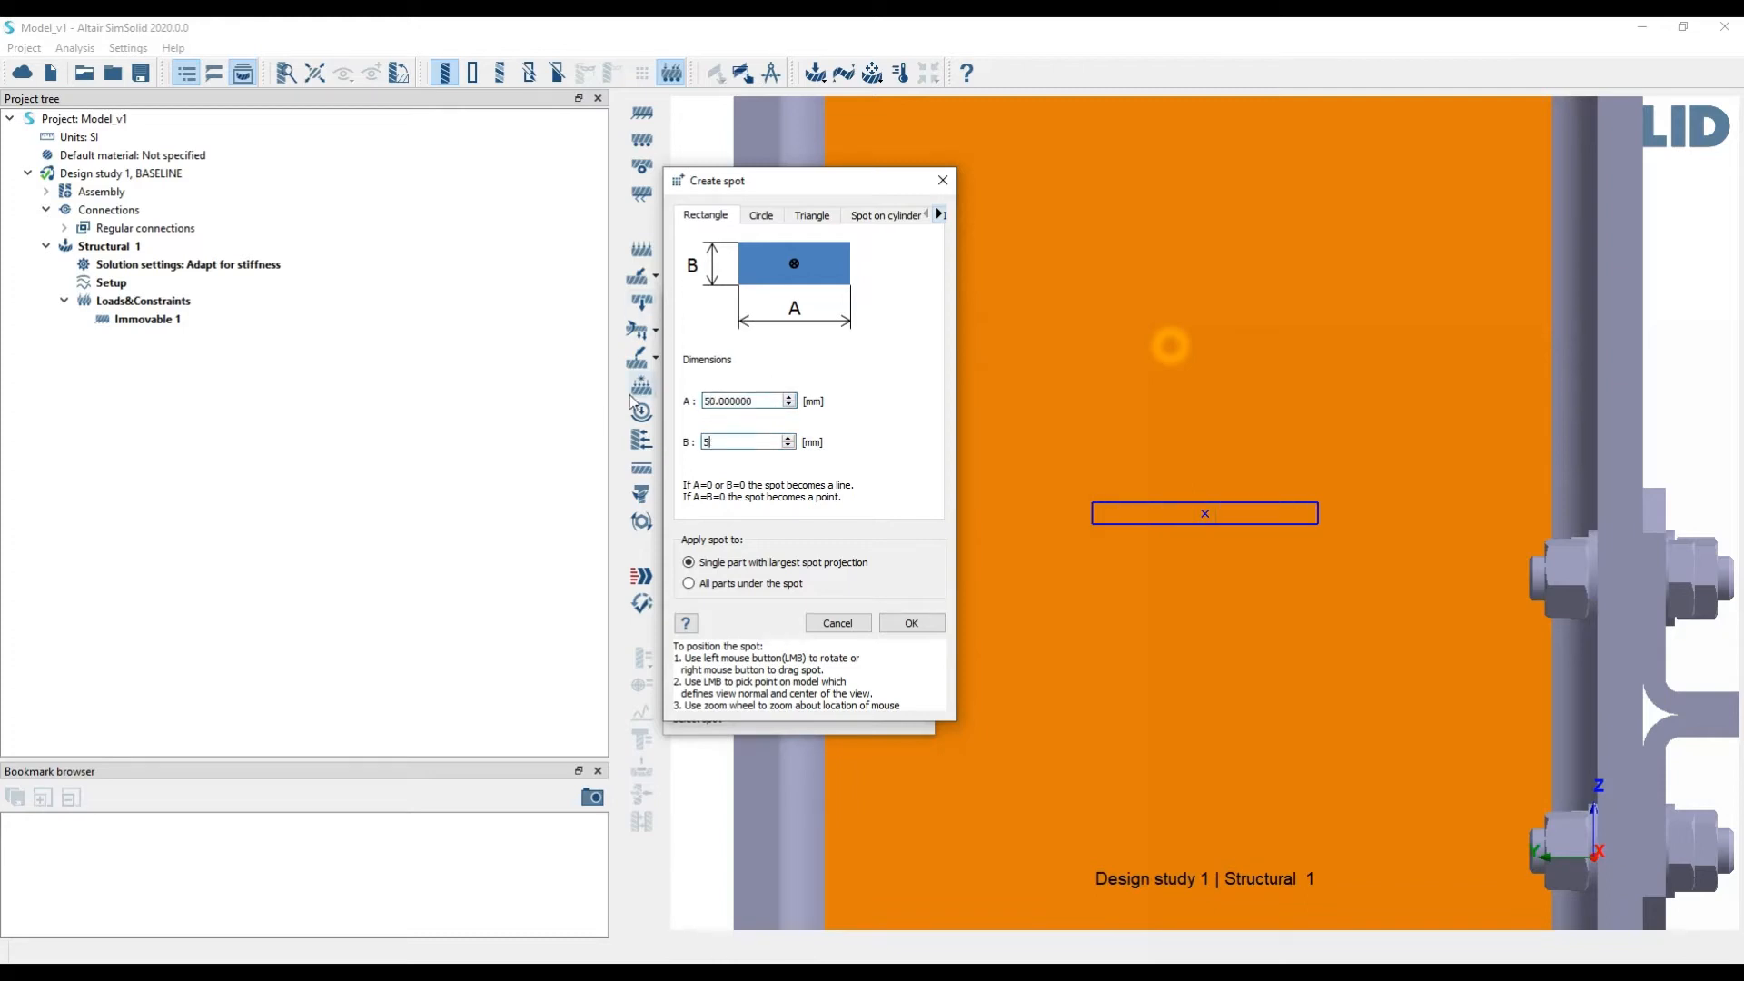
type("0")
key("Return")
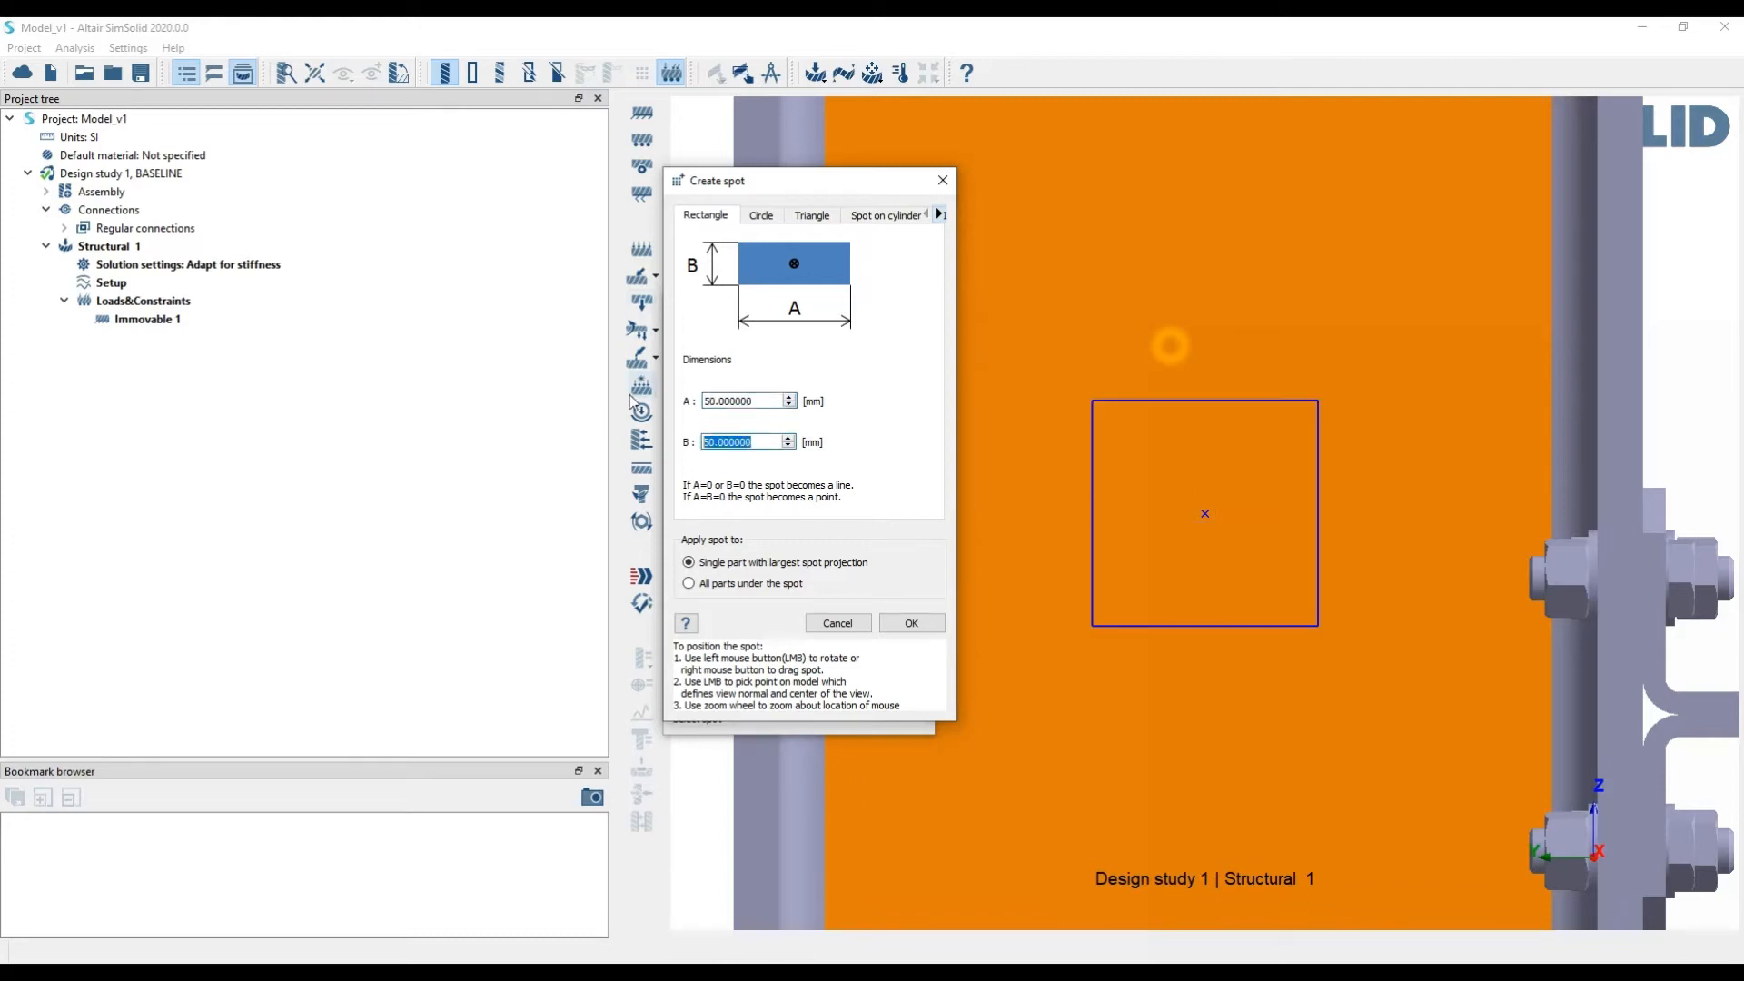
left_click(911, 623)
left_click(775, 454)
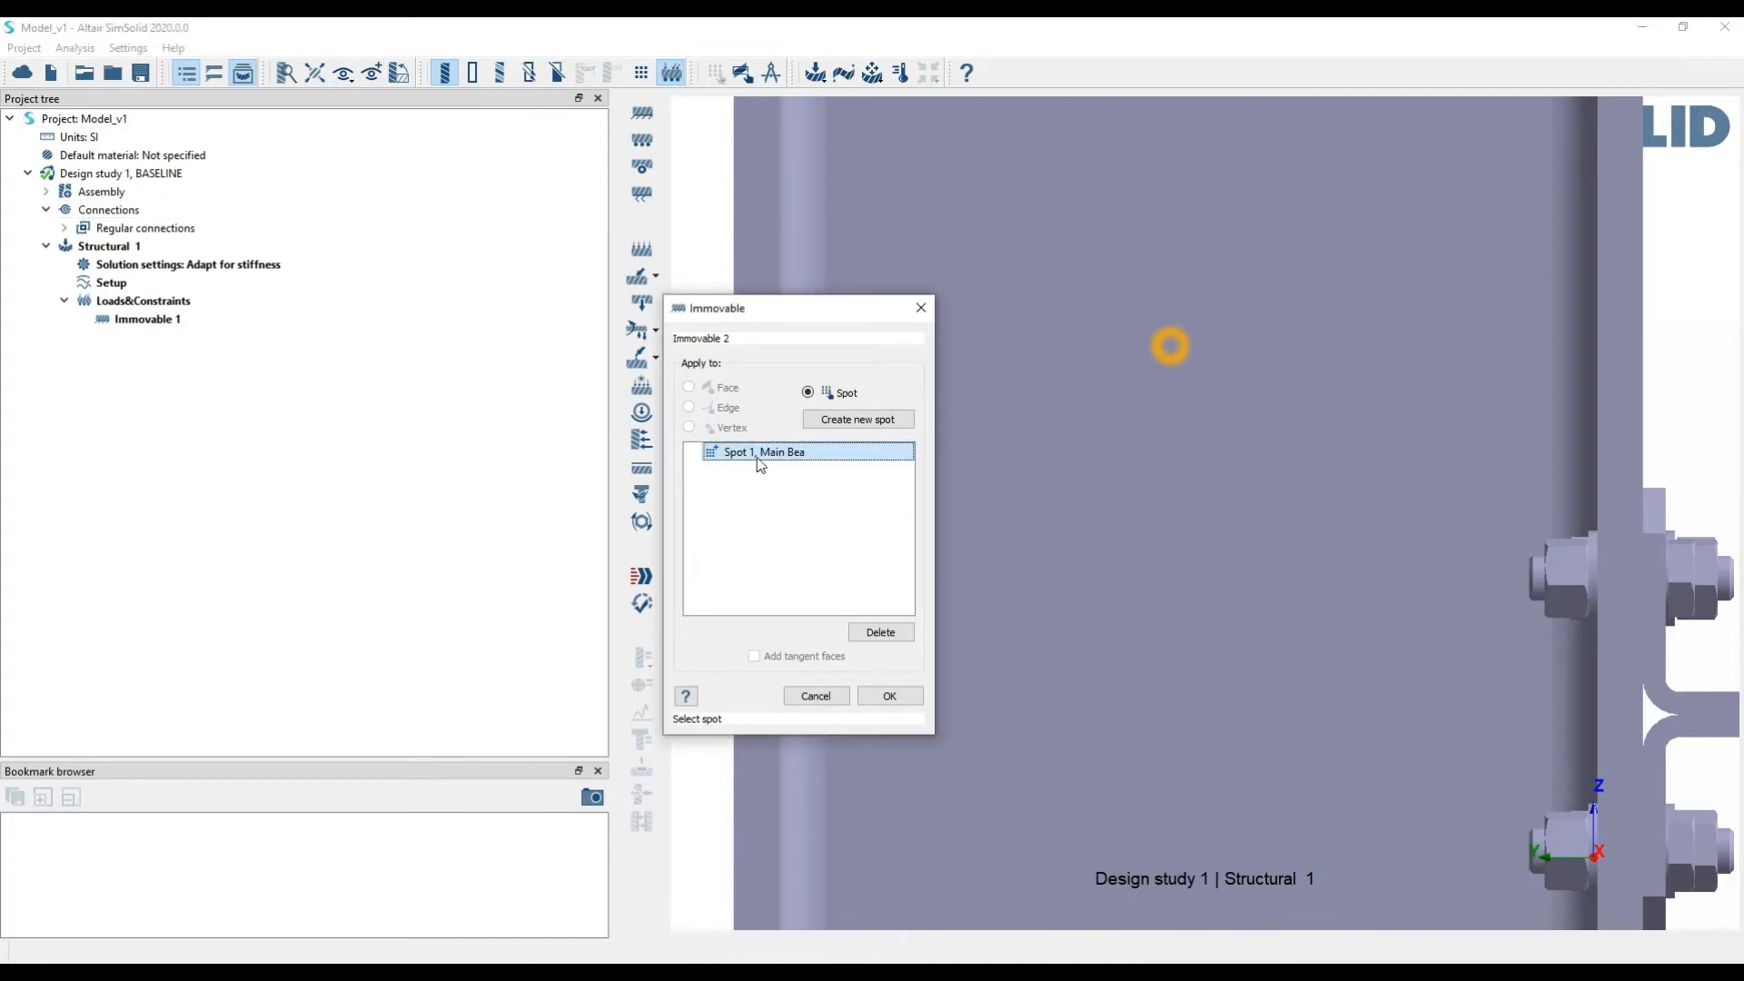
left_click(890, 696)
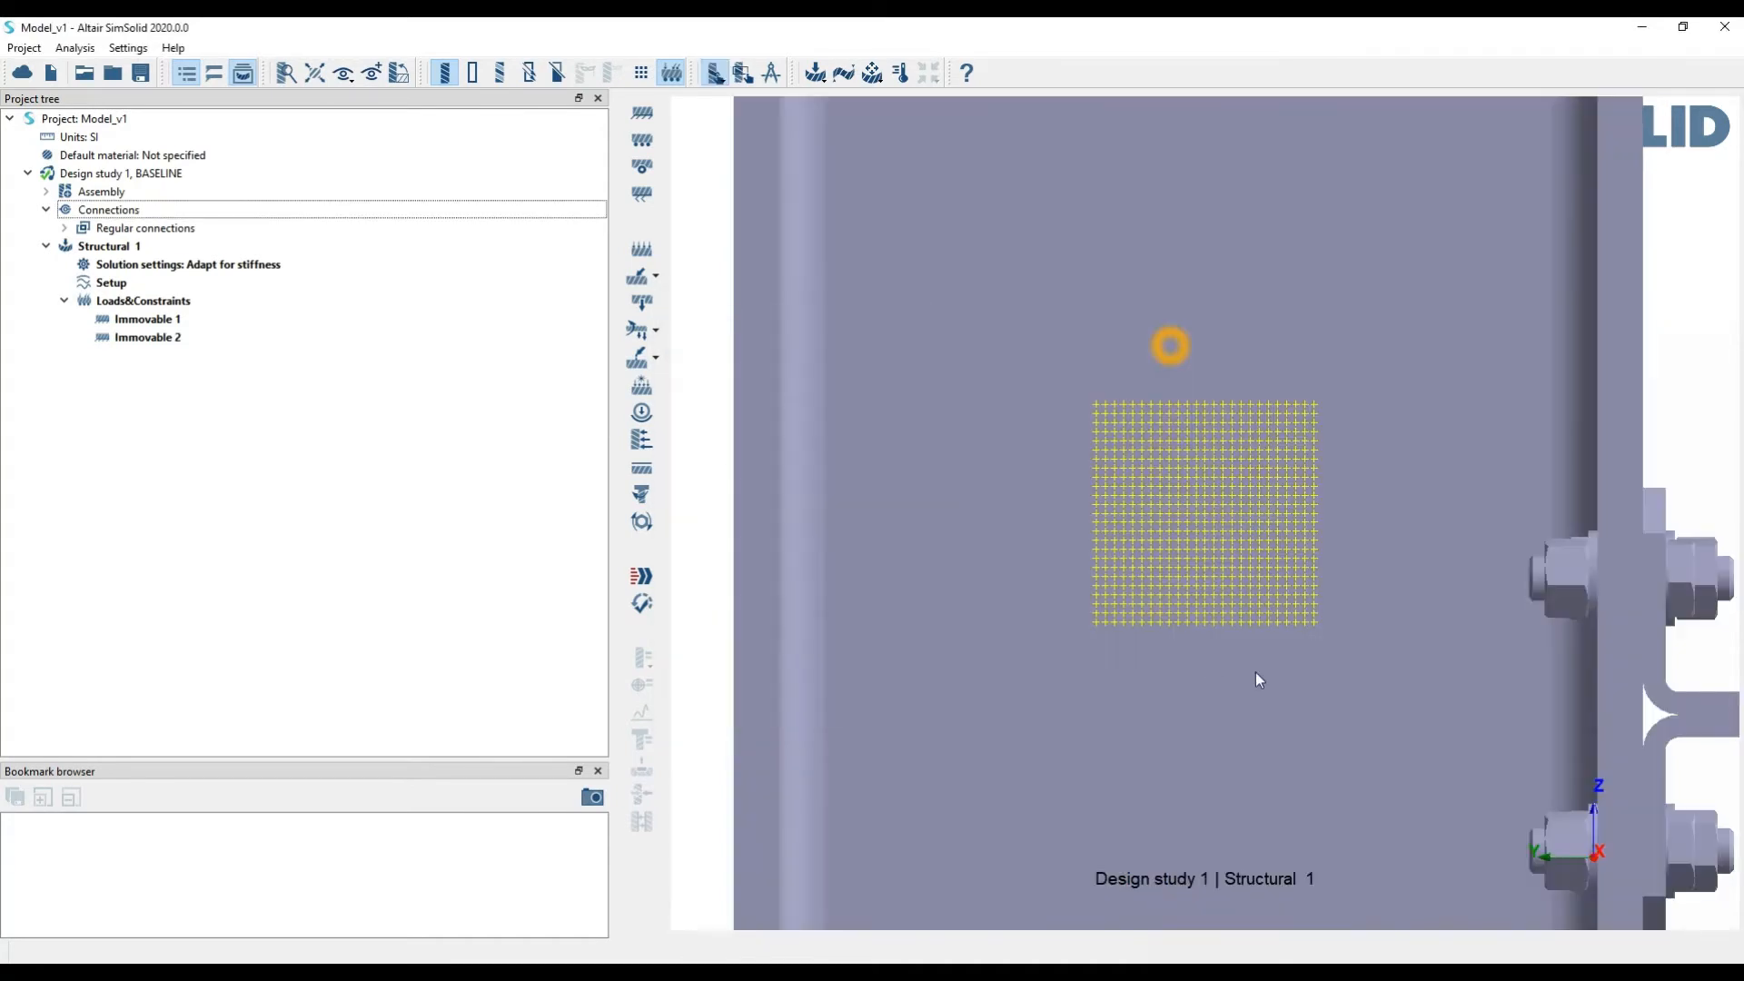
Locate the spot under its main beam in the assembly and examine its placement on the beam's web
left_click_drag(1224, 433, 1148, 500)
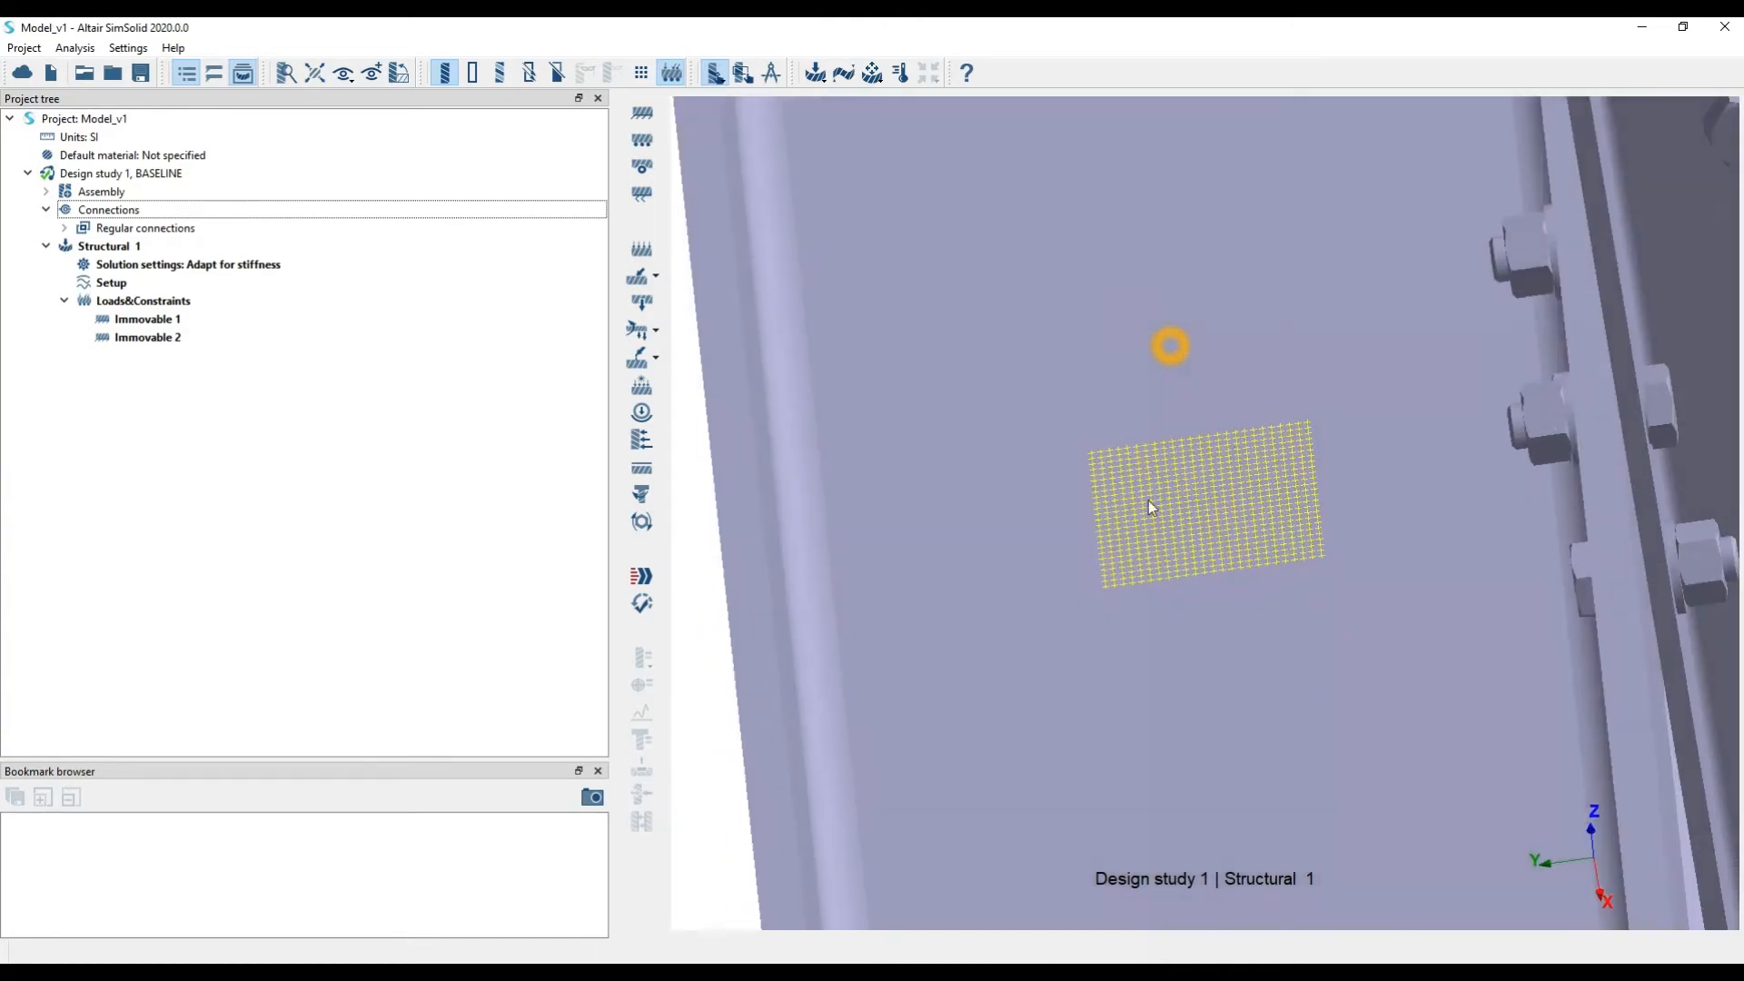
left_click(46, 192)
scroll(182, 390, "down", 5)
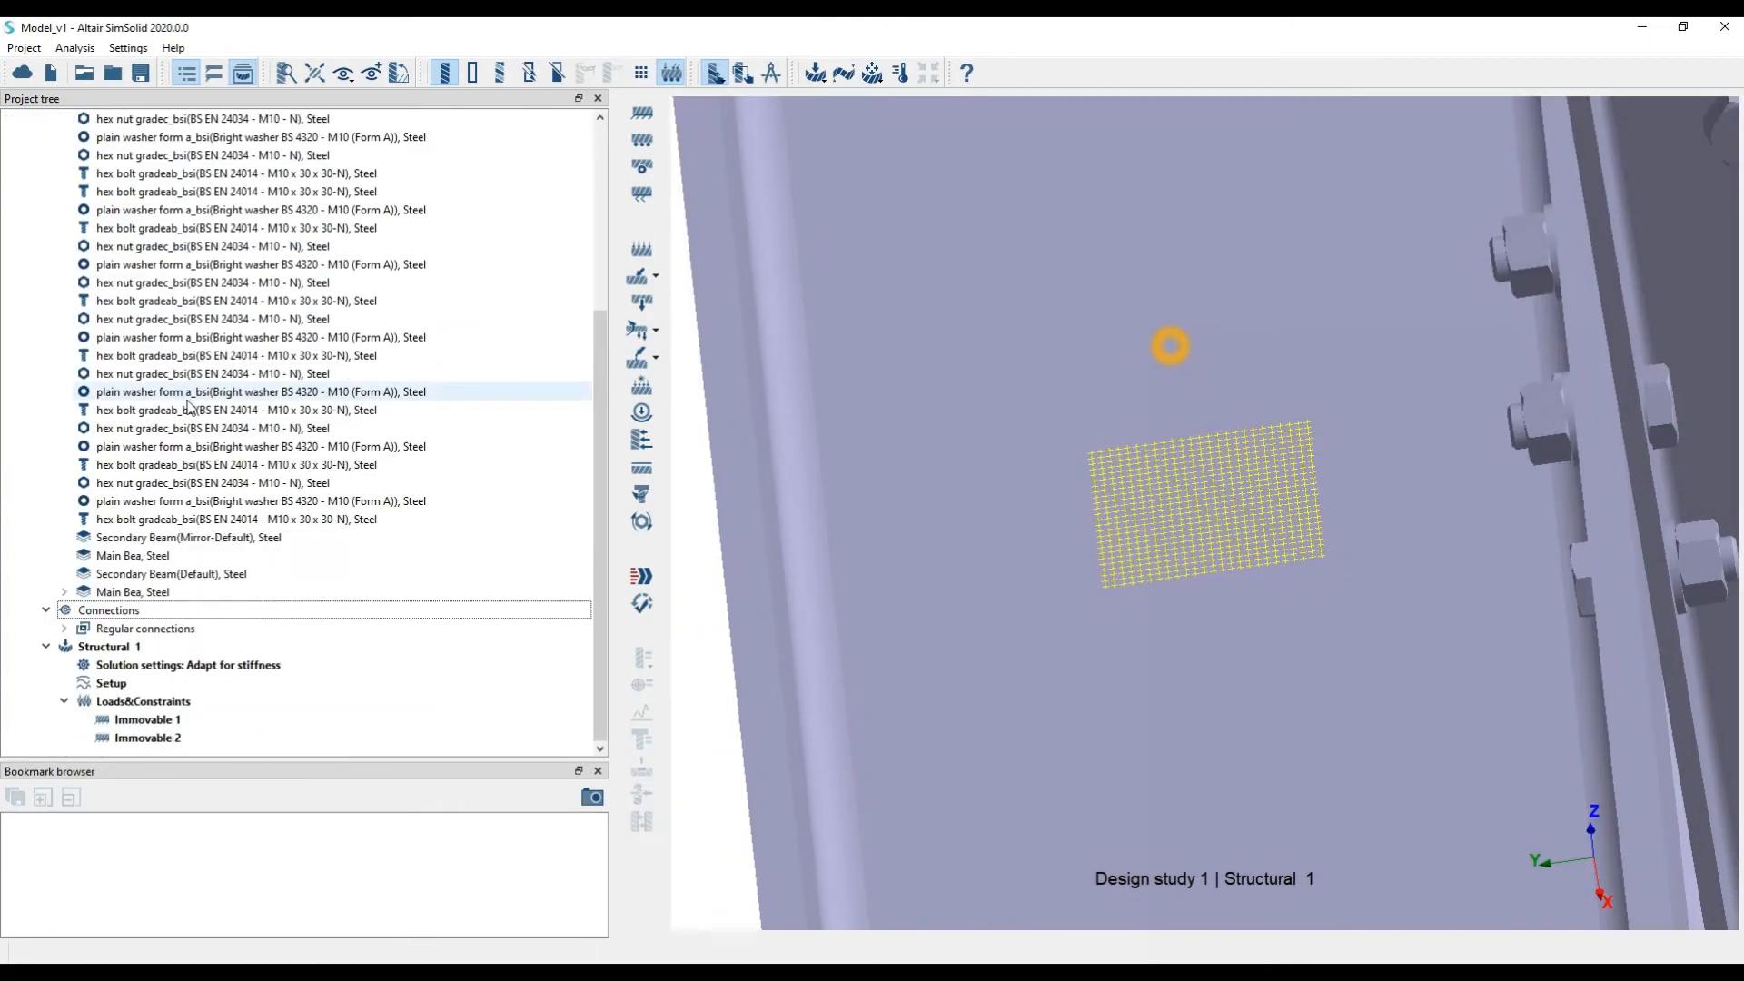
left_click(64, 591)
left_click(127, 610)
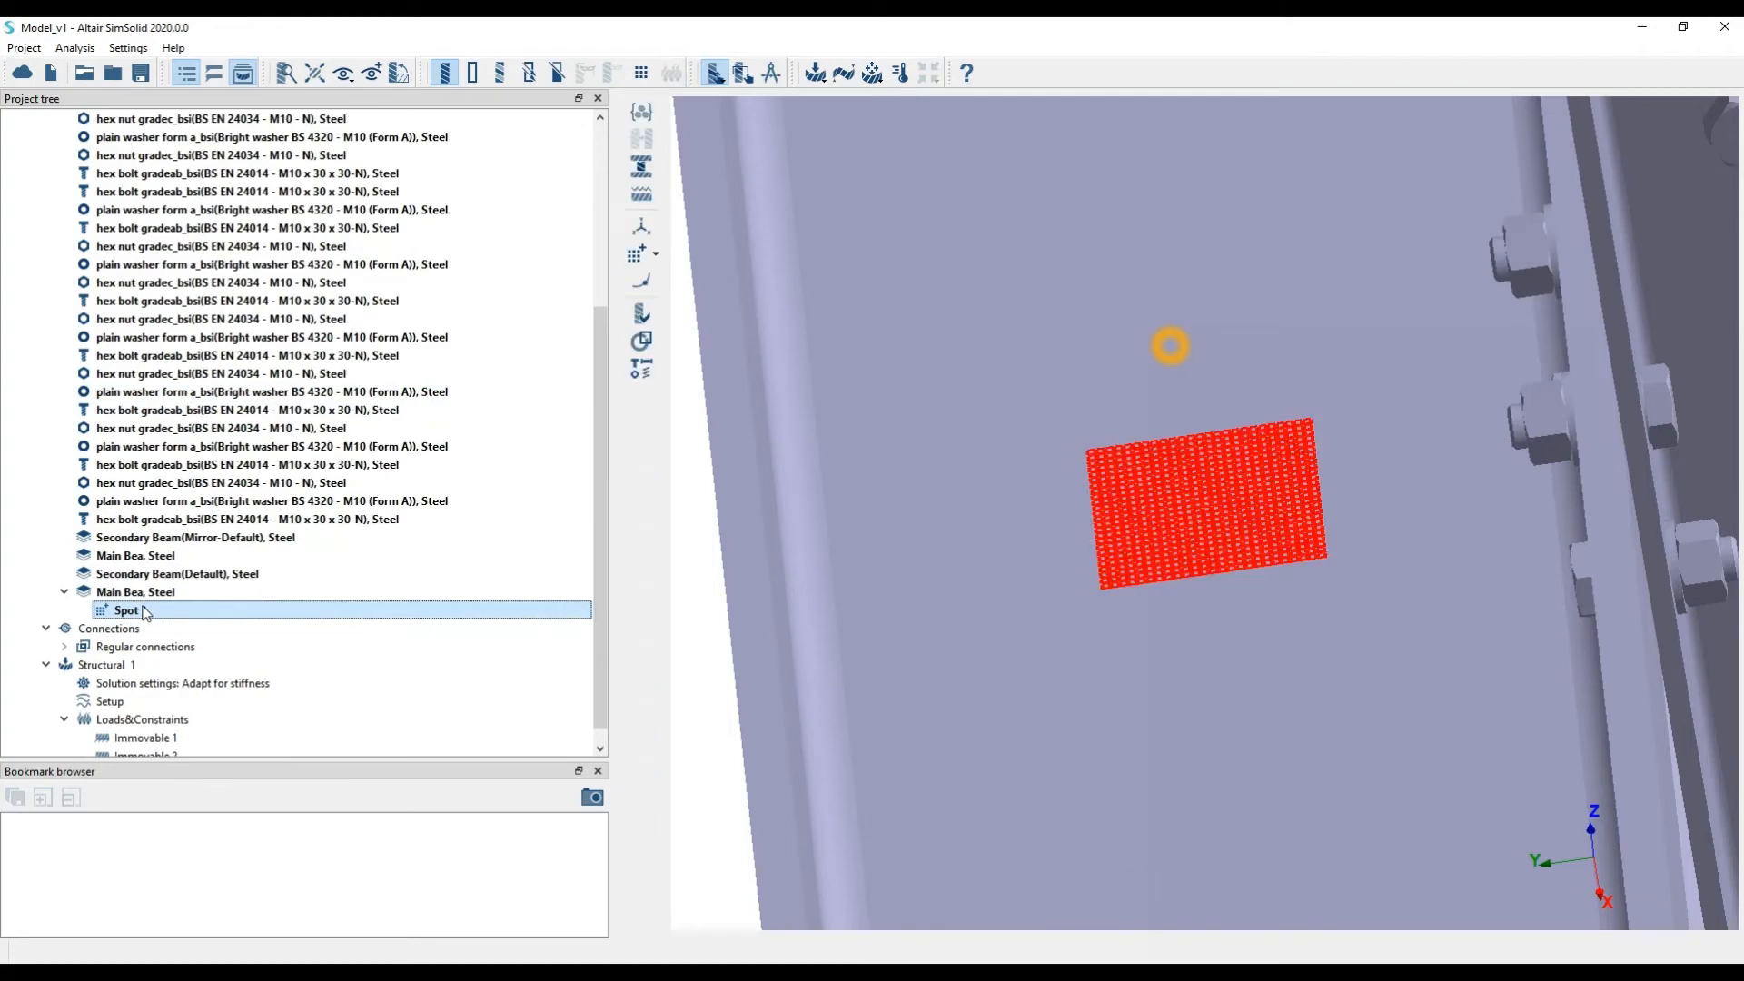
left_click_drag(1114, 466, 1300, 528)
scroll(1217, 445, "down", 6)
scroll(1212, 438, "up", 4)
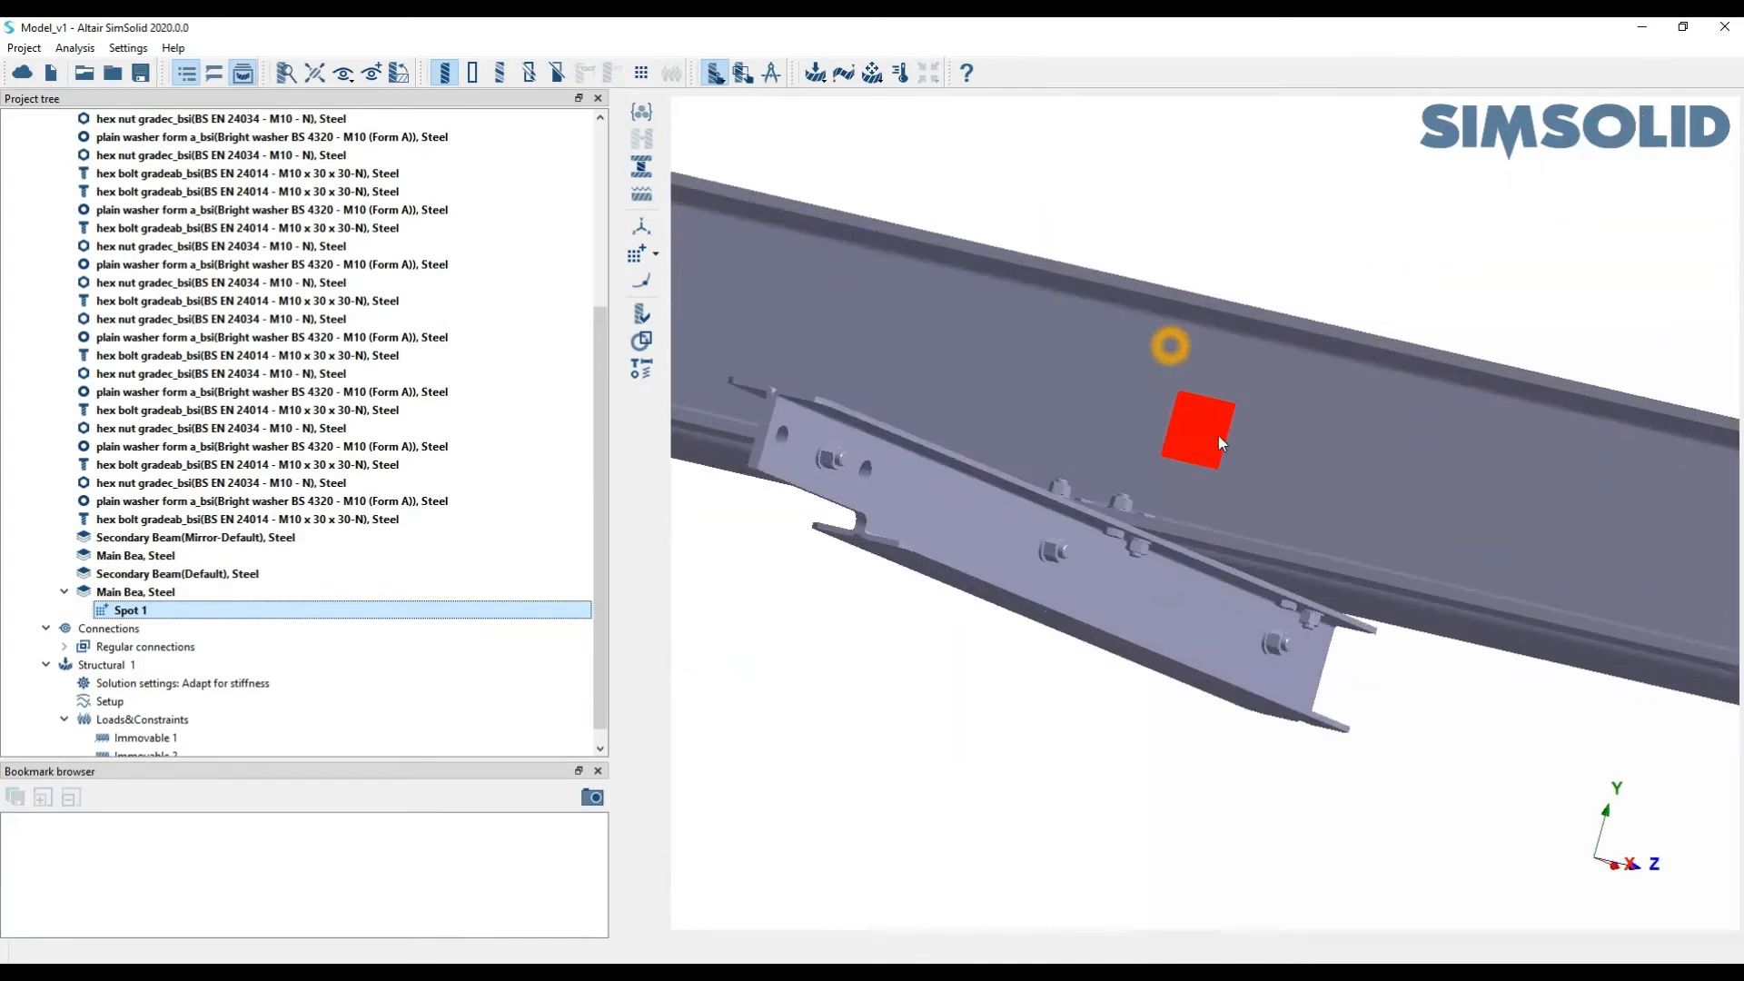
left_click_drag(1217, 444, 1168, 426)
scroll(1177, 414, "up", 3)
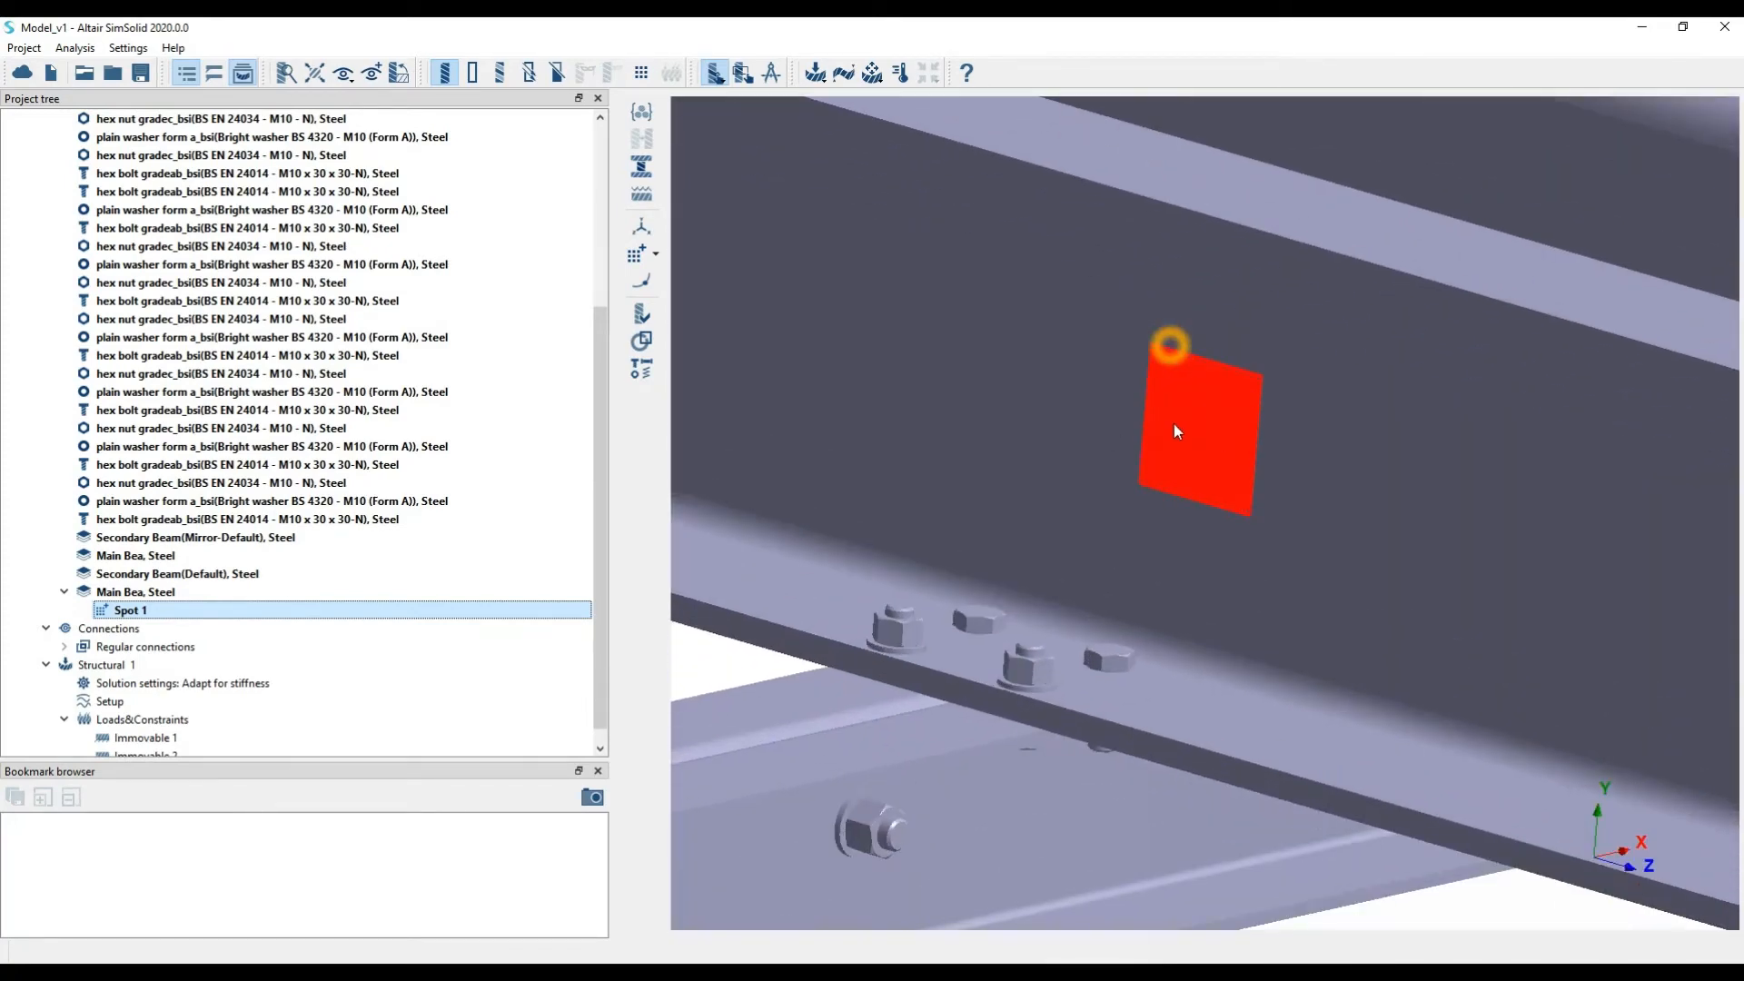
scroll(1185, 409, "up", 2)
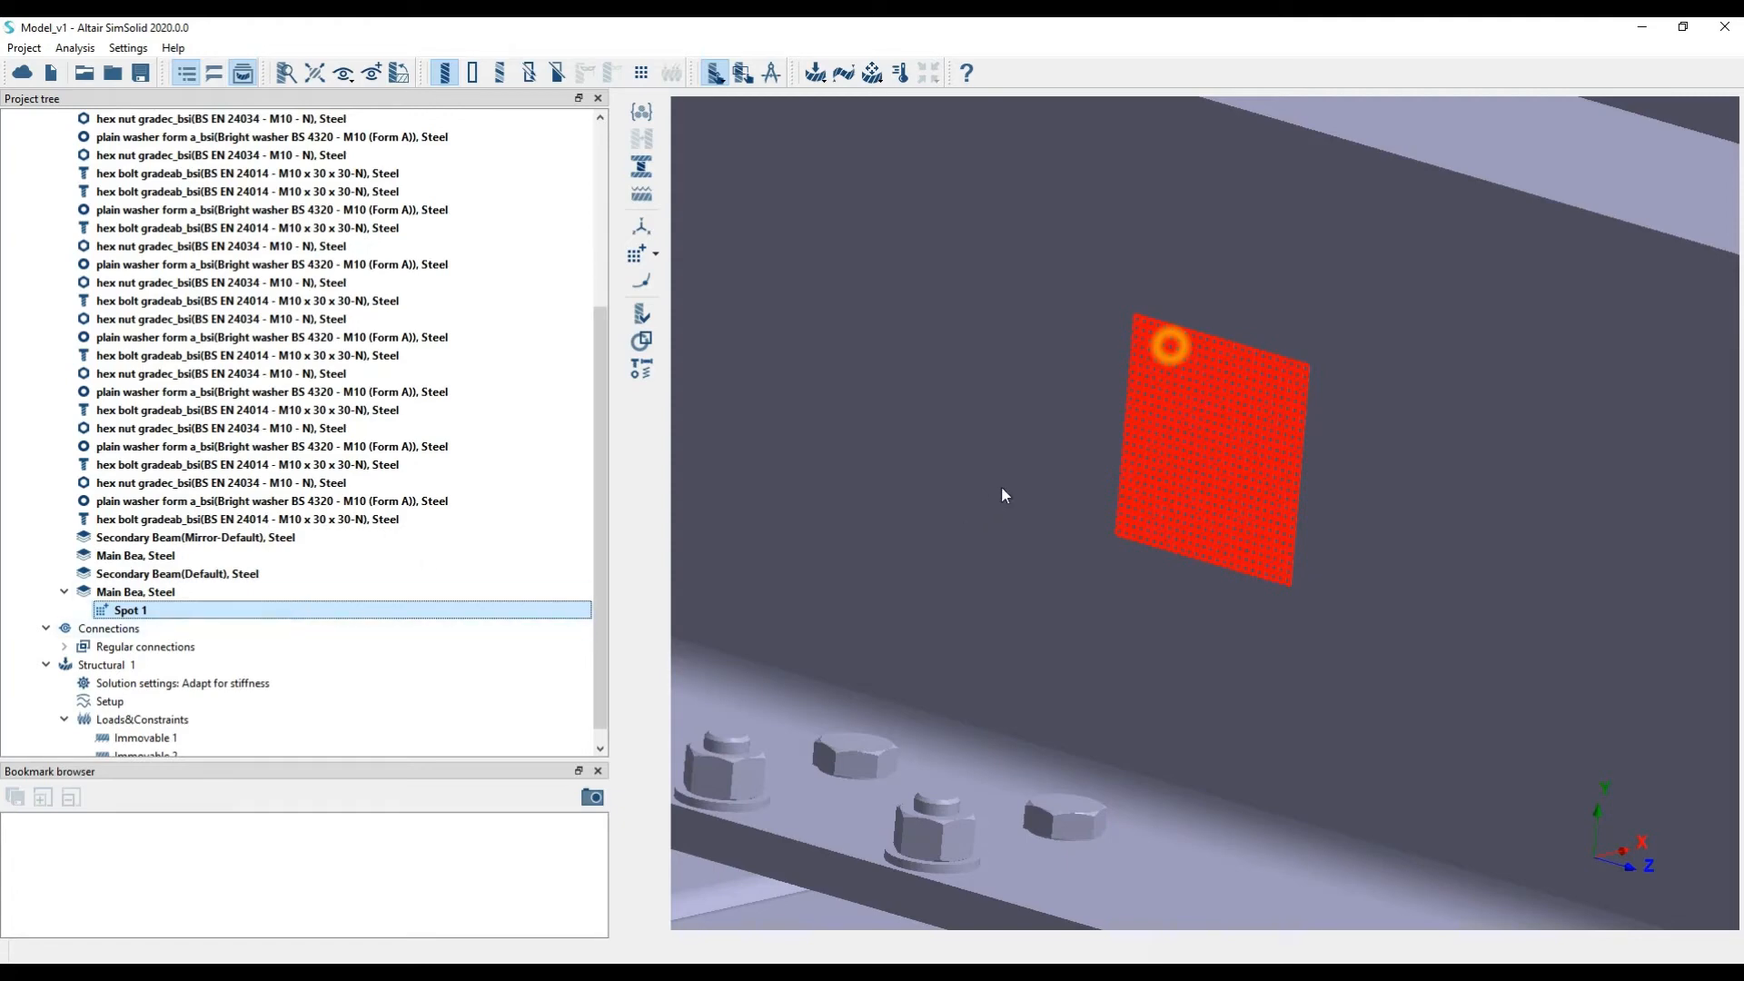
Delete Spot 1 from the main beam together with its associated immovable support
right_click(163, 612)
left_click(236, 629)
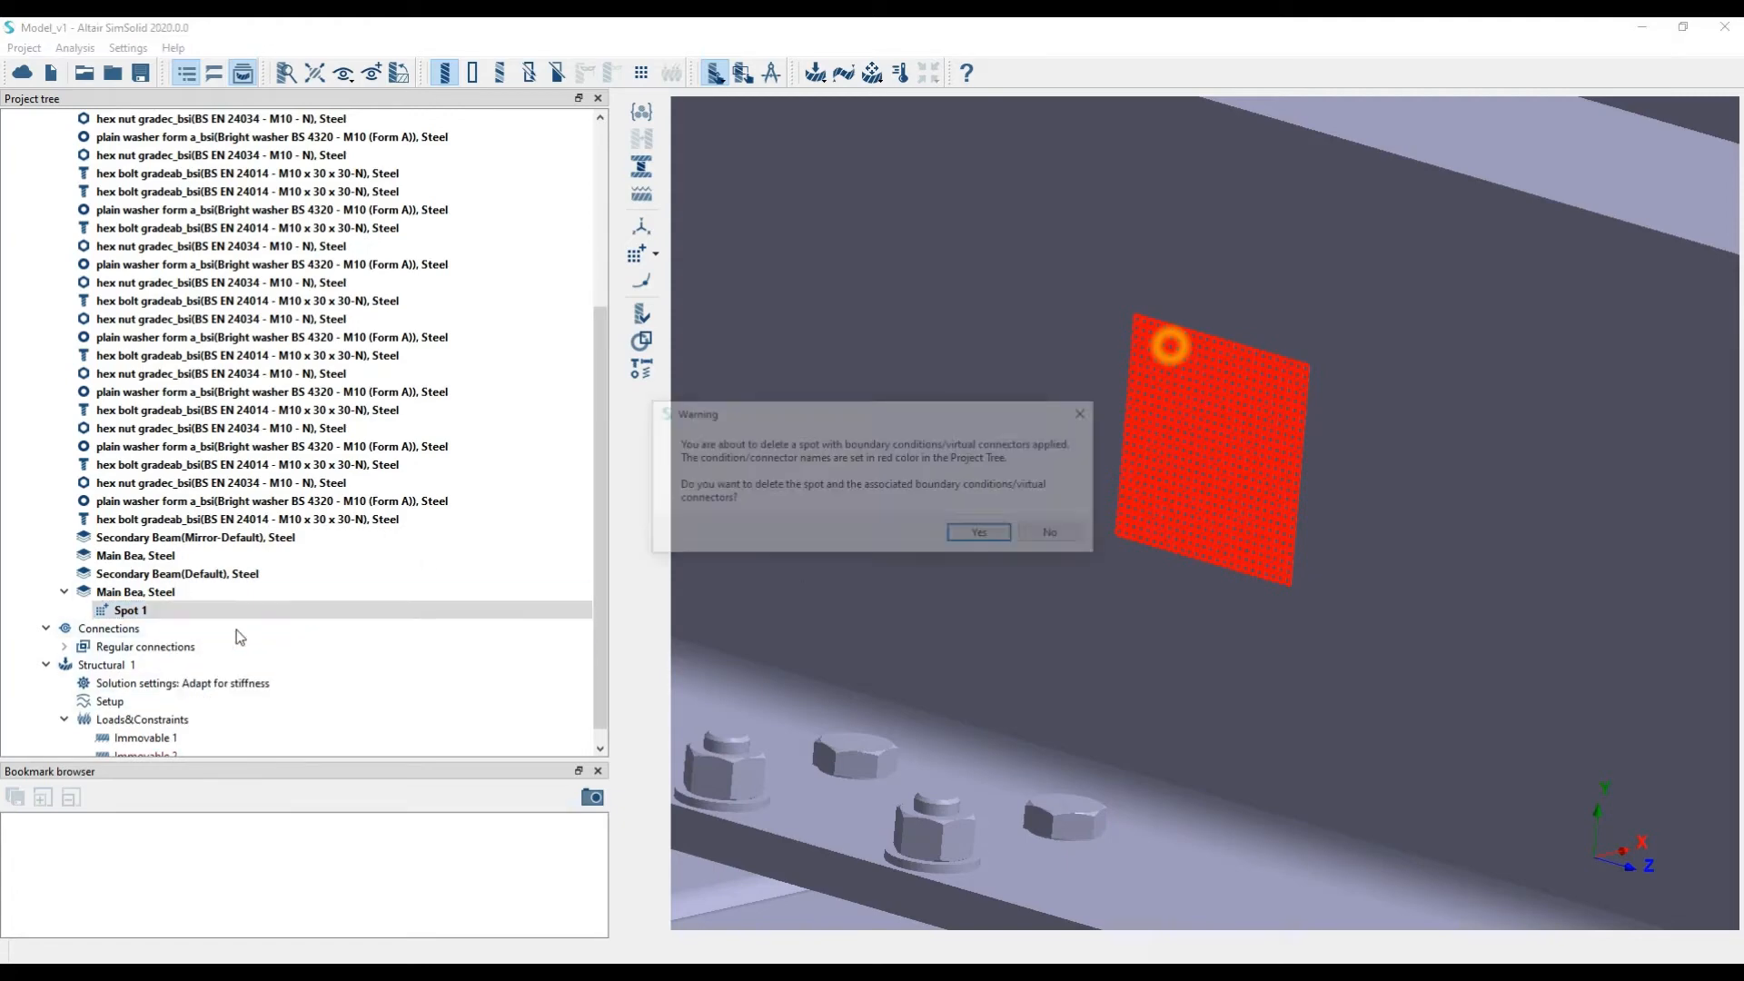
left_click(979, 535)
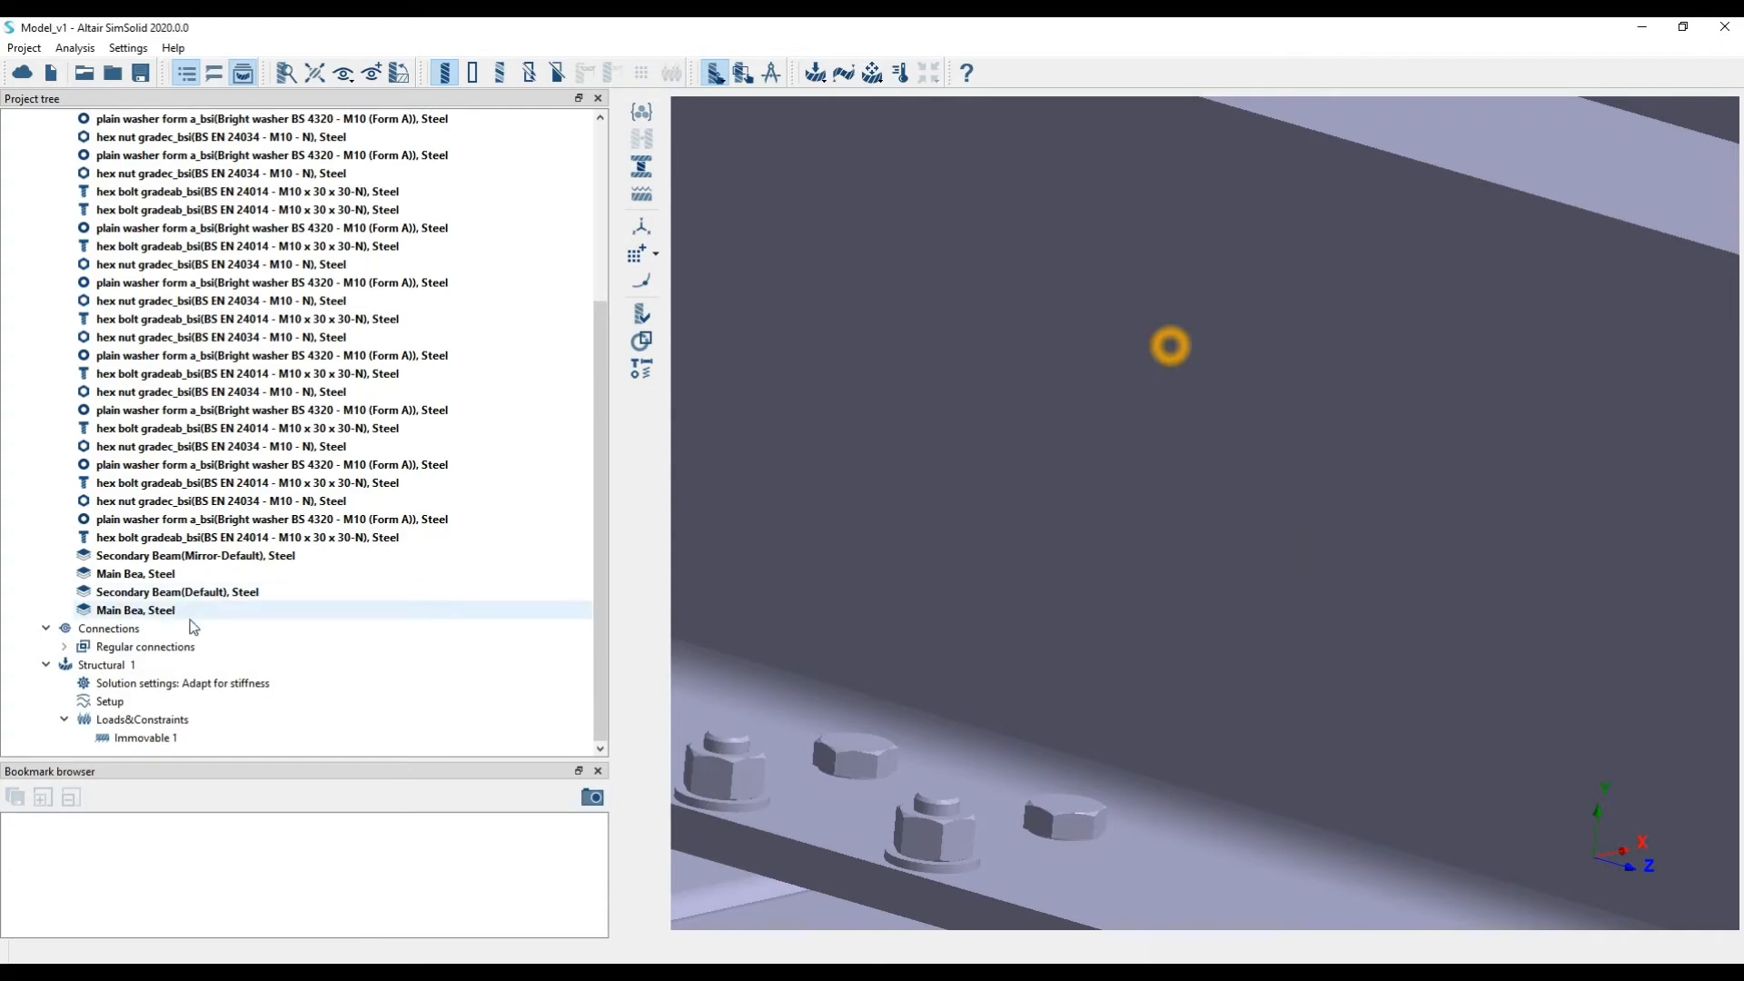
Select Immovable 1 and examine the main beam end faces it fixes
left_click(145, 738)
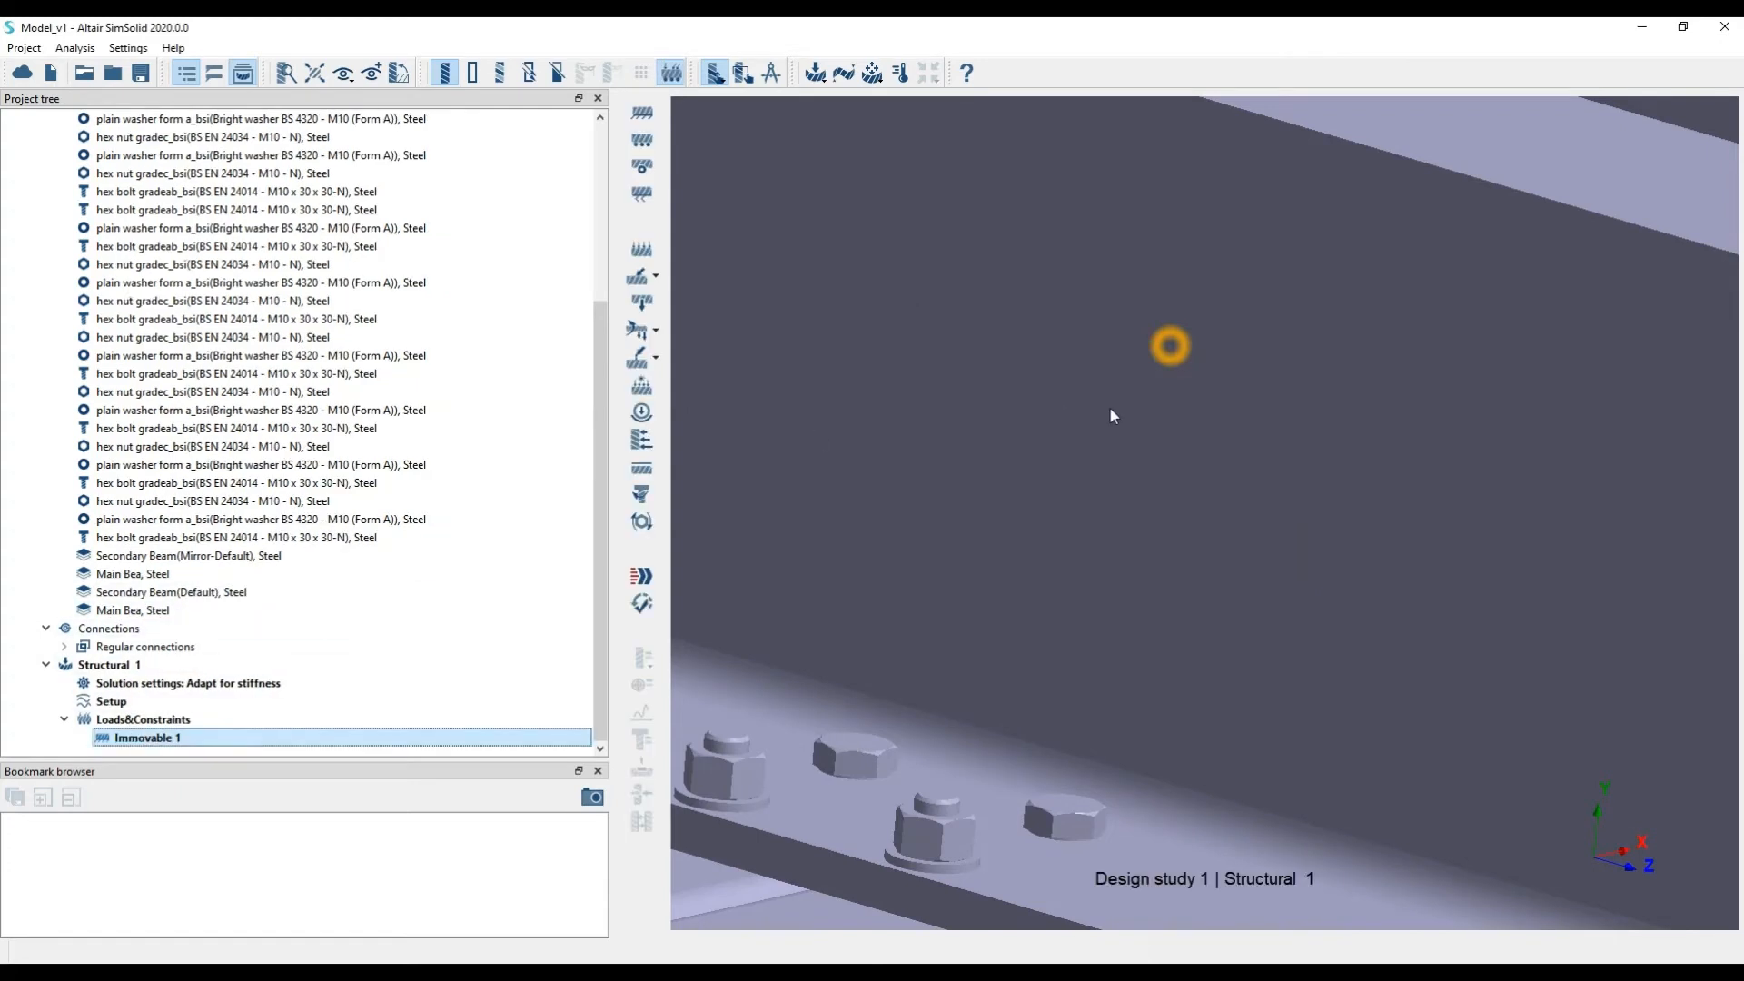
right_click_drag(1261, 425, 1186, 393)
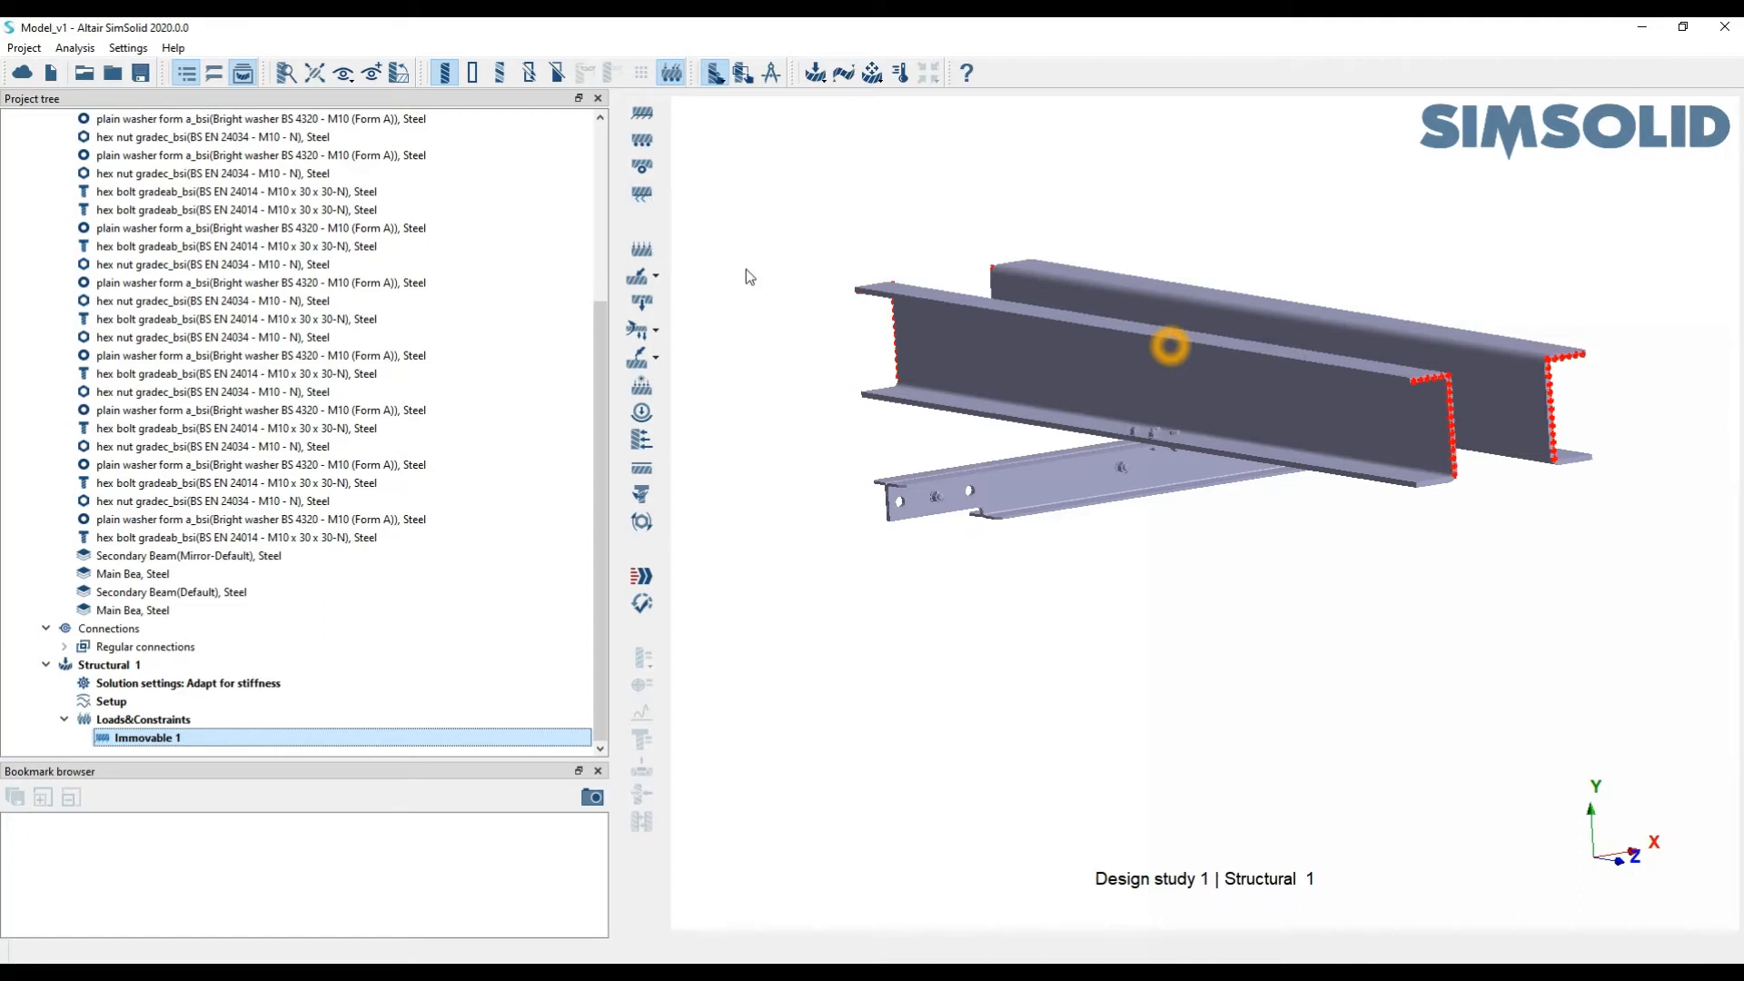
middle_click_drag(1212, 402, 1208, 448)
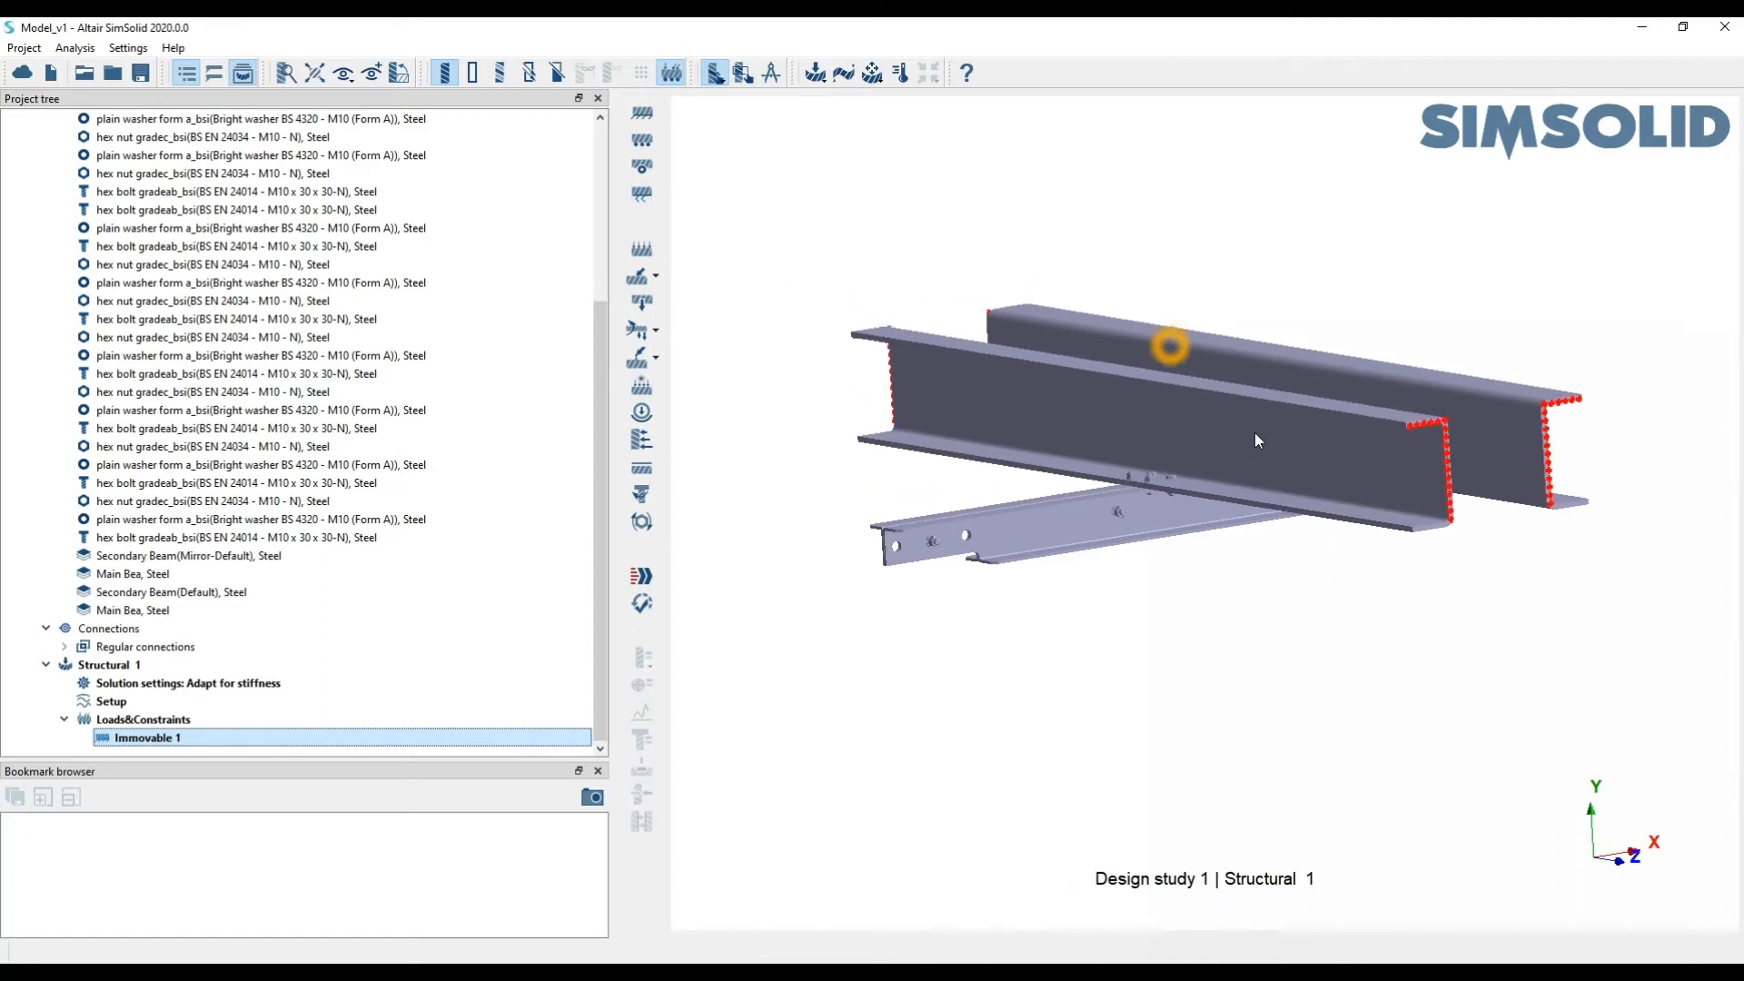
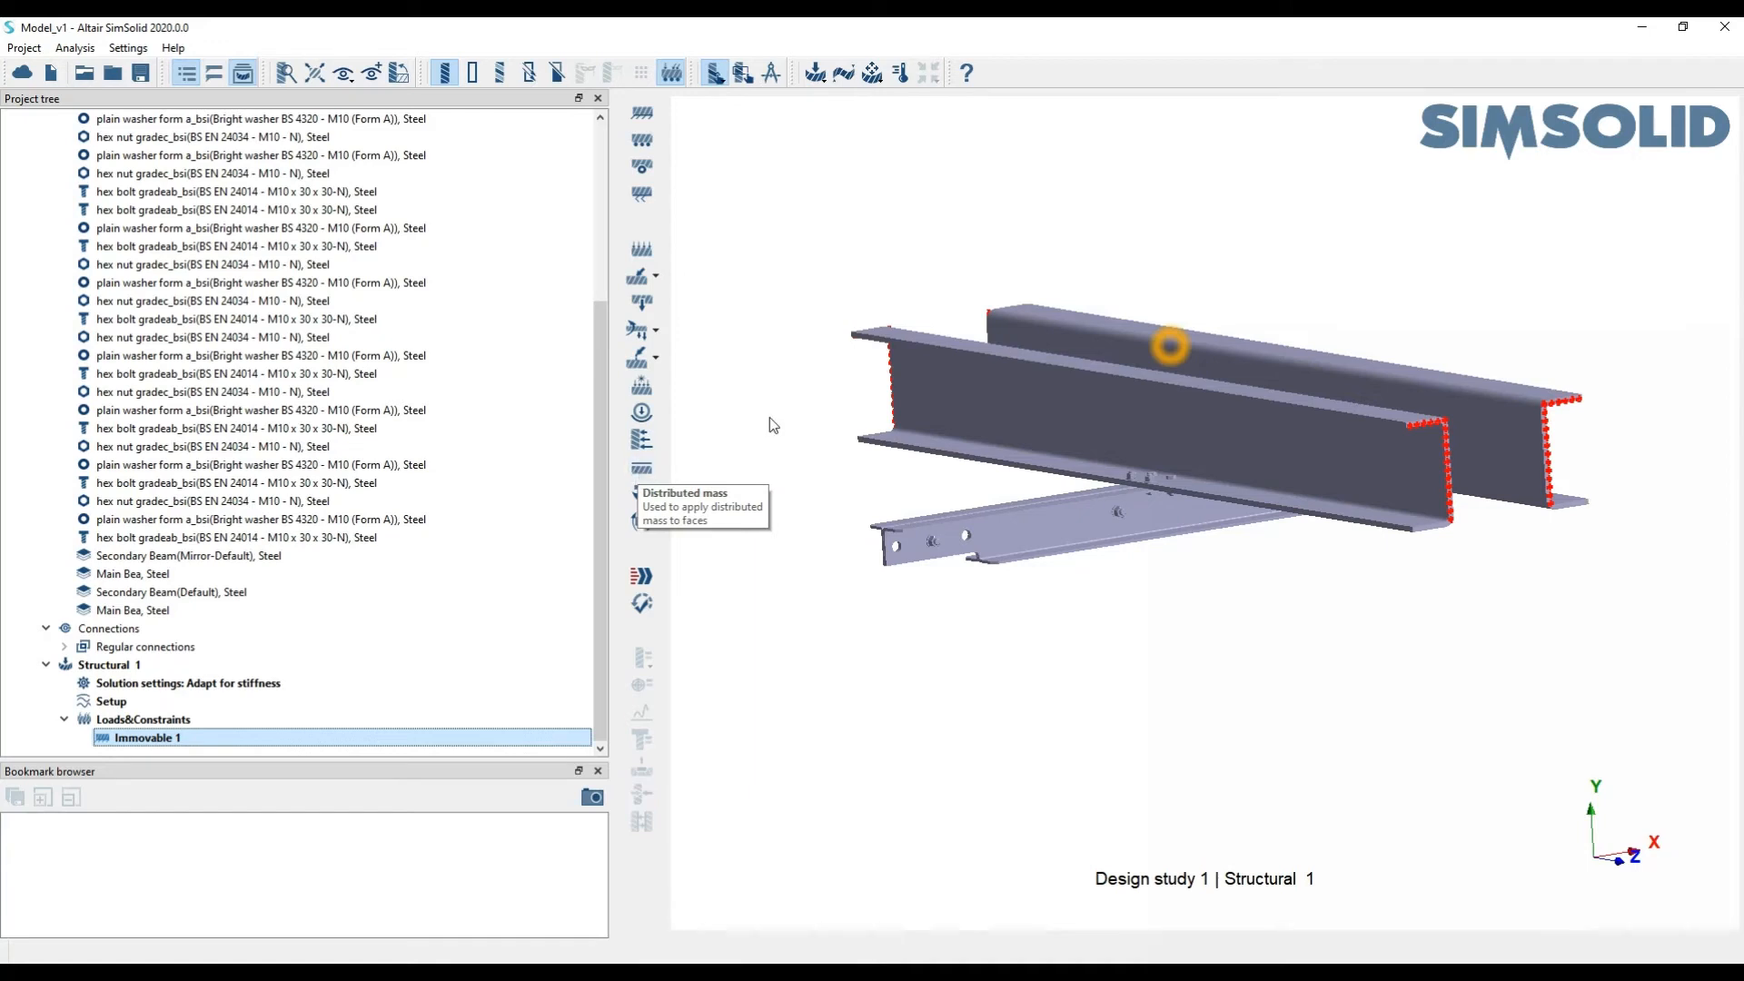
Review the bolt tightening and nut tightening load types and examine the bolts joining the secondary and main beams
right_click_drag(856, 452, 904, 429)
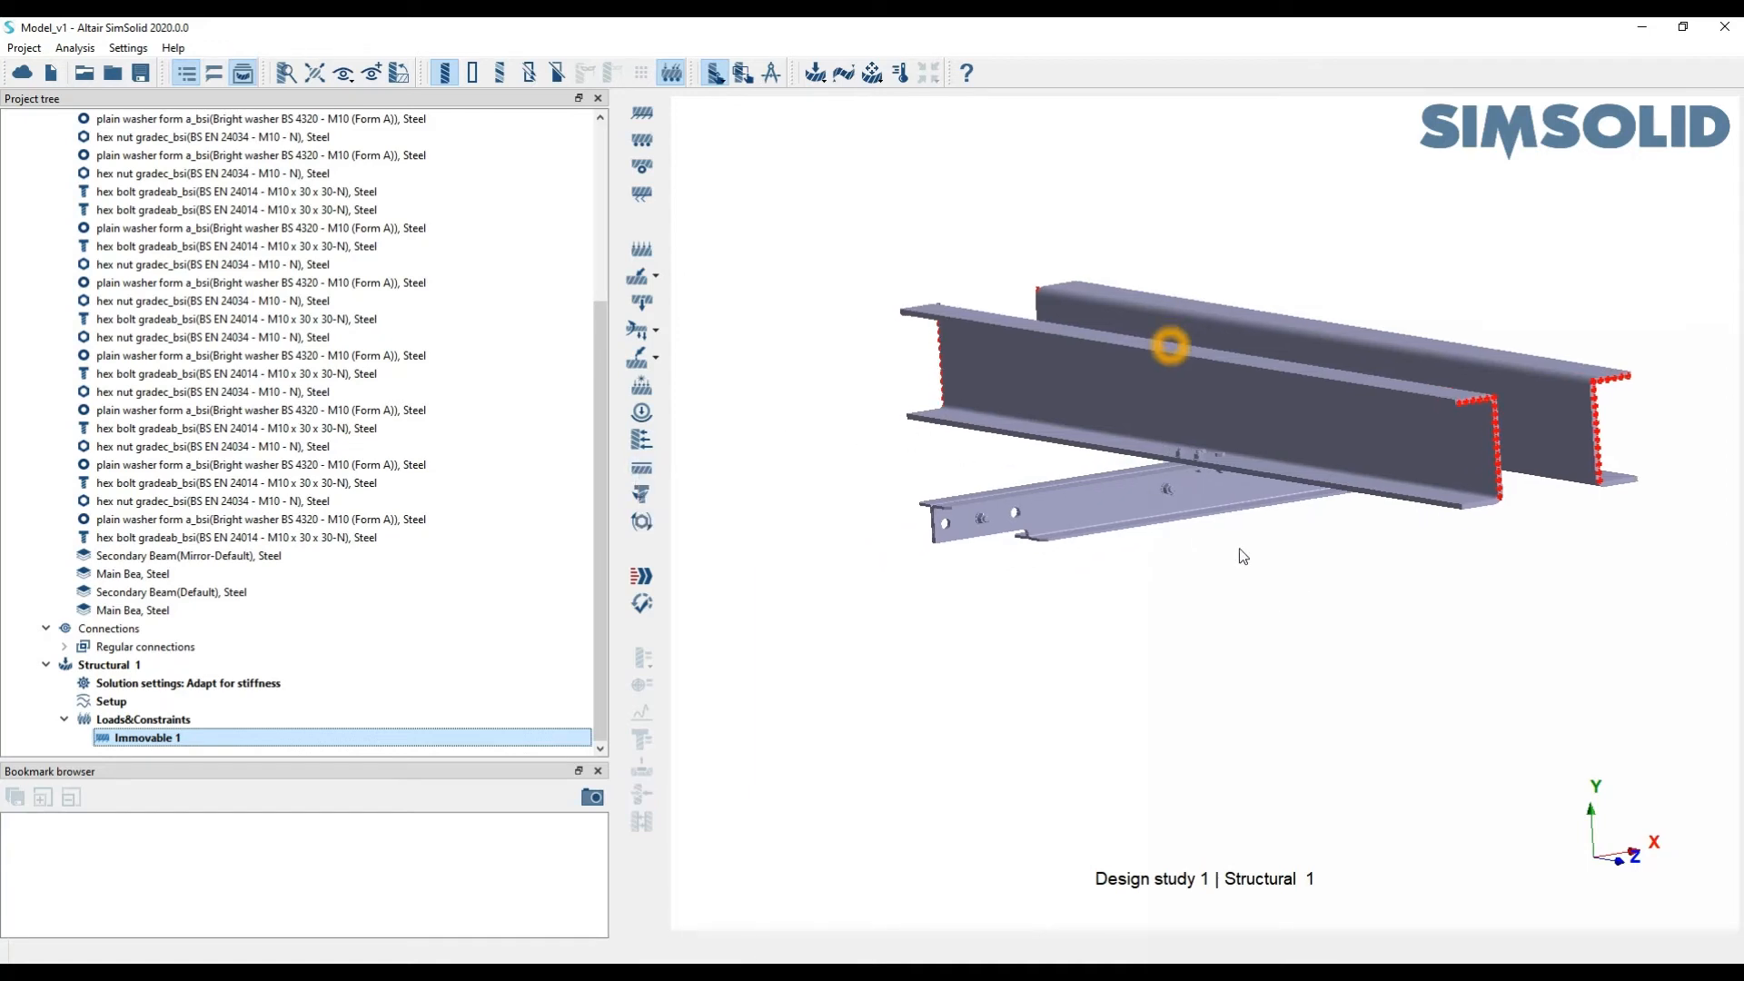
left_click_drag(1237, 549, 1242, 581)
scroll(1185, 498, "up", 4)
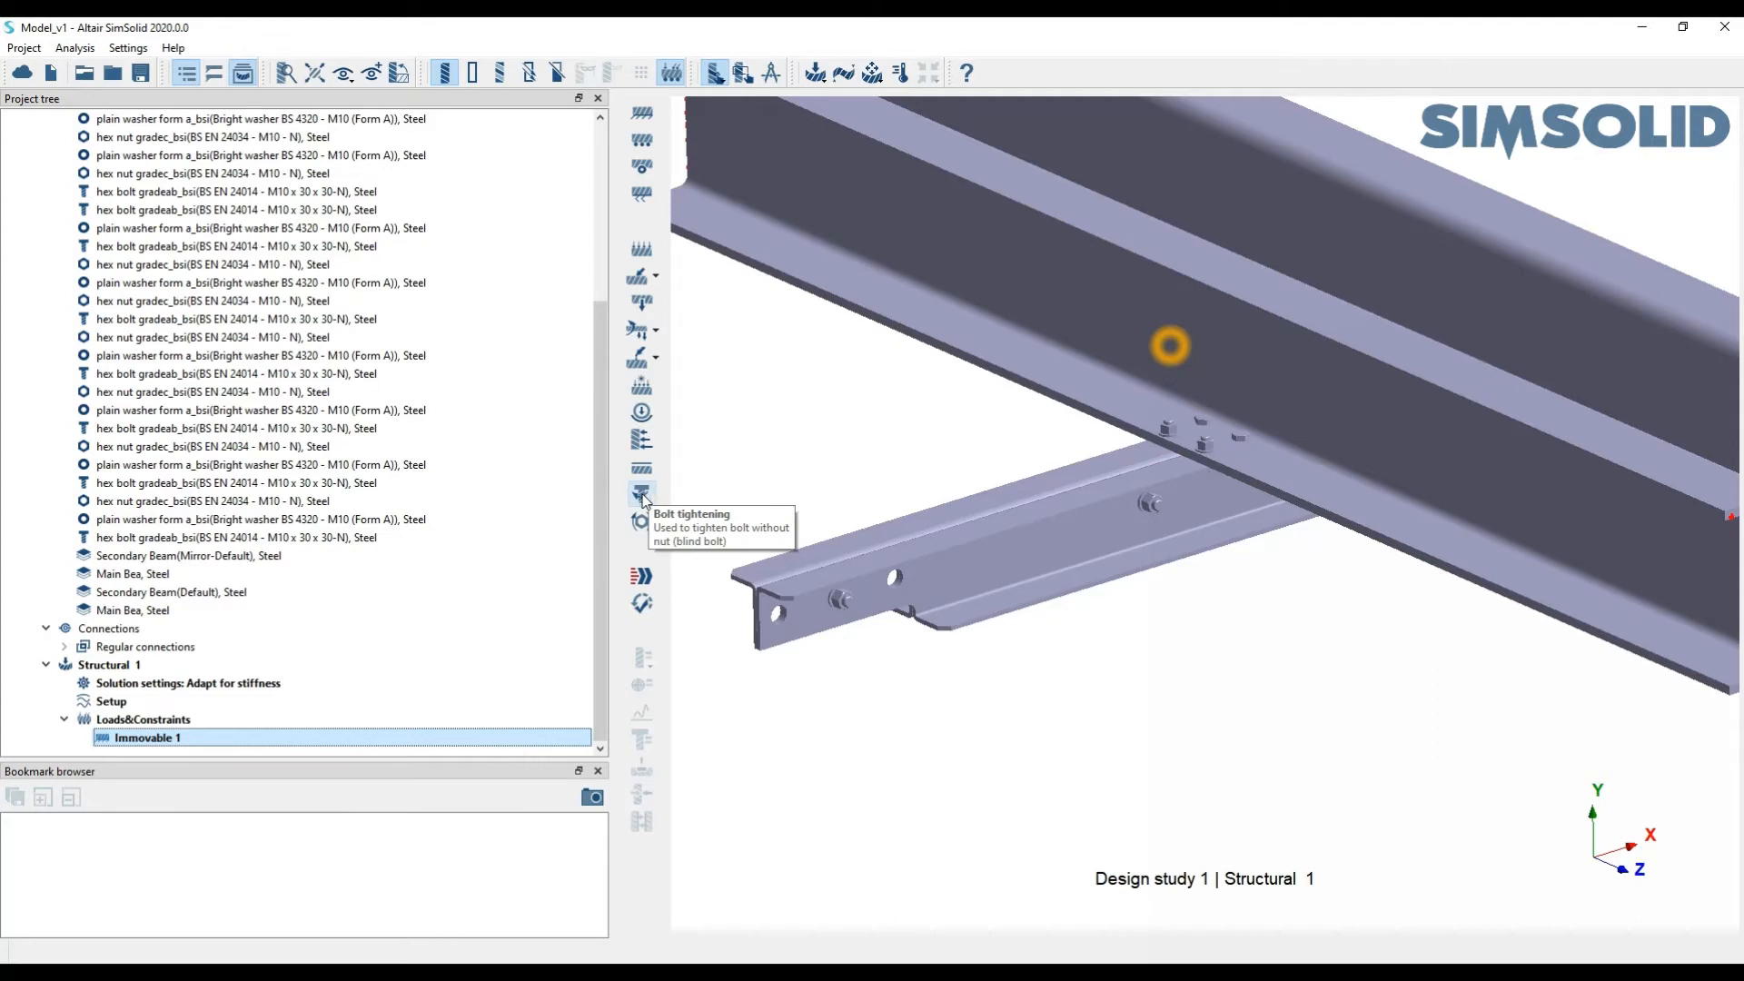
scroll(1222, 432, "up", 6)
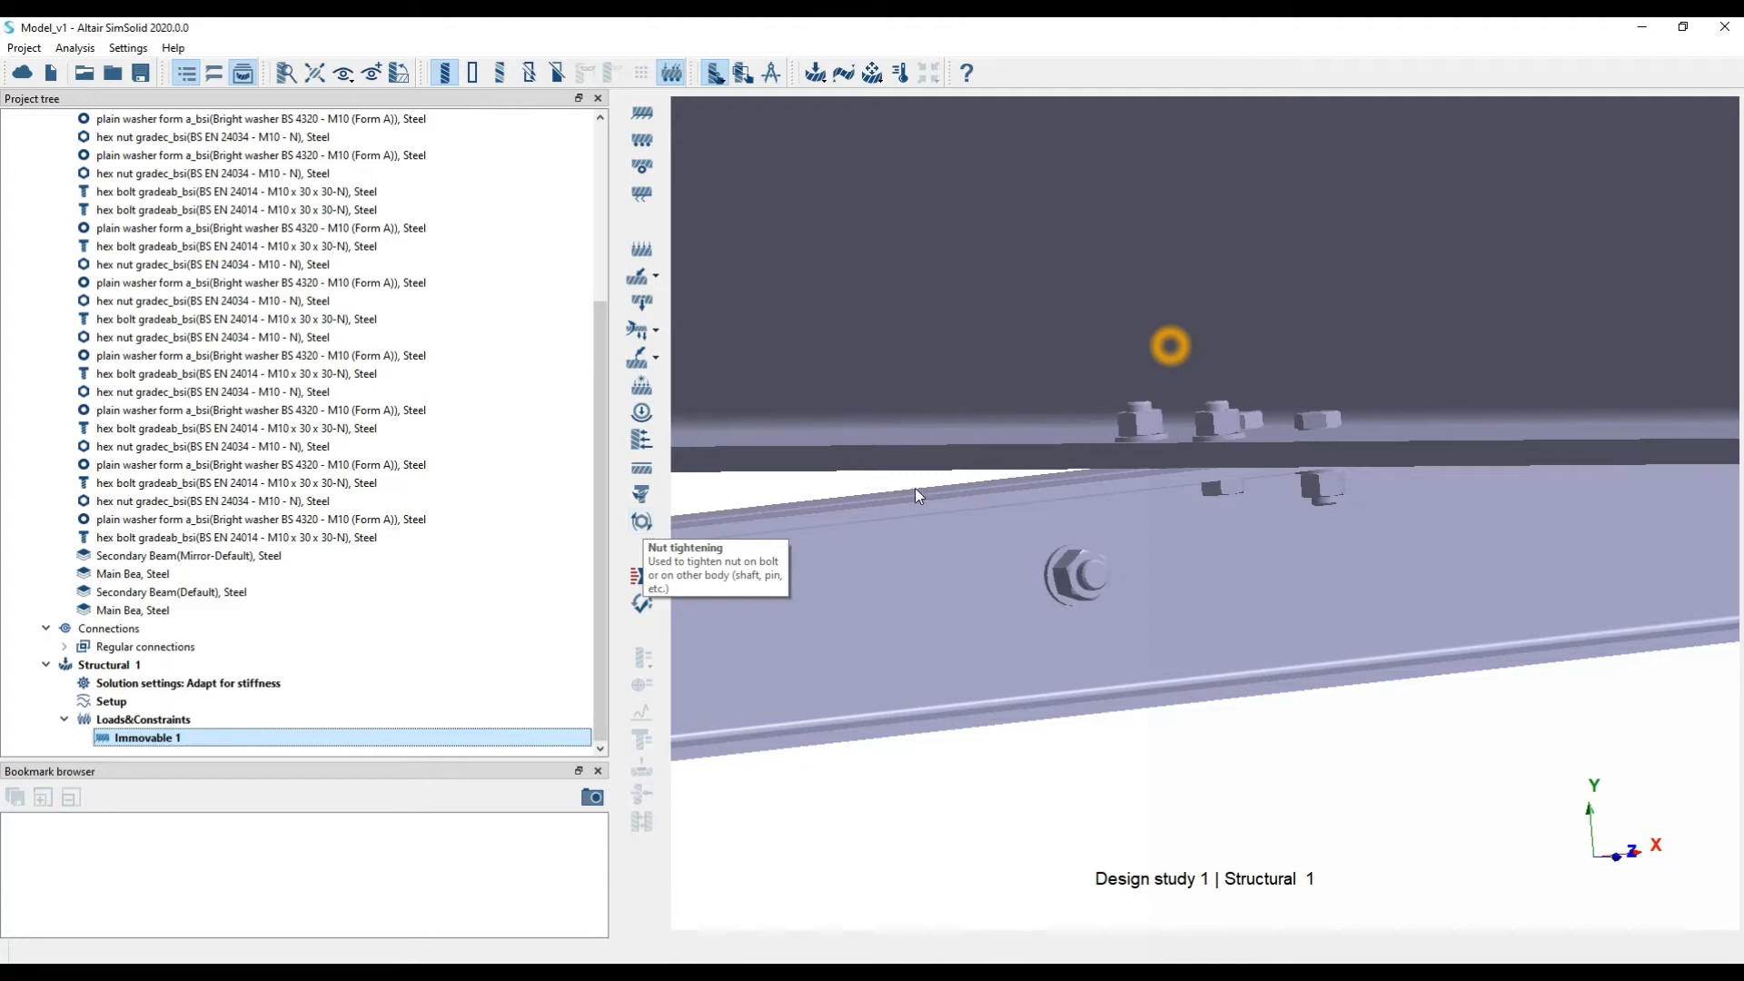
Start a force/displacement load on the end bolt hole faces of both secondary beams, Default and Mirror-Default
scroll(918, 494, "down", 6)
left_click_drag(1028, 434, 1019, 413)
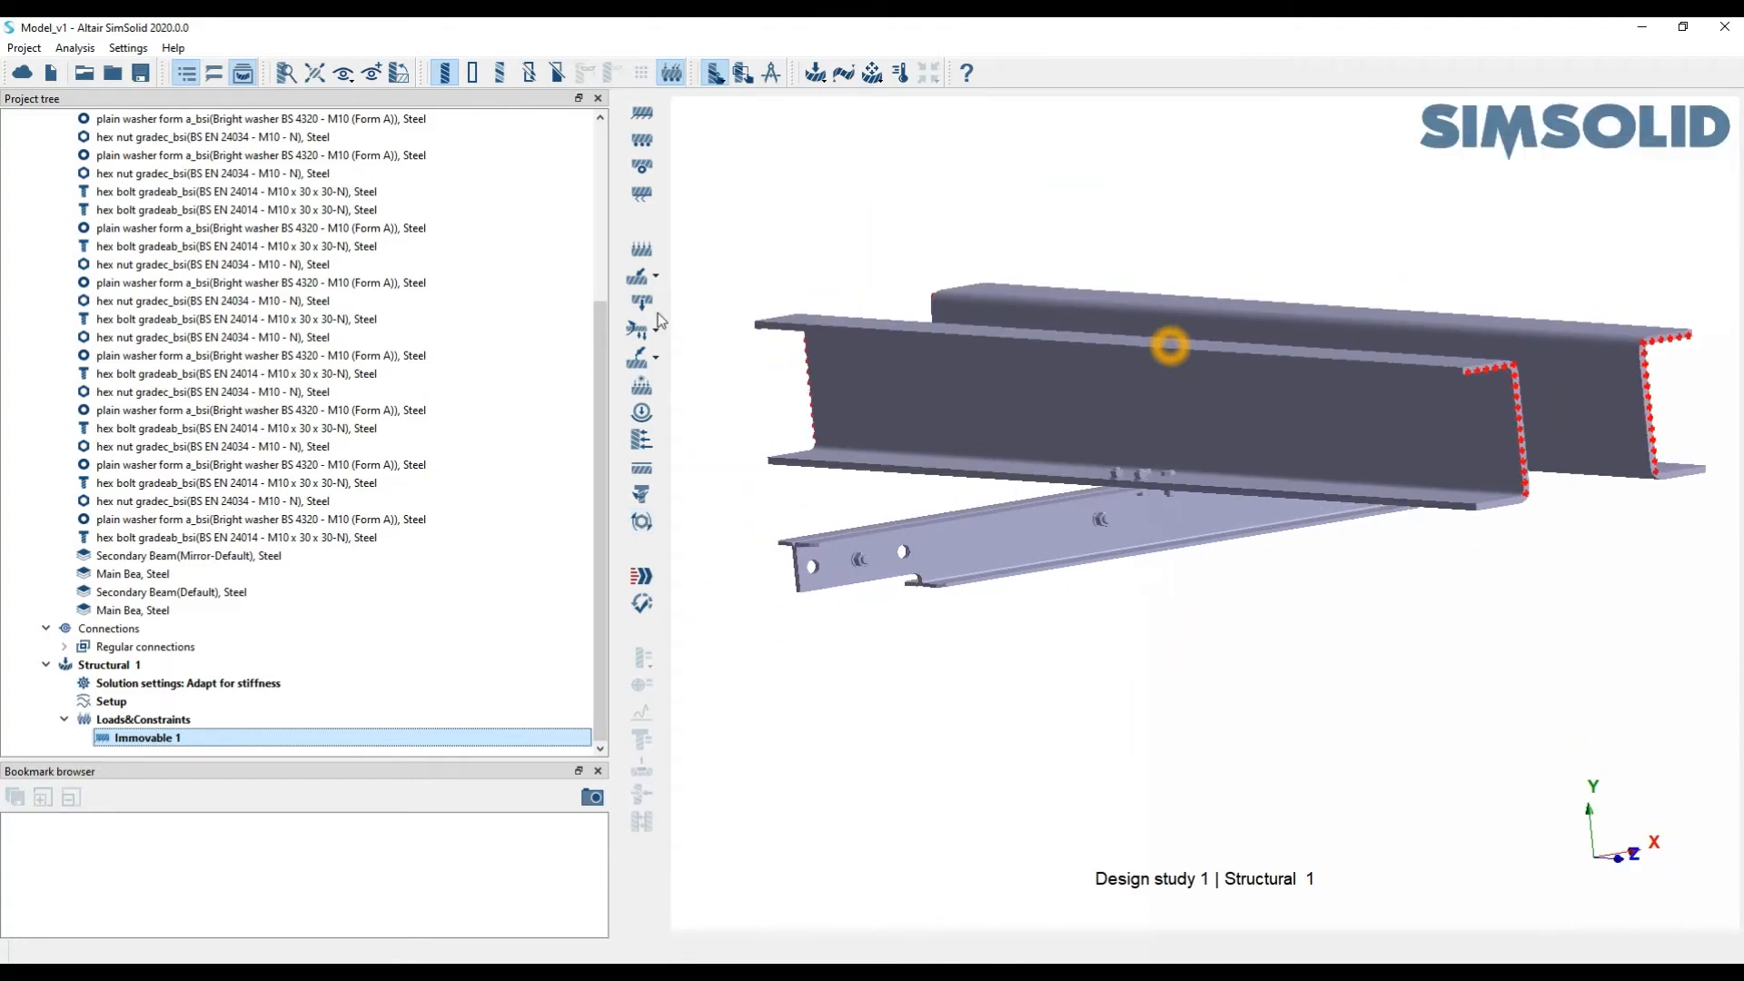
left_click(641, 283)
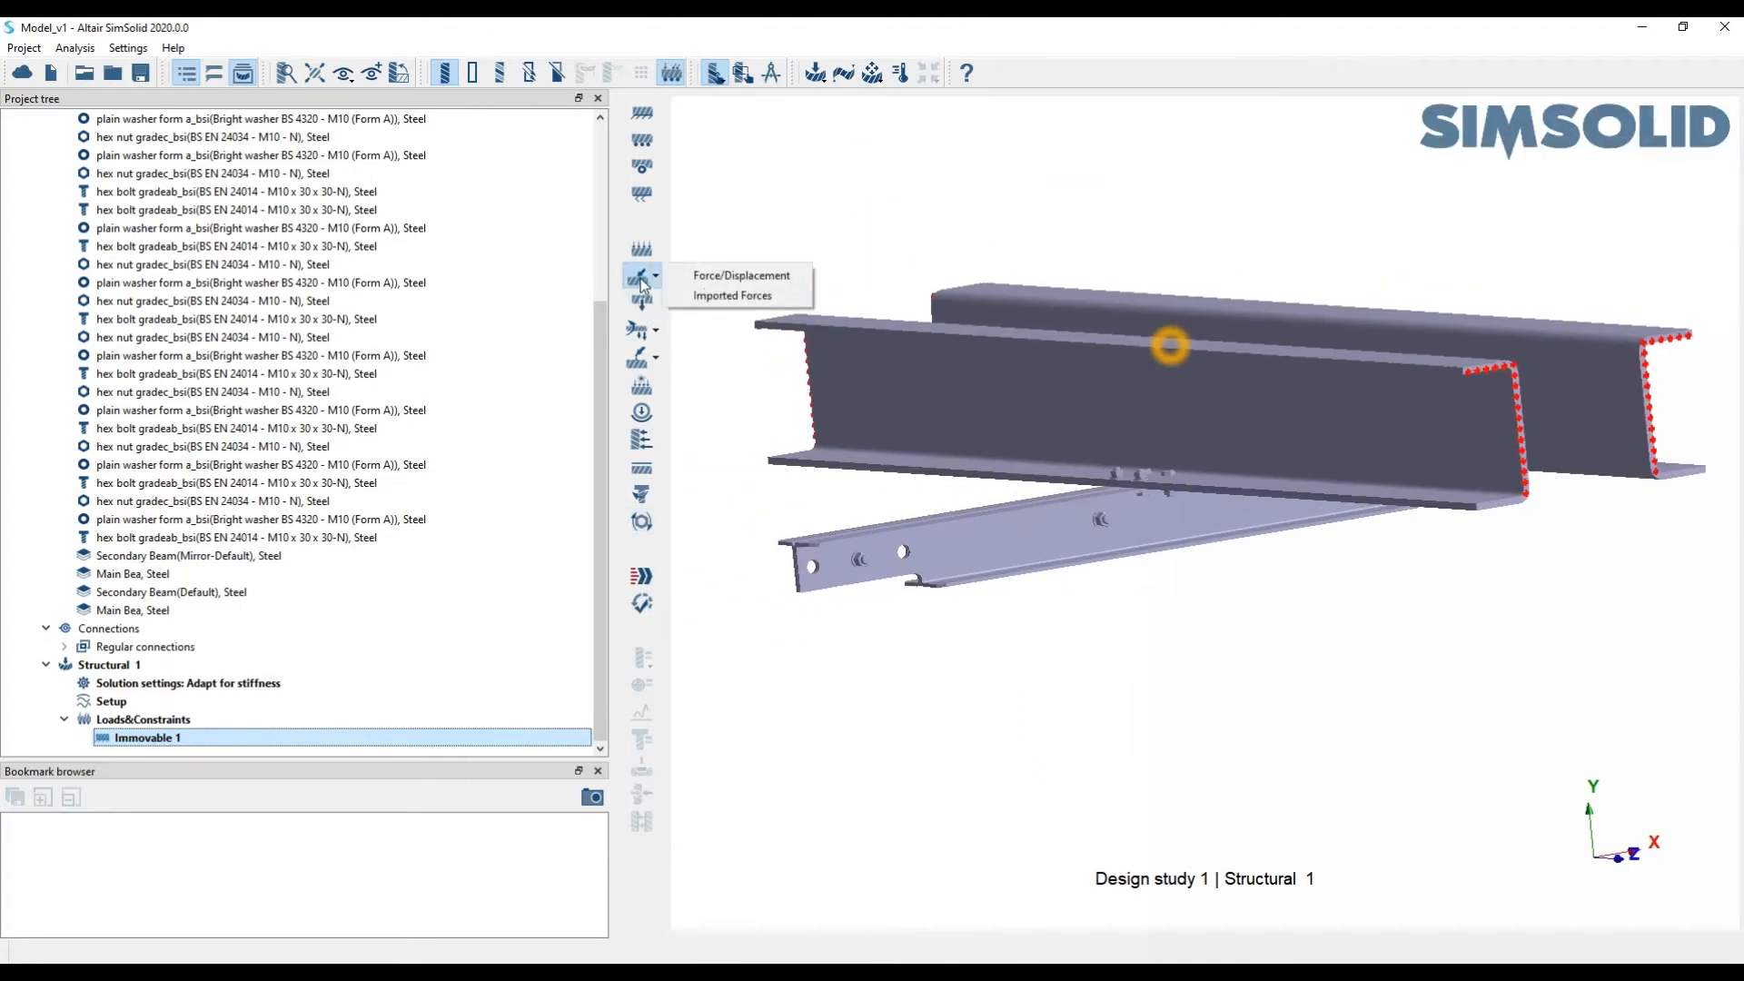
left_click(734, 276)
left_click_drag(825, 186, 461, 186)
left_click_drag(986, 374, 1051, 471)
right_click_drag(1051, 472, 1202, 401)
scroll(954, 572, "up", 10)
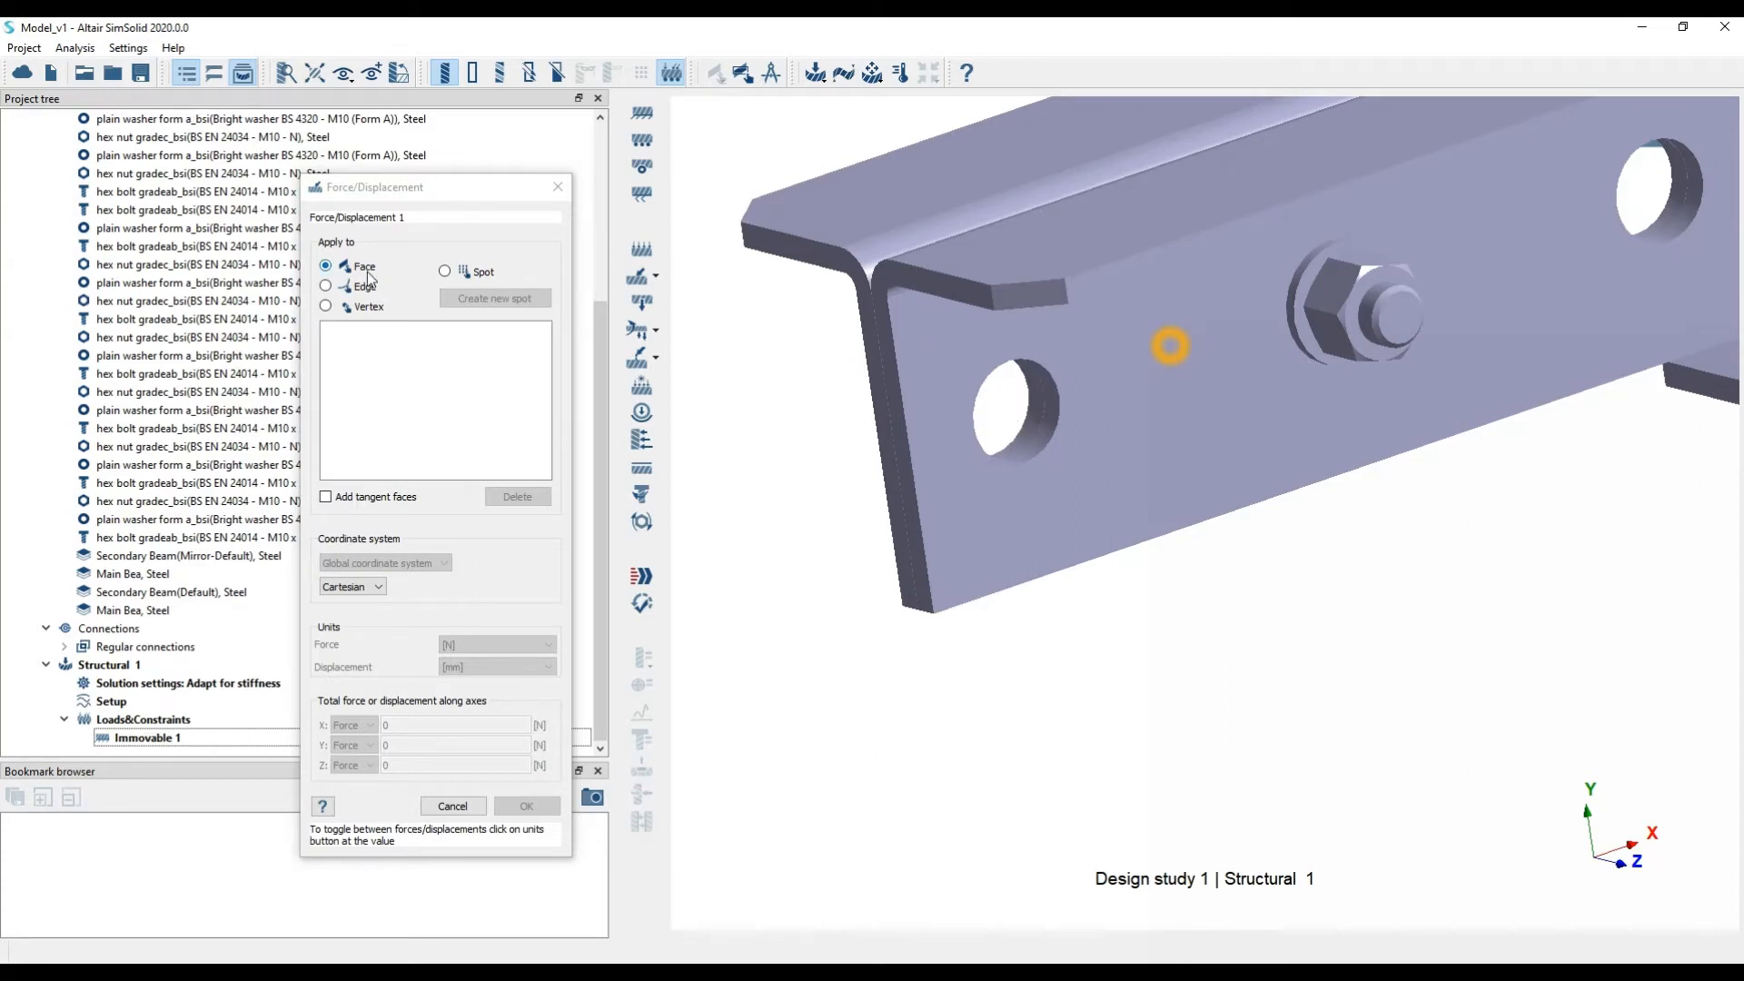
left_click(1036, 443)
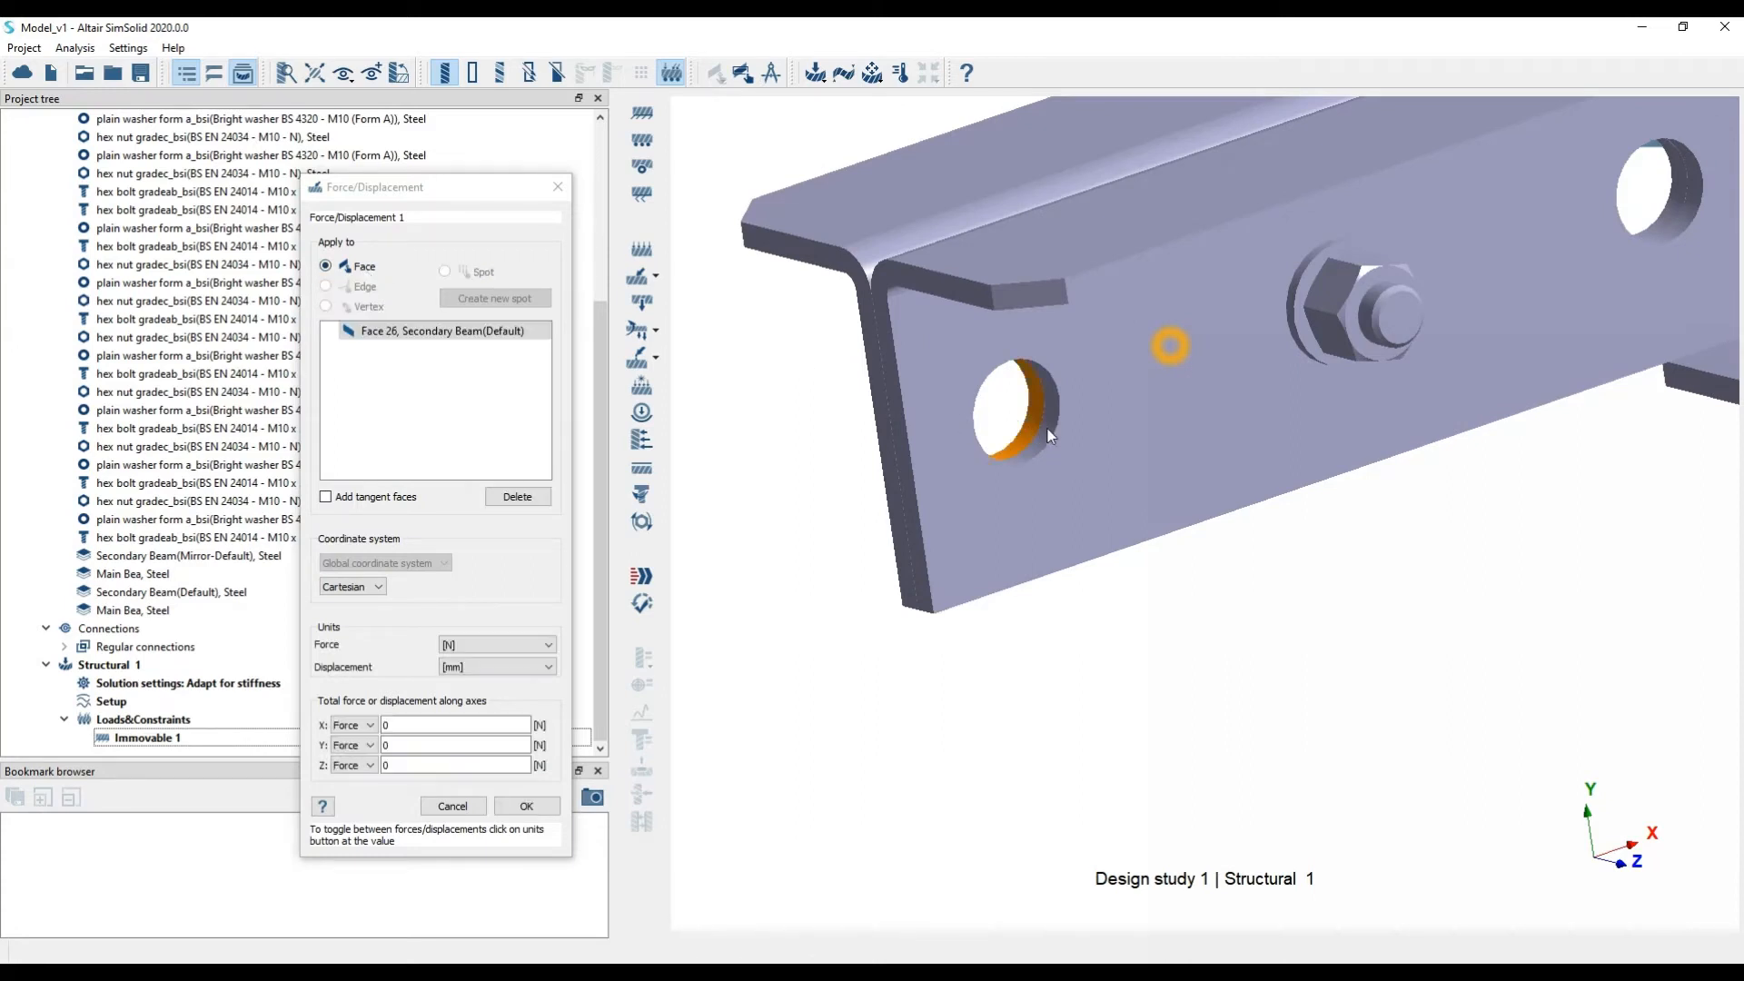
left_click(1051, 437)
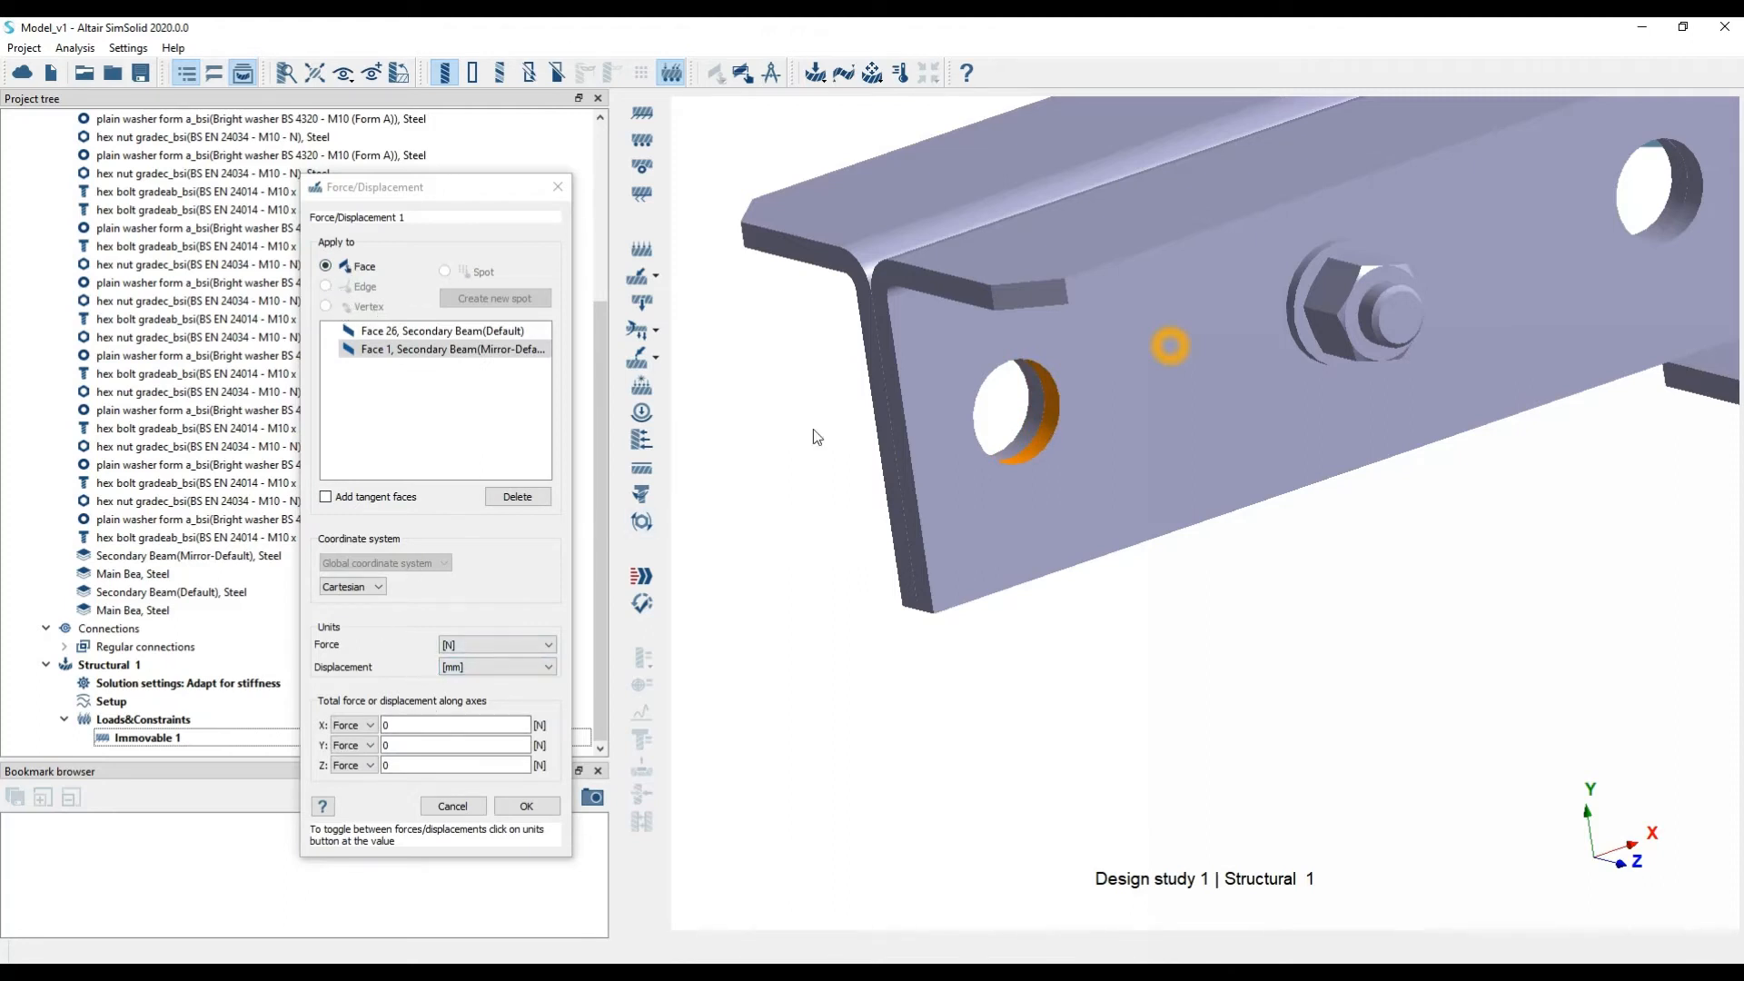
Set the X, Y and Z components of the load on the secondary beams' end hole to displacement
scroll(908, 451, "down", 3)
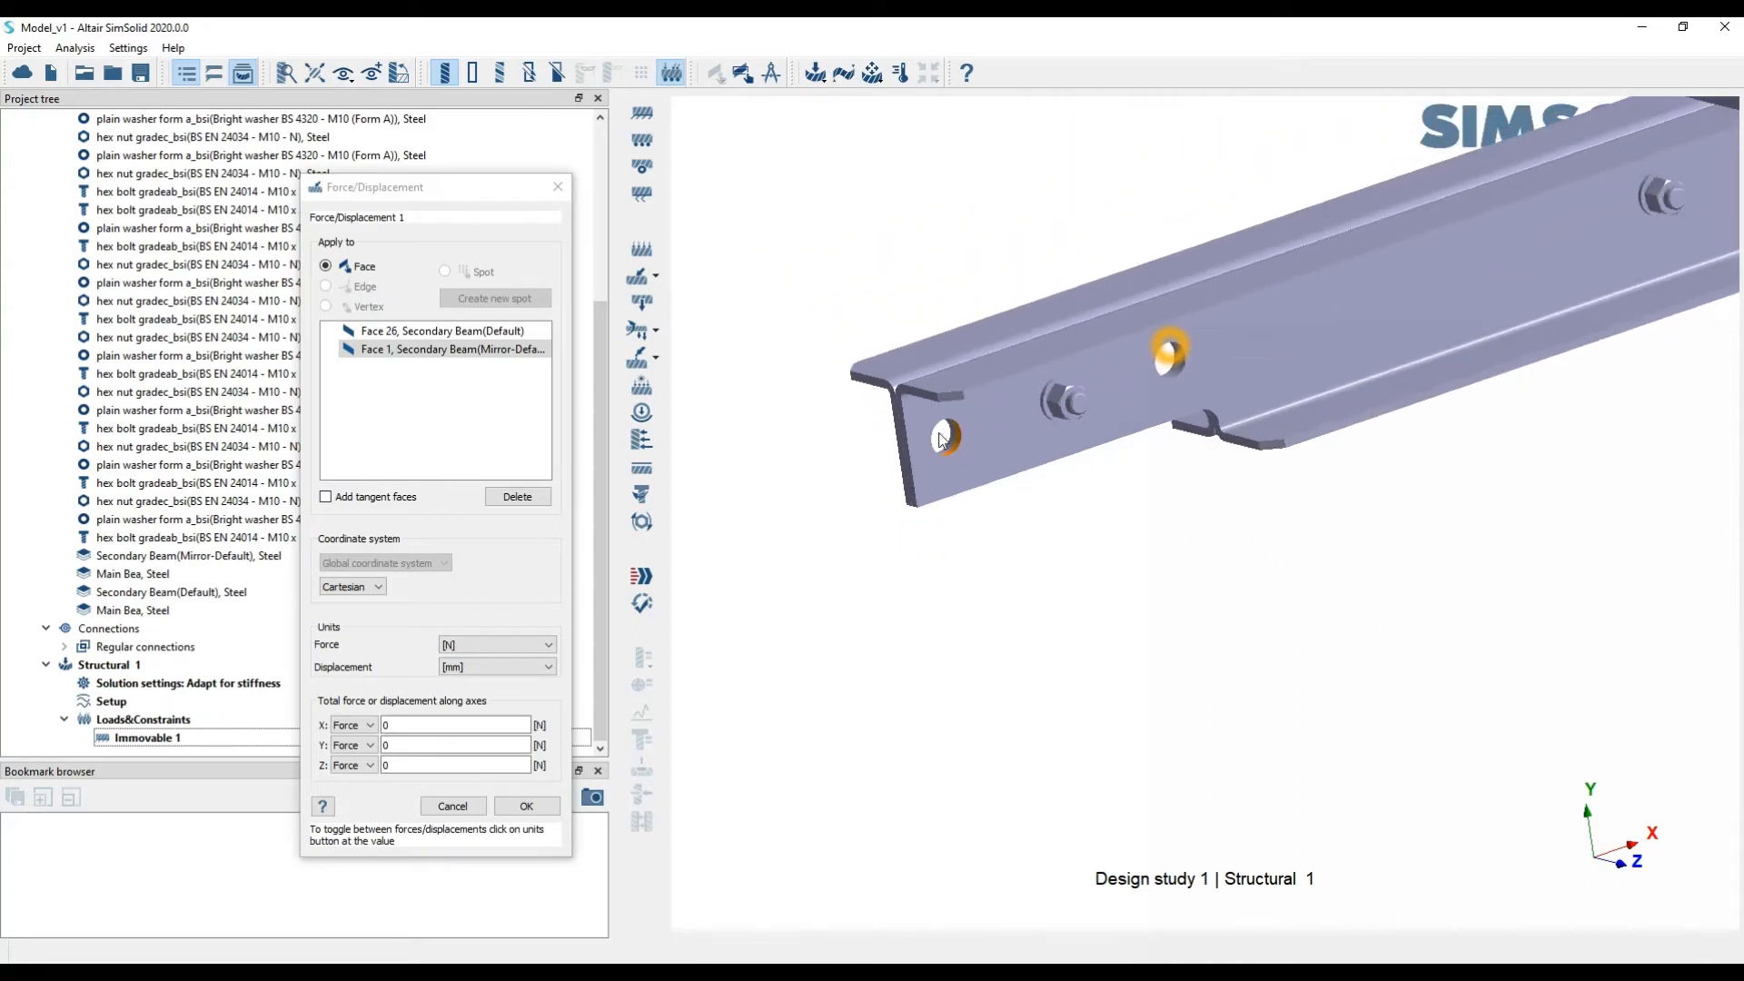
scroll(928, 443, "up", 4)
right_click_drag(887, 443, 990, 423)
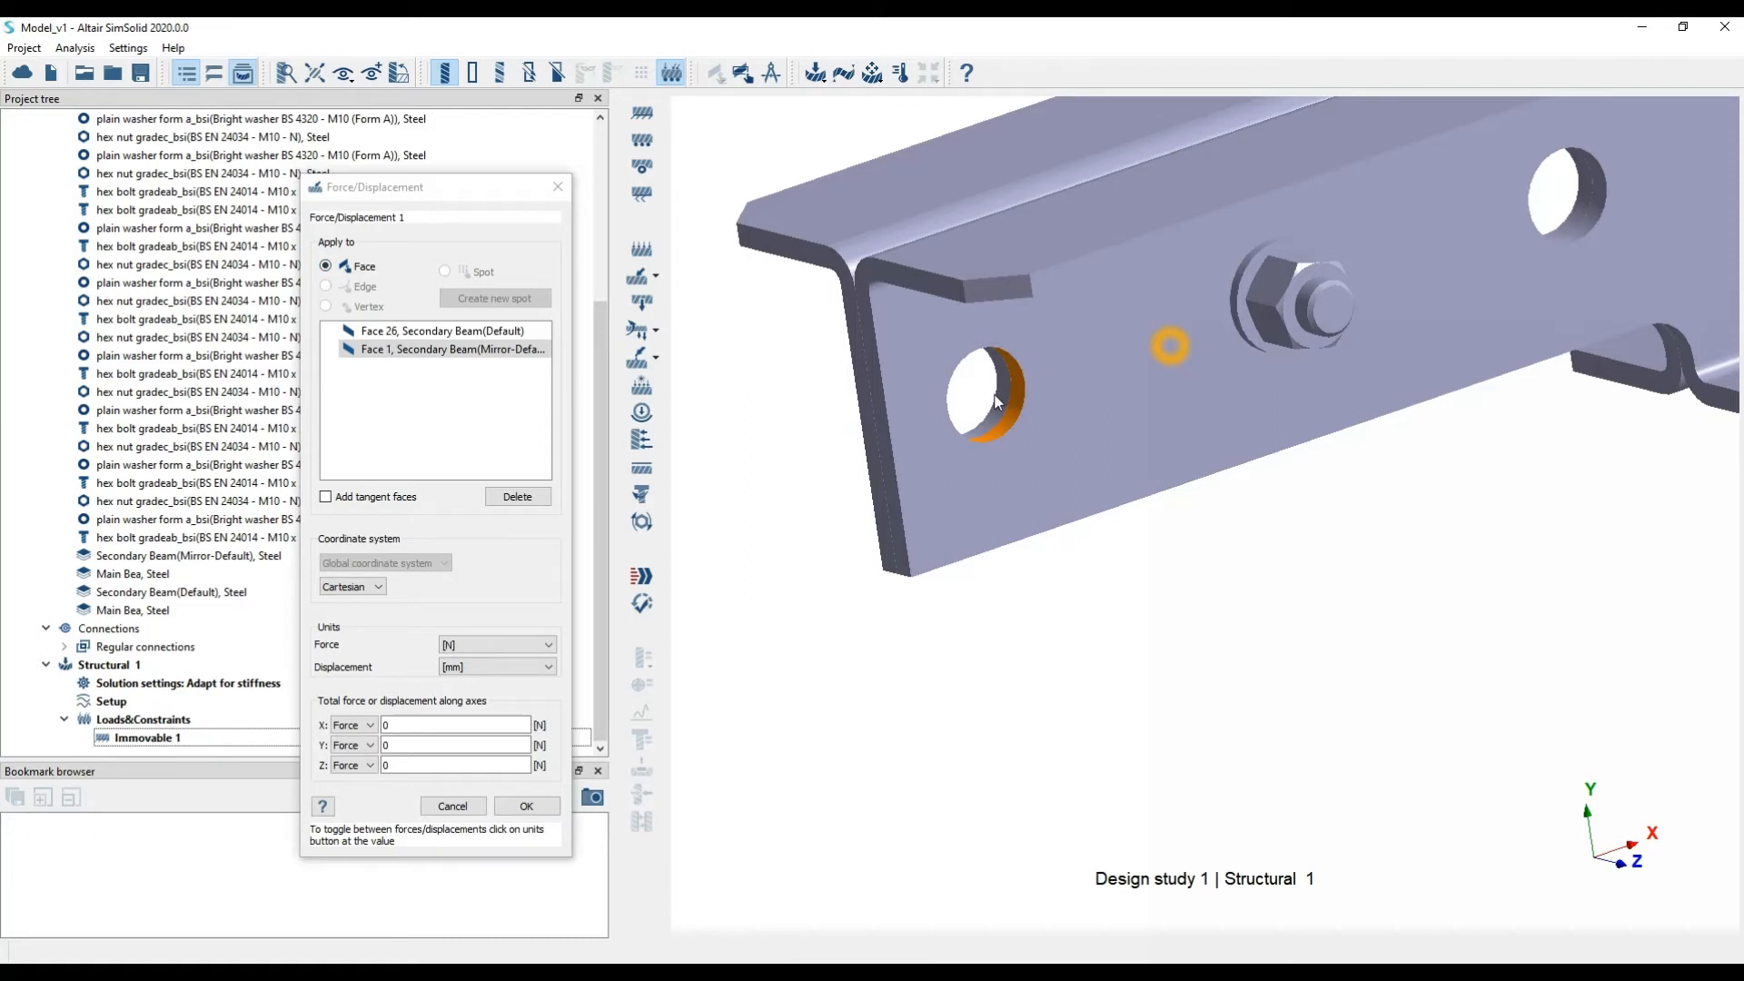
left_click_drag(999, 393, 962, 412)
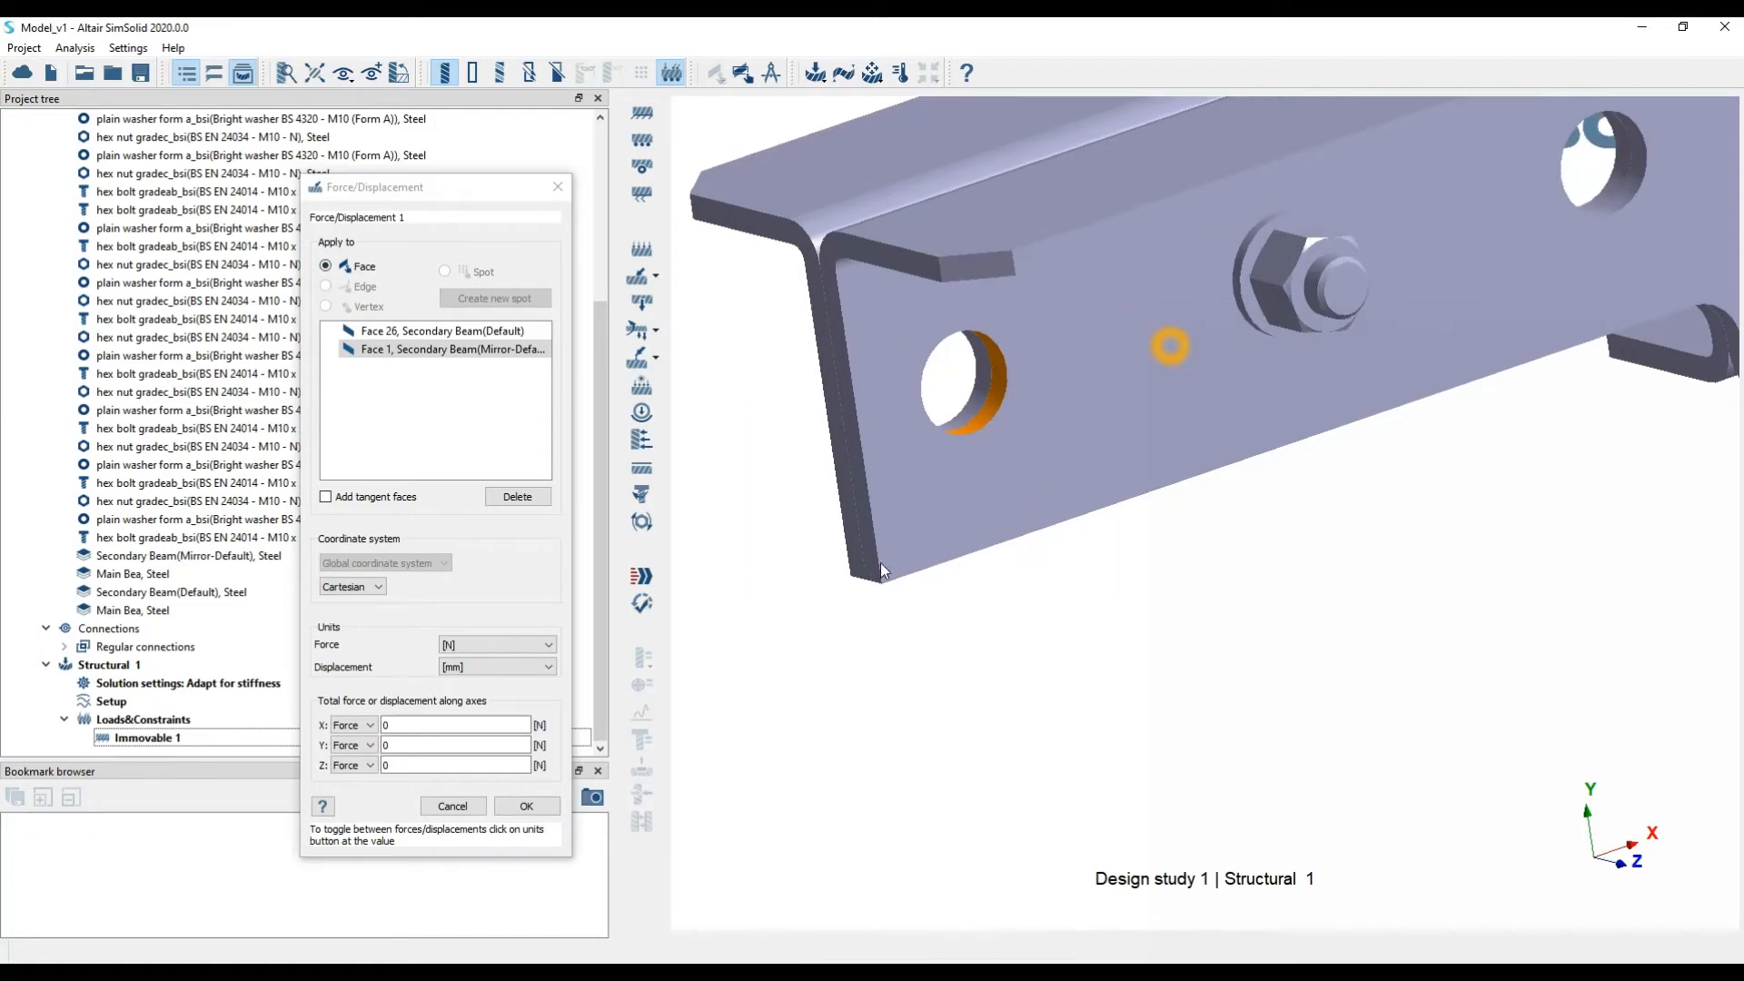
scroll(999, 423, "down", 6)
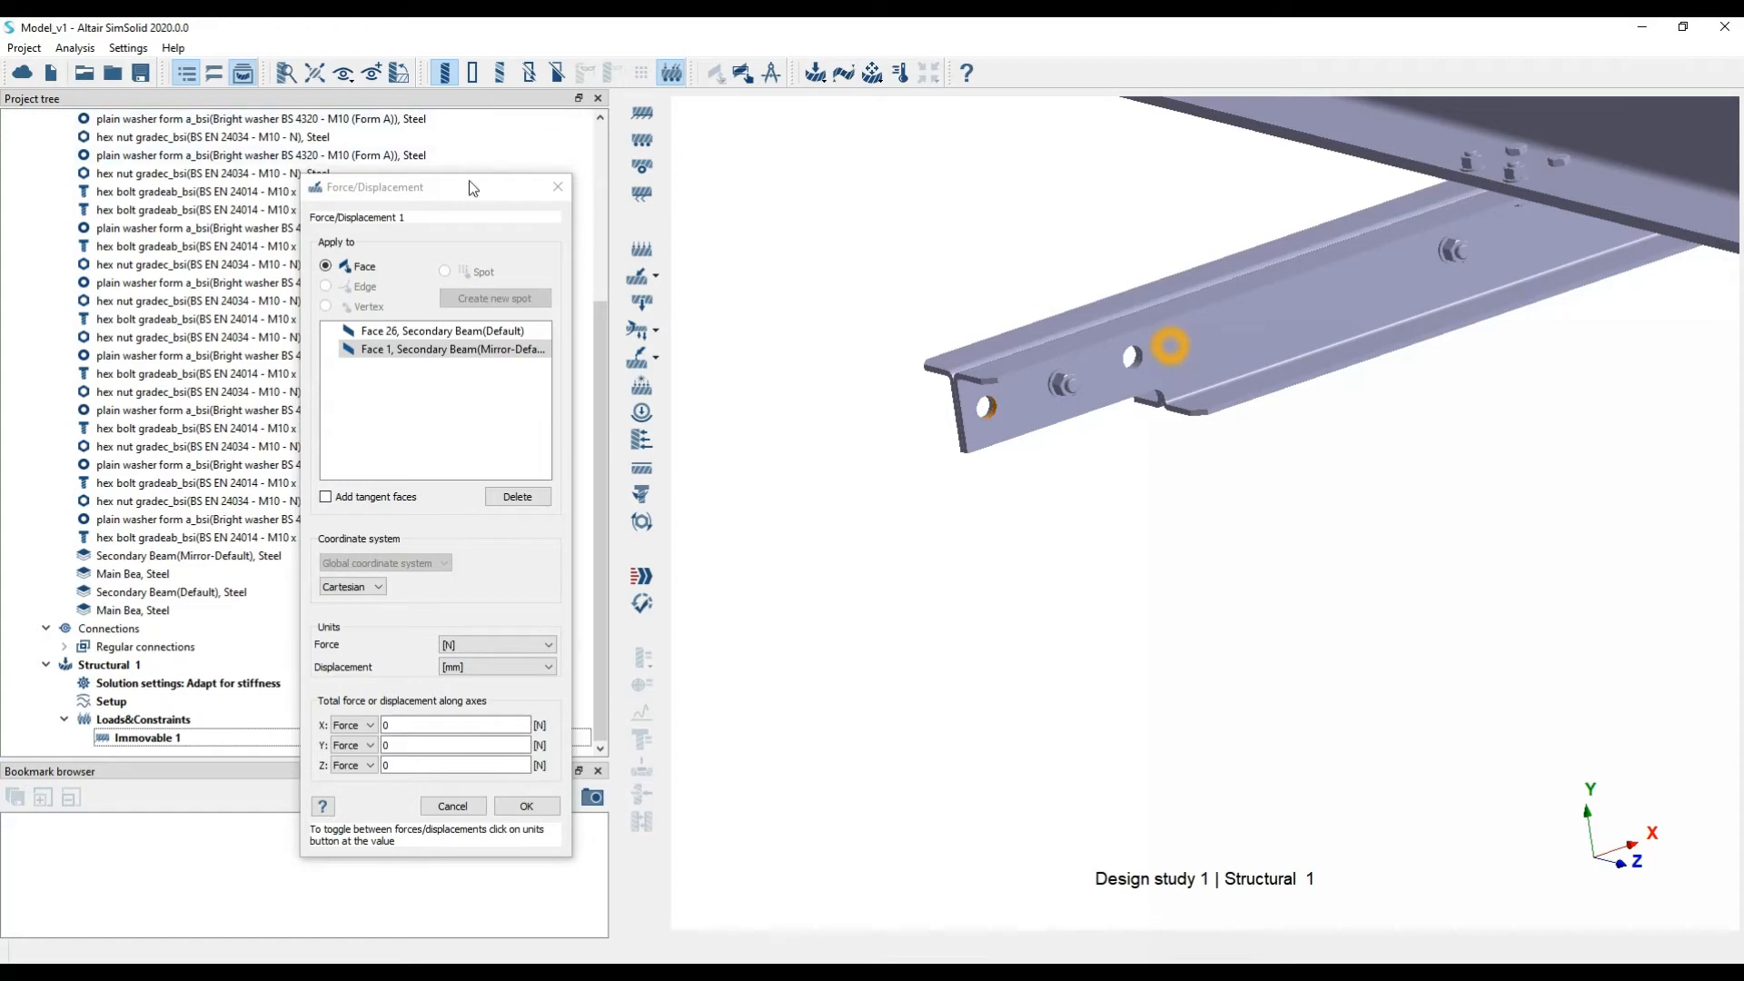
left_click_drag(469, 187, 771, 124)
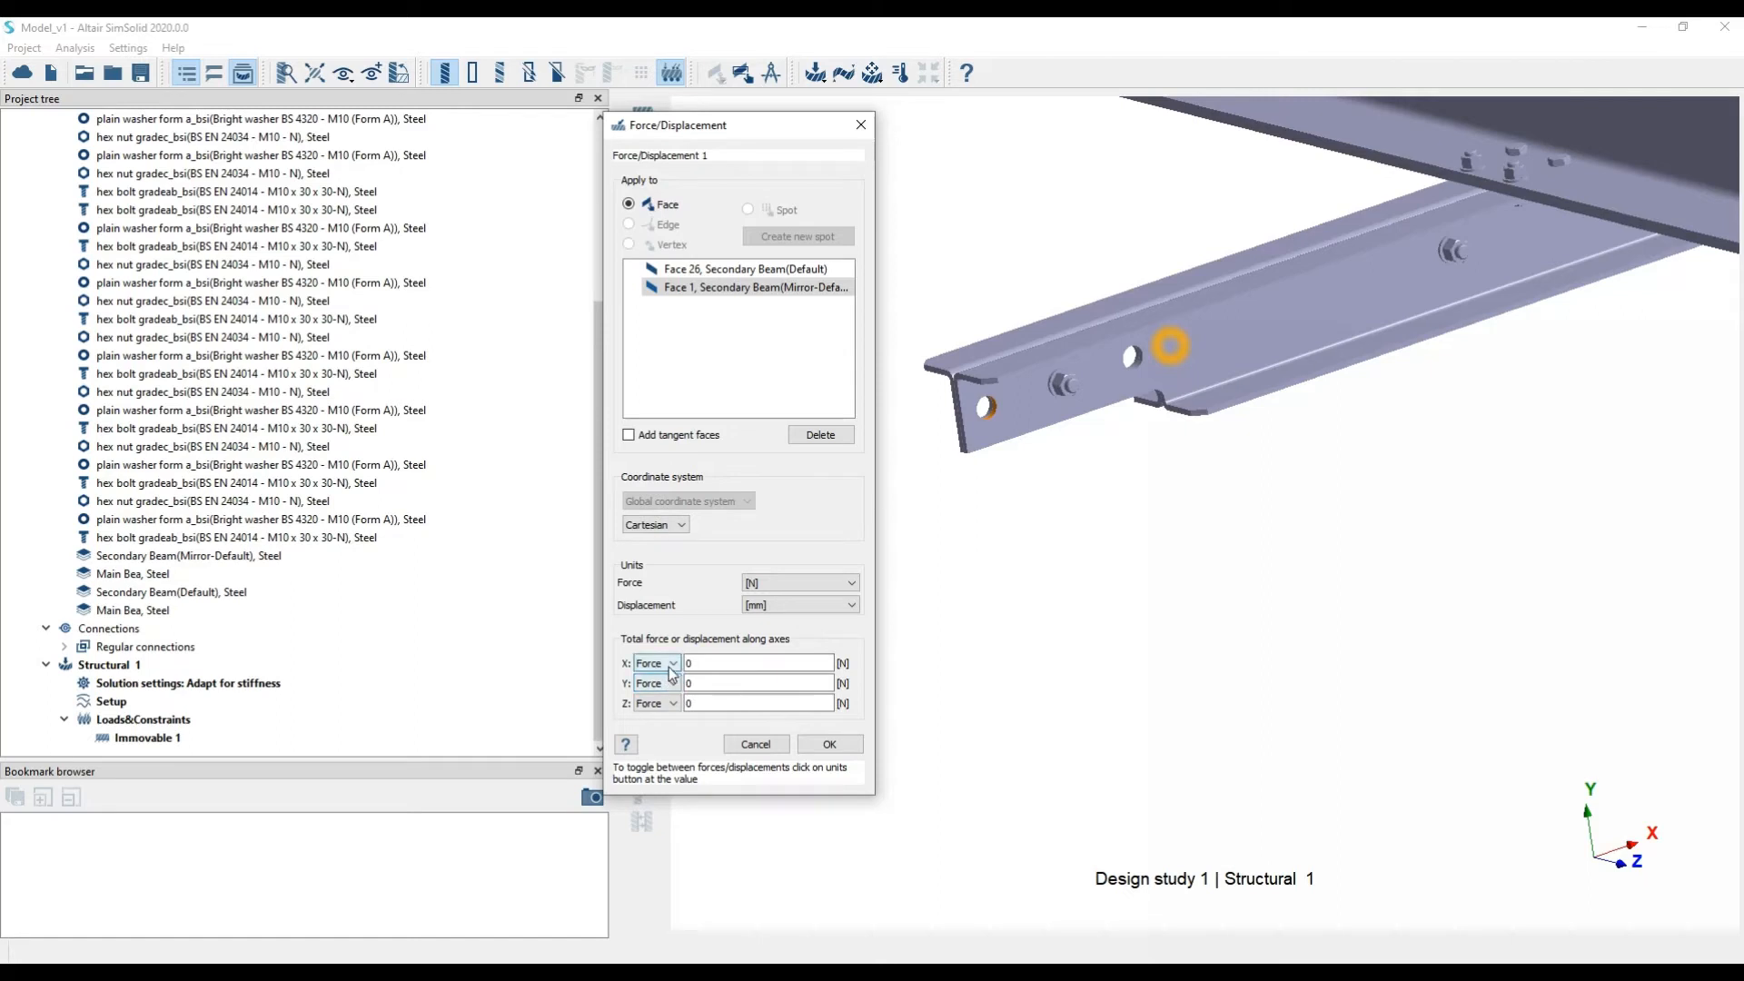
left_click(671, 672)
left_click(671, 691)
left_click(657, 683)
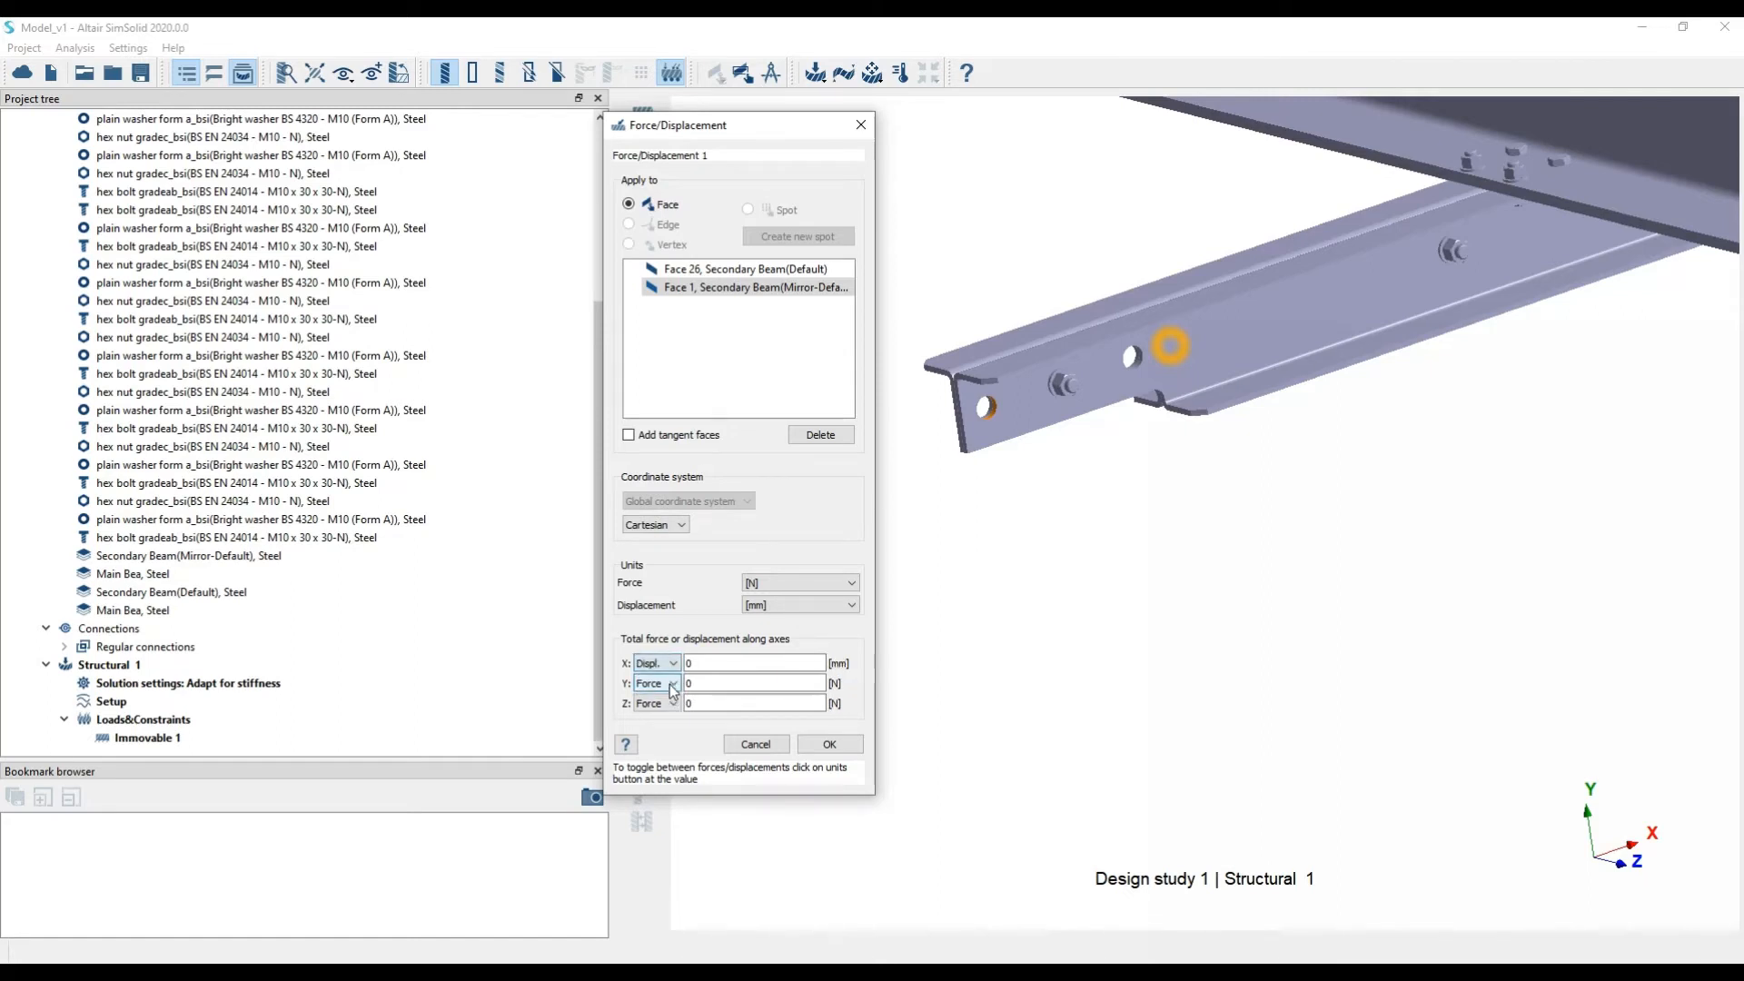
left_click(658, 710)
left_click(657, 703)
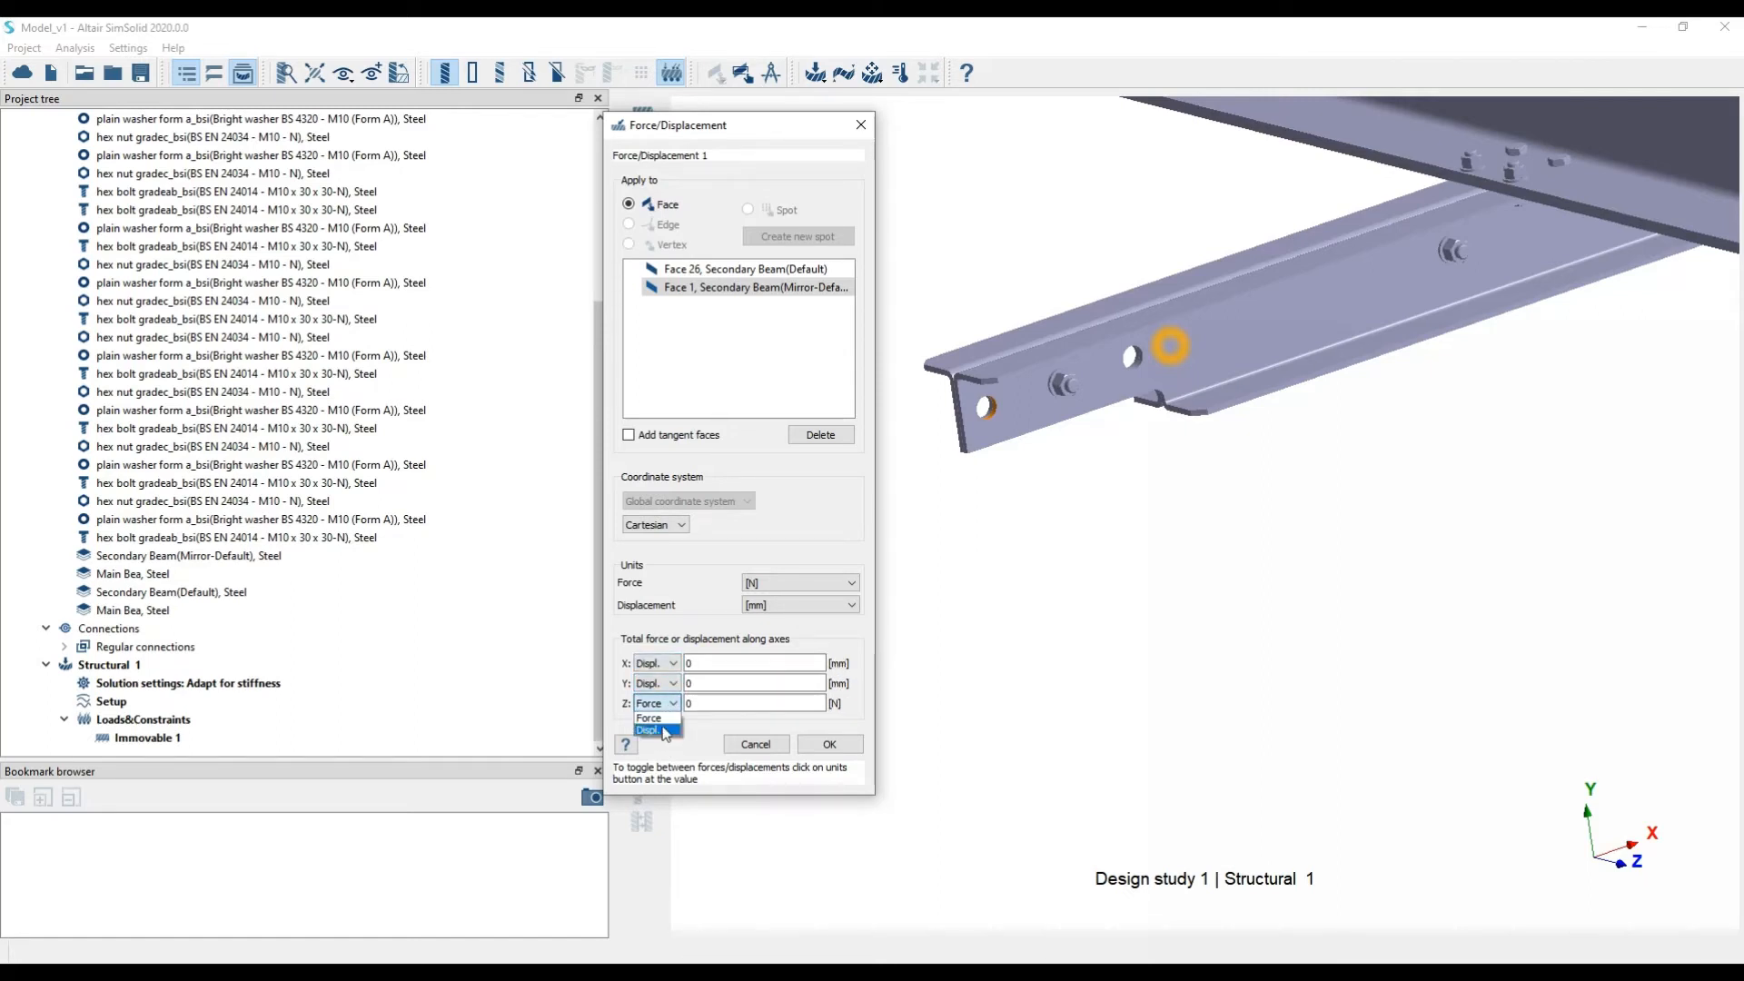
left_click(656, 730)
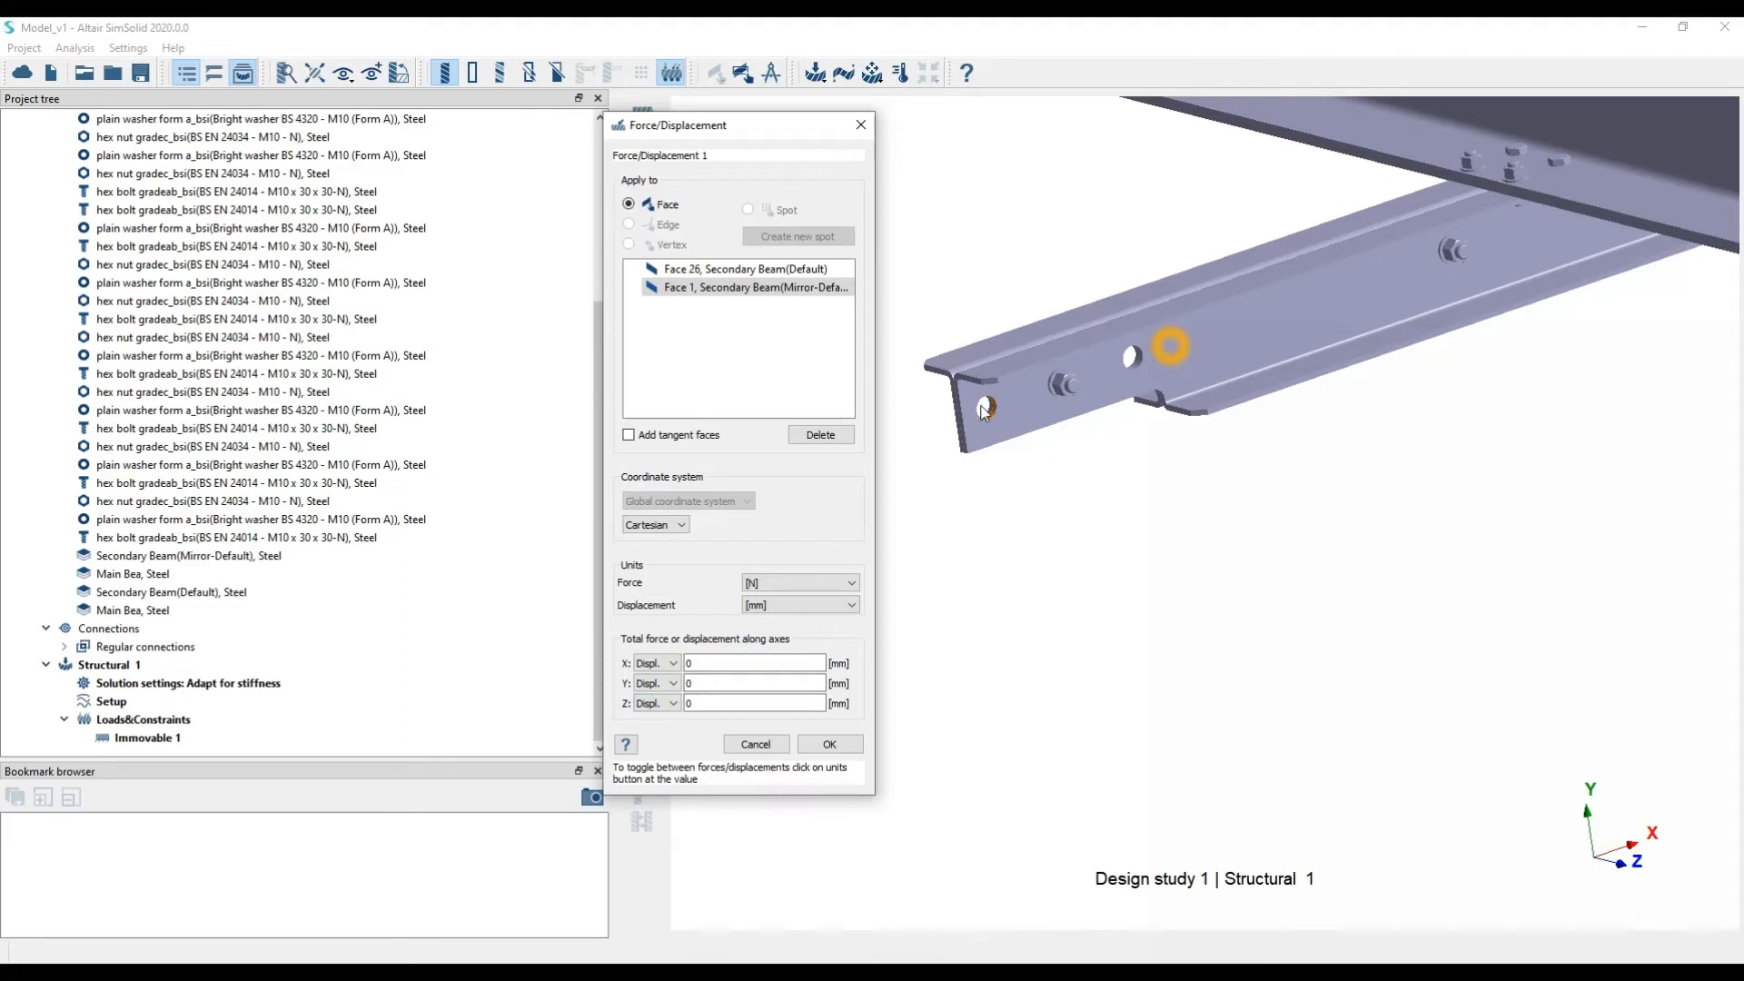
Change the load's Y component to a force of -1000 N and apply it to the secondary beams' end hole
scroll(978, 407, "up", 3)
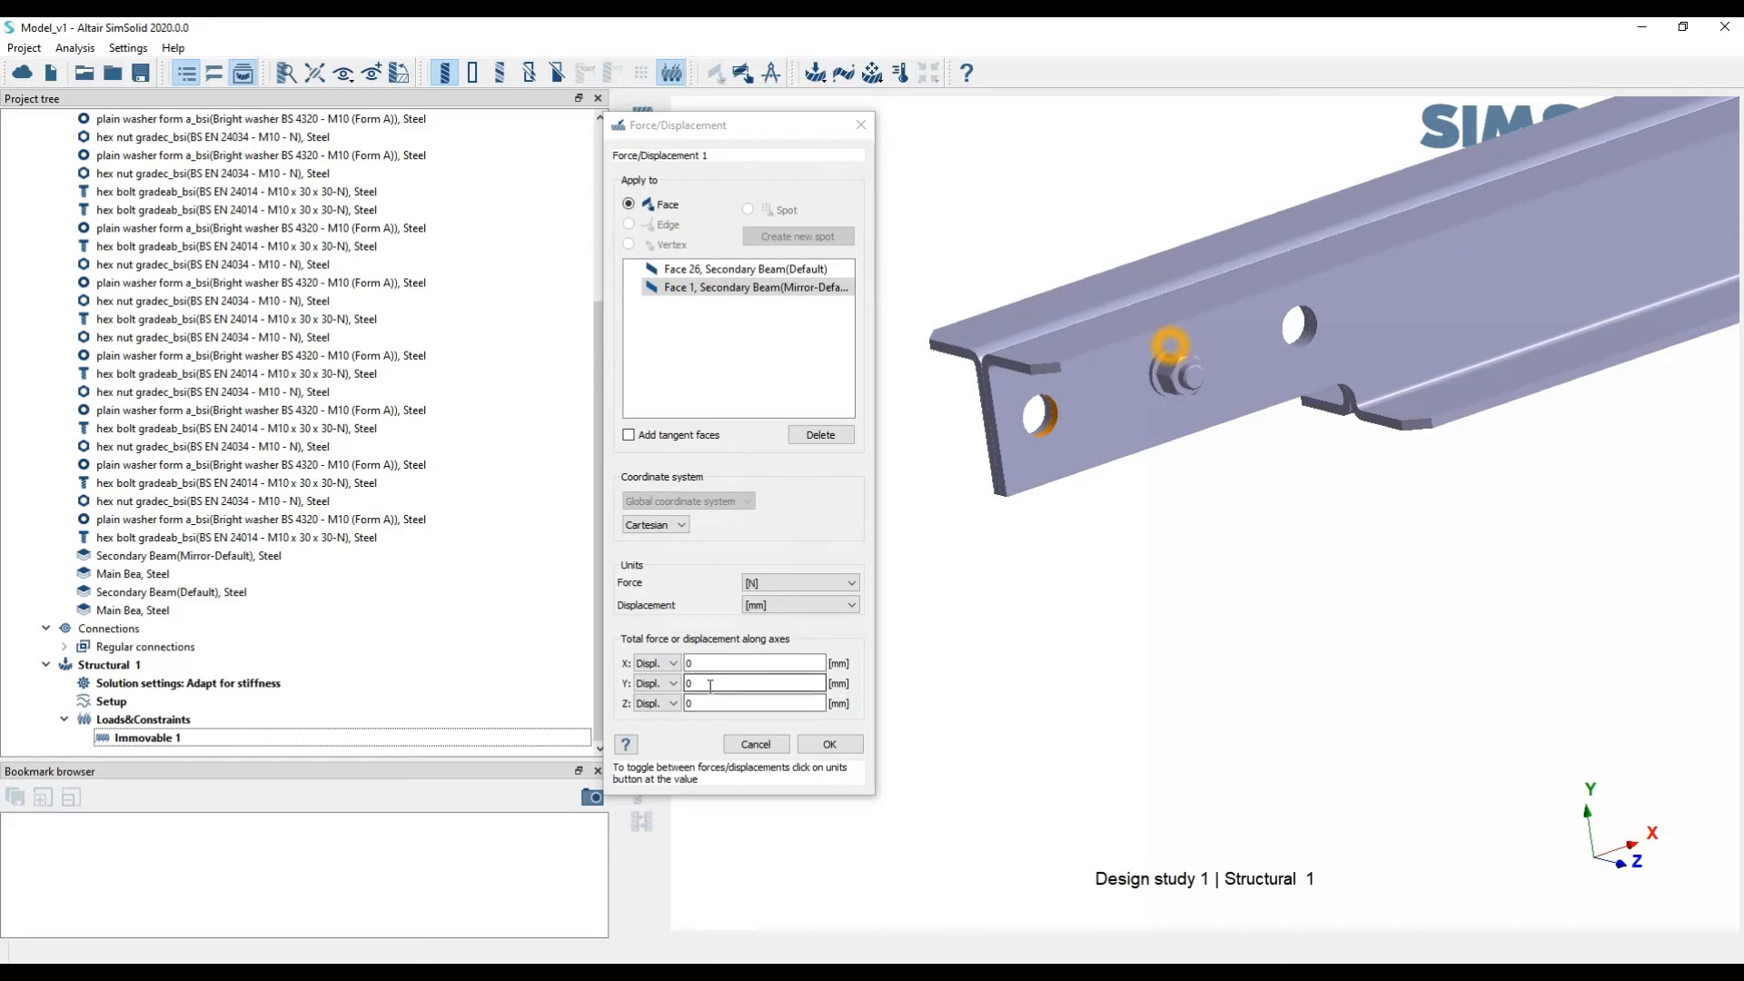
left_click(654, 683)
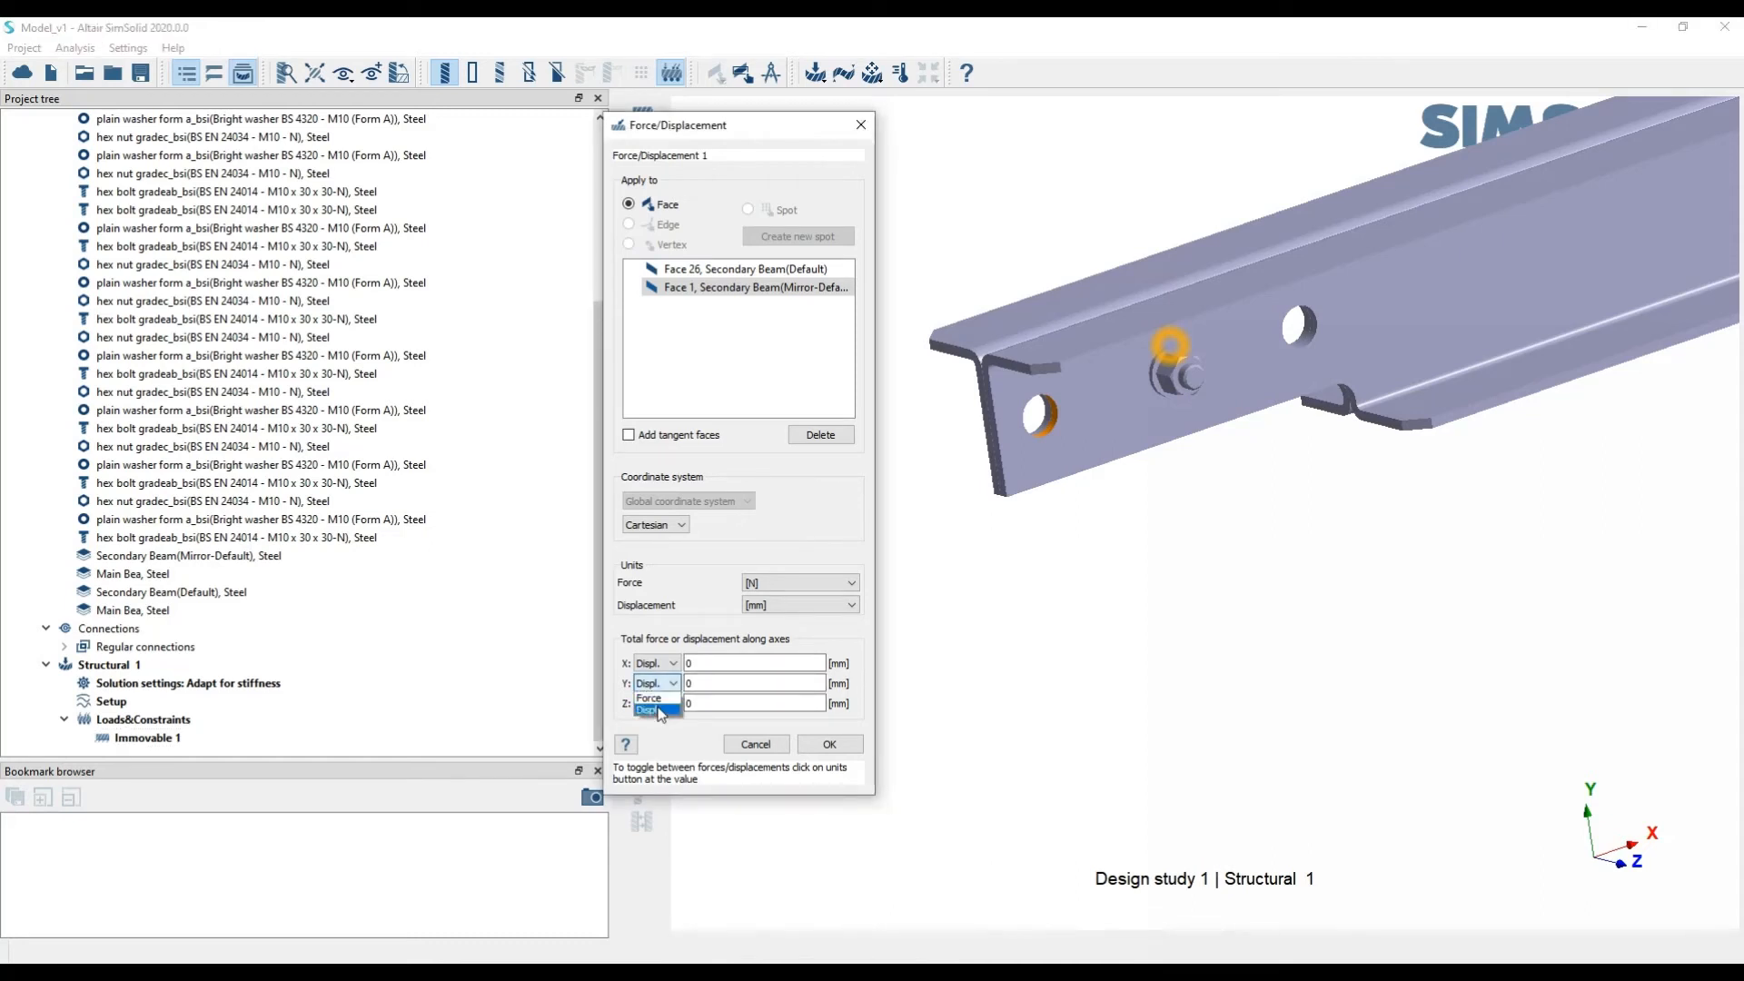
left_click(649, 698)
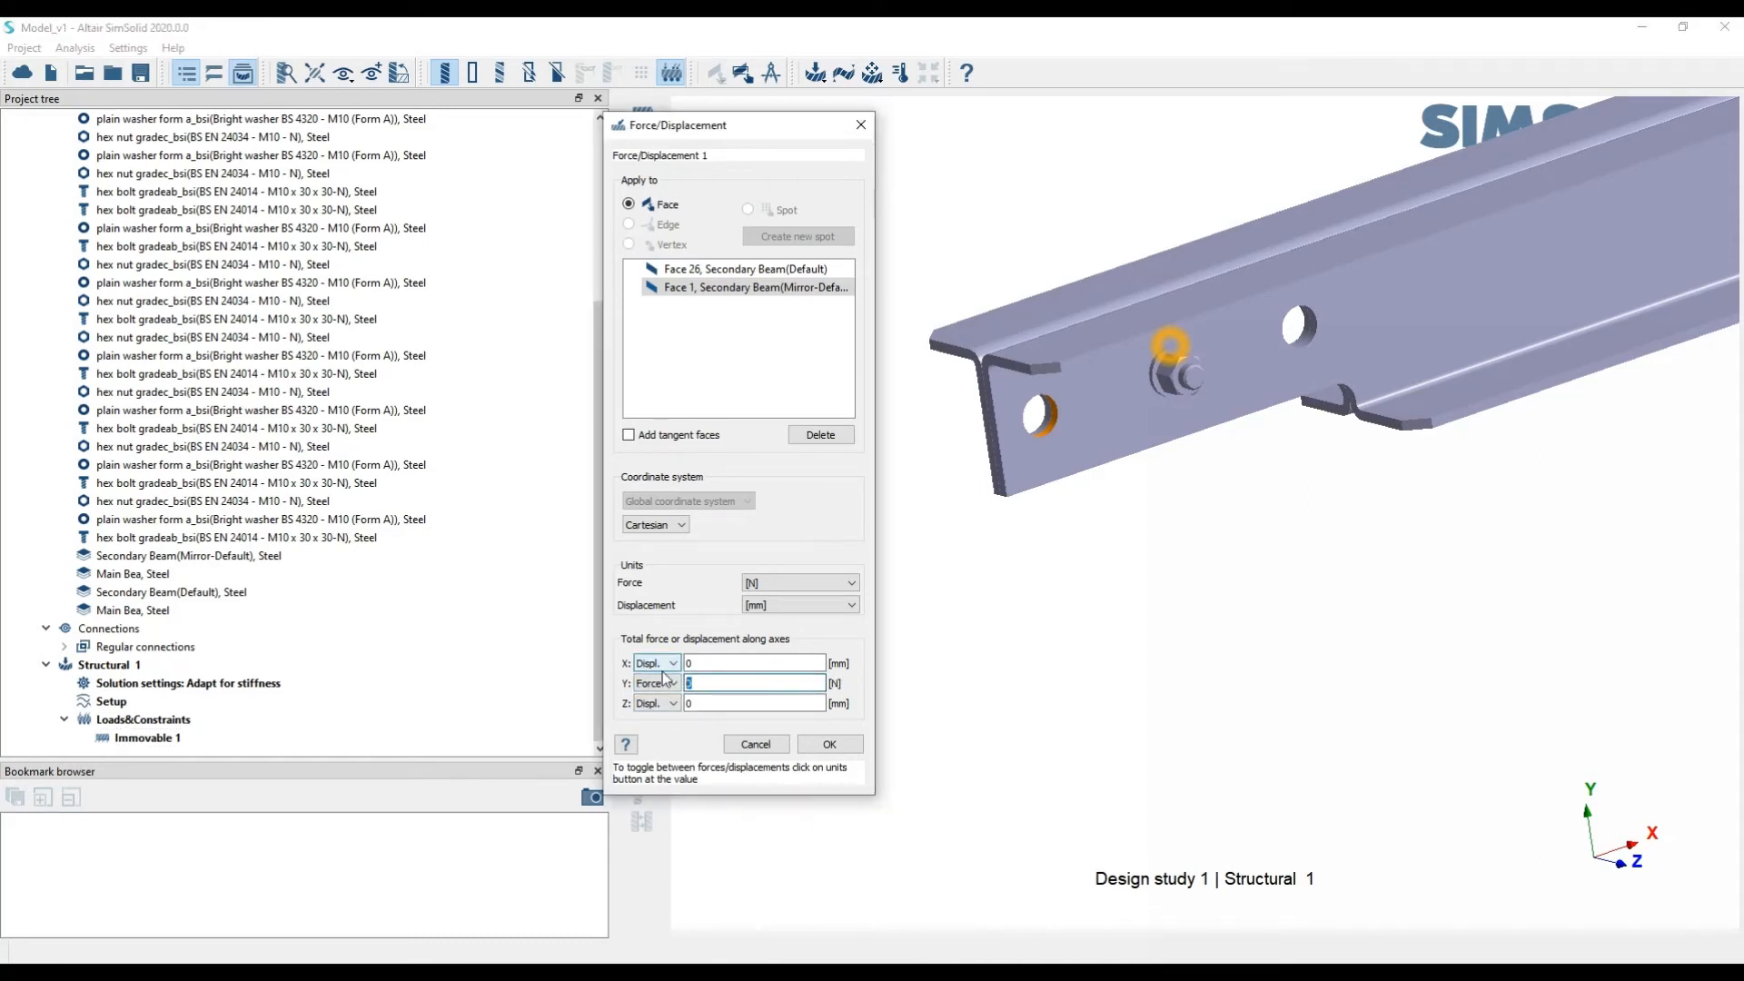
type("-1000")
mouse_move(1126, 454)
left_mouse_down()
mouse_move(1280, 442)
mouse_move(1079, 481)
mouse_move(1082, 671)
mouse_move(1077, 628)
left_mouse_up()
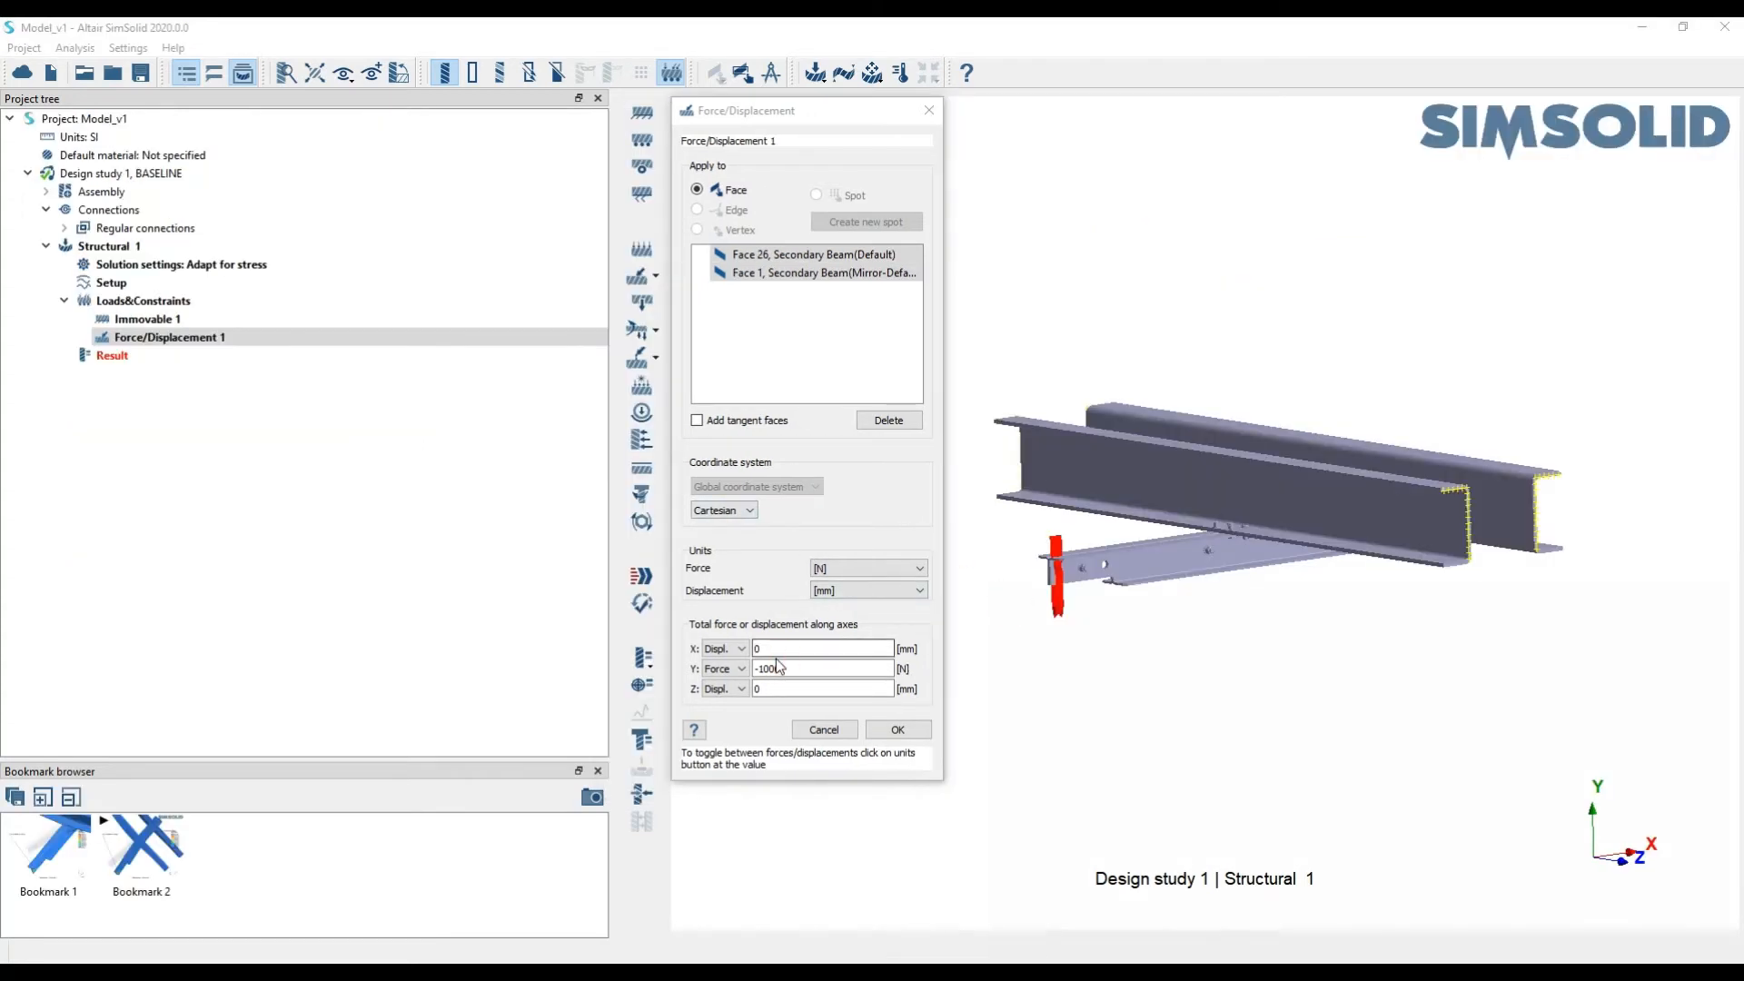
Switch the X and Z components of Force/Displacement 1 to force at 0 N and apply the load
left_click(731, 648)
left_click(717, 663)
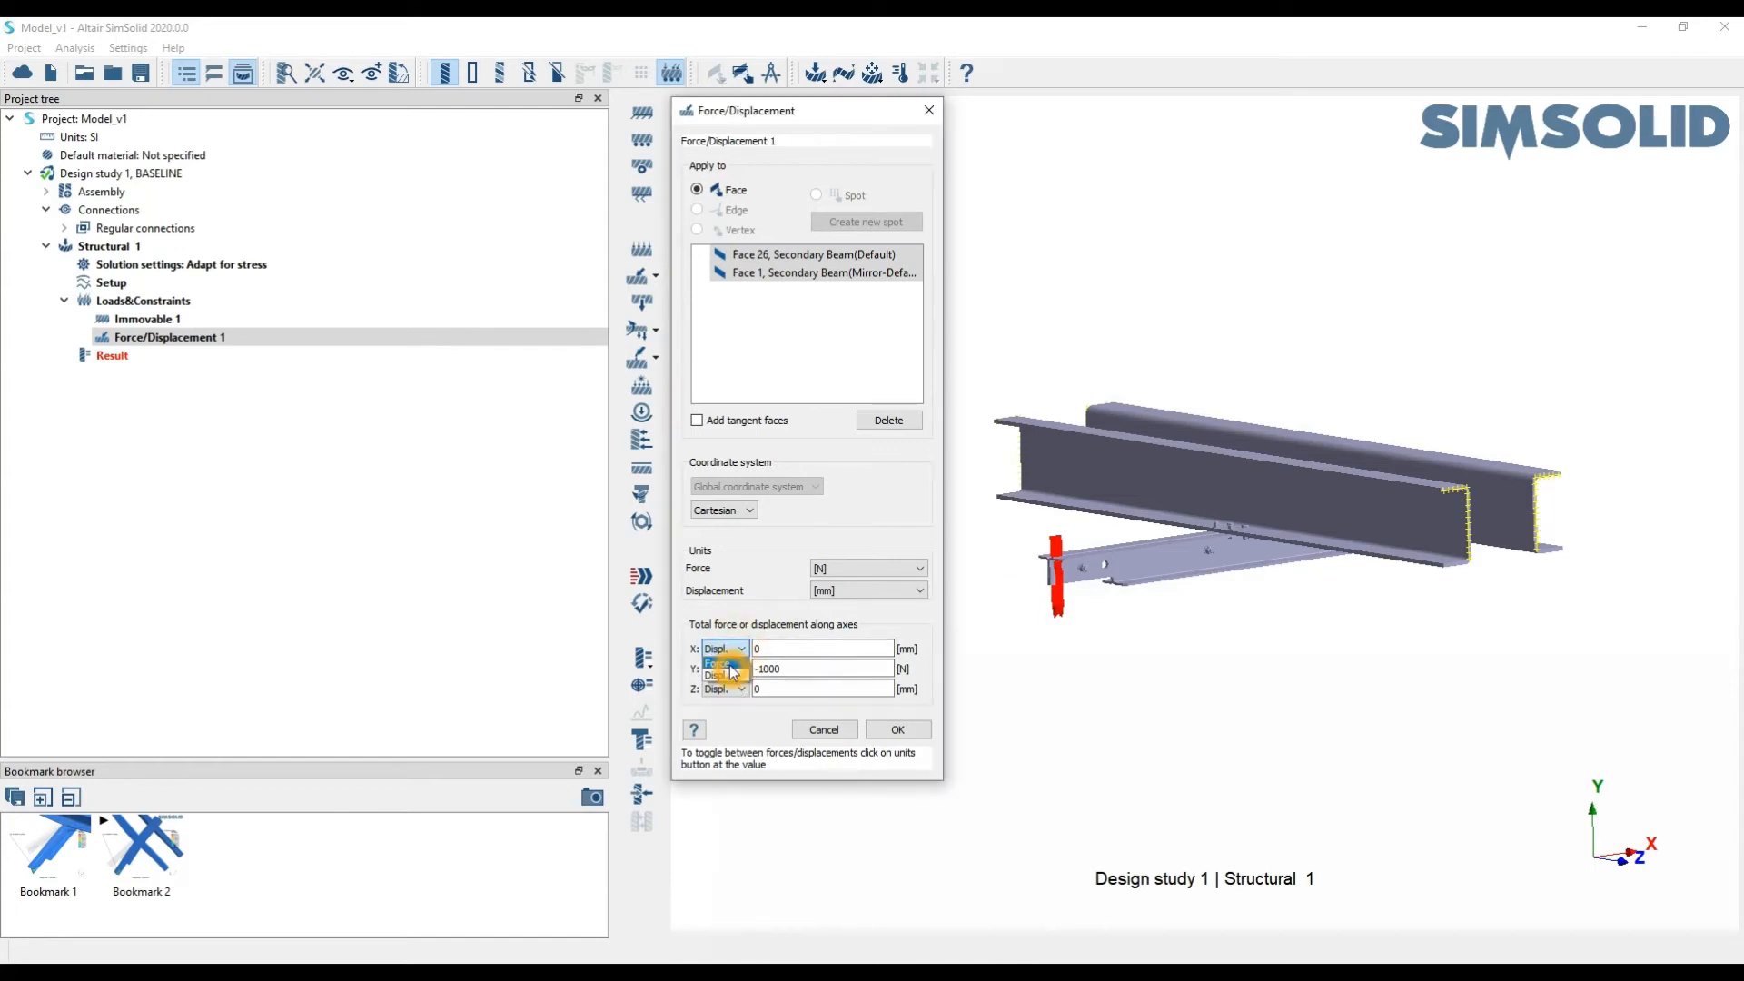
left_click(725, 688)
left_click(722, 703)
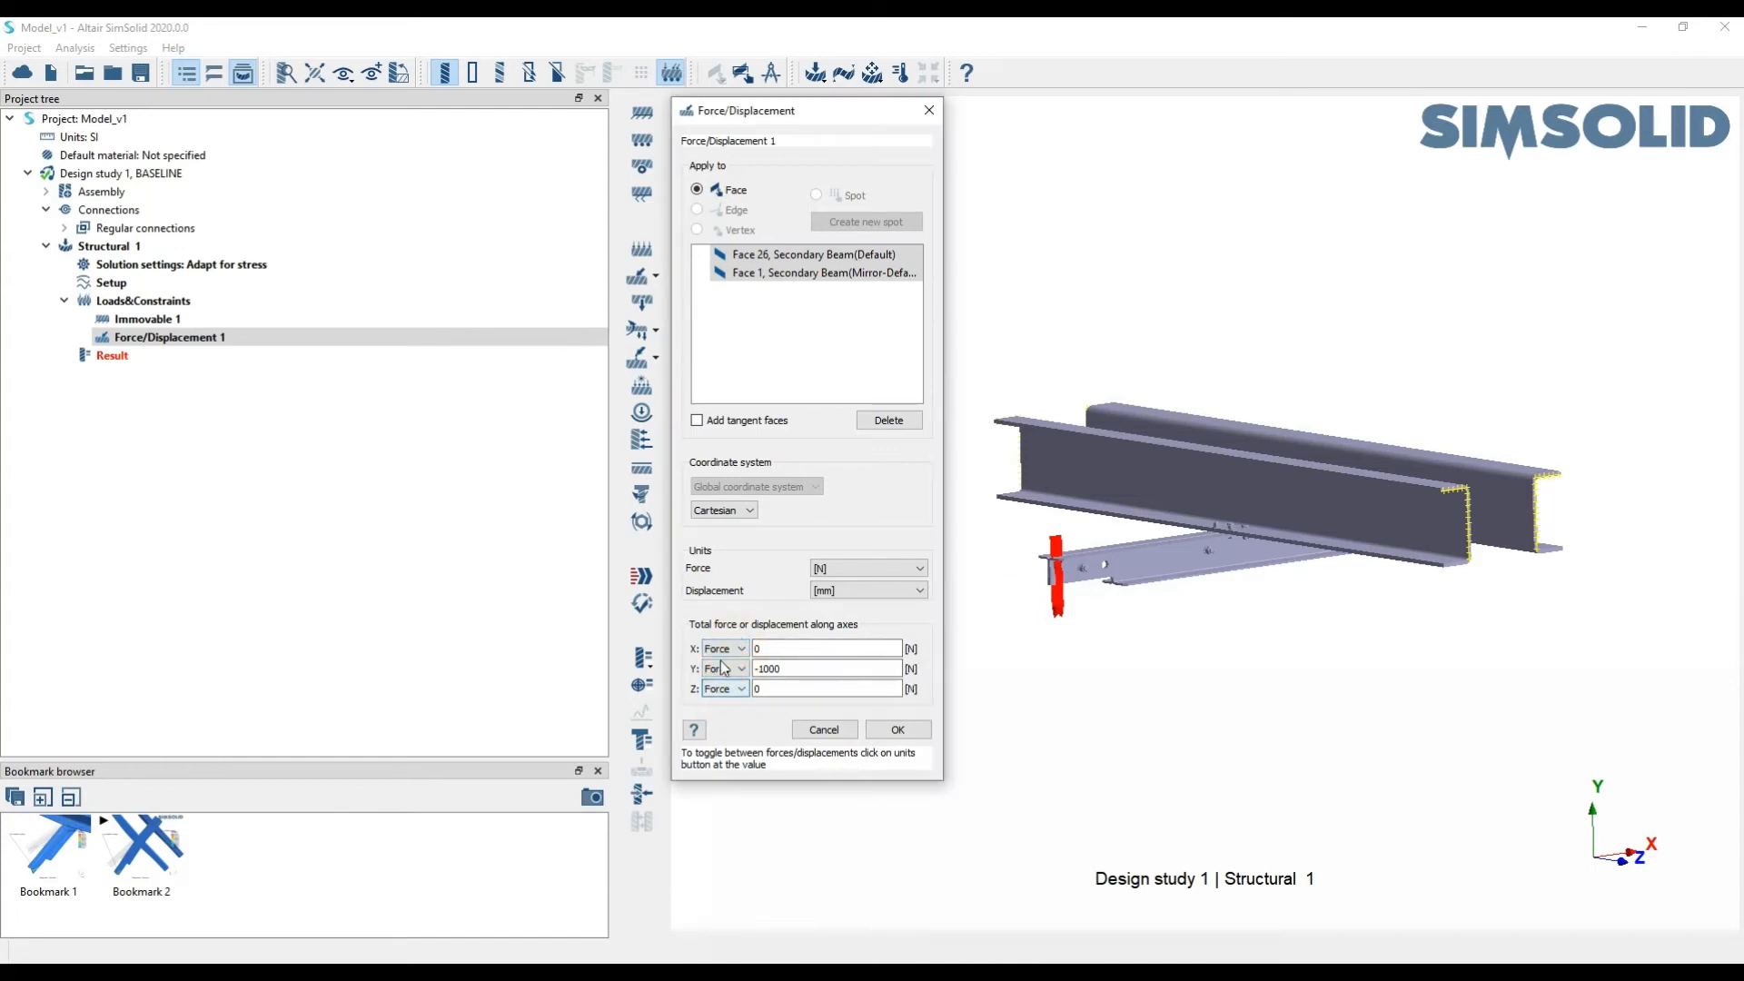
left_click(818, 668)
left_click(774, 692)
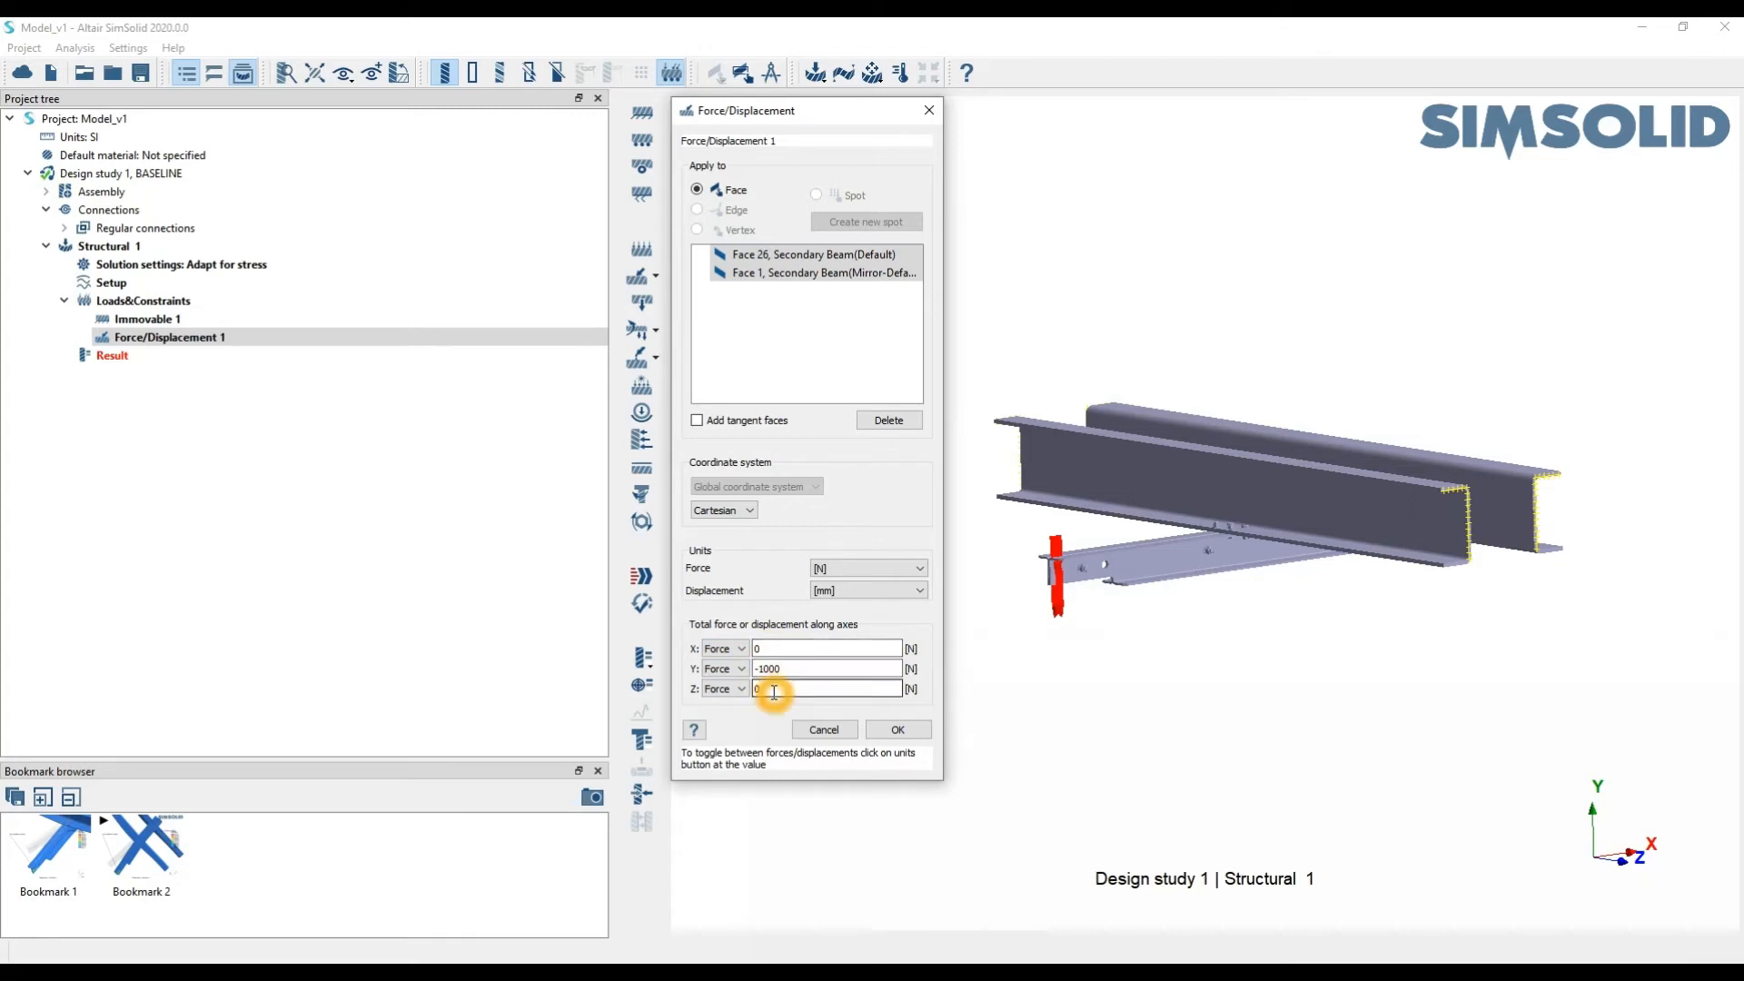
left_click(804, 668)
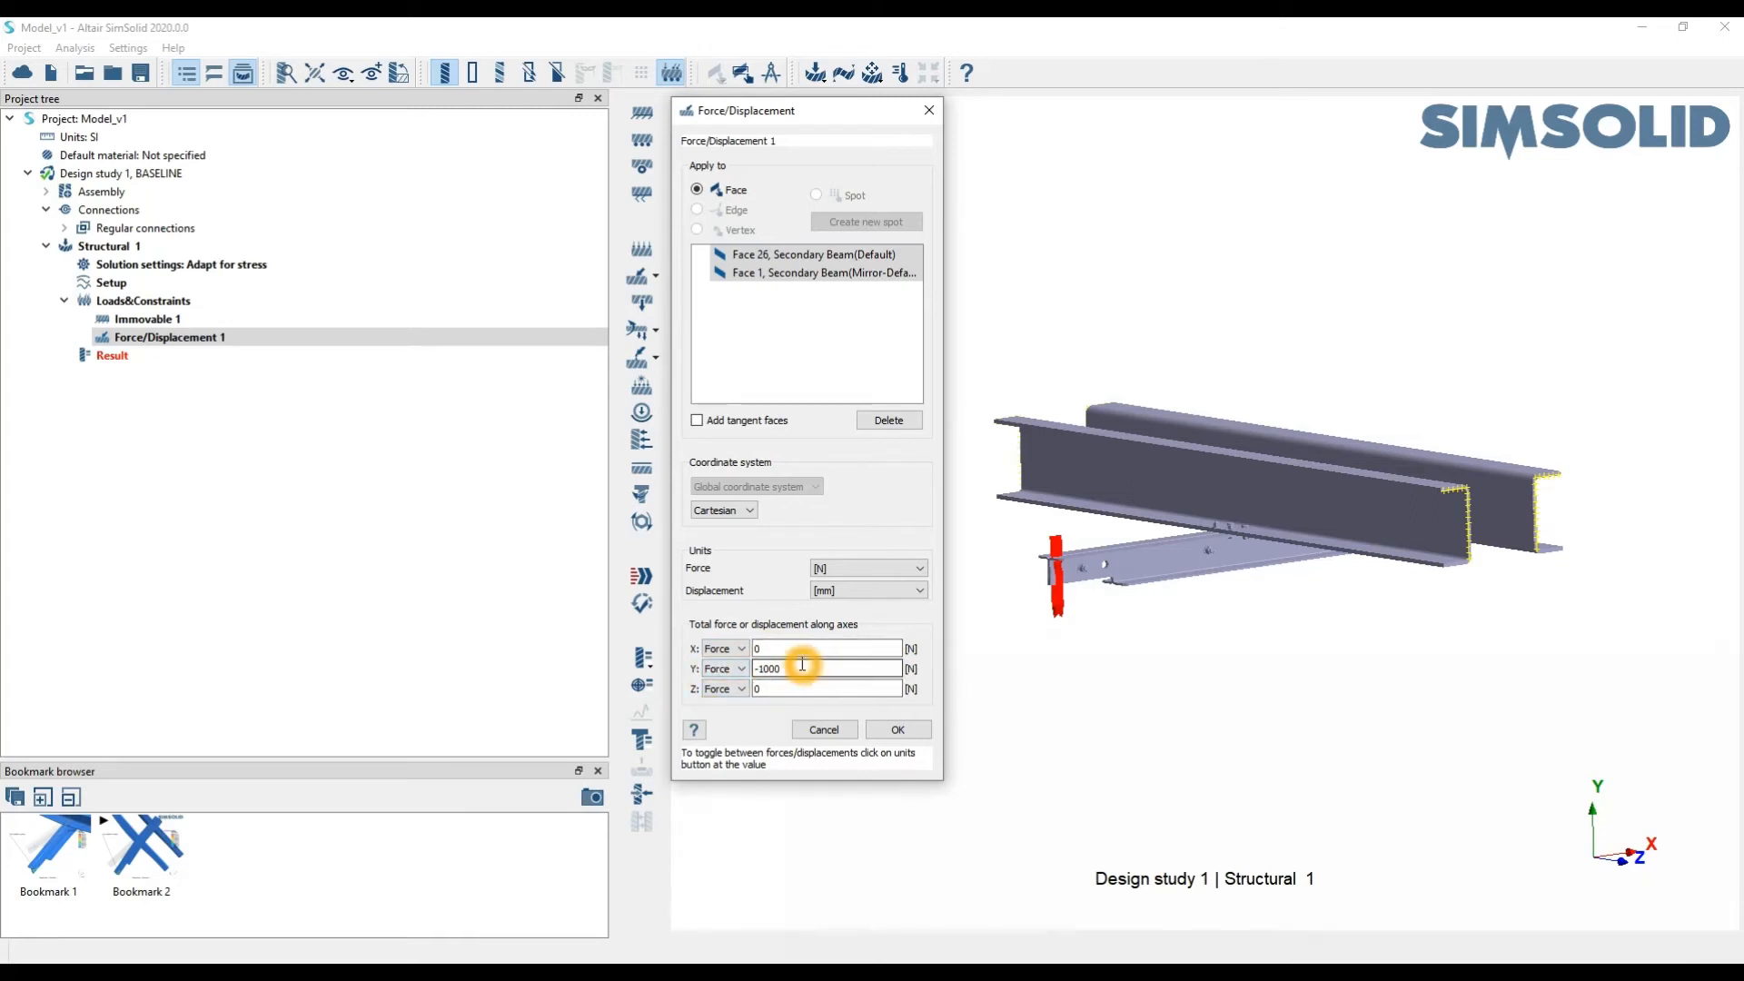
left_click(897, 730)
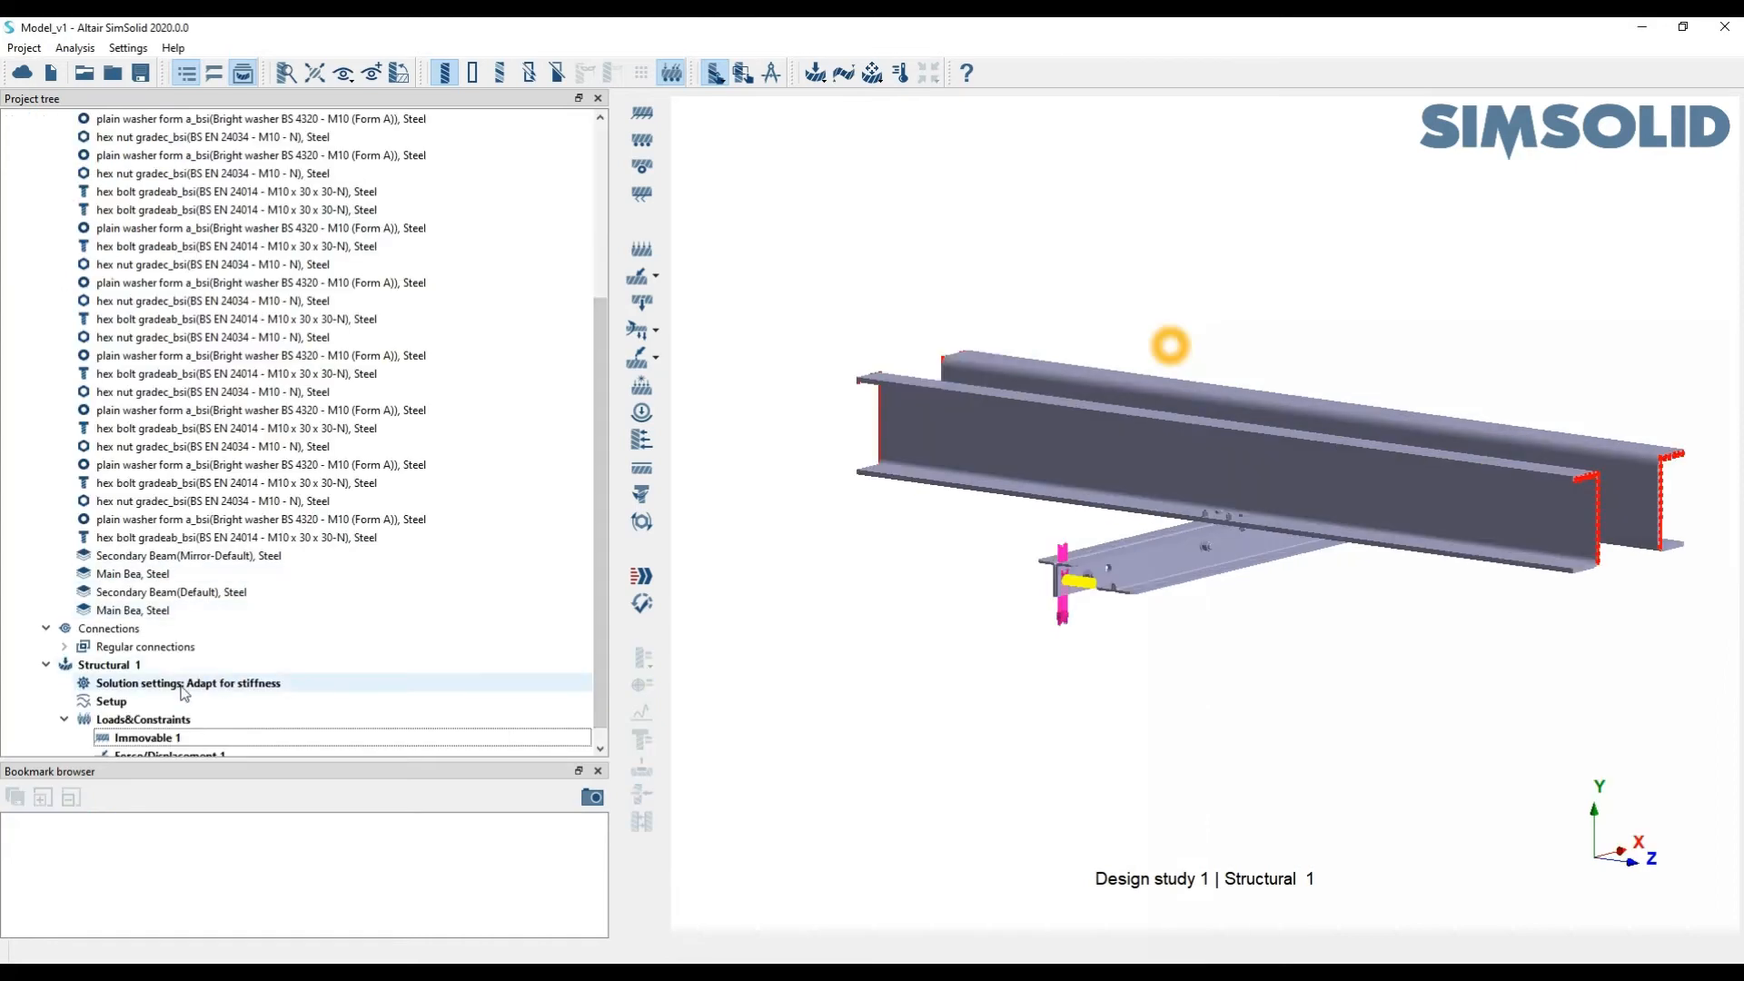
Open the solution settings of Structural 1 and examine the Adapt for stiffness objective against the loaded beam assembly
scroll(136, 681, "down", 1)
double_click(136, 671)
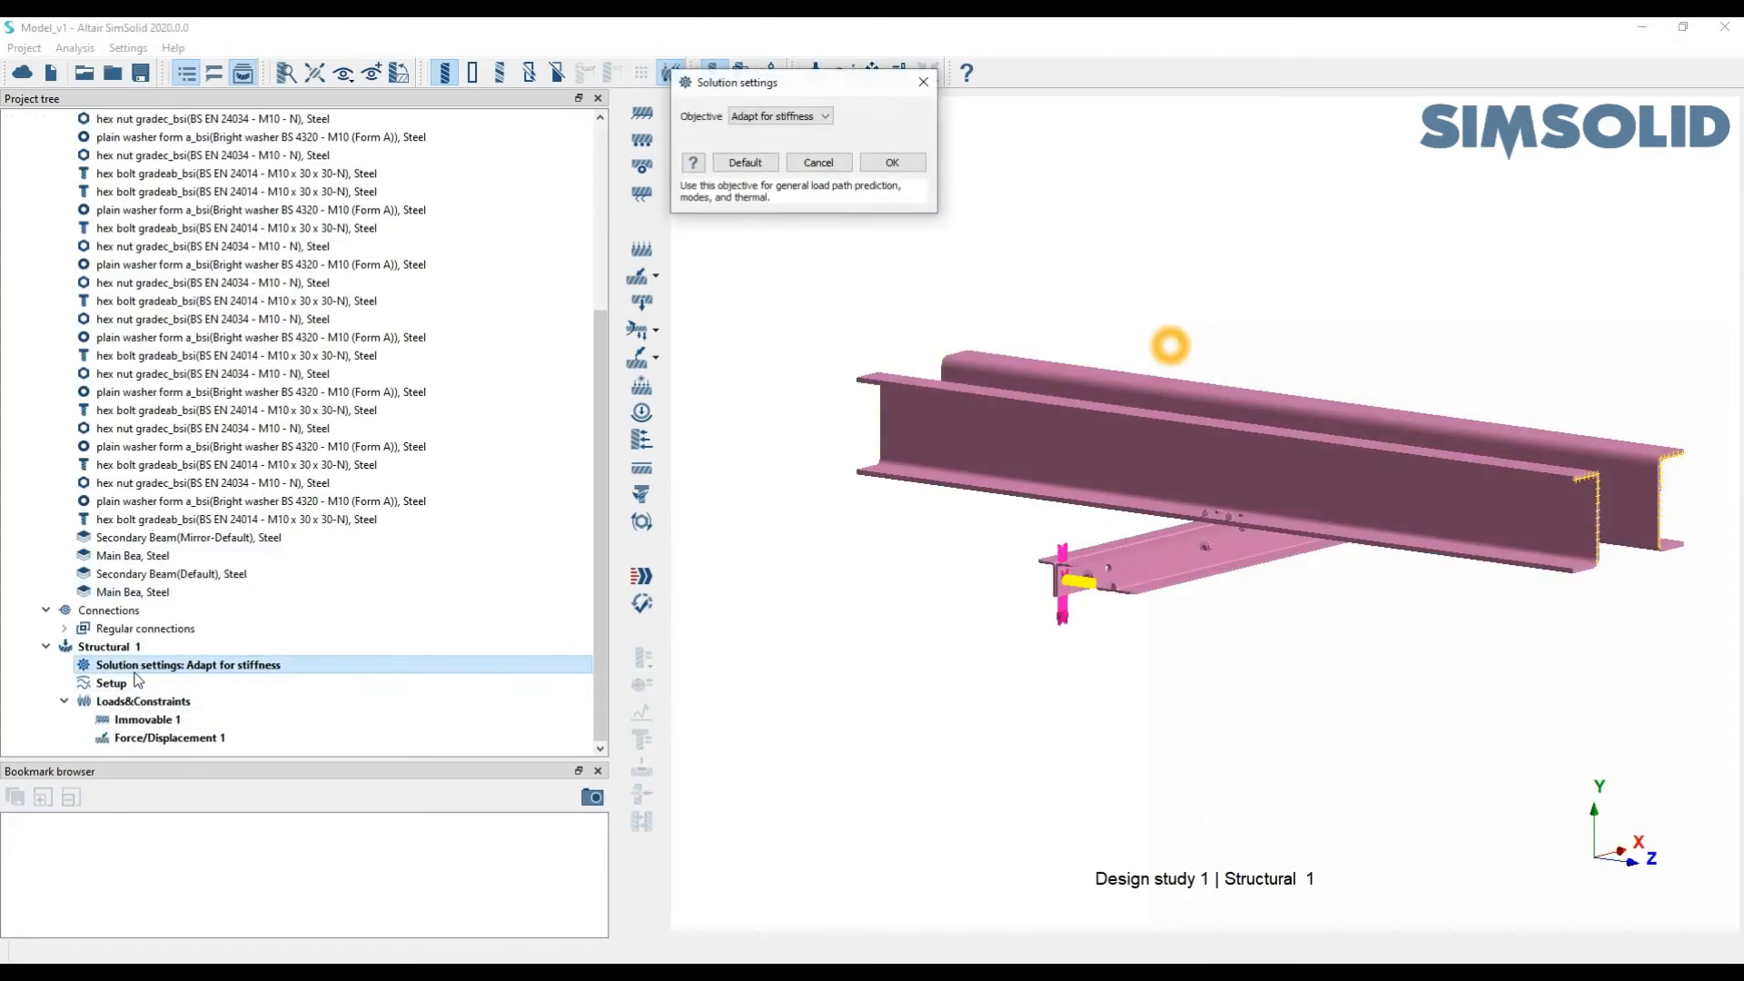
left_click_drag(810, 84, 890, 506)
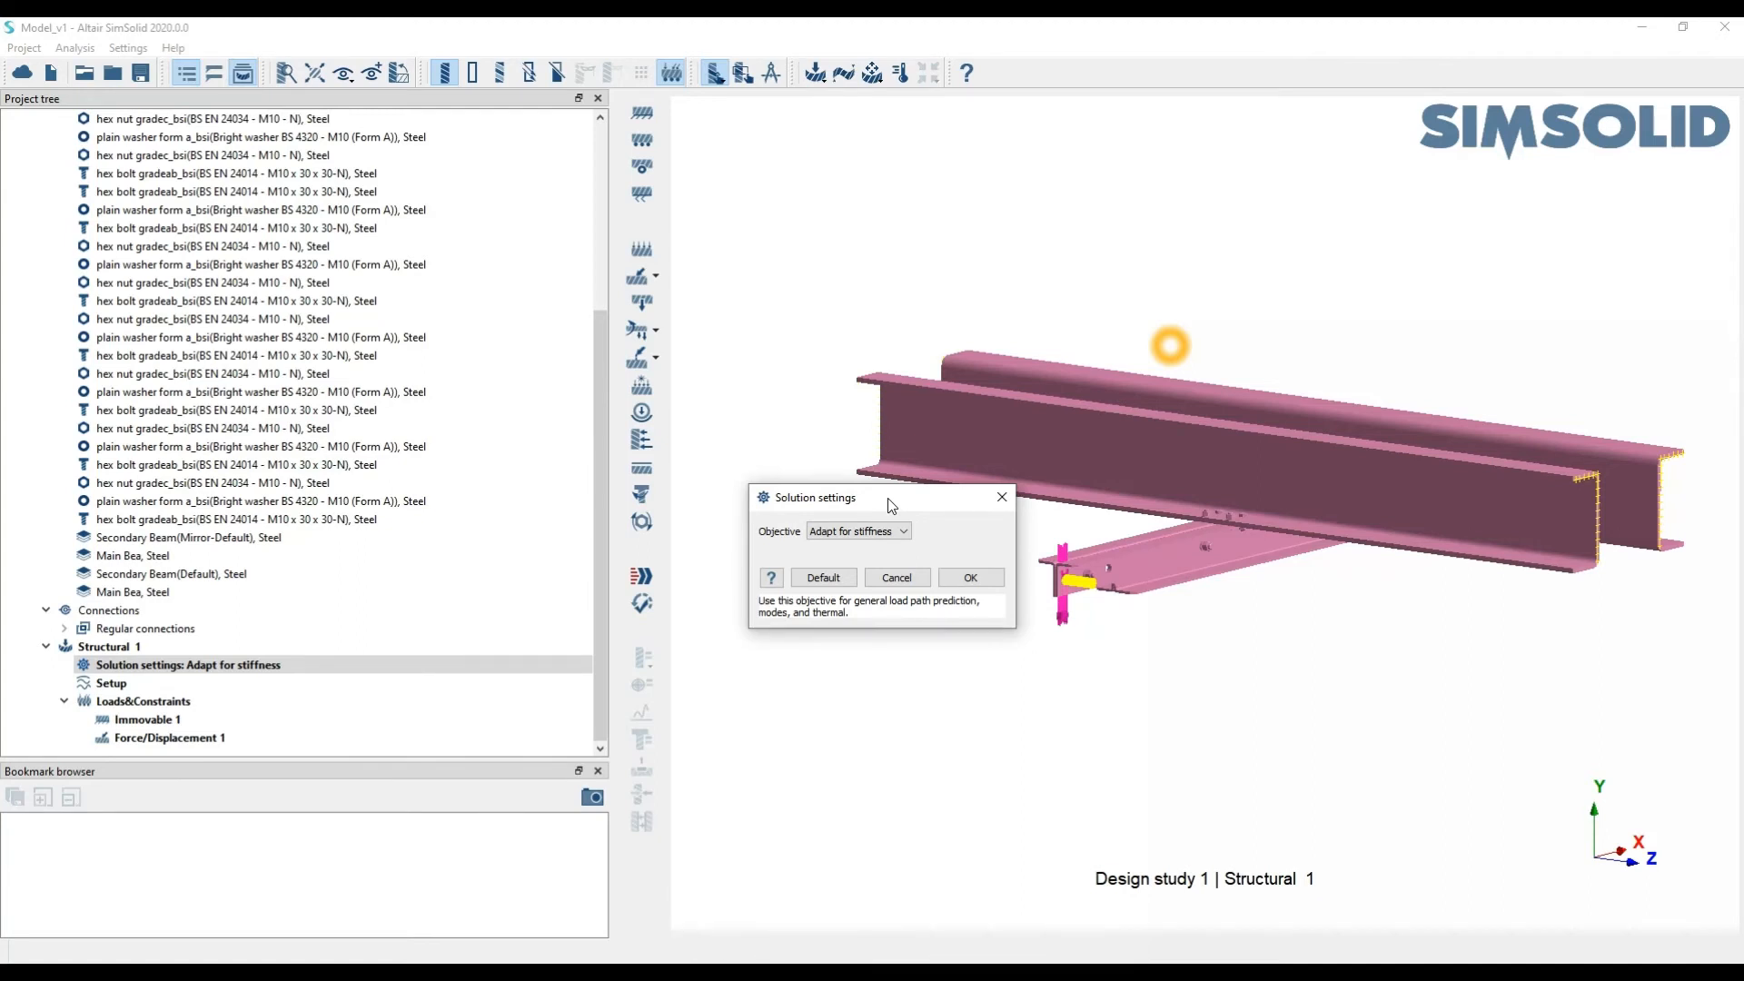
left_click_drag(919, 509, 900, 578)
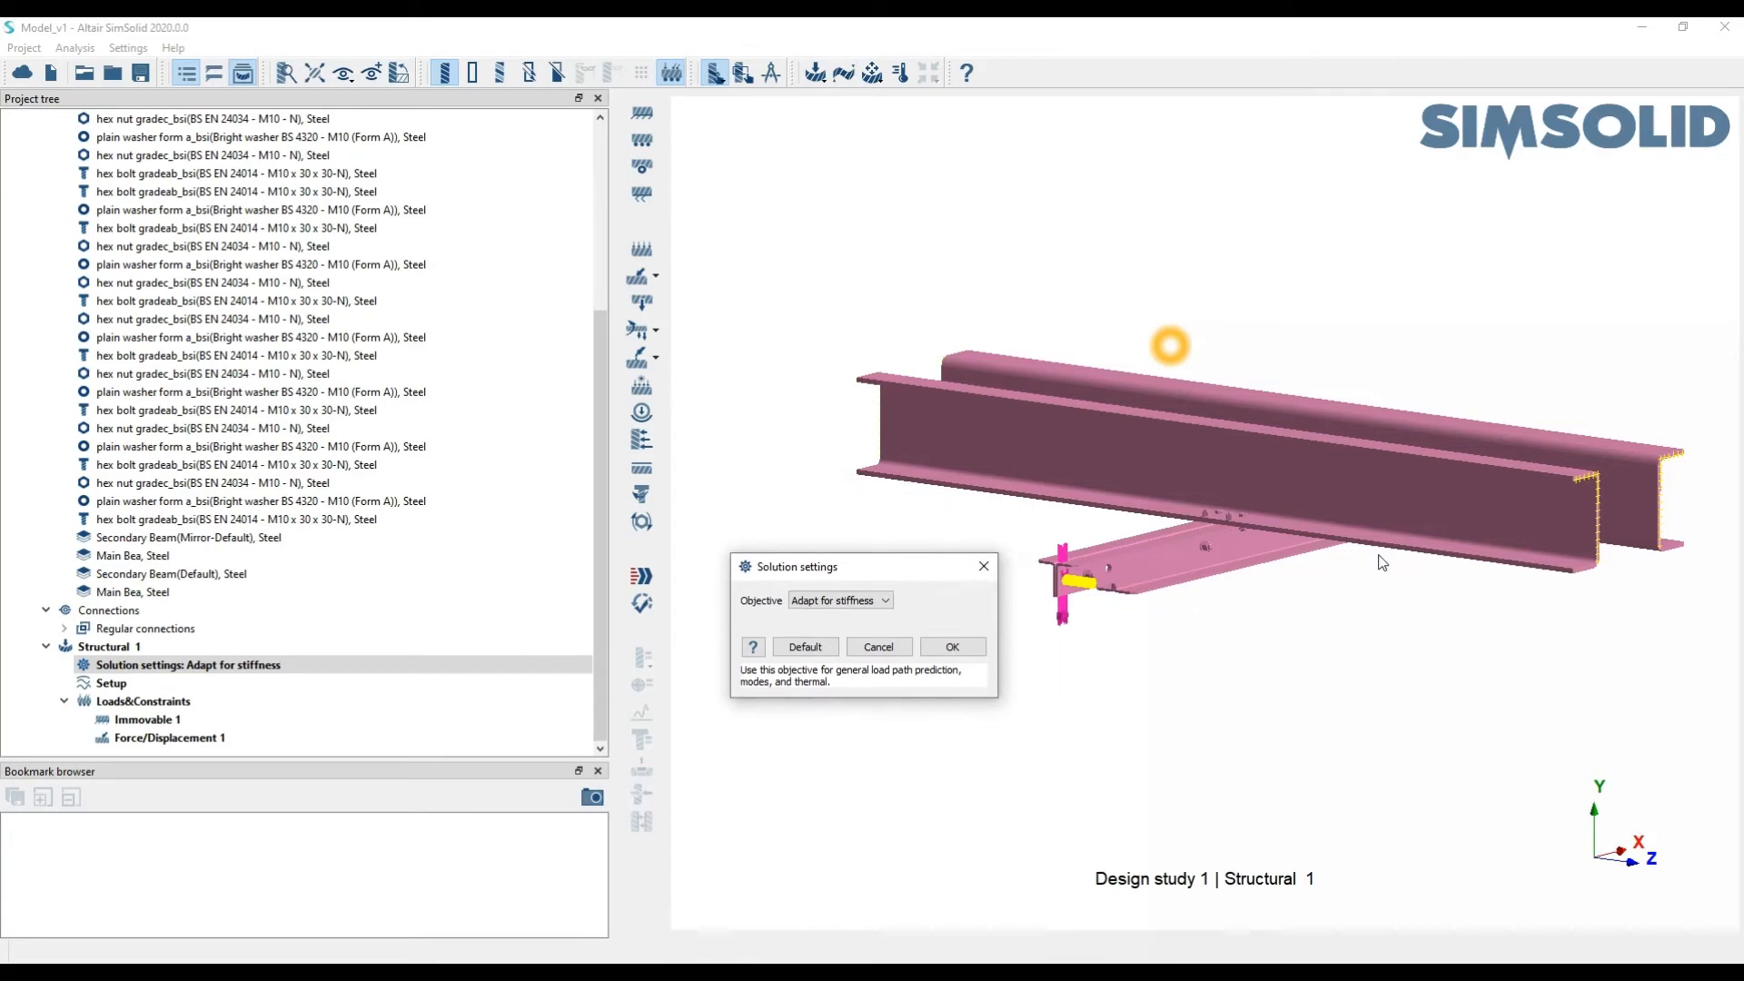
left_click_drag(1380, 559, 1360, 543)
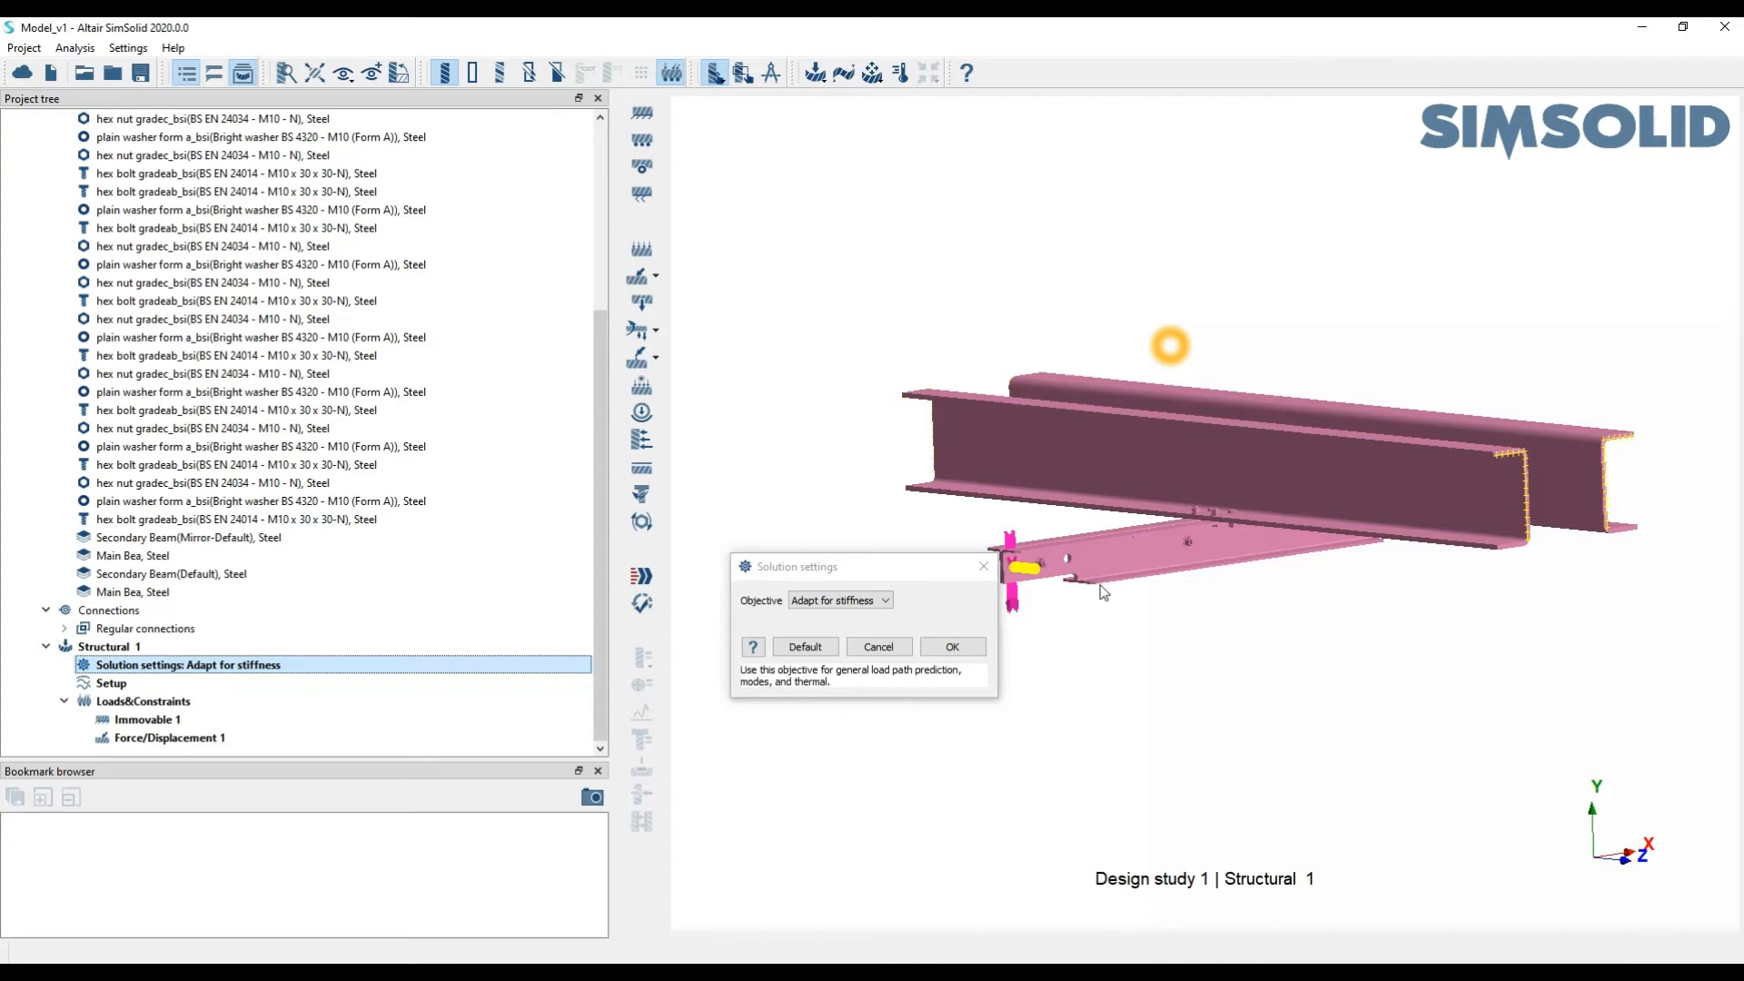
scroll(1125, 547, "up", 3)
scroll(1123, 545, "down", 3)
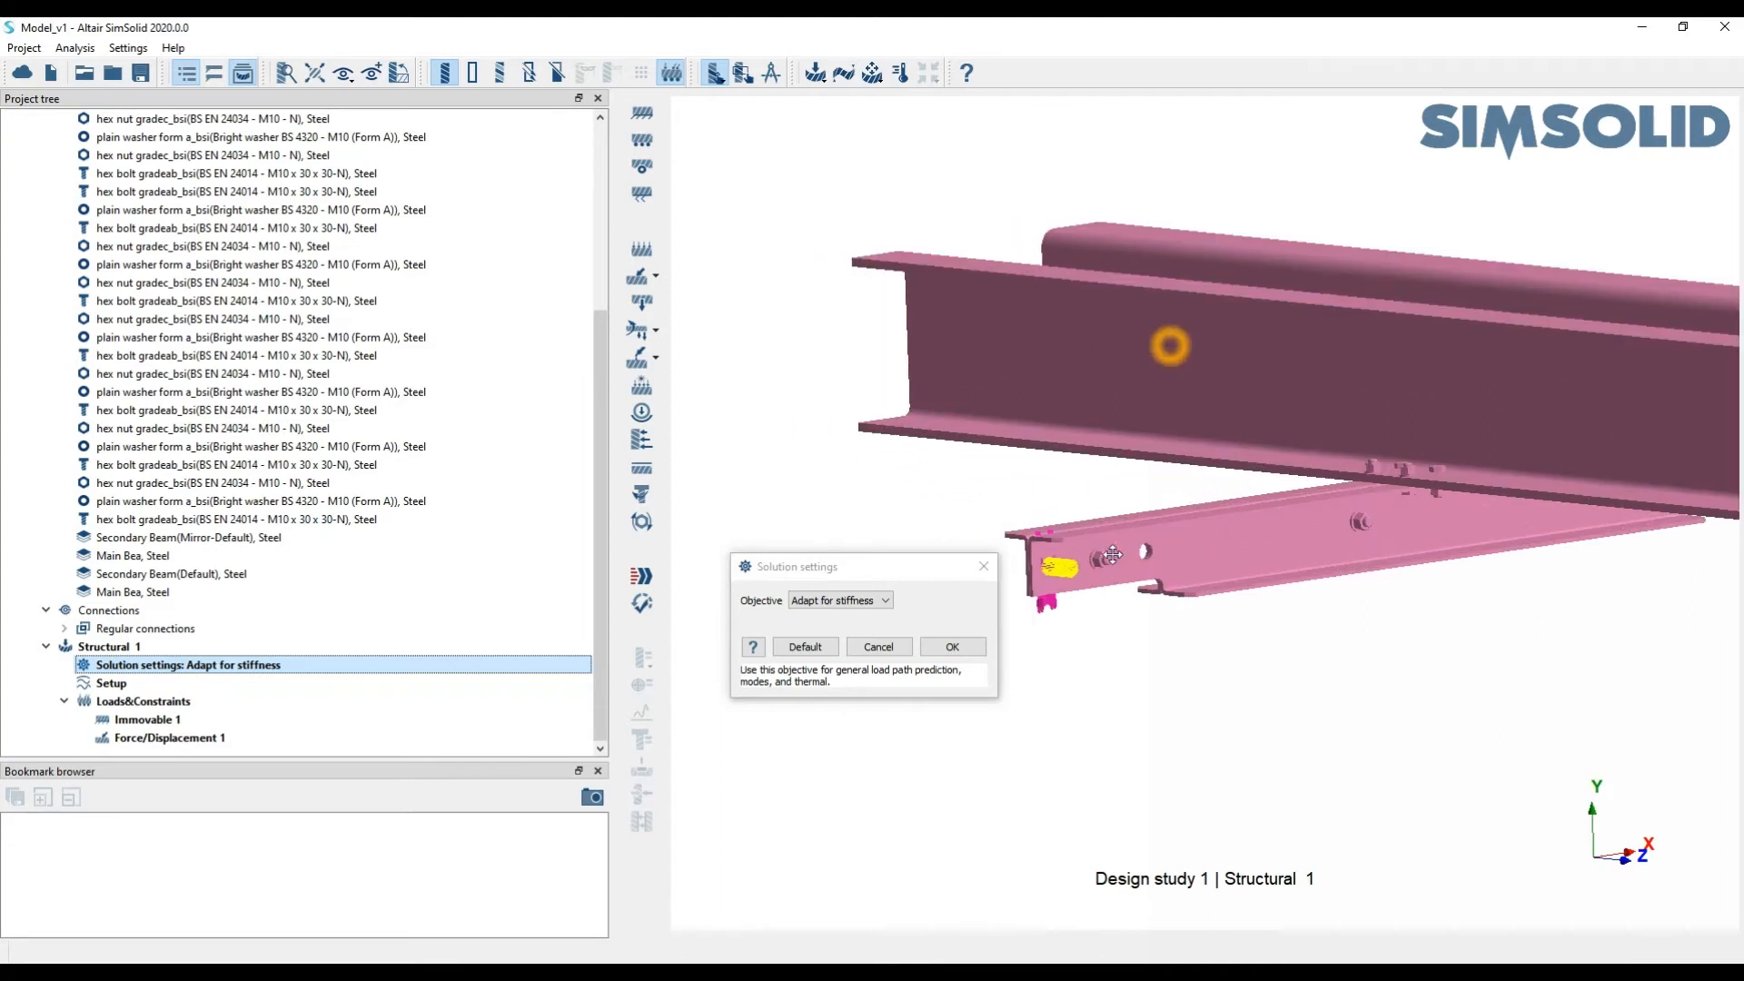
scroll(1119, 542, "down", 1)
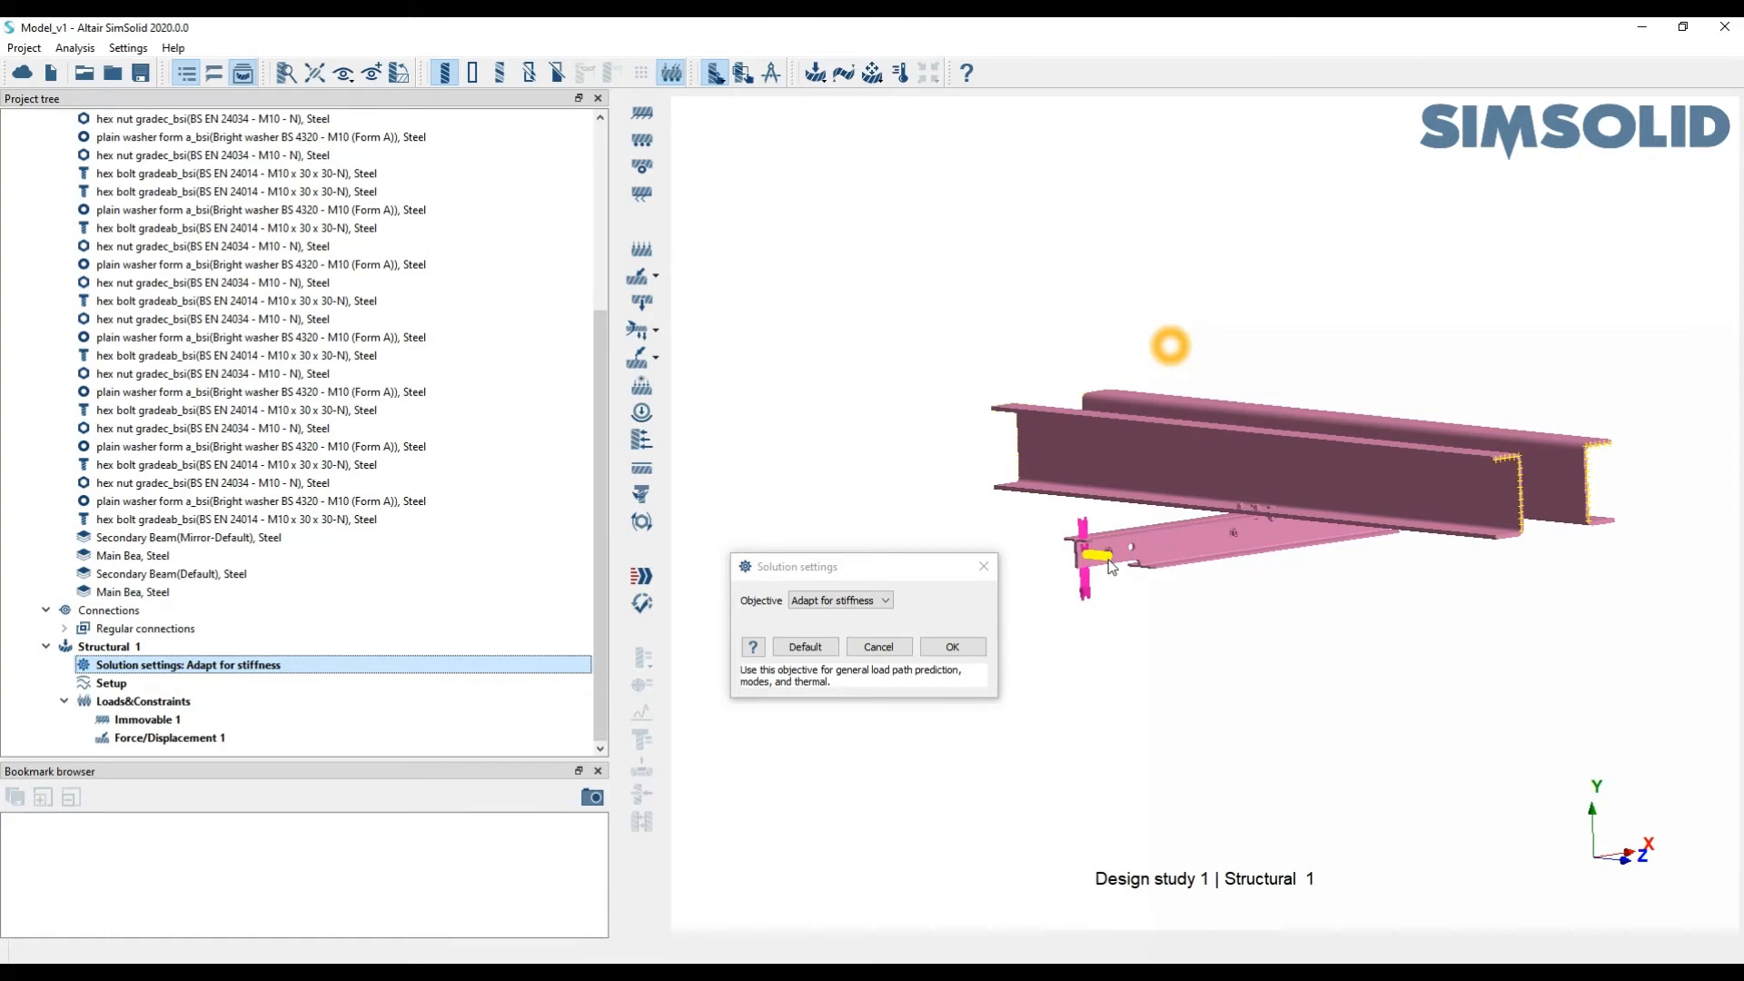
left_click_drag(863, 568, 842, 346)
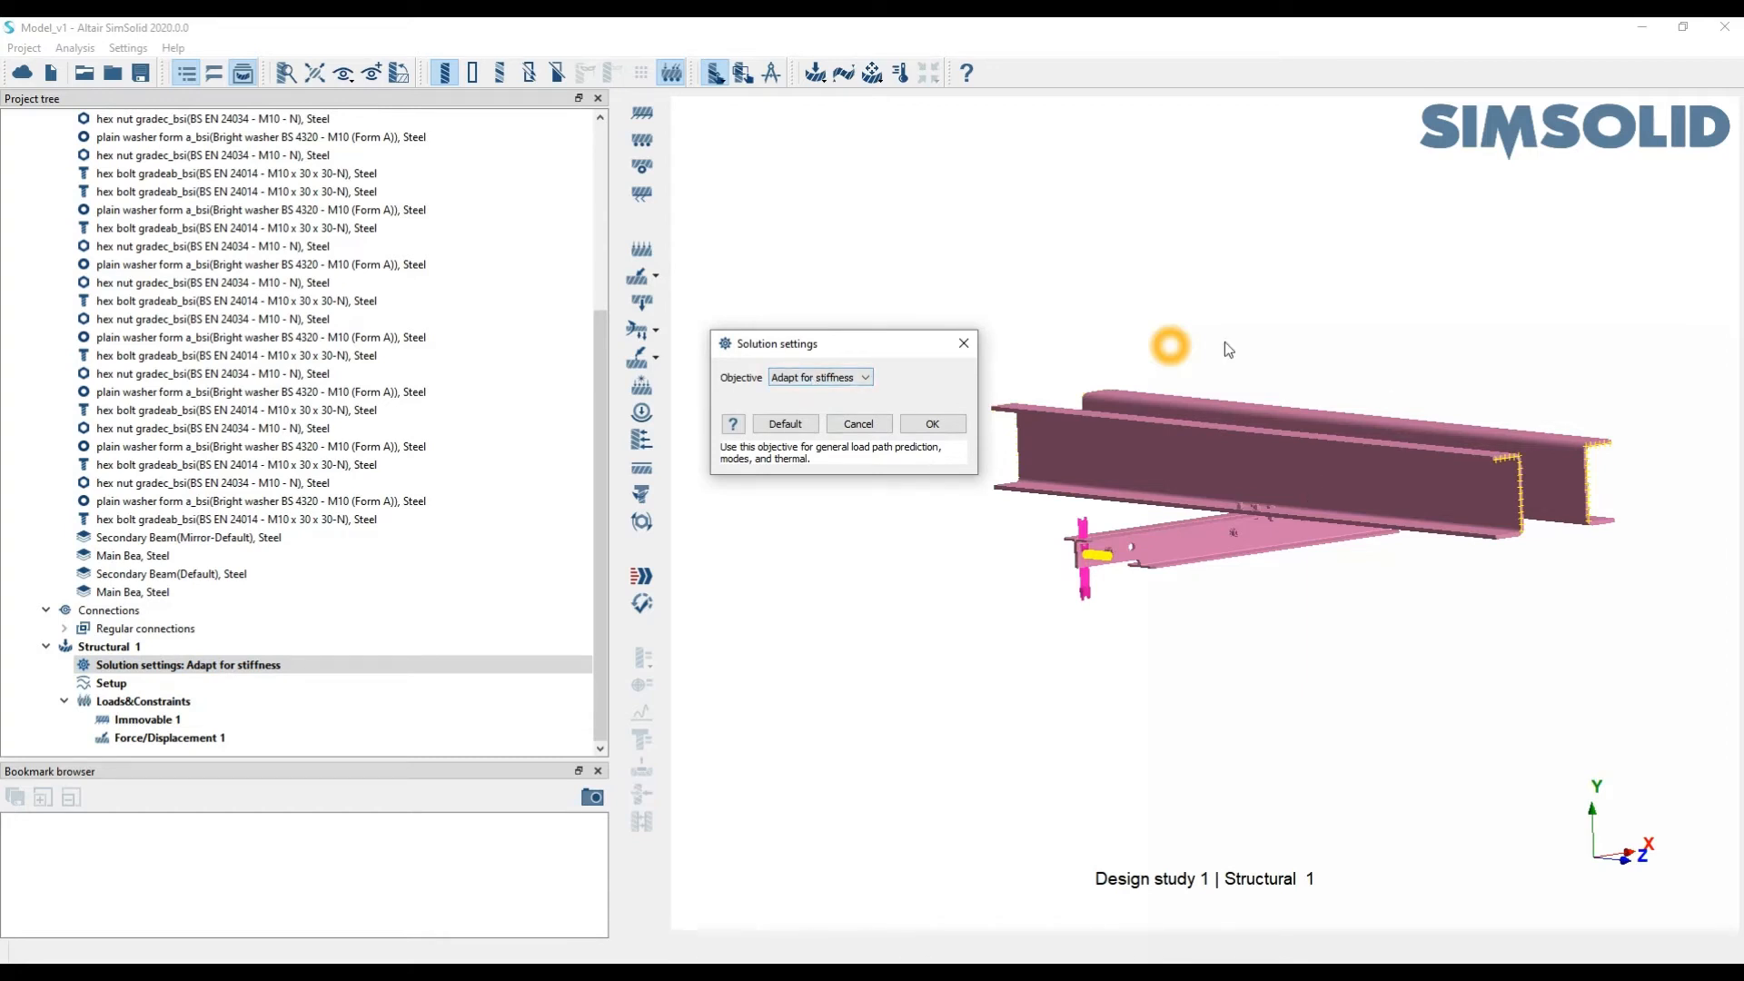
Try the Adapt for stress and Custom objectives and review the custom adaptive solution and refinement options
left_click(863, 377)
left_click(840, 404)
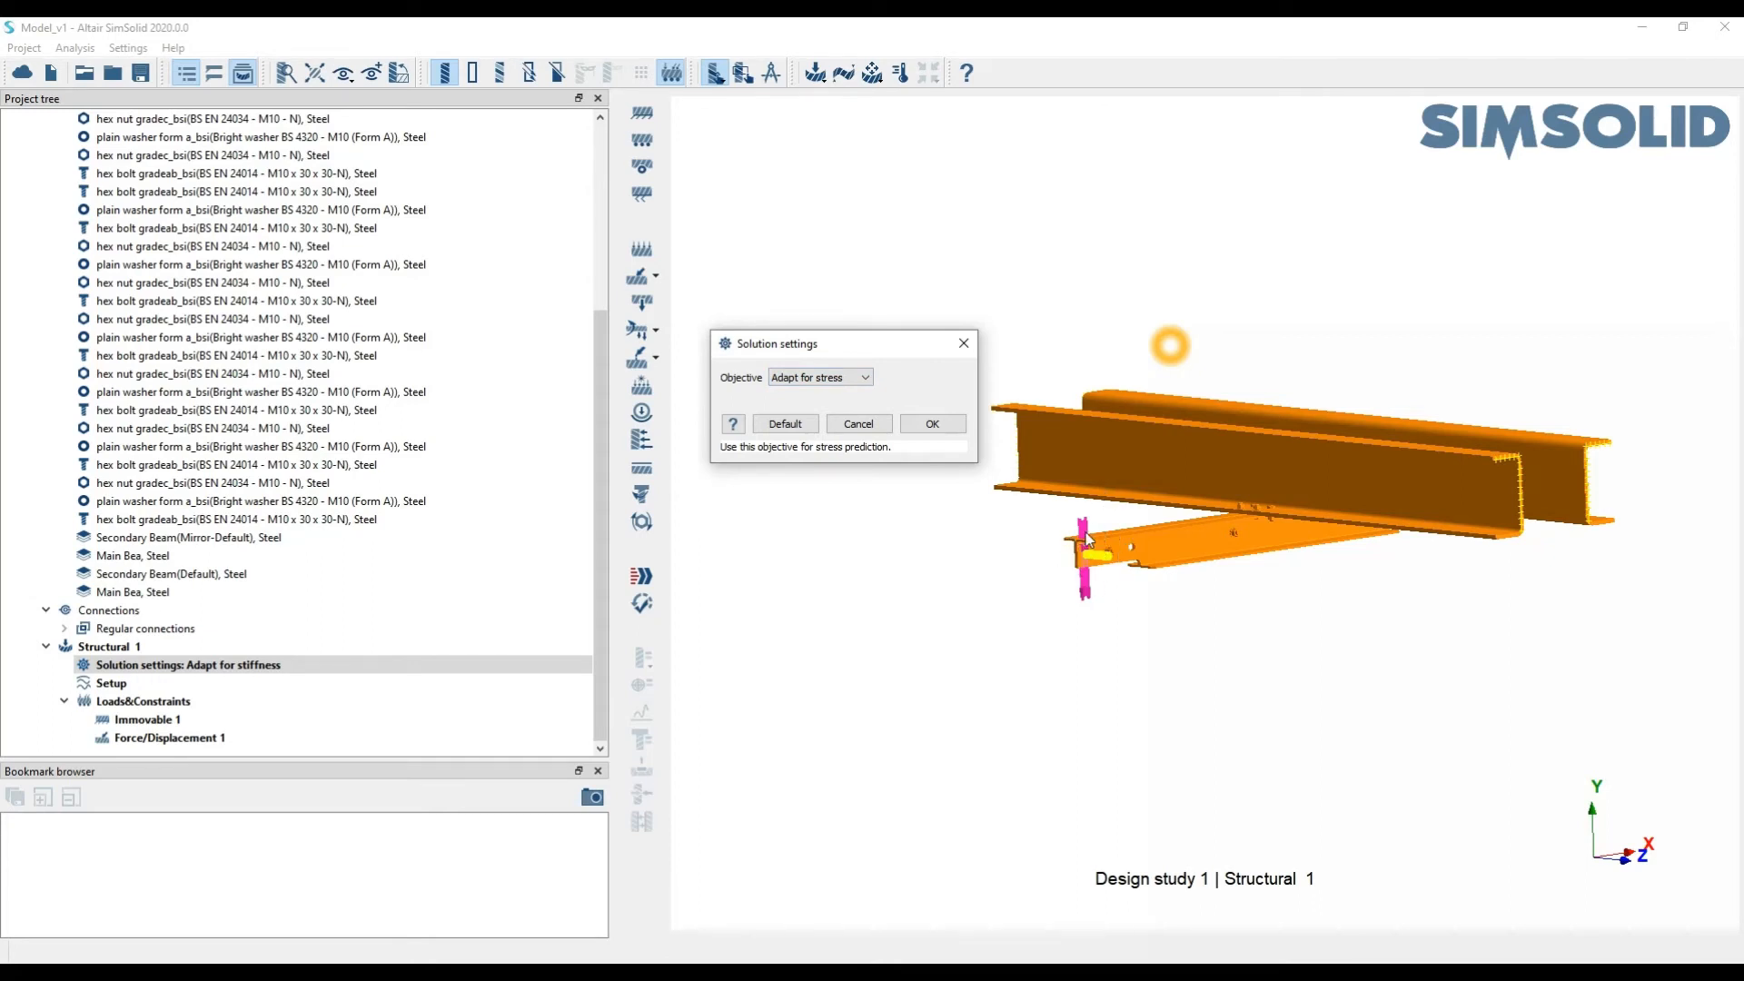
left_click(837, 383)
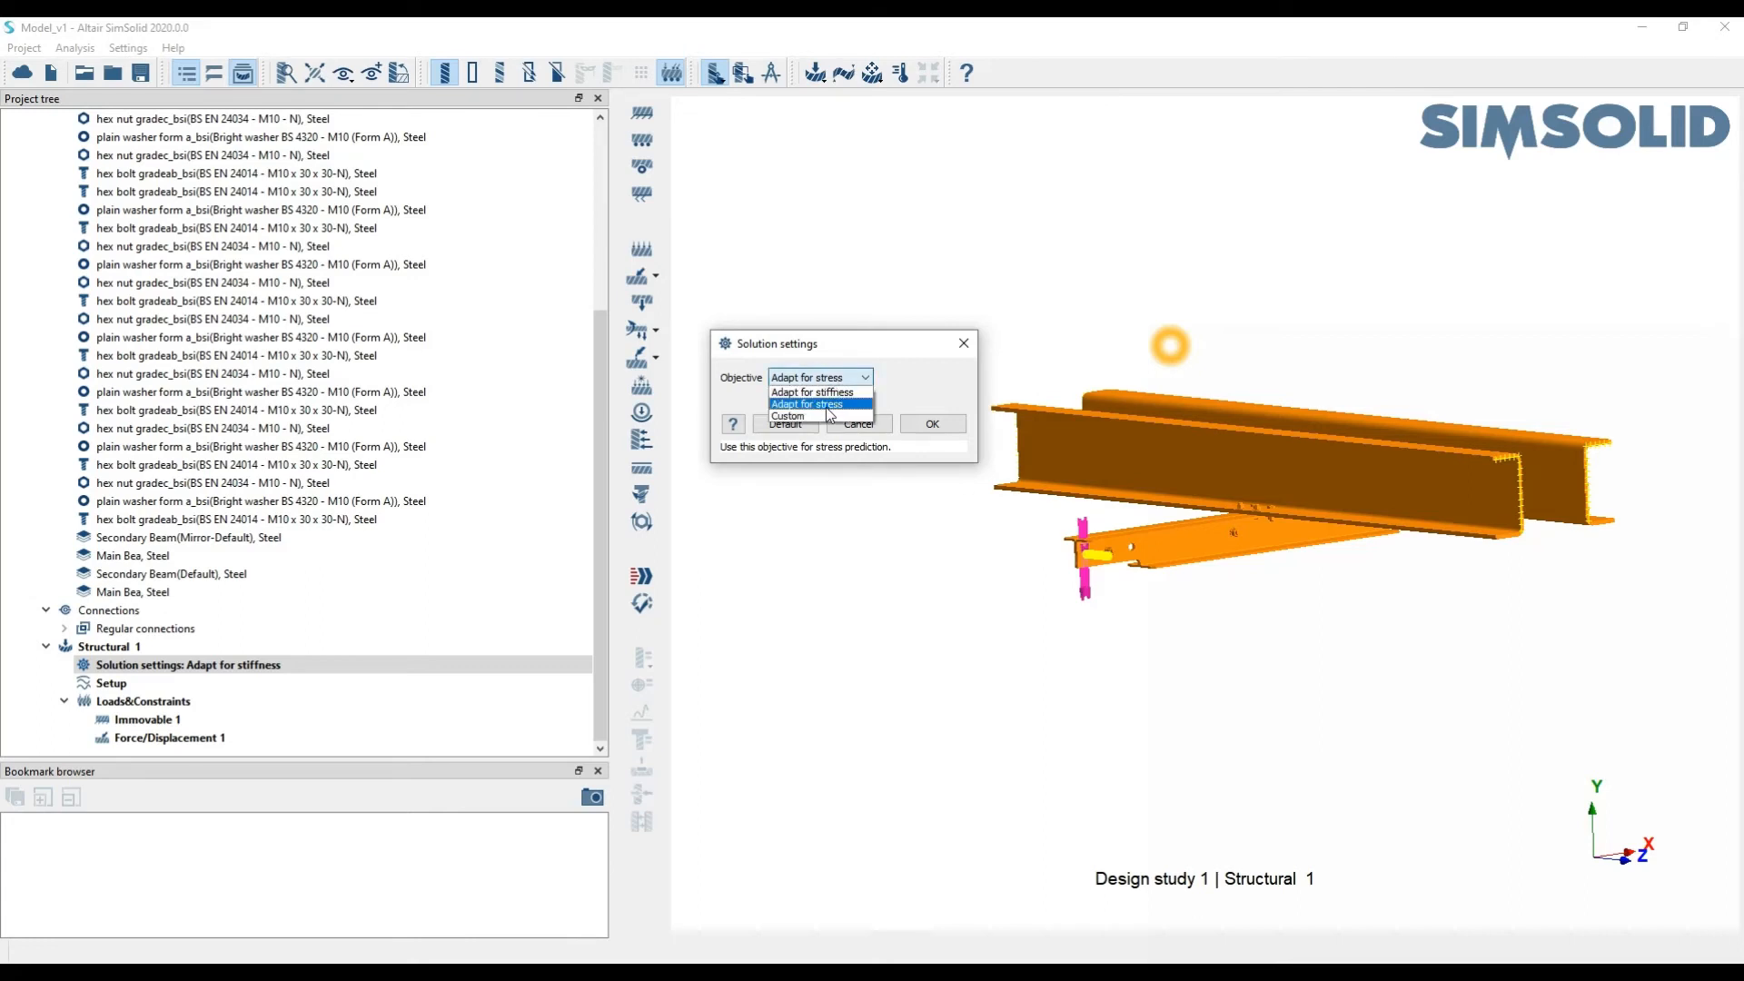
left_click(853, 417)
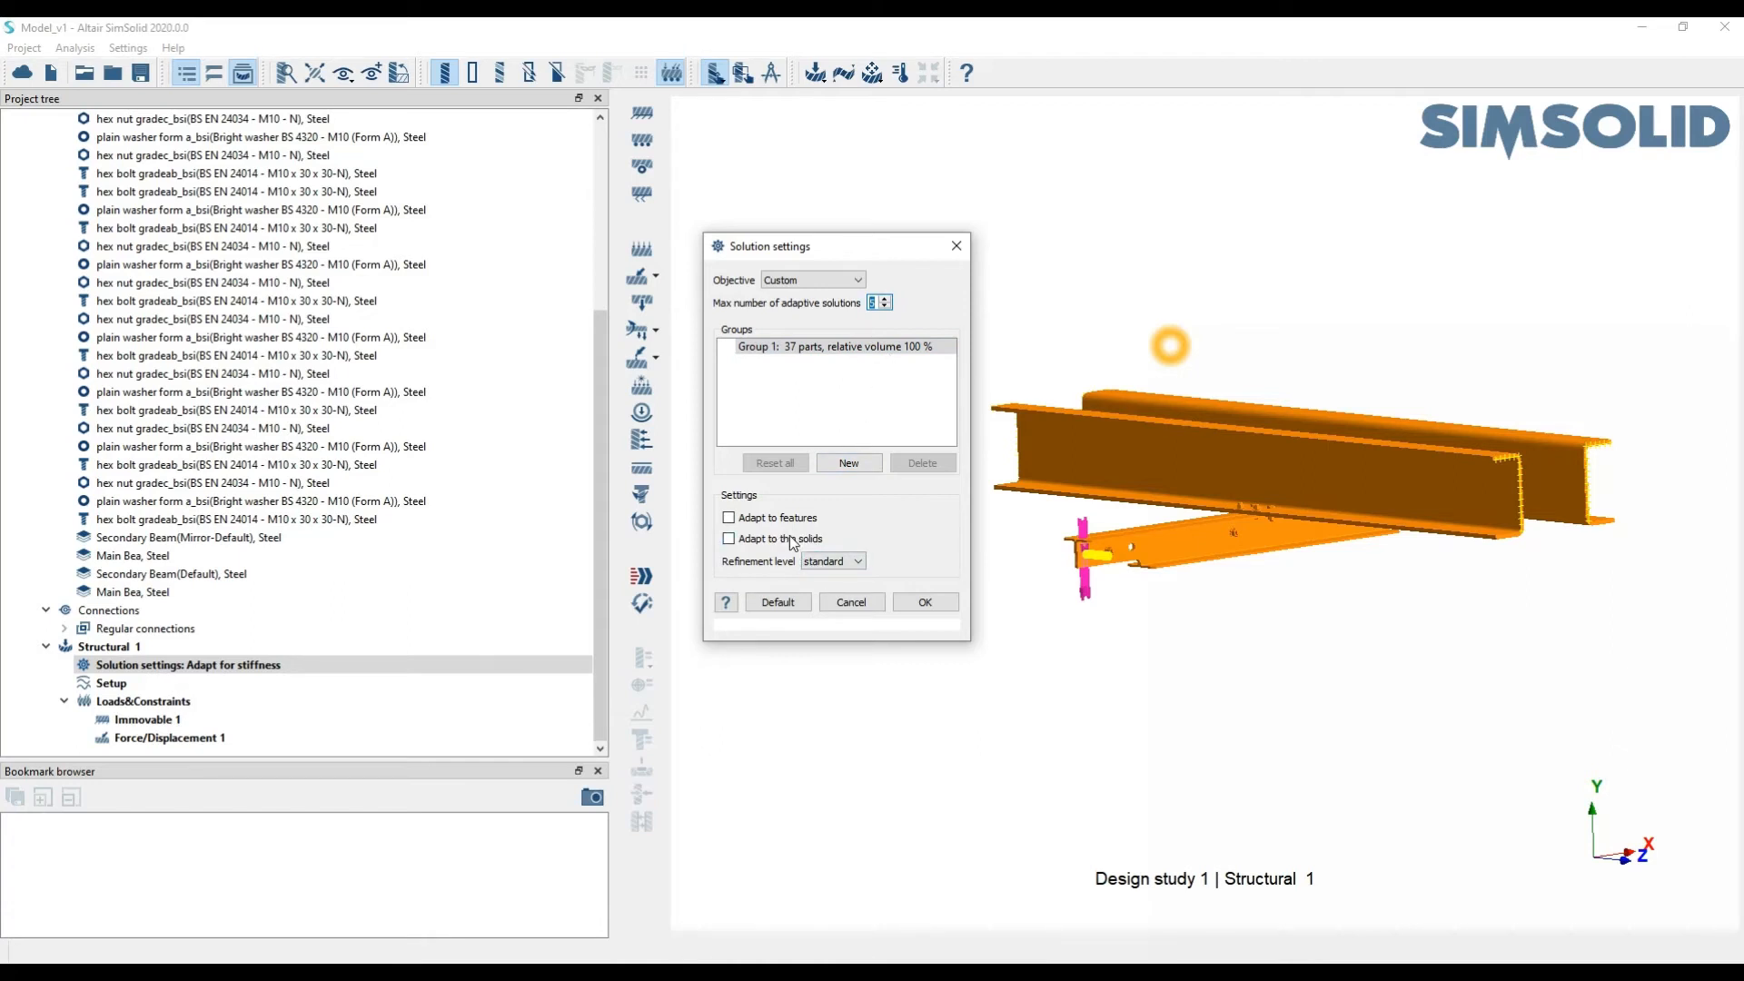
left_click_drag(1224, 523, 1160, 542)
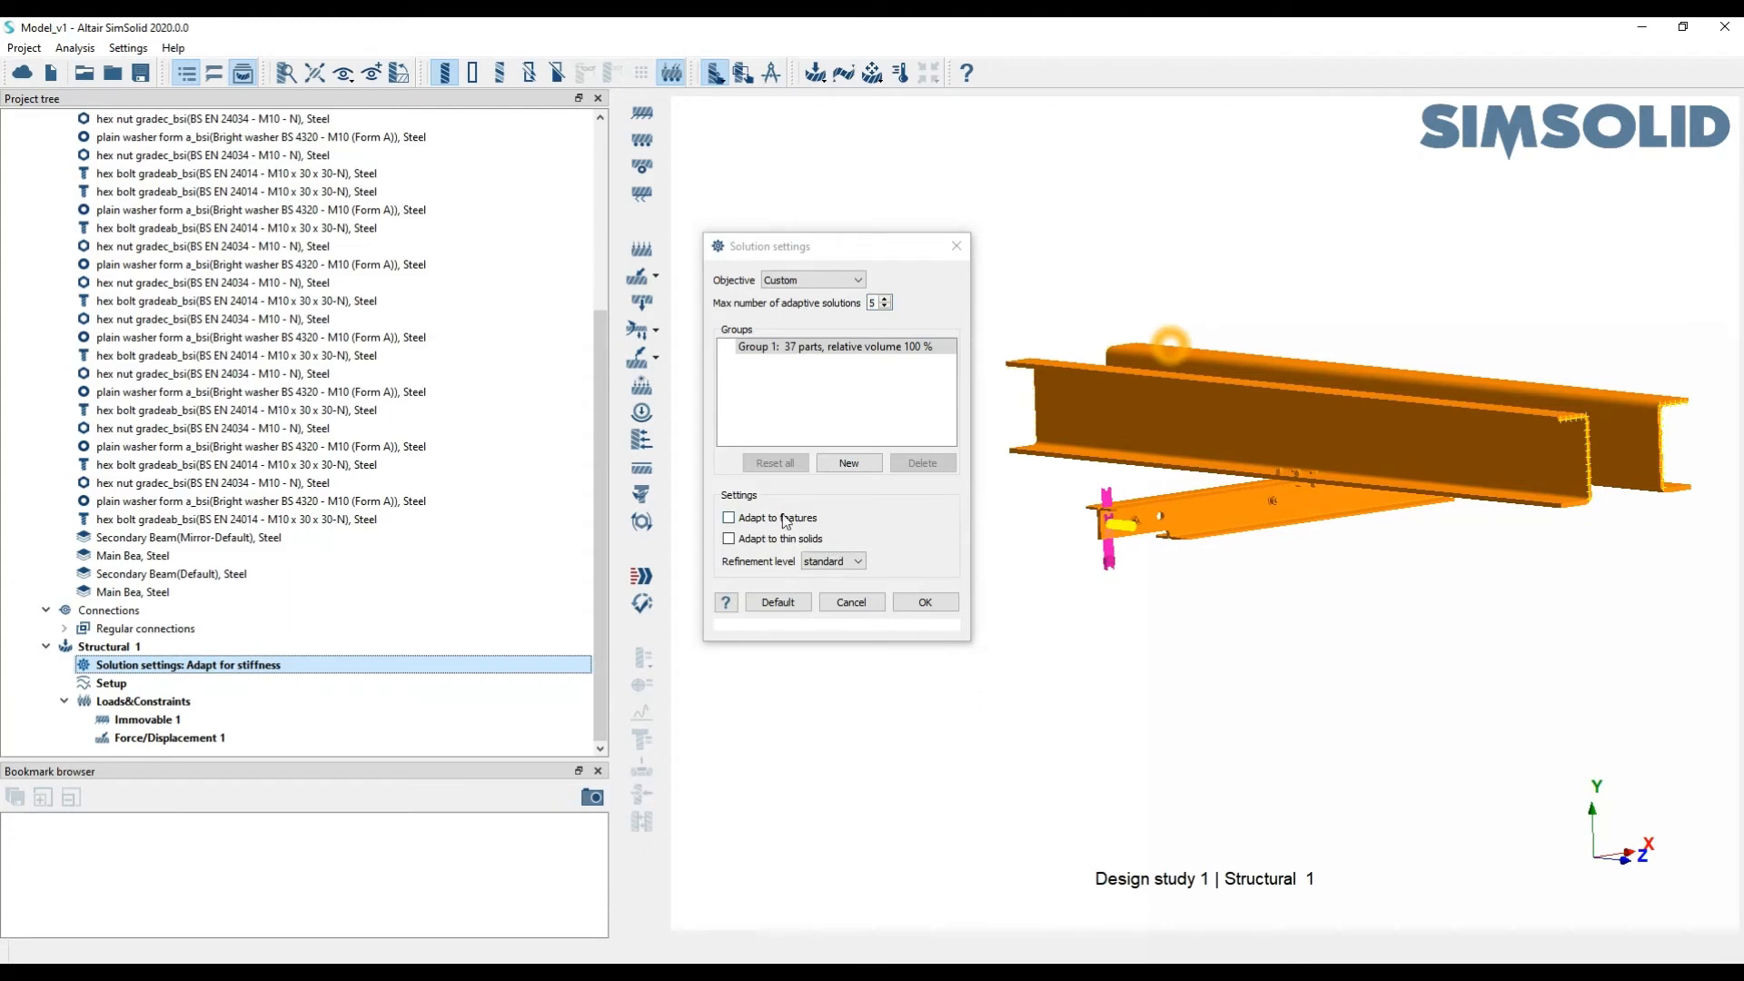
Set the solution objective of Structural 1 to Adapt for stress and apply the settings
left_click(840, 280)
left_click(822, 307)
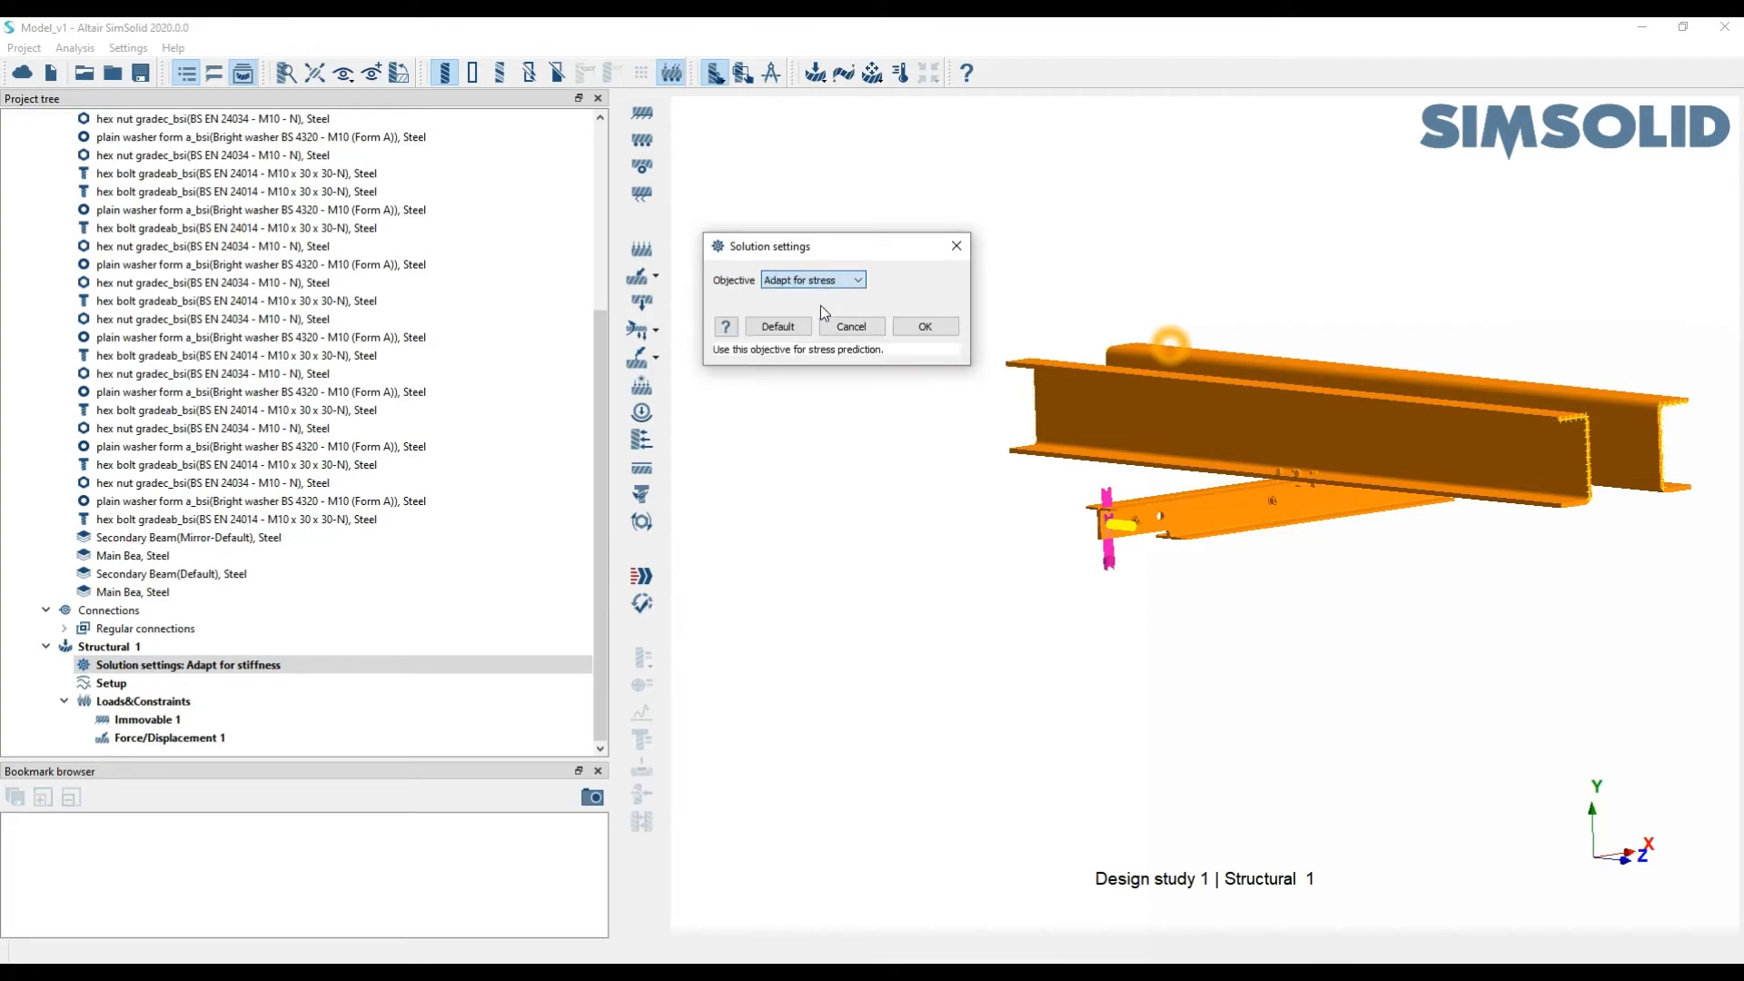
left_click(924, 327)
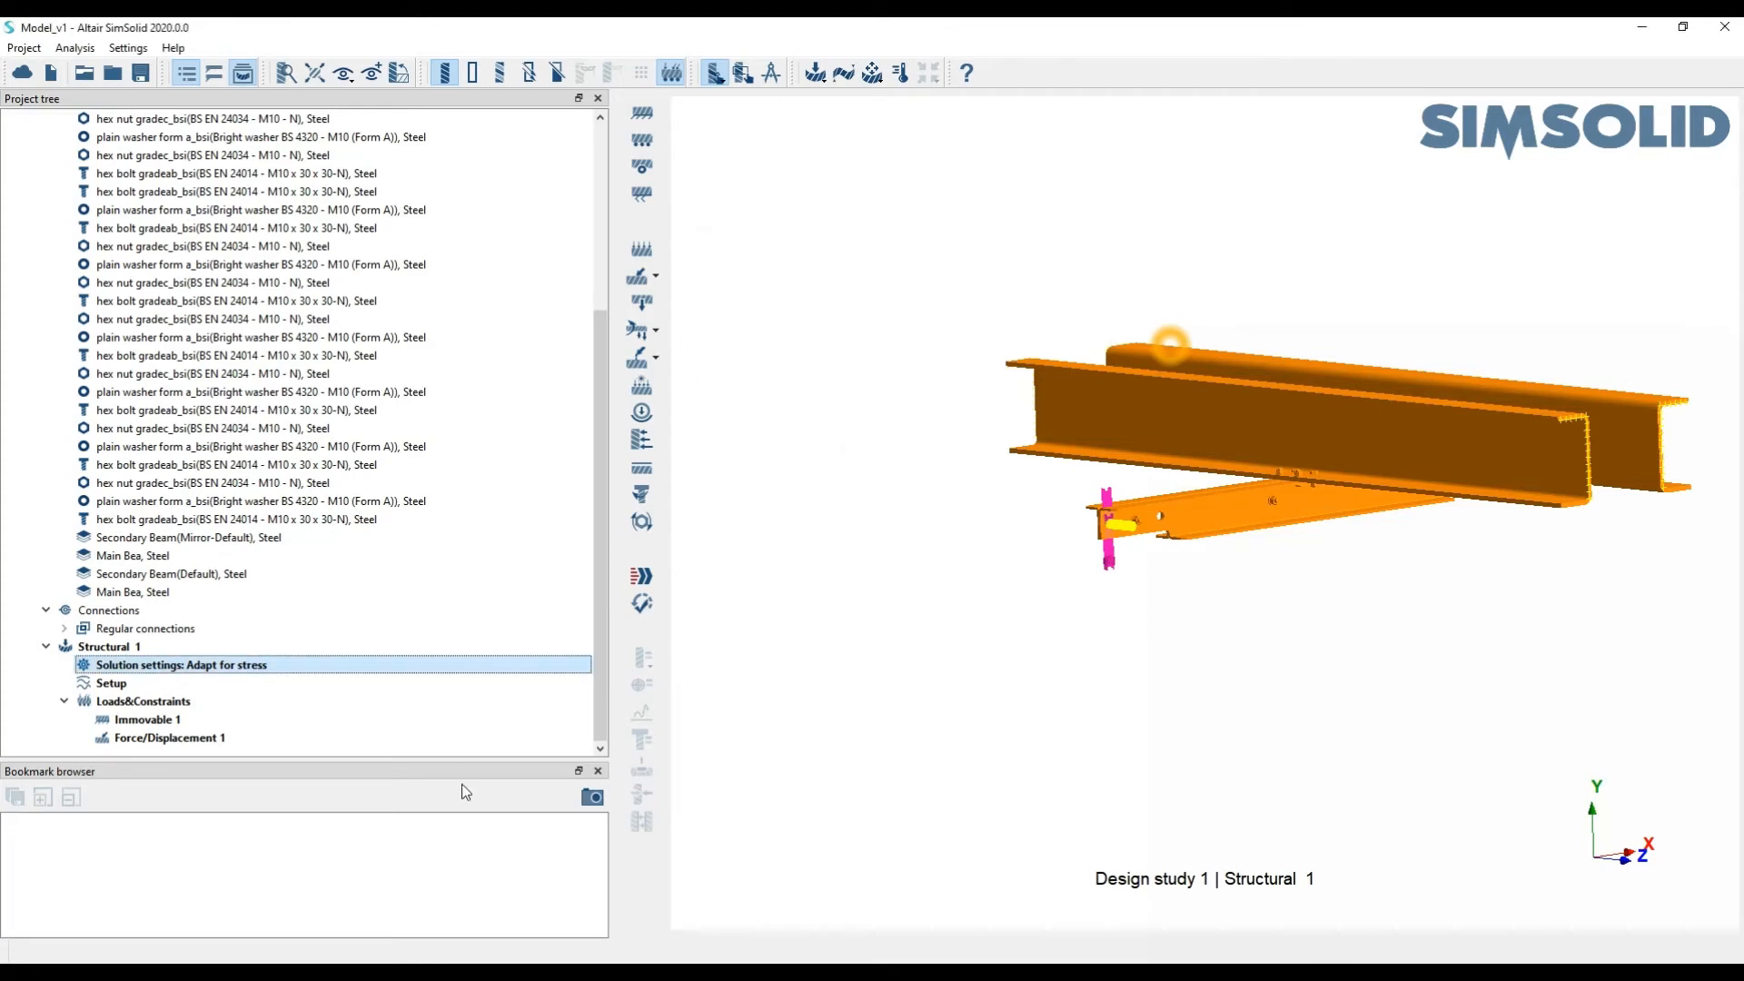
Review the separating contact, material non-linear and geometric non-linear options of Structural 1 without changing the analysis setup
left_click(155, 689)
double_click(155, 697)
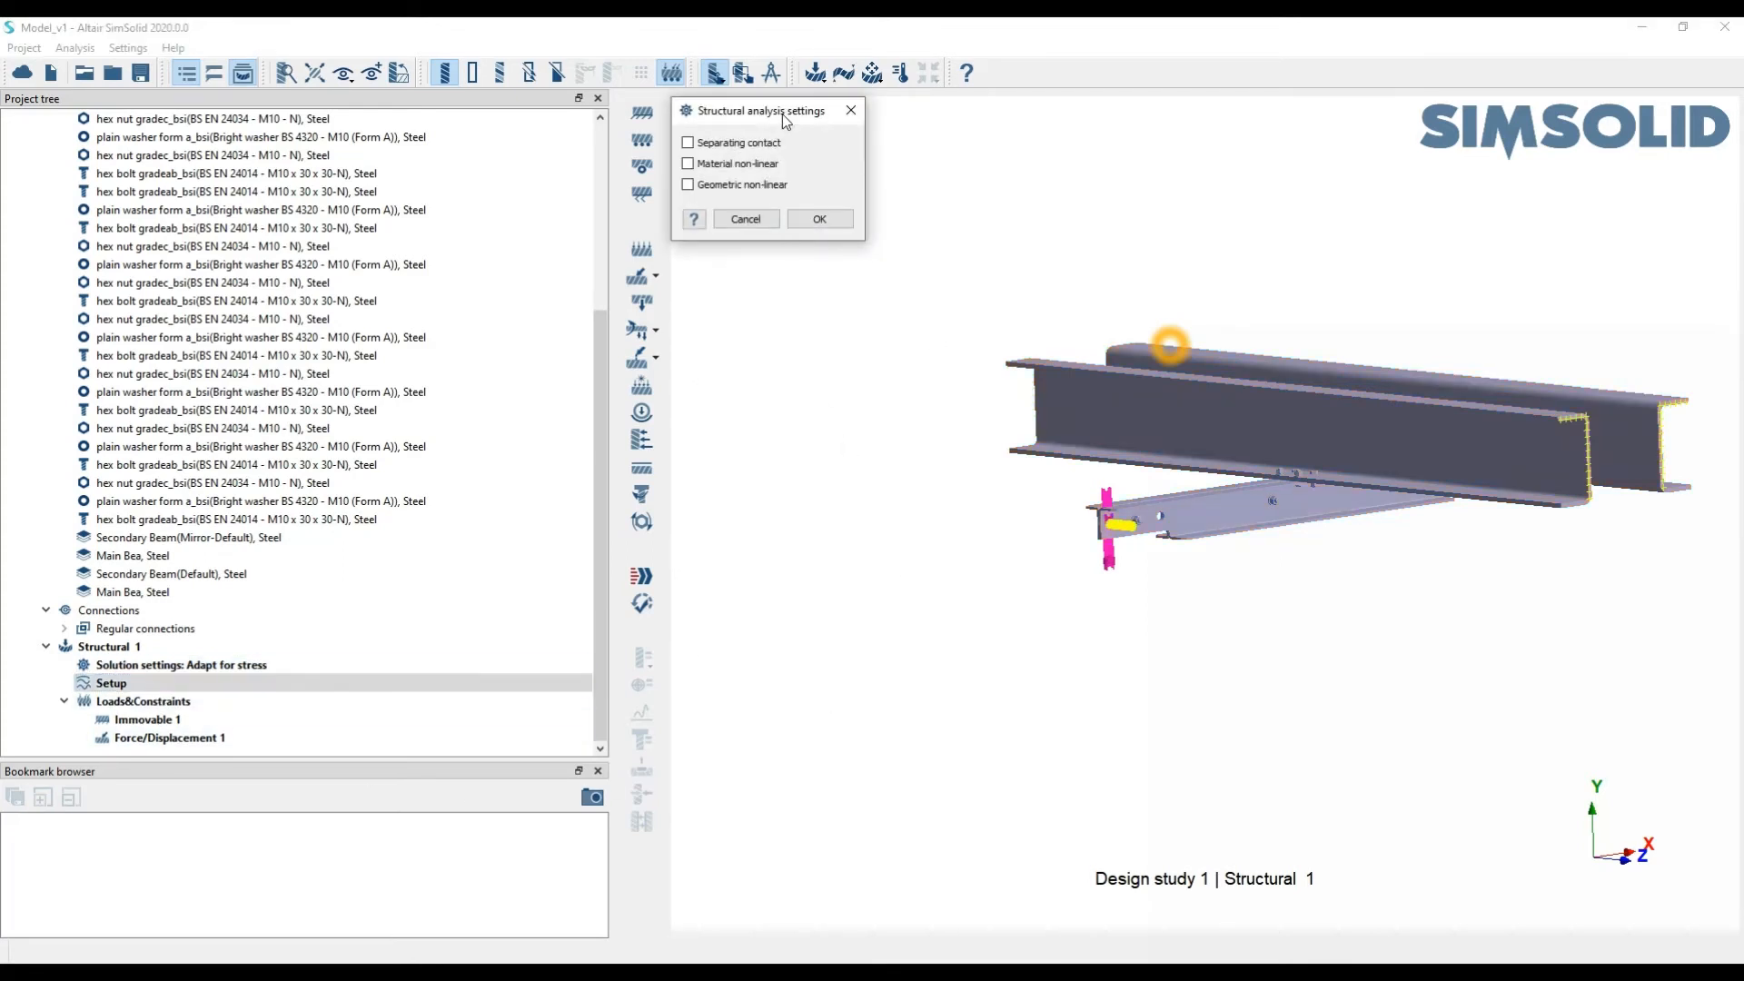
left_click_drag(783, 107, 884, 360)
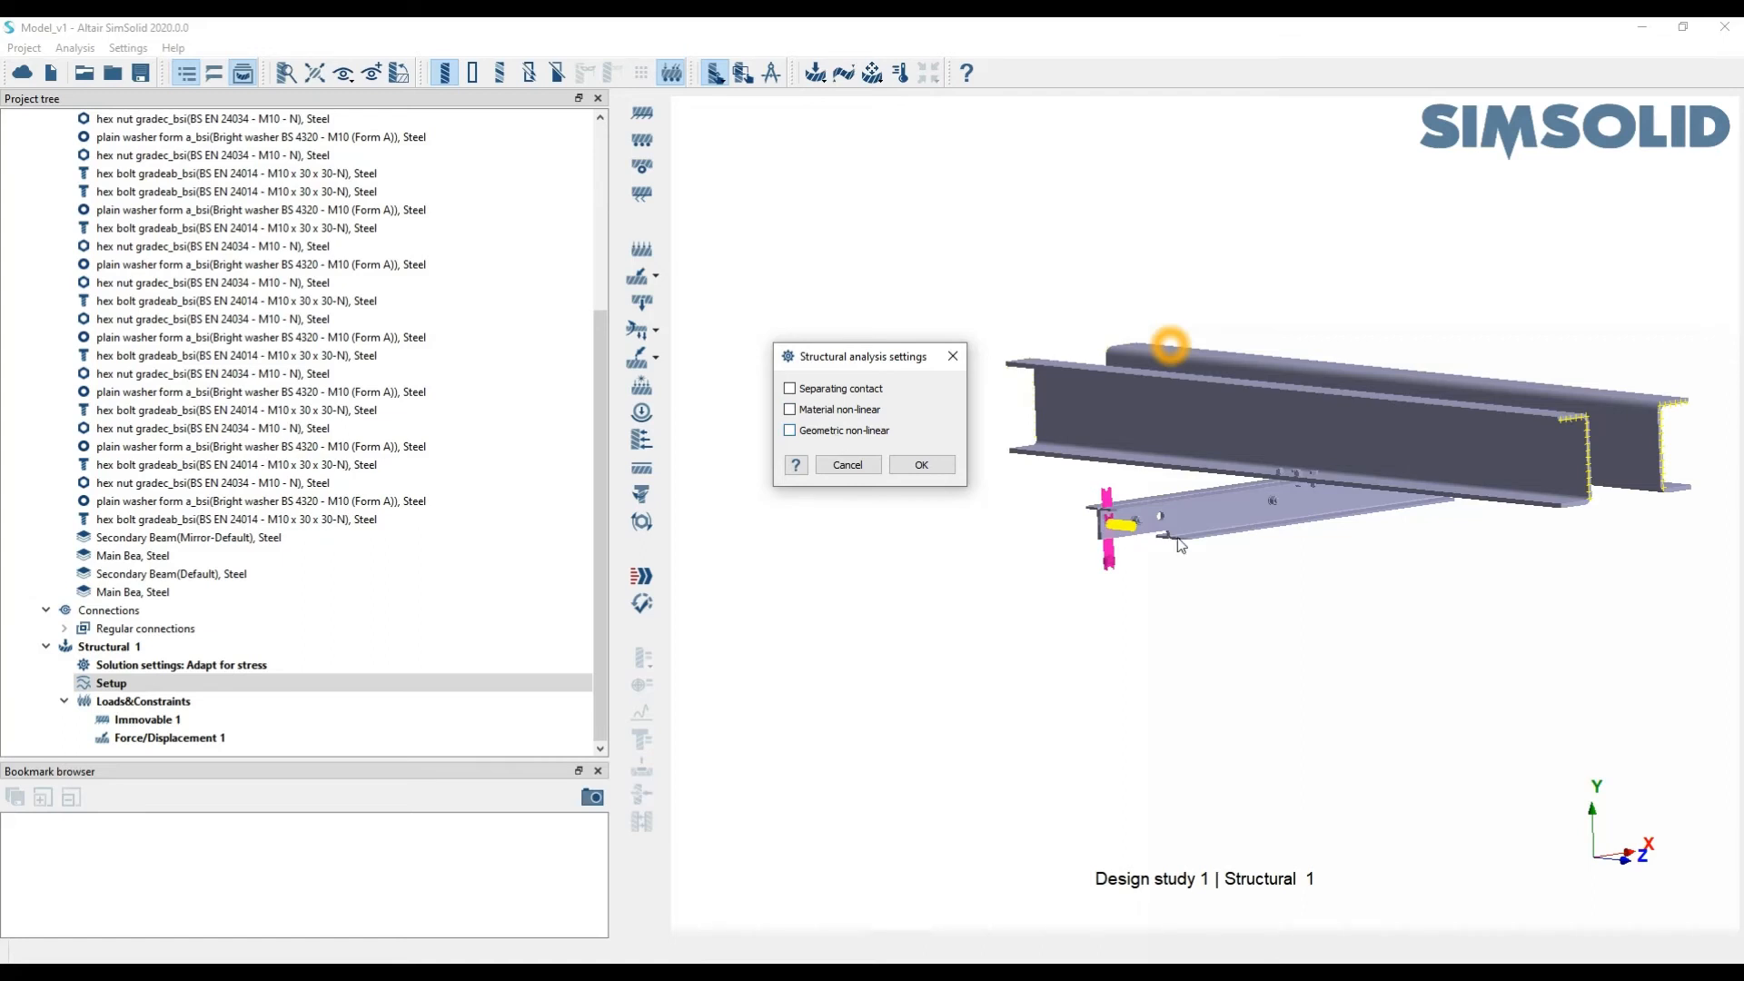
left_click(847, 464)
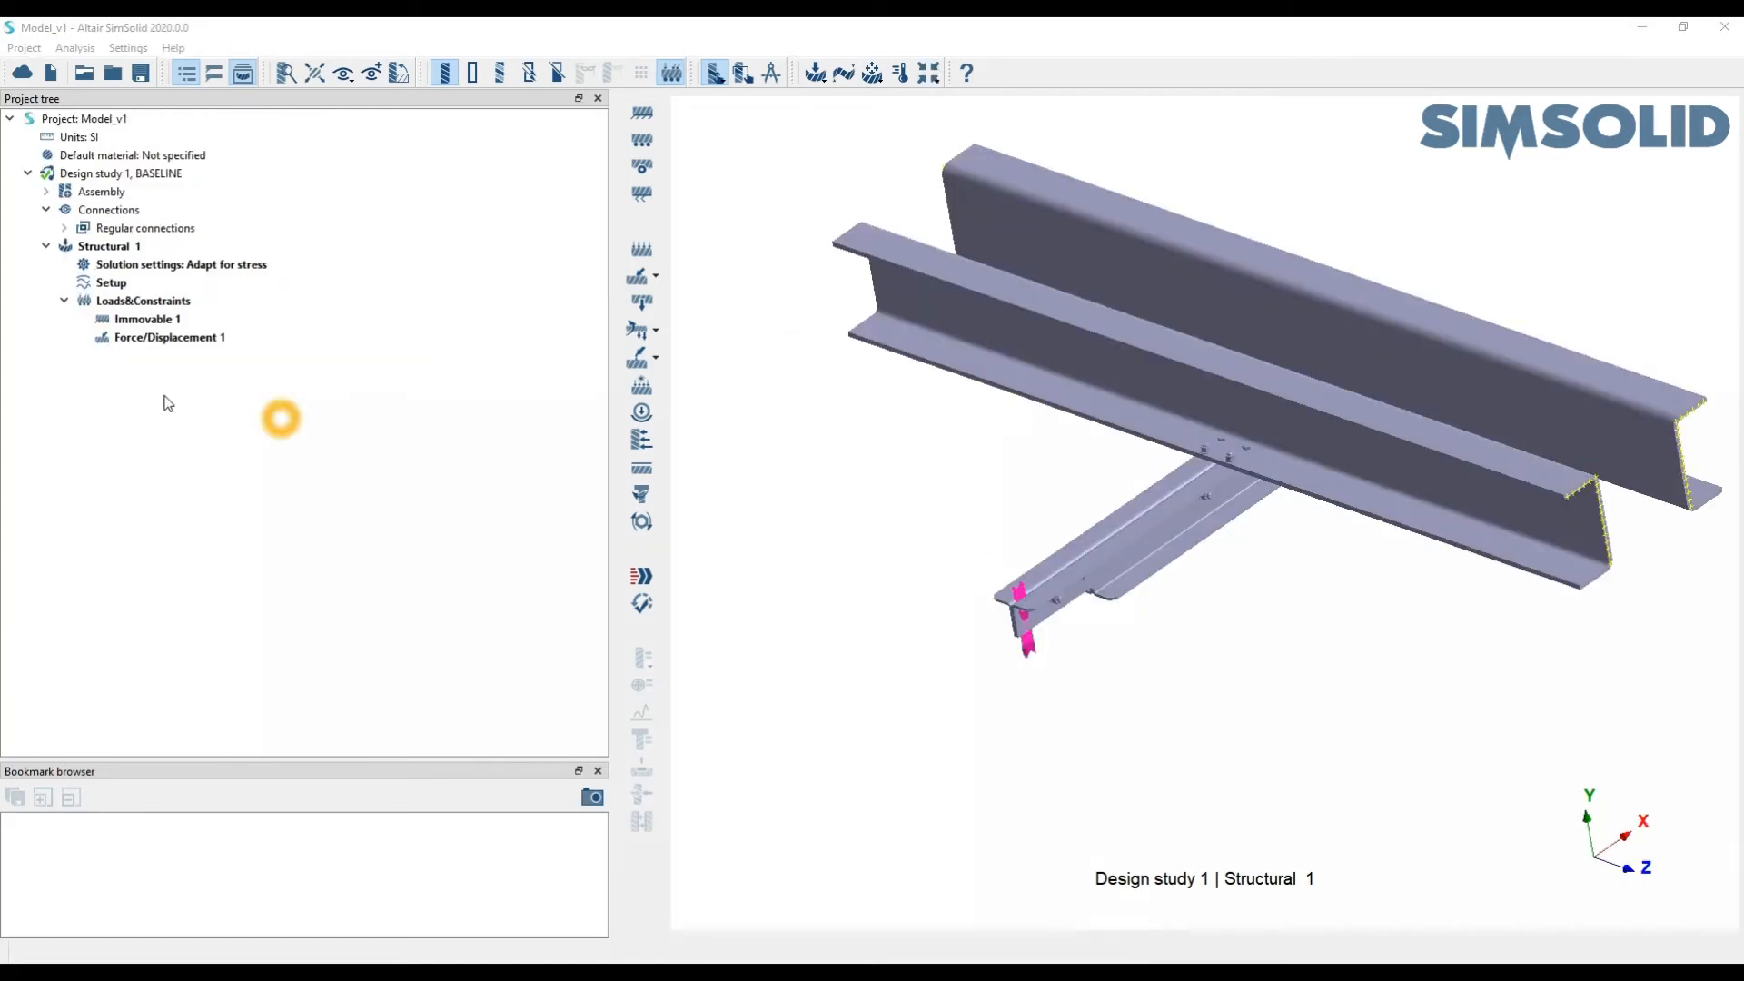
Run the solution of Structural 1 from the project tree
left_click(67, 304)
left_click(118, 300)
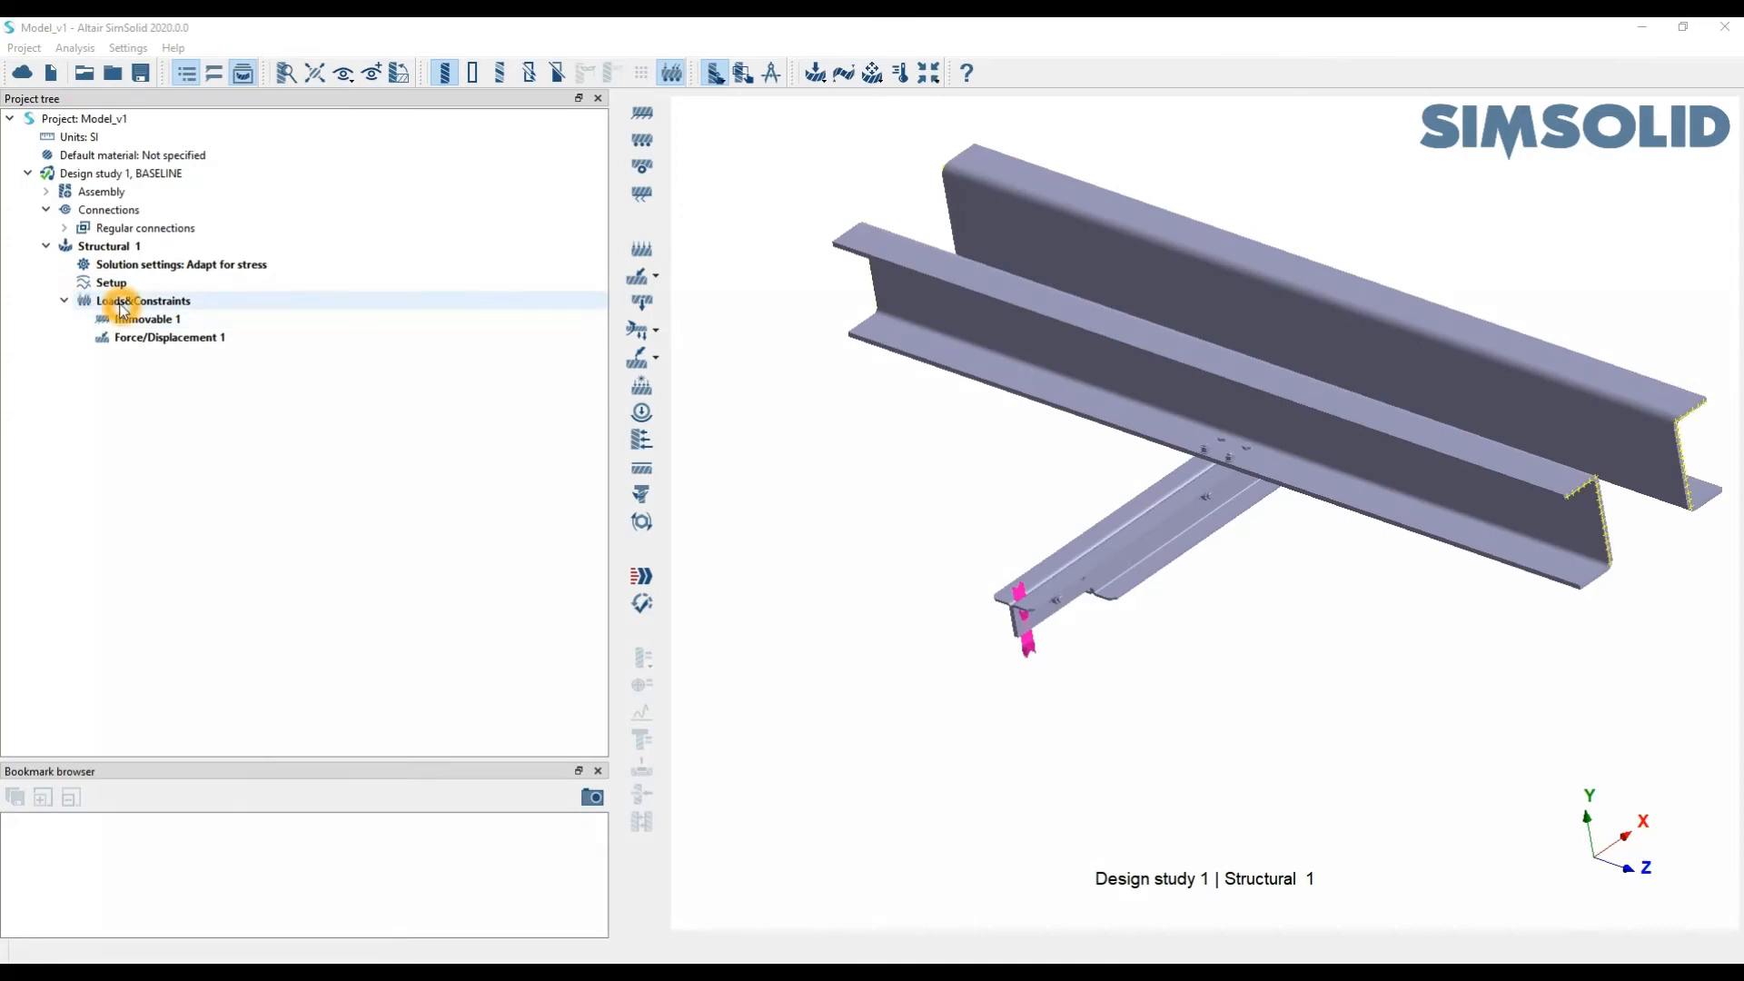
left_click(117, 247)
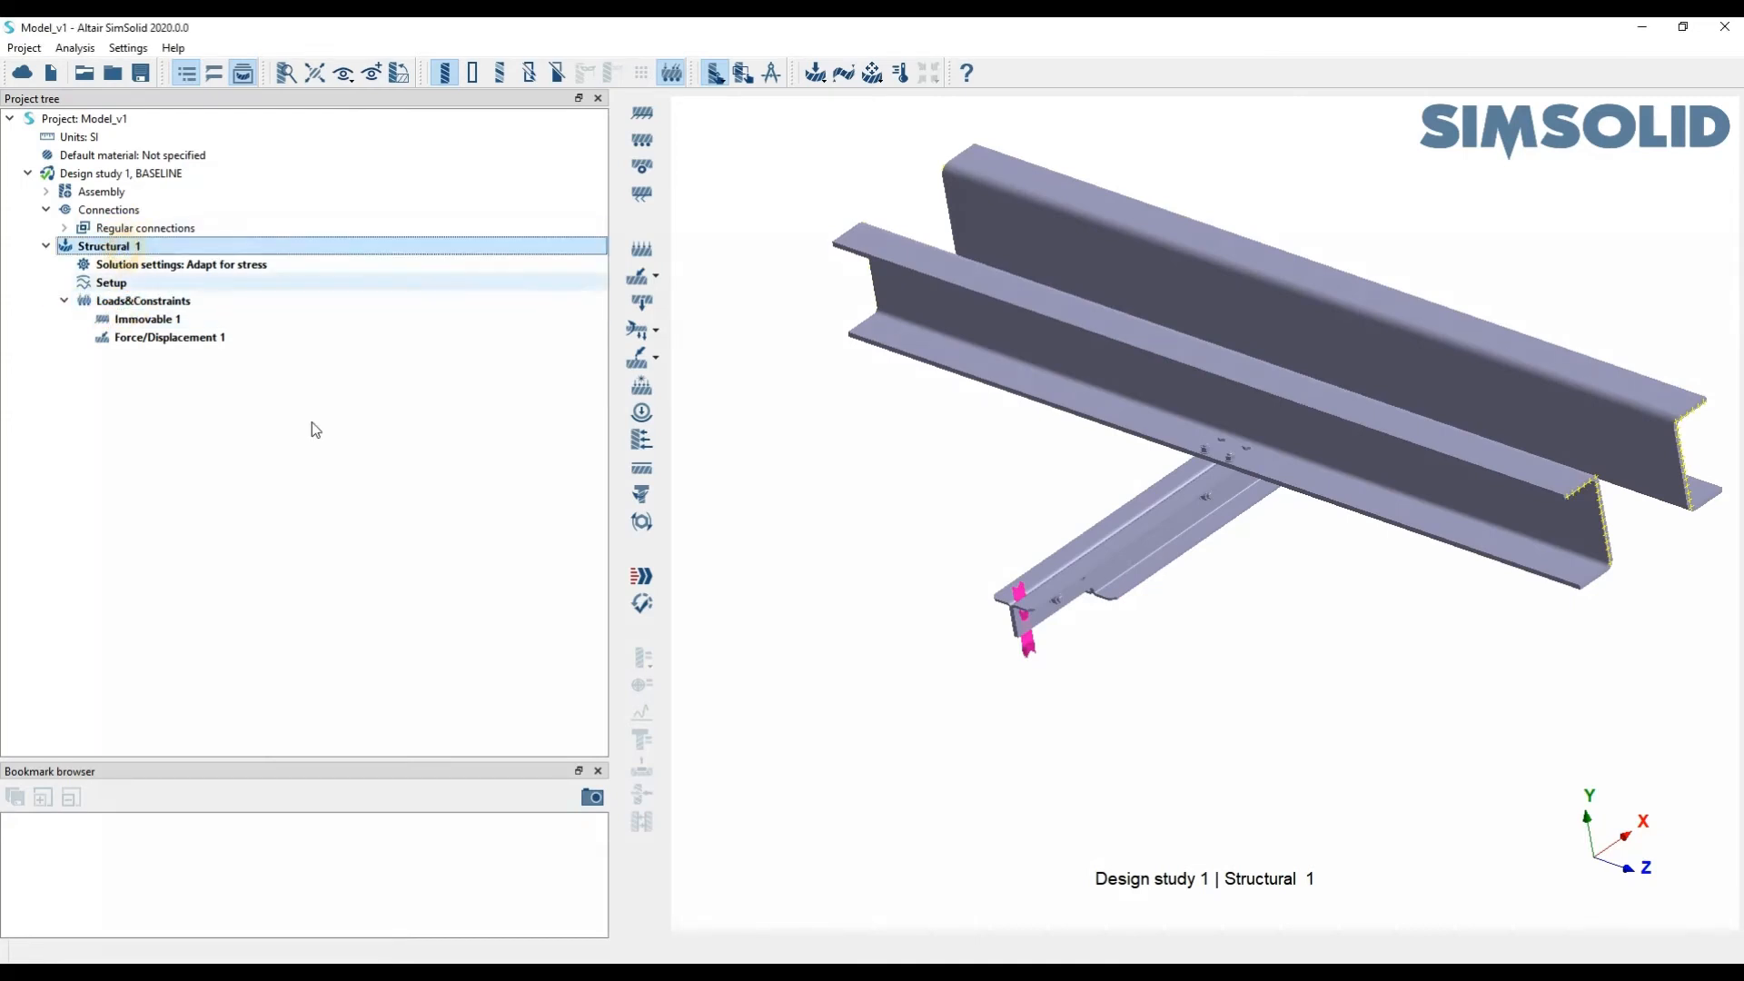
left_click(644, 578)
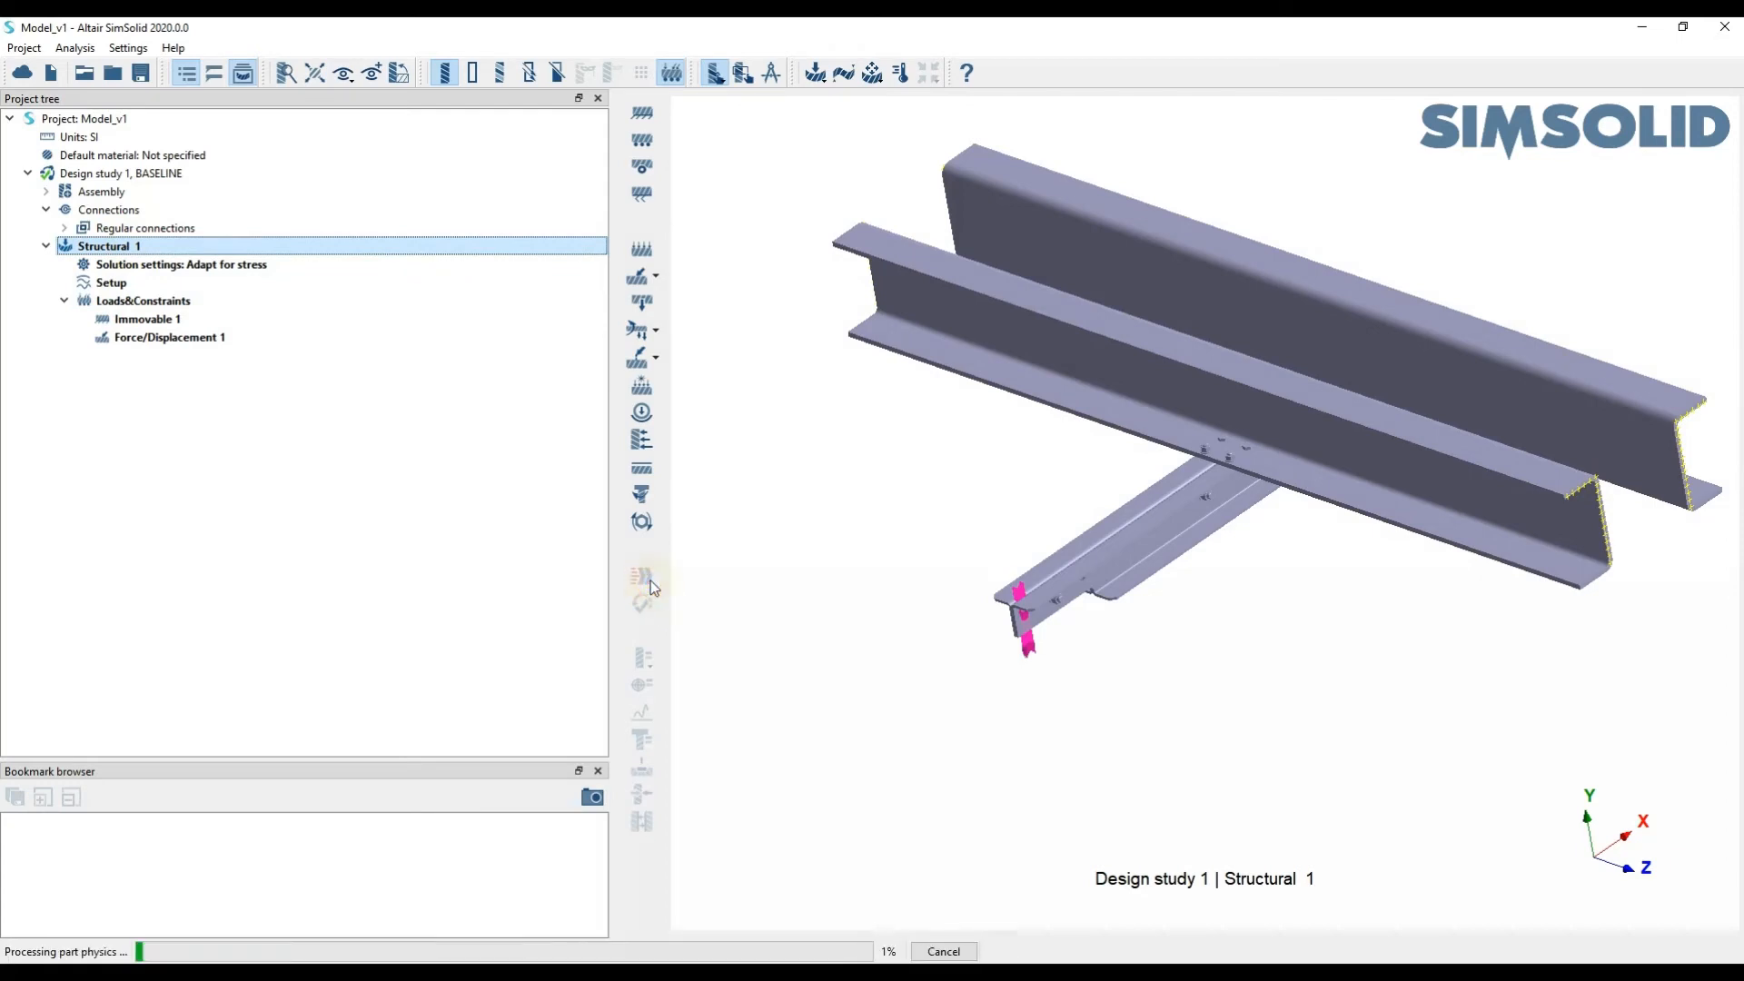
left_click(569, 647)
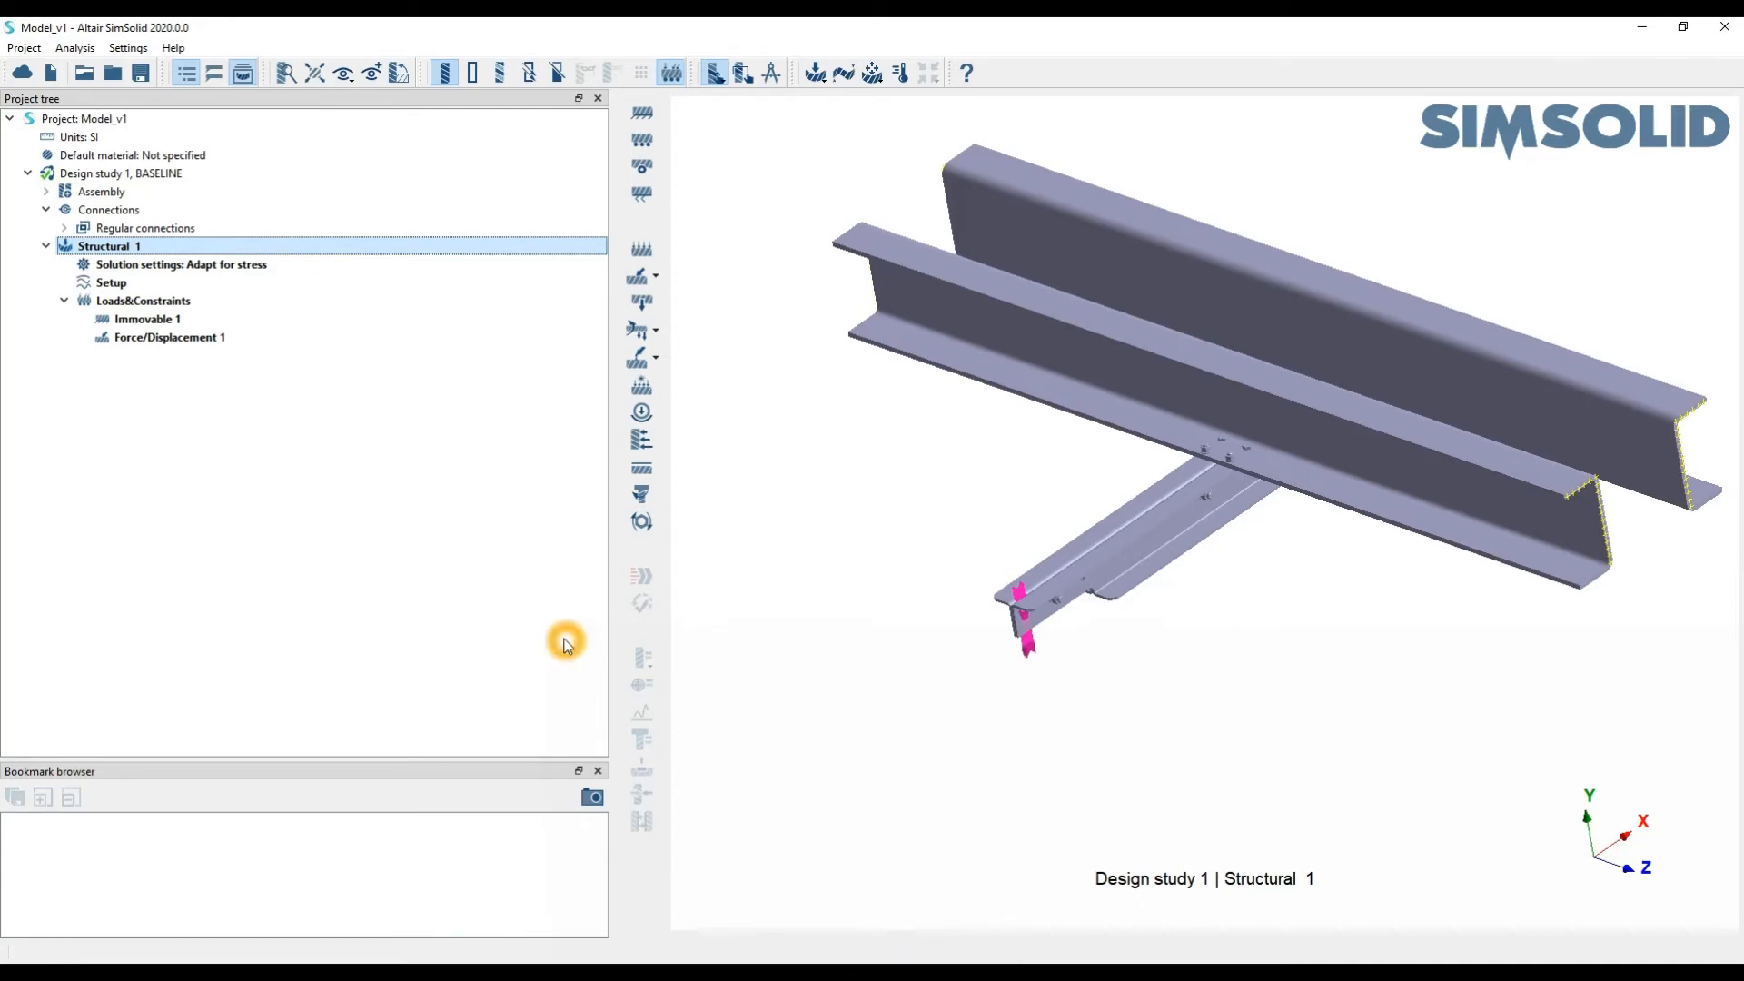
left_click(569, 645)
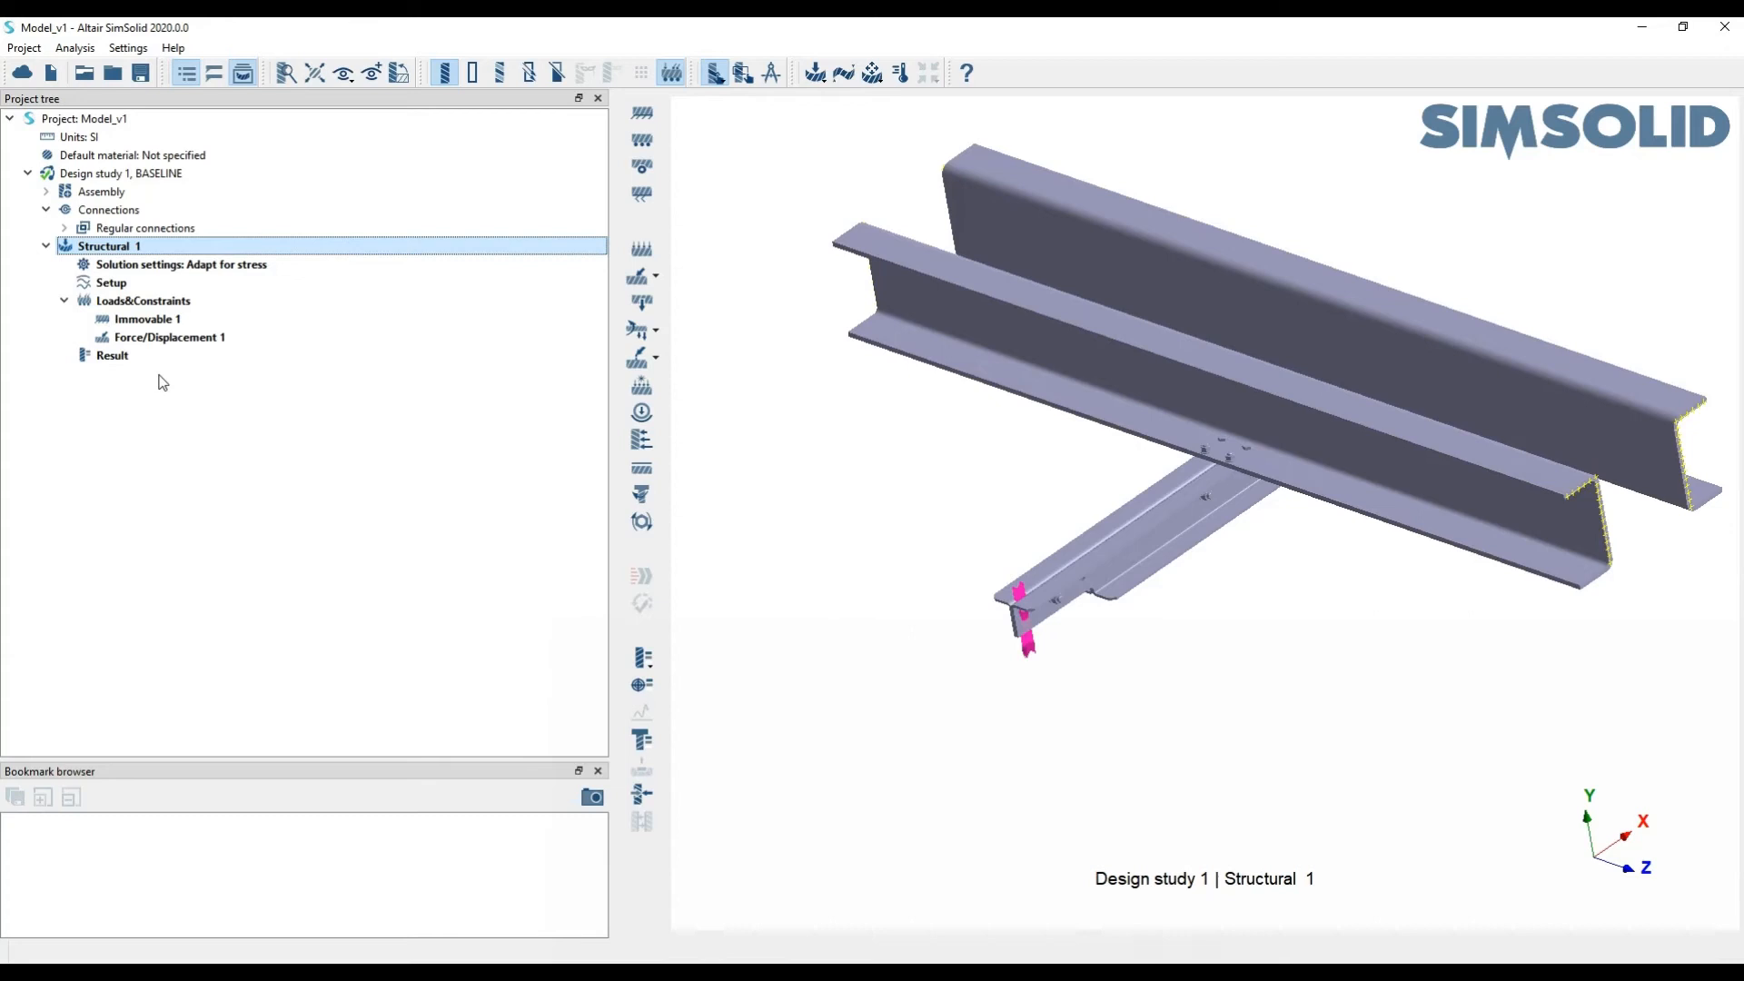
Plot the Von Mises Stress result of Structural 1 on the beam assembly
left_click(112, 355)
left_click(644, 657)
left_click(770, 685)
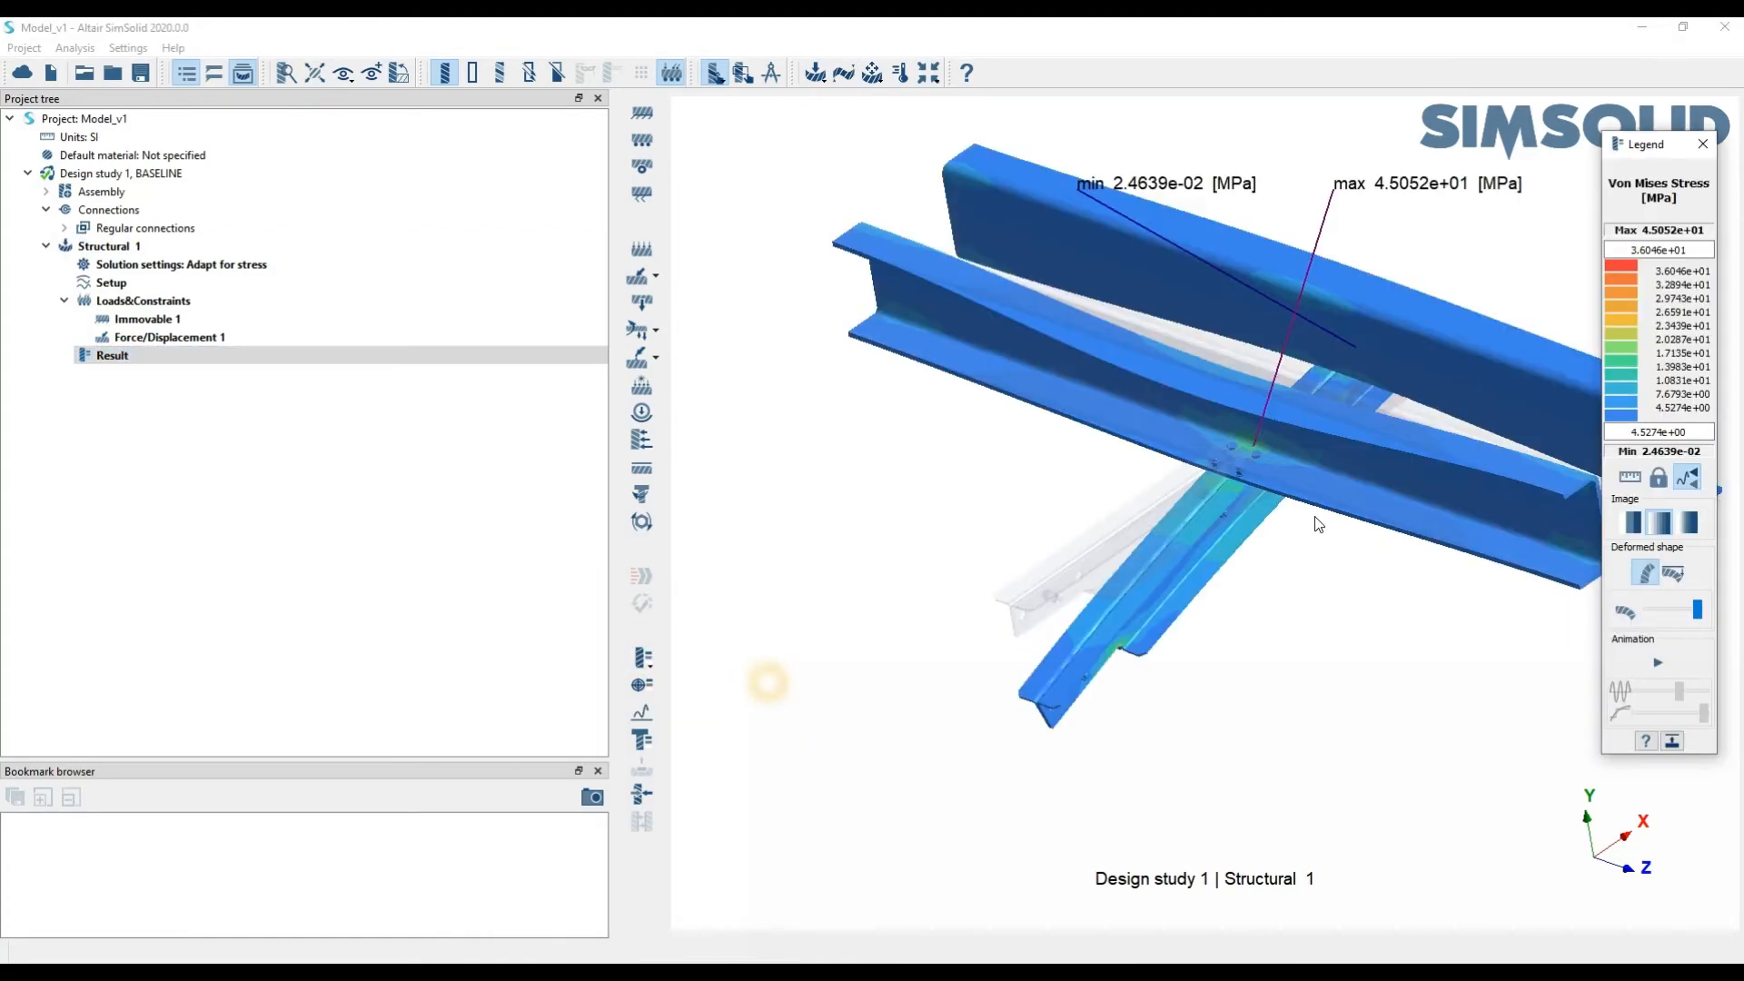
Refresh the max and min stress labels, placing max below the beams and min above the rear main beam
left_click_drag(1371, 482, 1319, 428)
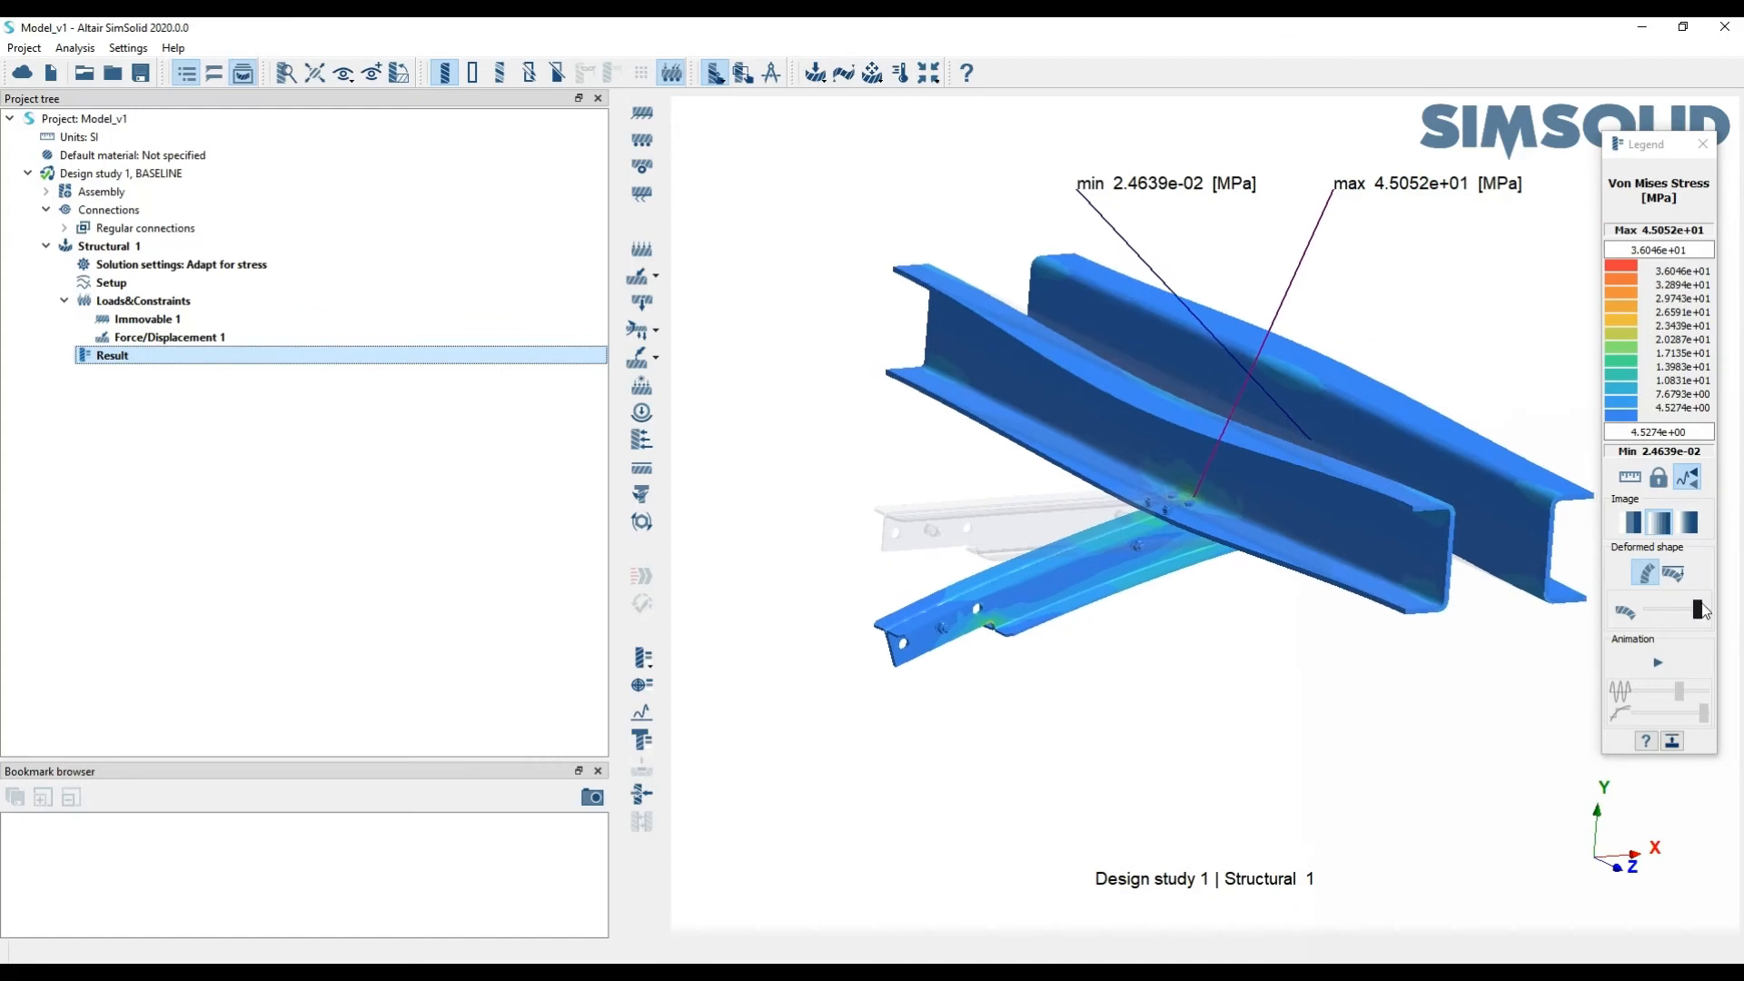
left_click(1688, 478)
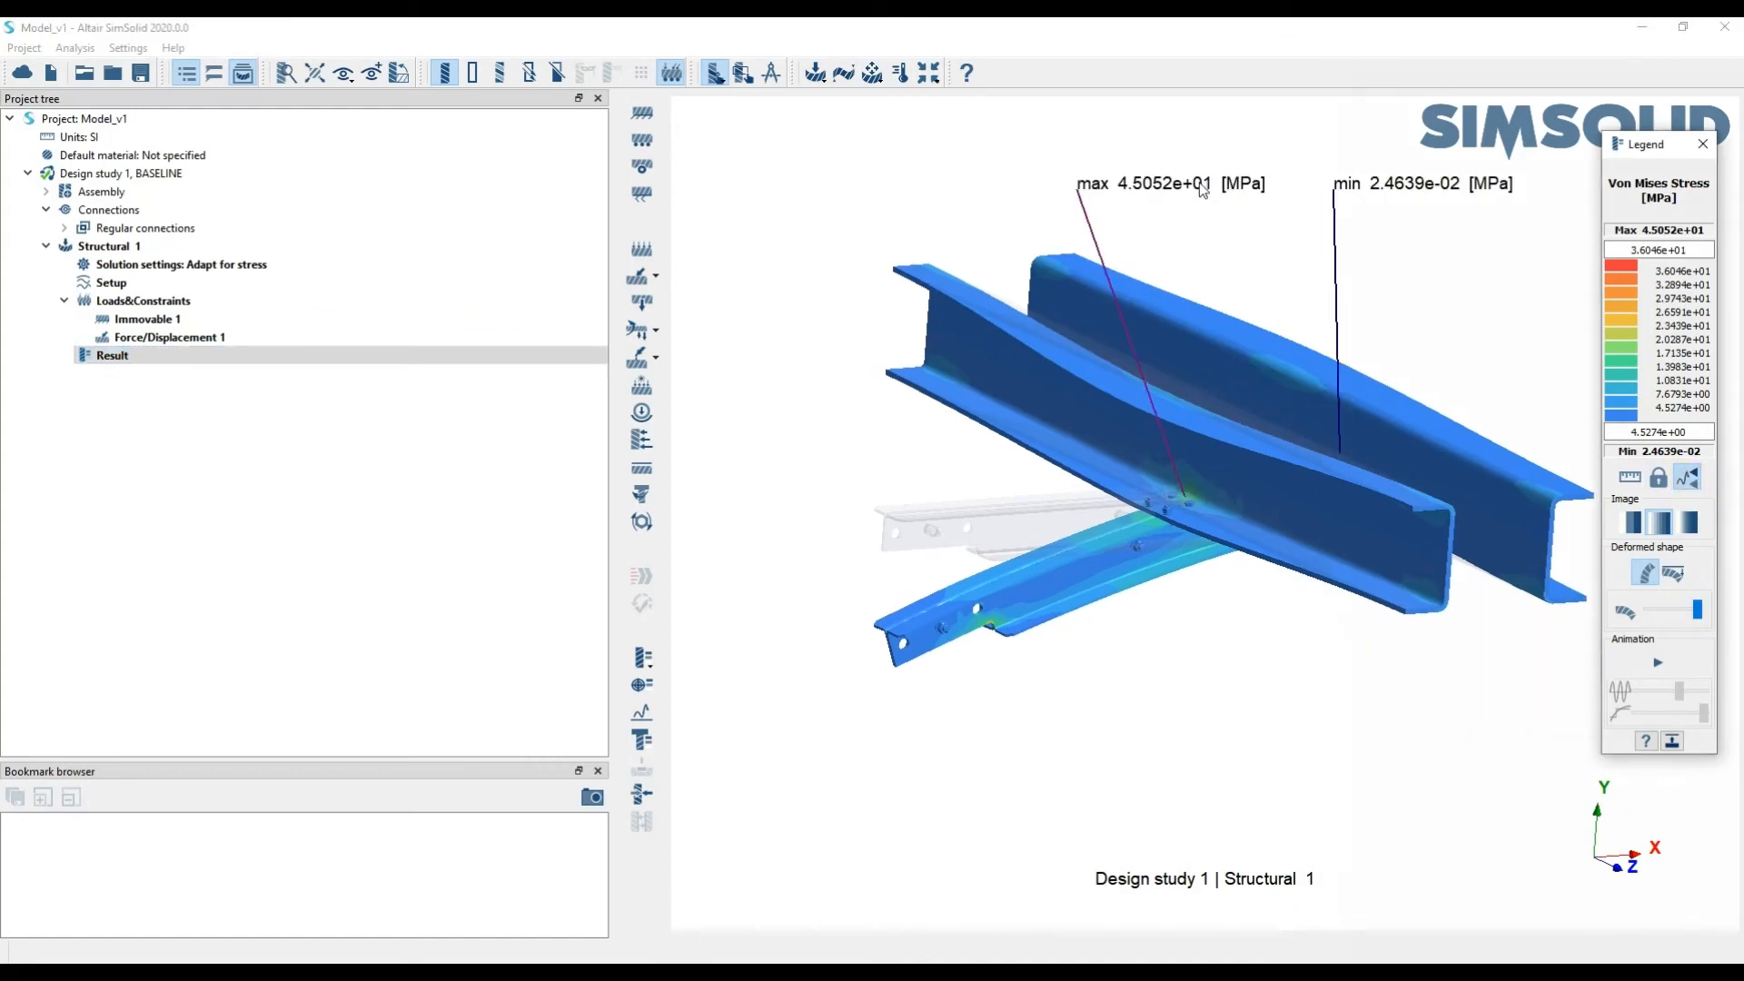
left_click_drag(1196, 181, 1153, 740)
left_click_drag(1385, 193, 1435, 209)
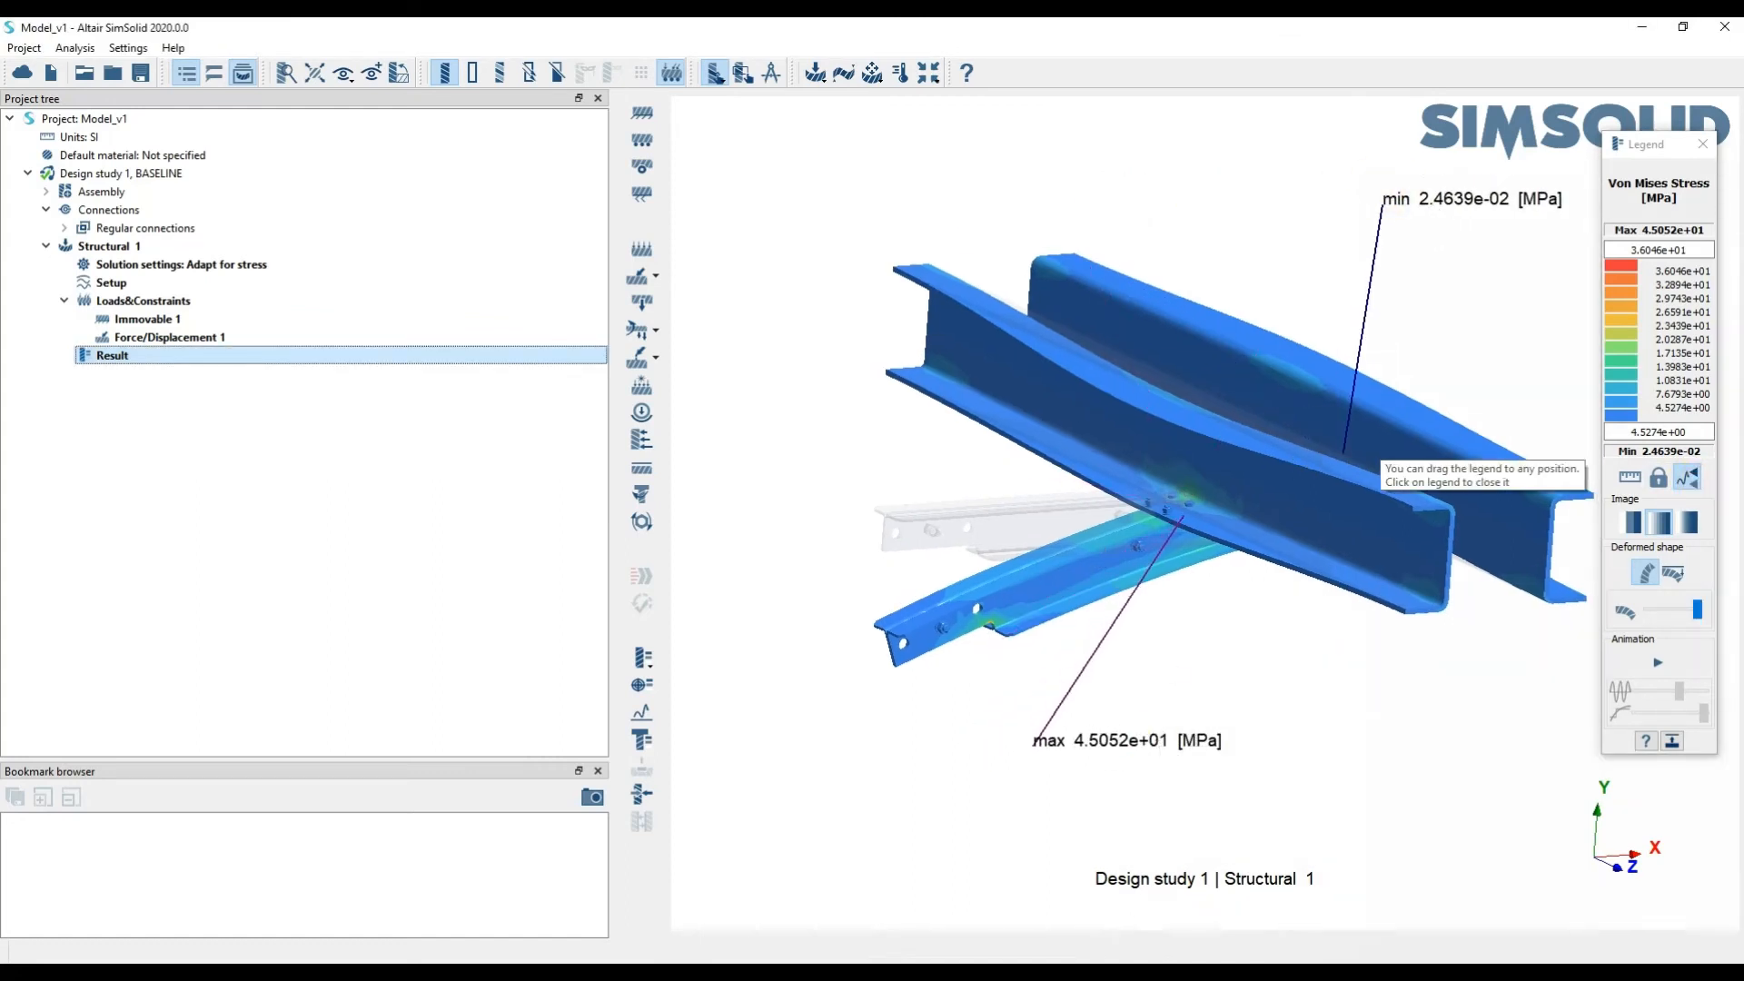
Animate the deformed shape of the Von Mises stress result and inspect the beams as they bend
left_click_drag(1165, 572, 1339, 654)
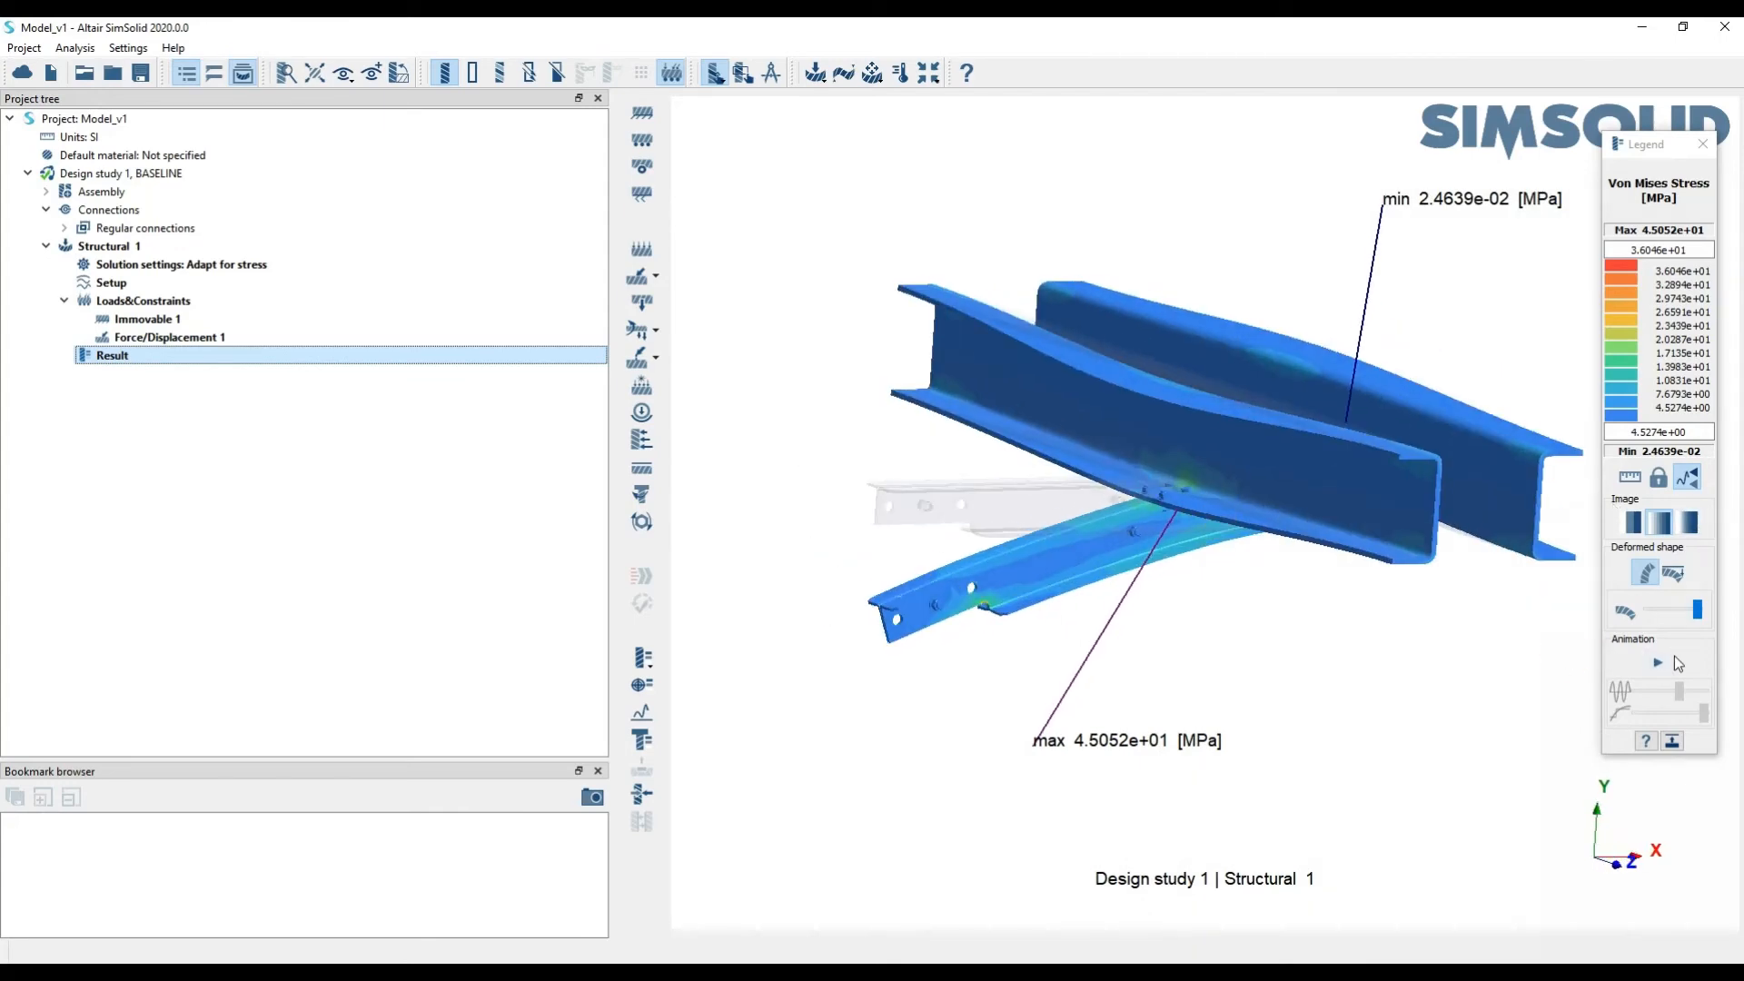
left_click(1658, 662)
left_click_drag(954, 548, 1345, 525)
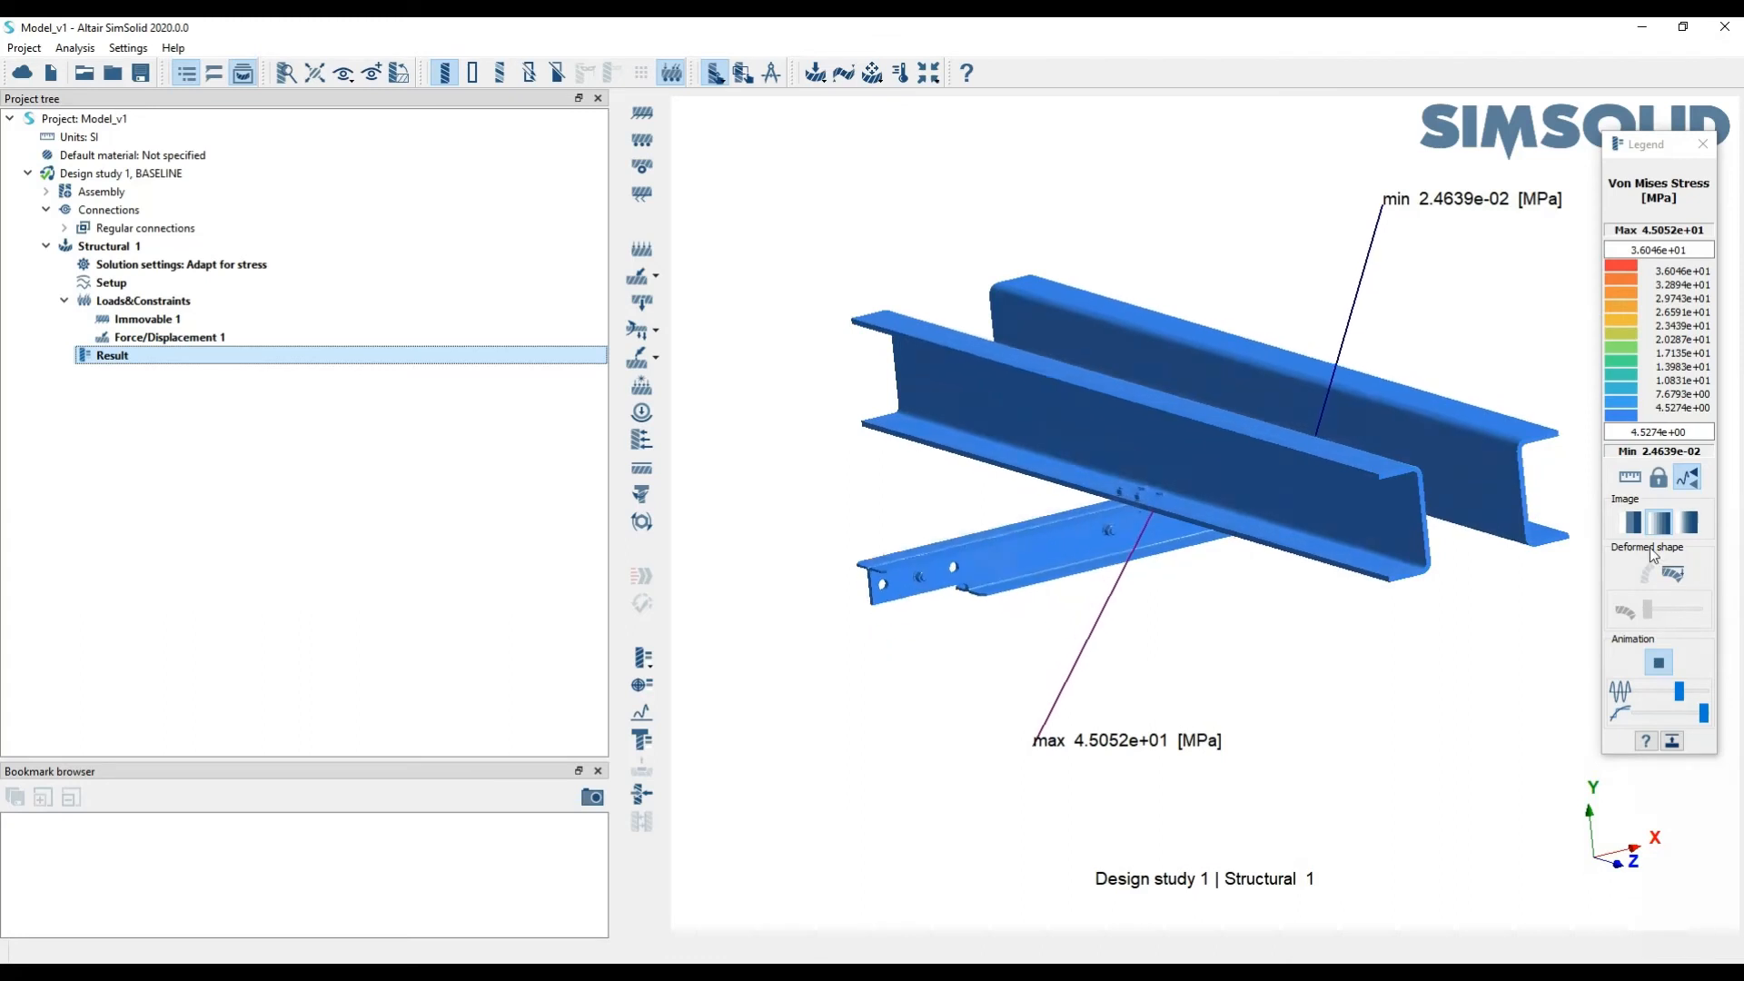
Try the coarse-banded, fine-banded and smooth contour styles on the running animation, and slightly increase the animation speed
left_click(1646, 572)
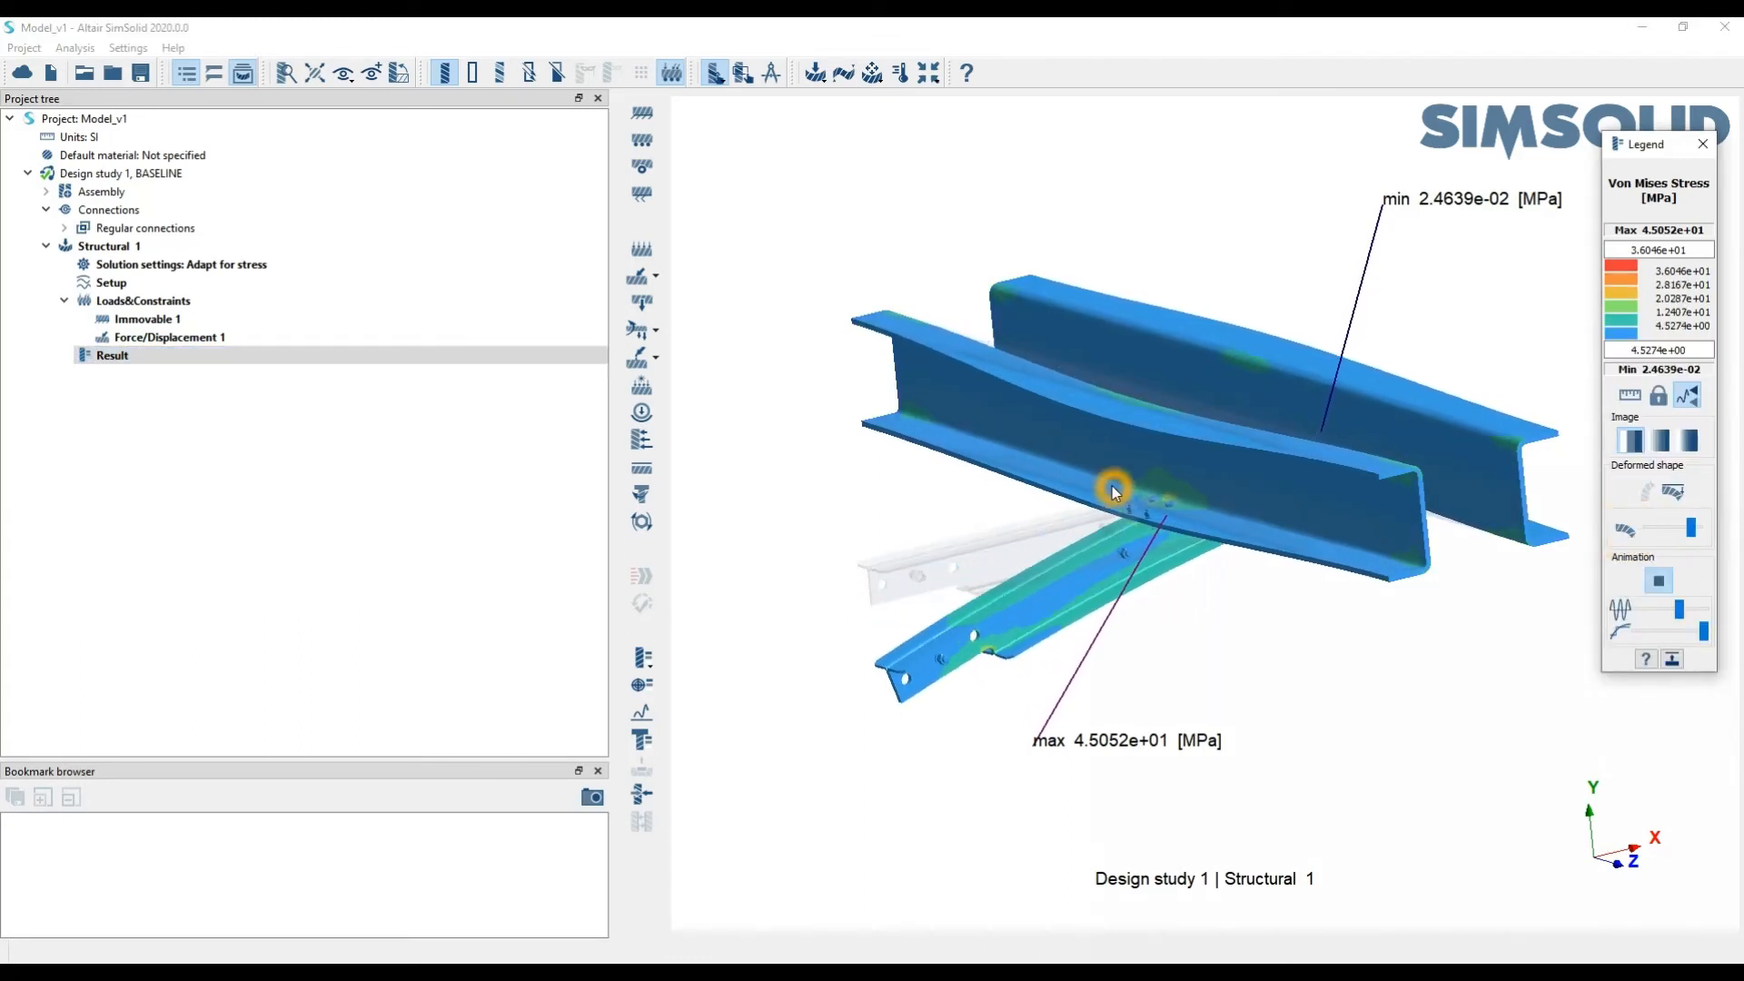
left_click(1662, 447)
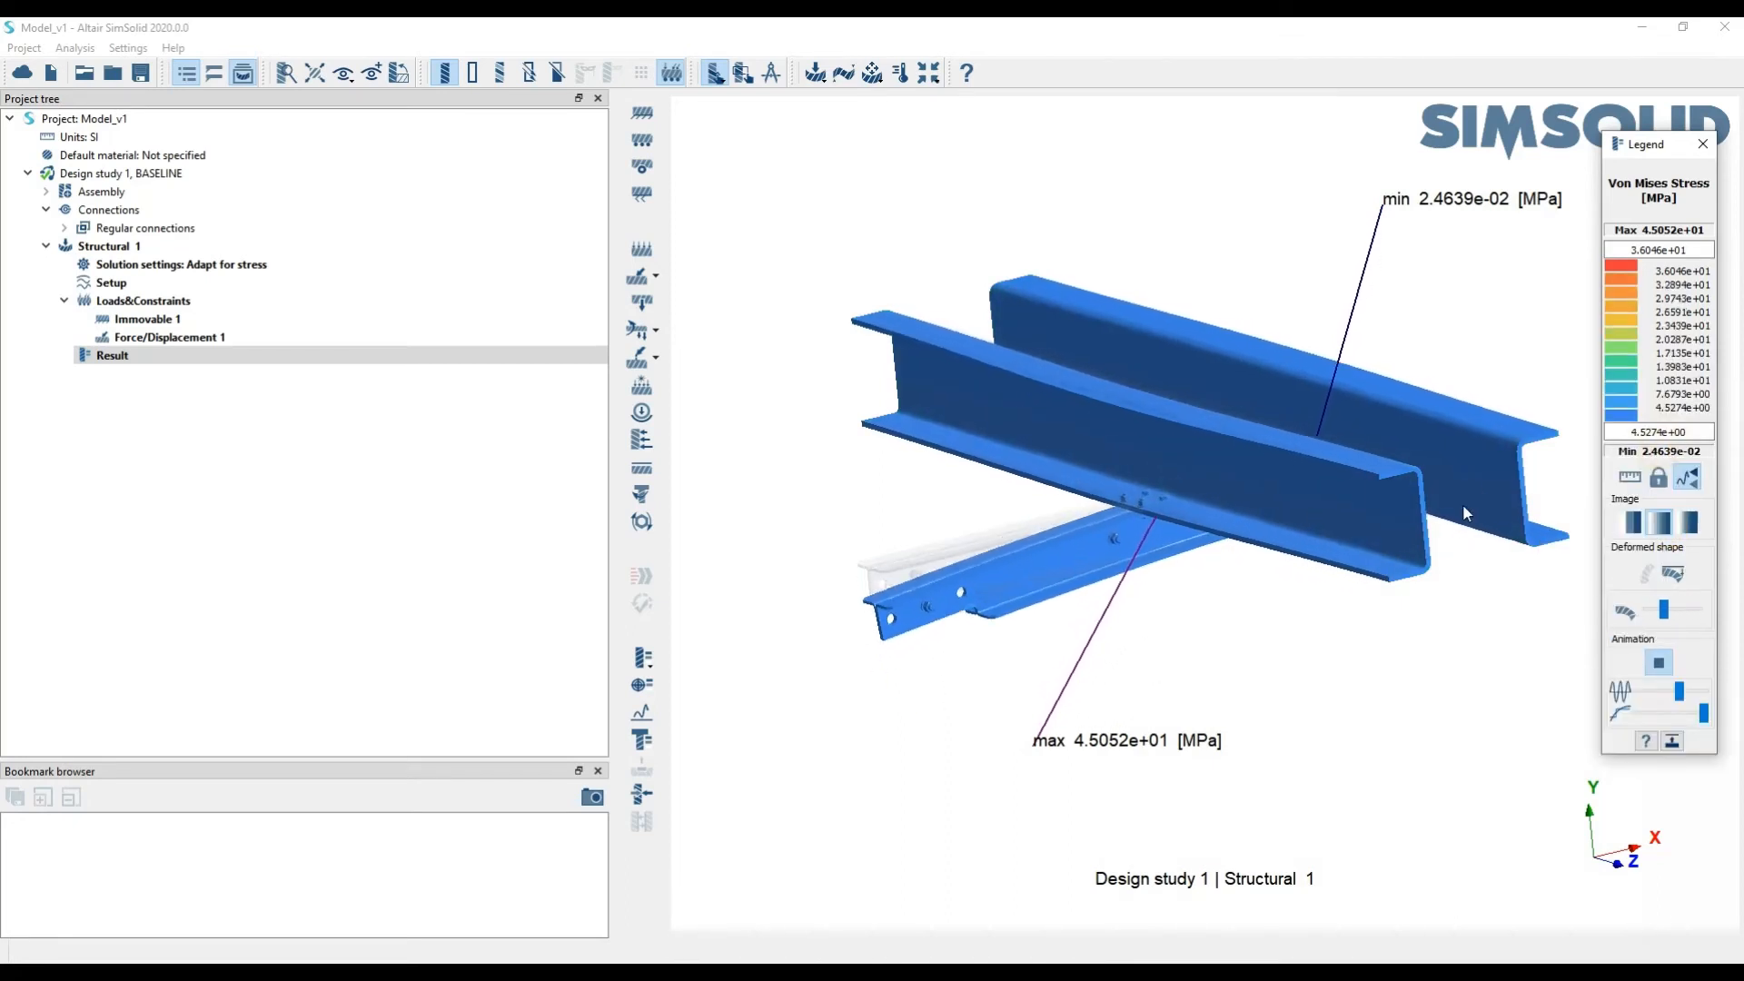
left_click(1689, 523)
left_click(1119, 543)
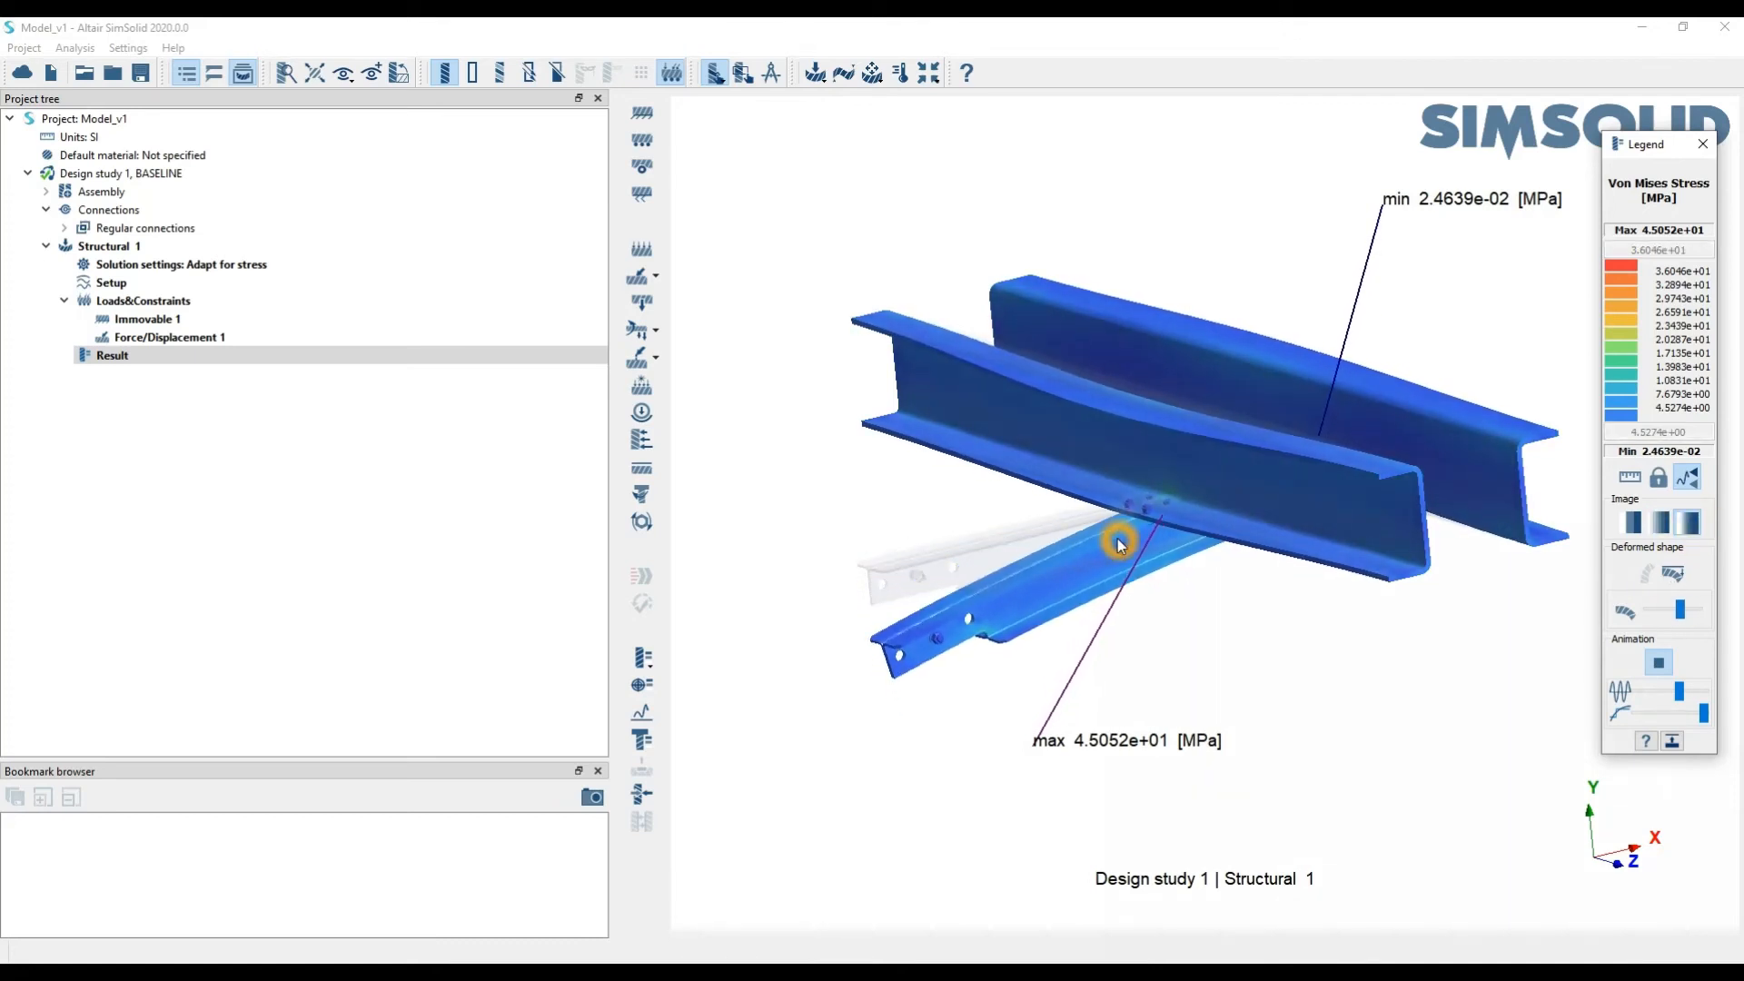
mouse_move(1678, 692)
left_mouse_down()
mouse_move(1701, 712)
mouse_move(1641, 714)
mouse_move(1706, 715)
mouse_move(1685, 688)
left_mouse_up()
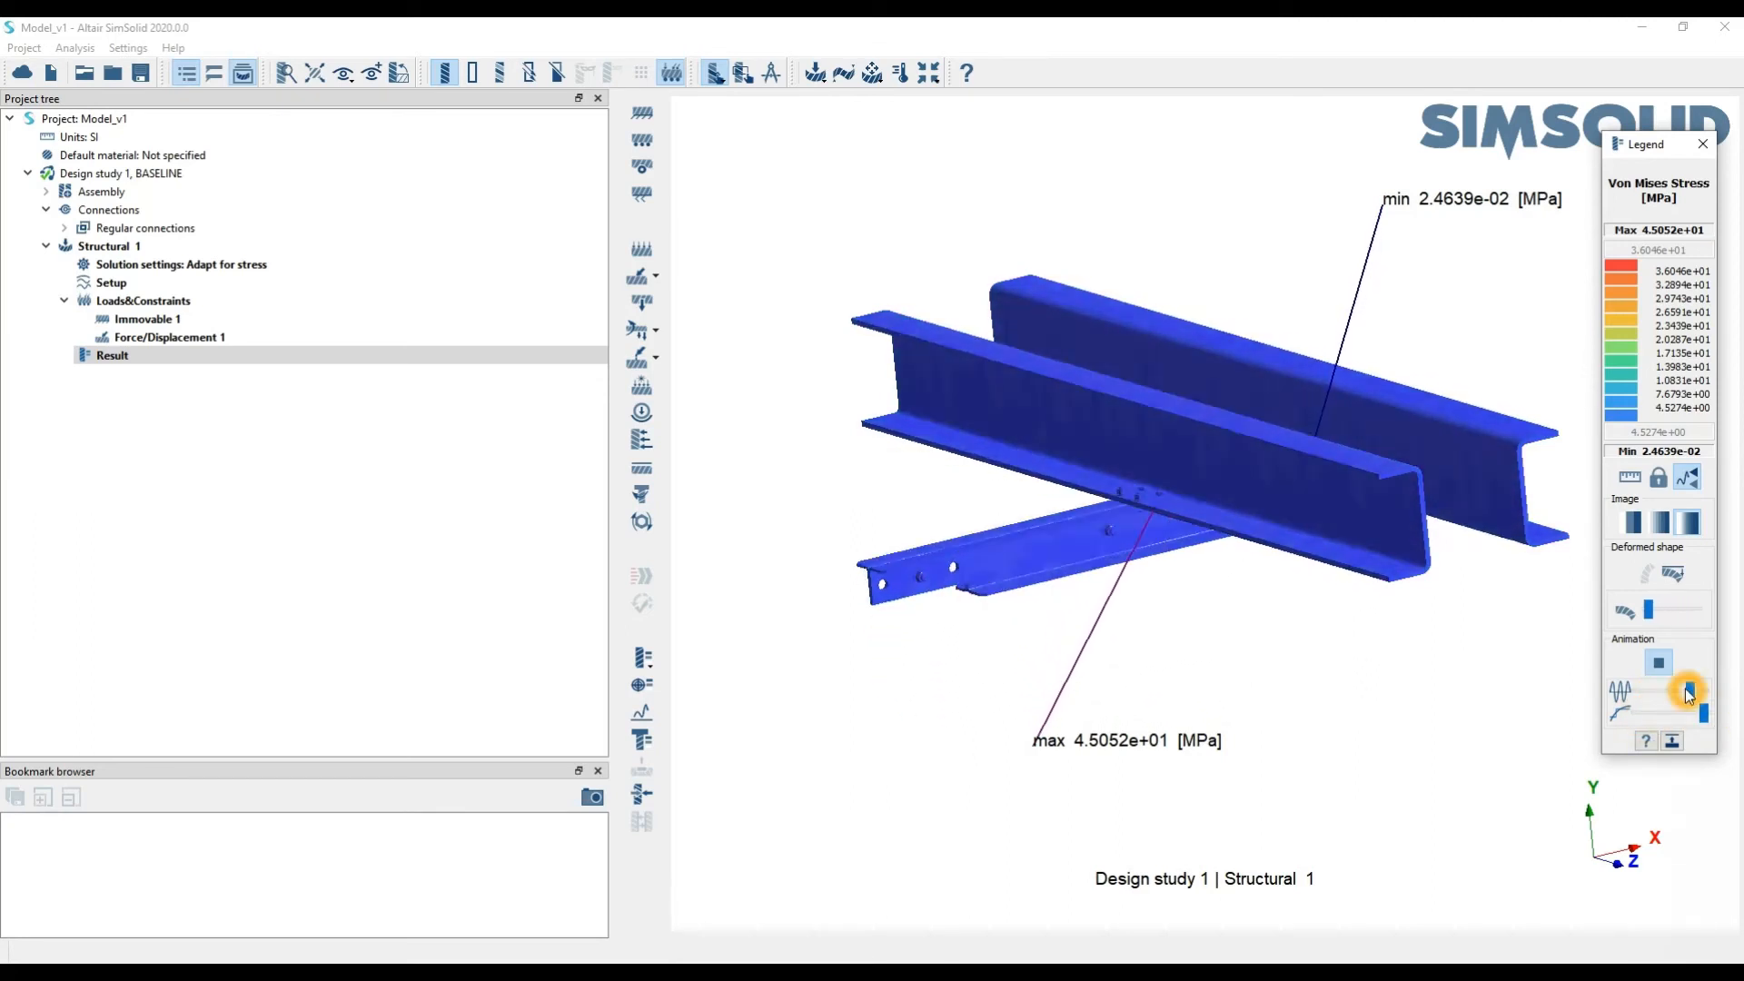
left_click(1657, 662)
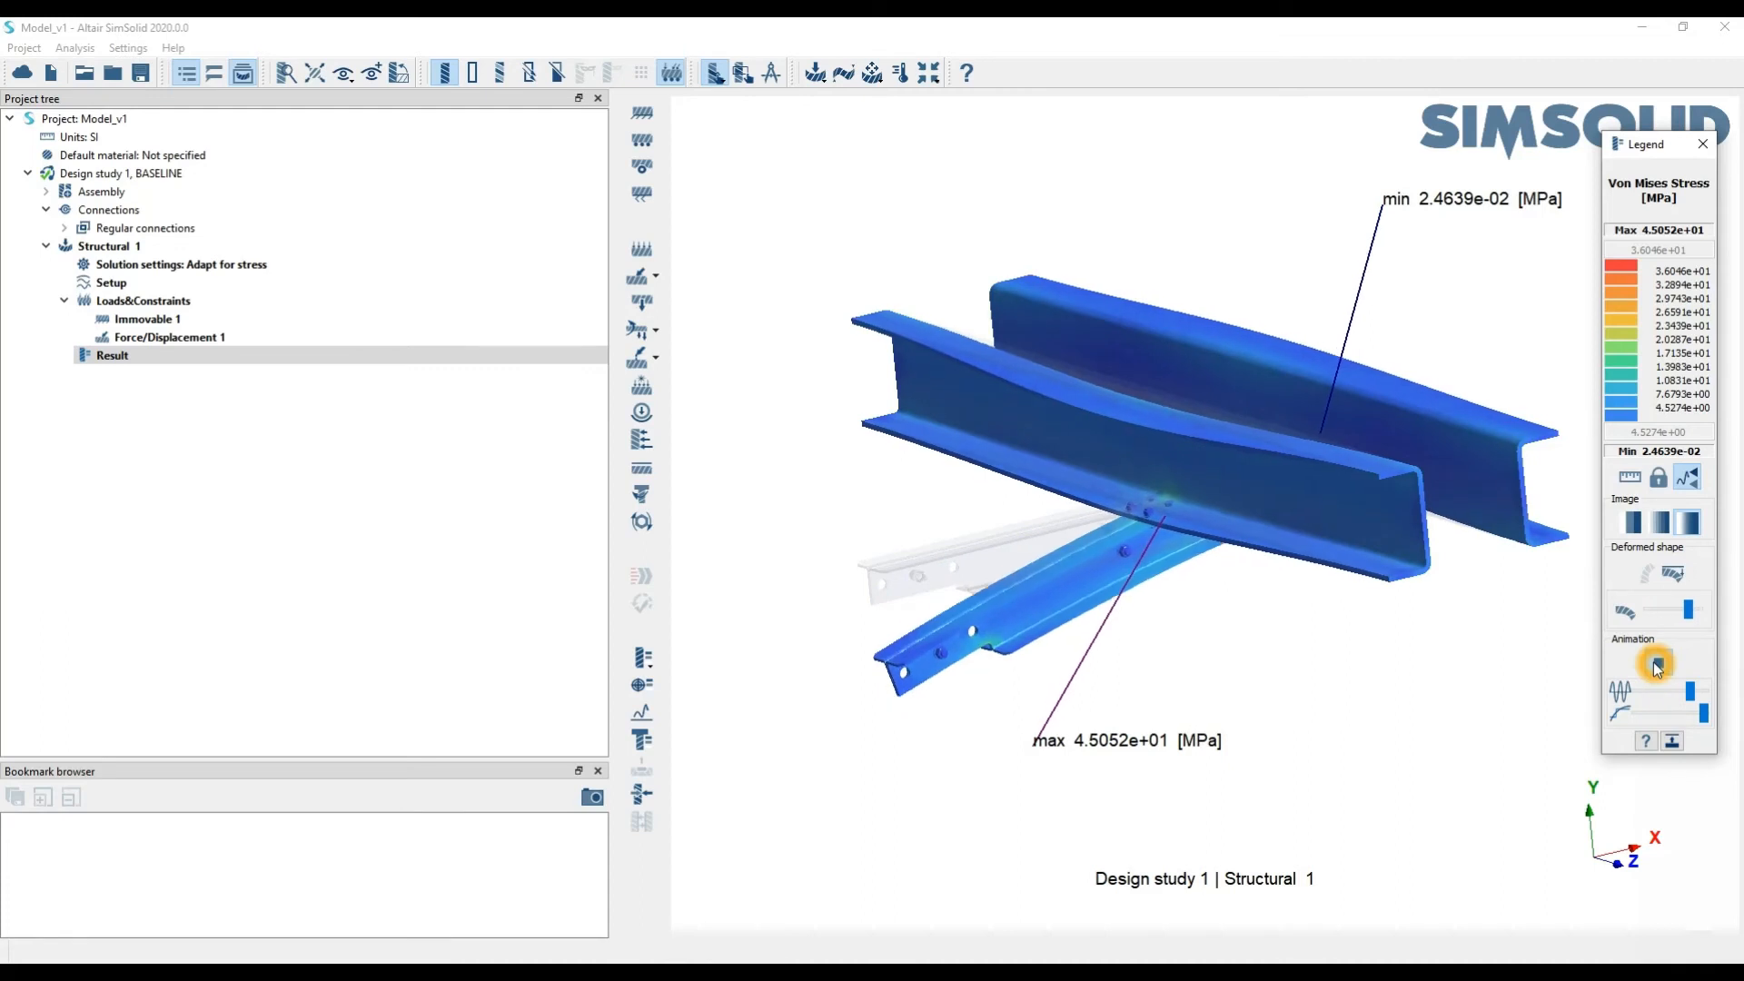
Adjust the deformation scale factor to exaggerate the beam deflection, checking it in the animation, and close the scale settings
left_click(1675, 575)
left_click(810, 486)
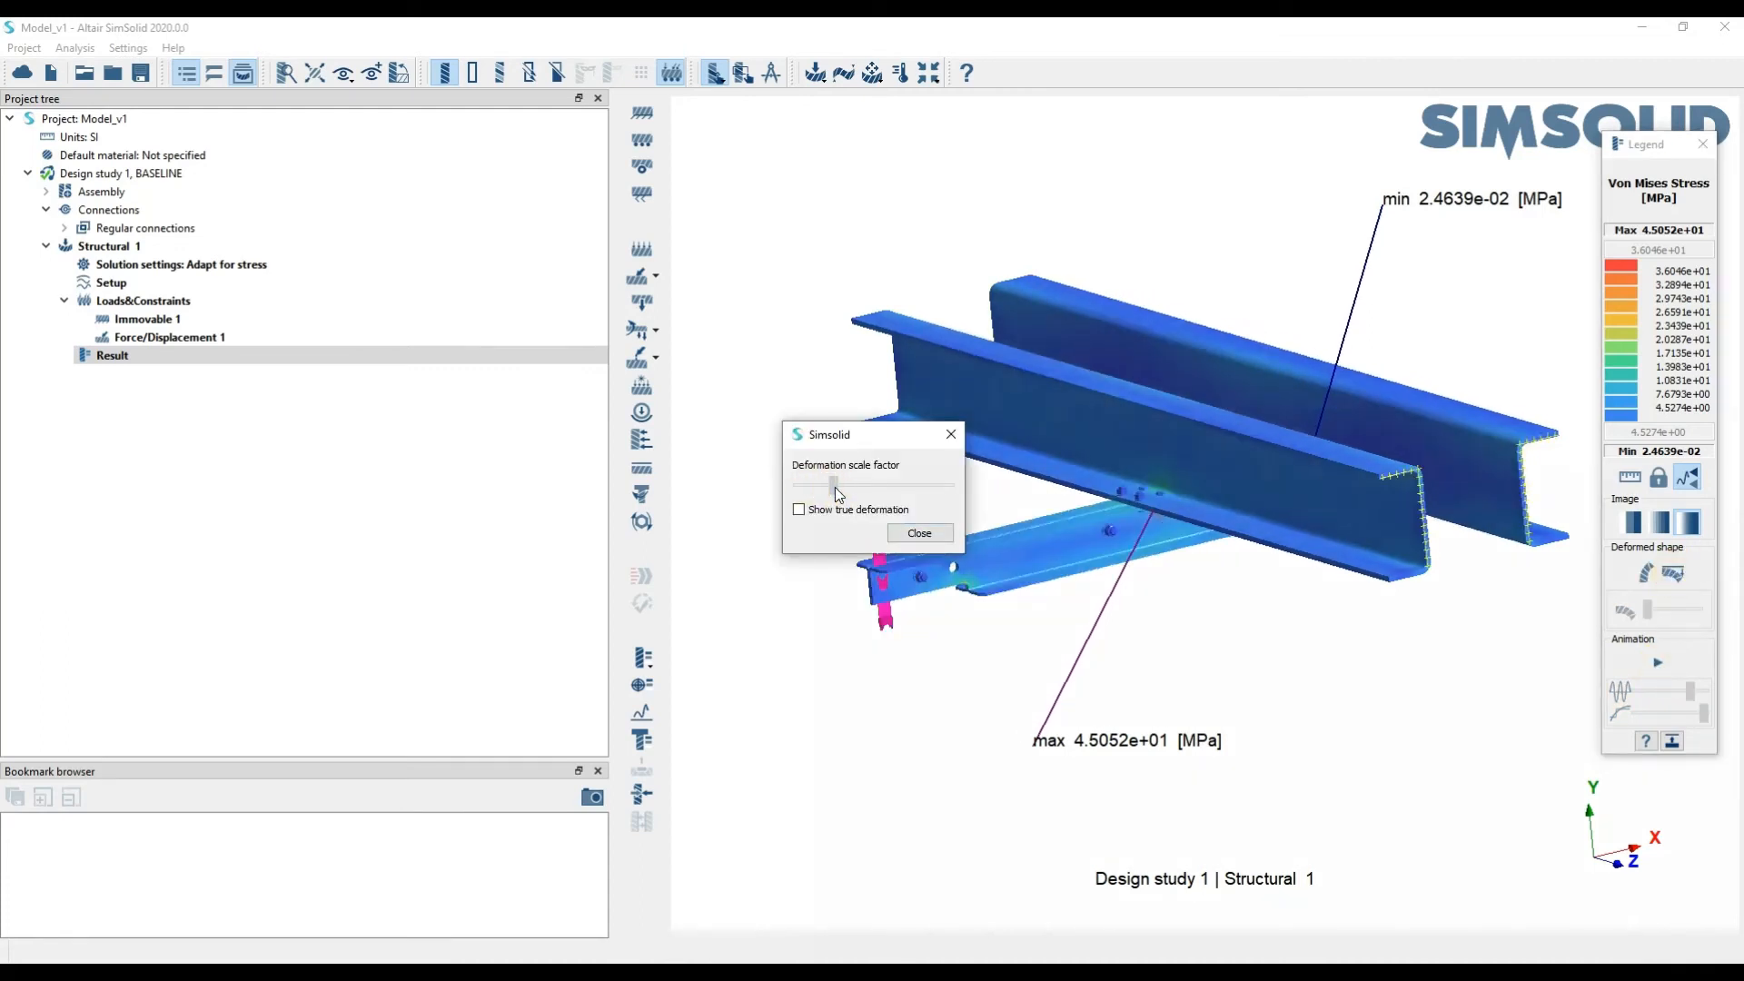
left_click(836, 487)
left_click(1660, 661)
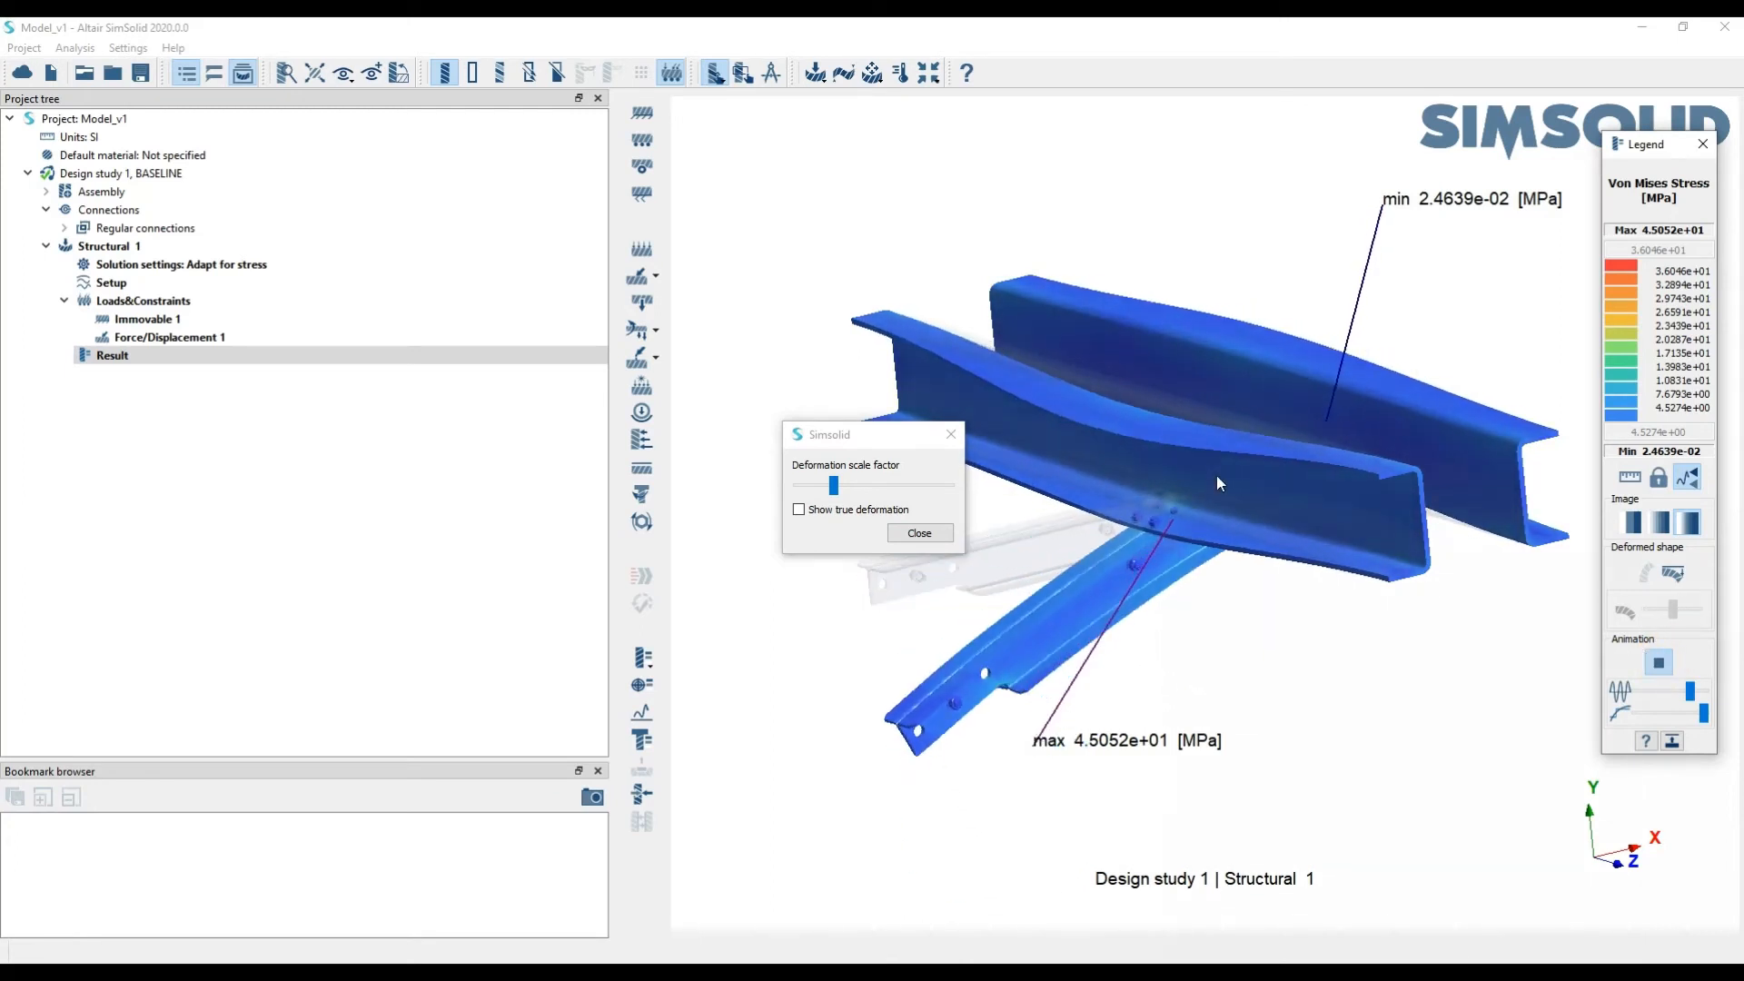
left_click(1252, 537)
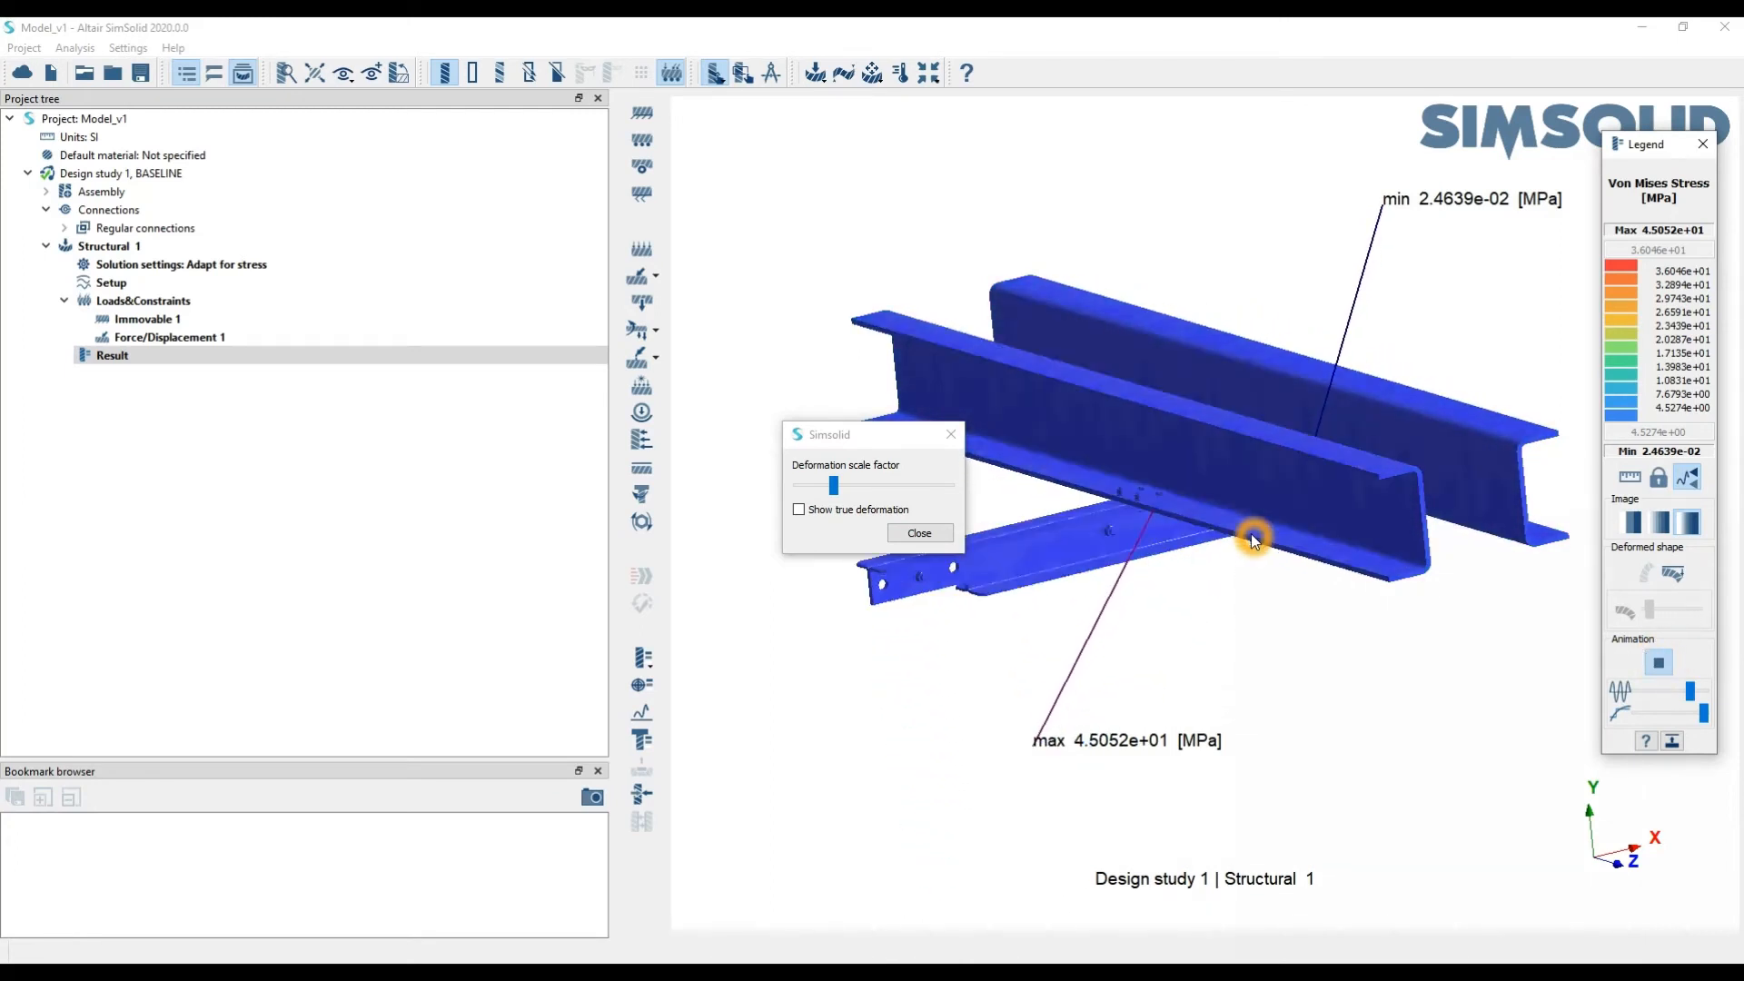
left_click(1673, 573)
left_click(833, 484)
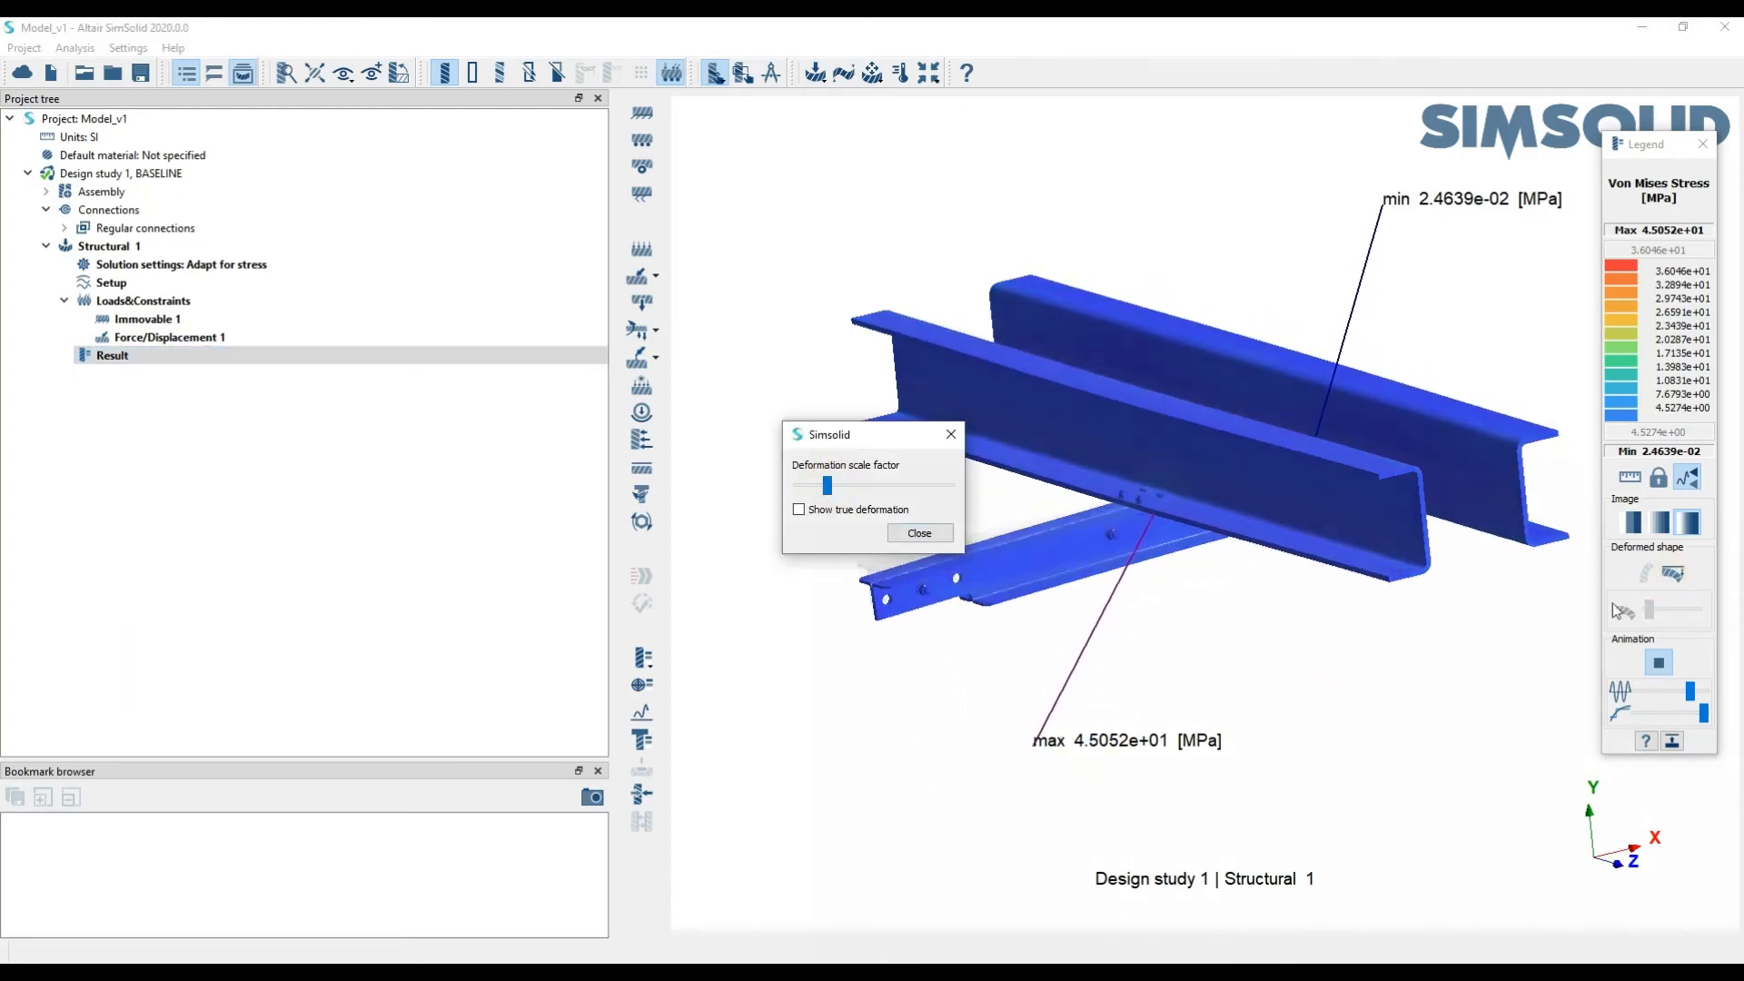
left_click(921, 536)
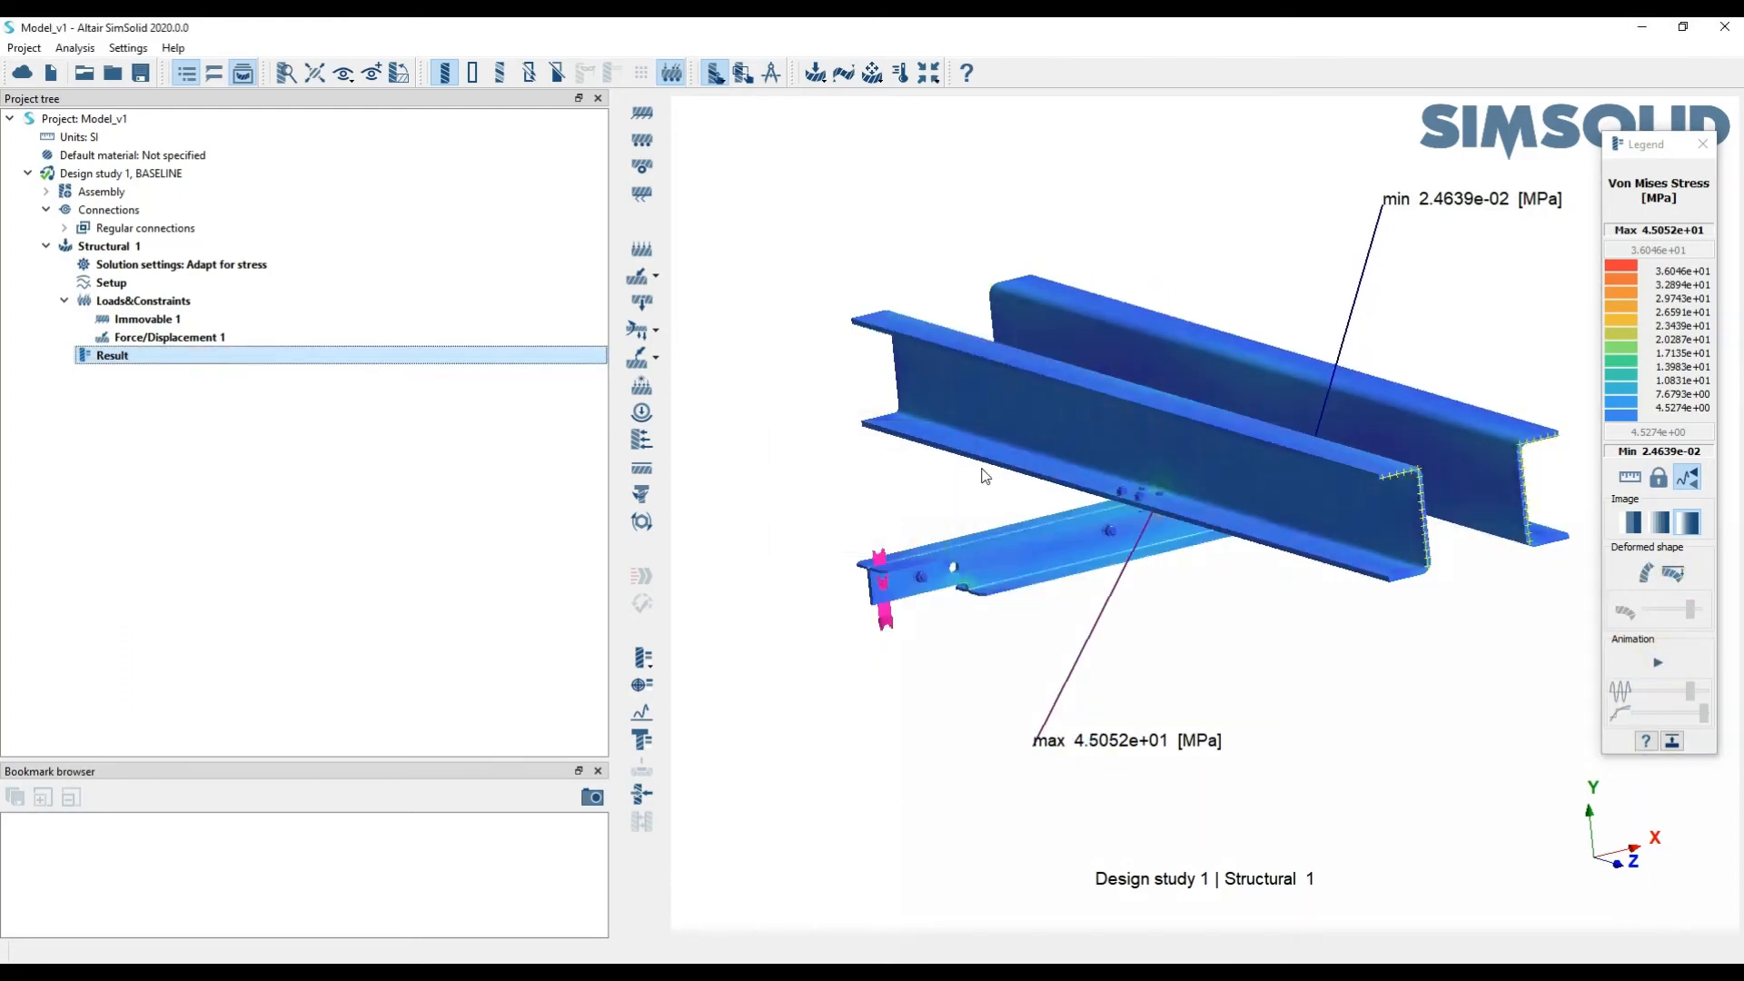
Review the available result types, and replay the Von Mises stress animation with the fine-banded contour style
left_click(644, 658)
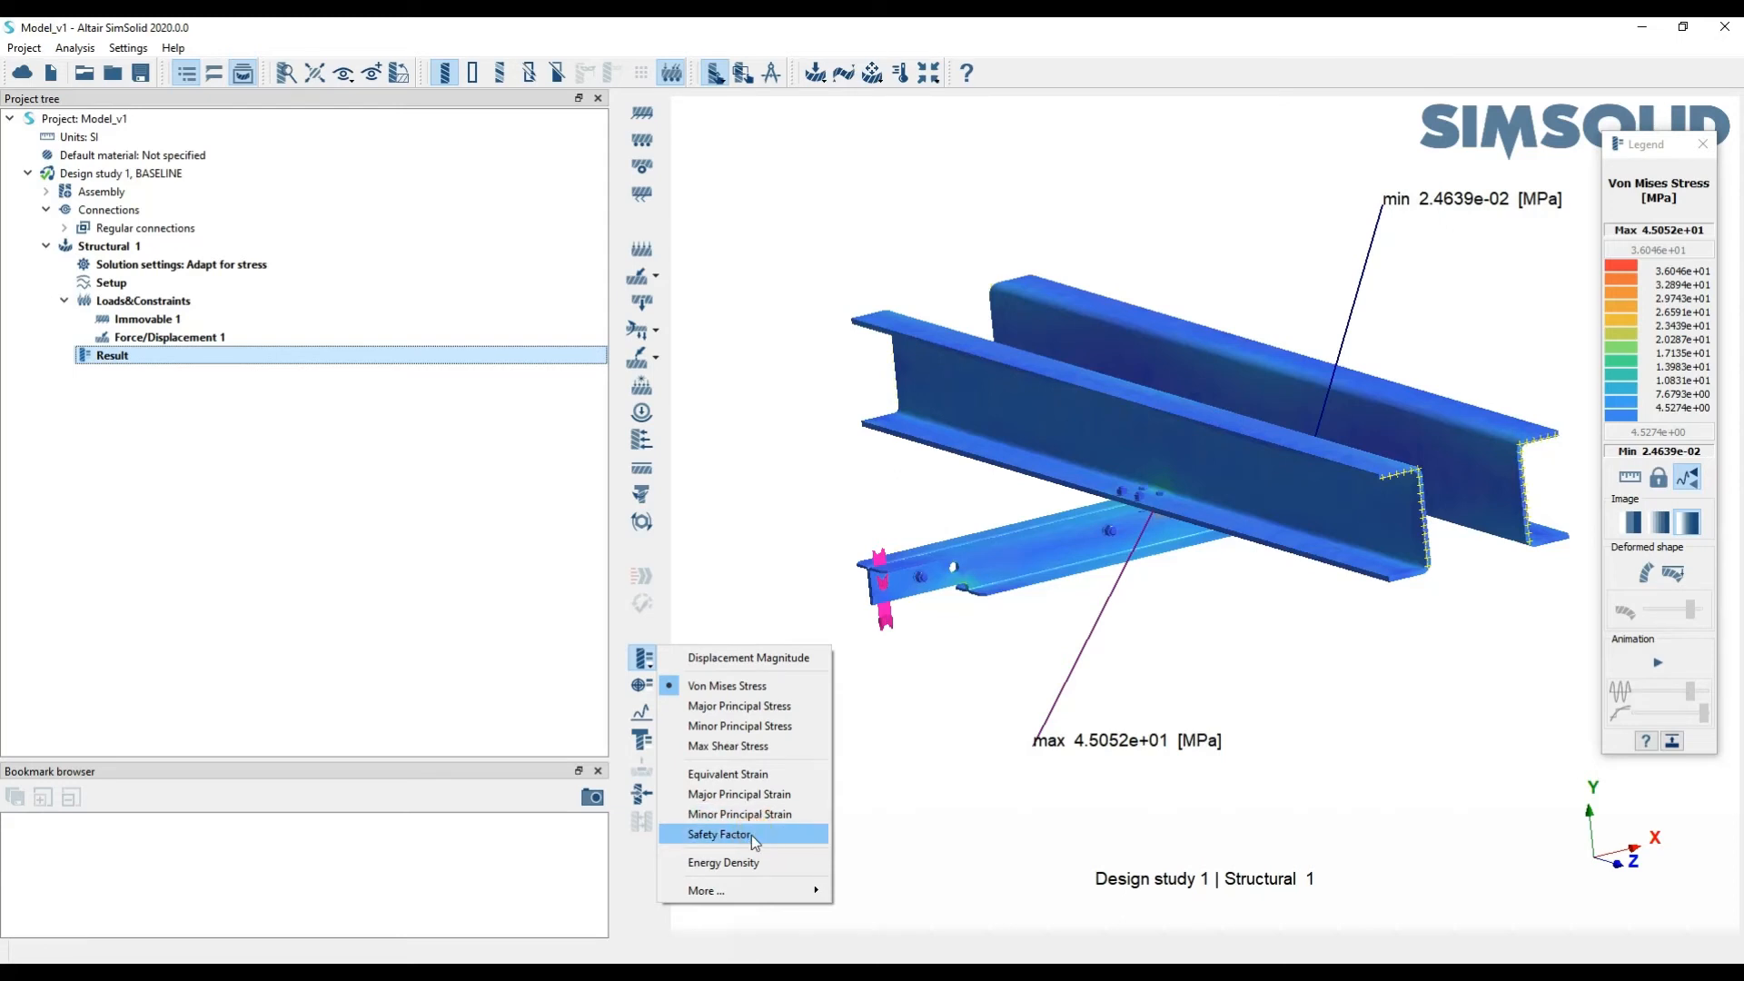
left_click(1324, 652)
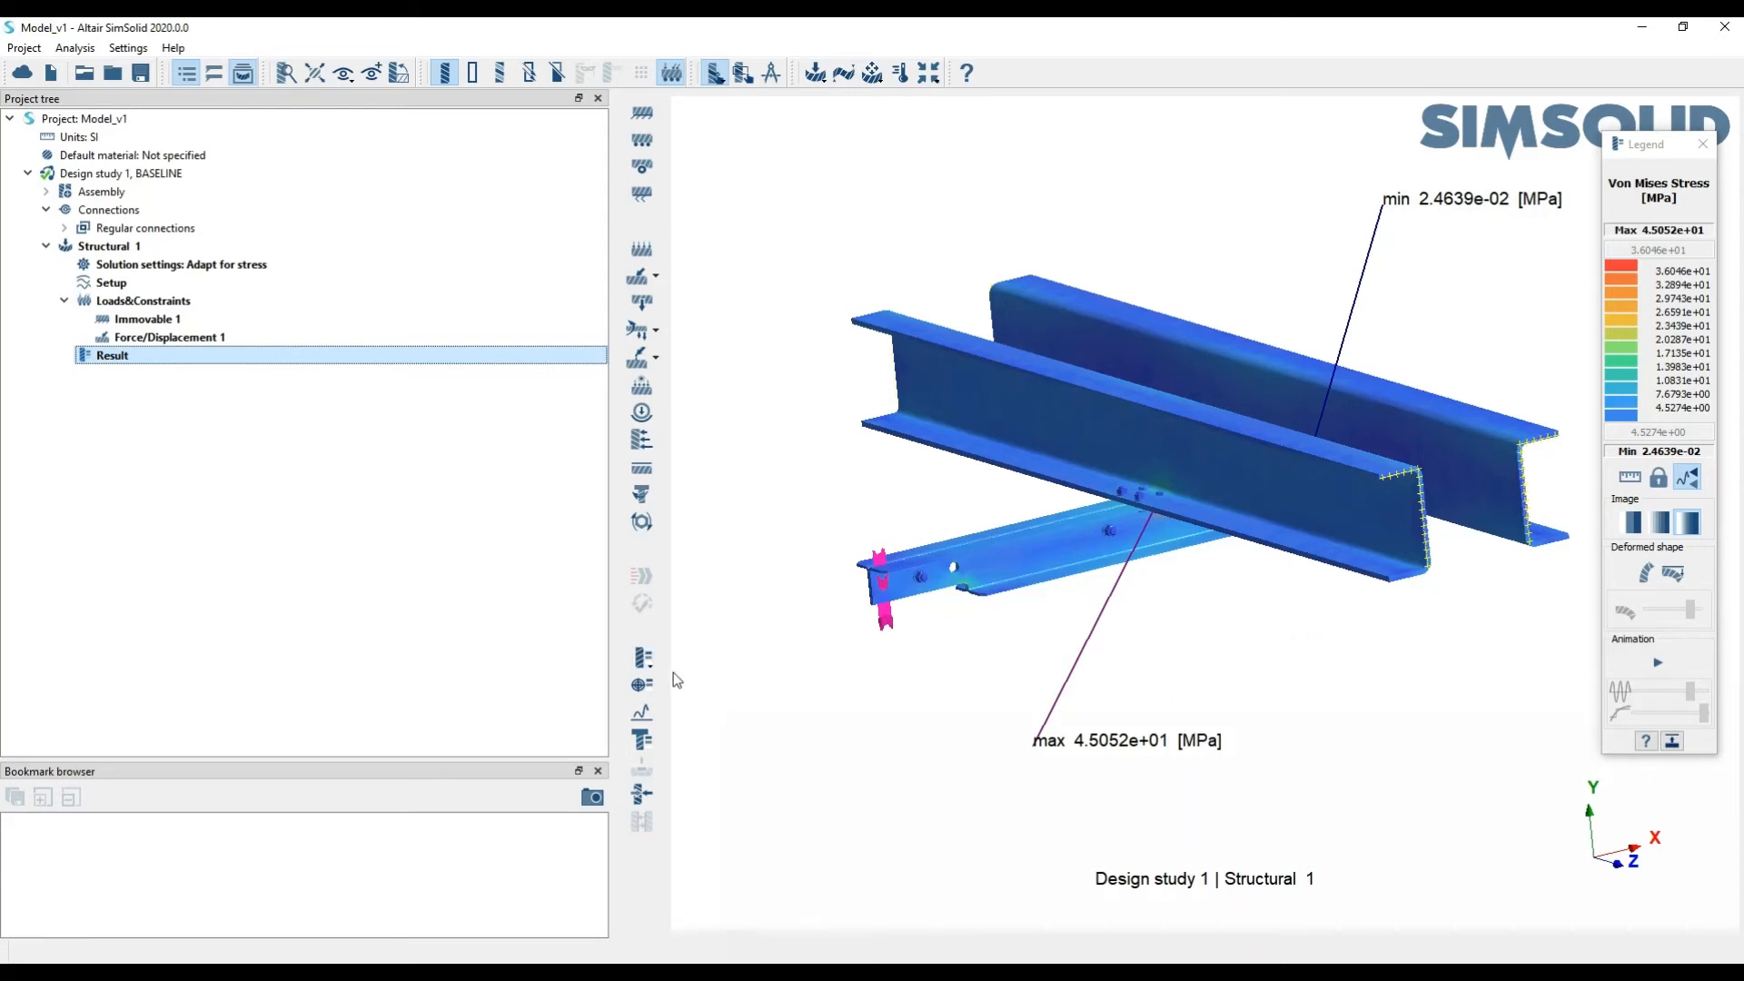
left_click(1657, 662)
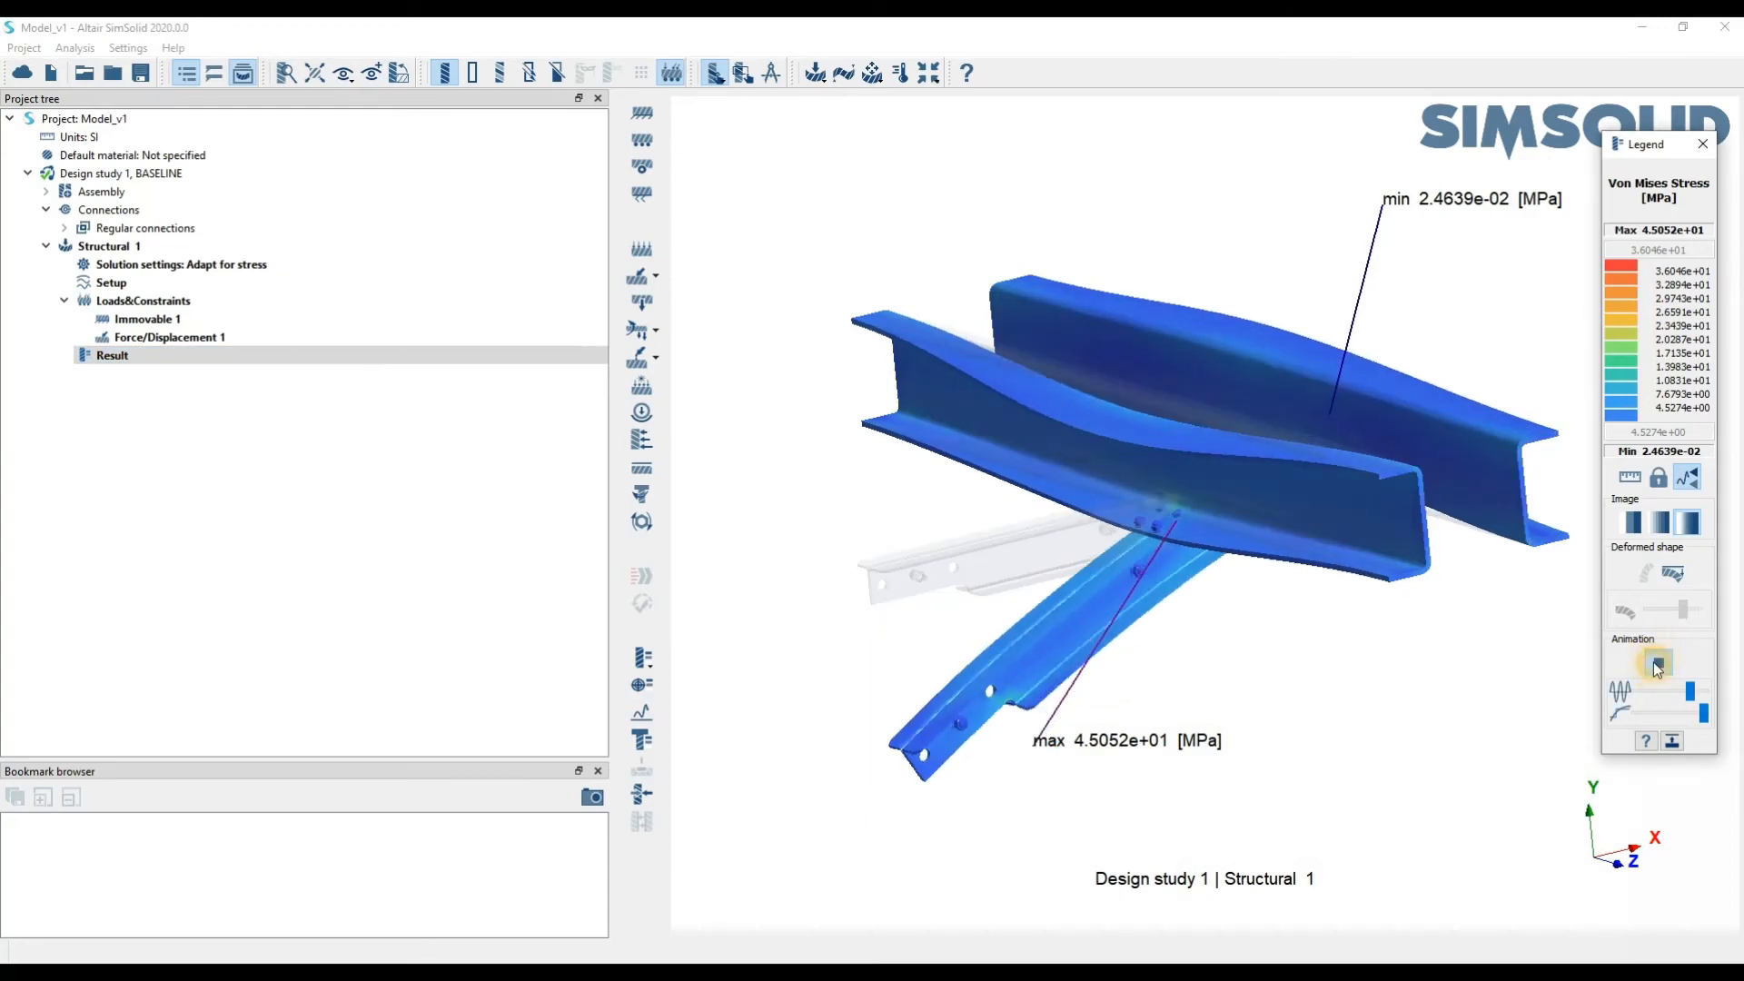
left_click(1660, 522)
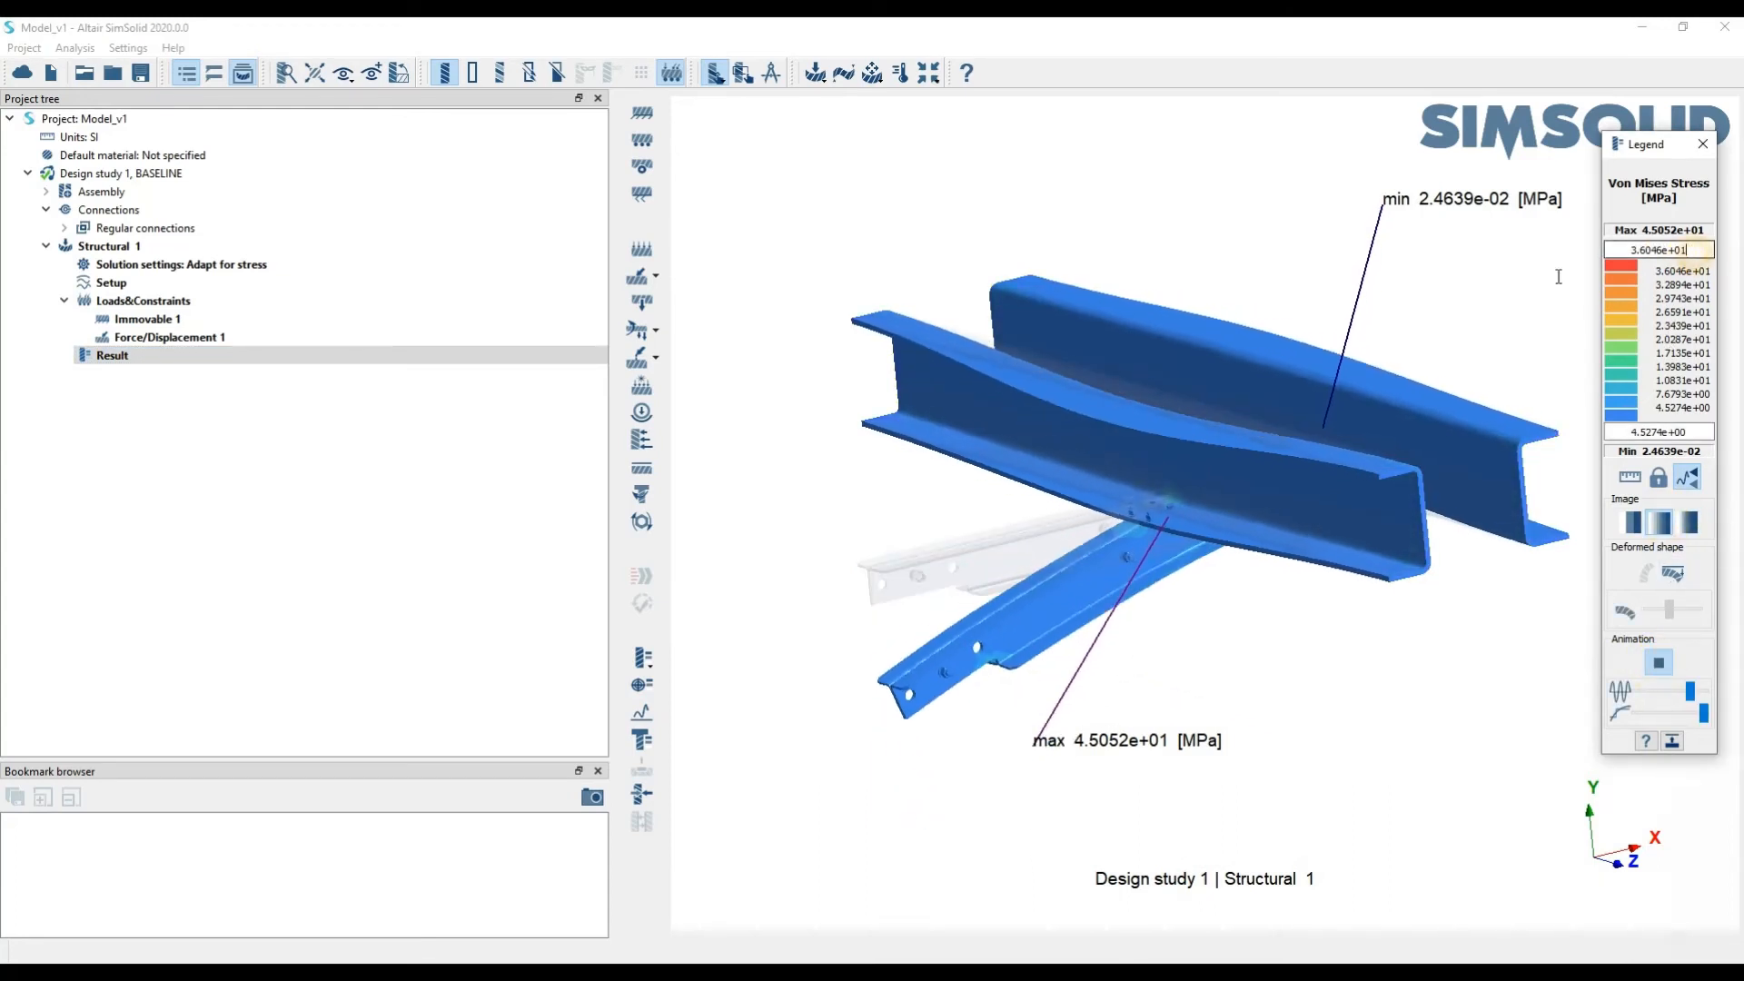
Try upper legend limits of 20 and 10 MPa on the animated Von Mises stress plot
left_click_drag(1700, 250, 1625, 250)
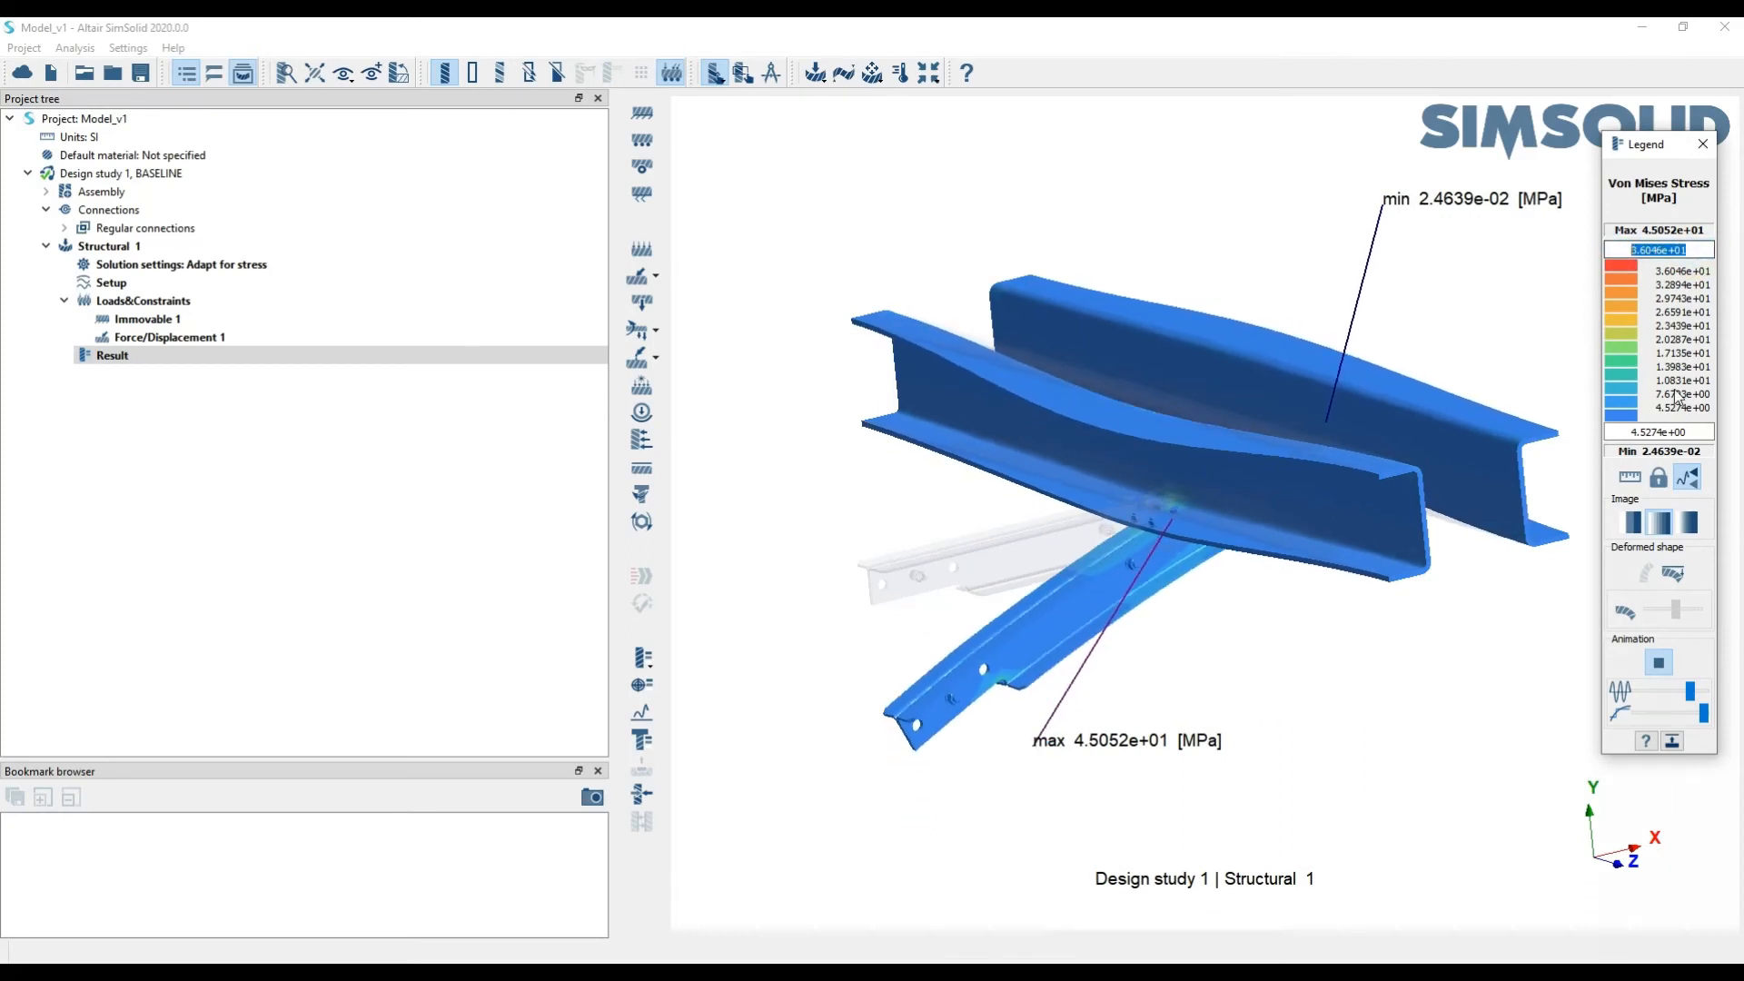
left_click(1676, 396)
type("20")
key("Return")
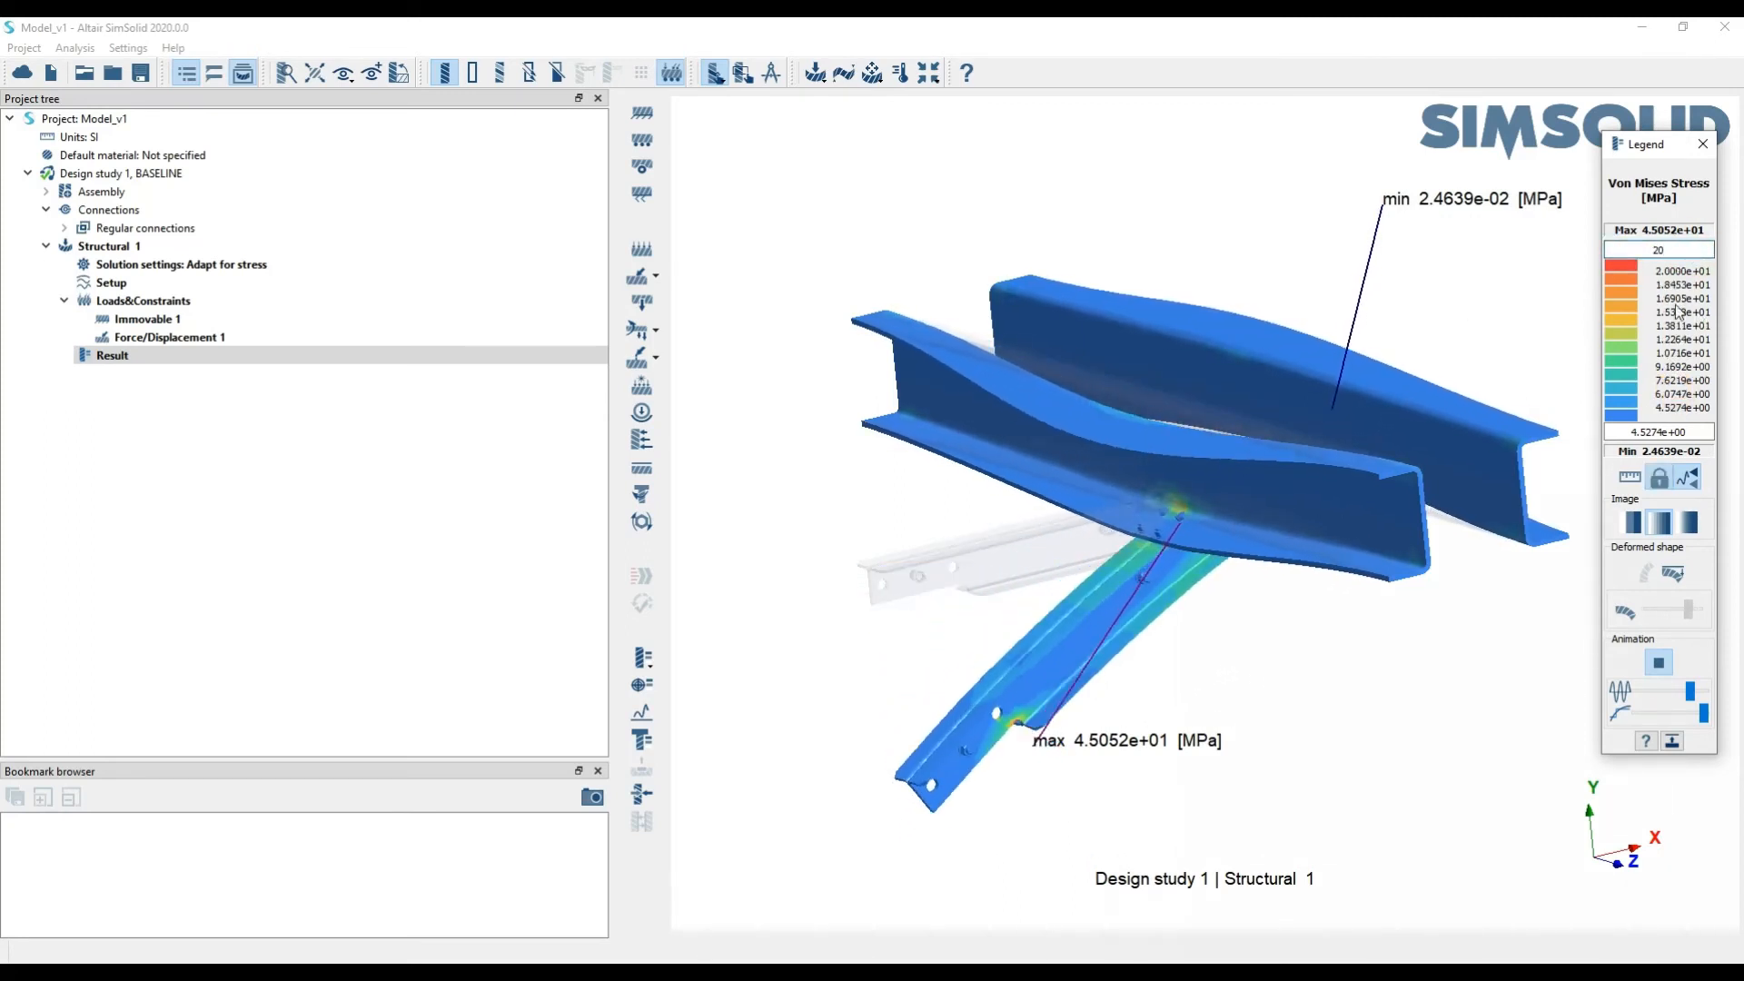
left_click(1683, 252)
left_click_drag(1683, 252, 1625, 247)
type("10")
key("Return")
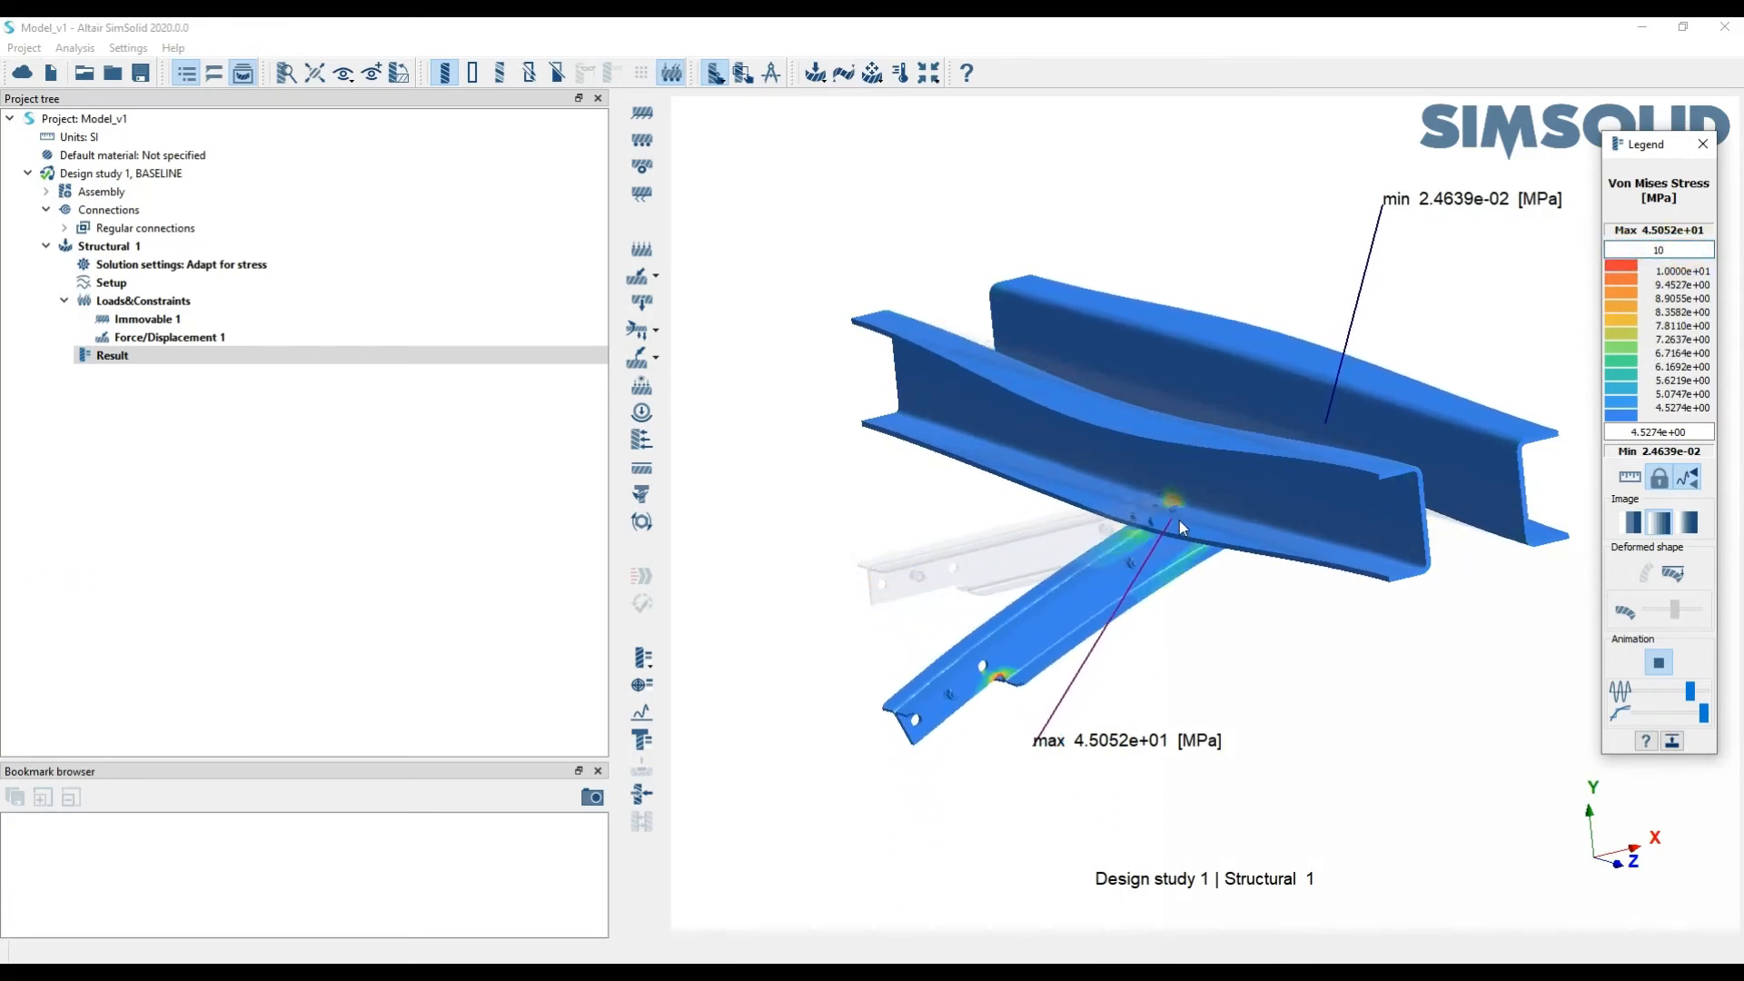
left_click(1659, 662)
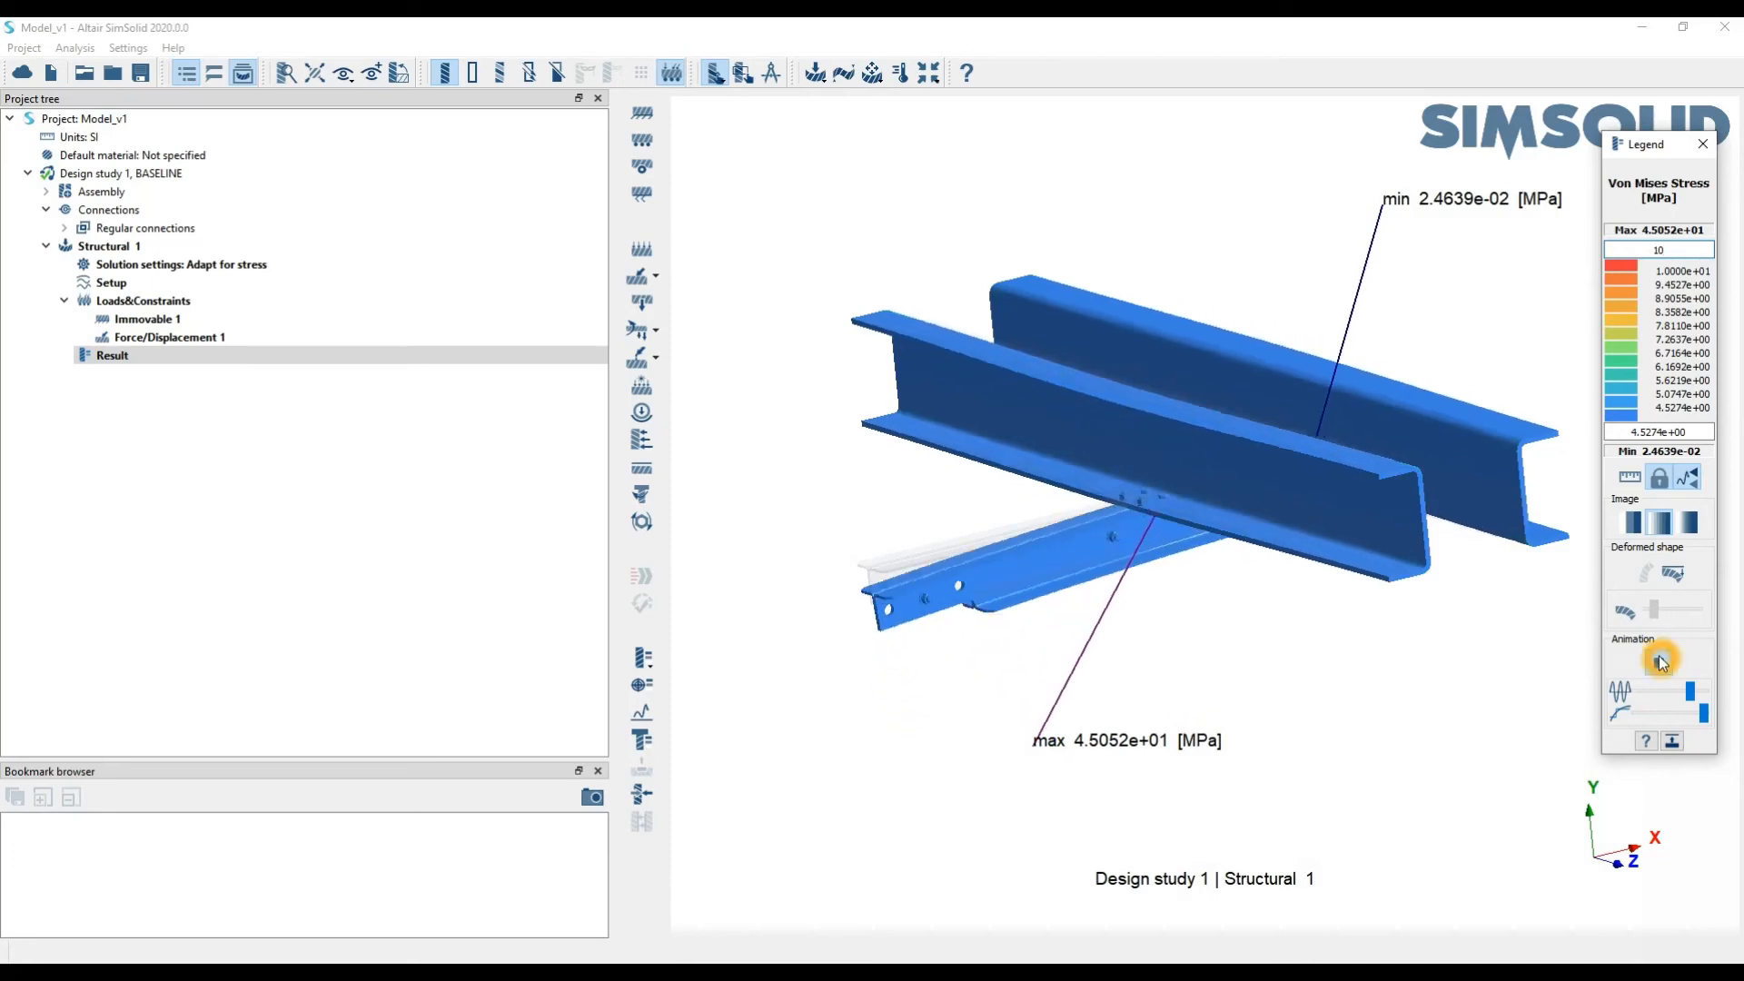
Set the upper legend limit of the Von Mises stress plot to 30 MPa and stop the animation
left_click_drag(1685, 254, 1530, 265)
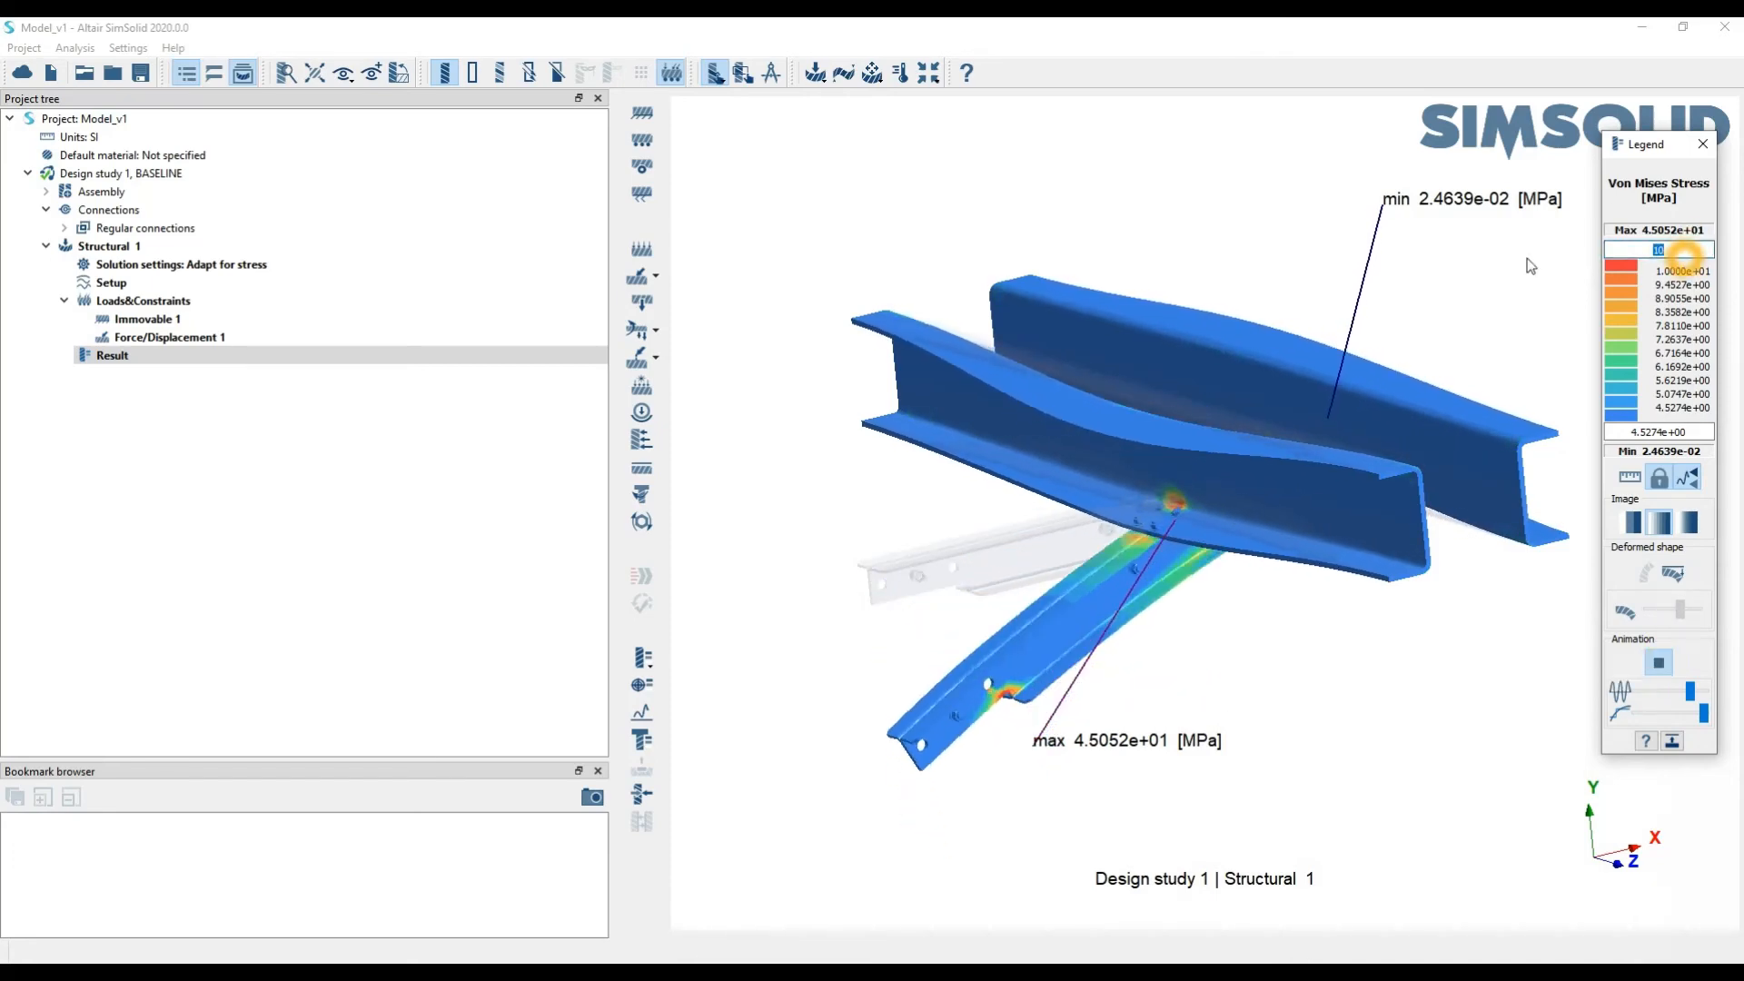
type("30")
key("Return")
left_click(1658, 662)
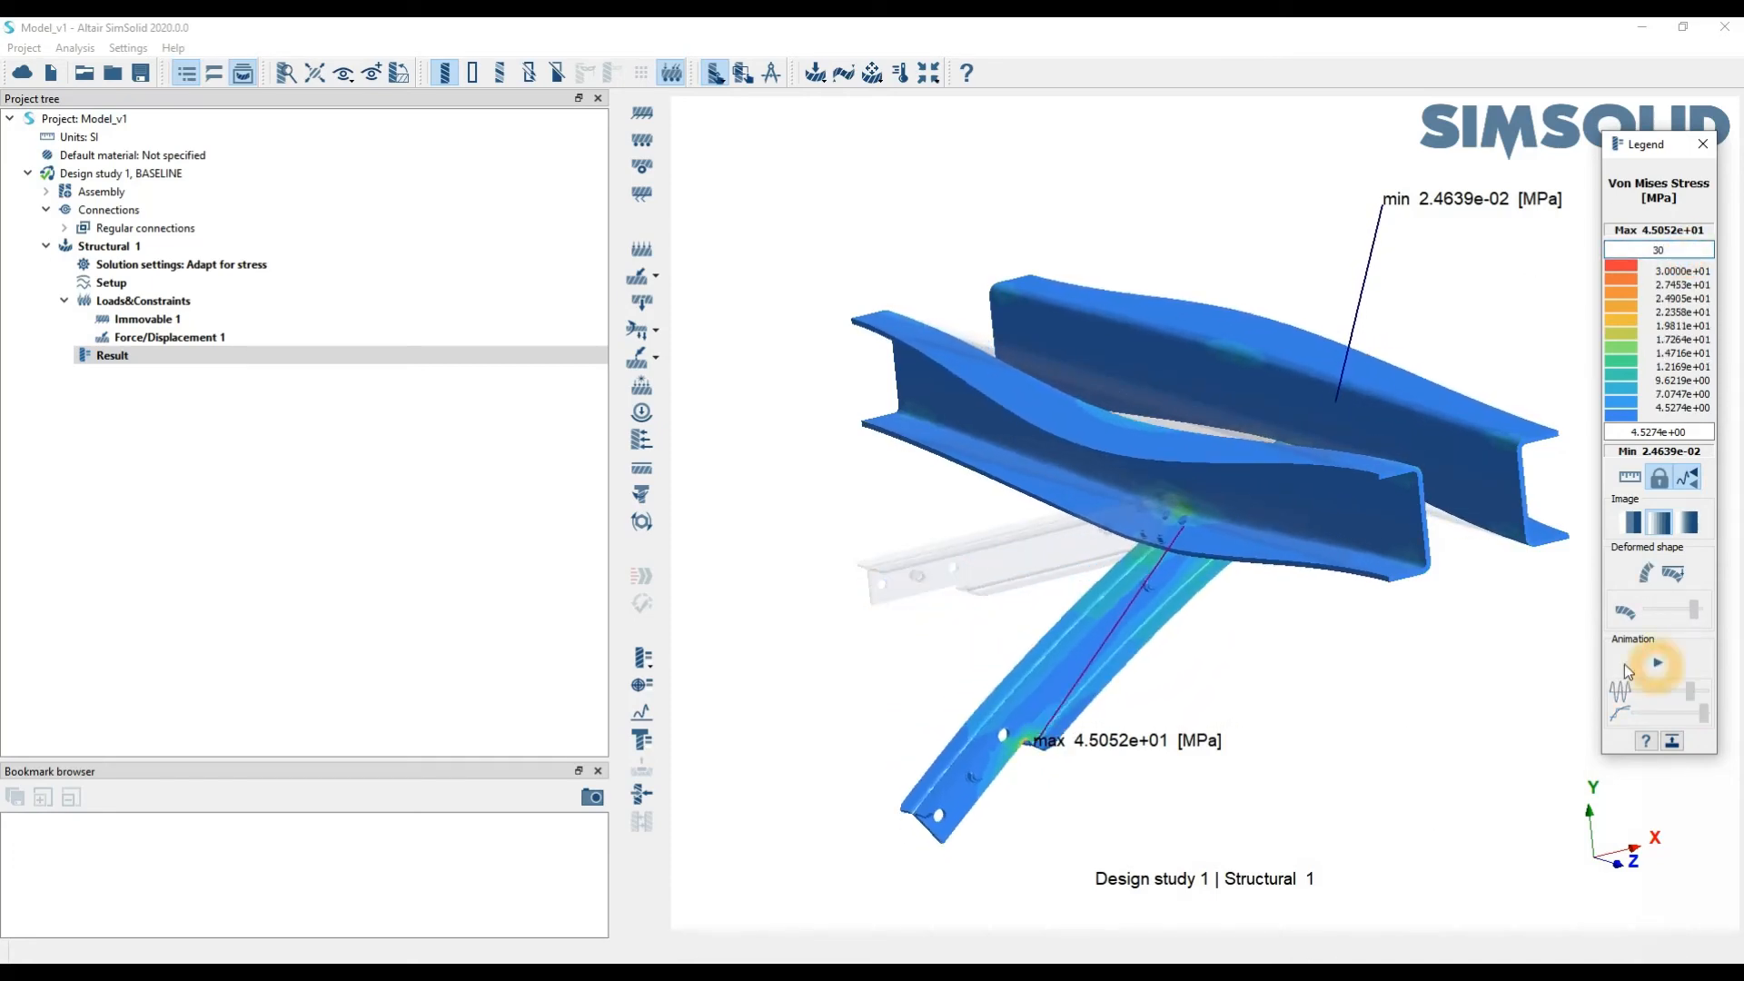
left_click(641, 710)
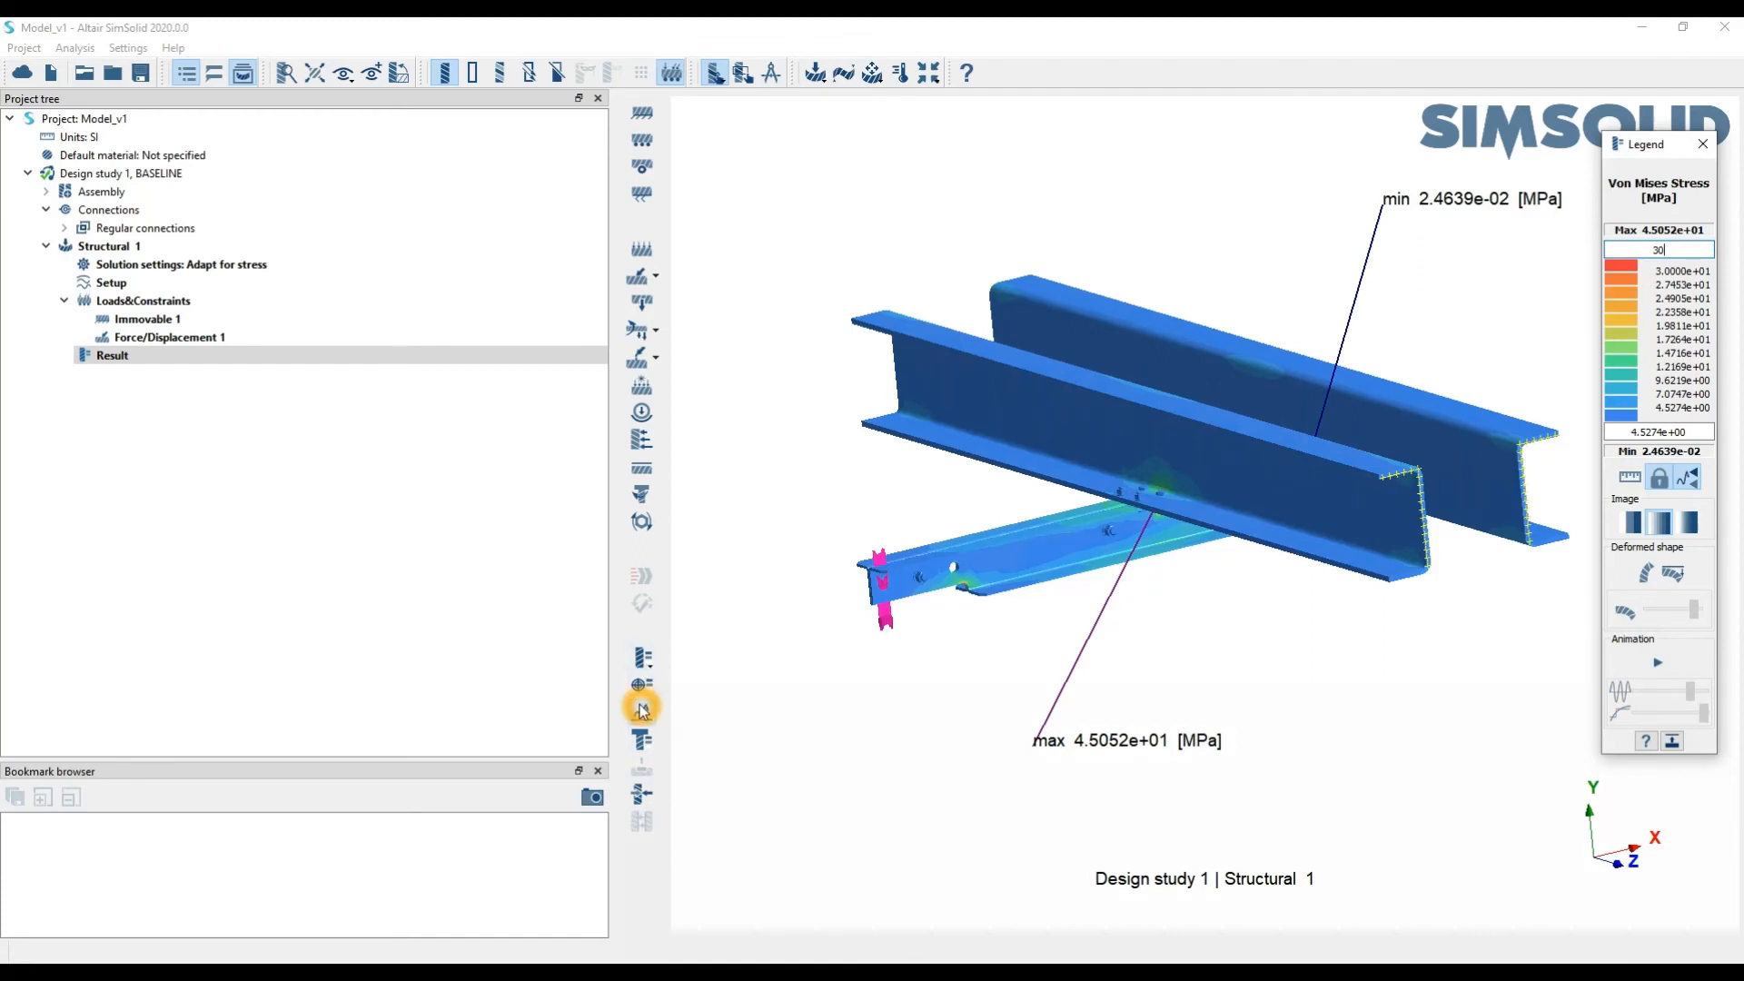
key("ctrl+2")
left_click_drag(618, 673, 671, 839, "ctrl")
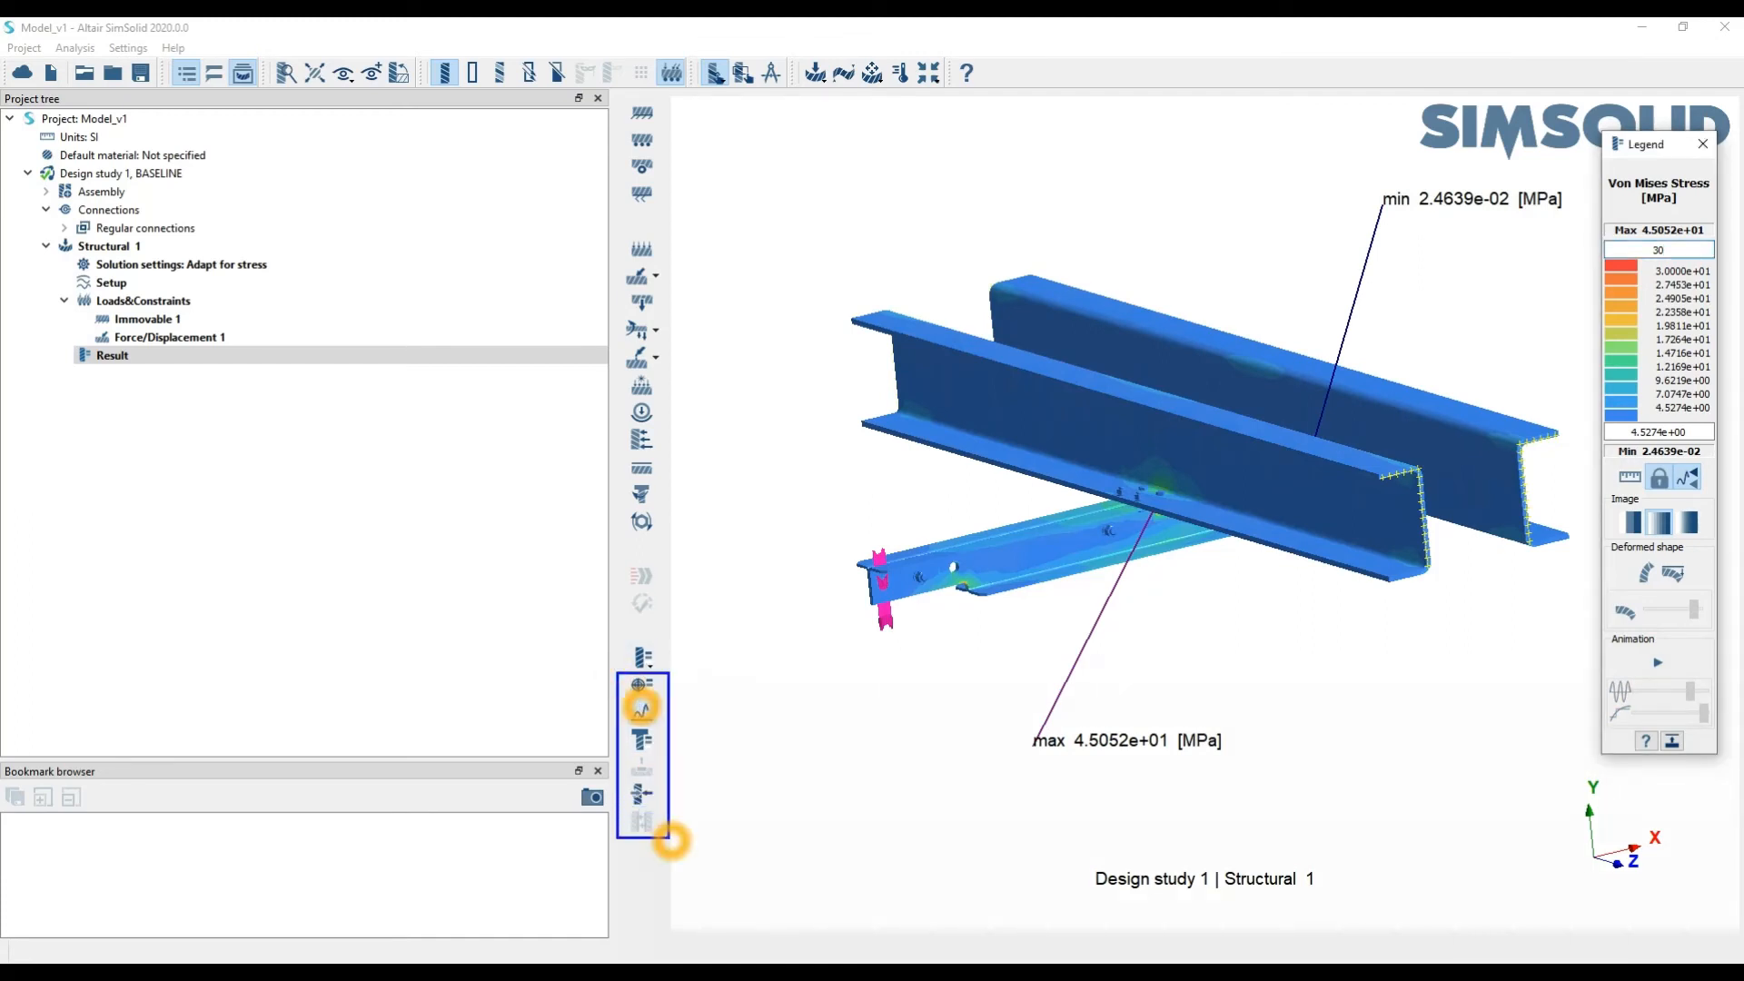
key("Escape")
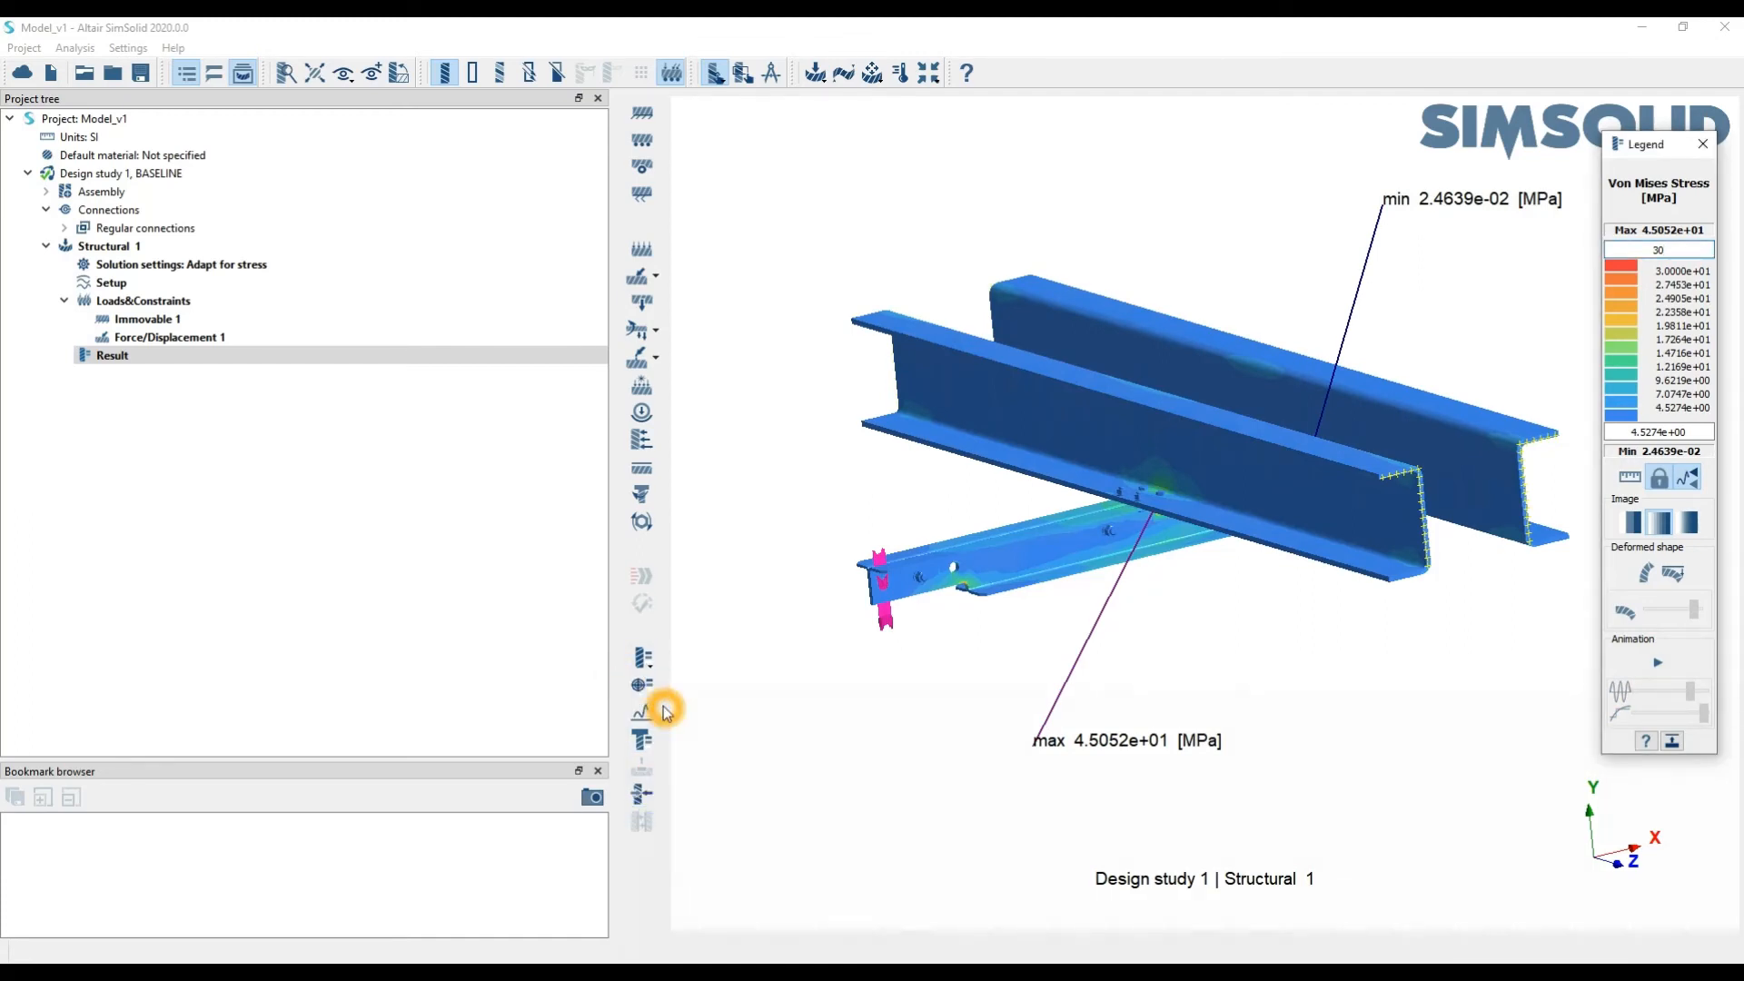
Probe the Von Mises stress results at five points on the front main beam's web, above the bolted joint
left_click(646, 685)
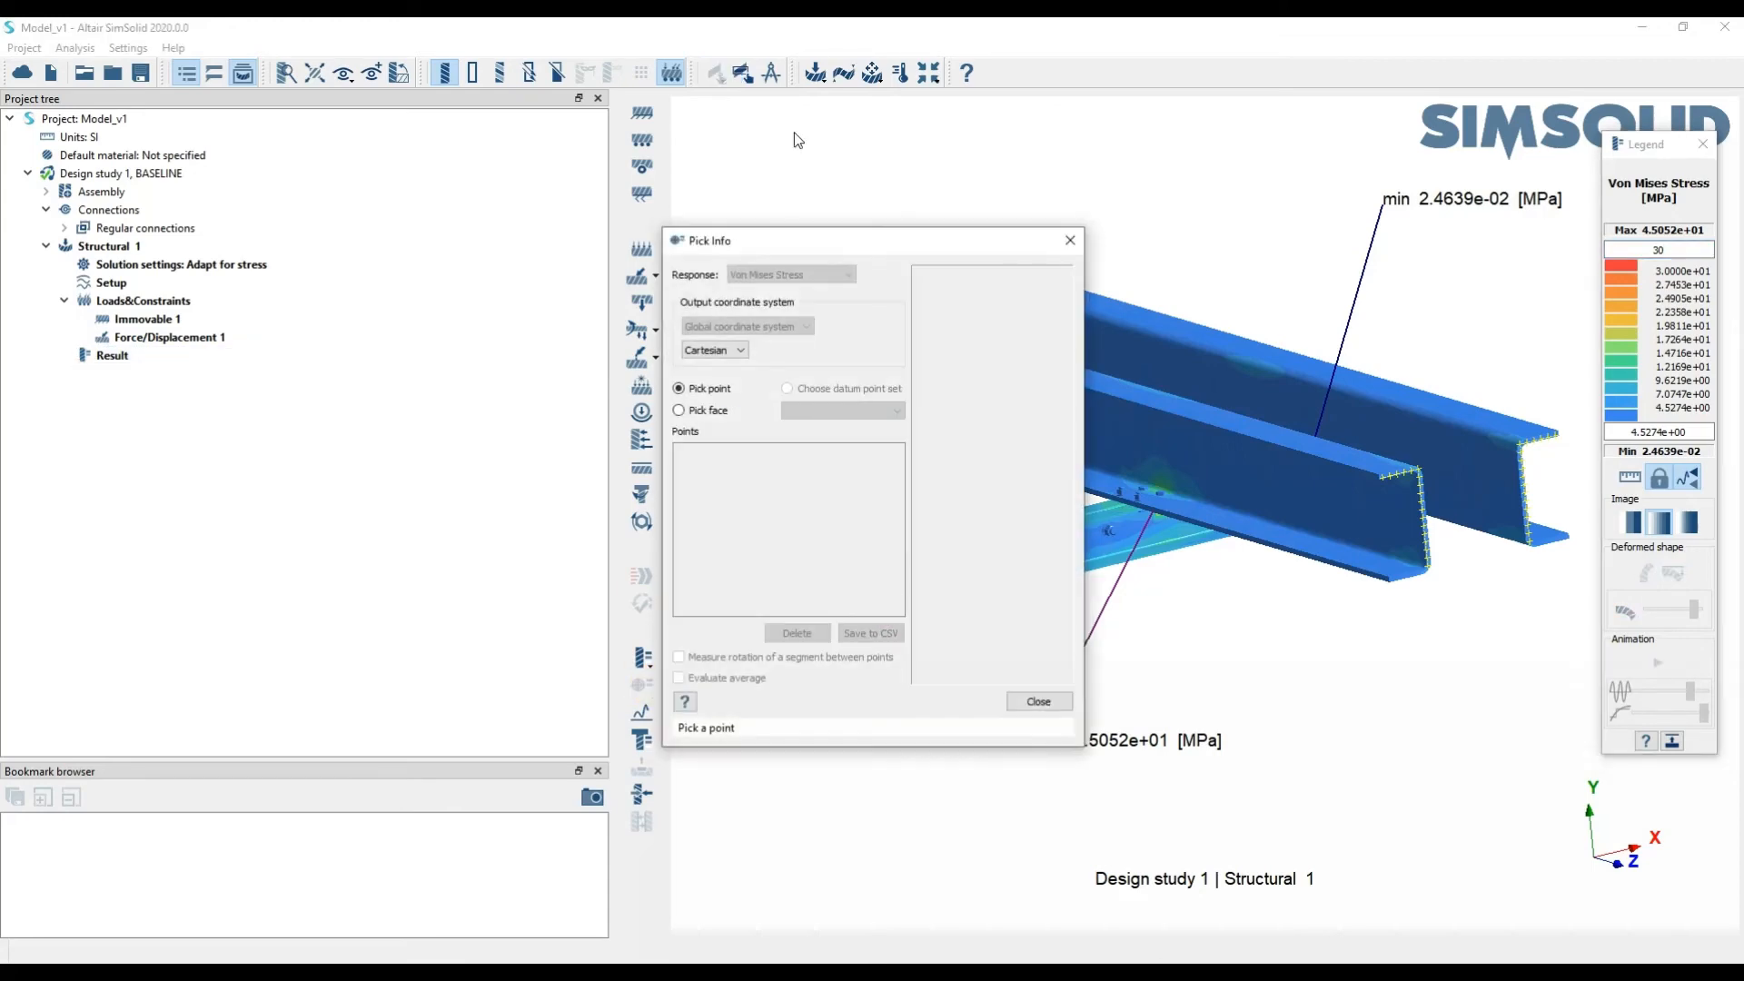
left_click_drag(791, 249, 345, 222)
scroll(952, 577, "up", 6)
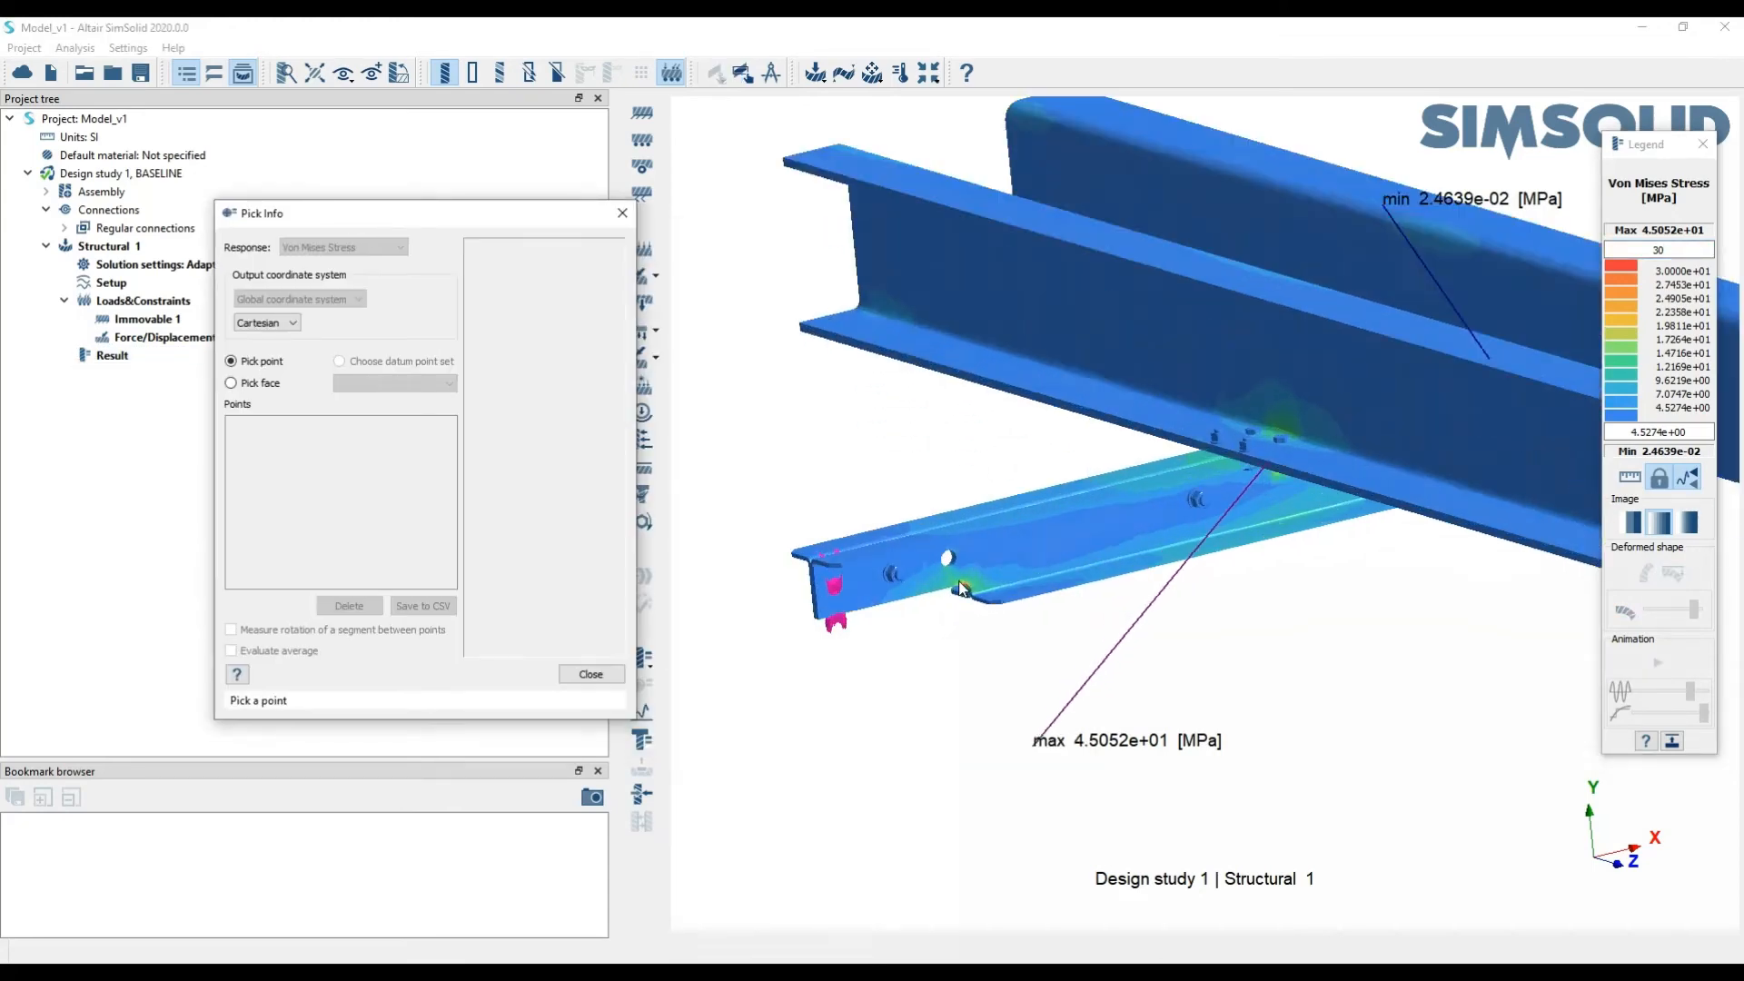
left_click_drag(951, 578, 1095, 555)
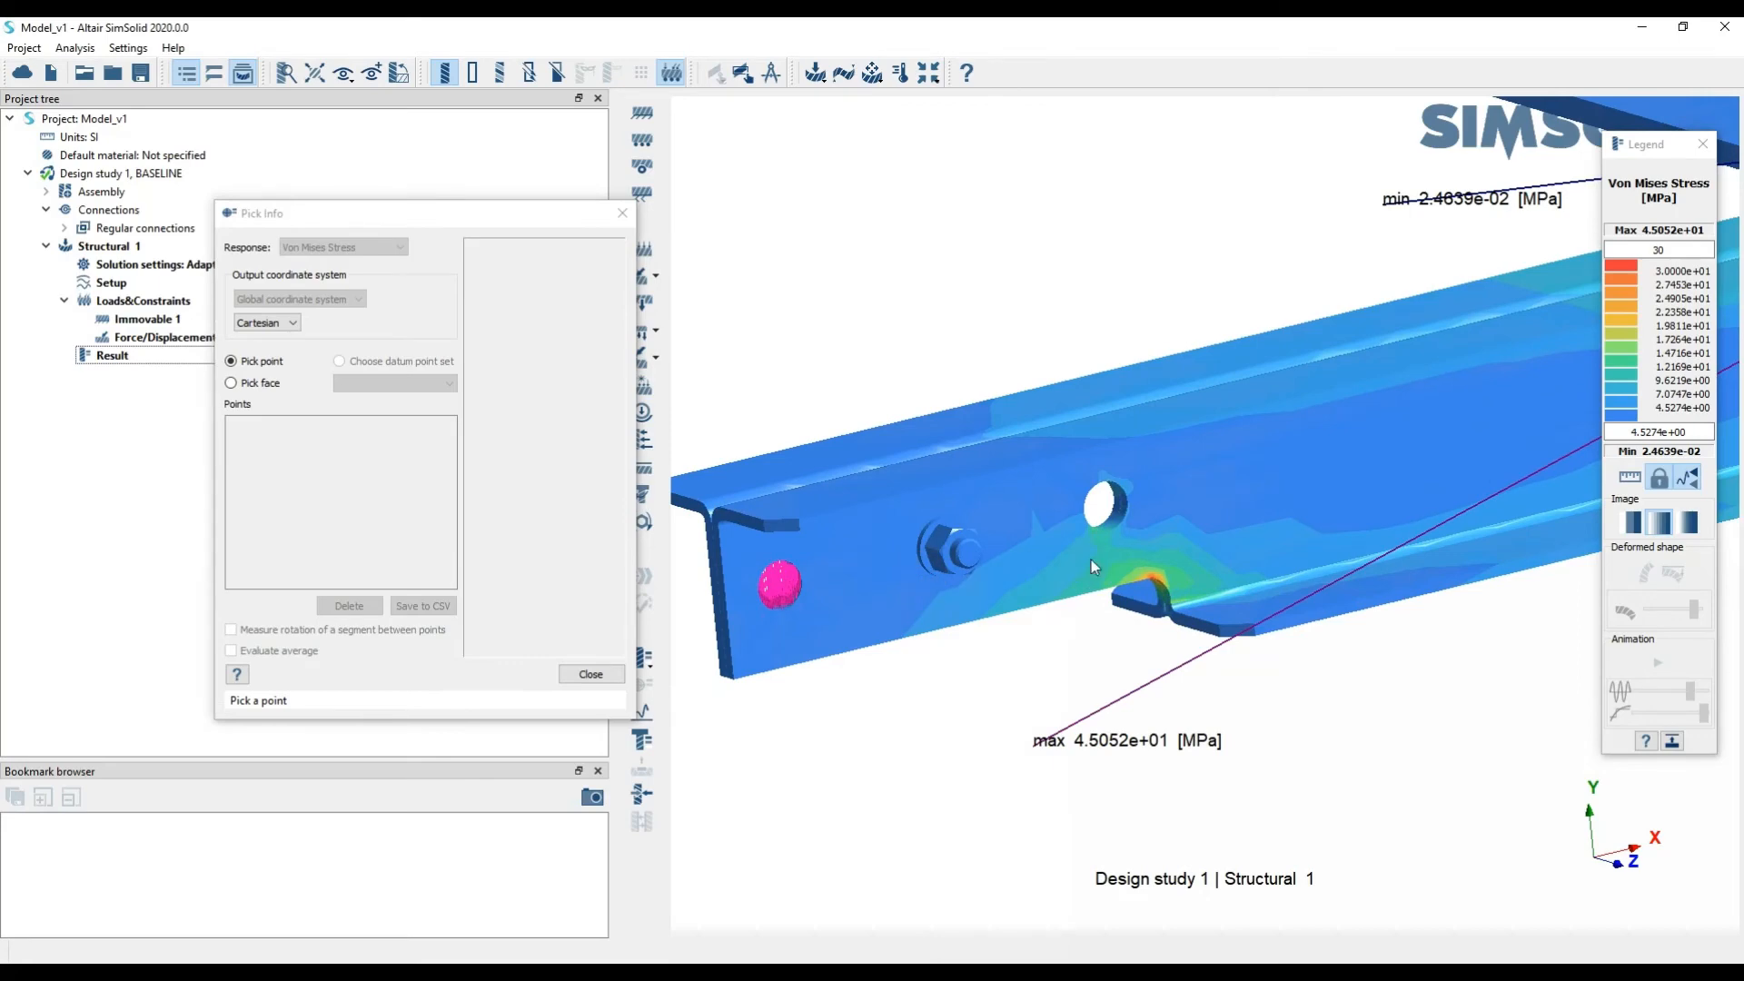
scroll(1092, 560, "down", 3)
left_click_drag(1172, 505, 1073, 542)
left_click(1323, 394)
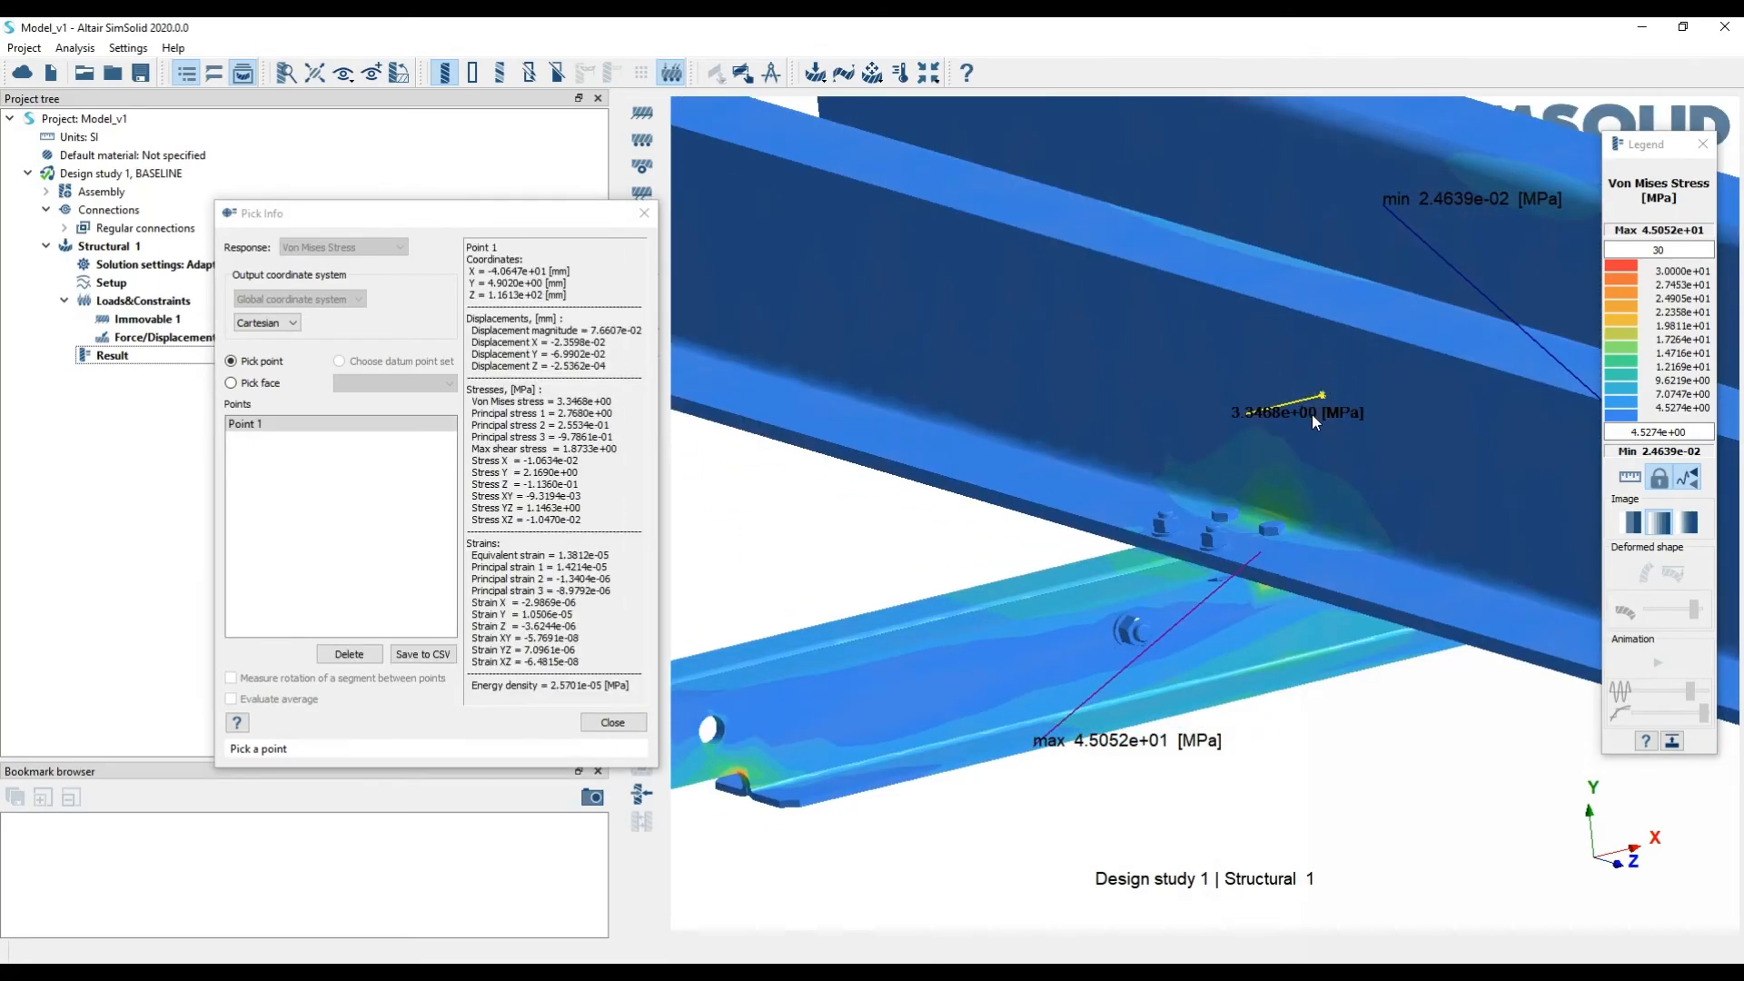
left_click(1305, 421)
left_click(1264, 450)
left_click(1215, 404)
left_click(1260, 380)
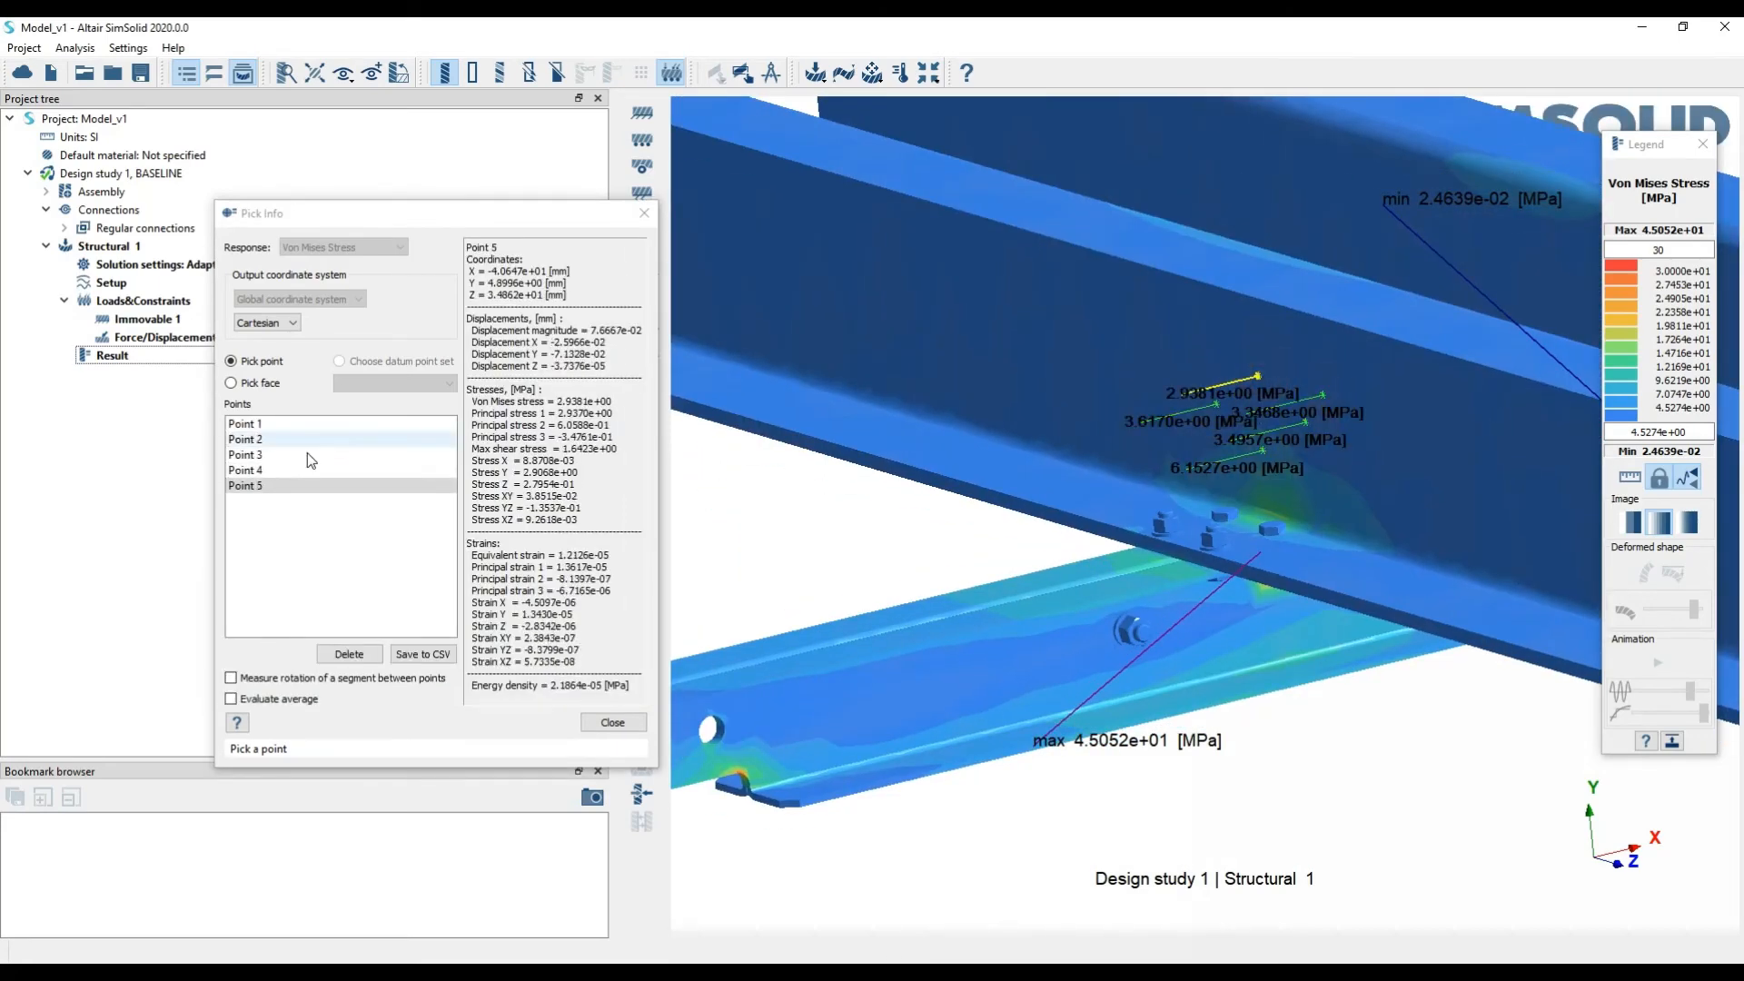
Review the displacement, stress and strain values of the first four probed points one by one
left_click(243, 425)
left_click(245, 440)
left_click(245, 455)
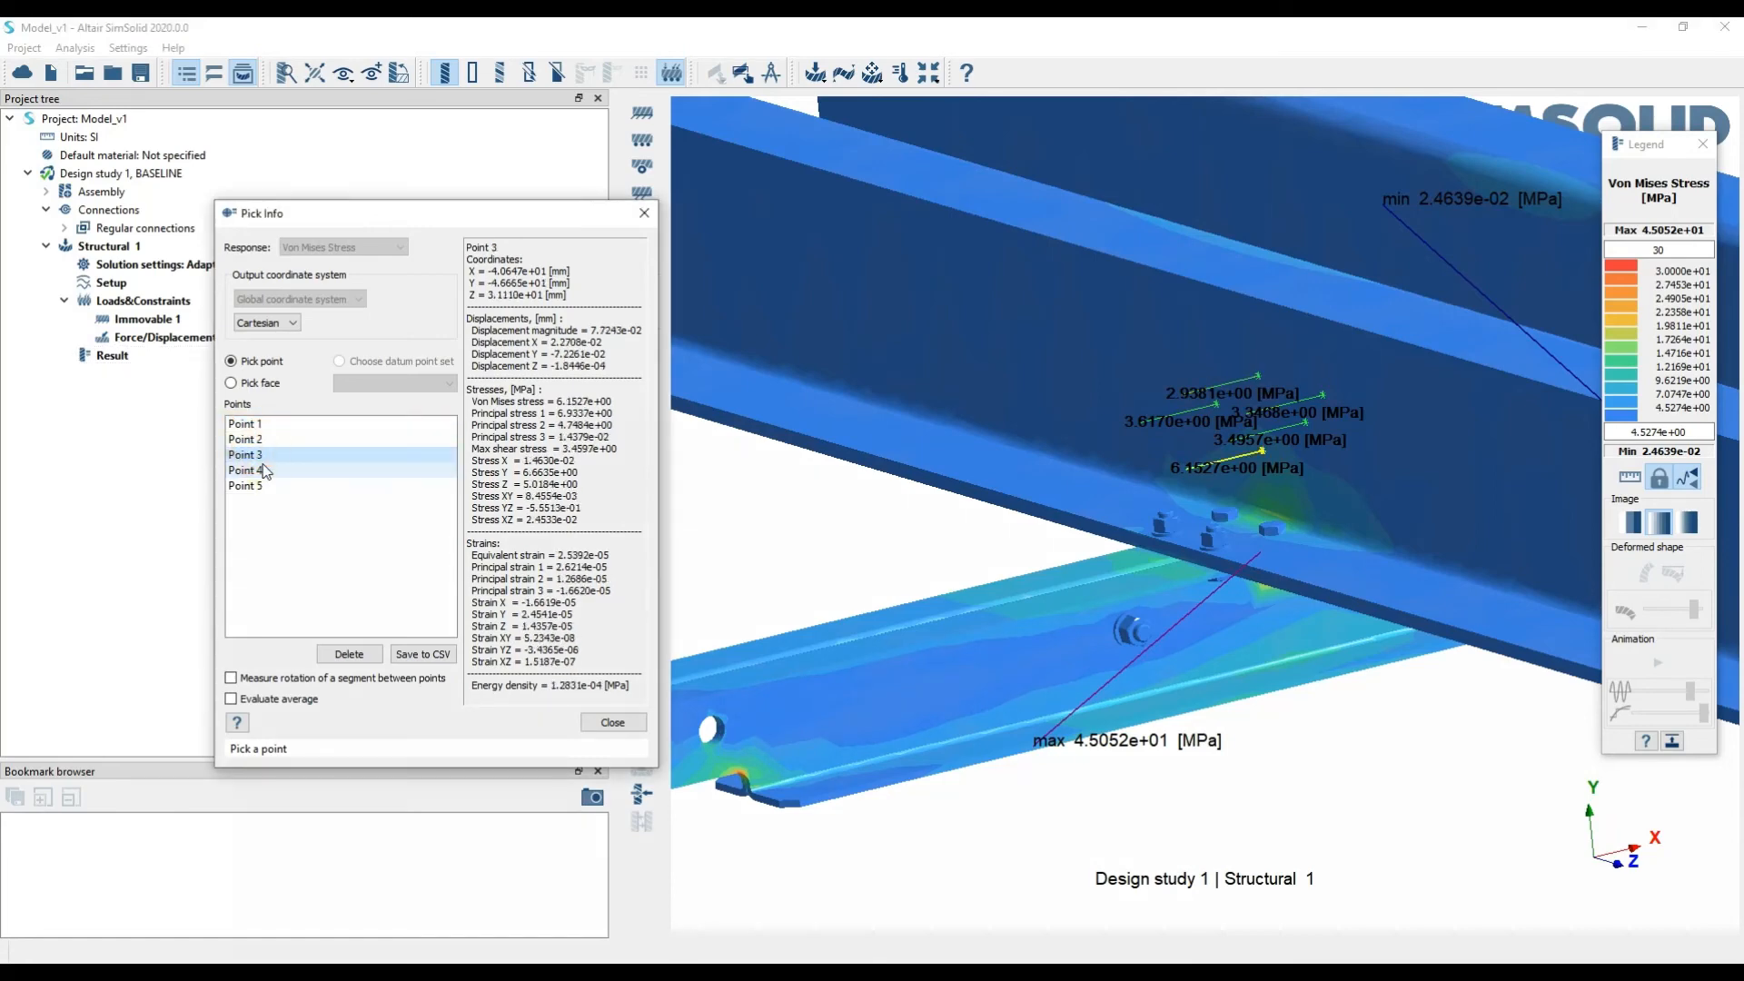
left_click(245, 470)
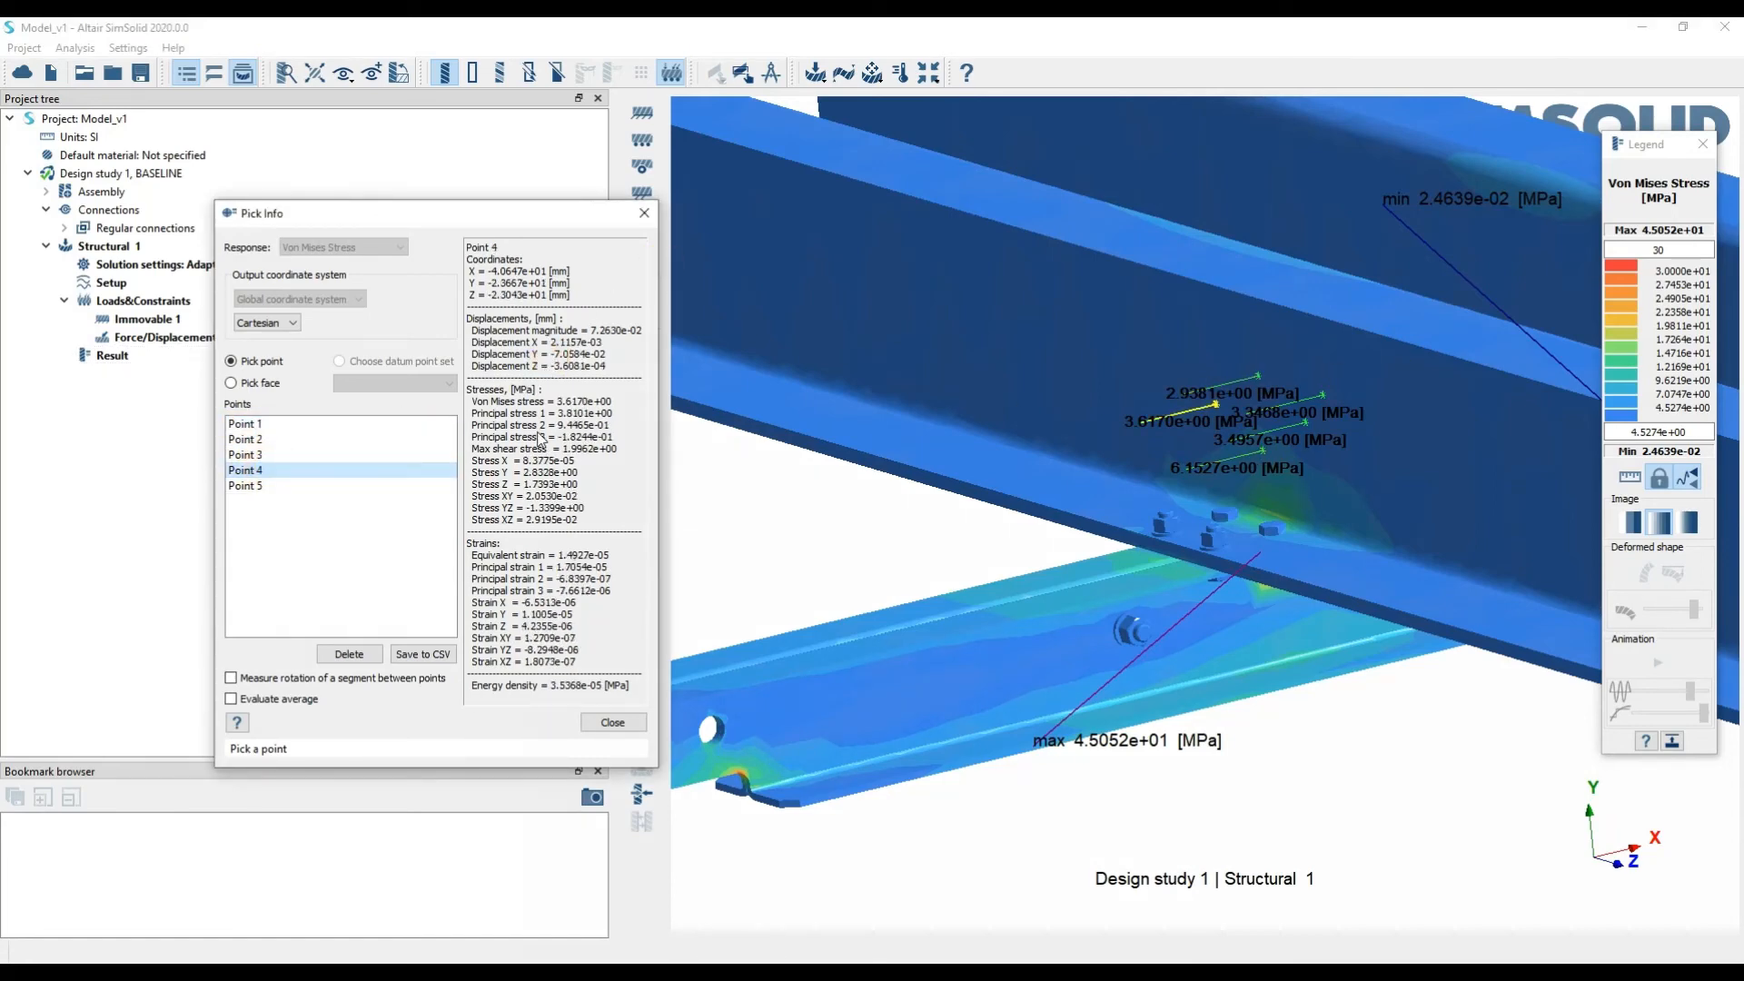
Evaluate the average results over all five probed points, and close the point probe
left_click(255, 704)
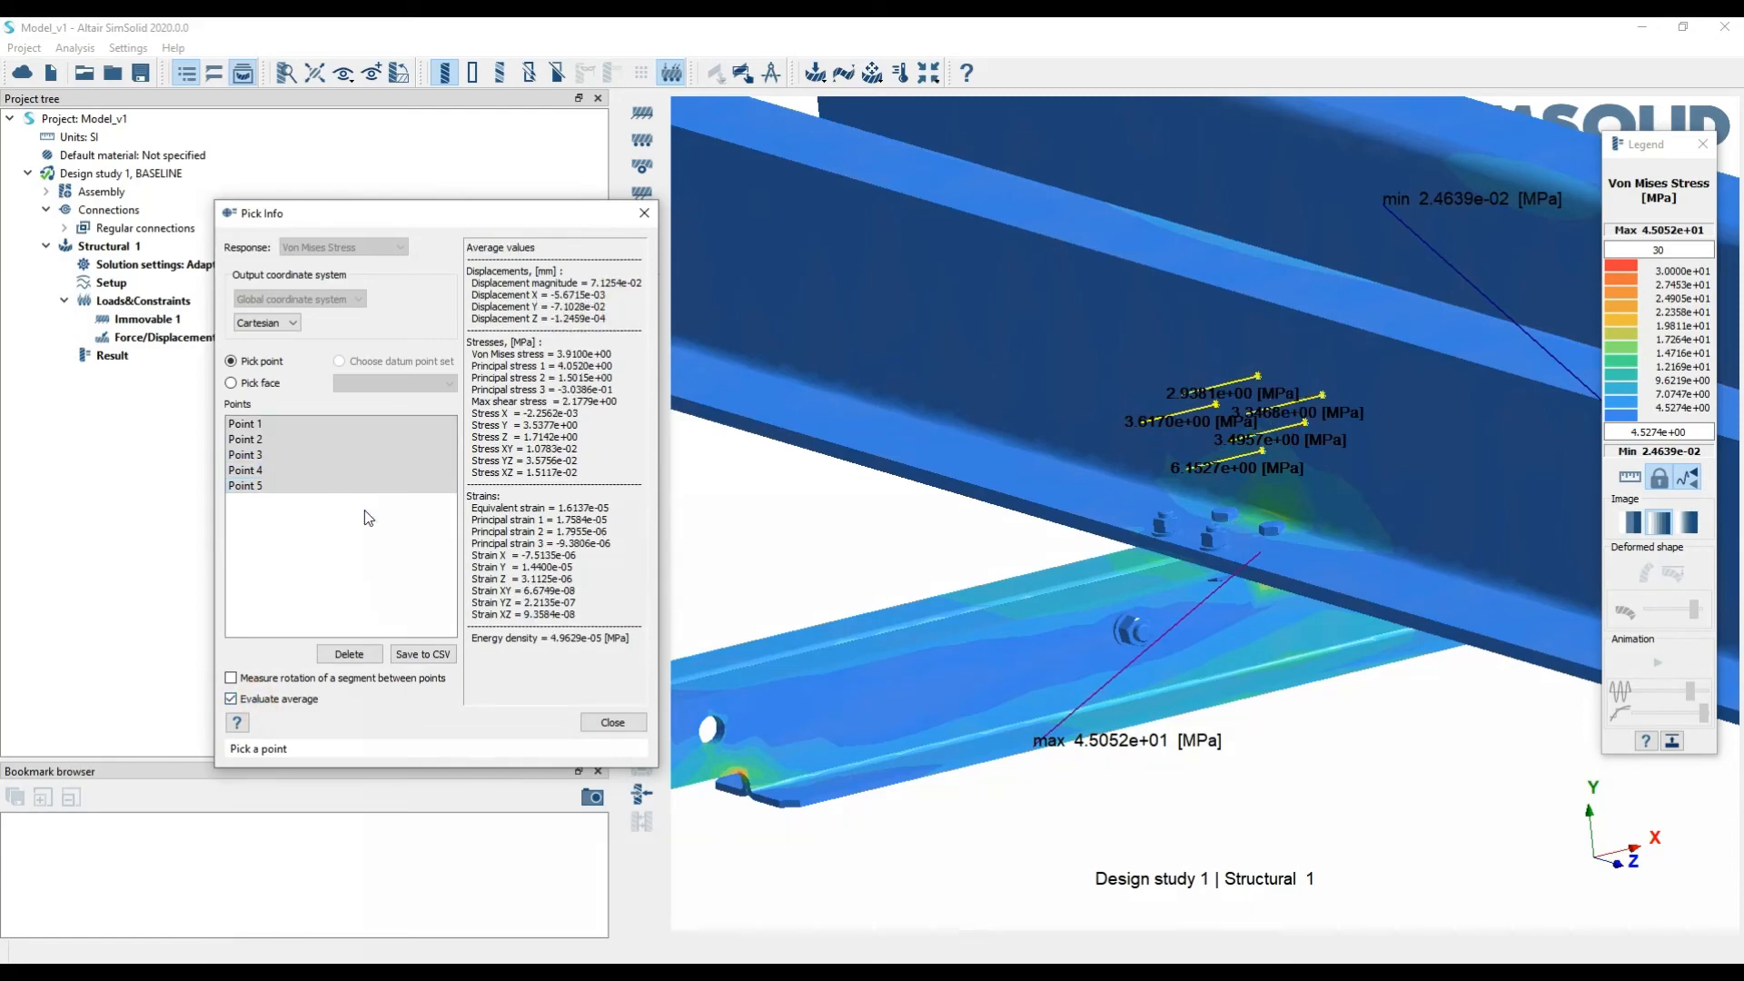
left_click(261, 372)
left_click(385, 633)
left_click(328, 486)
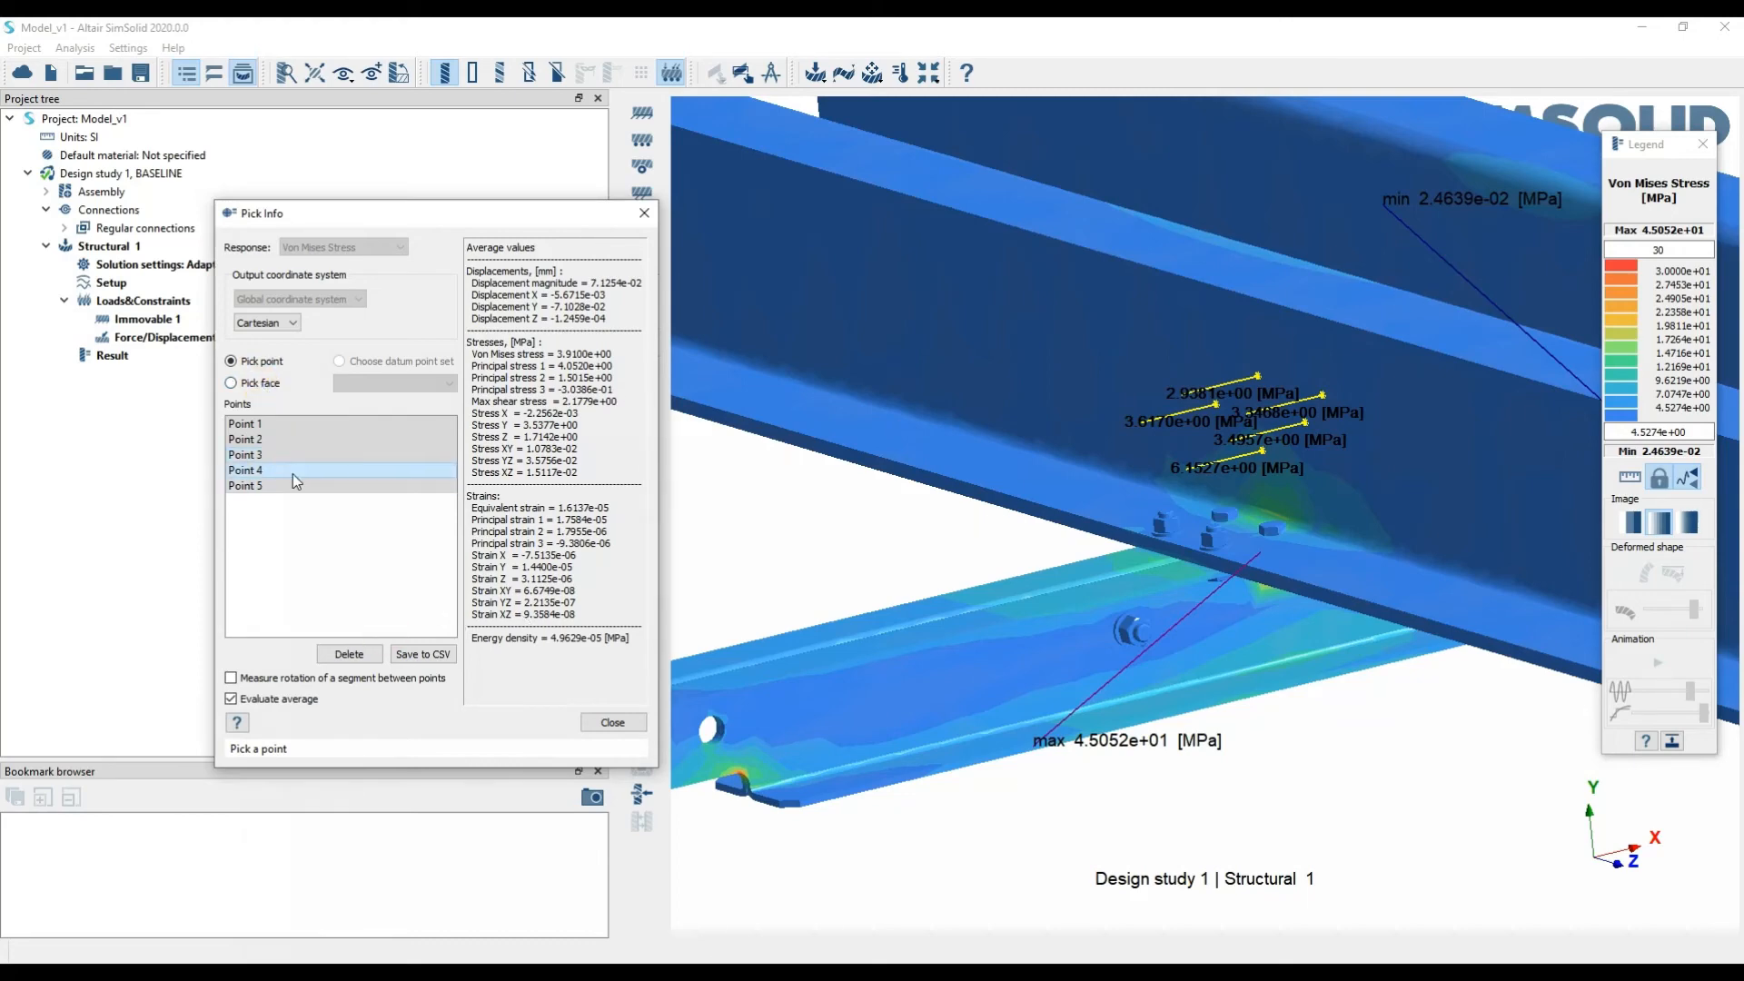
left_click(416, 656)
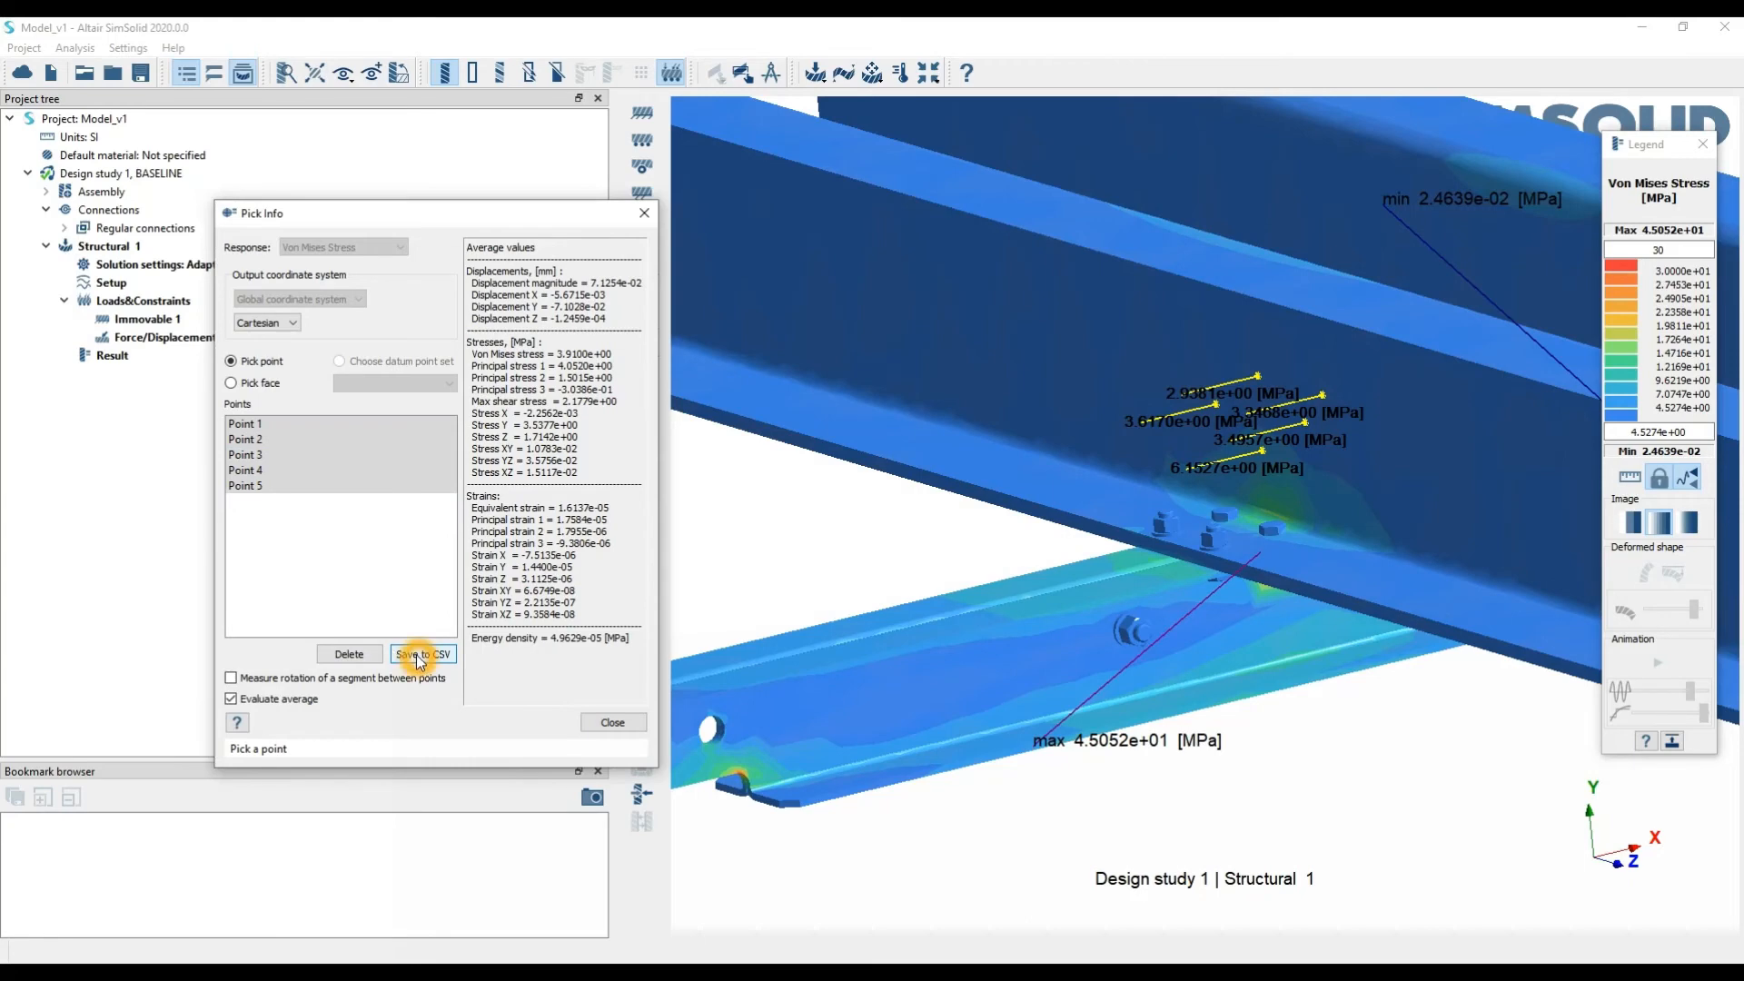
left_click(452, 639)
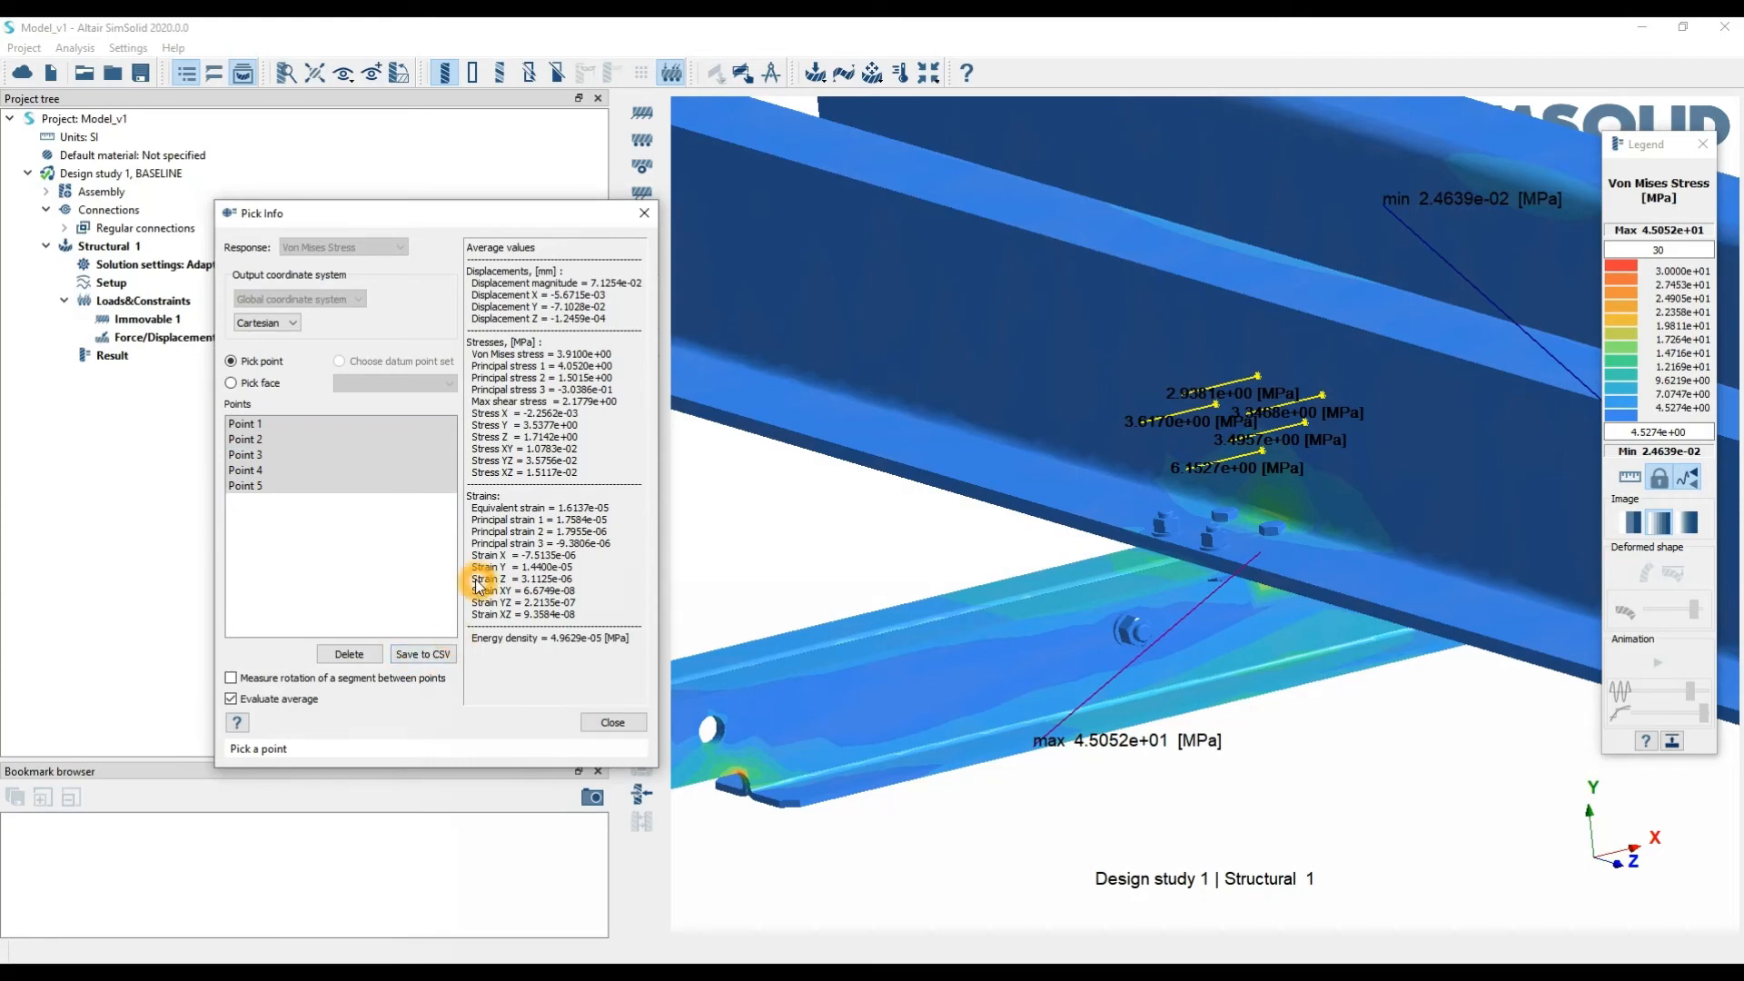
left_click(645, 214)
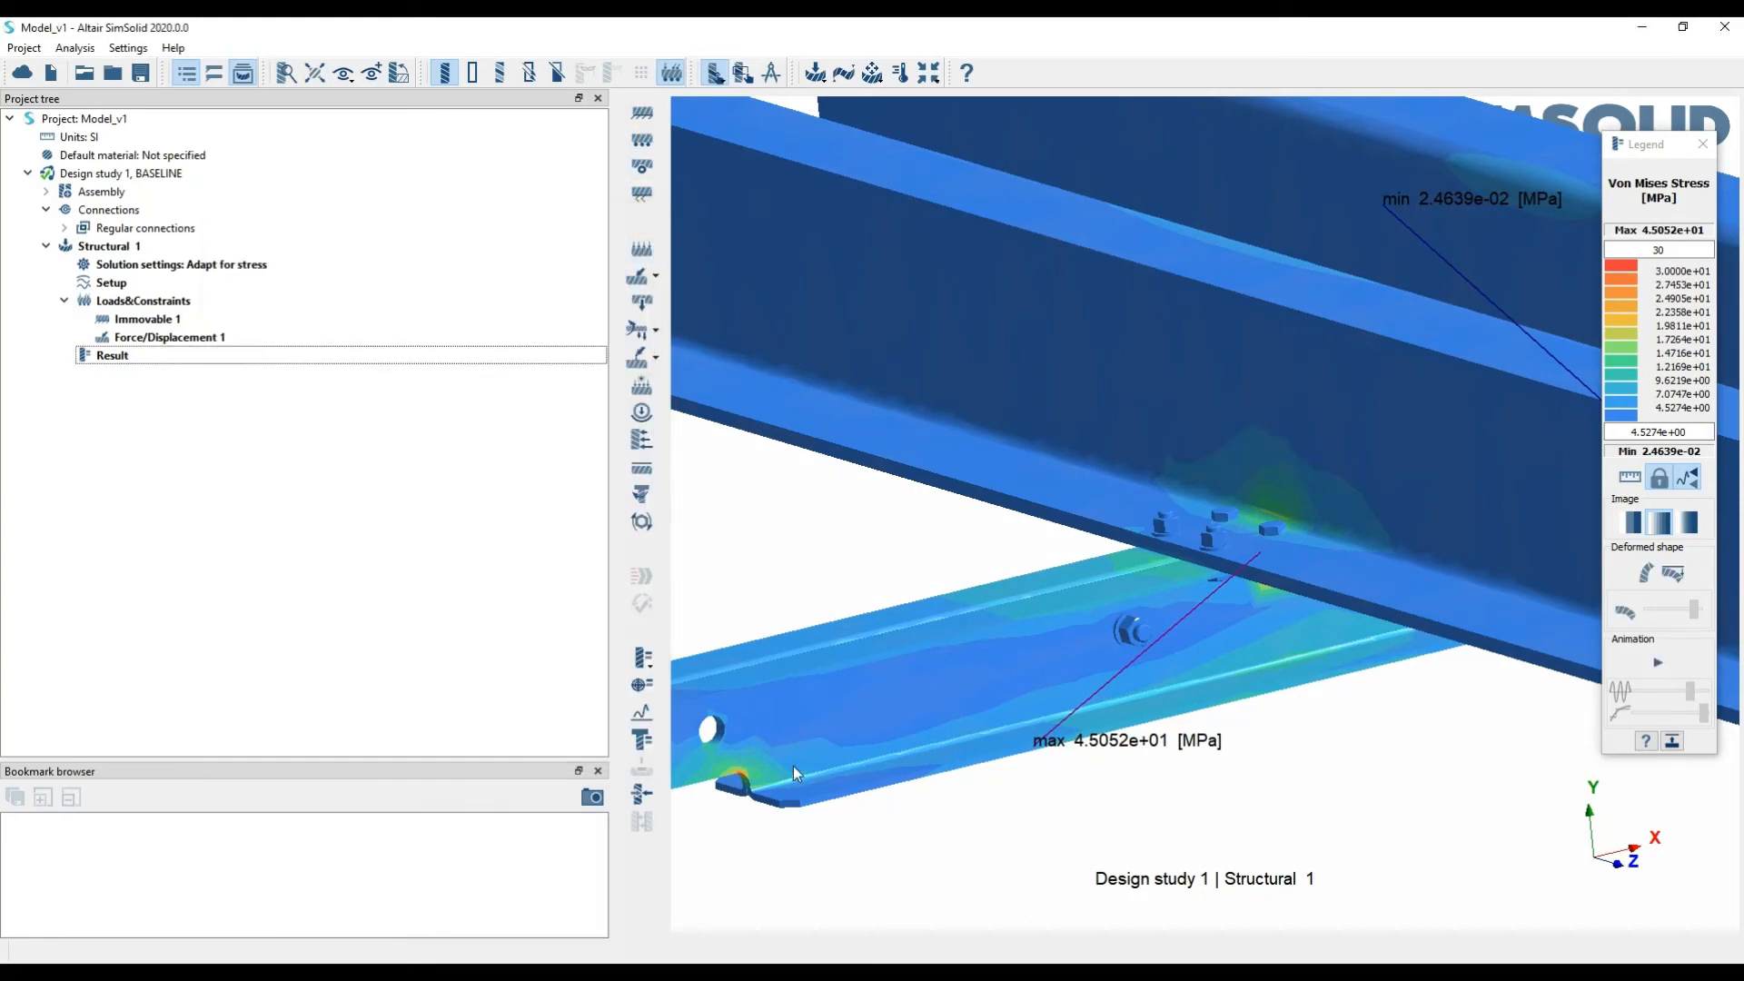
Graph the Von Mises stress along a line between two points on the cross beam's upper flange, and close the graph
left_click(650, 725)
left_click_drag(888, 266, 537, 251)
scroll(1176, 368, "down", 5)
left_click_drag(1175, 368, 1164, 461)
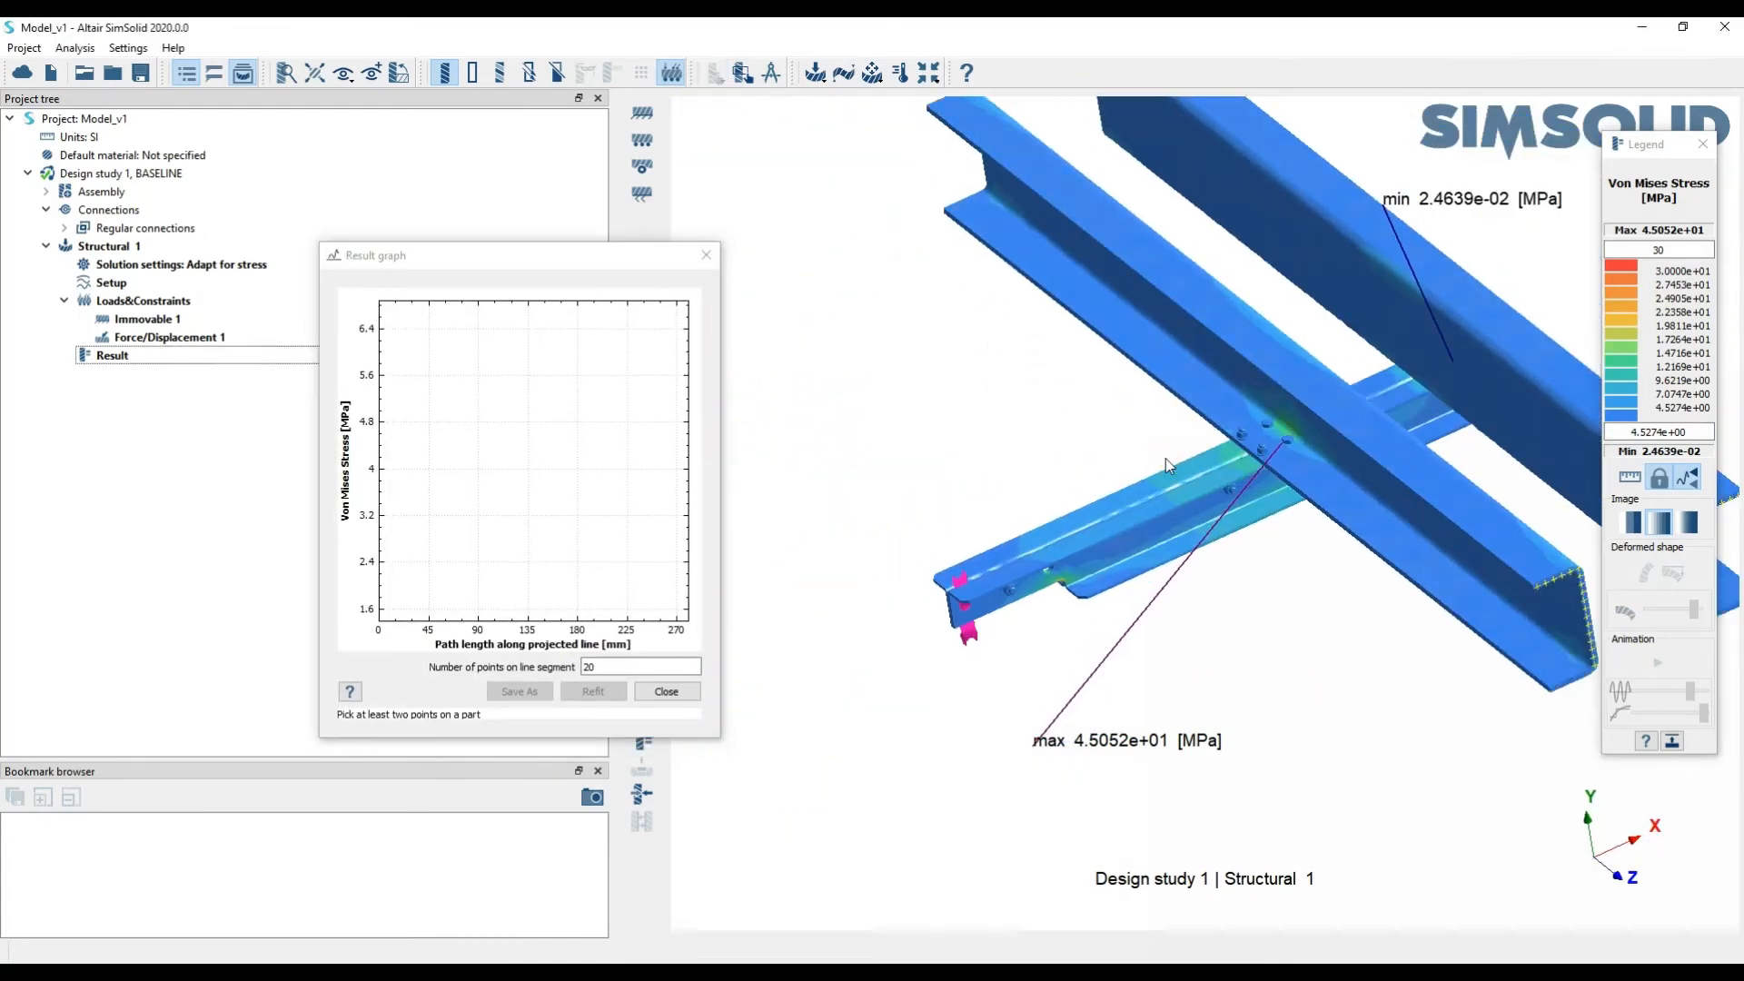
scroll(1182, 501, "up", 4)
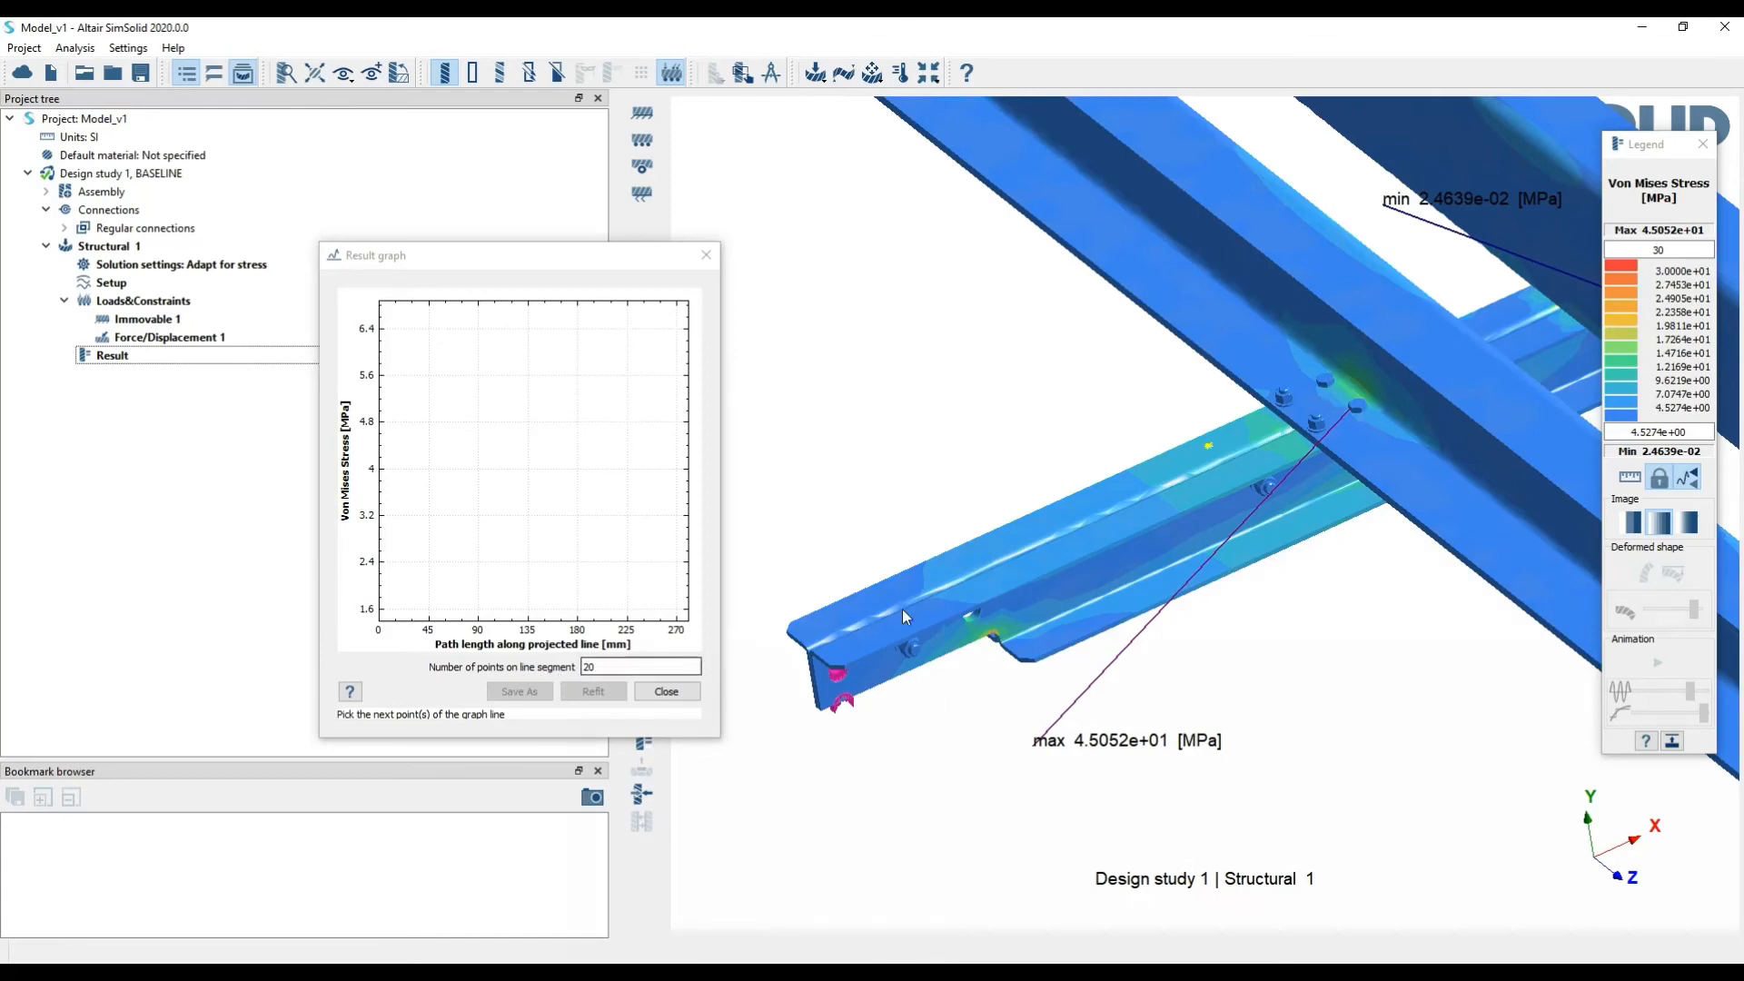
left_click(983, 554)
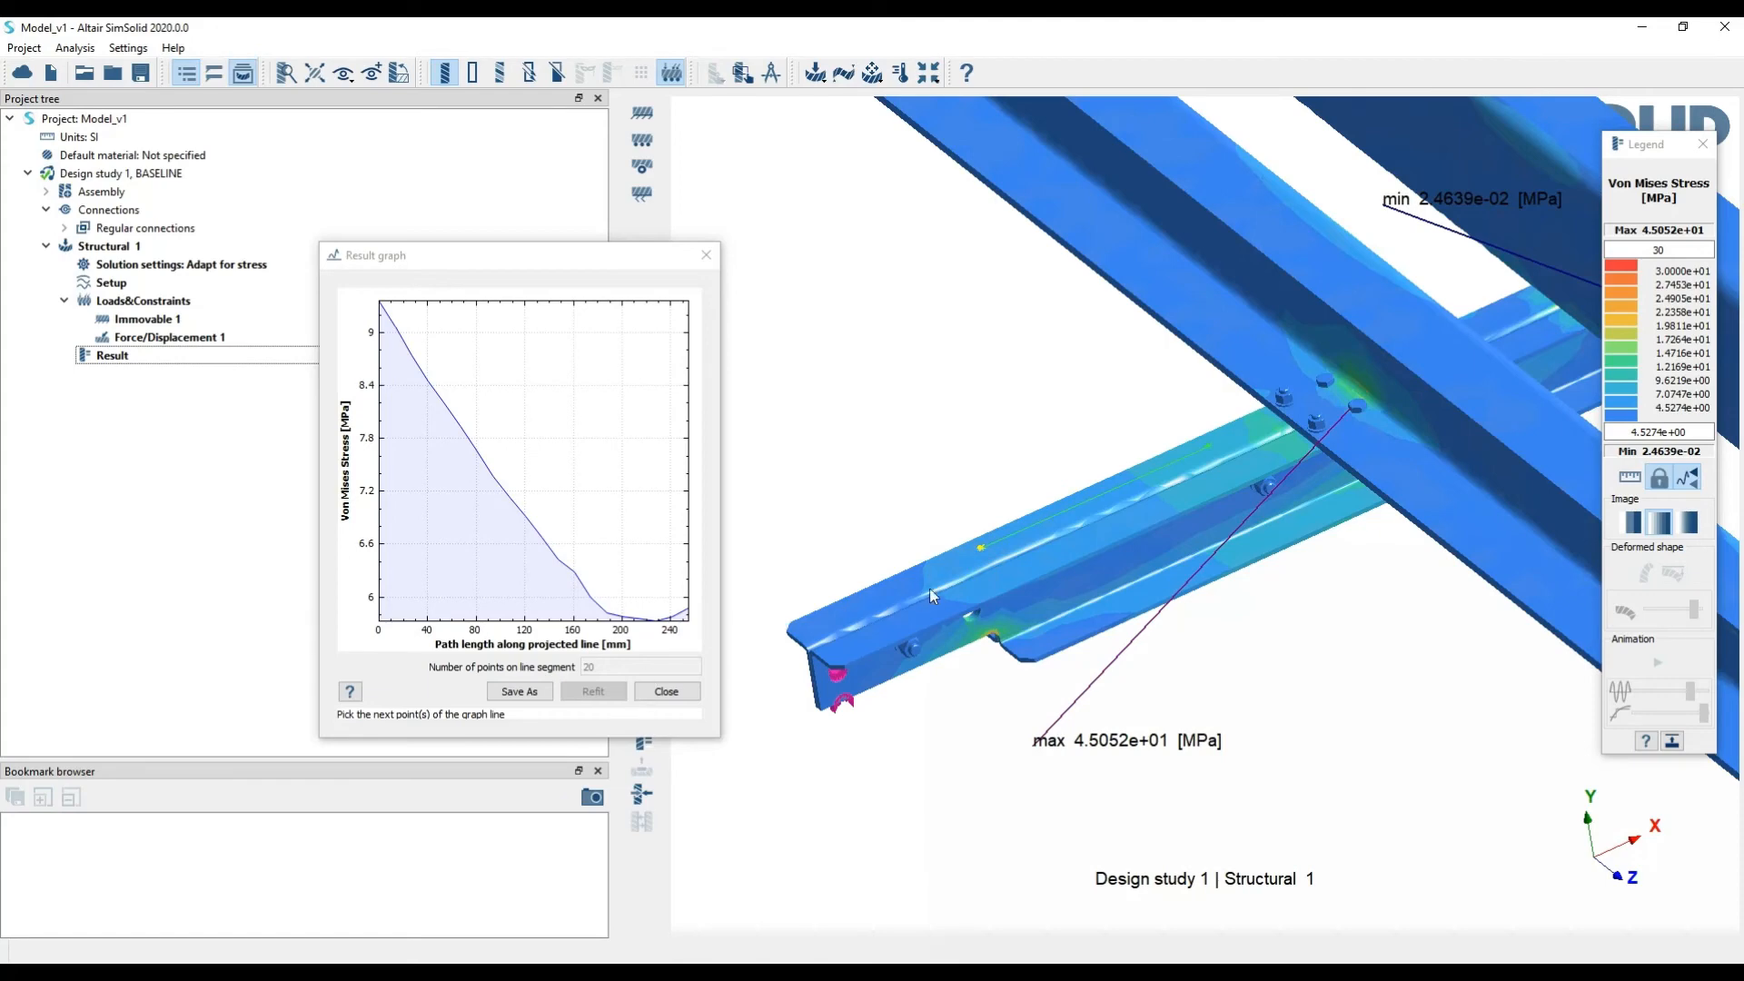
left_click(535, 697)
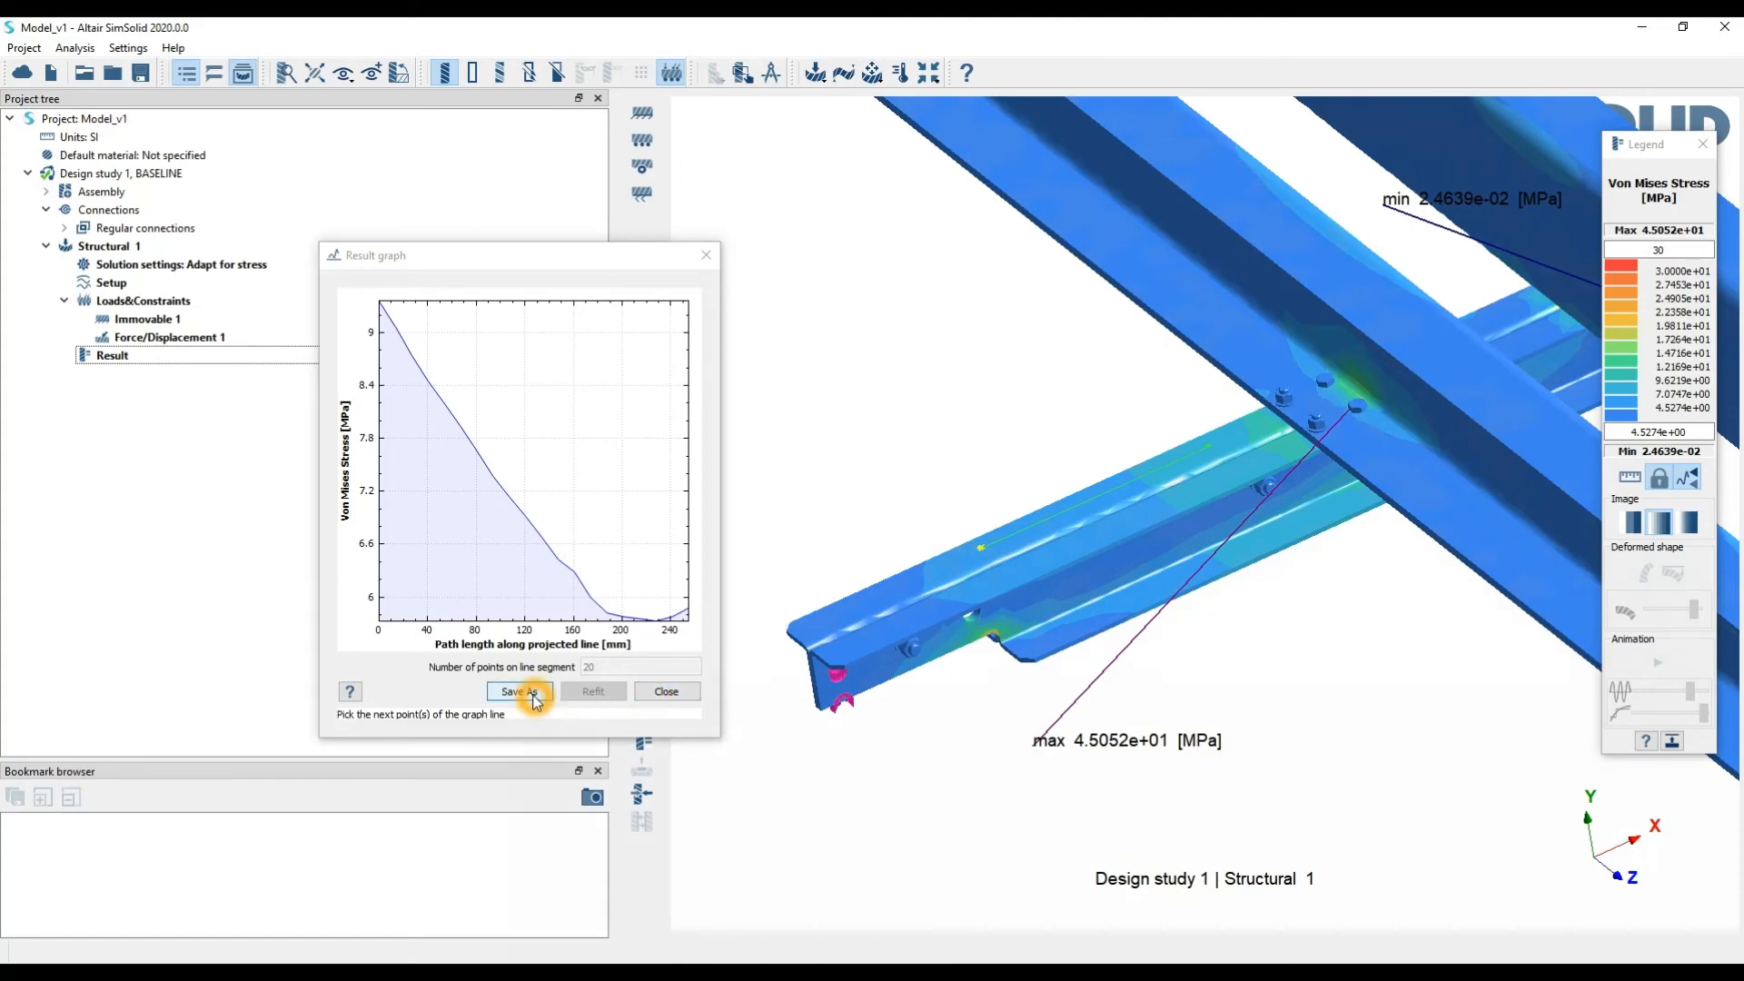
left_click(681, 694)
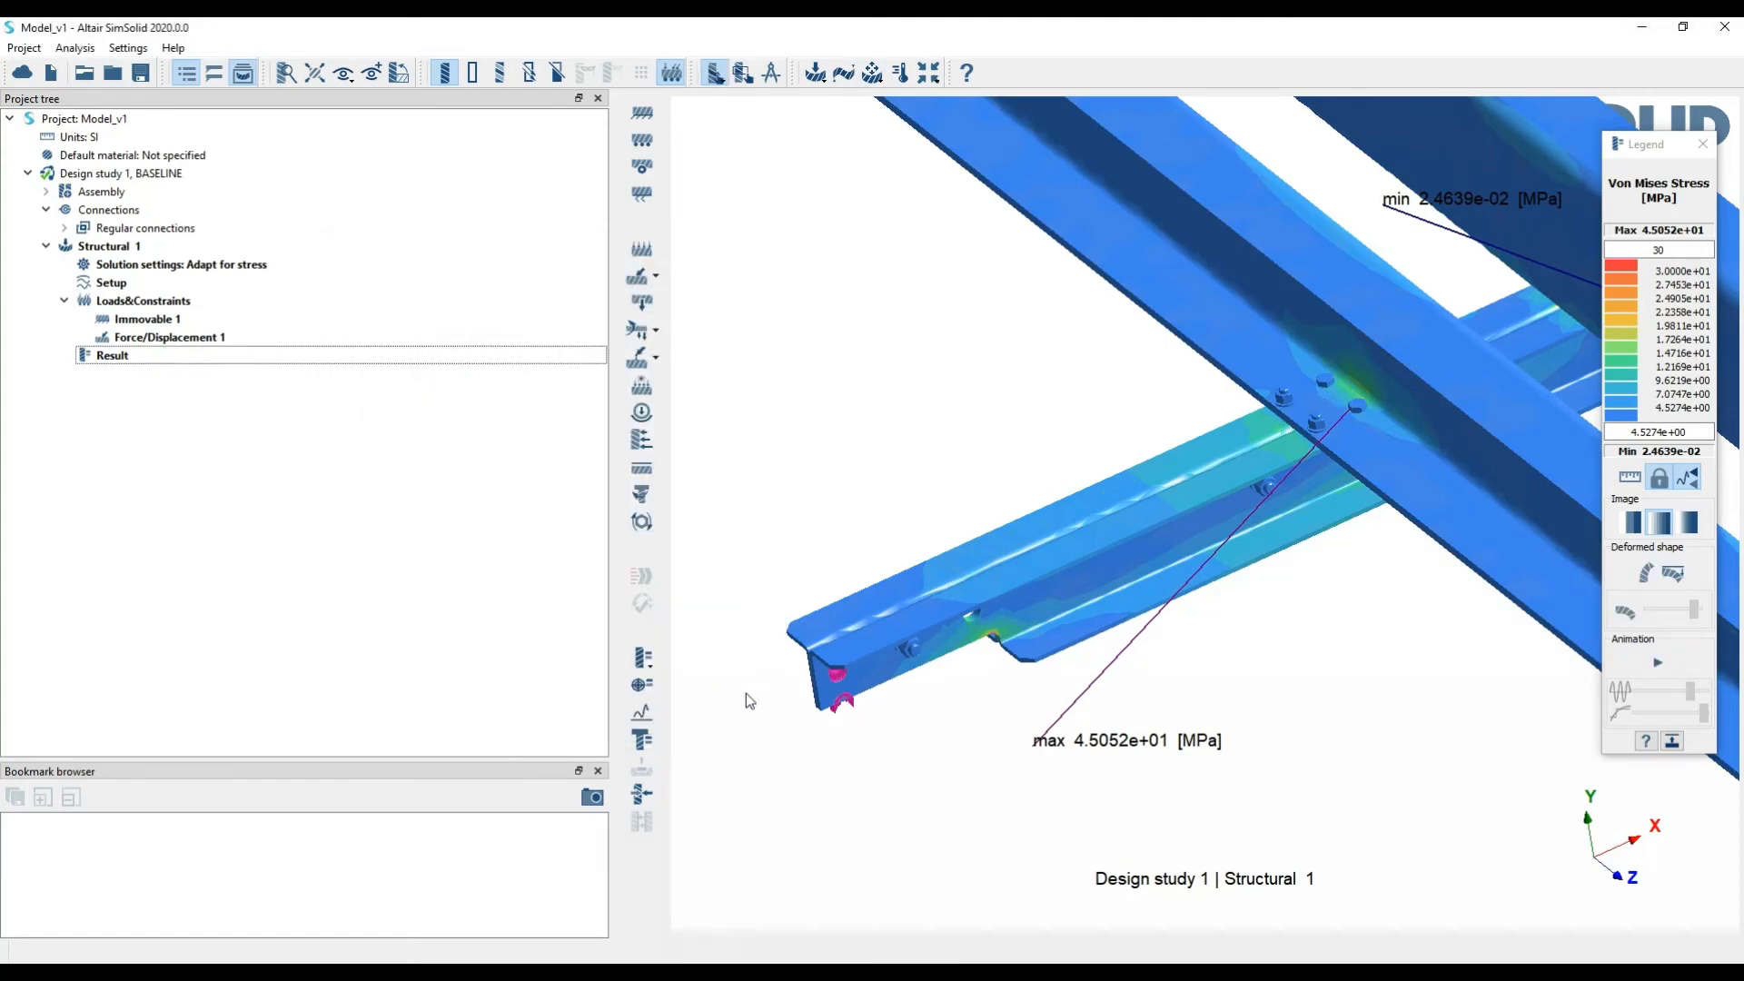
Review the axial forces, shear forces and bending moments at the bolt heads and threads, and close the bolt force table
left_click(641, 739)
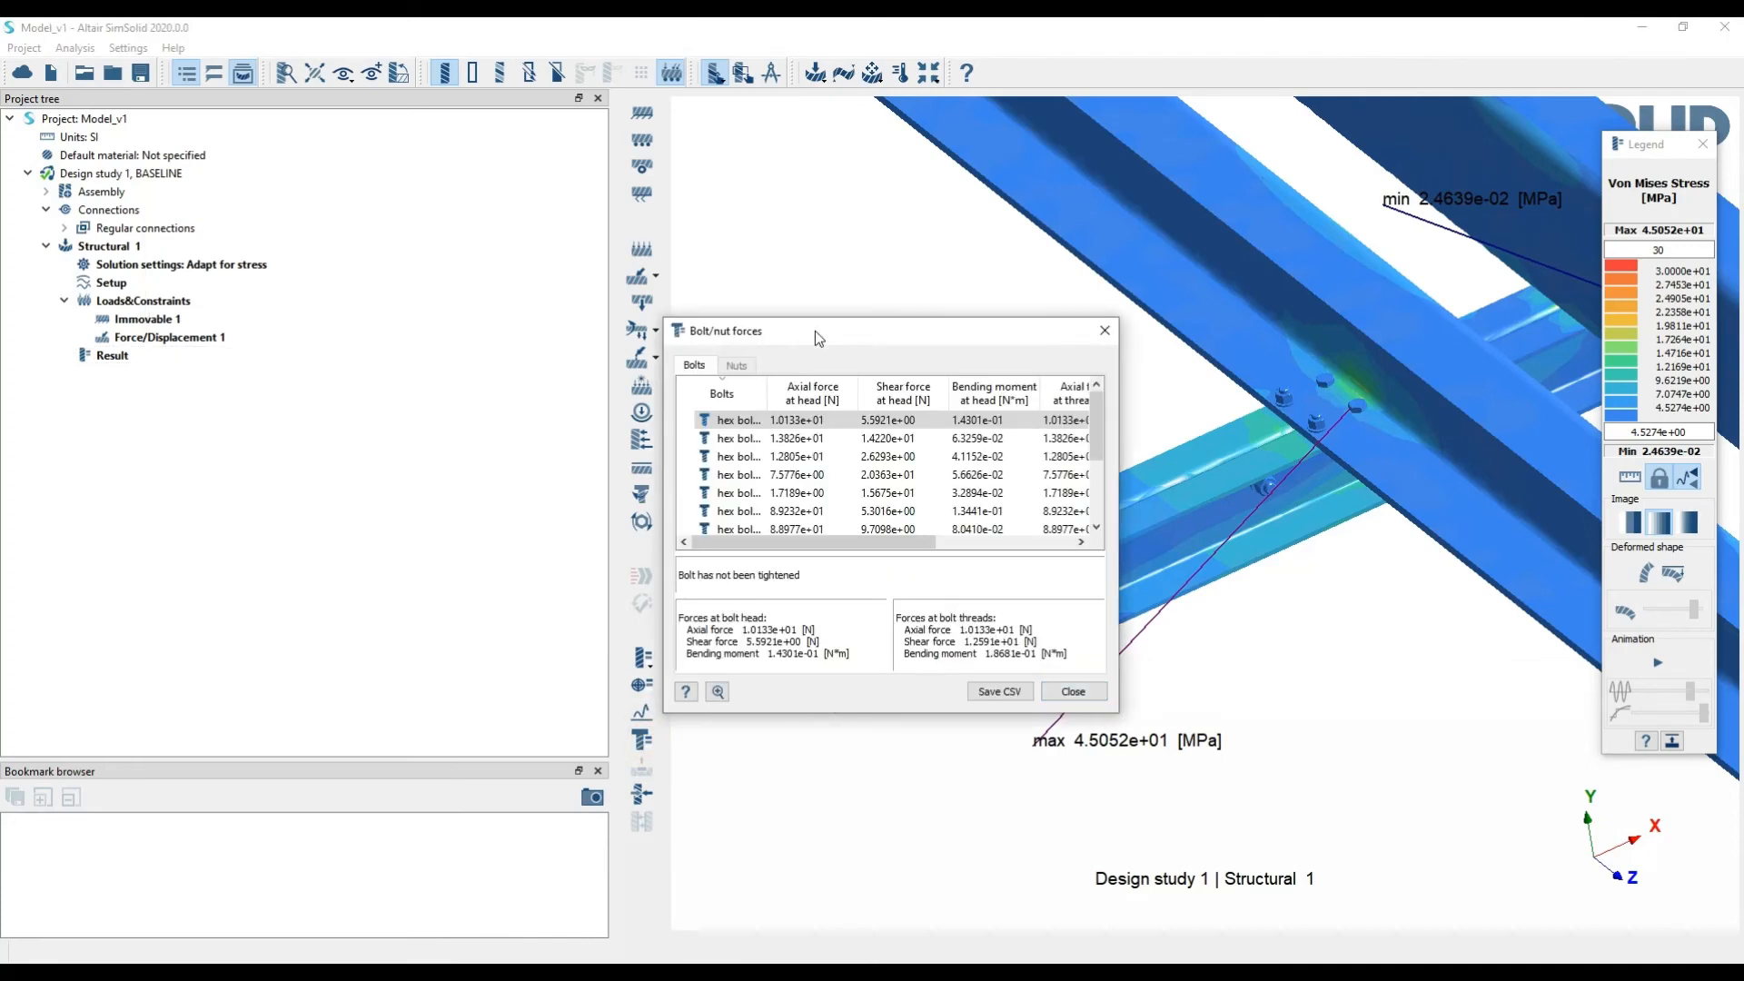
left_click_drag(817, 332, 372, 253)
left_click_drag(677, 380, 972, 372)
left_click_drag(621, 243, 513, 183)
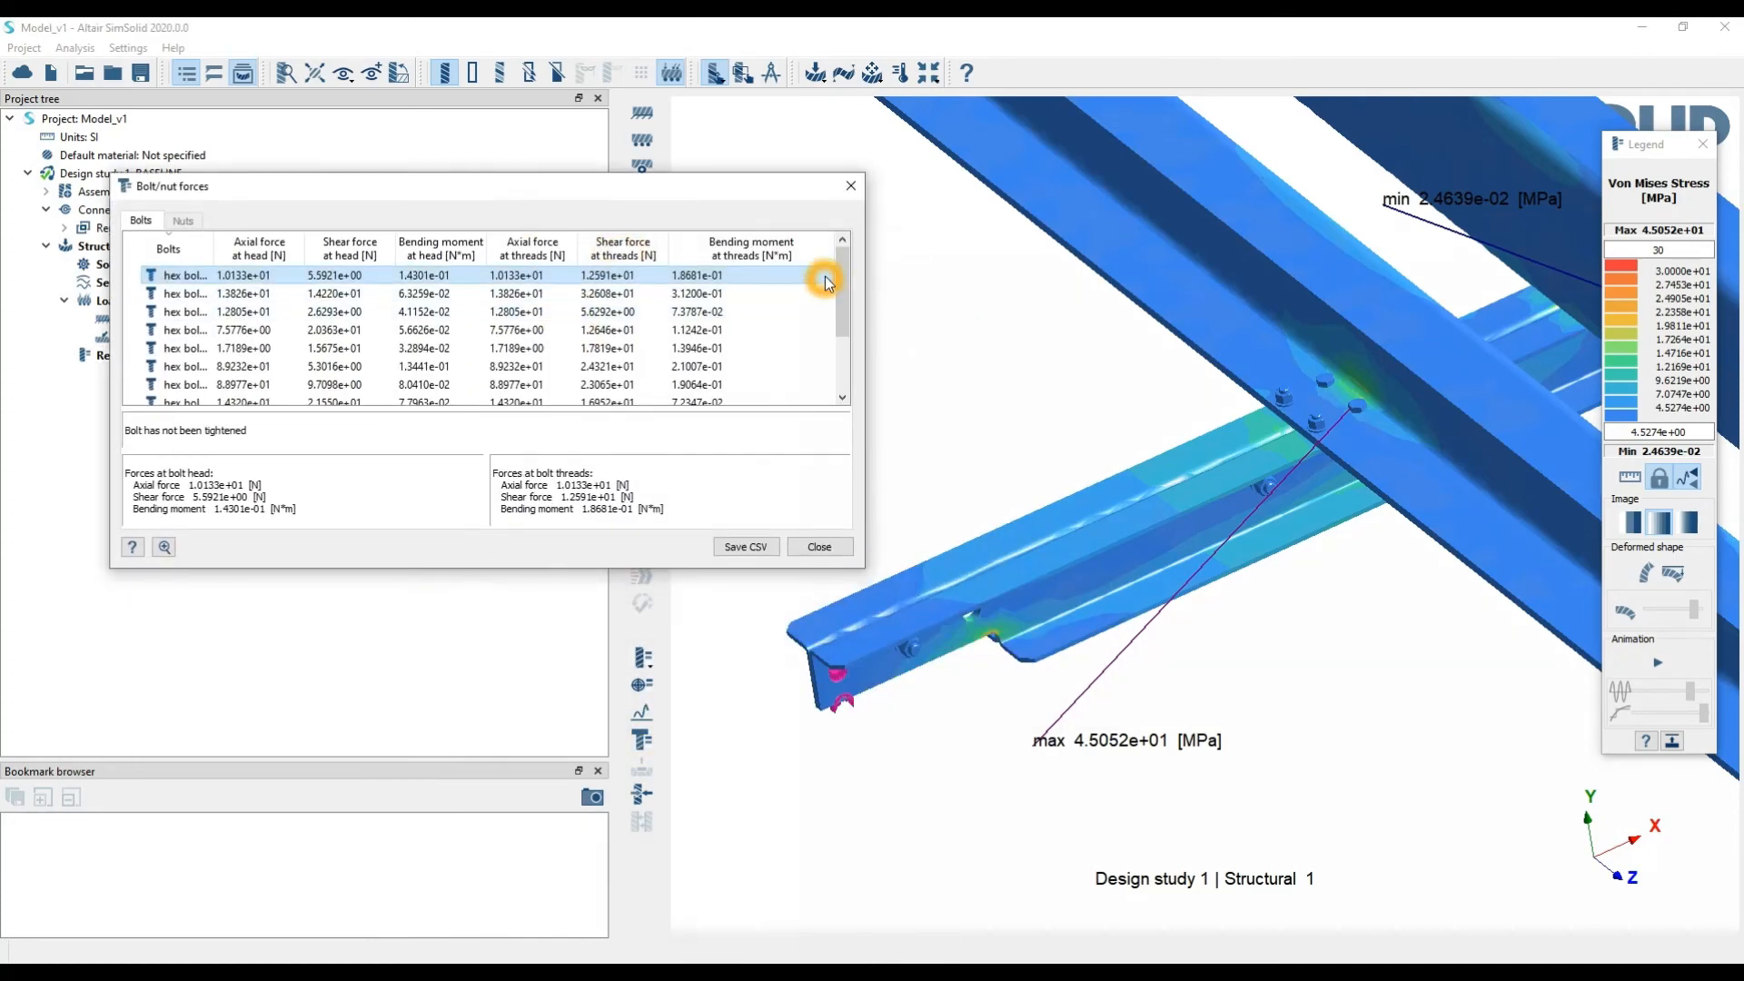
left_click(904, 653)
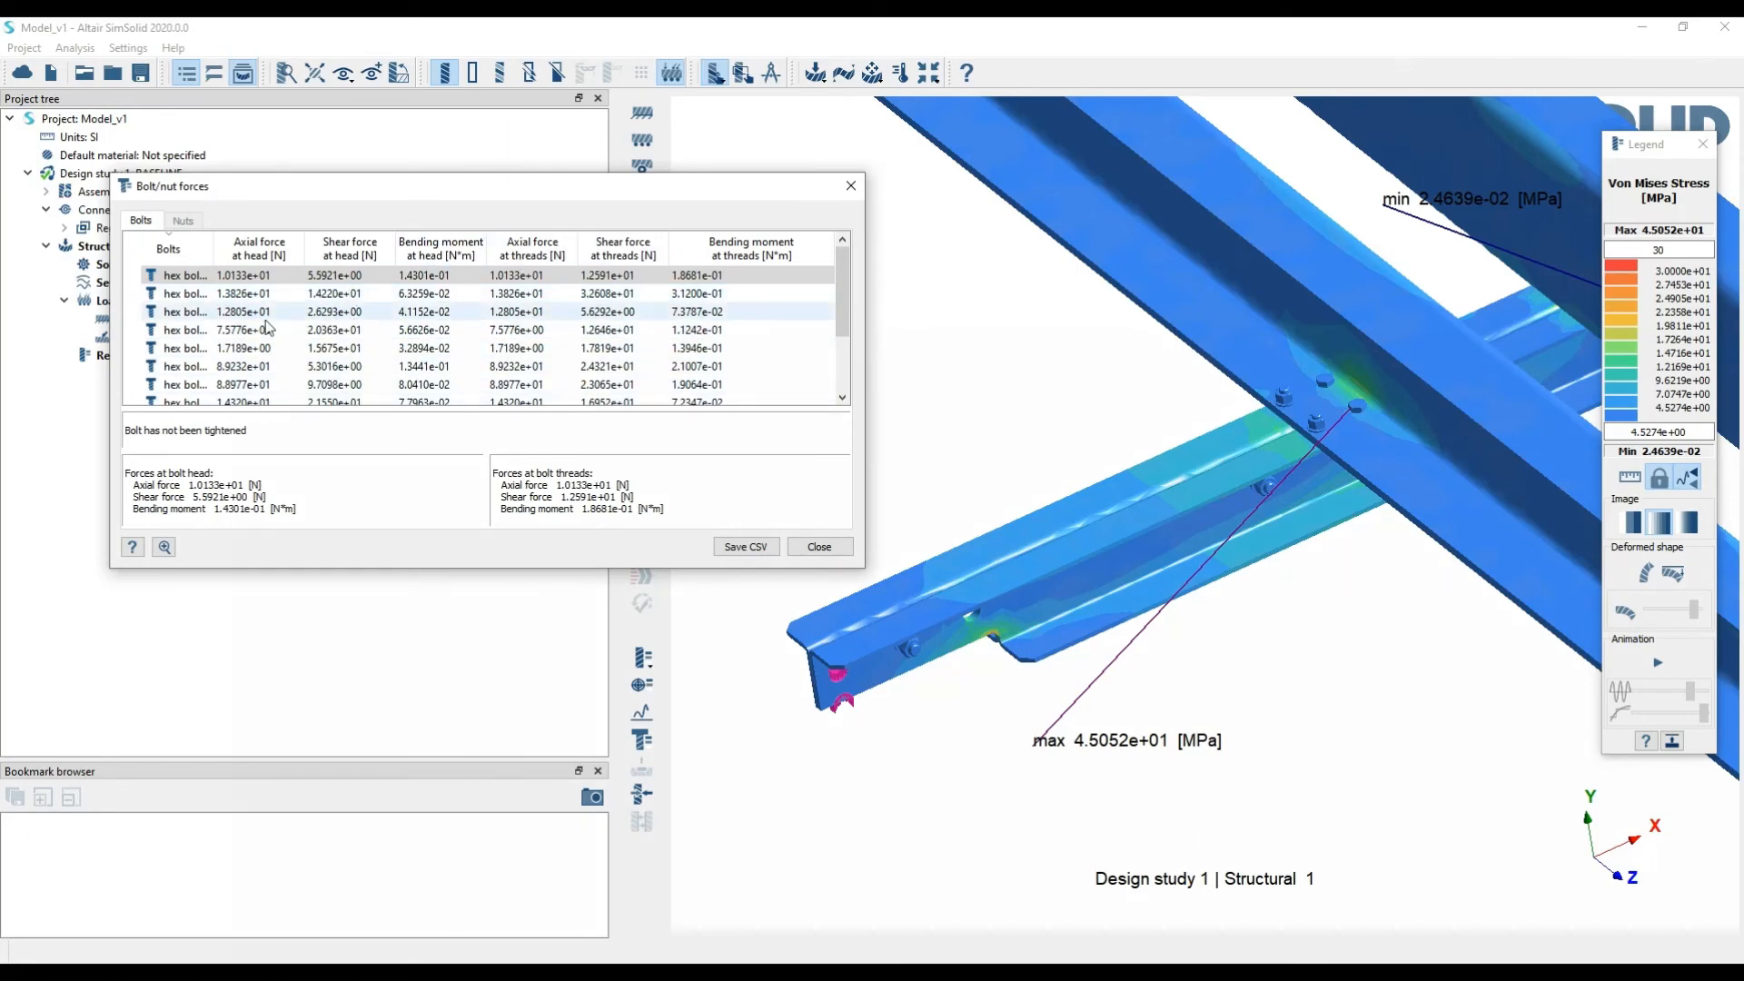
left_click(757, 548)
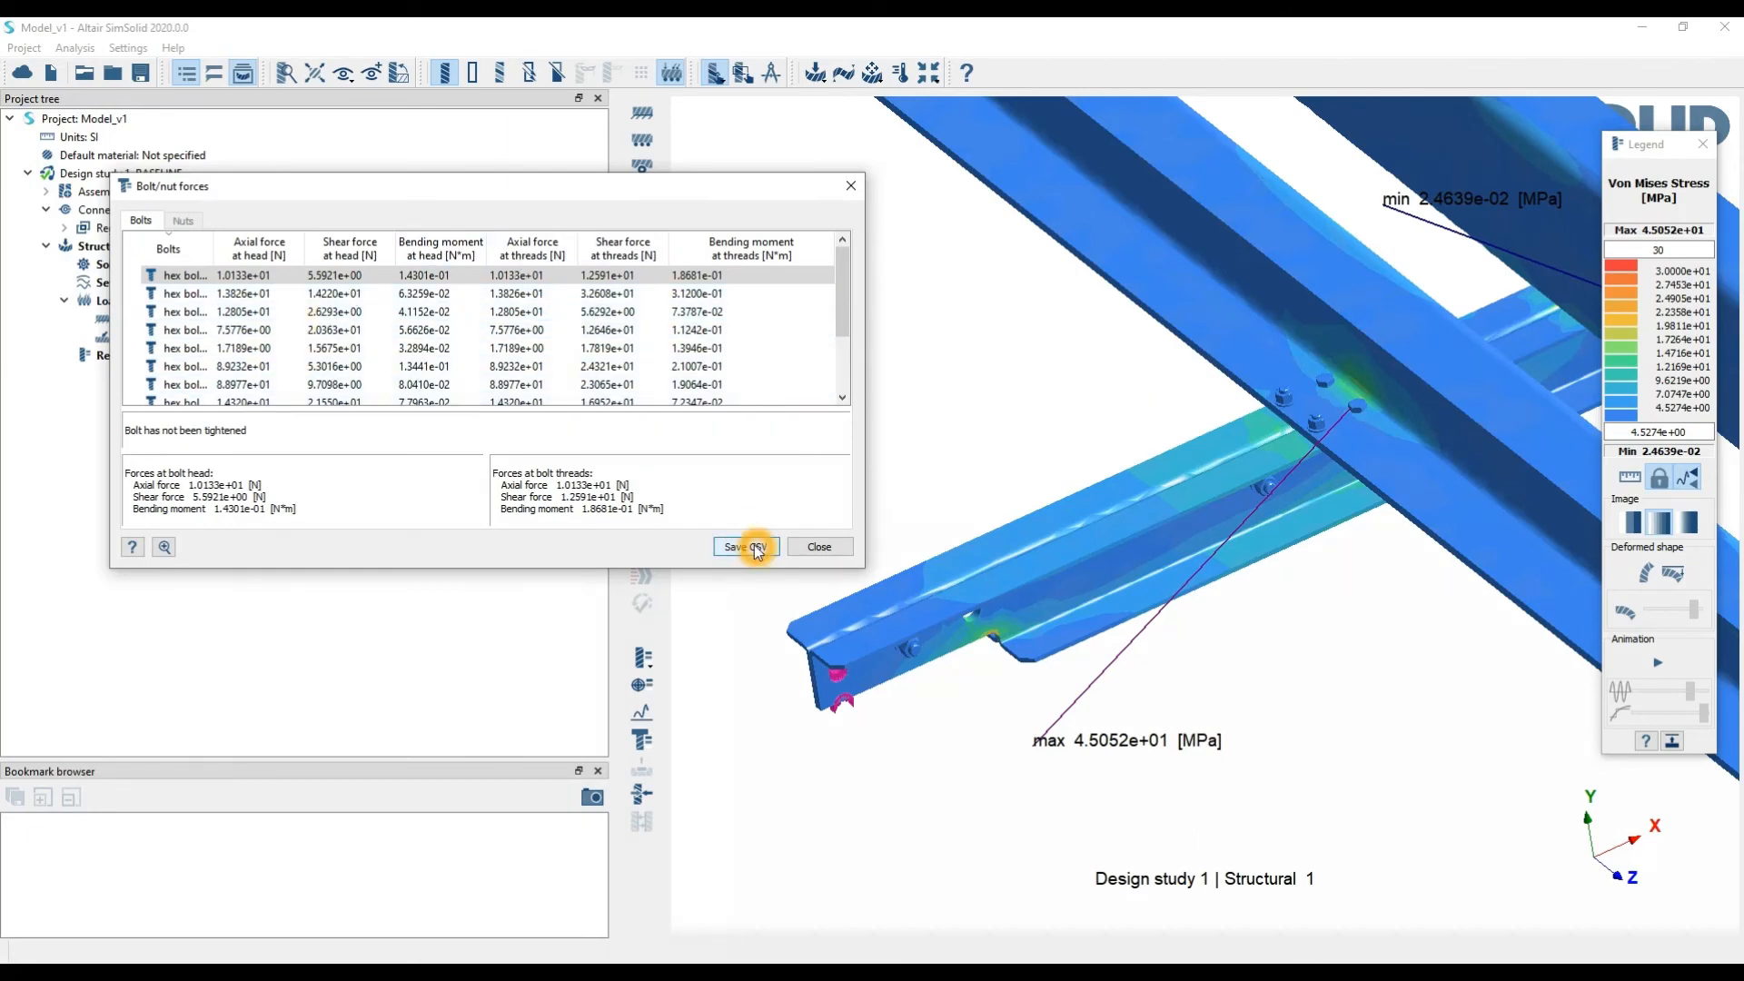
left_click(820, 547)
Examine the reaction forces and moments at the two immovable supports of the main beams
left_click(641, 796)
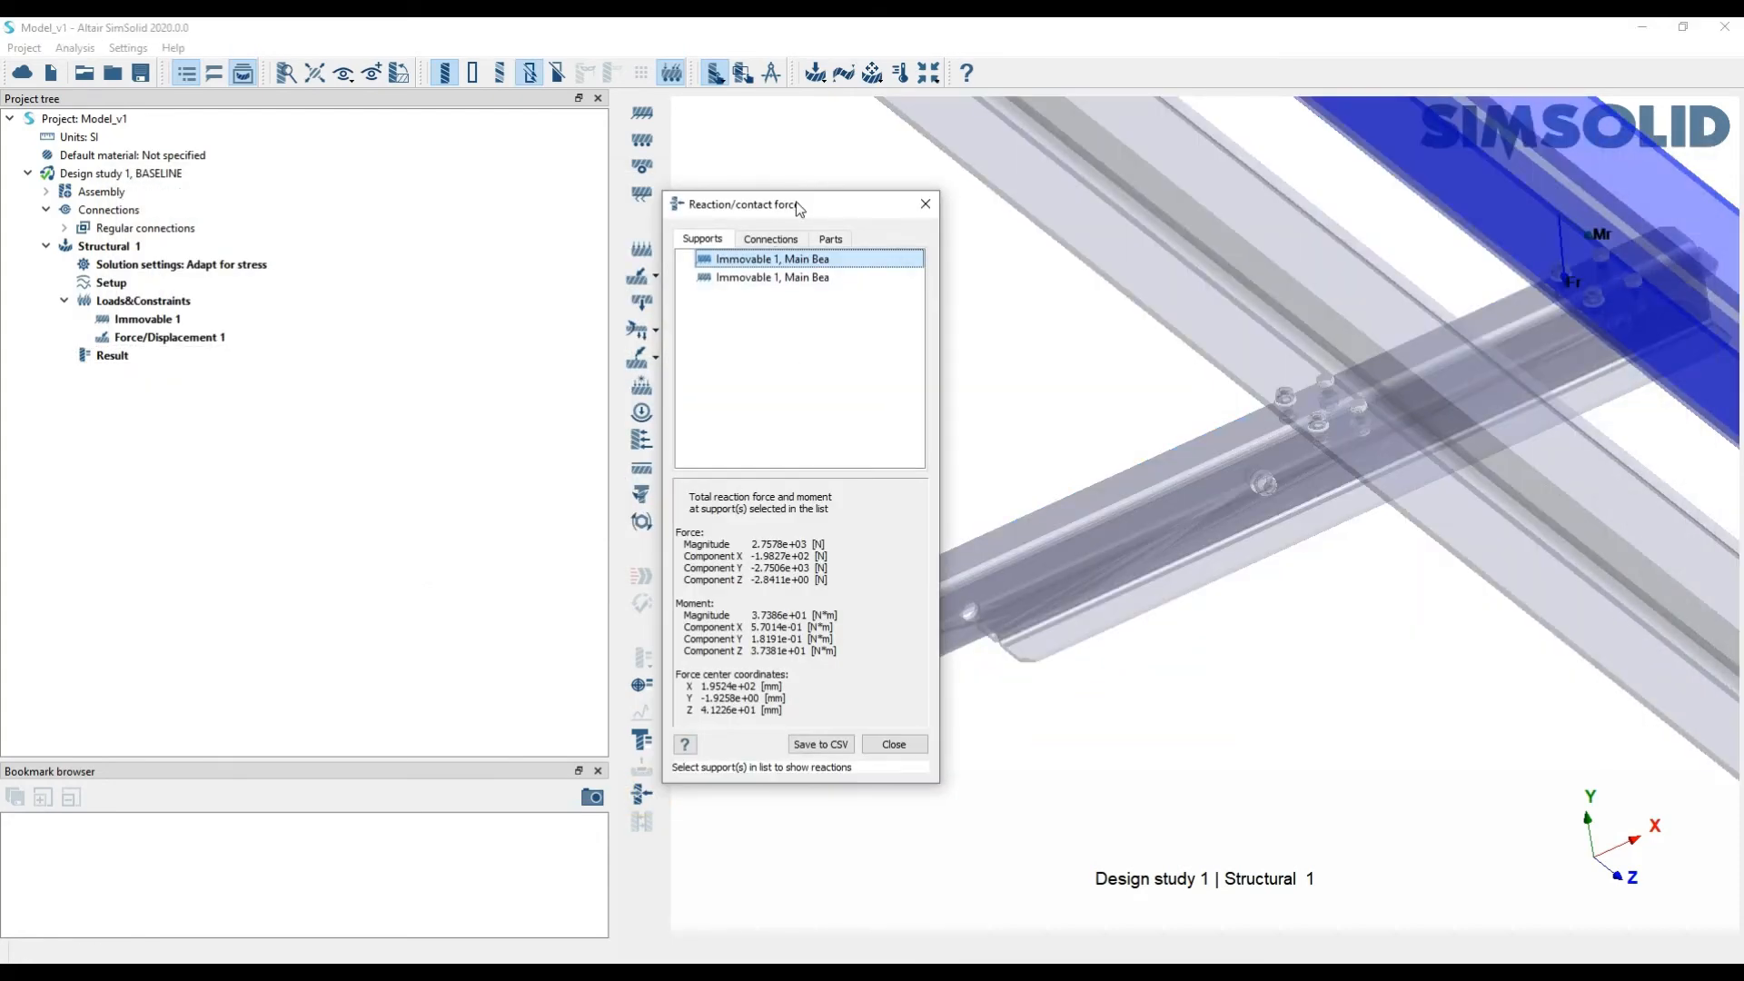
left_click_drag(799, 201, 502, 199)
left_click(1282, 617)
left_click_drag(1211, 603, 1263, 510)
scroll(1264, 507, "down", 4)
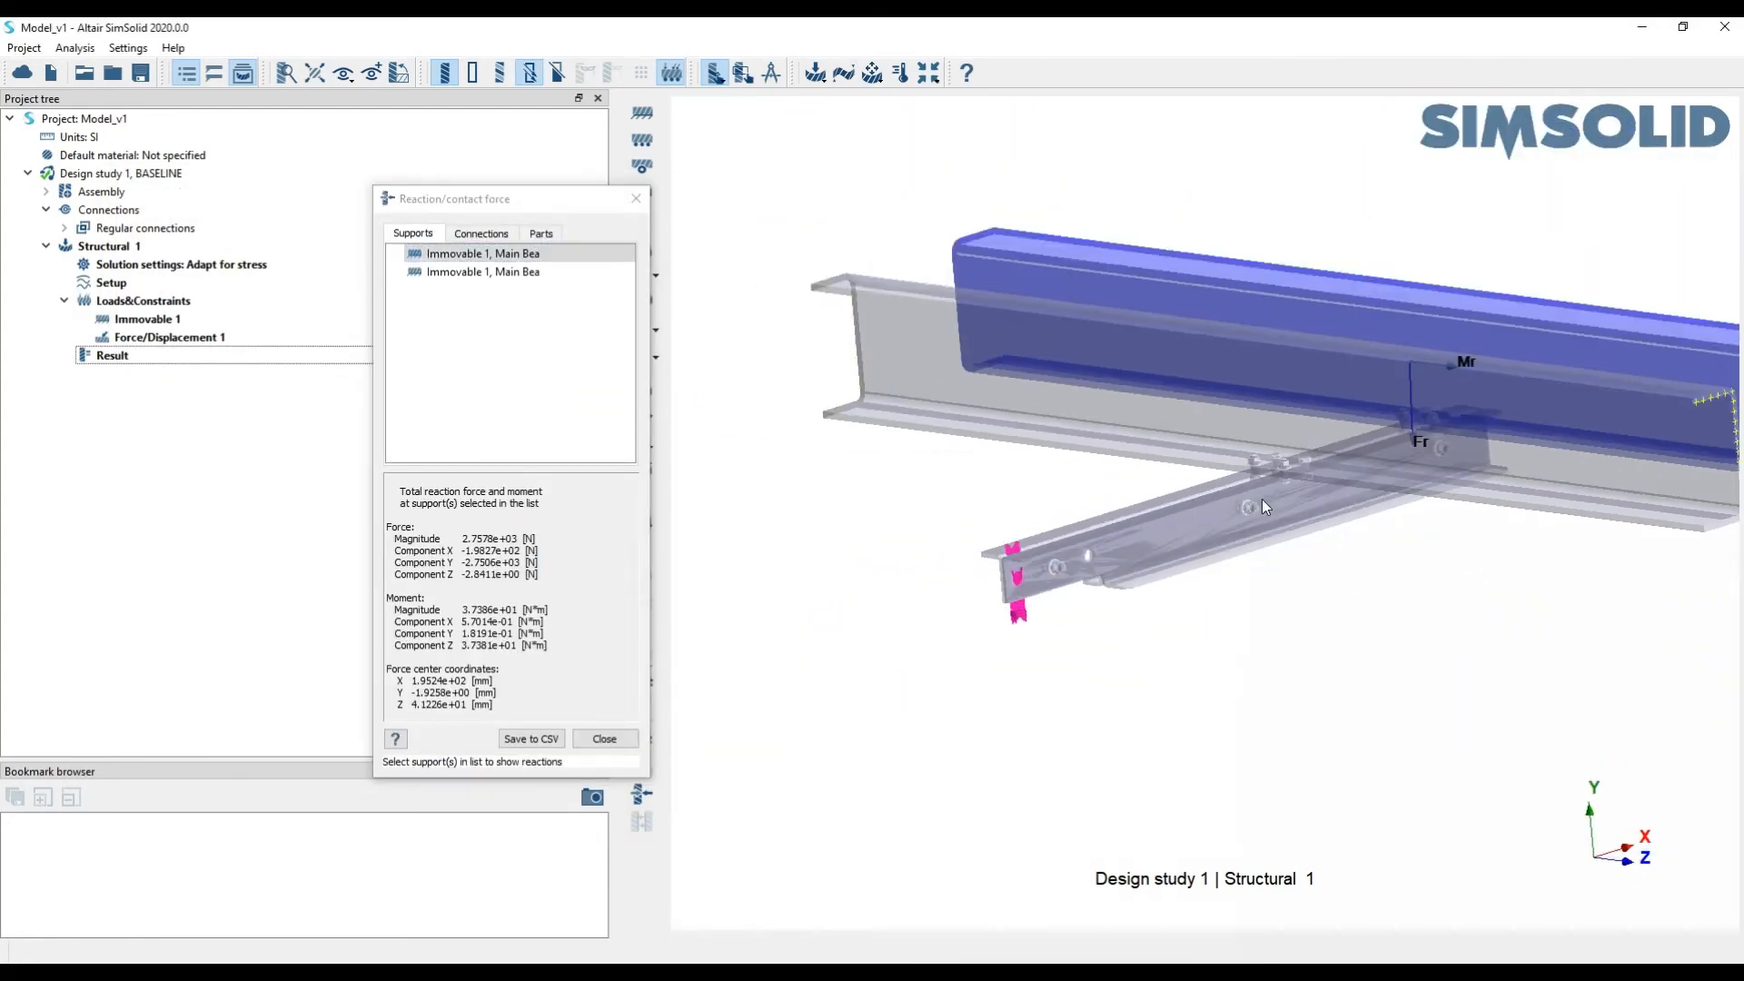
right_click_drag(1266, 501, 1094, 585)
left_click_drag(1198, 520, 1194, 558)
left_click(990, 563)
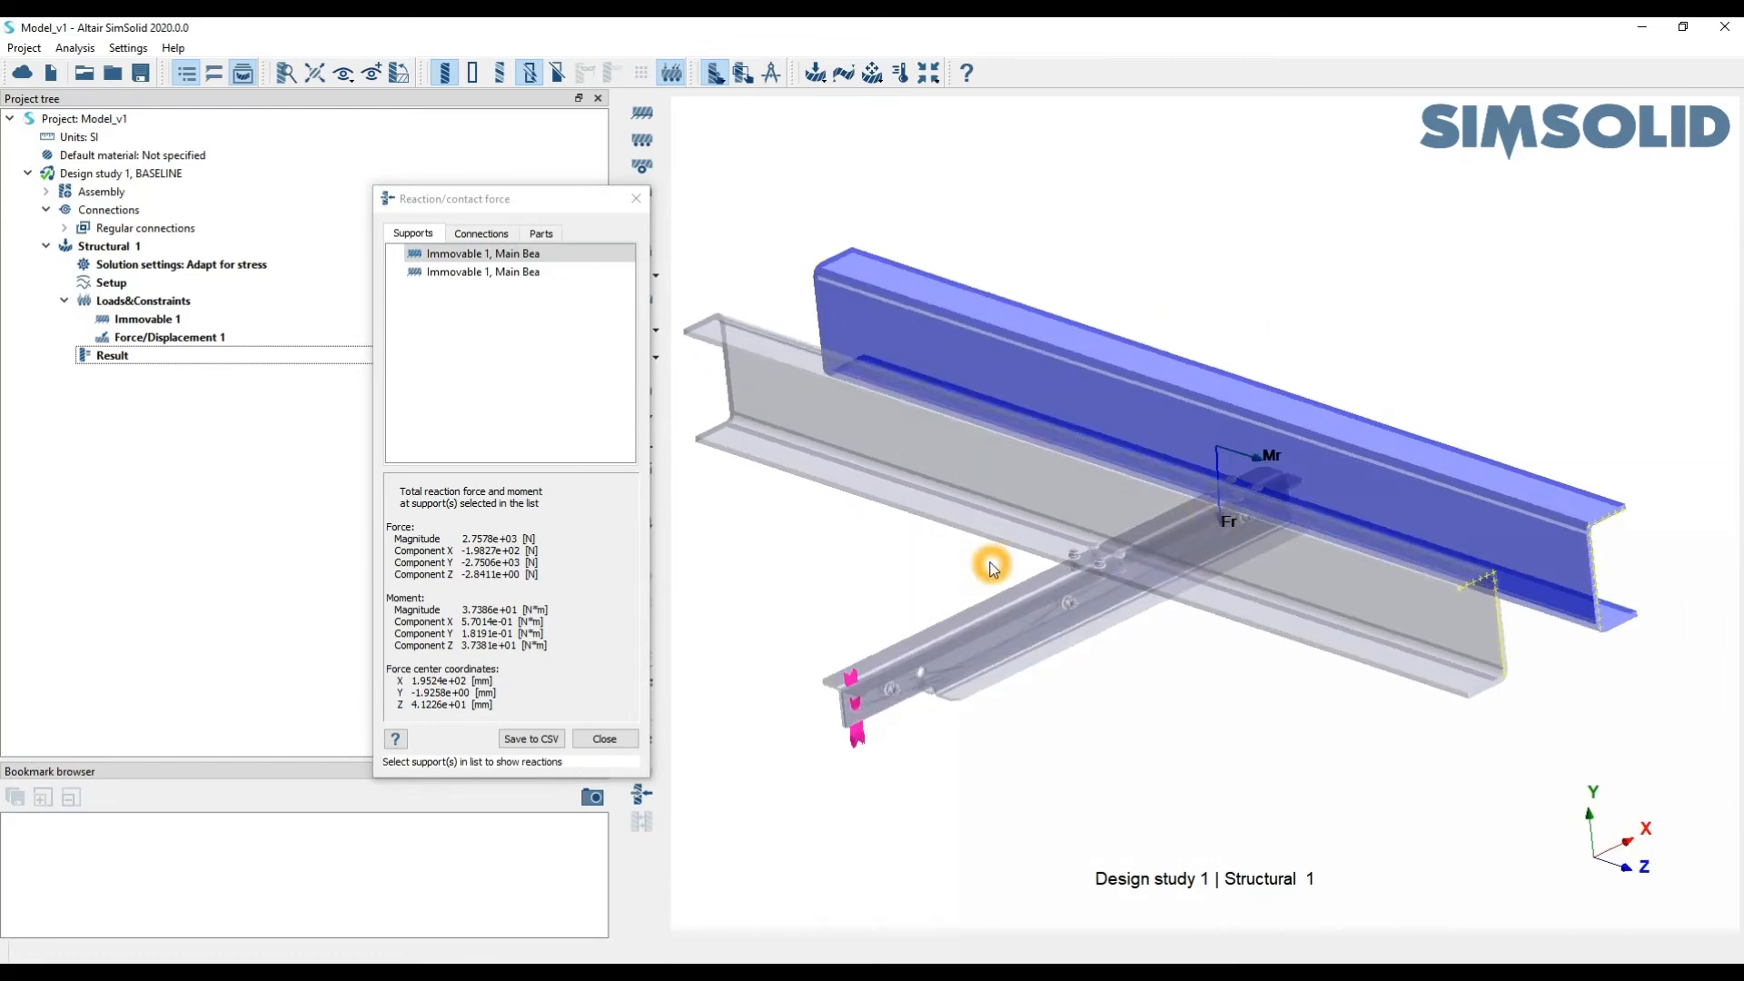
left_click(494, 271)
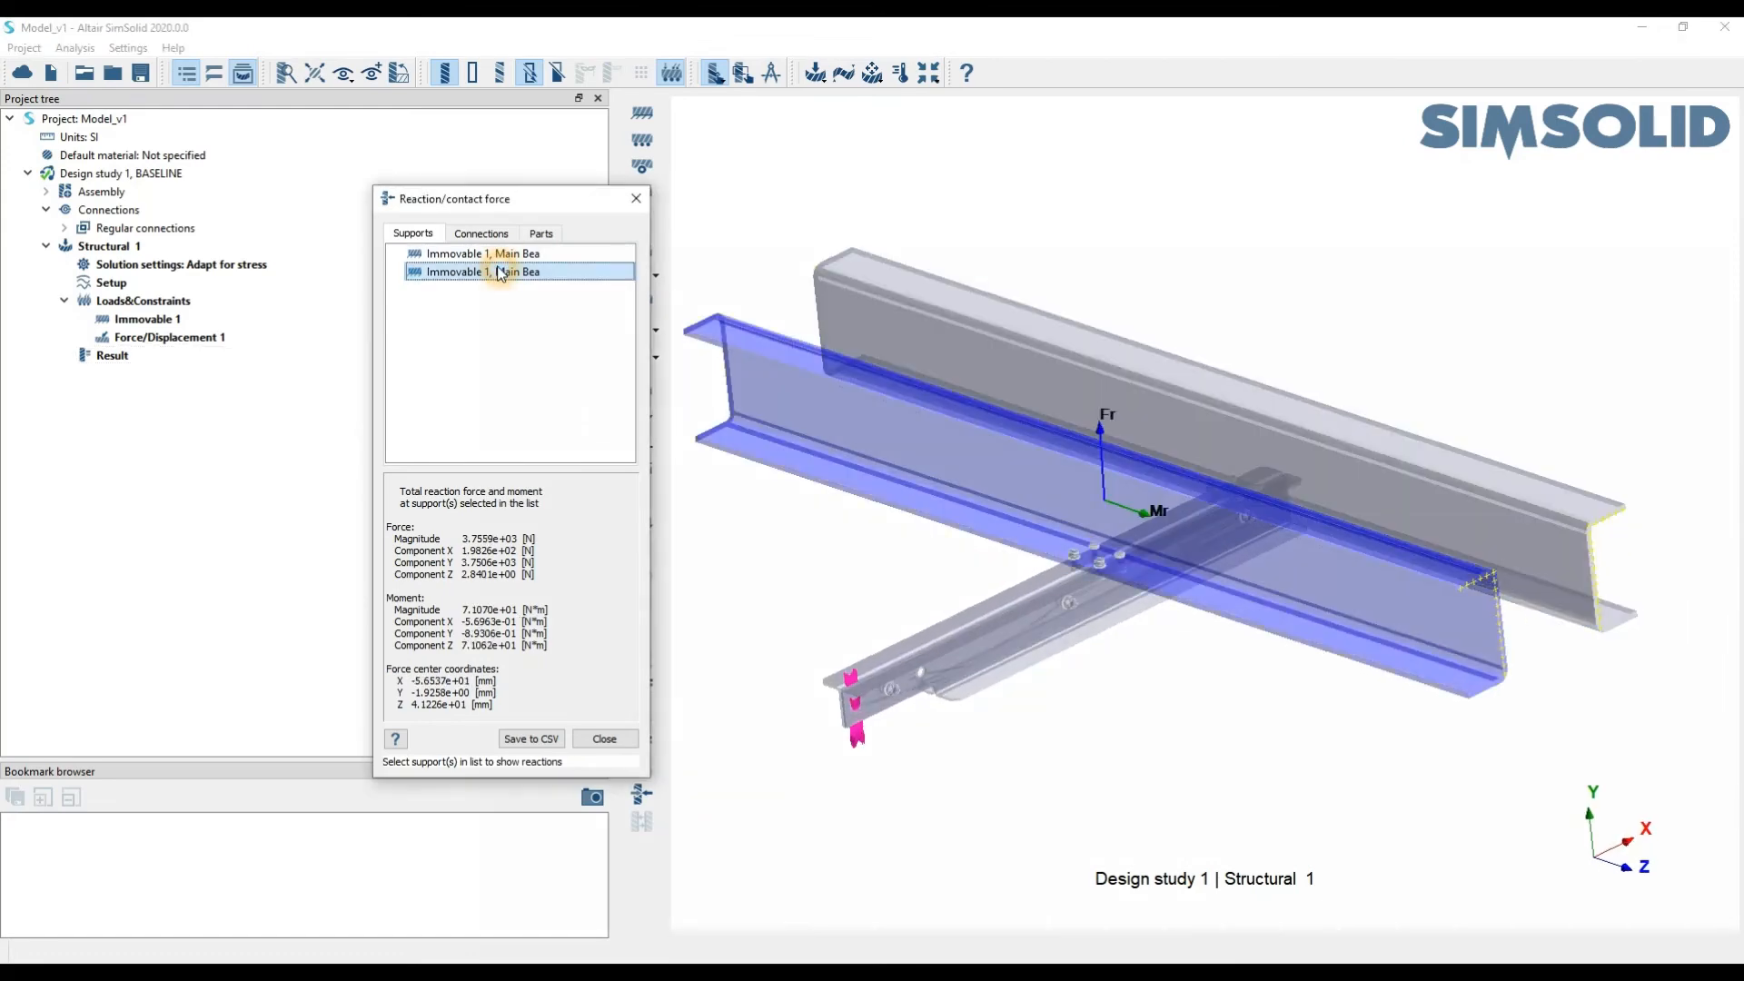
Check the contact forces of the bonded connections, return to the support reactions, and close the reaction force results
left_click(491, 237)
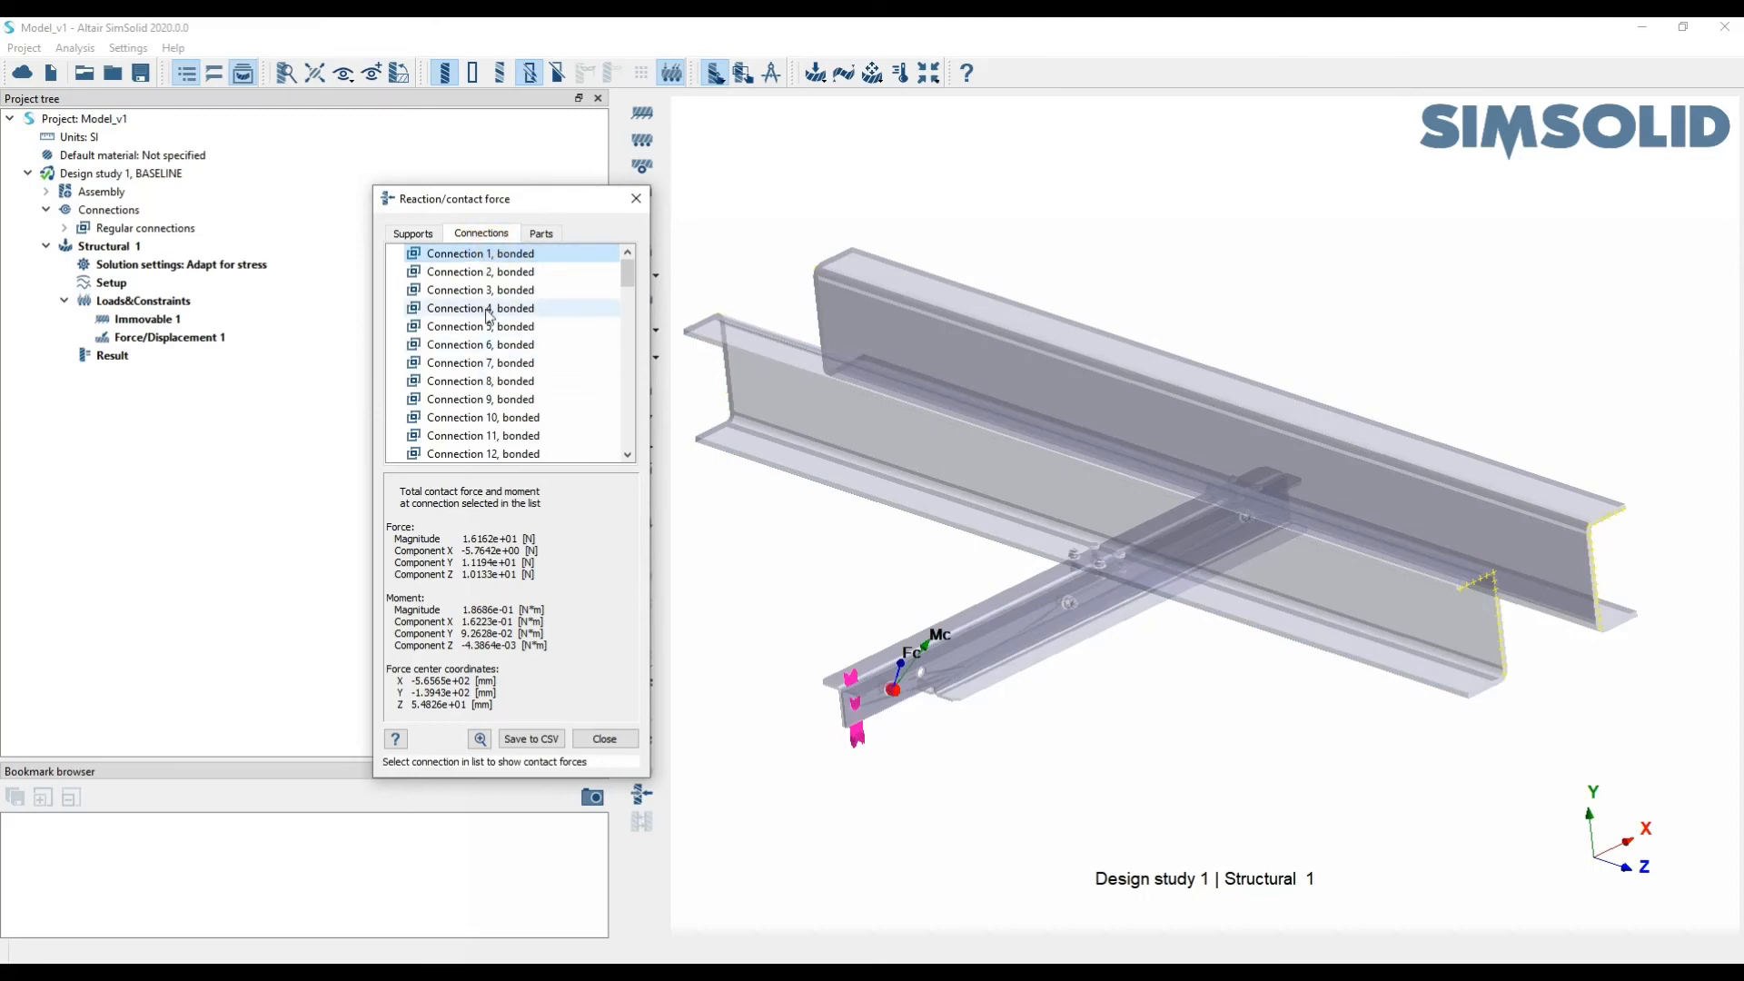
left_click(423, 236)
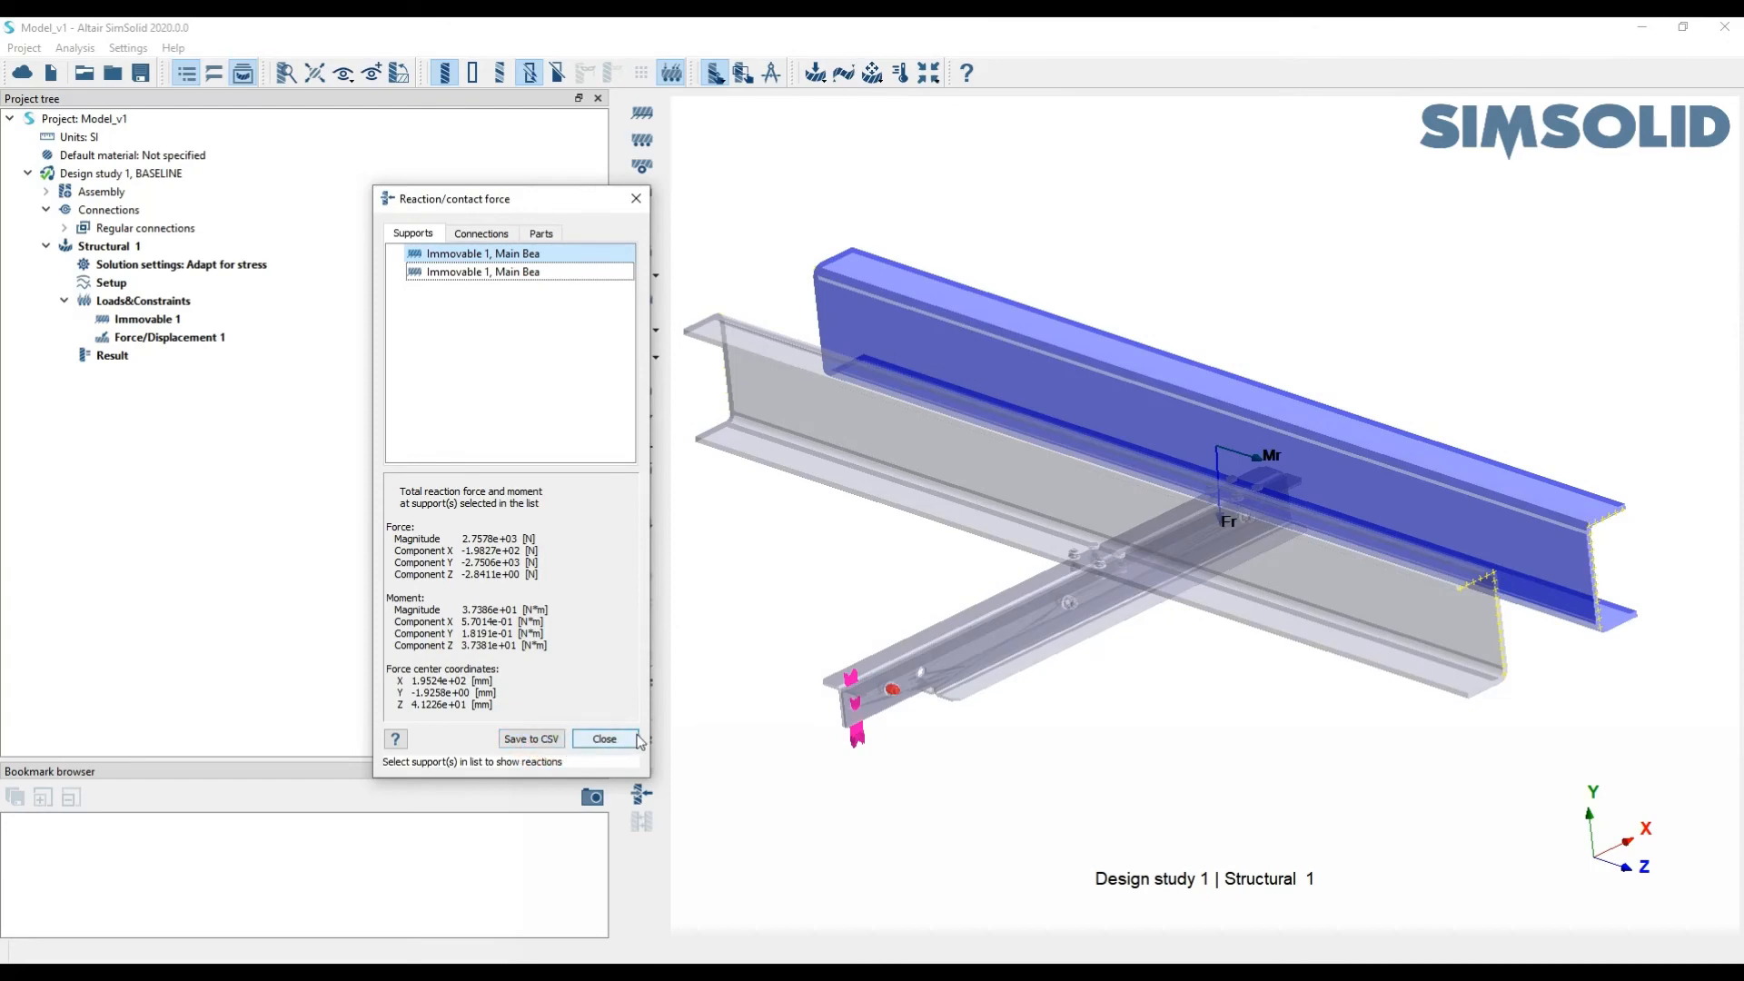
left_click(604, 739)
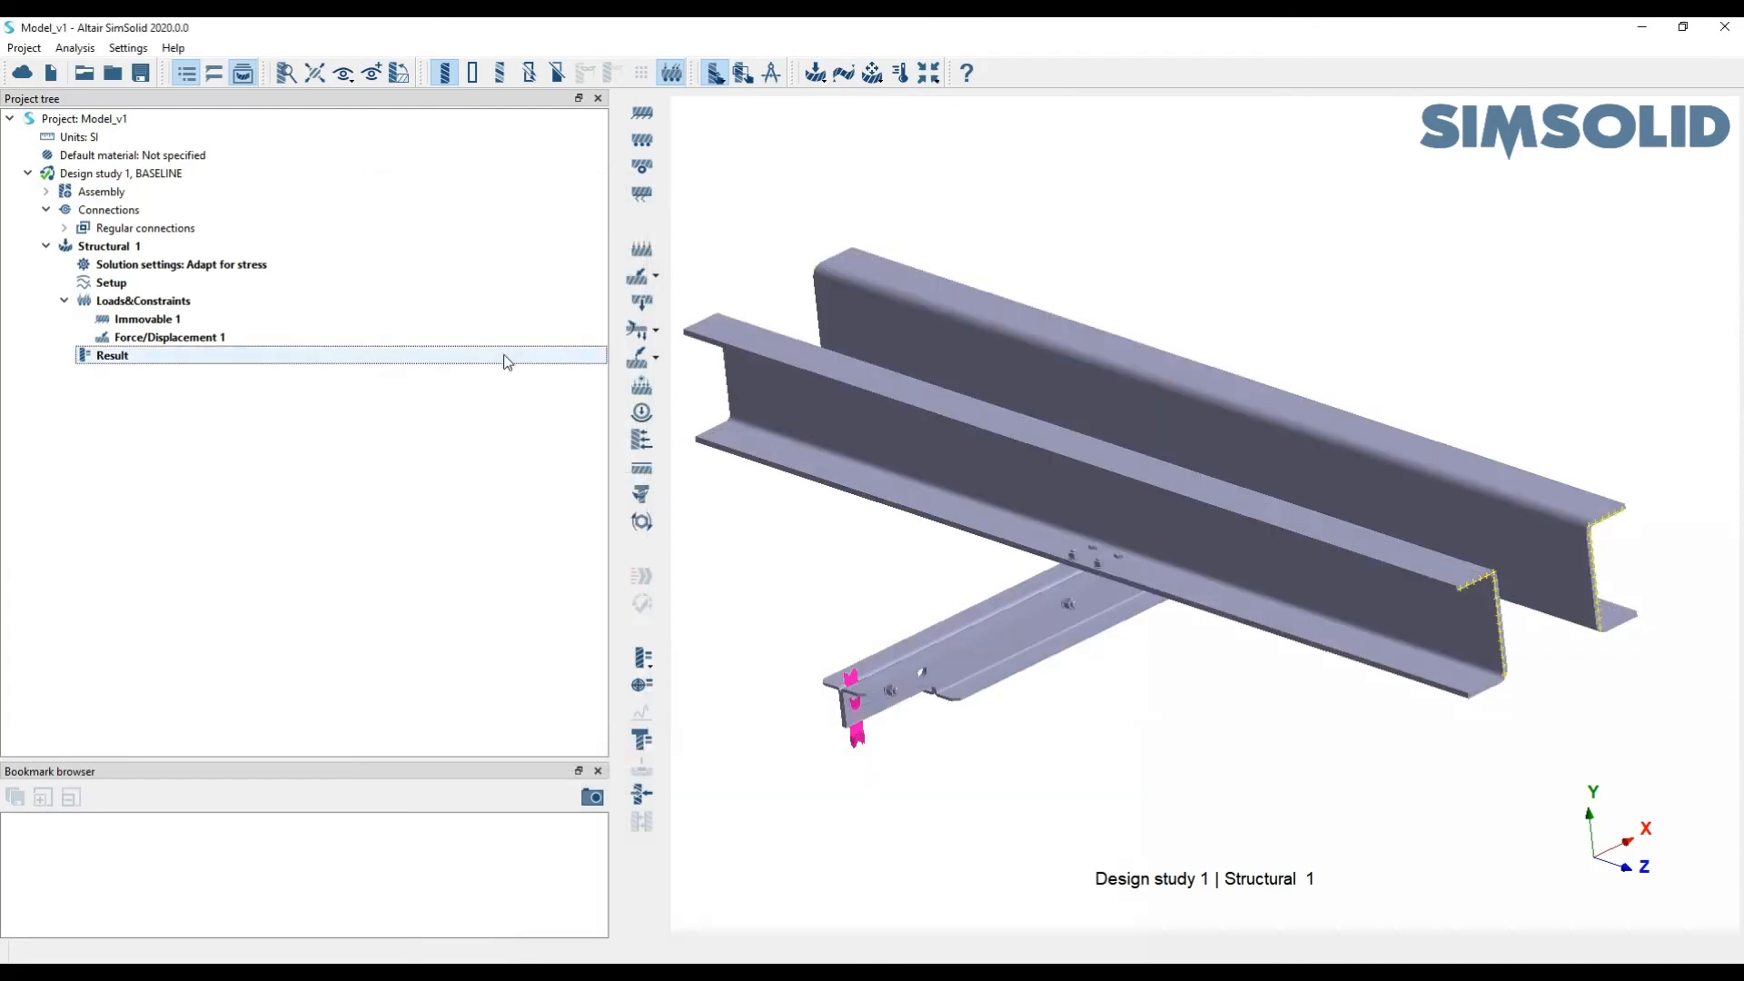
Display the Von Mises stress results on the first design study's beam assembly
mouse_move(1112, 486)
right_mouse_down()
mouse_move(1081, 517)
mouse_move(1043, 491)
mouse_move(902, 487)
mouse_move(919, 470)
right_mouse_up()
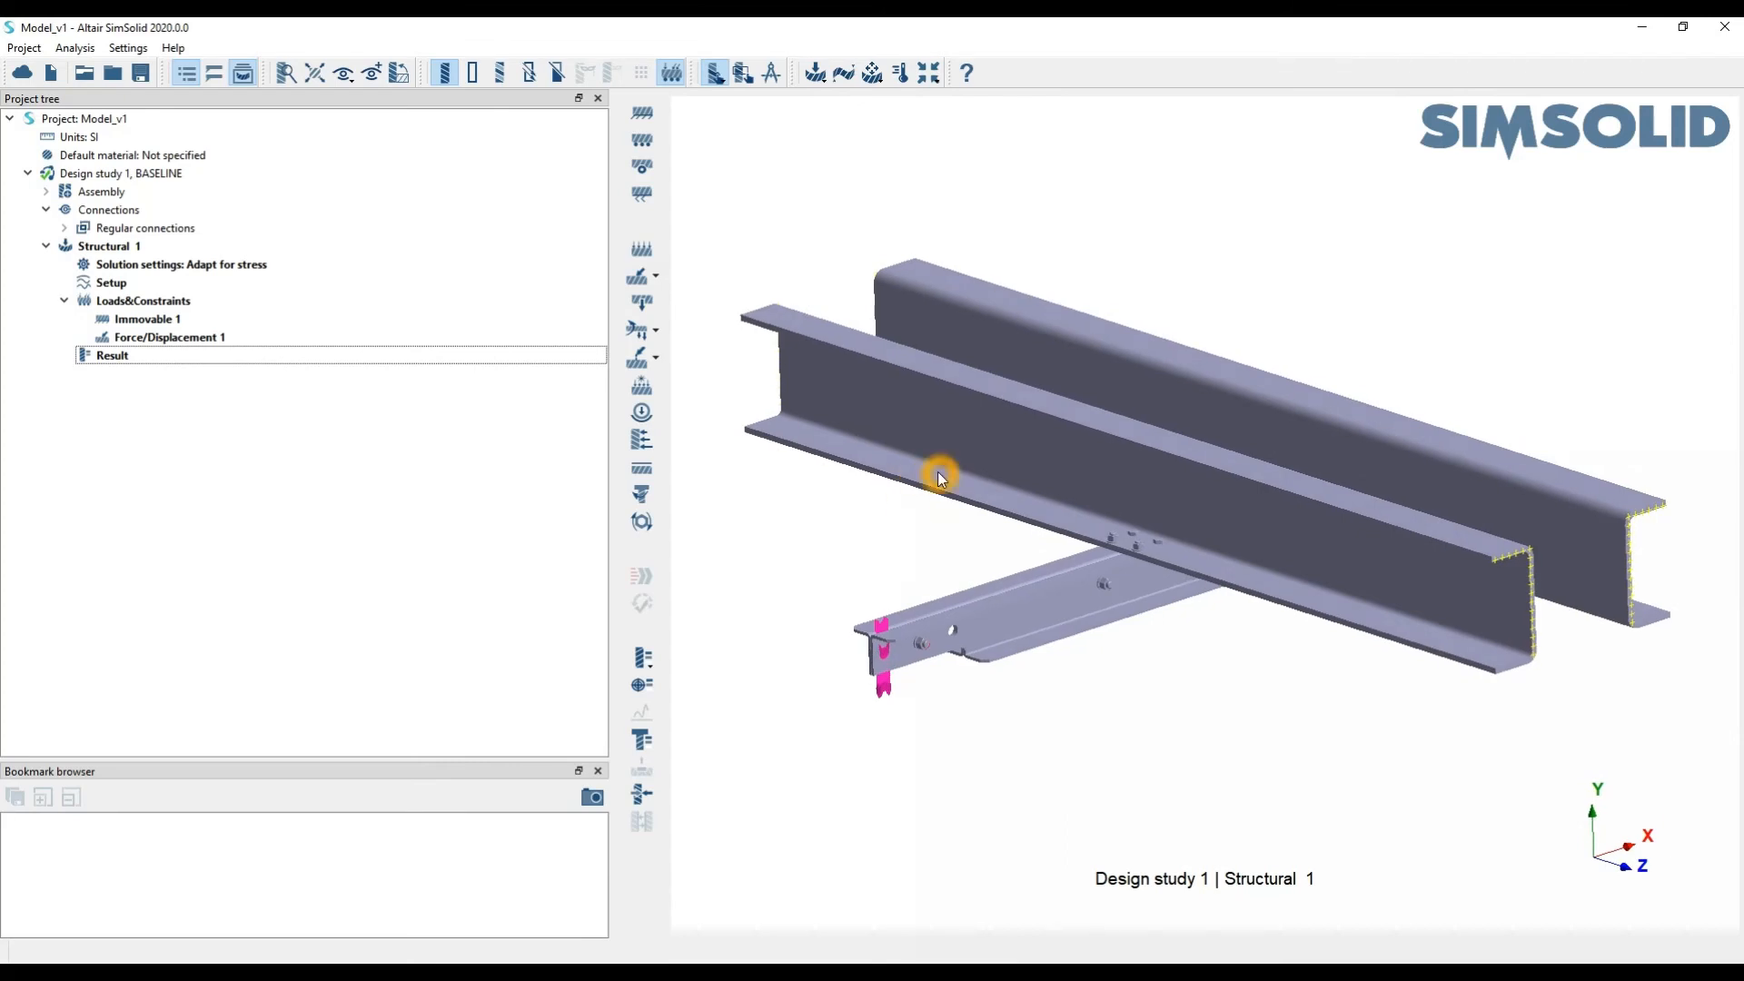
scroll(1091, 597, "up", 4)
mouse_move(1100, 597)
right_mouse_down()
mouse_move(1154, 556)
mouse_move(1162, 592)
mouse_move(1080, 595)
right_mouse_up()
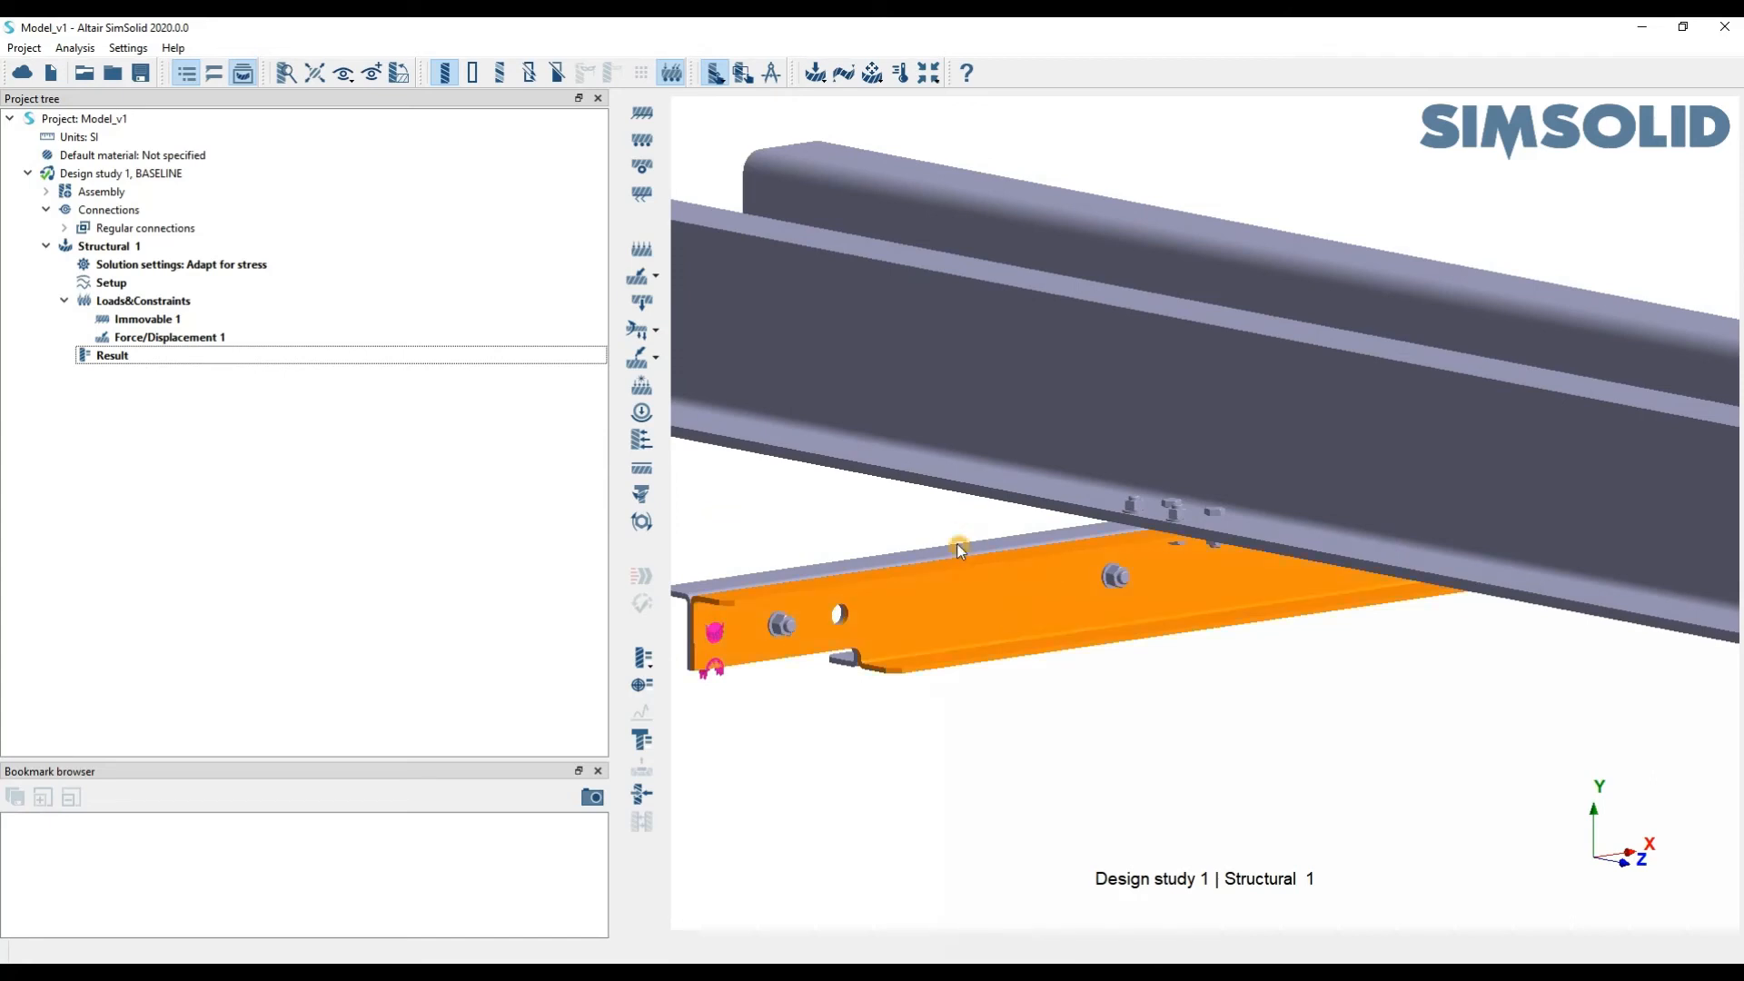
right_click_drag(1029, 563, 1220, 607)
scroll(1151, 576, "down", 7)
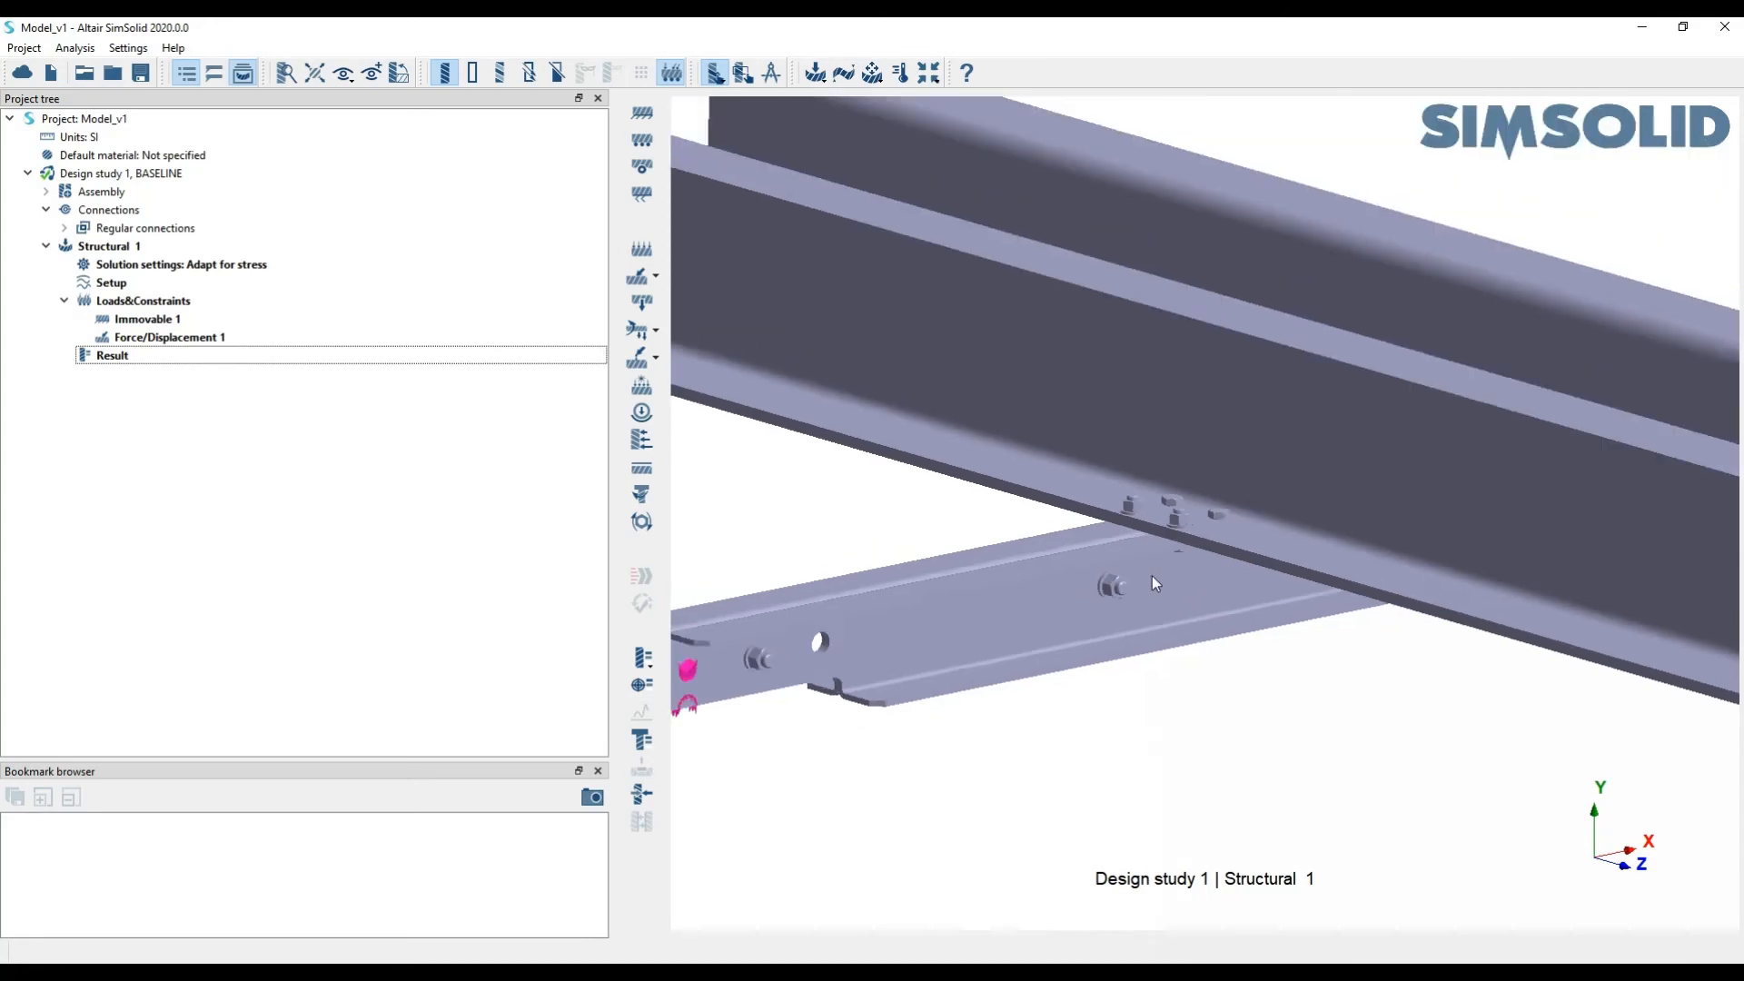
left_click(643, 651)
left_click(722, 688)
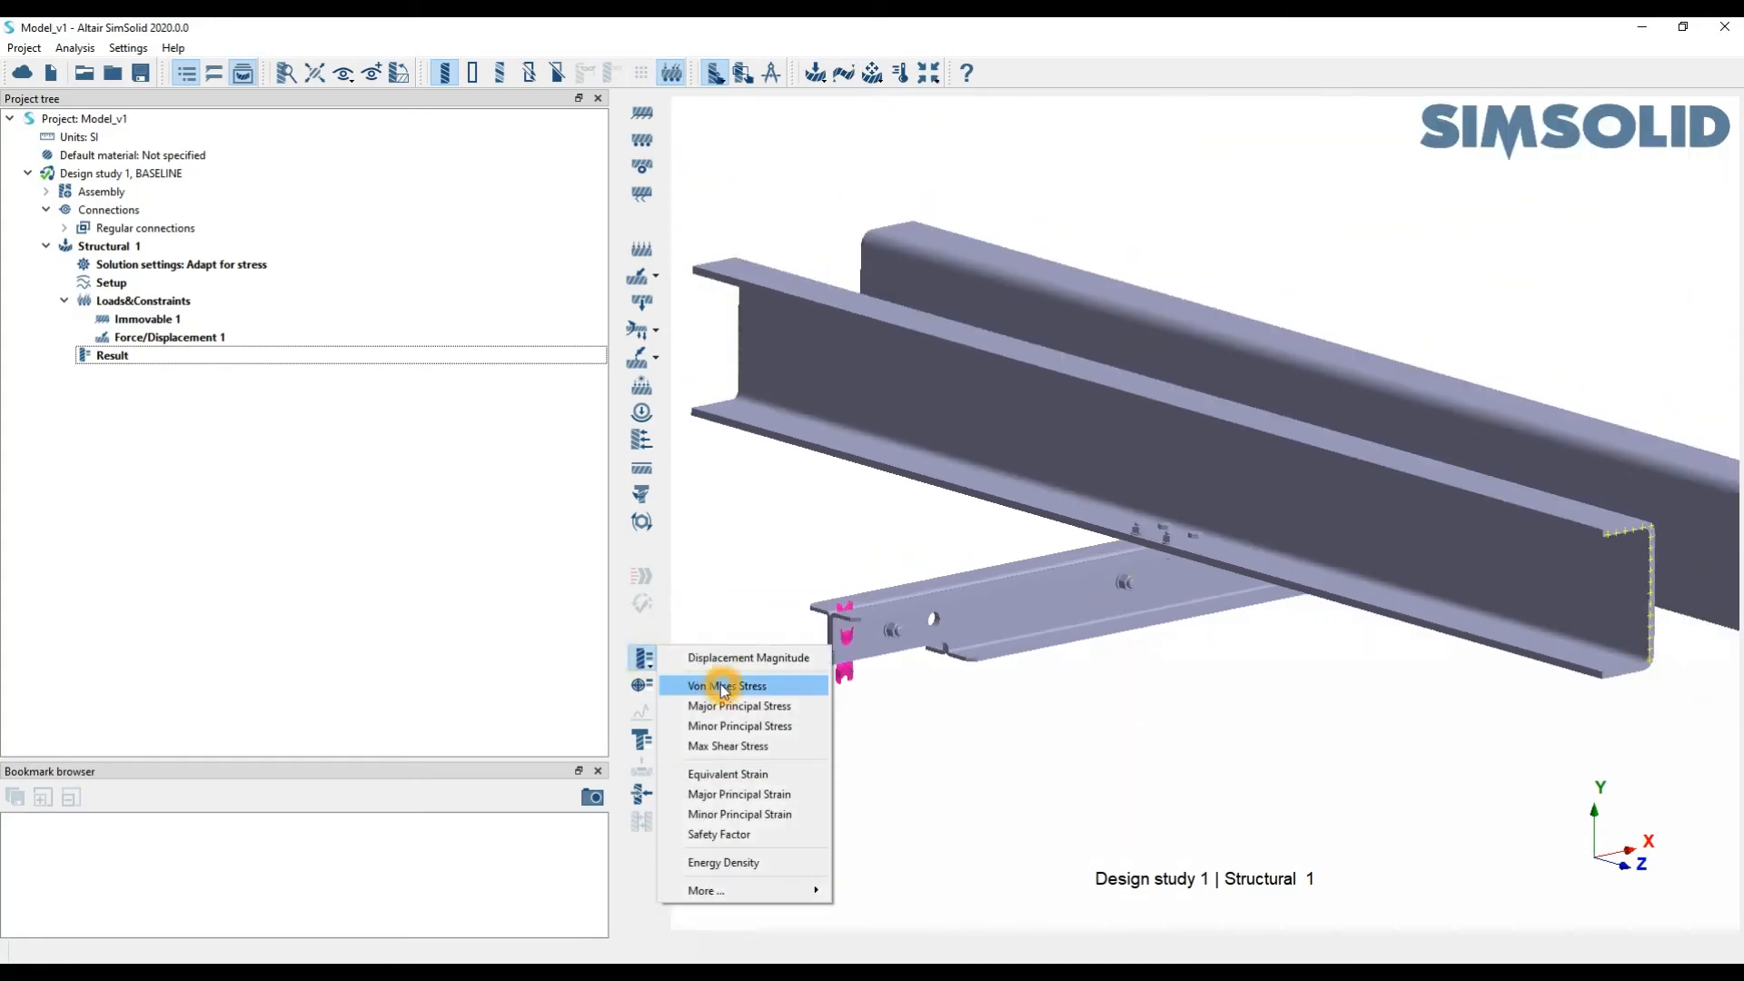
Examine the Von Mises stress concentration in the cross beam around its bolted joint with the main beams
right_click_drag(1269, 536, 1235, 561)
scroll(1239, 559, "up", 8)
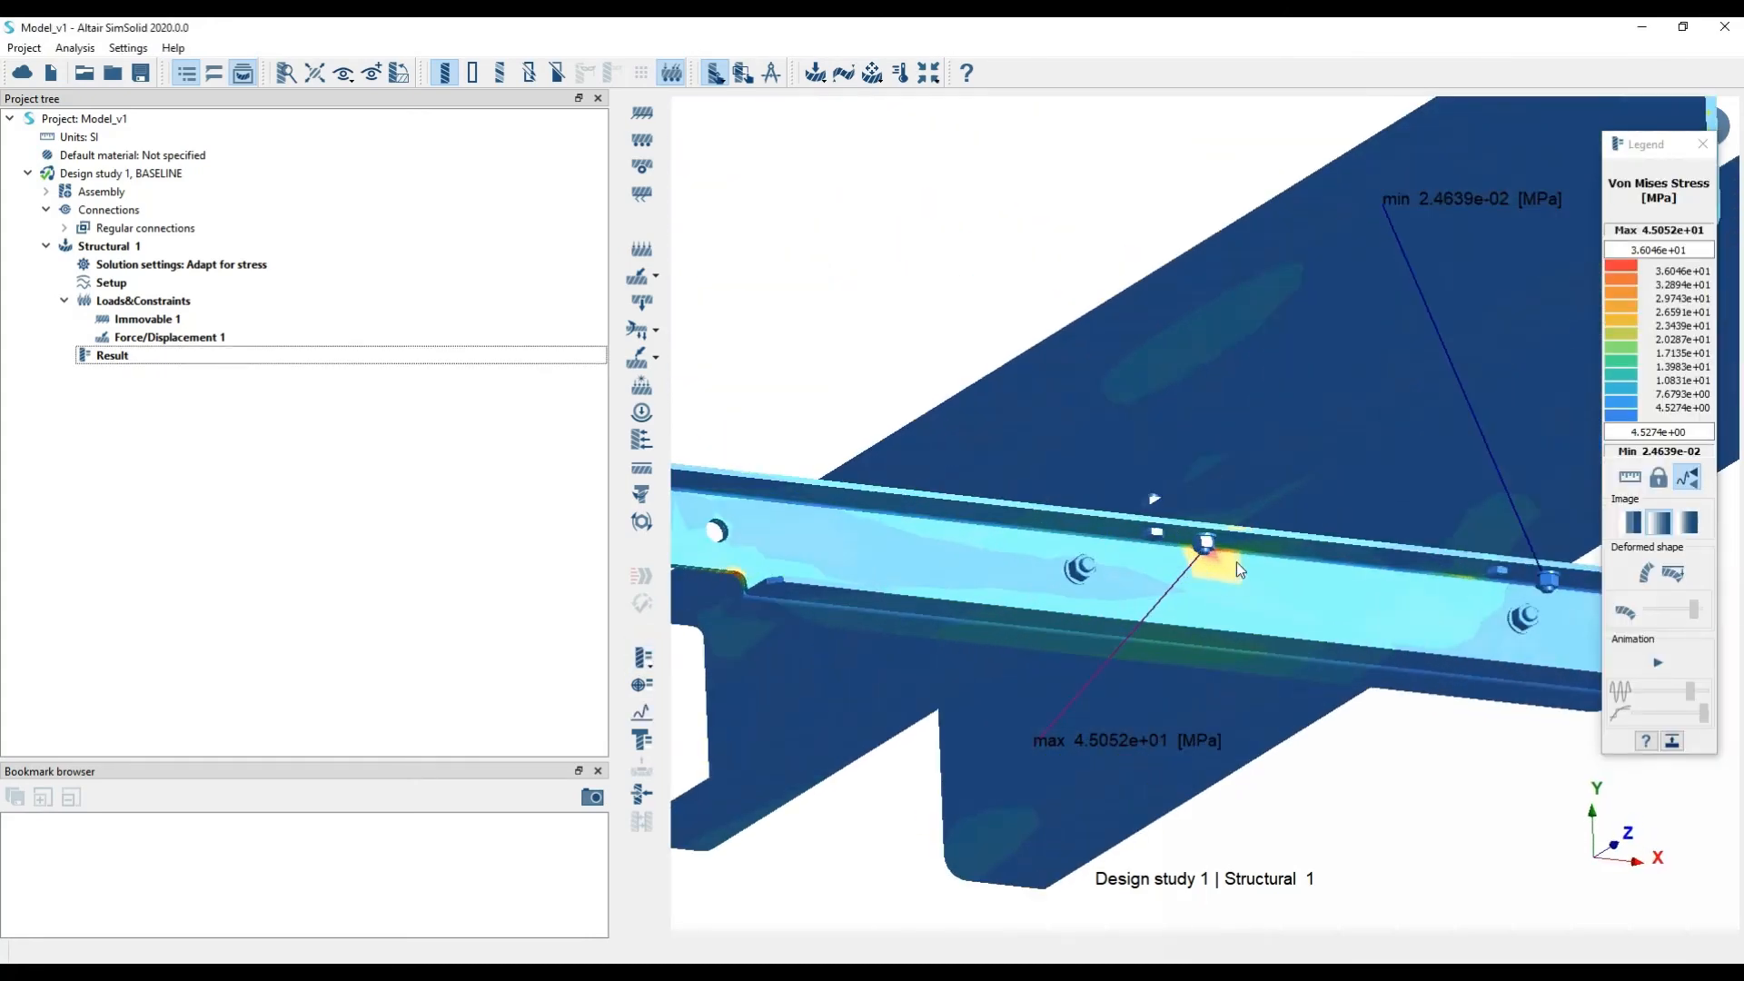
scroll(1168, 551, "down", 5)
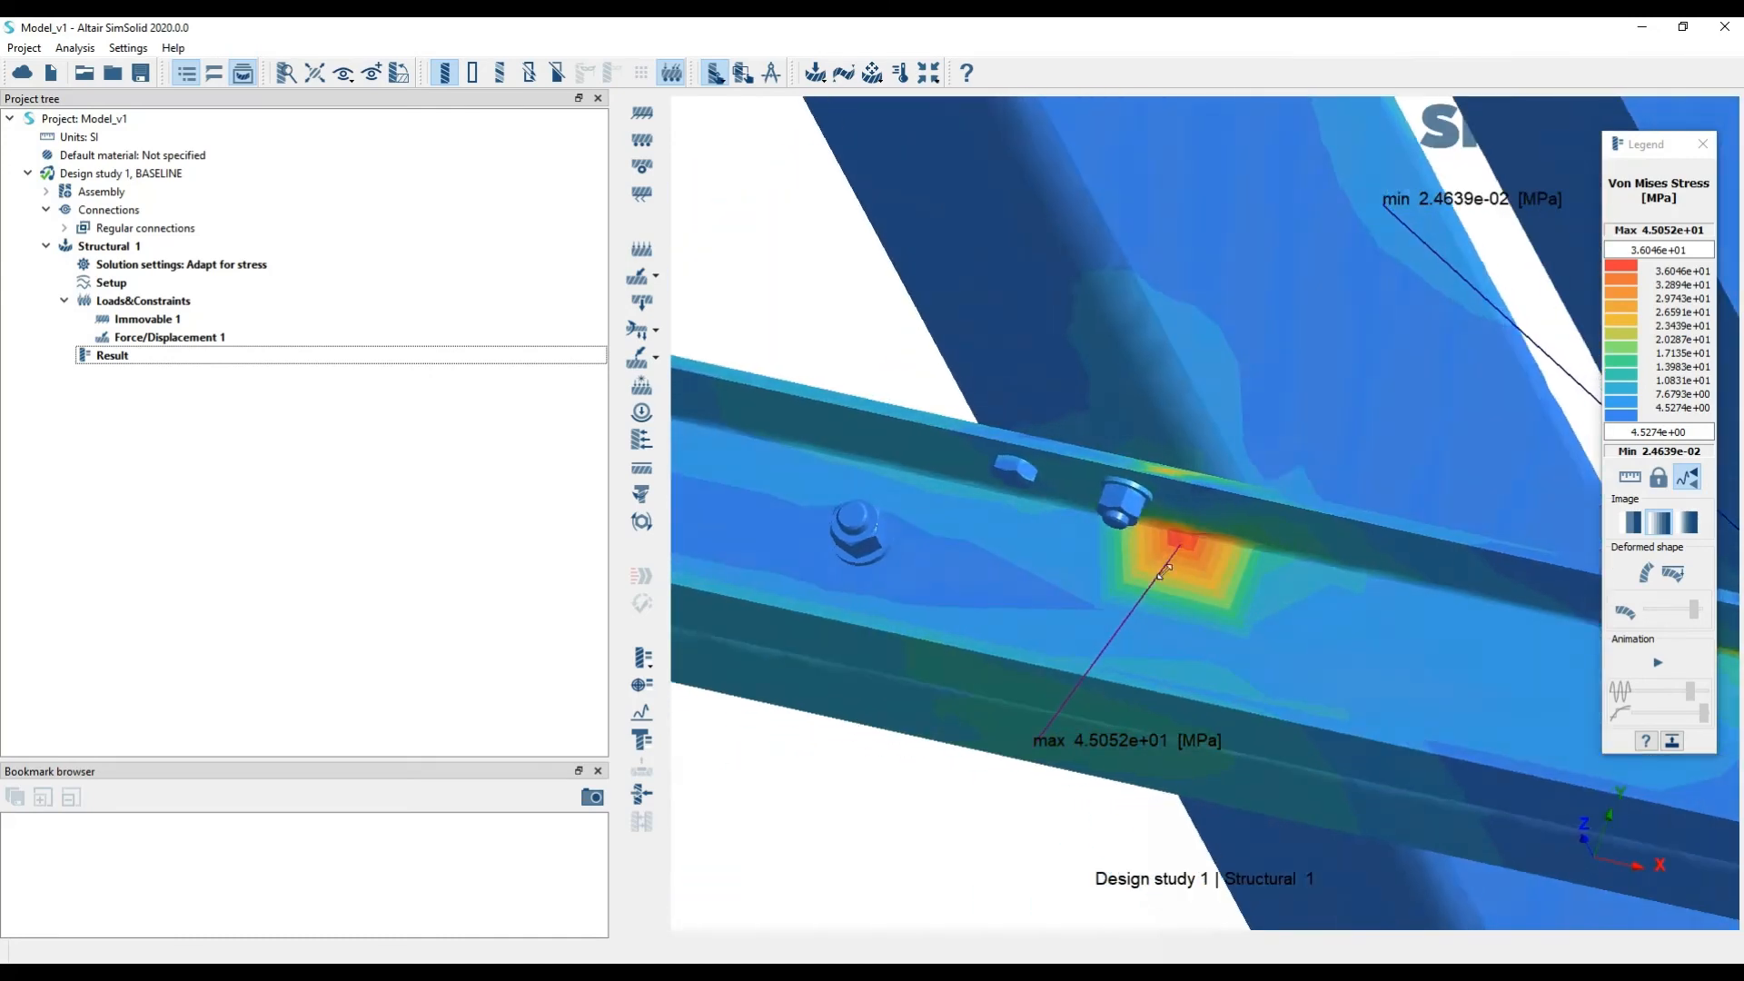
scroll(1164, 549, "down", 5)
right_click_drag(1113, 499, 976, 496)
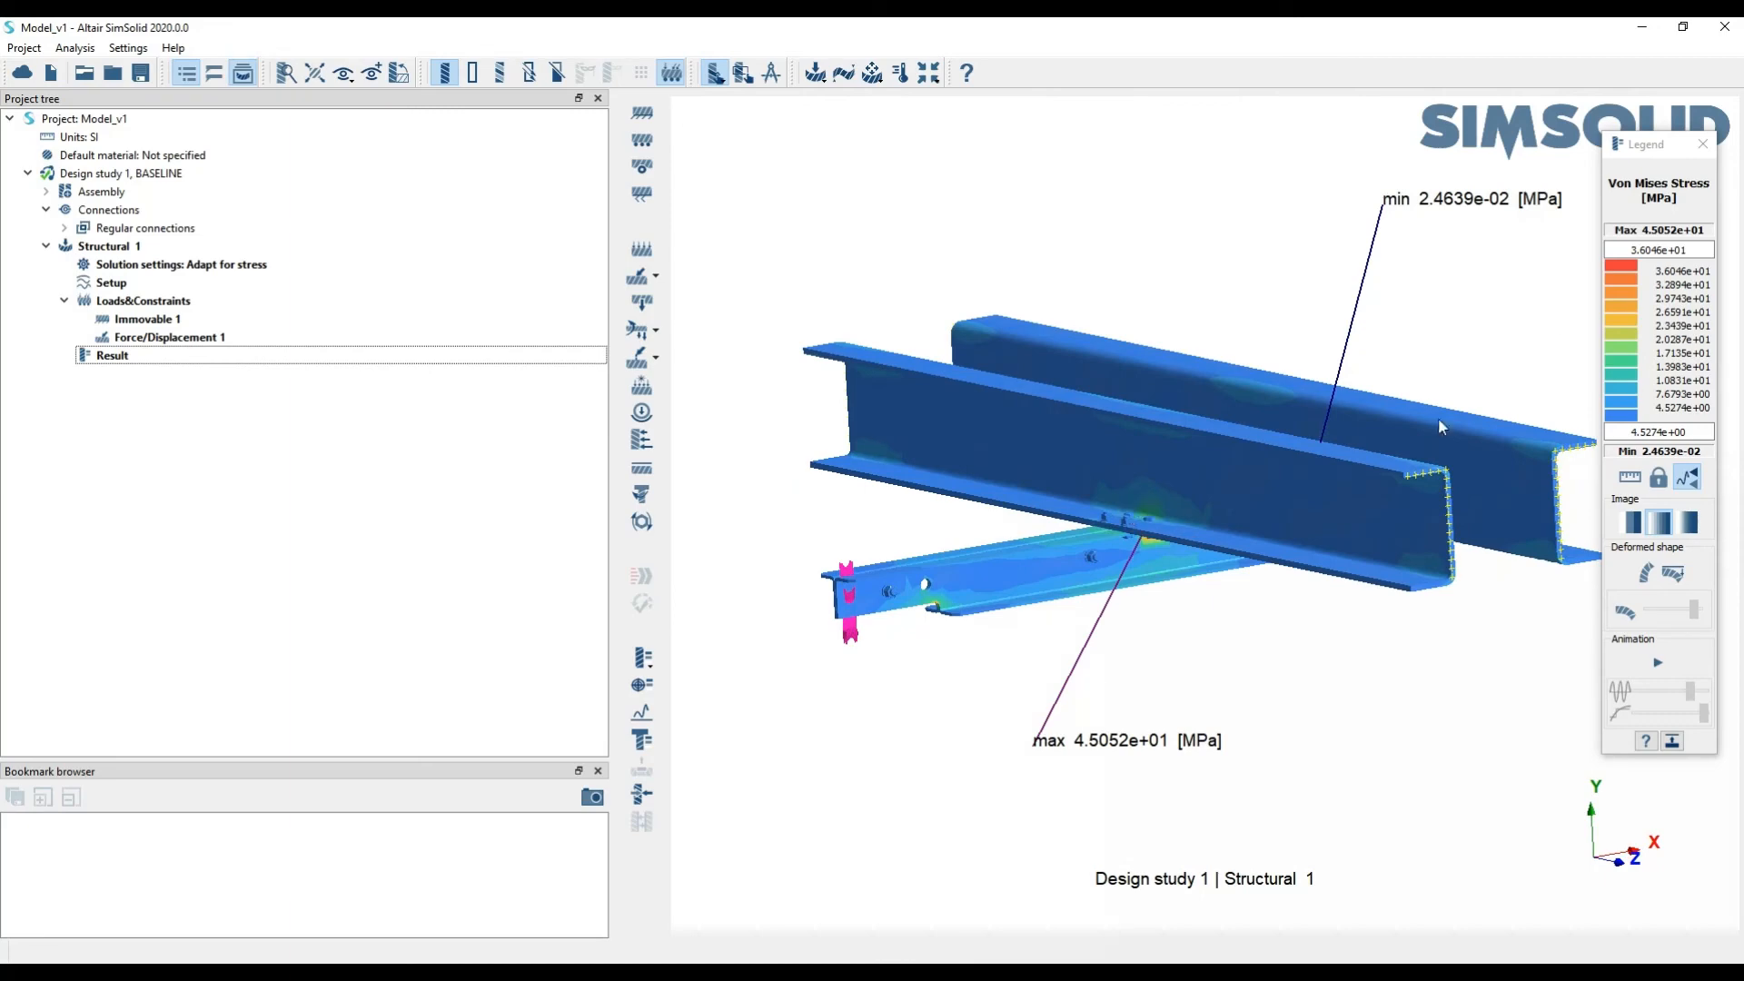
left_click(1148, 605)
scroll(1126, 570, "up", 5)
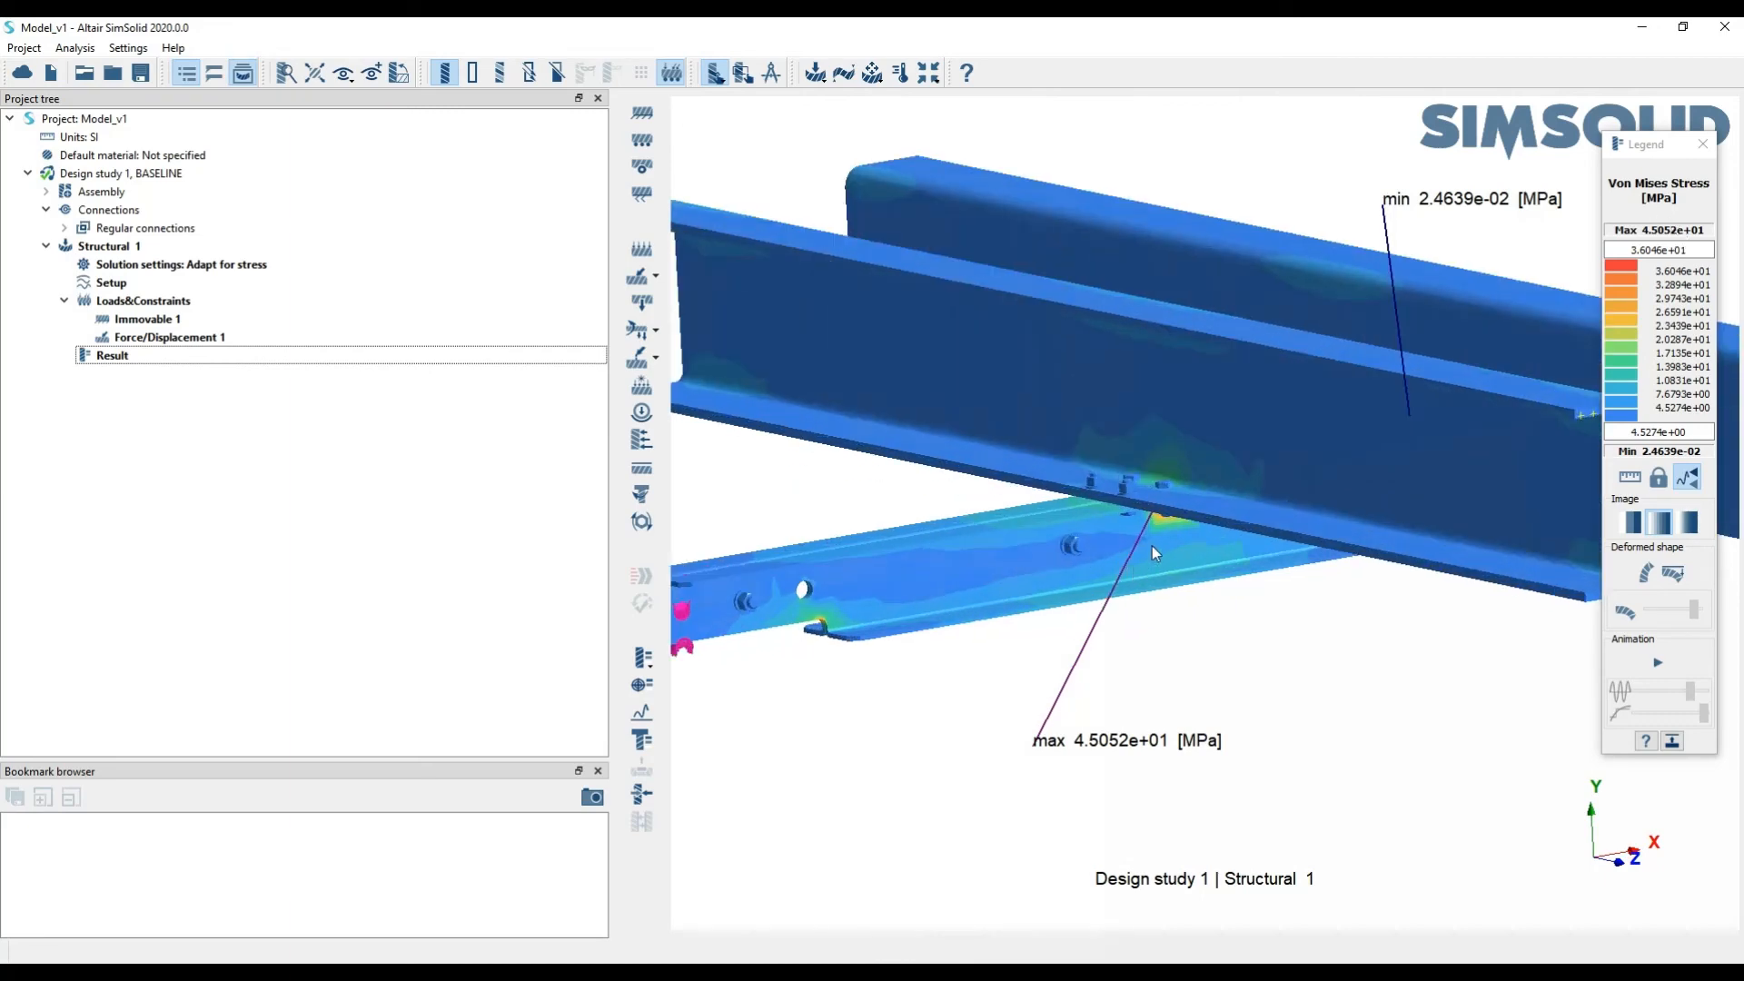
scroll(1152, 547, "down", 4)
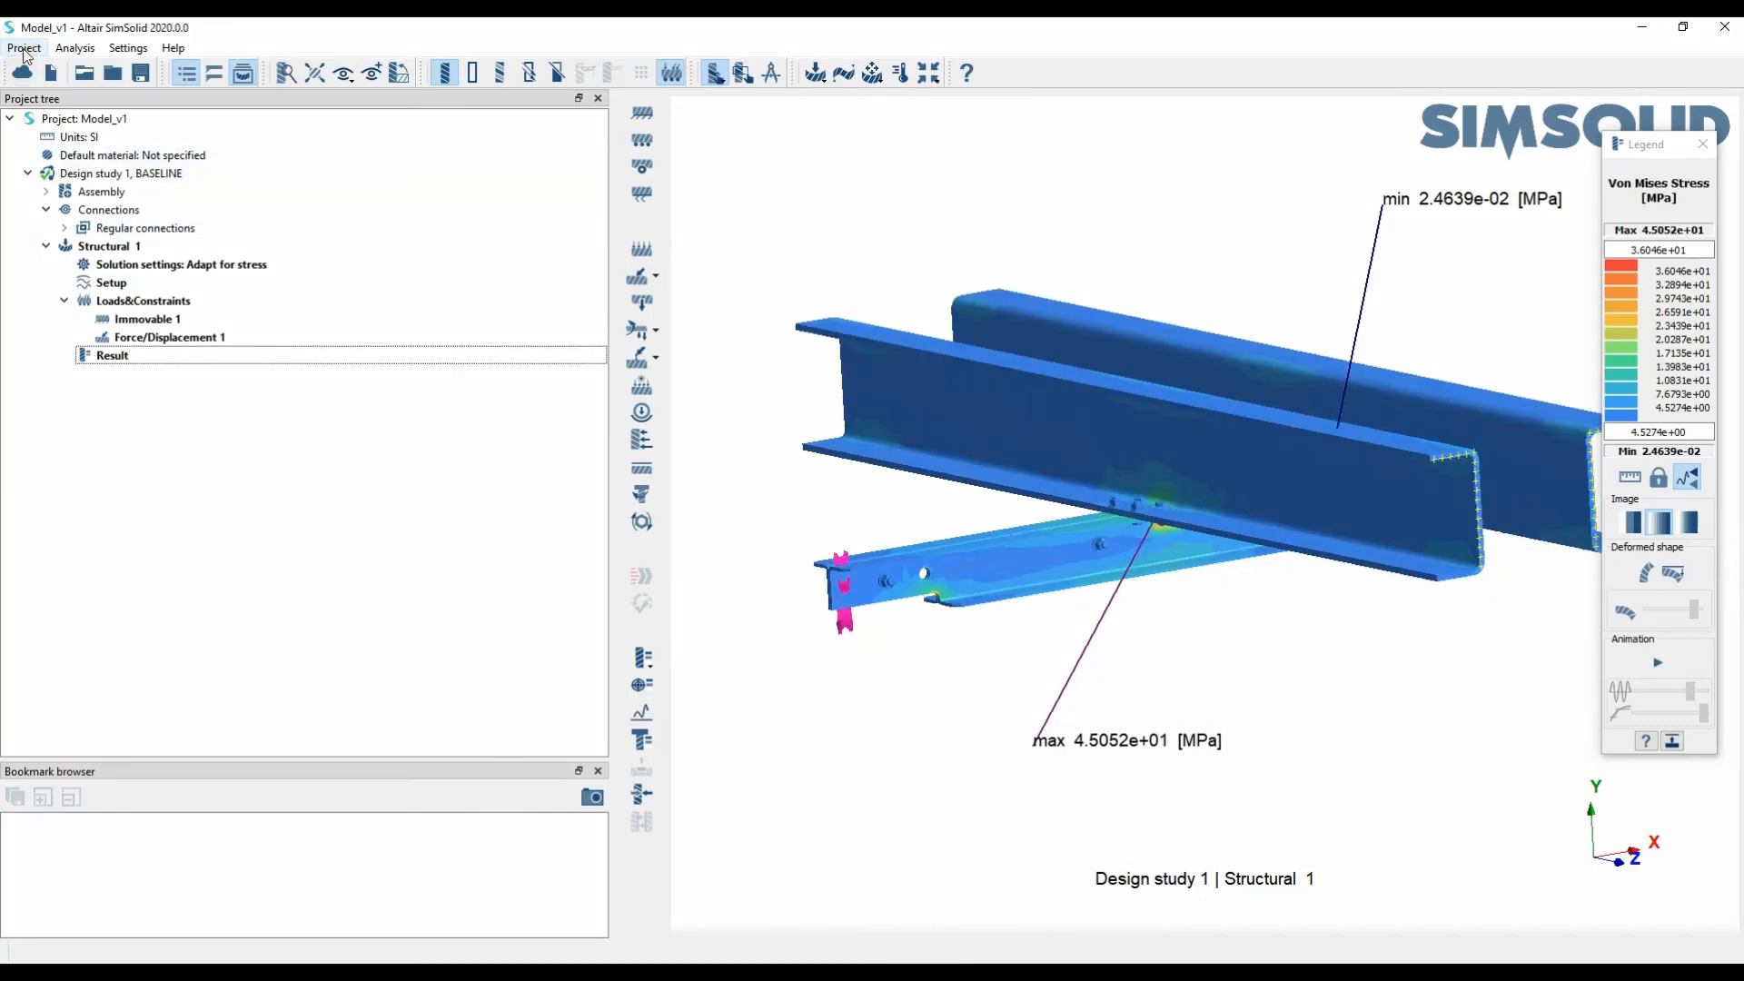
Import the geometry file Model_v2.x_t into the project as a second design study
left_click_drag(25, 50, 141, 191)
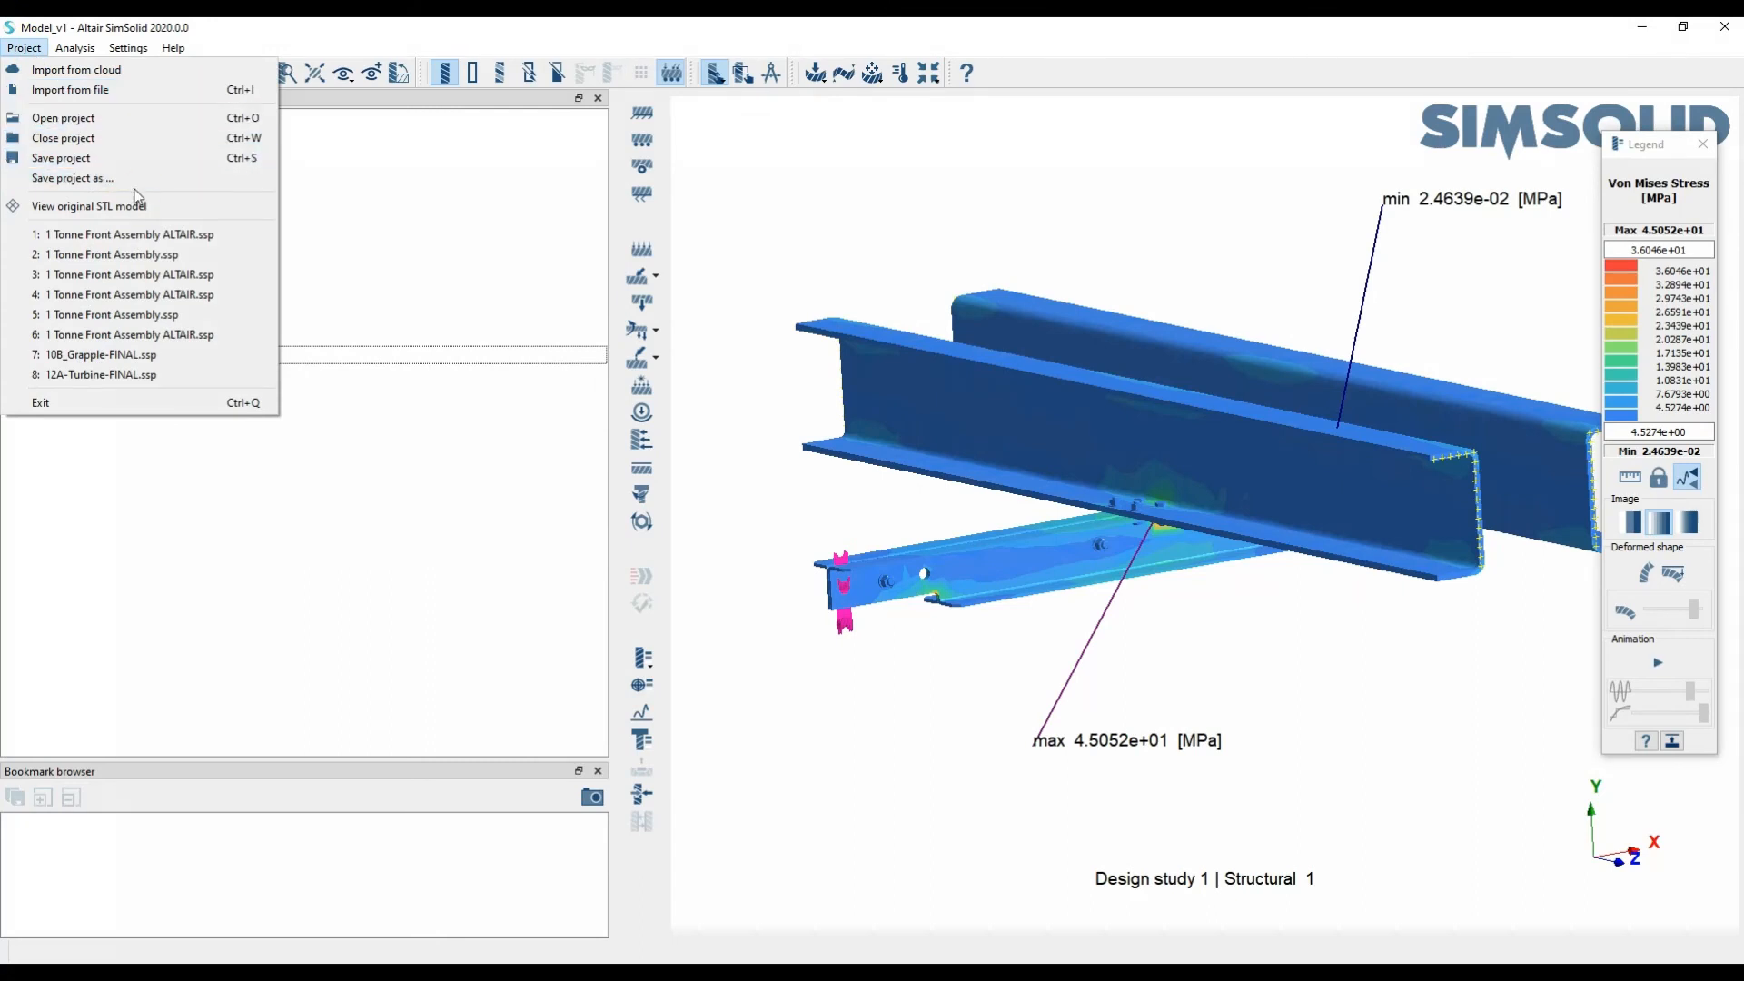
left_click(127, 95)
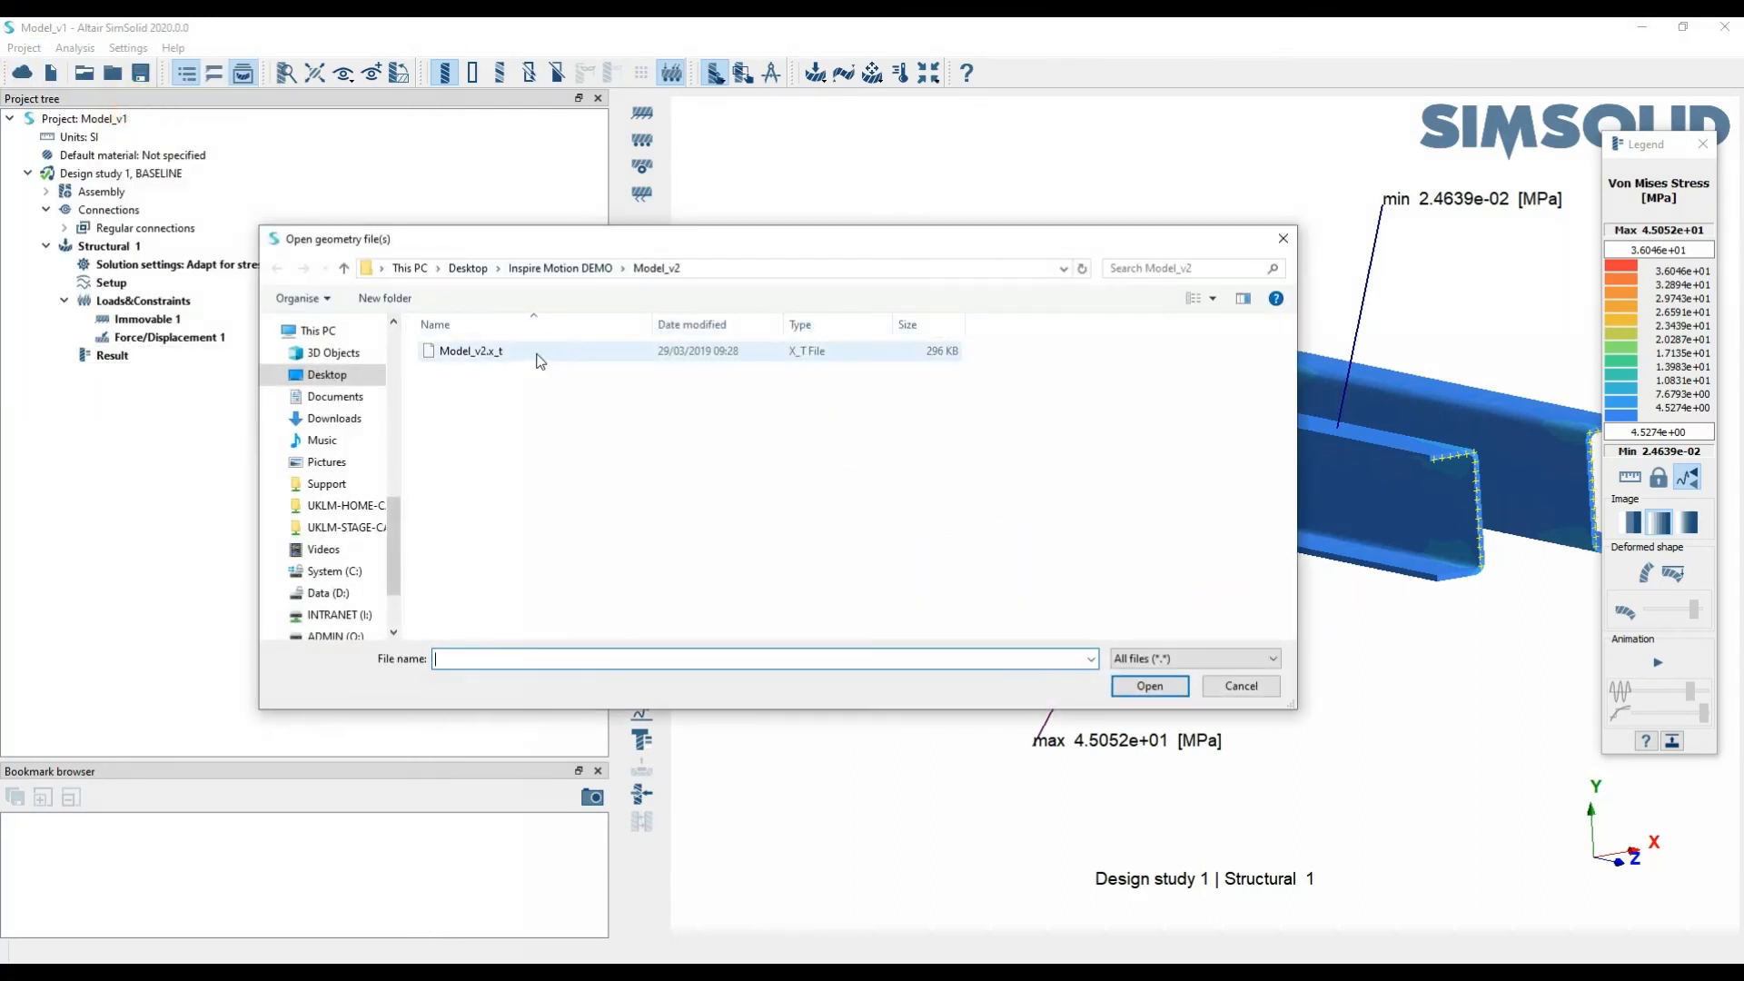
double_click(472, 350)
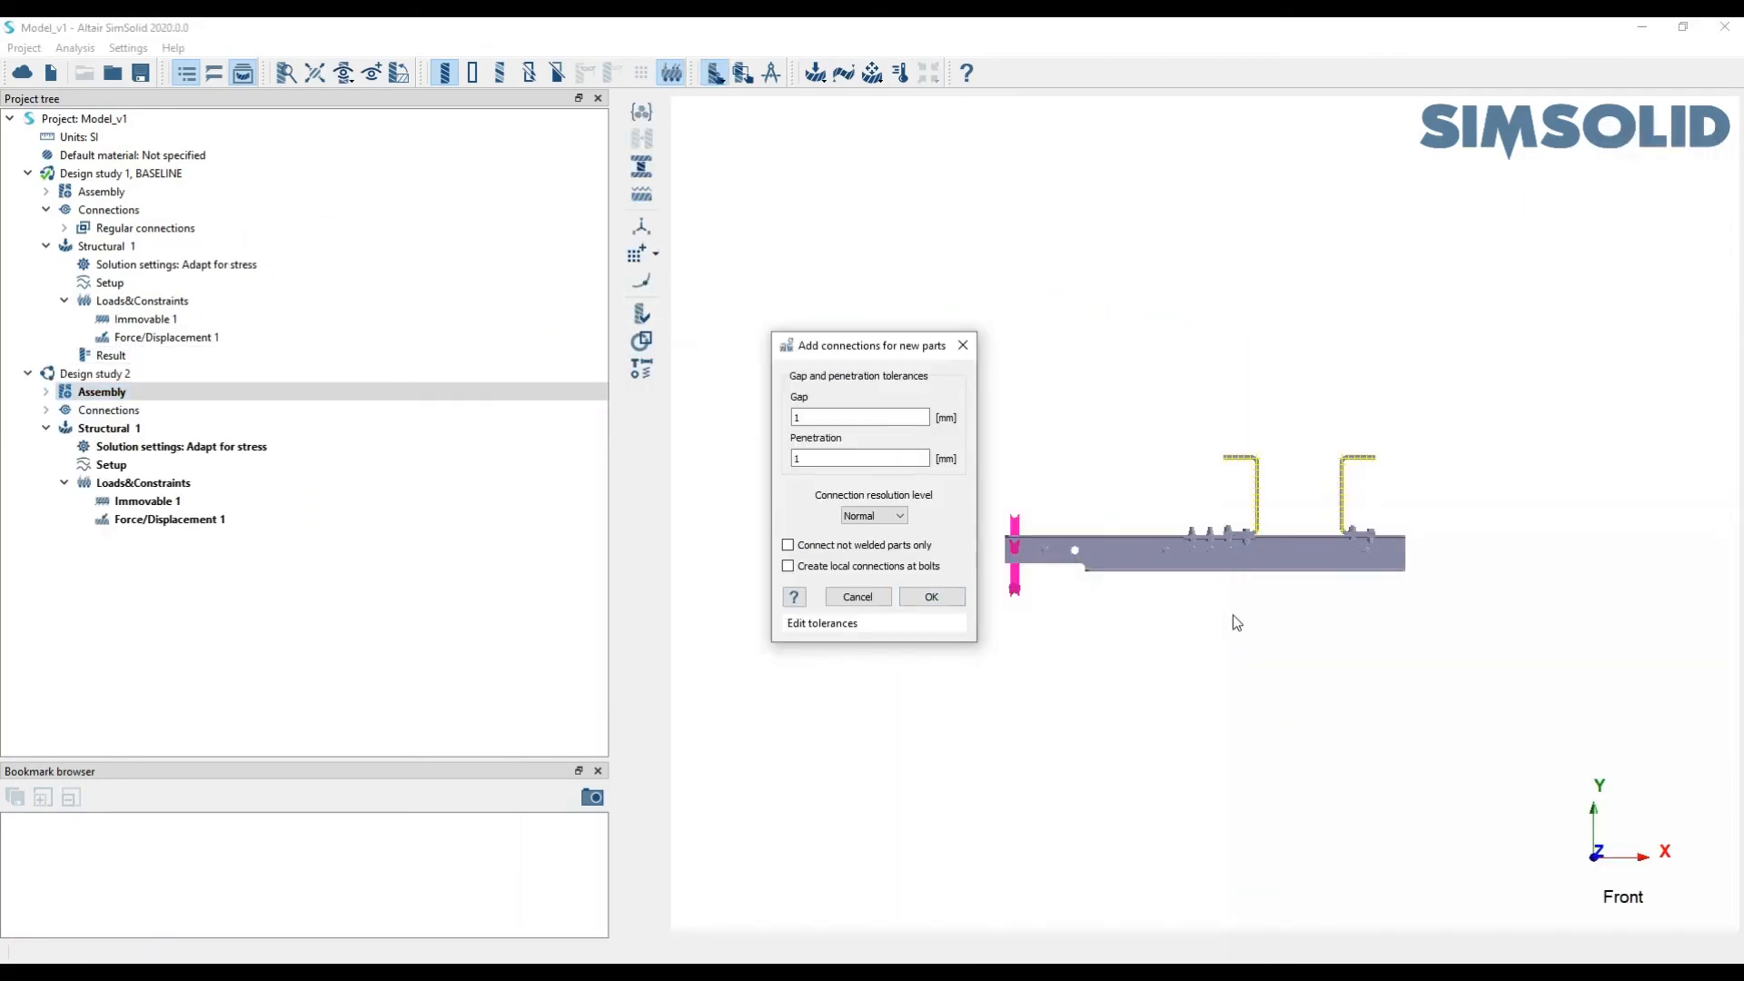
Create connections for the new parts with gap and penetration tolerances of 1 mm and Normal resolution
left_click_drag(1236, 622, 1262, 465)
scroll(1197, 549, "down", 5)
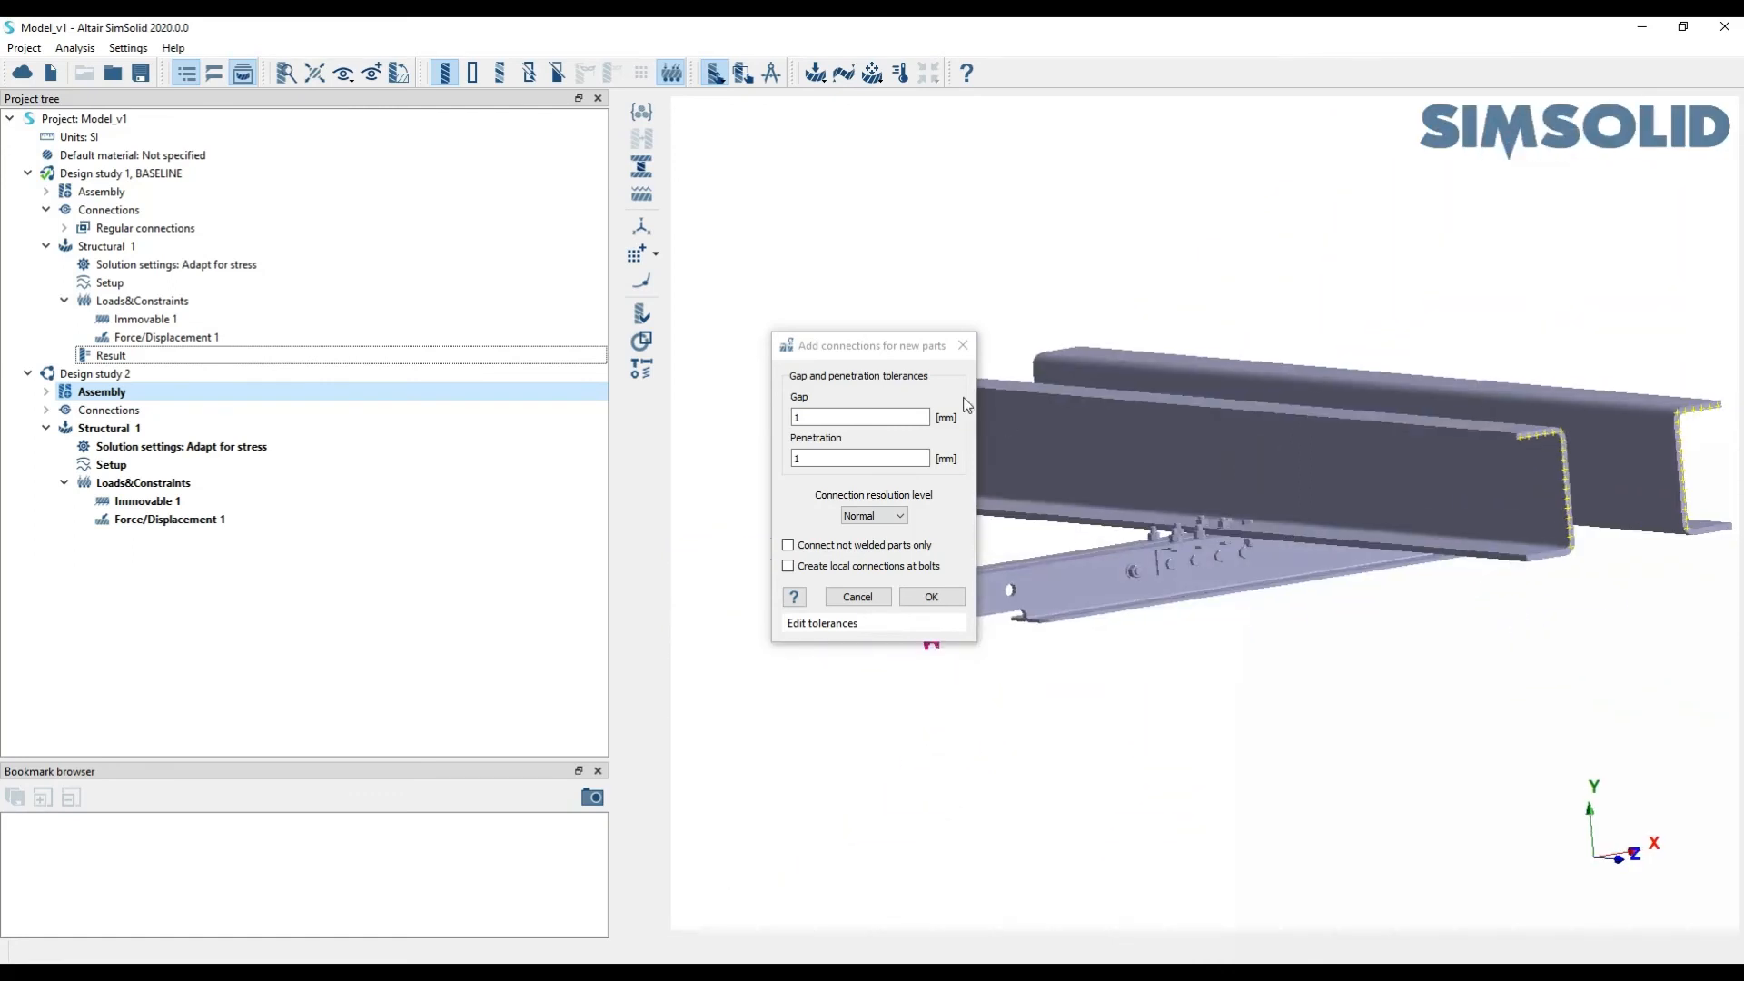
left_click_drag(853, 334, 733, 325)
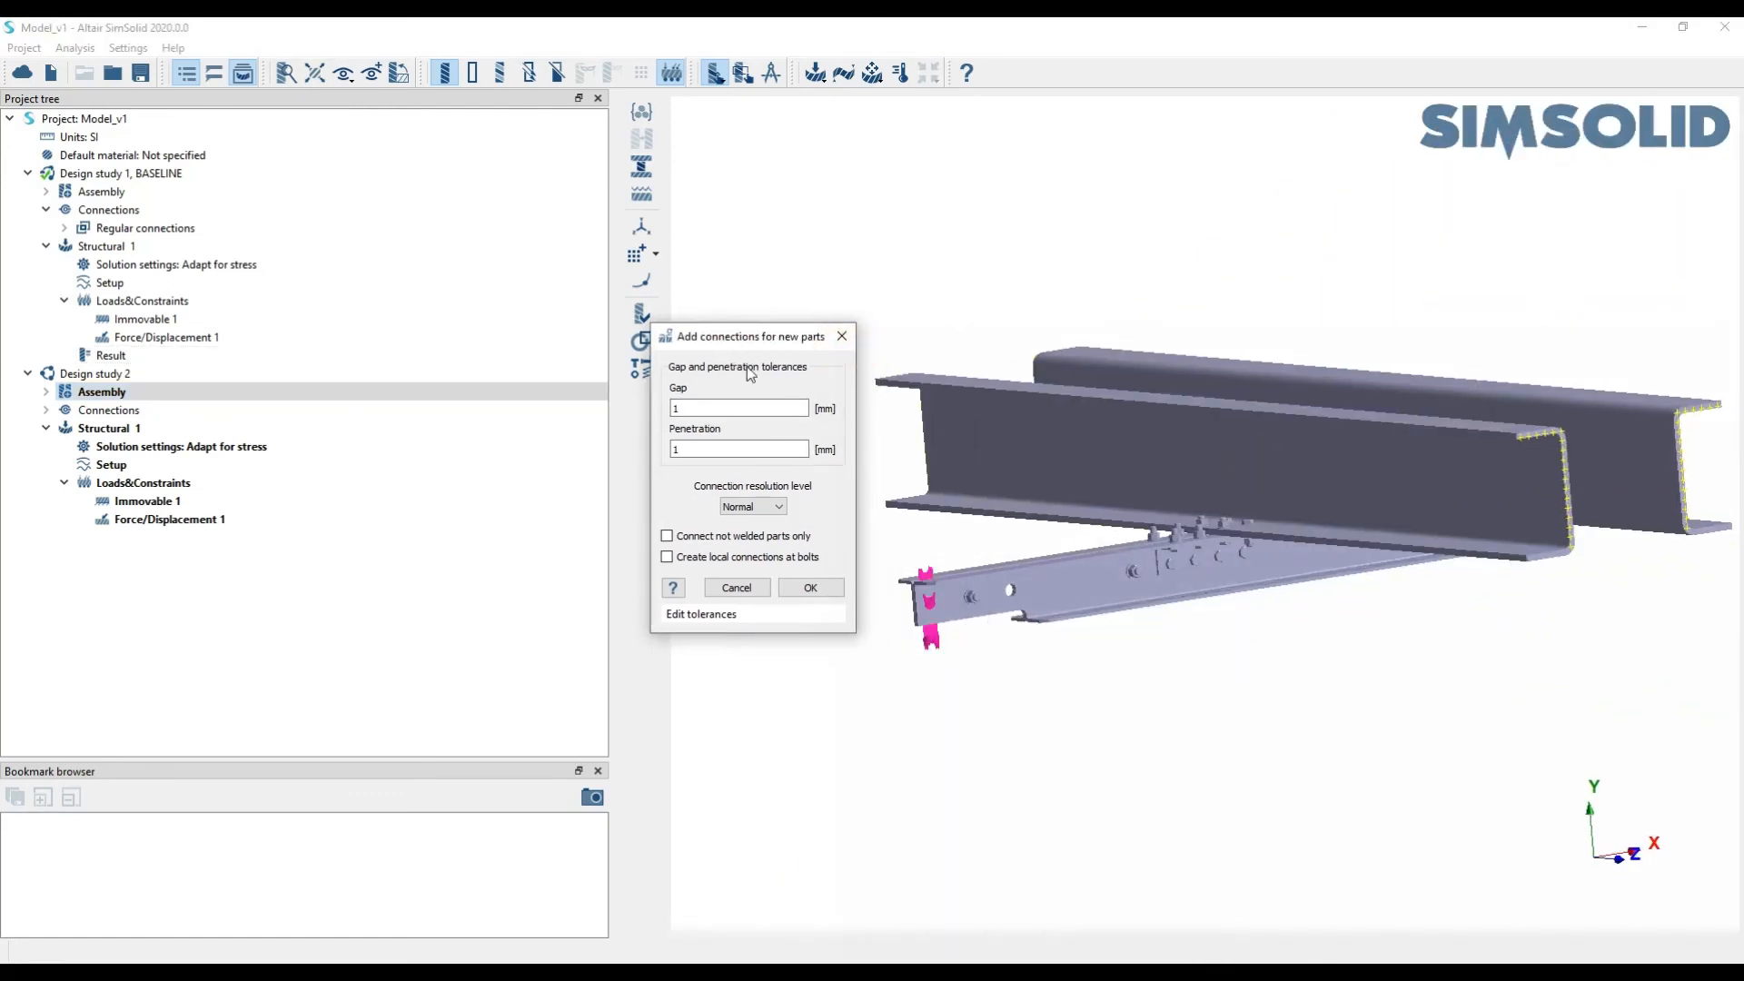
left_click(699, 421)
left_click(714, 415)
left_click(810, 585)
Expand the regular connections of Design study 2 and look through the bonded and sliding entries
left_click(48, 409)
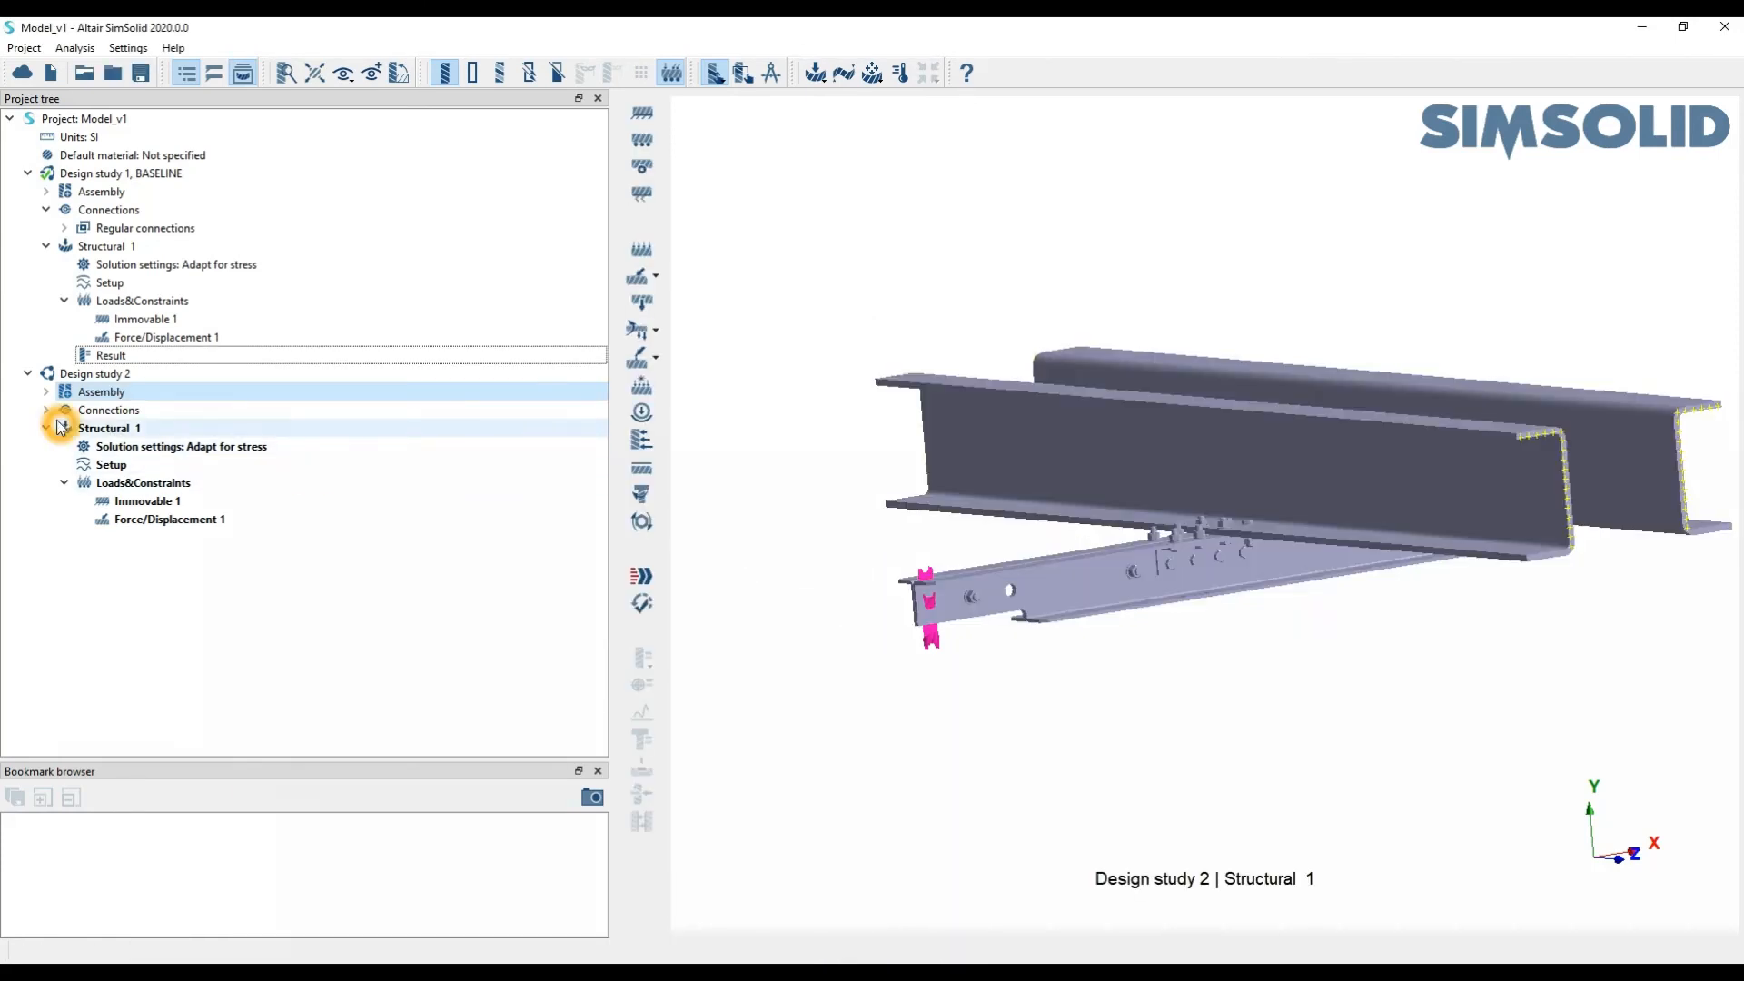
left_click(65, 427)
scroll(233, 451, "down", 20)
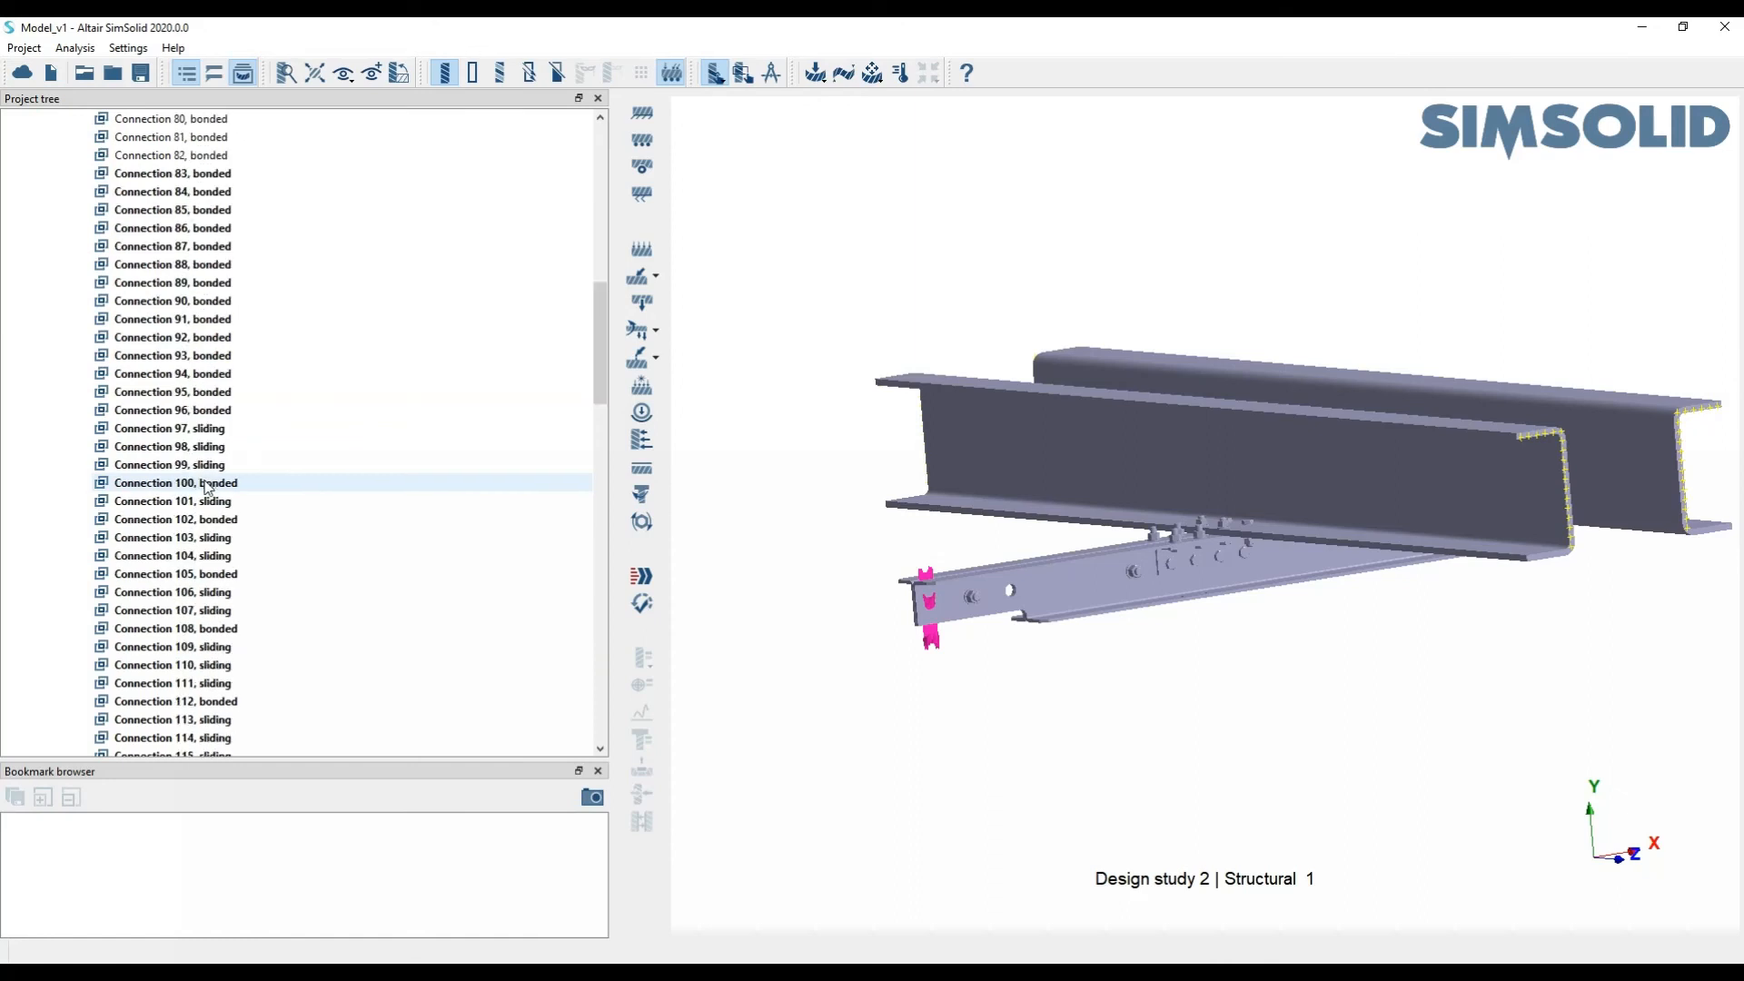
scroll(245, 582, "down", 20)
scroll(253, 590, "up", 20)
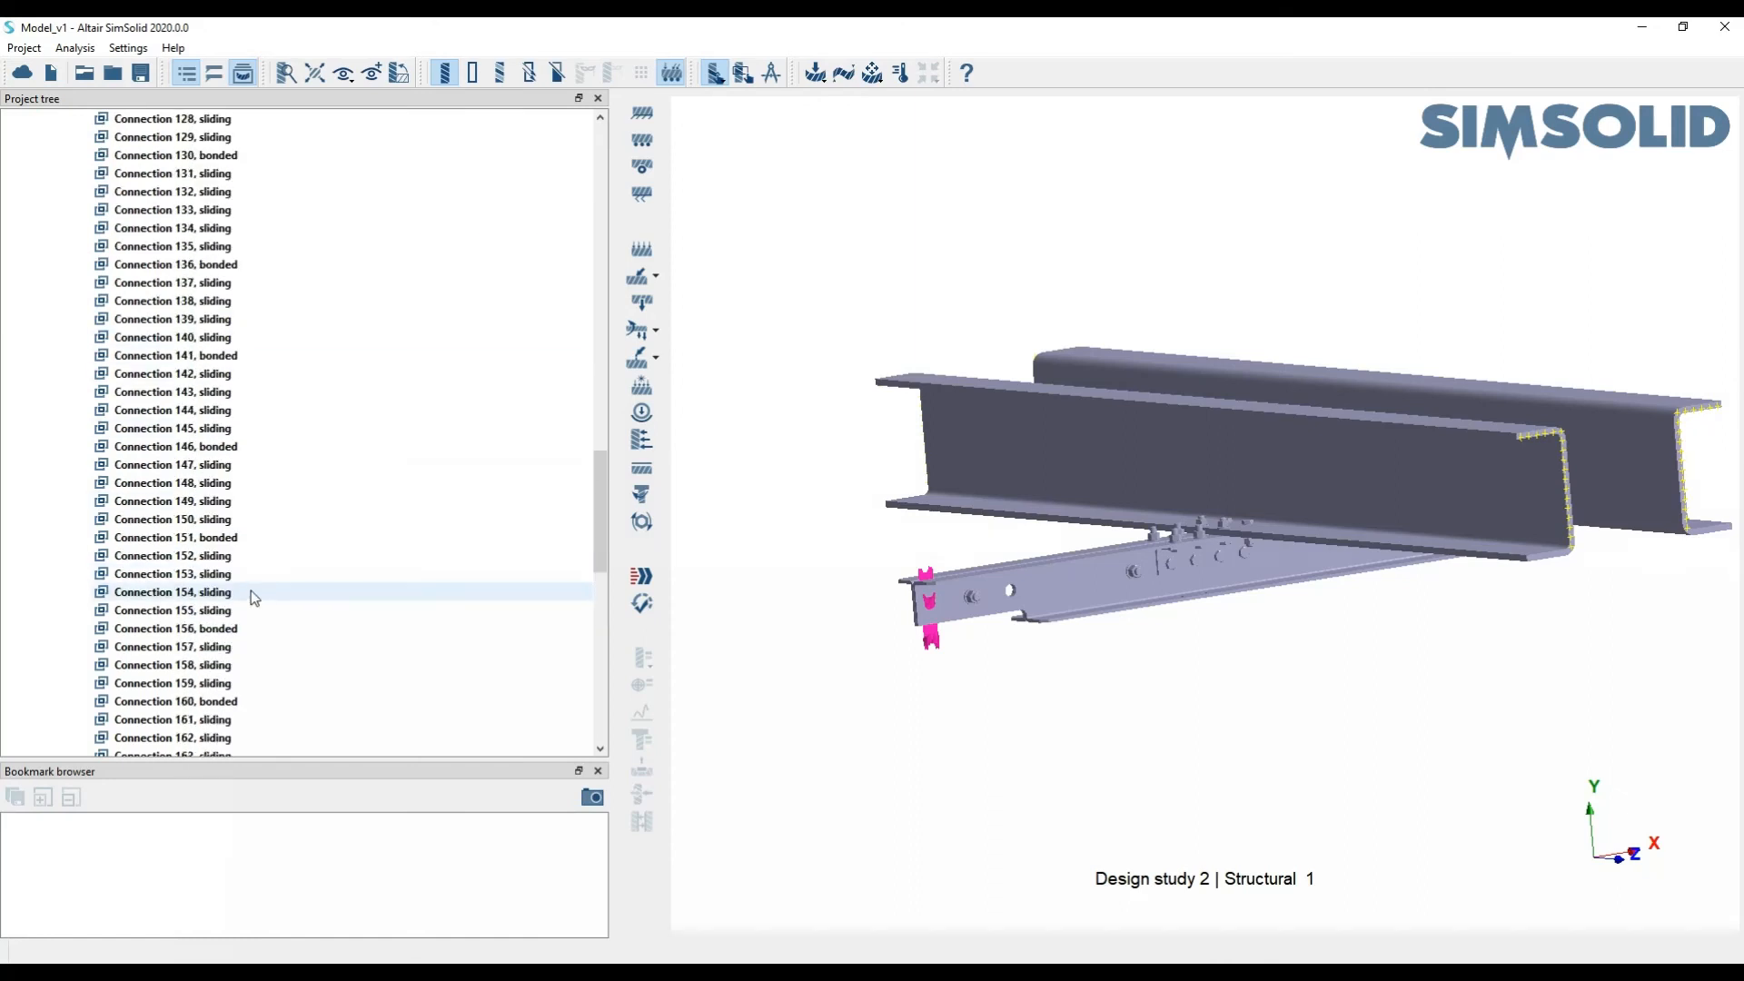
scroll(254, 585, "up", 8)
Show the part edges and inspect the added bracket and bolts at the cross beam joint from several angles
scroll(1186, 575, "up", 10)
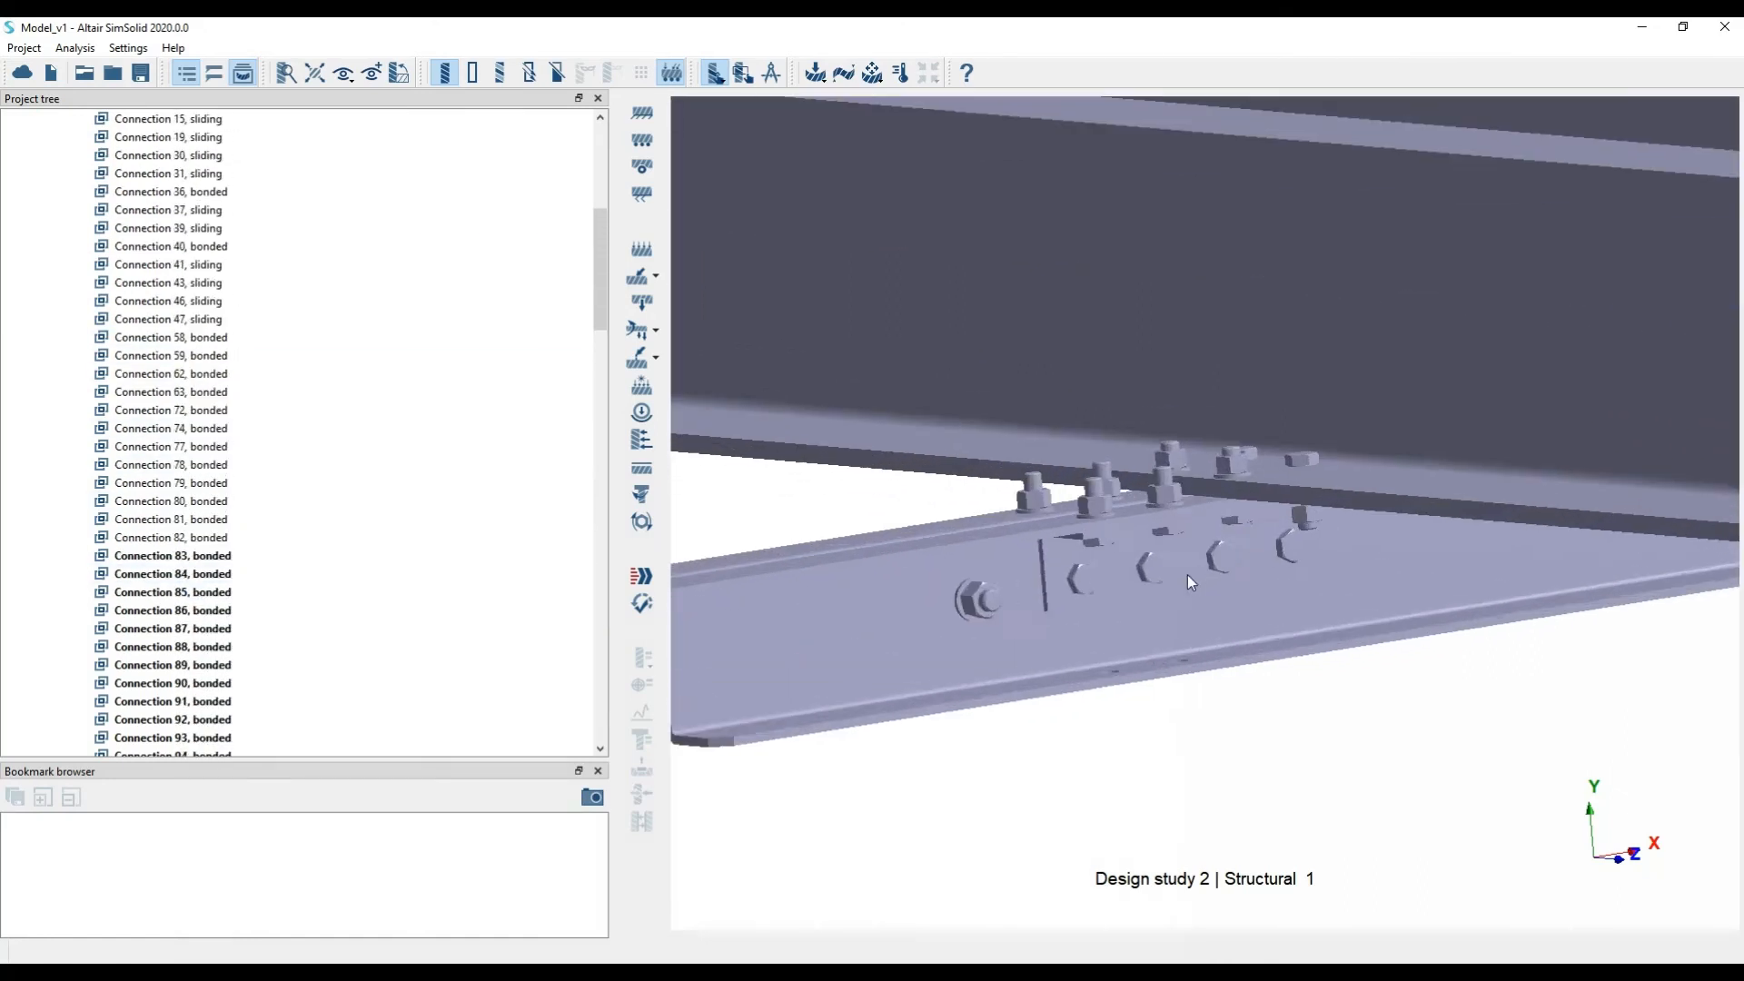
left_click_drag(1161, 511, 1271, 472)
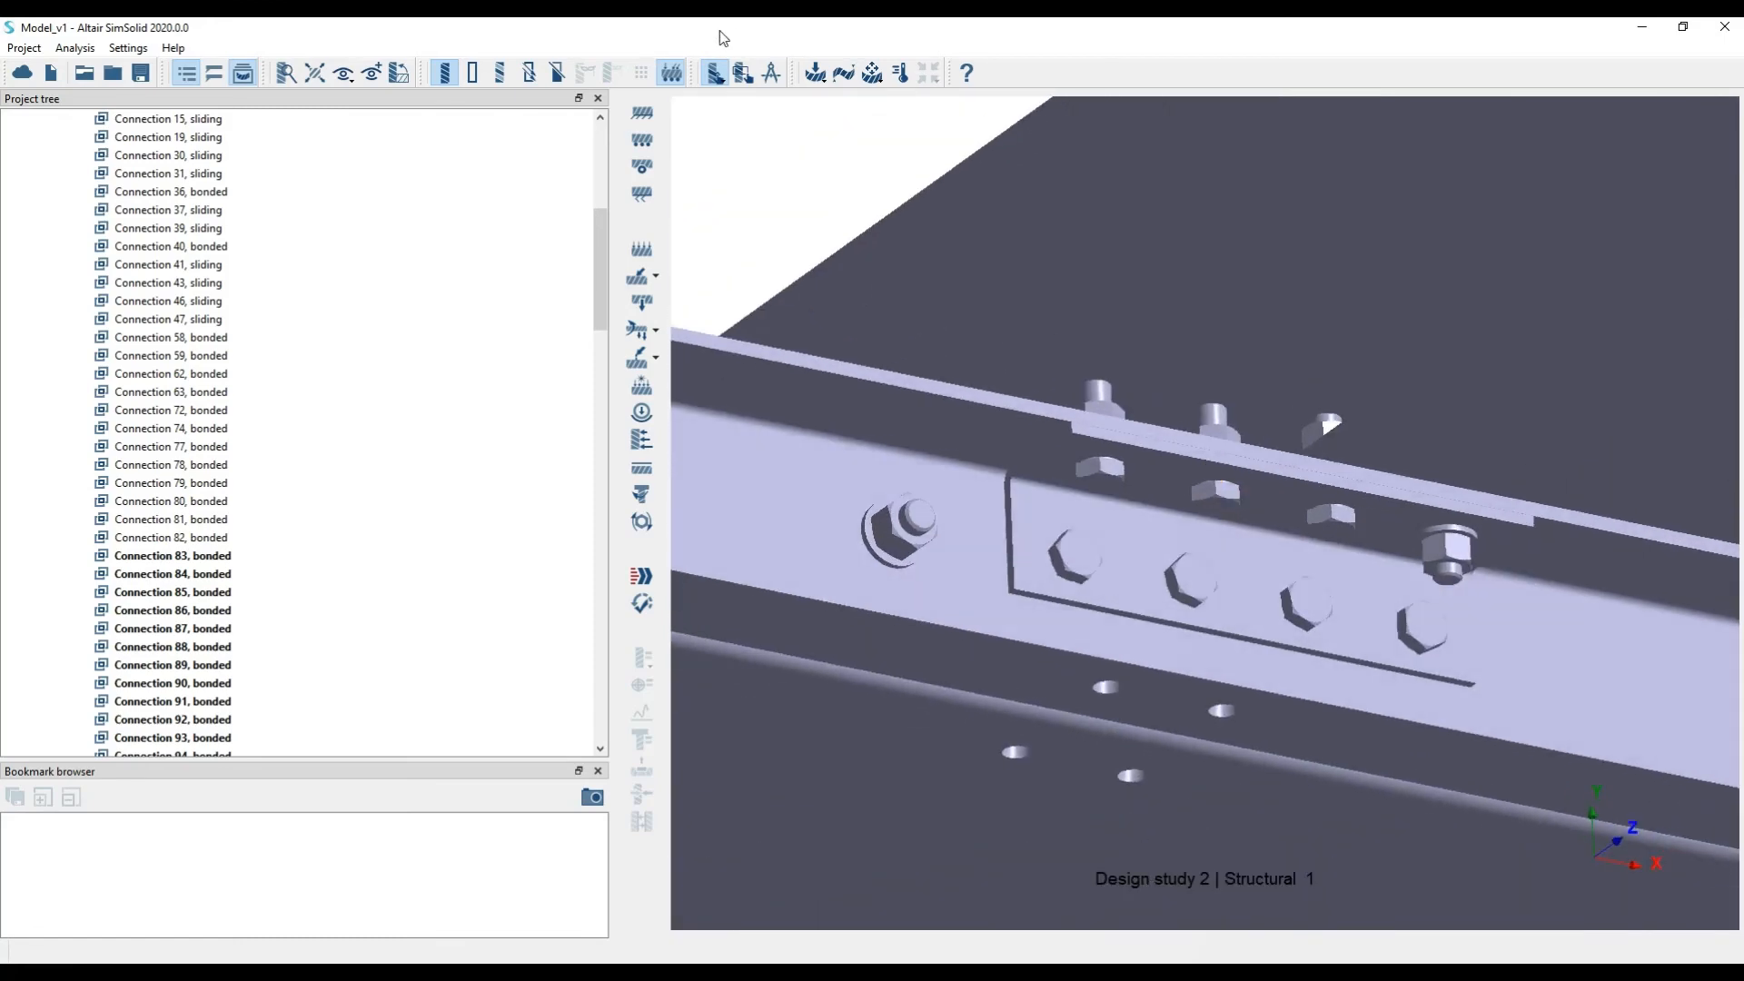
left_click(473, 74)
left_click_drag(1199, 460, 1270, 516)
left_click_drag(1039, 511, 1117, 531)
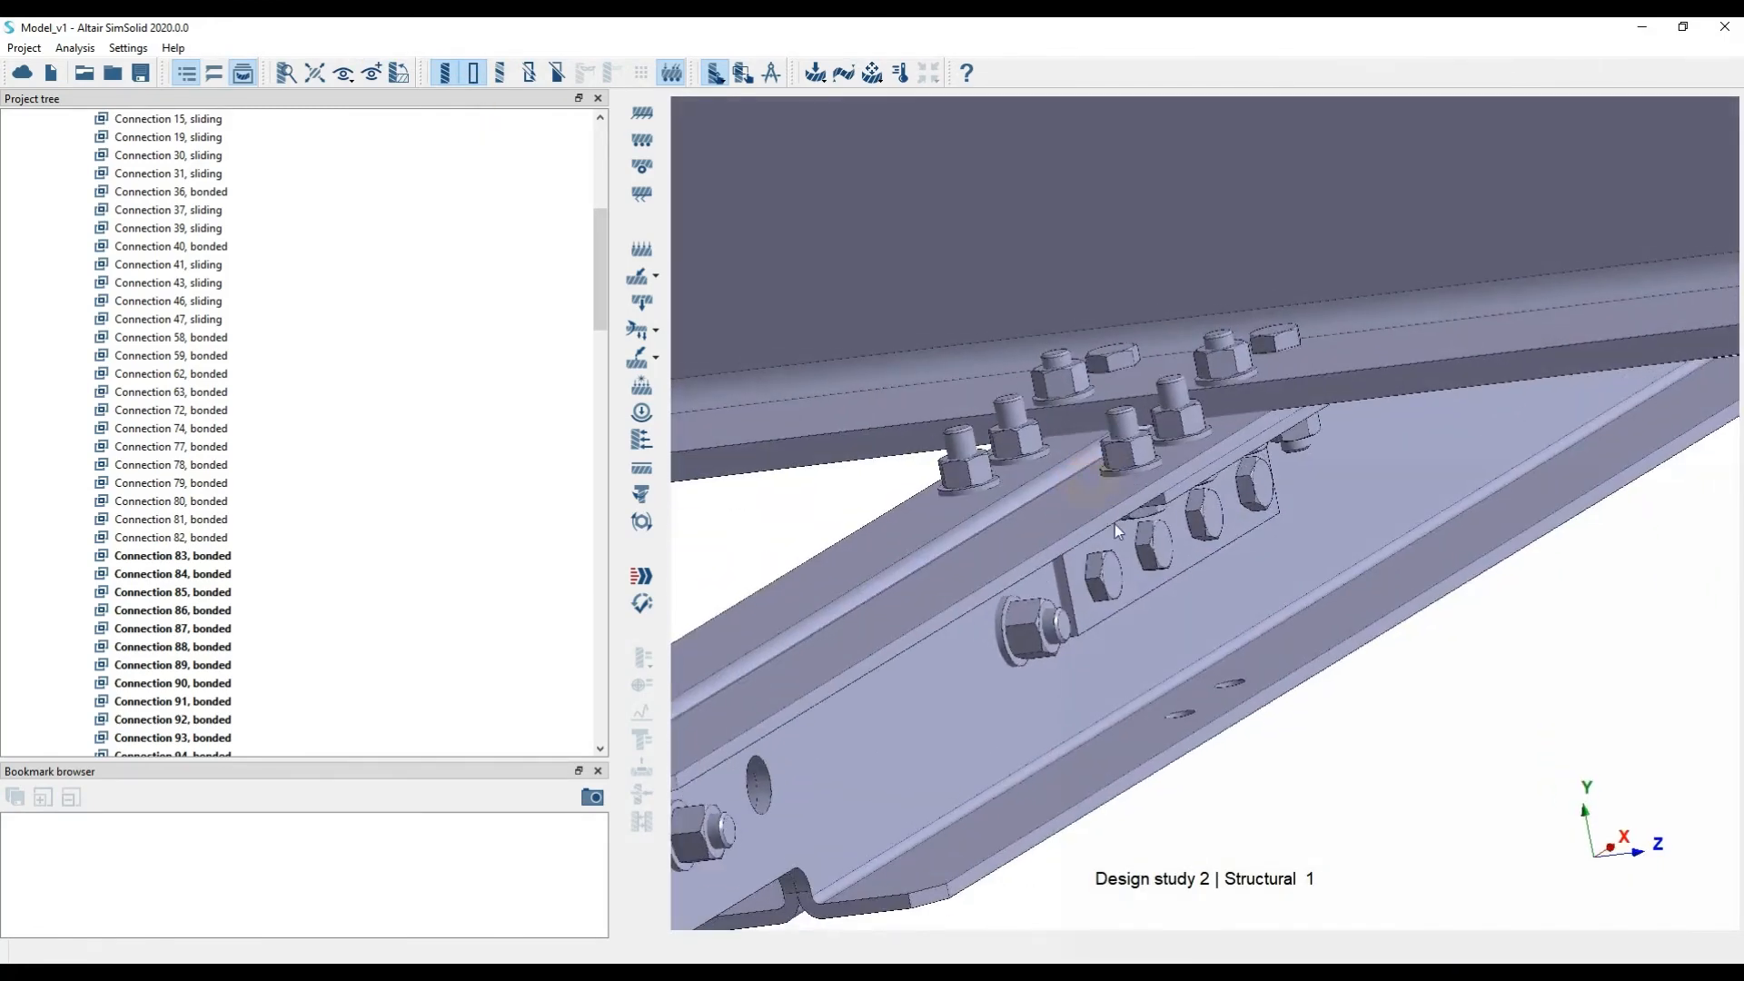
left_click_drag(1177, 433, 1110, 500)
scroll(1168, 509, "down", 5)
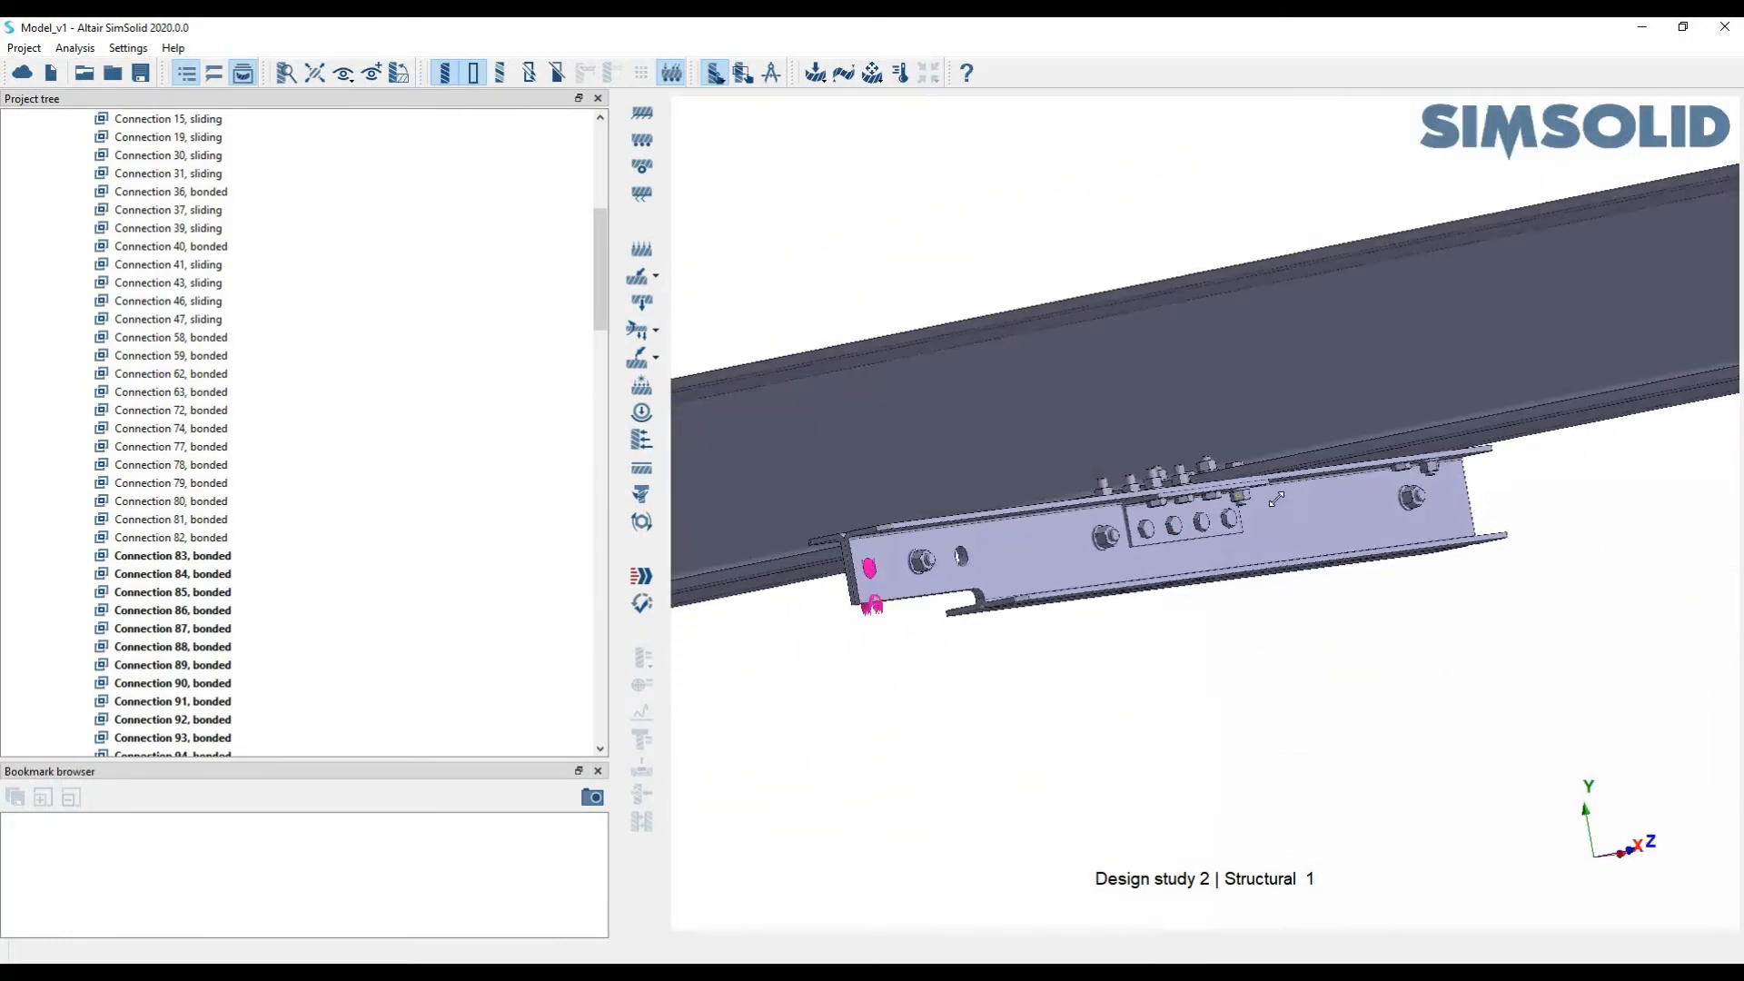
left_click_drag(1269, 498, 1104, 538)
Highlight connections 83 to 108 of Design study 2 on the model, and collapse the connection list
left_click(231, 555)
scroll(238, 599, "down", 7)
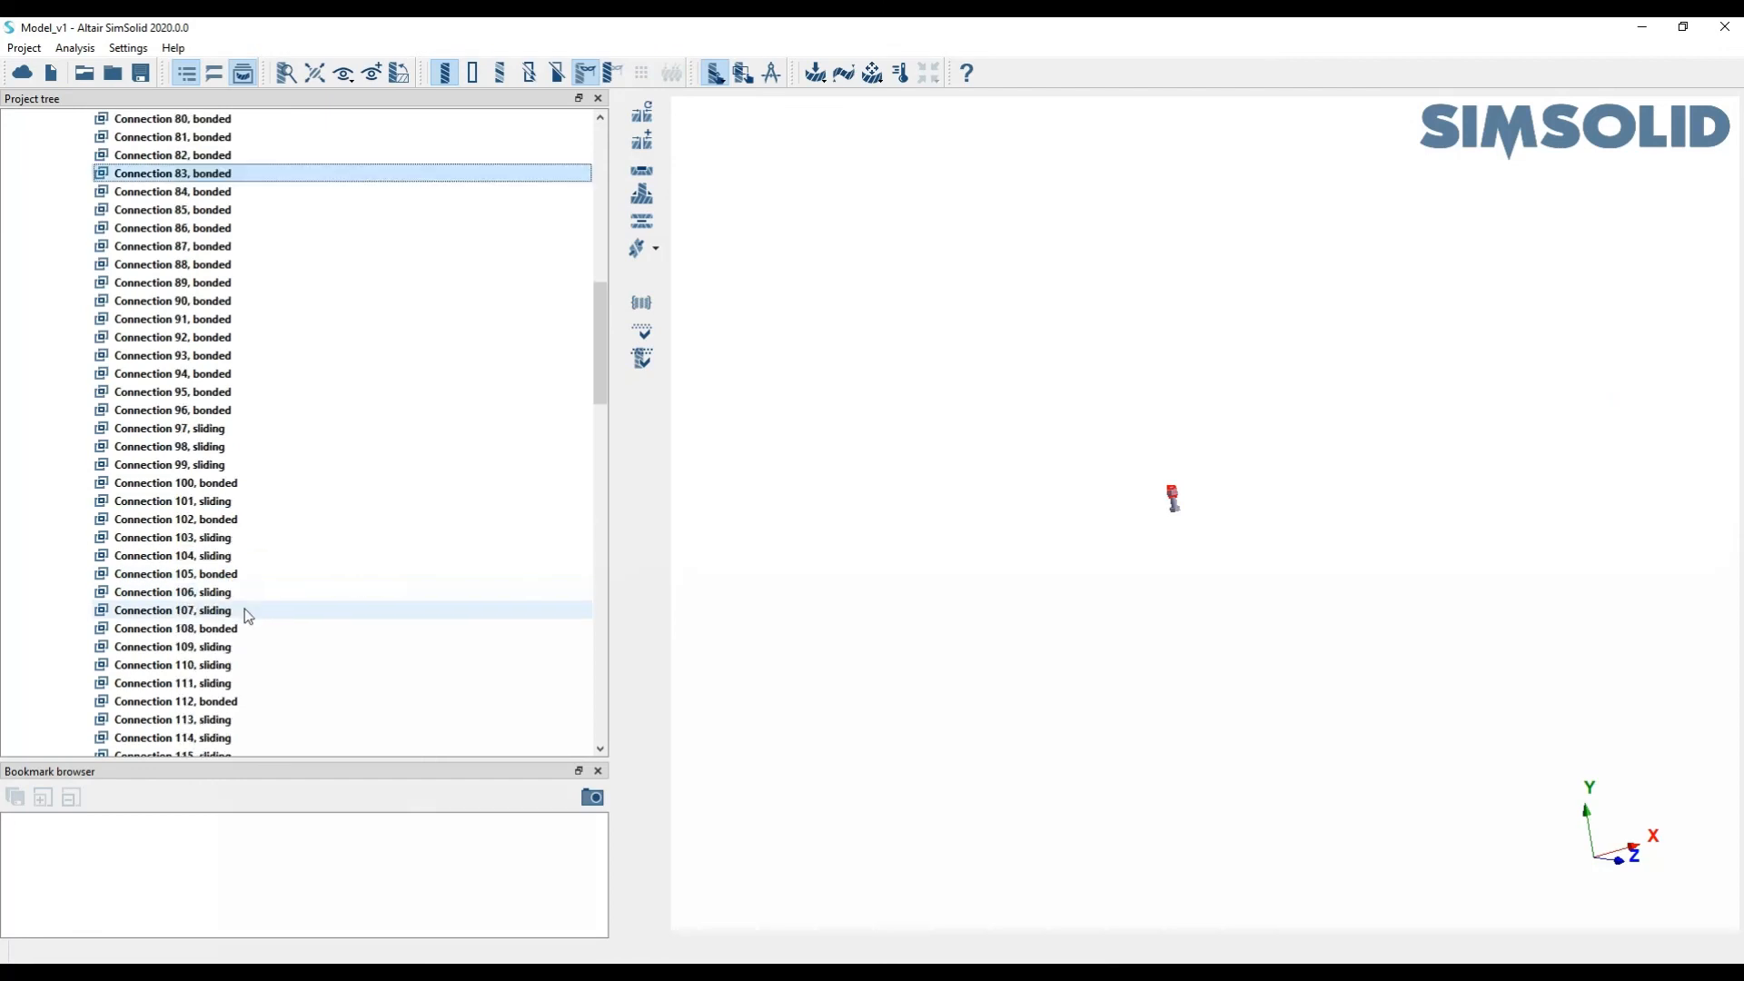
left_click(234, 627, "shift")
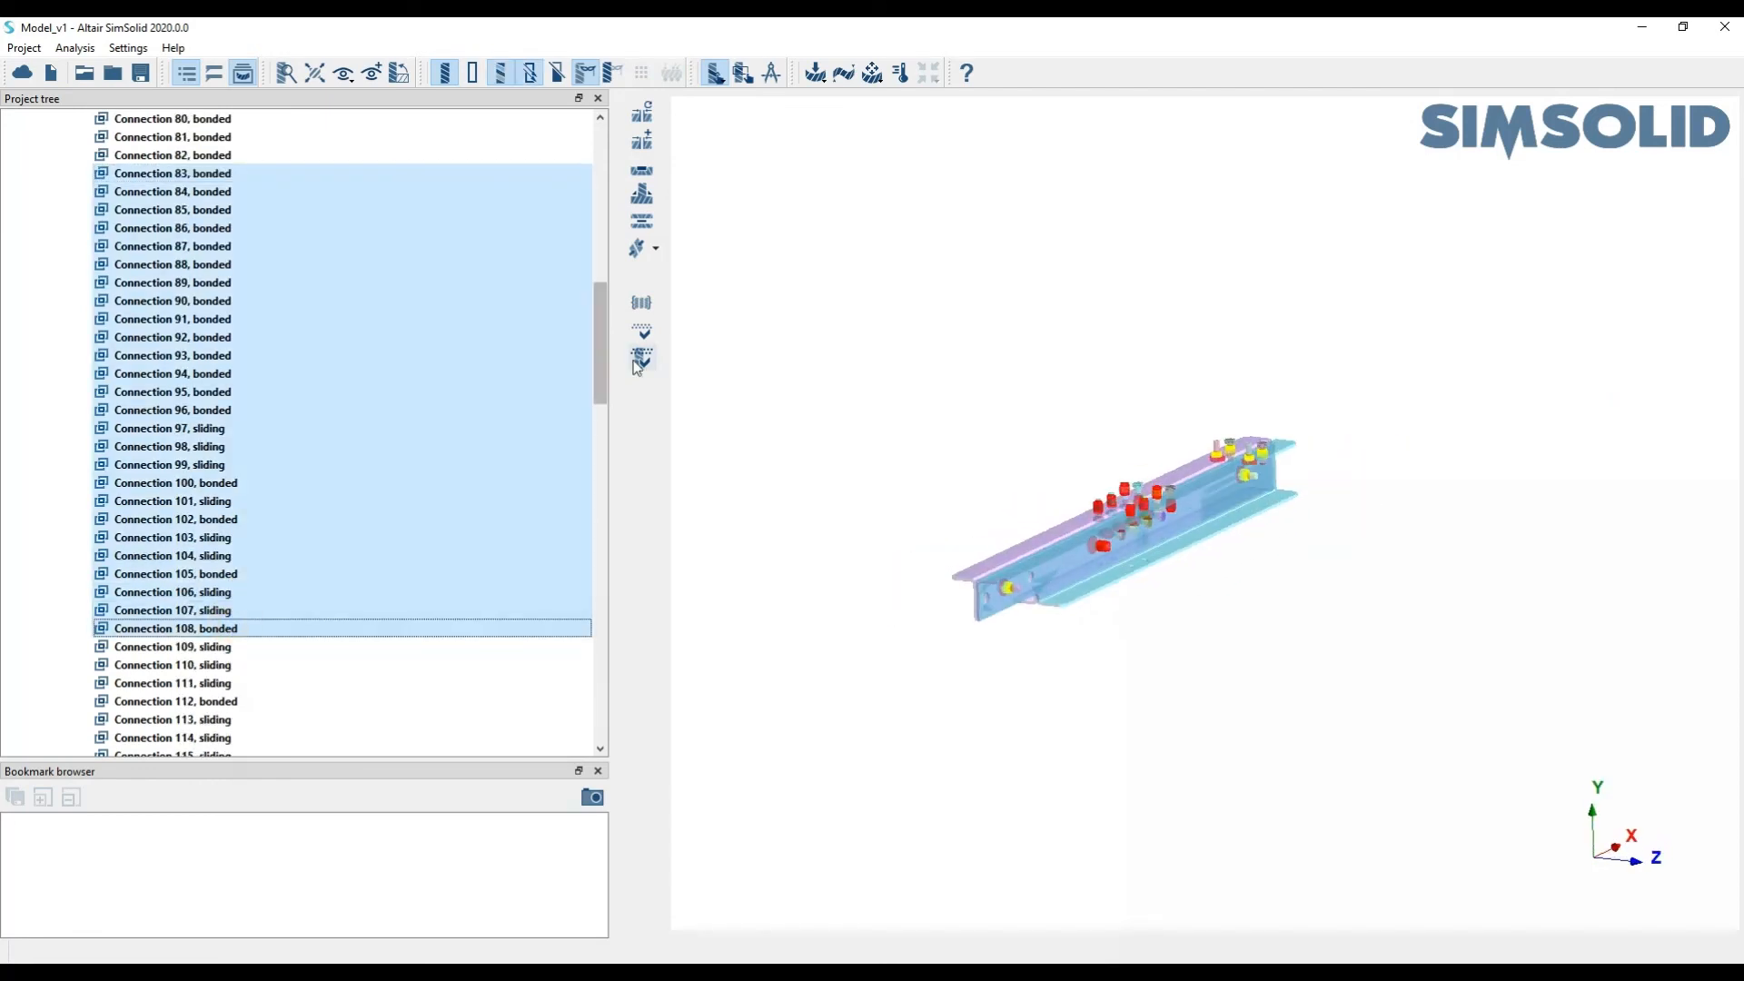
scroll(491, 343, "up", 20)
left_click(127, 452)
left_click(66, 429)
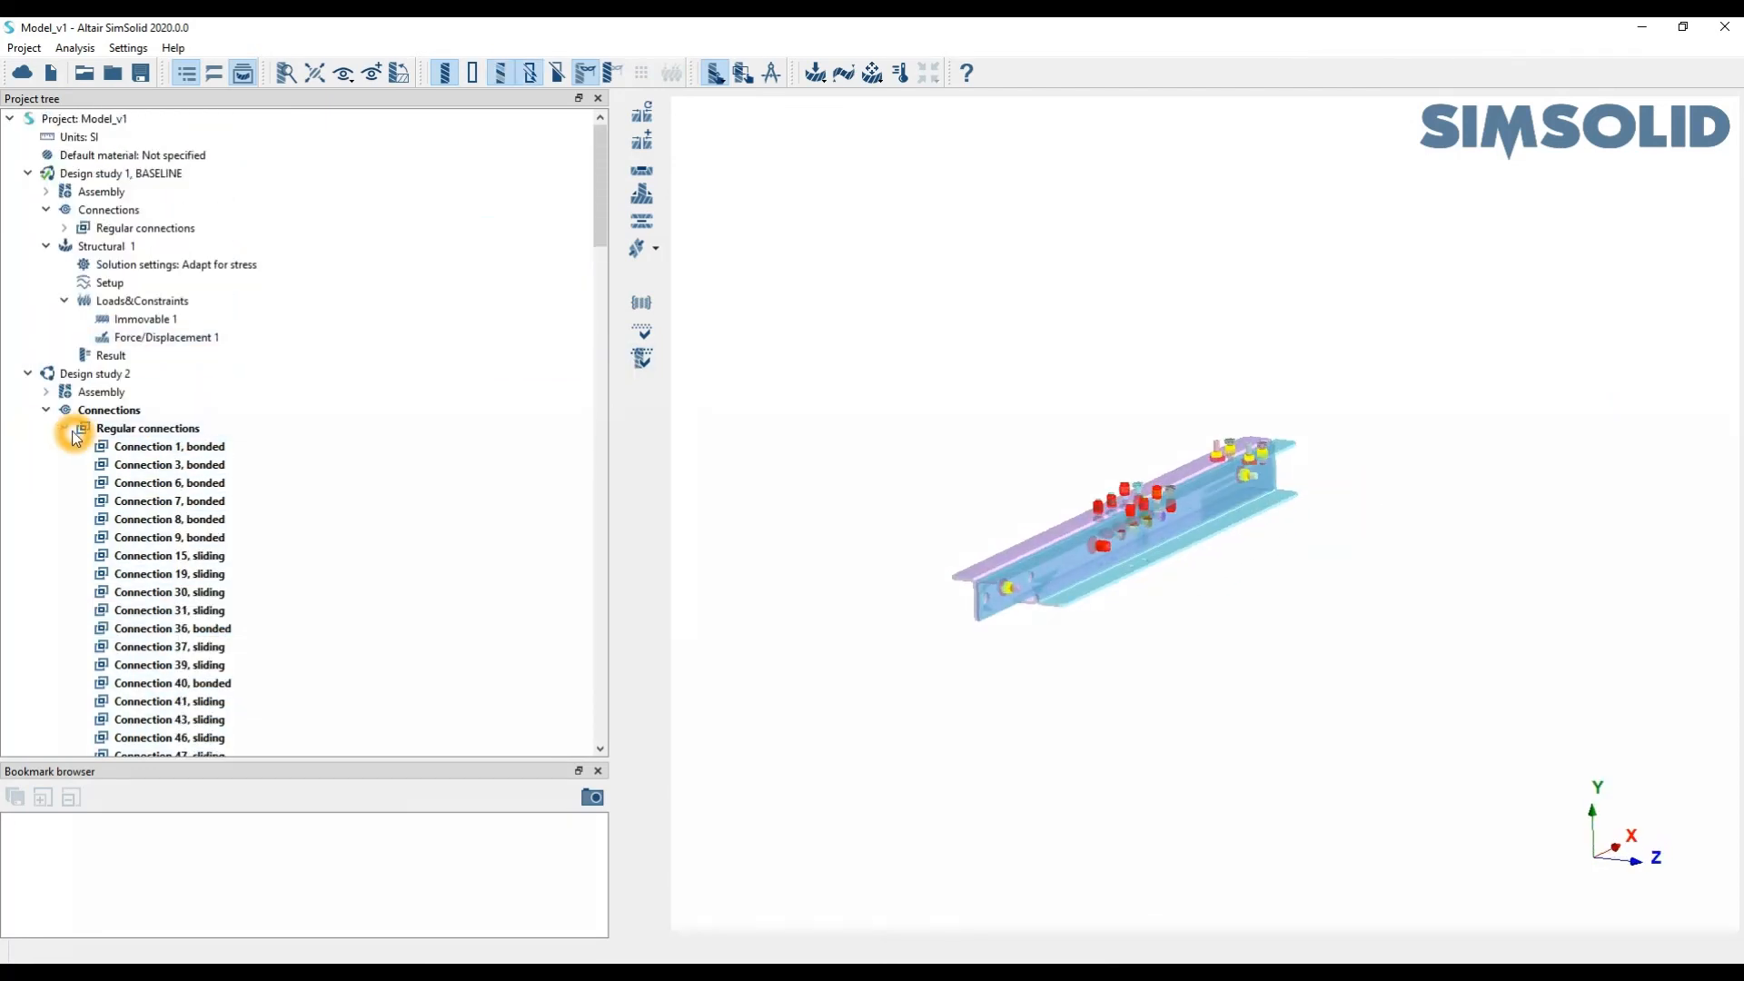
Apply the generic Steel material to all parts of Design study 2
left_click(44, 396)
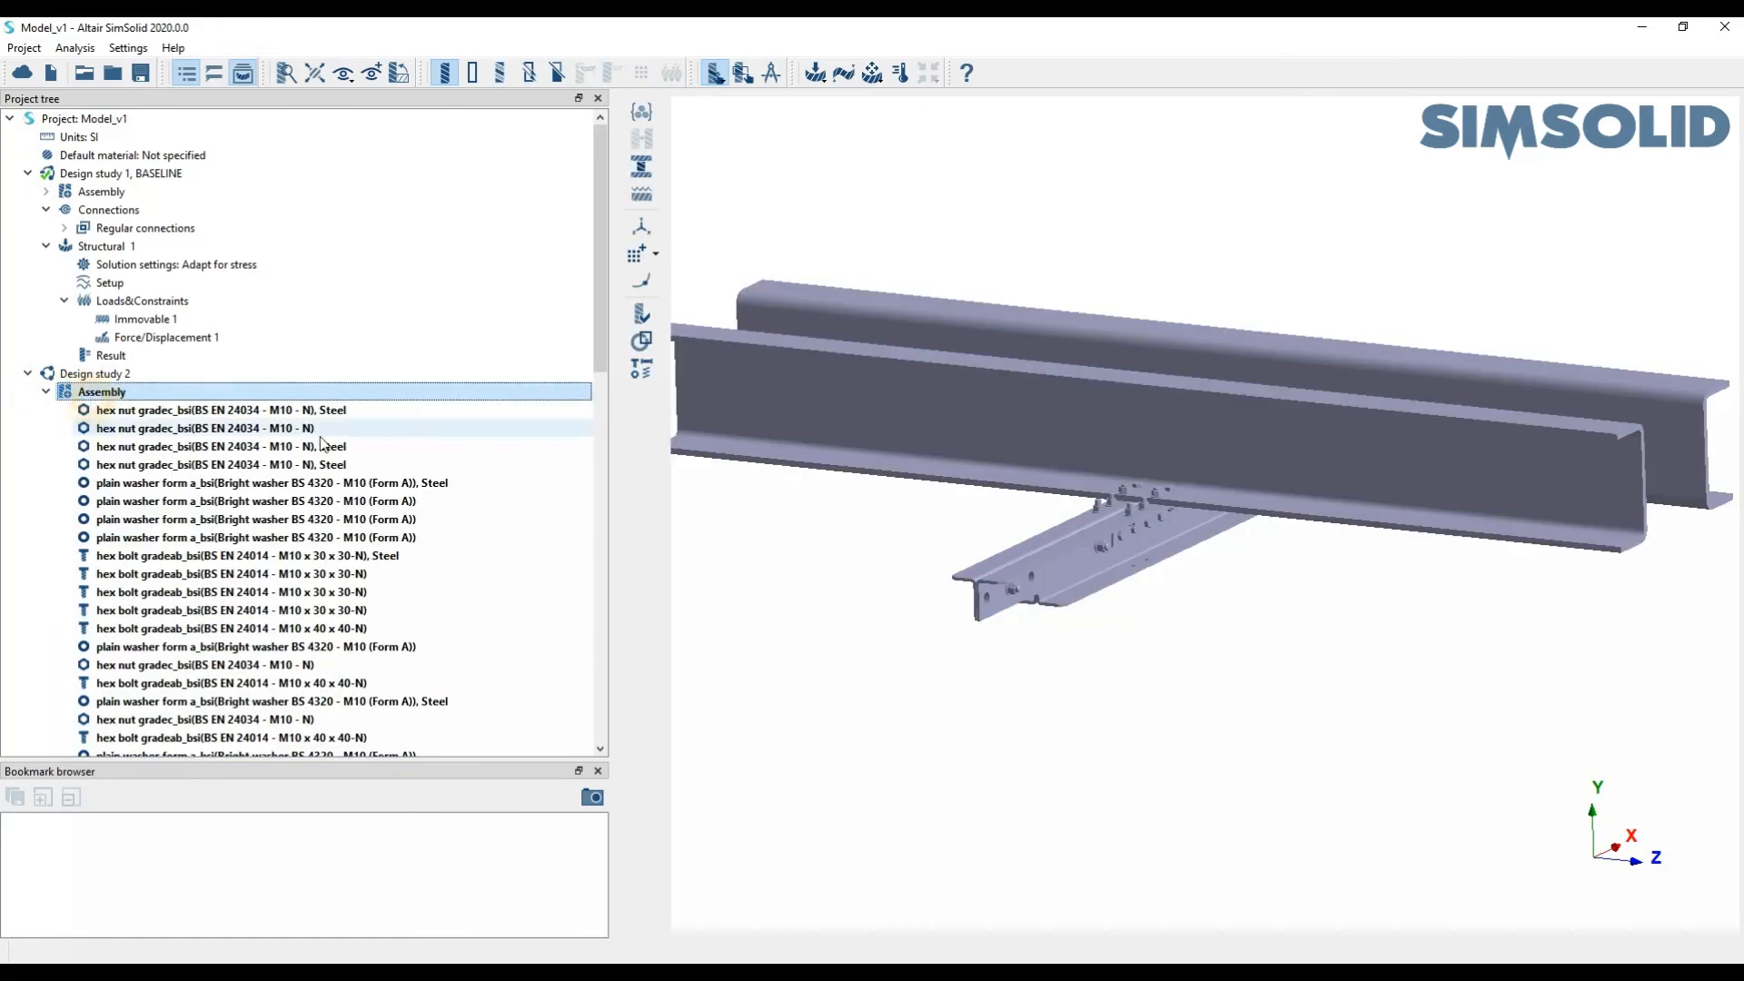
left_click(642, 114)
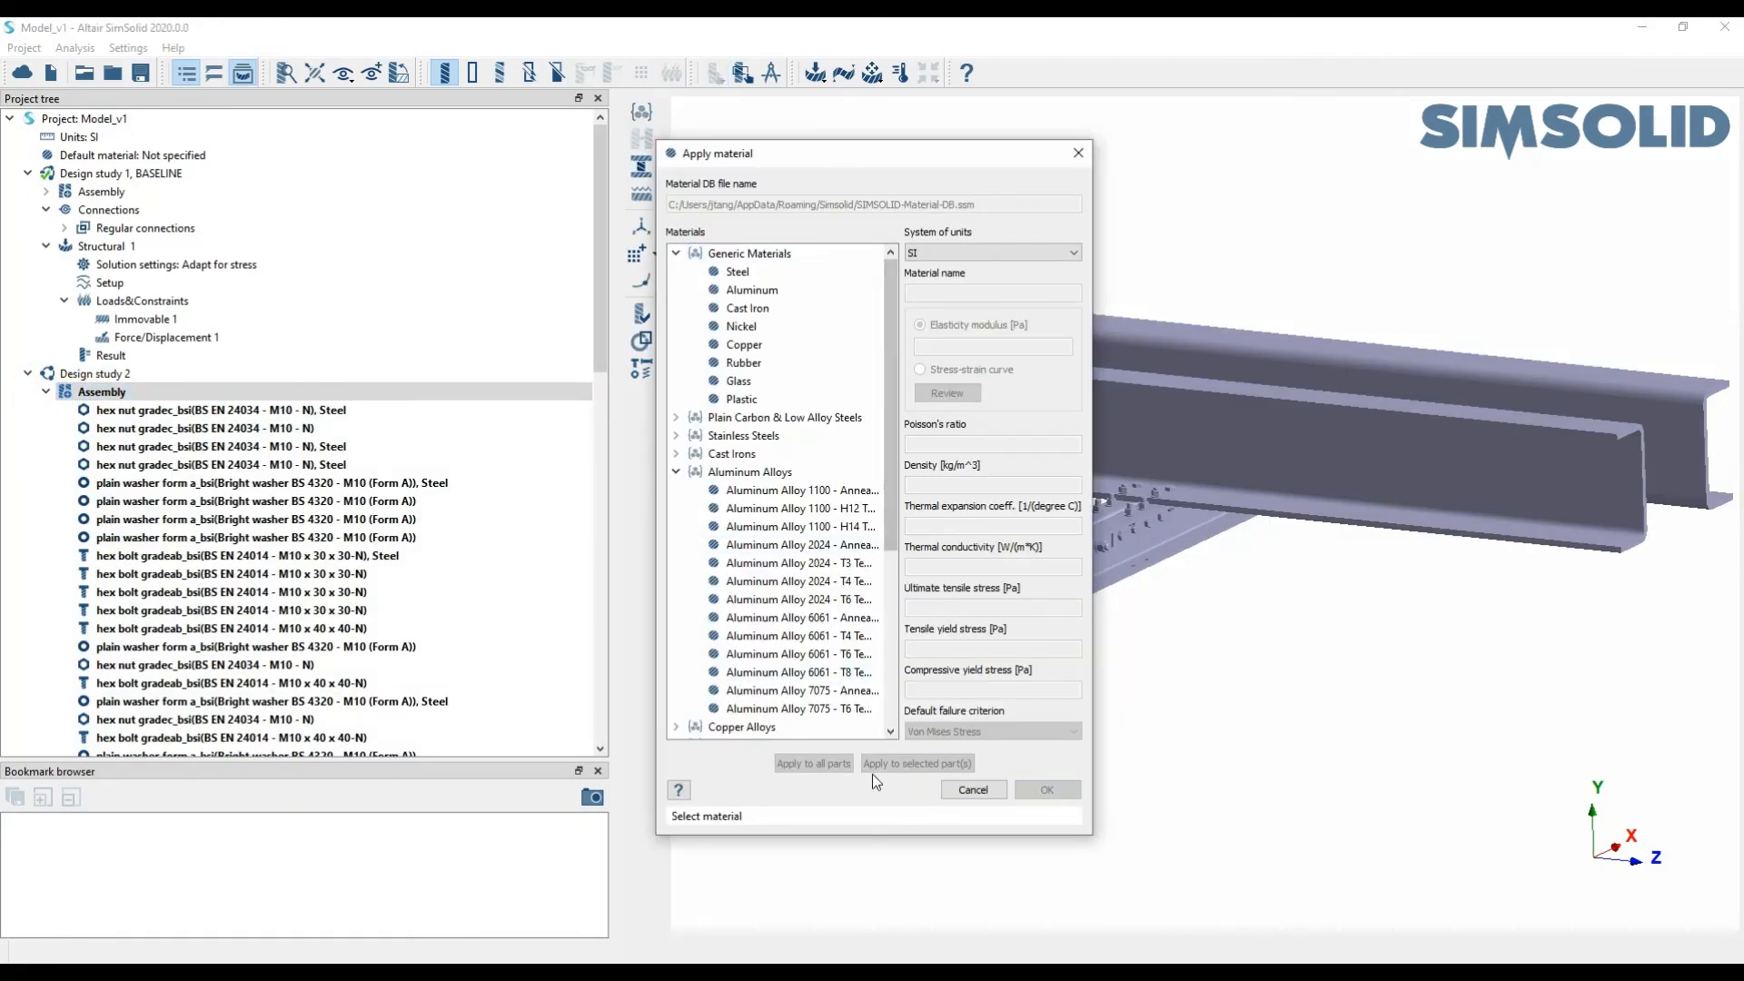
left_click(741, 278)
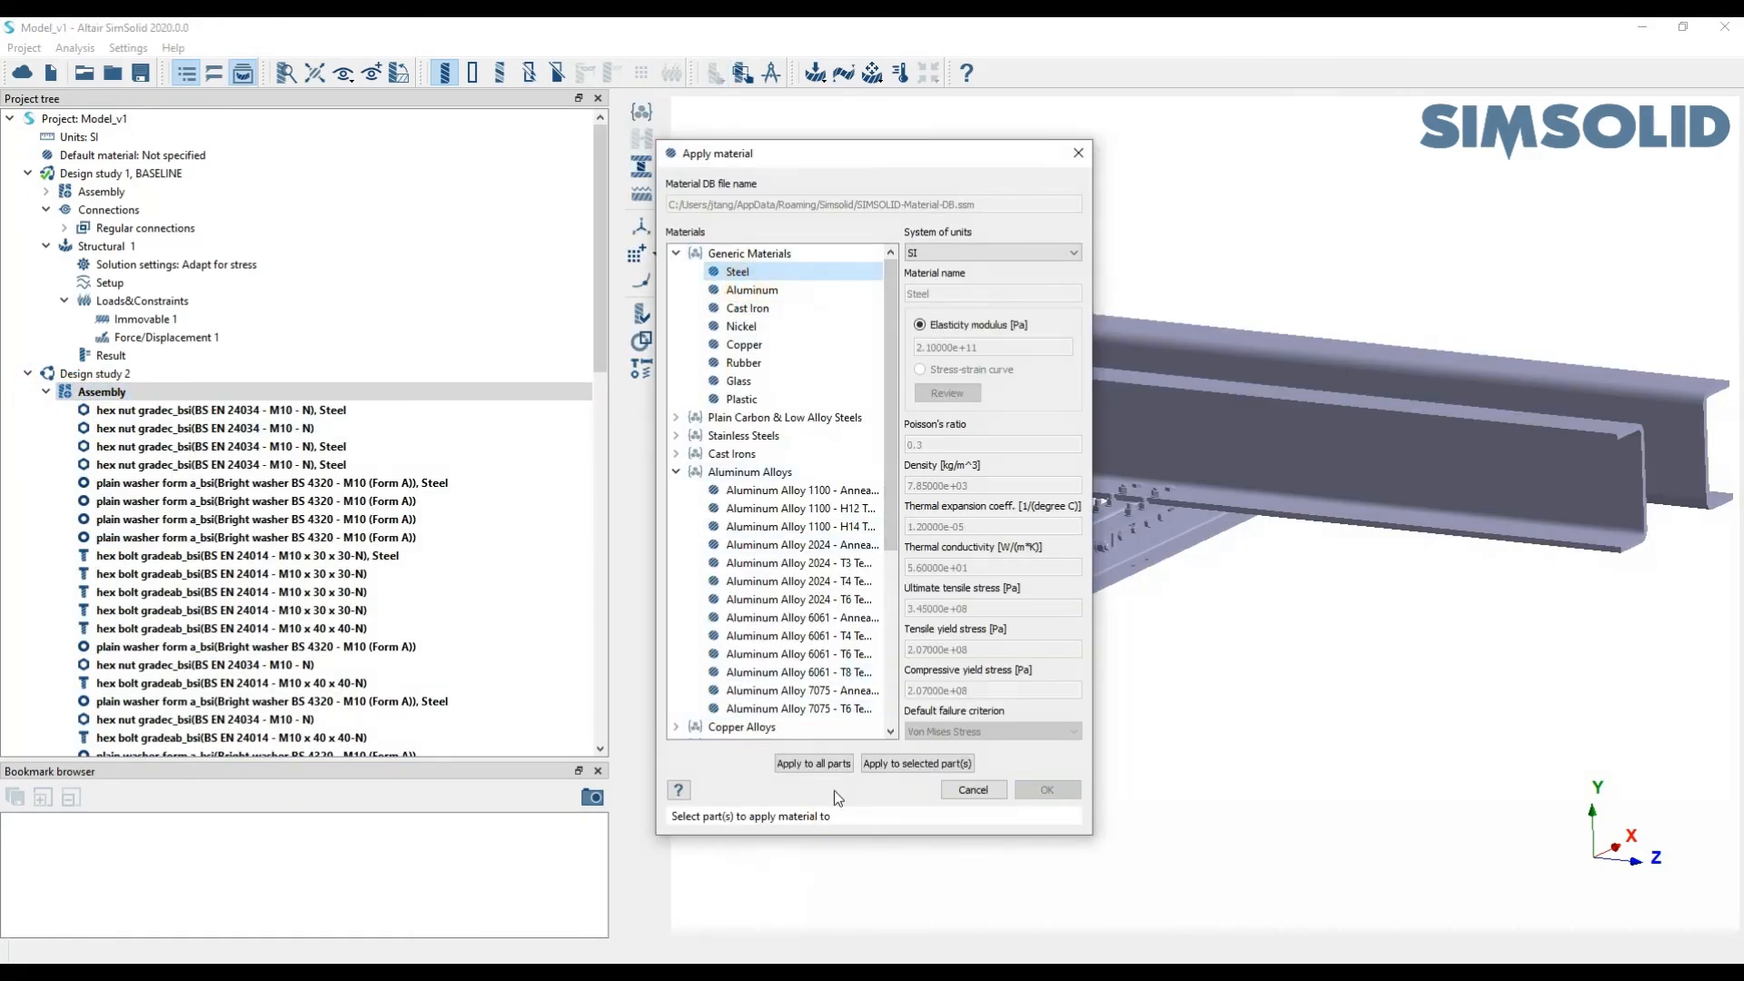
left_click(821, 762)
left_click(1048, 789)
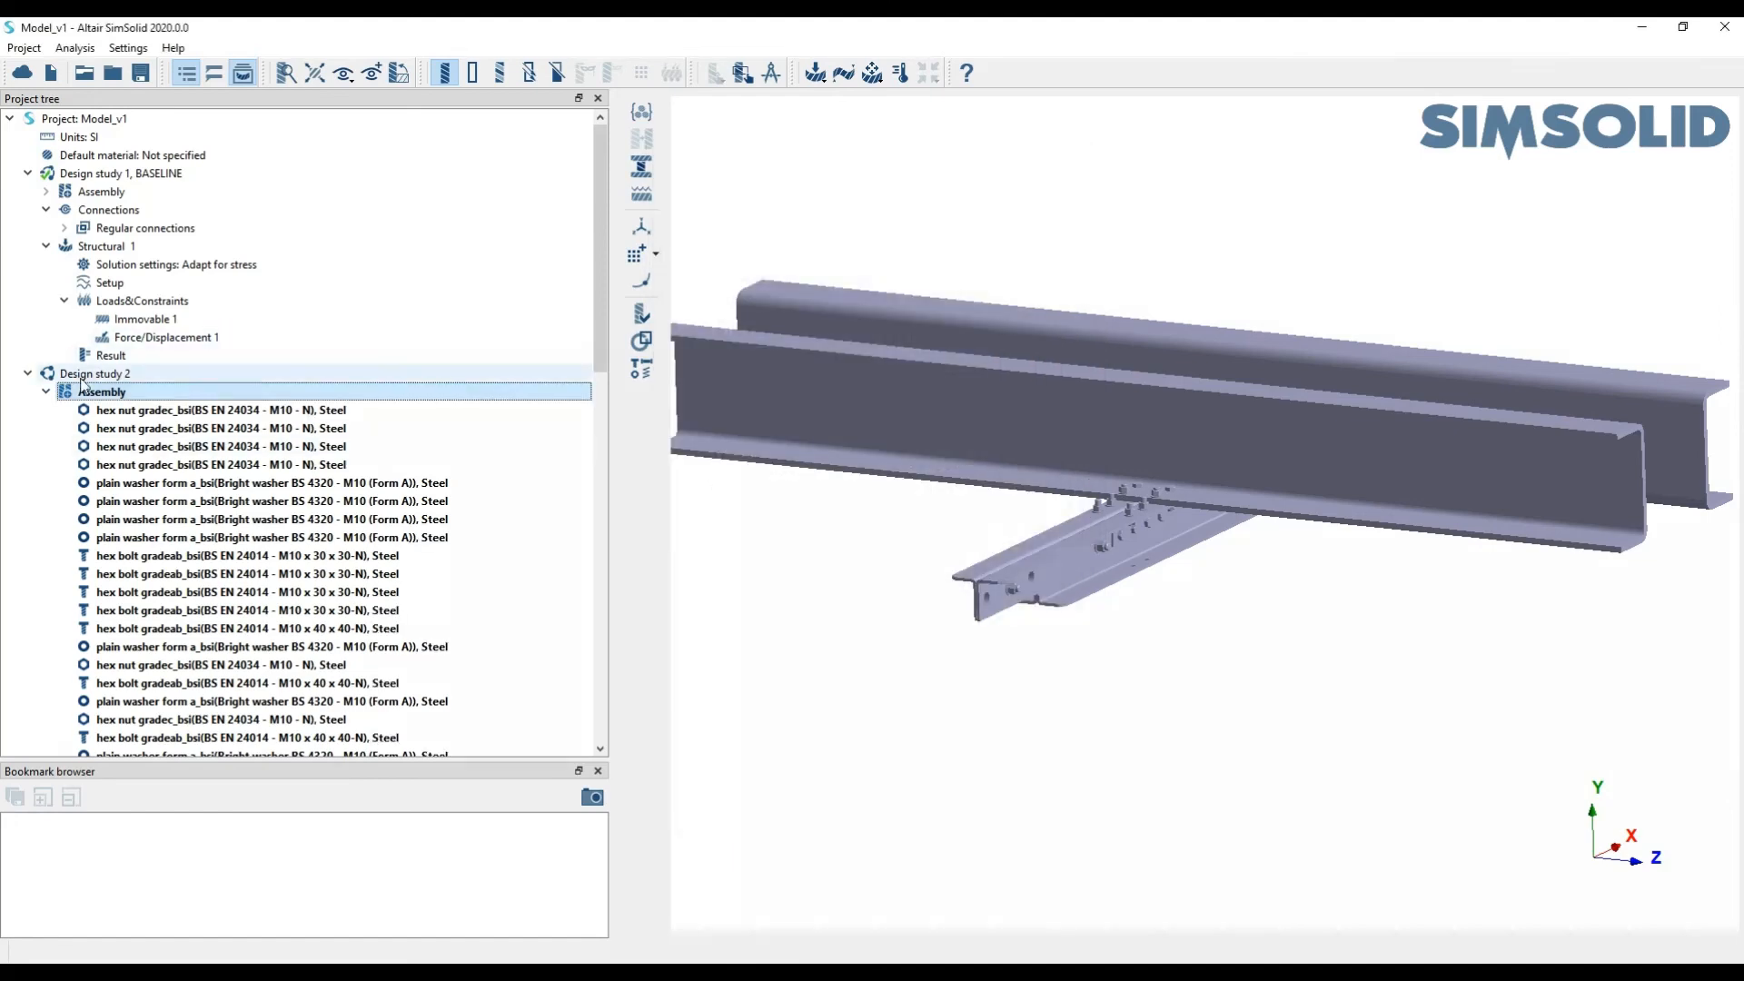
left_click(46, 391)
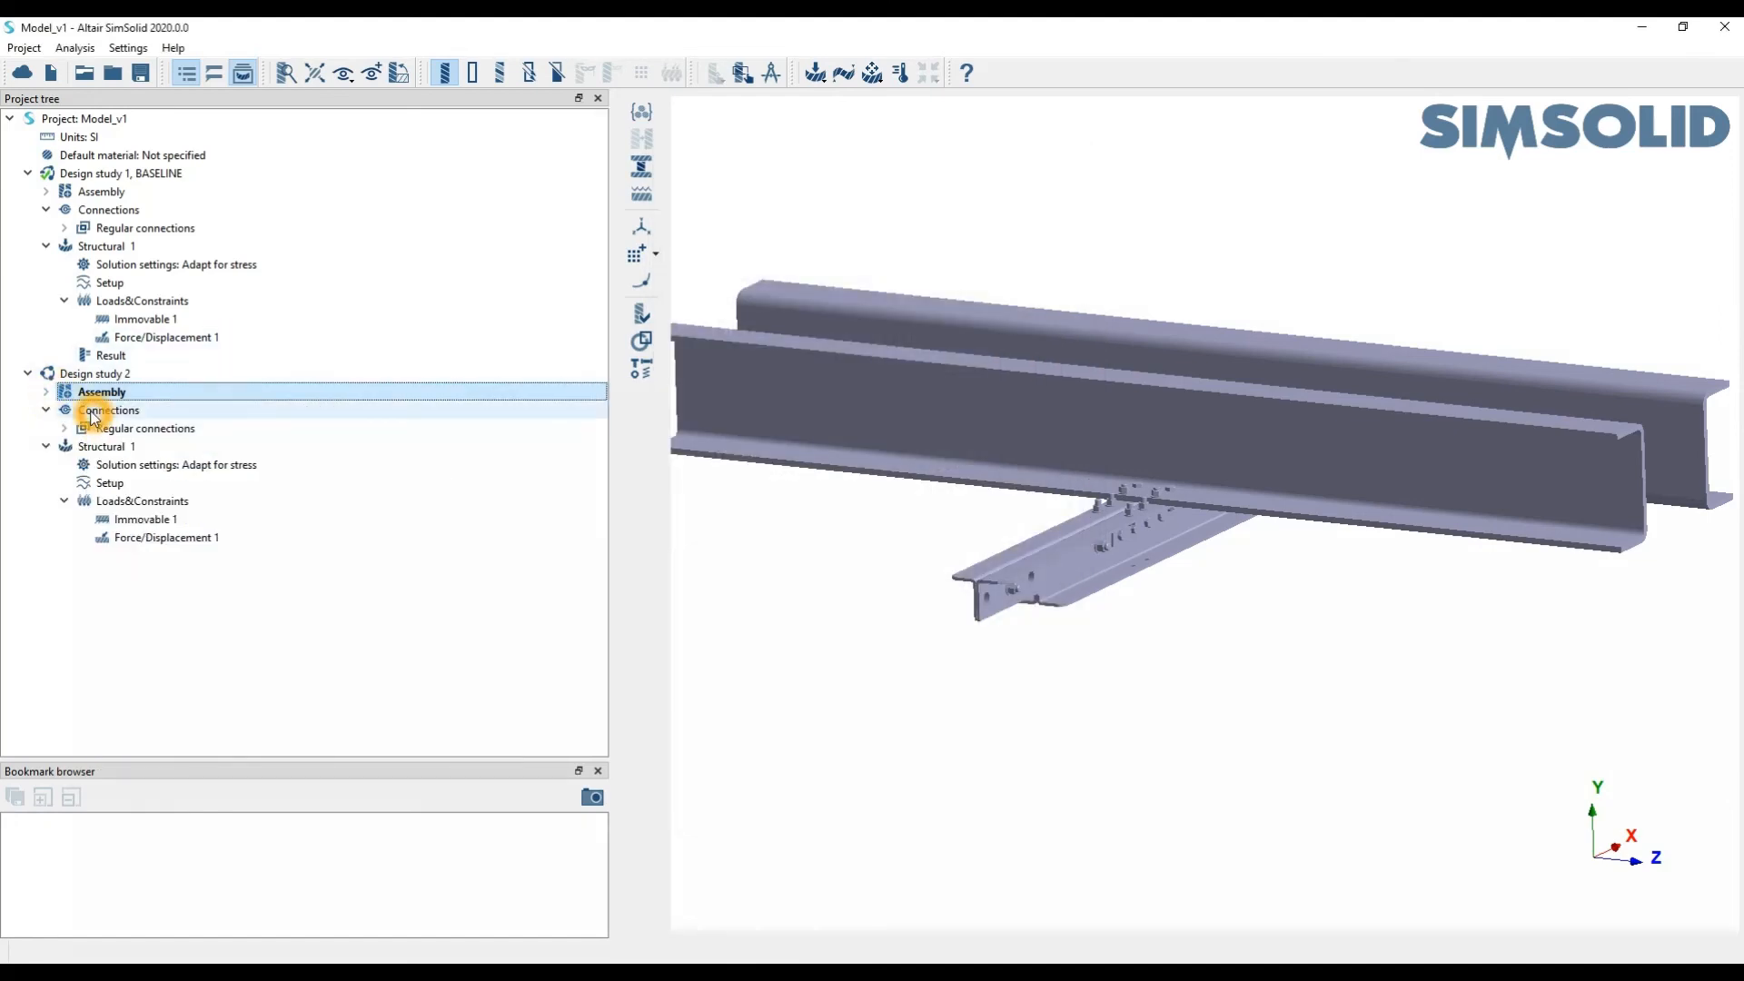
Check the immovable supports and the force load carried over to the Structural 1 analysis of Design study 2
left_click(117, 448)
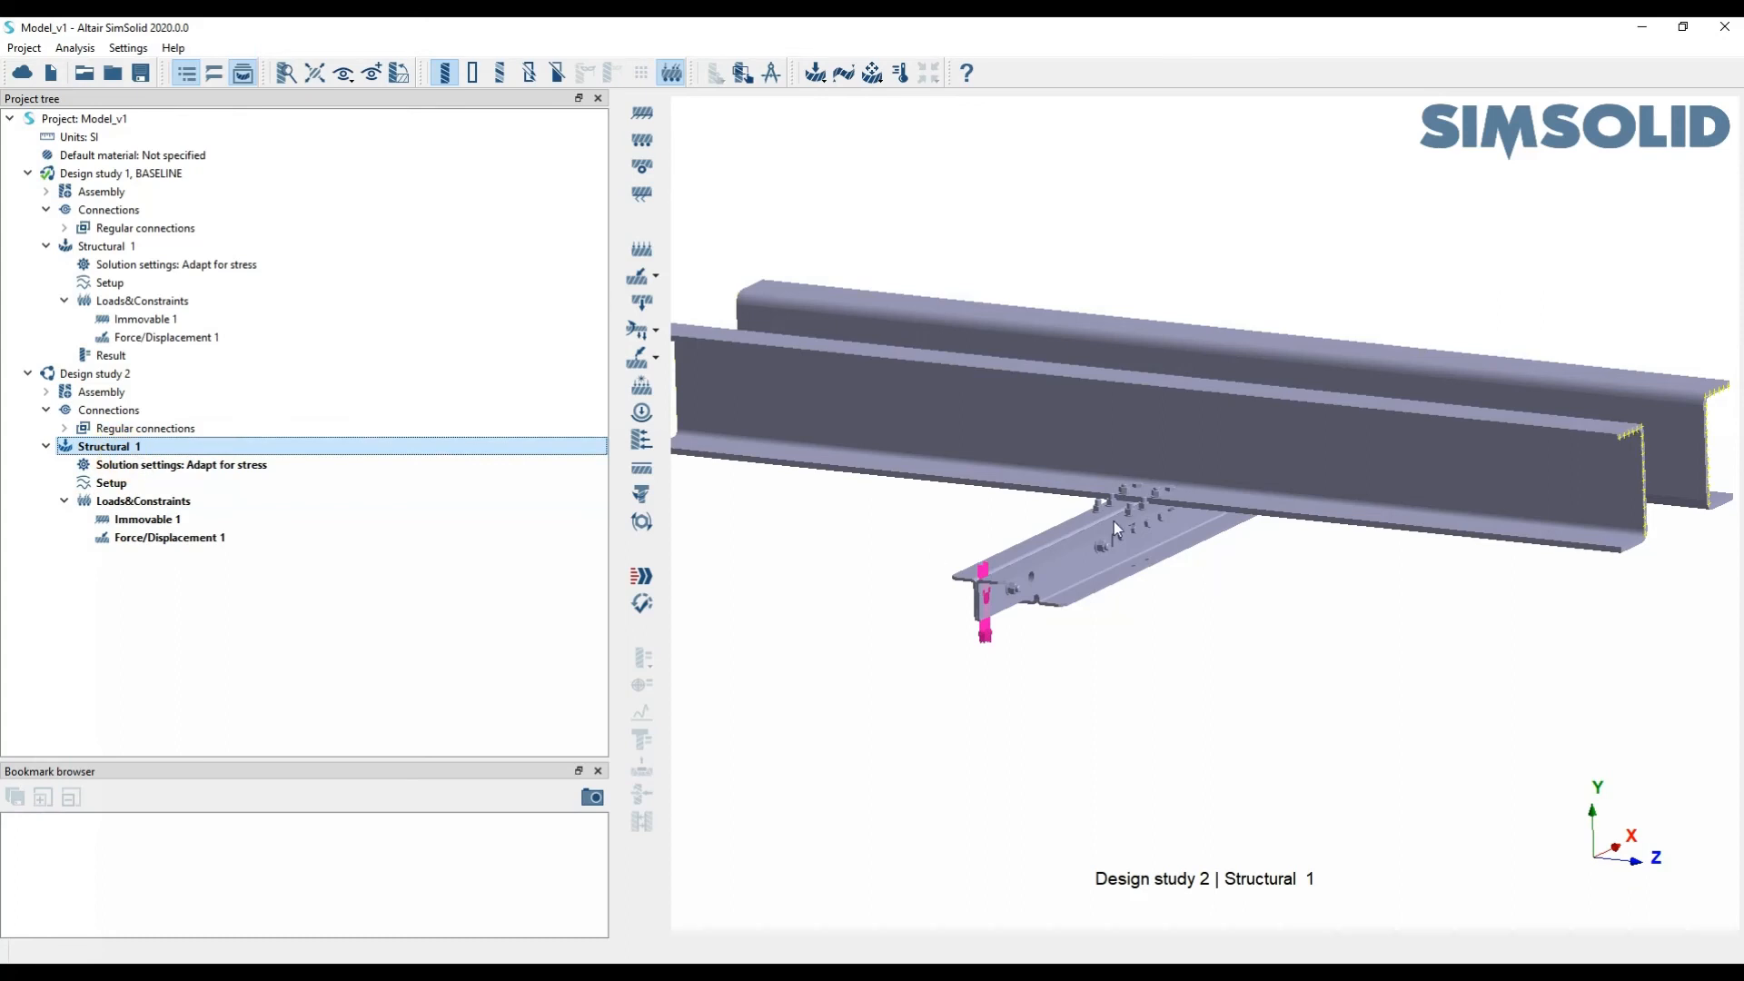
left_click(258, 281)
left_click_drag(1460, 564, 1369, 573)
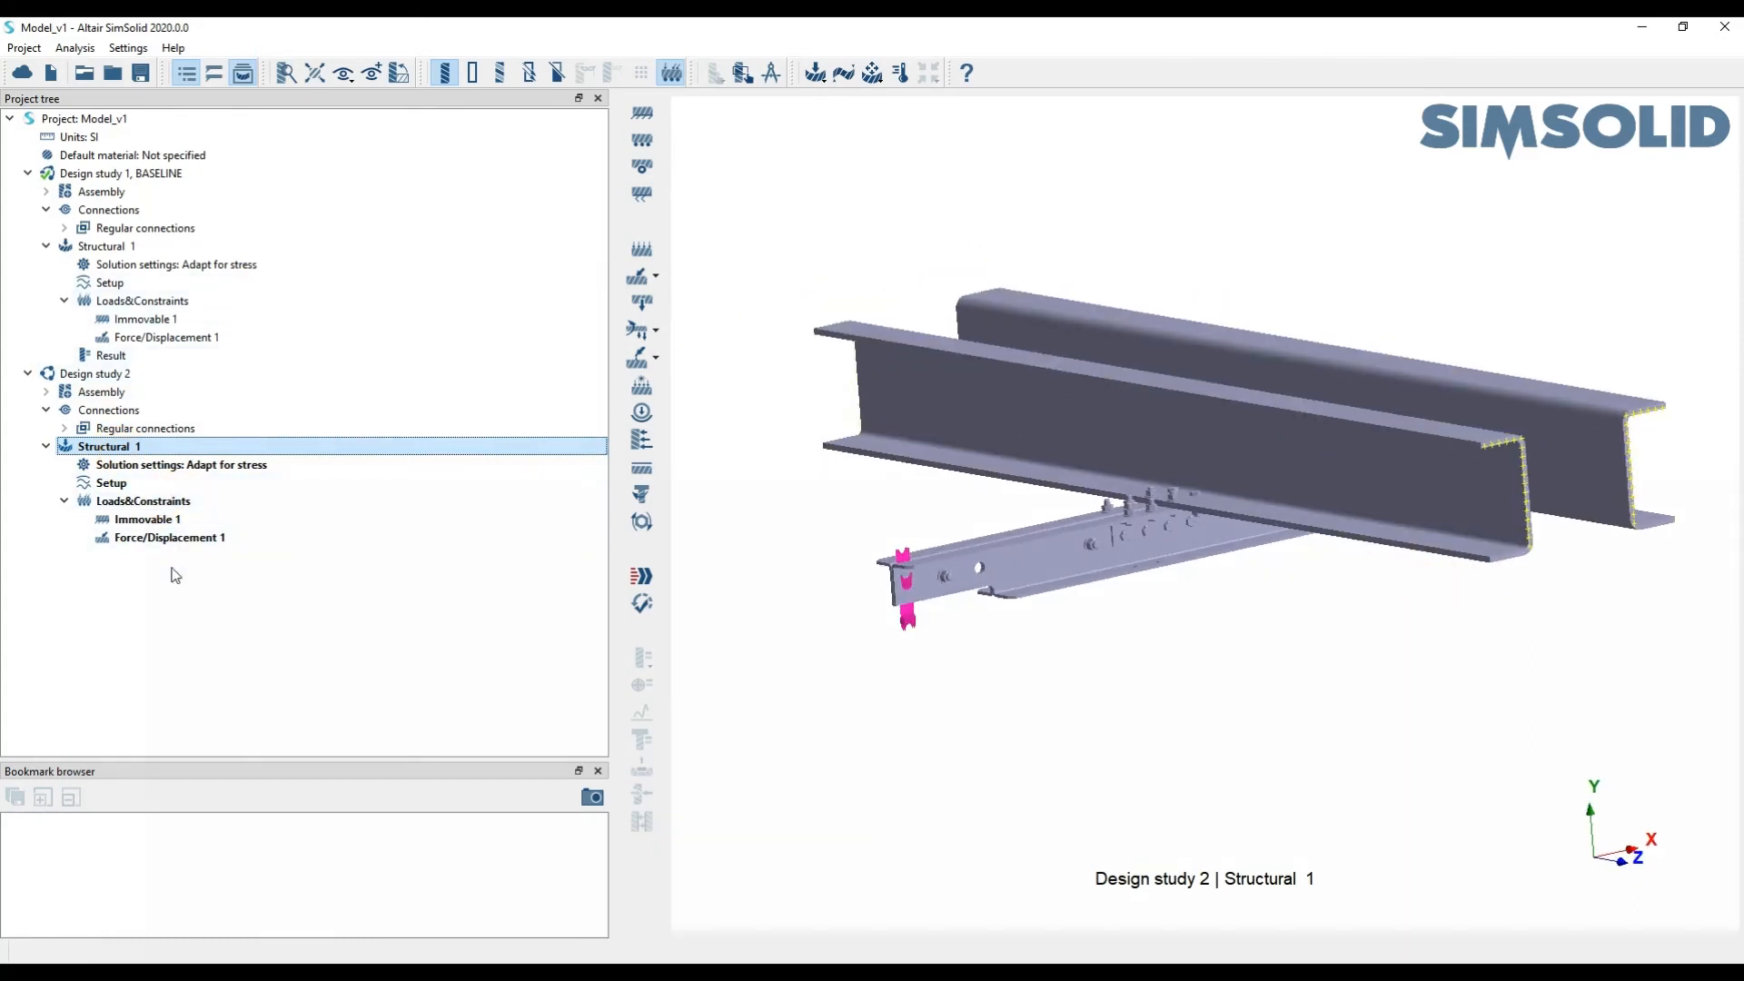
scroll(1528, 472, "up", 4)
scroll(1526, 475, "down", 3)
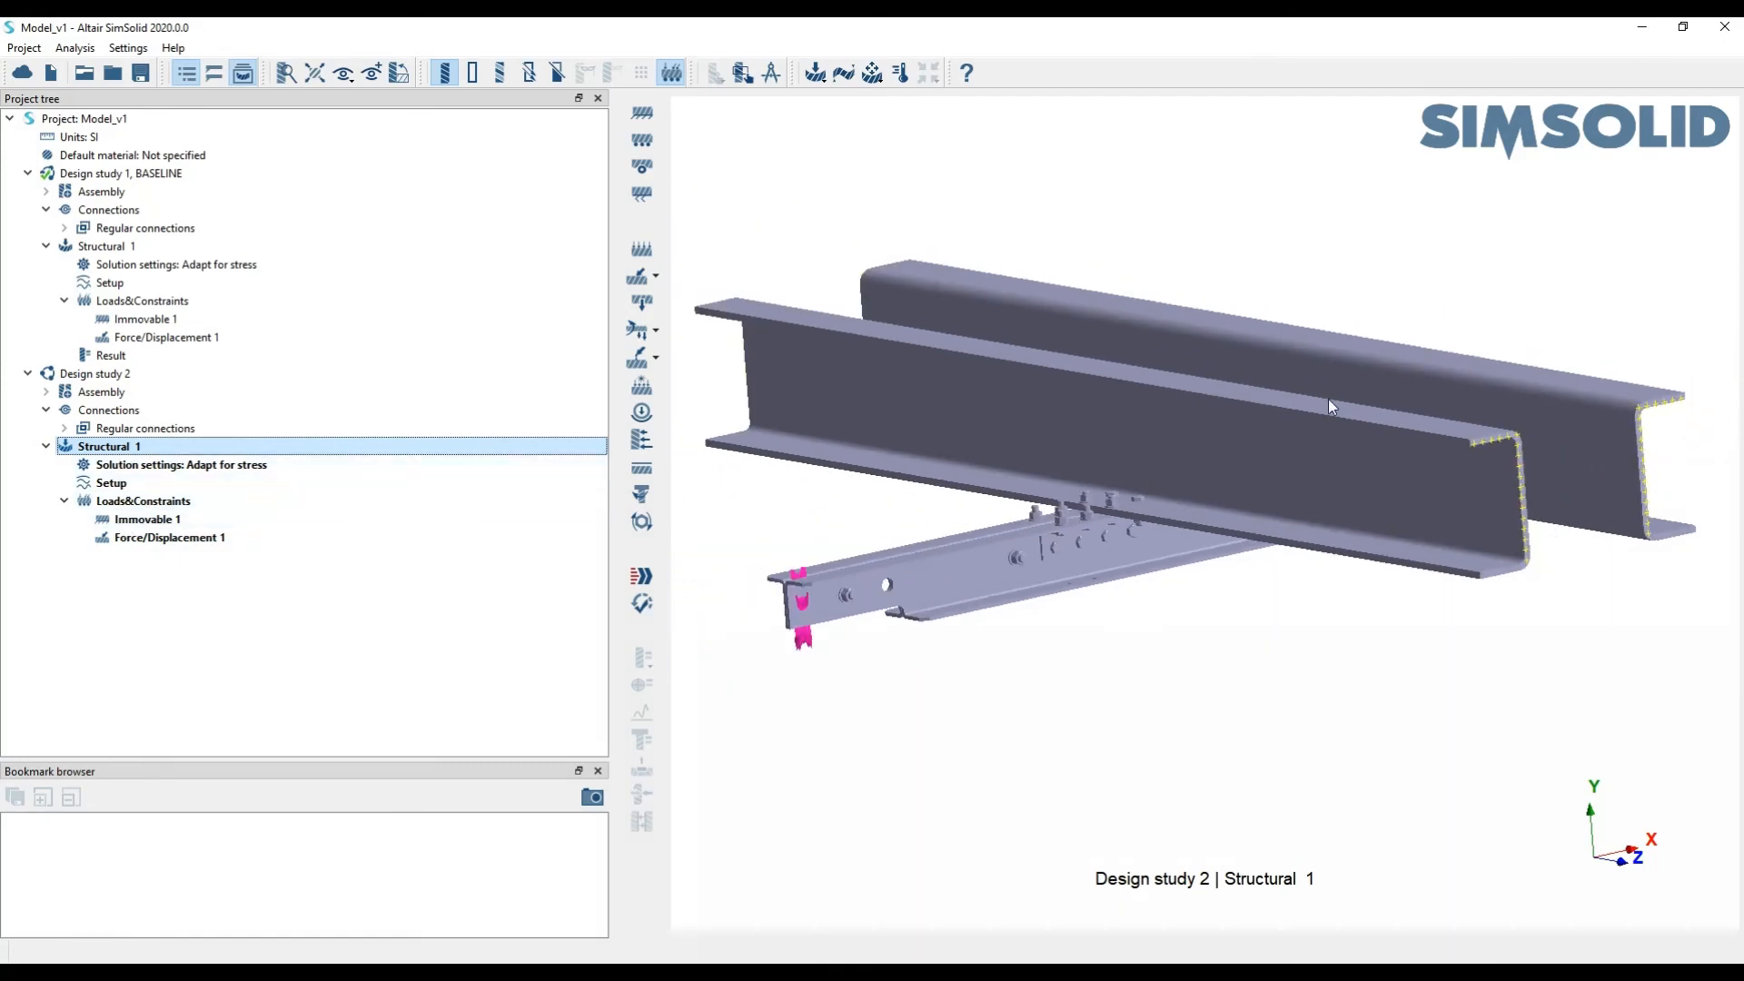
left_click(1511, 442)
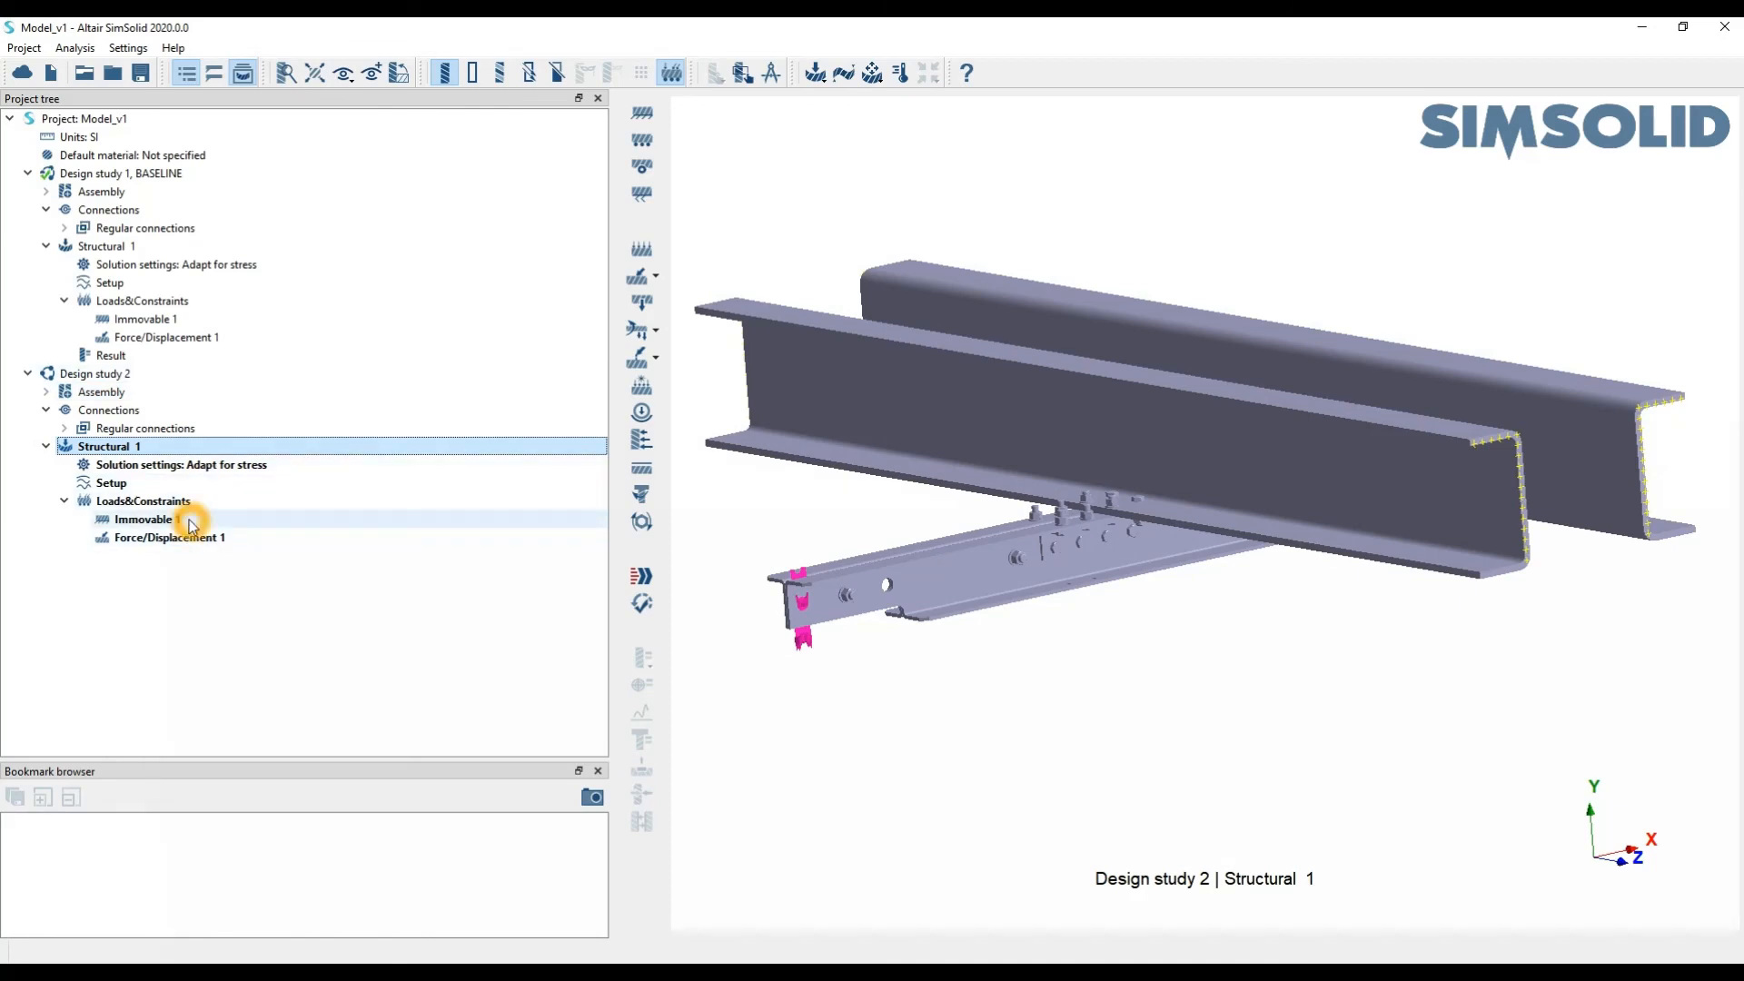
Inspect the cross beam joint of the second design, and display baseline Design study 1 for comparison
left_click_drag(1082, 401, 1043, 623)
scroll(1006, 604, "up", 3)
scroll(1006, 604, "up", 2)
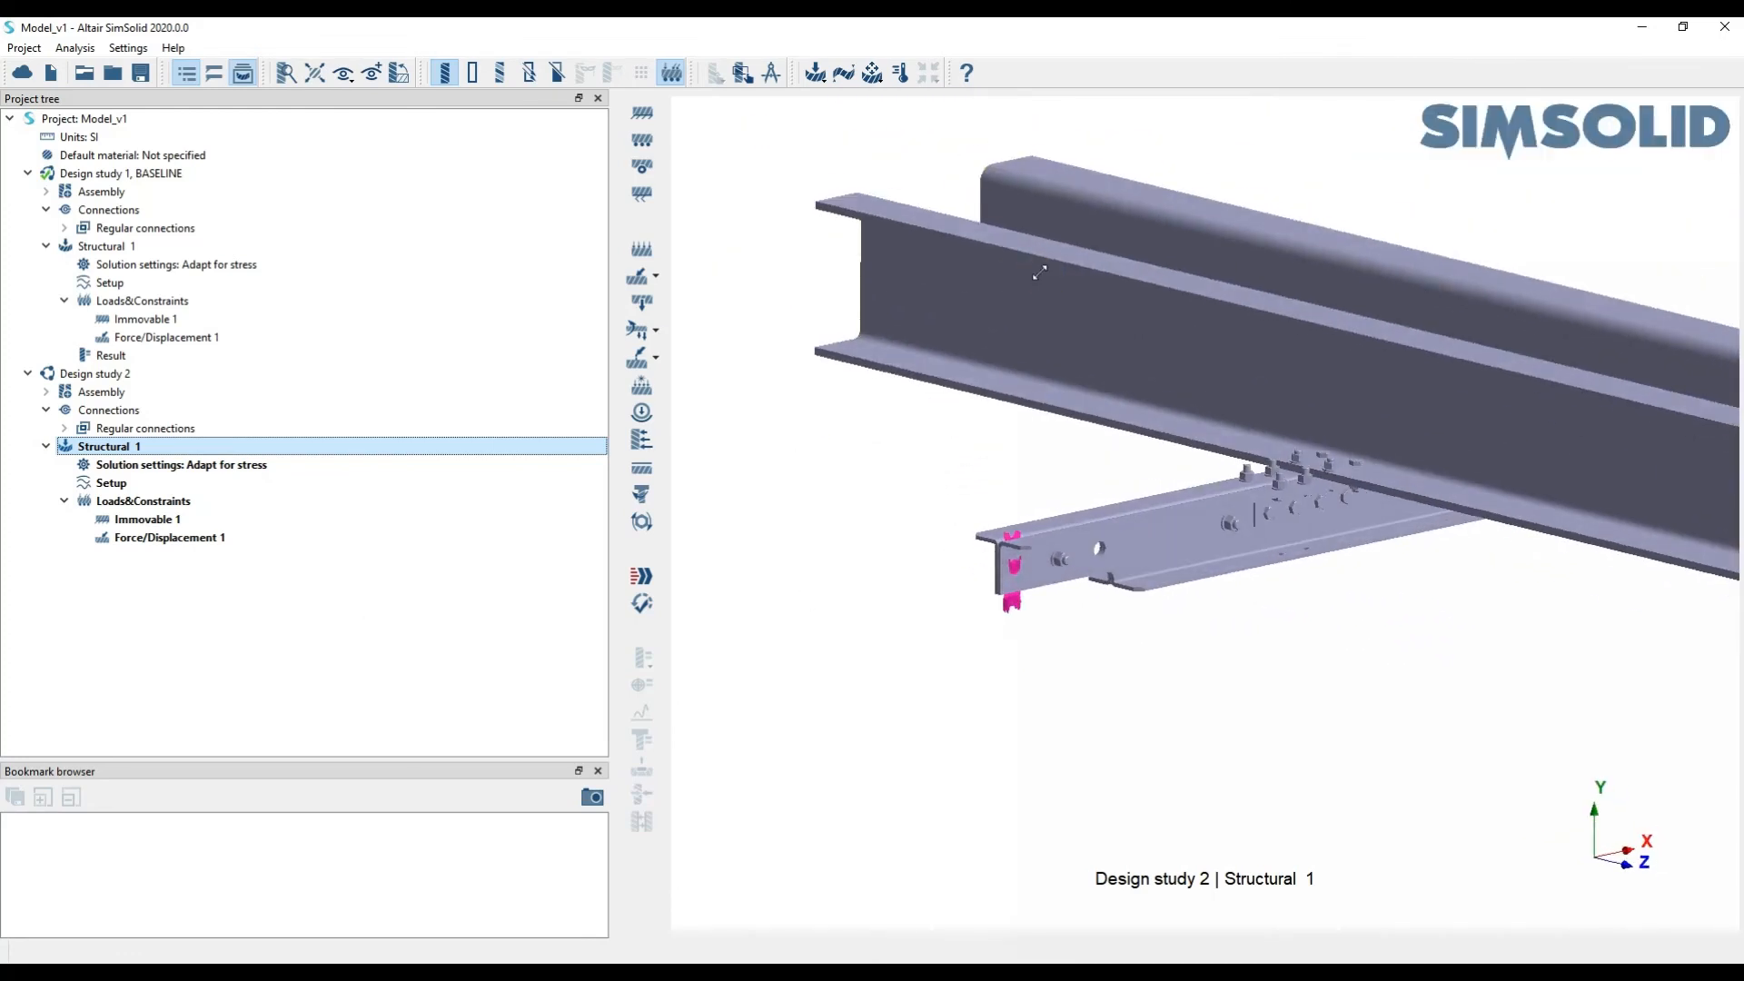
left_click(128, 174)
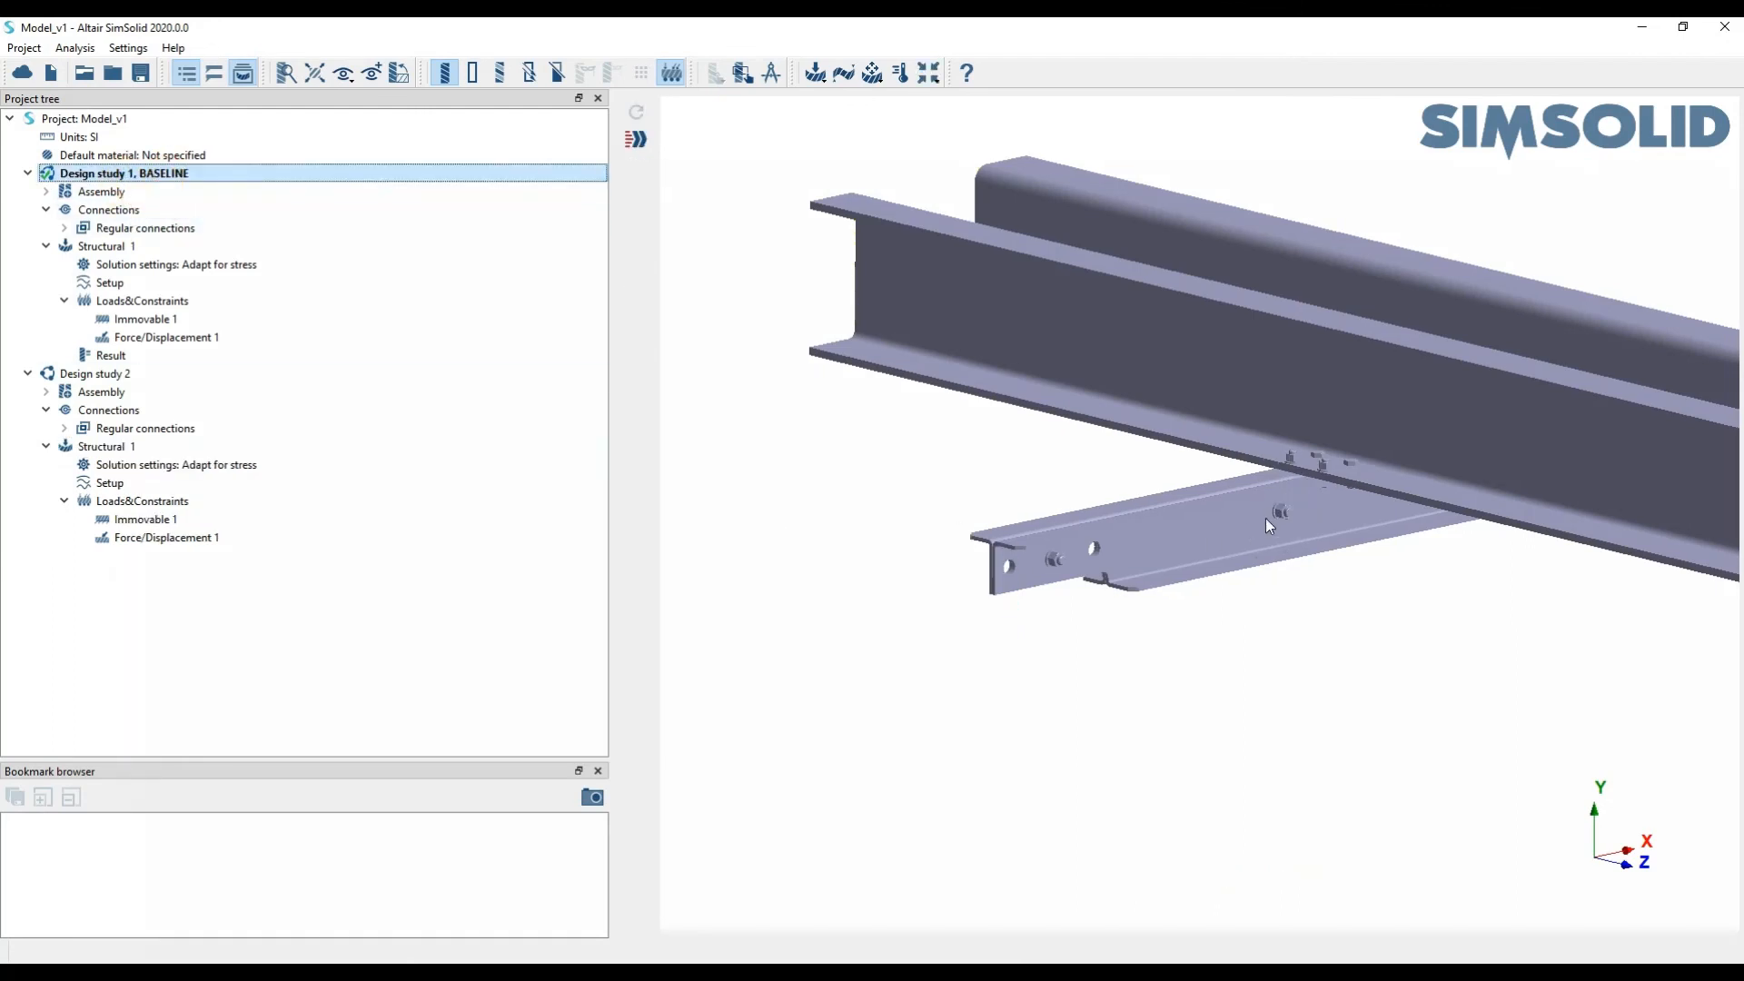
Run the Structural 1 analysis of Design study 2
left_click(86, 374)
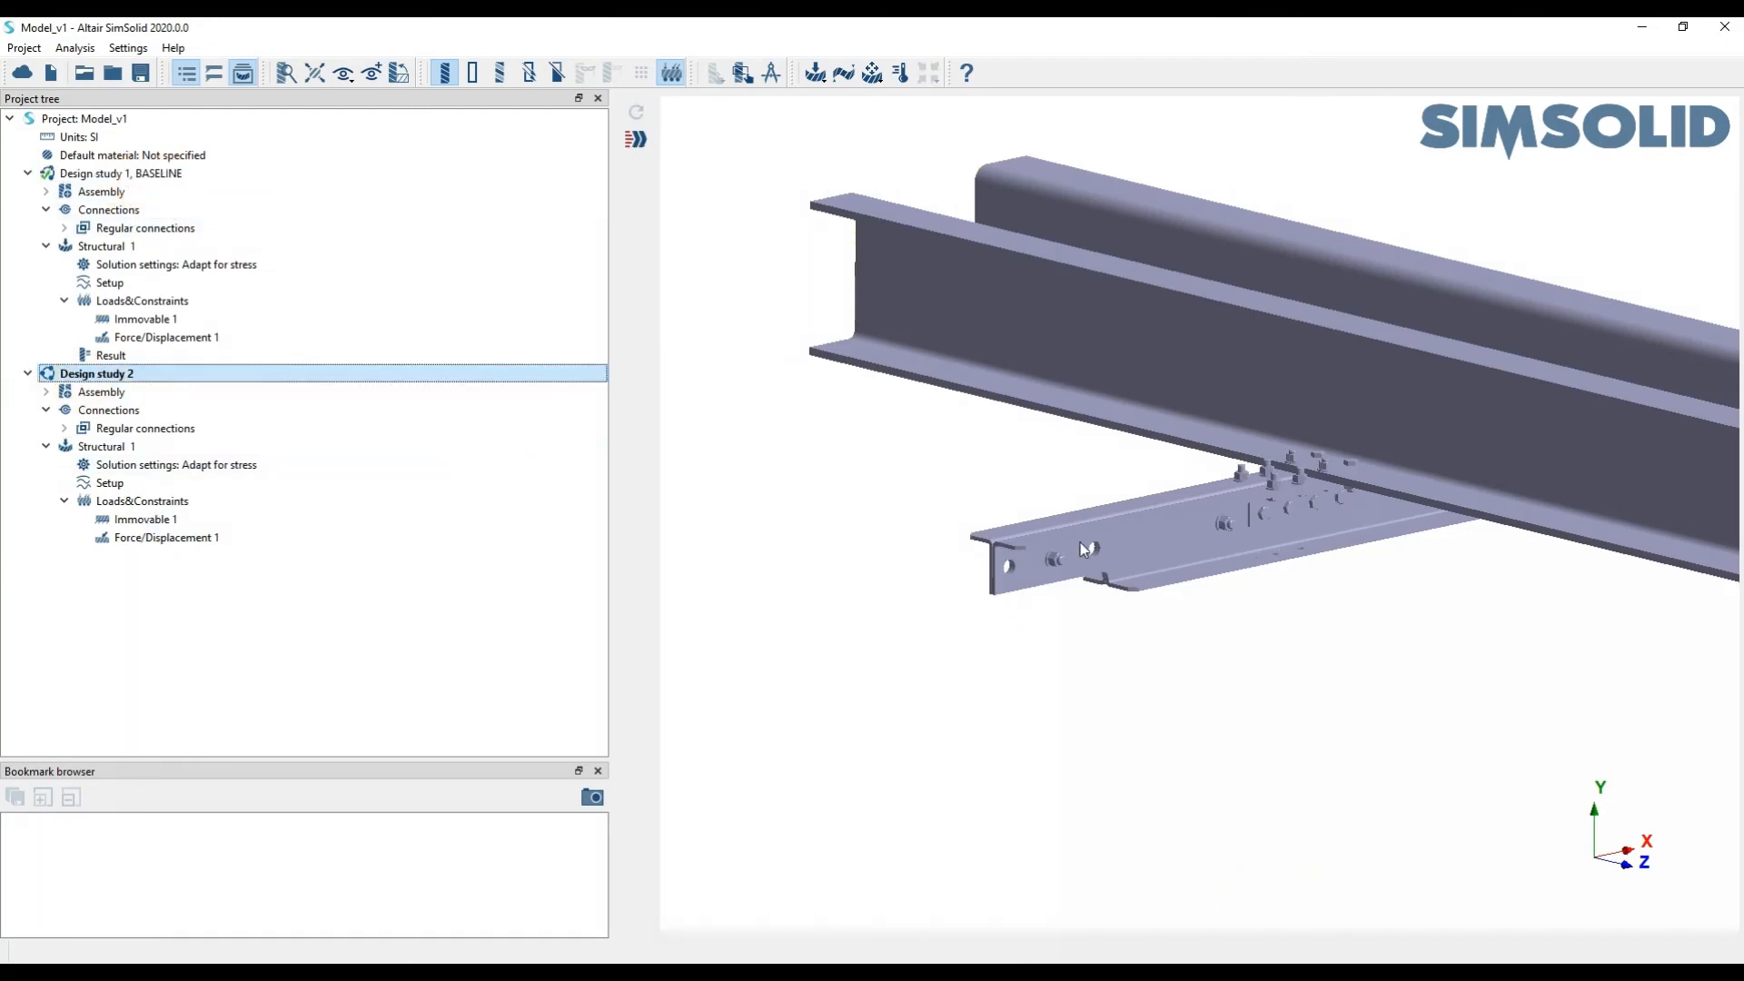
left_click(142, 501)
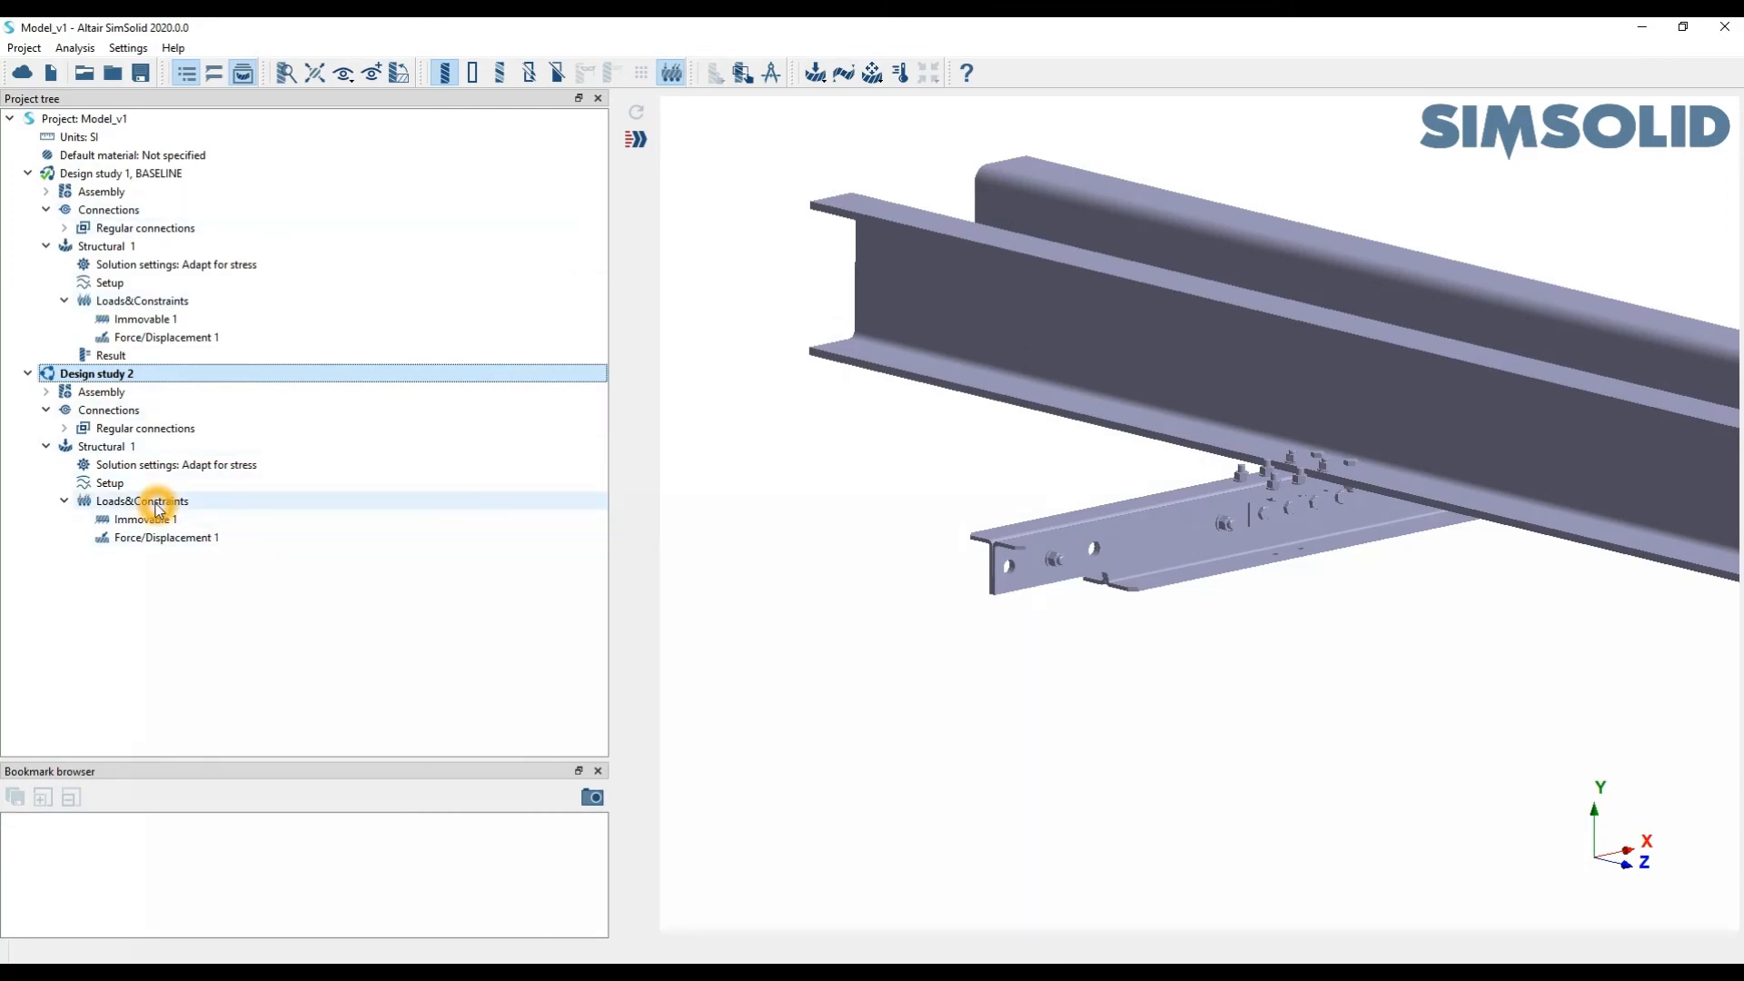
left_click(645, 583)
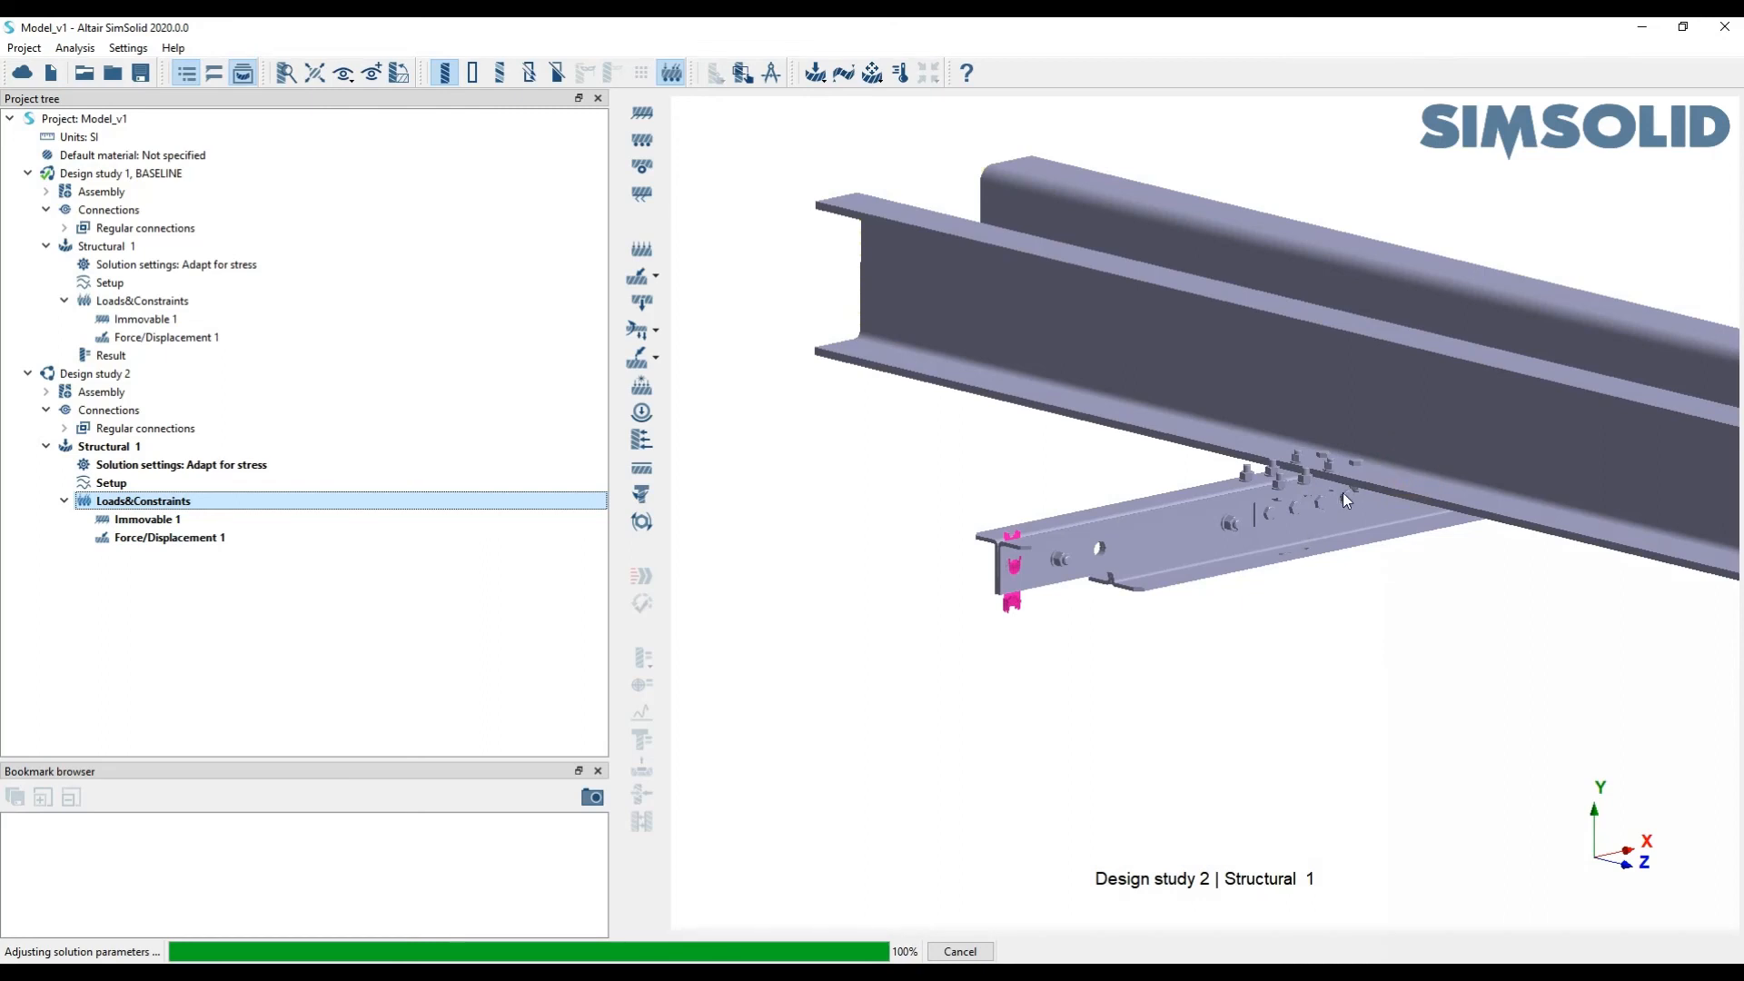
scroll(1343, 492, "down", 3)
mouse_move(1343, 492)
middle_mouse_down()
mouse_move(1366, 528)
mouse_move(1356, 517)
middle_mouse_up()
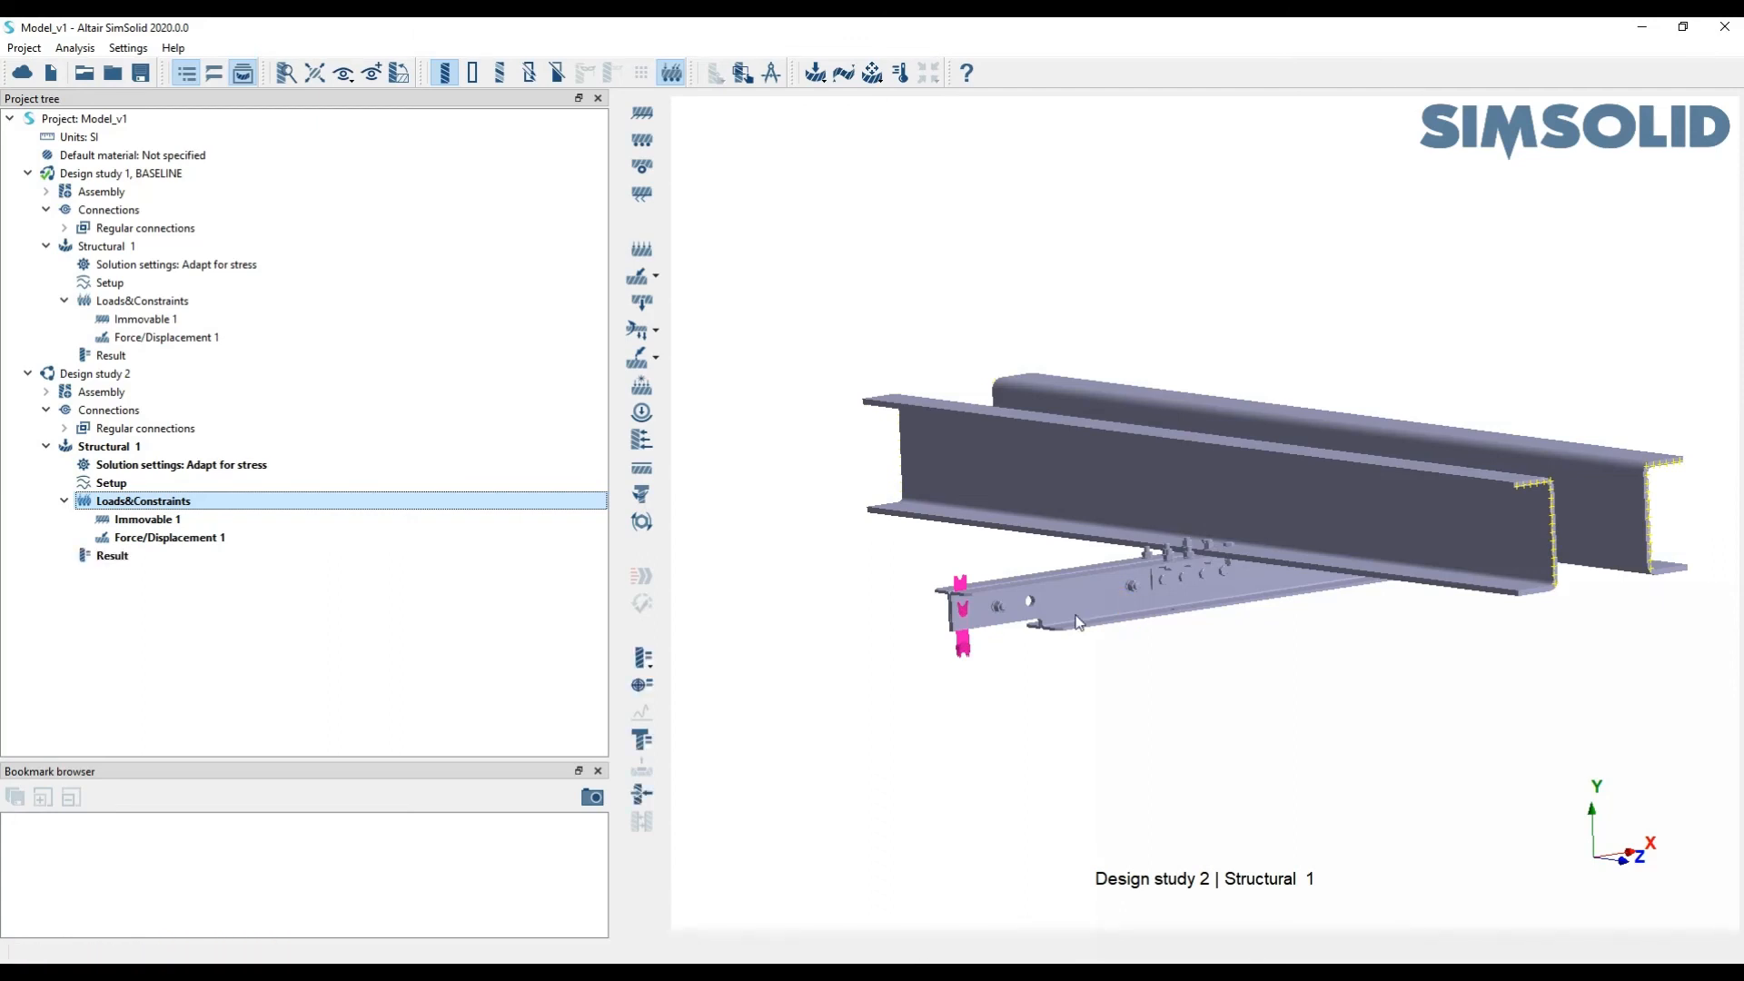
Review the solution info of the Design study 2 result, including runtime and number of equations, and close it
right_click(114, 556)
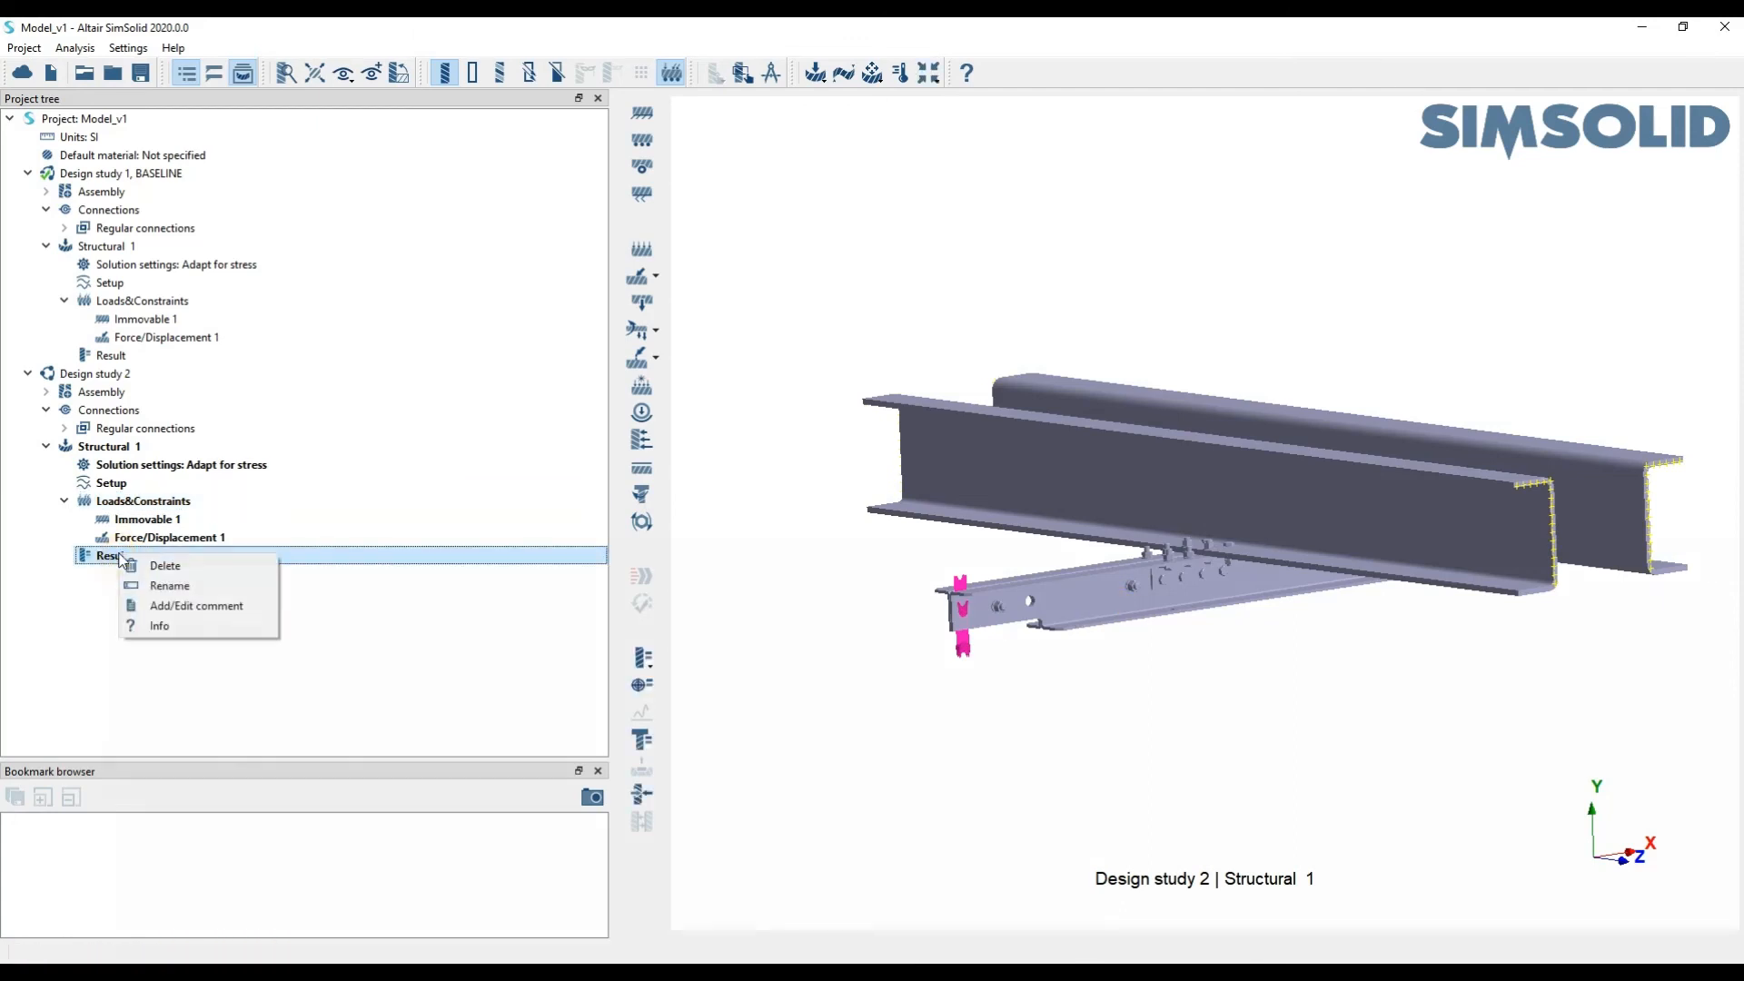
left_click(191, 631)
left_click(900, 353)
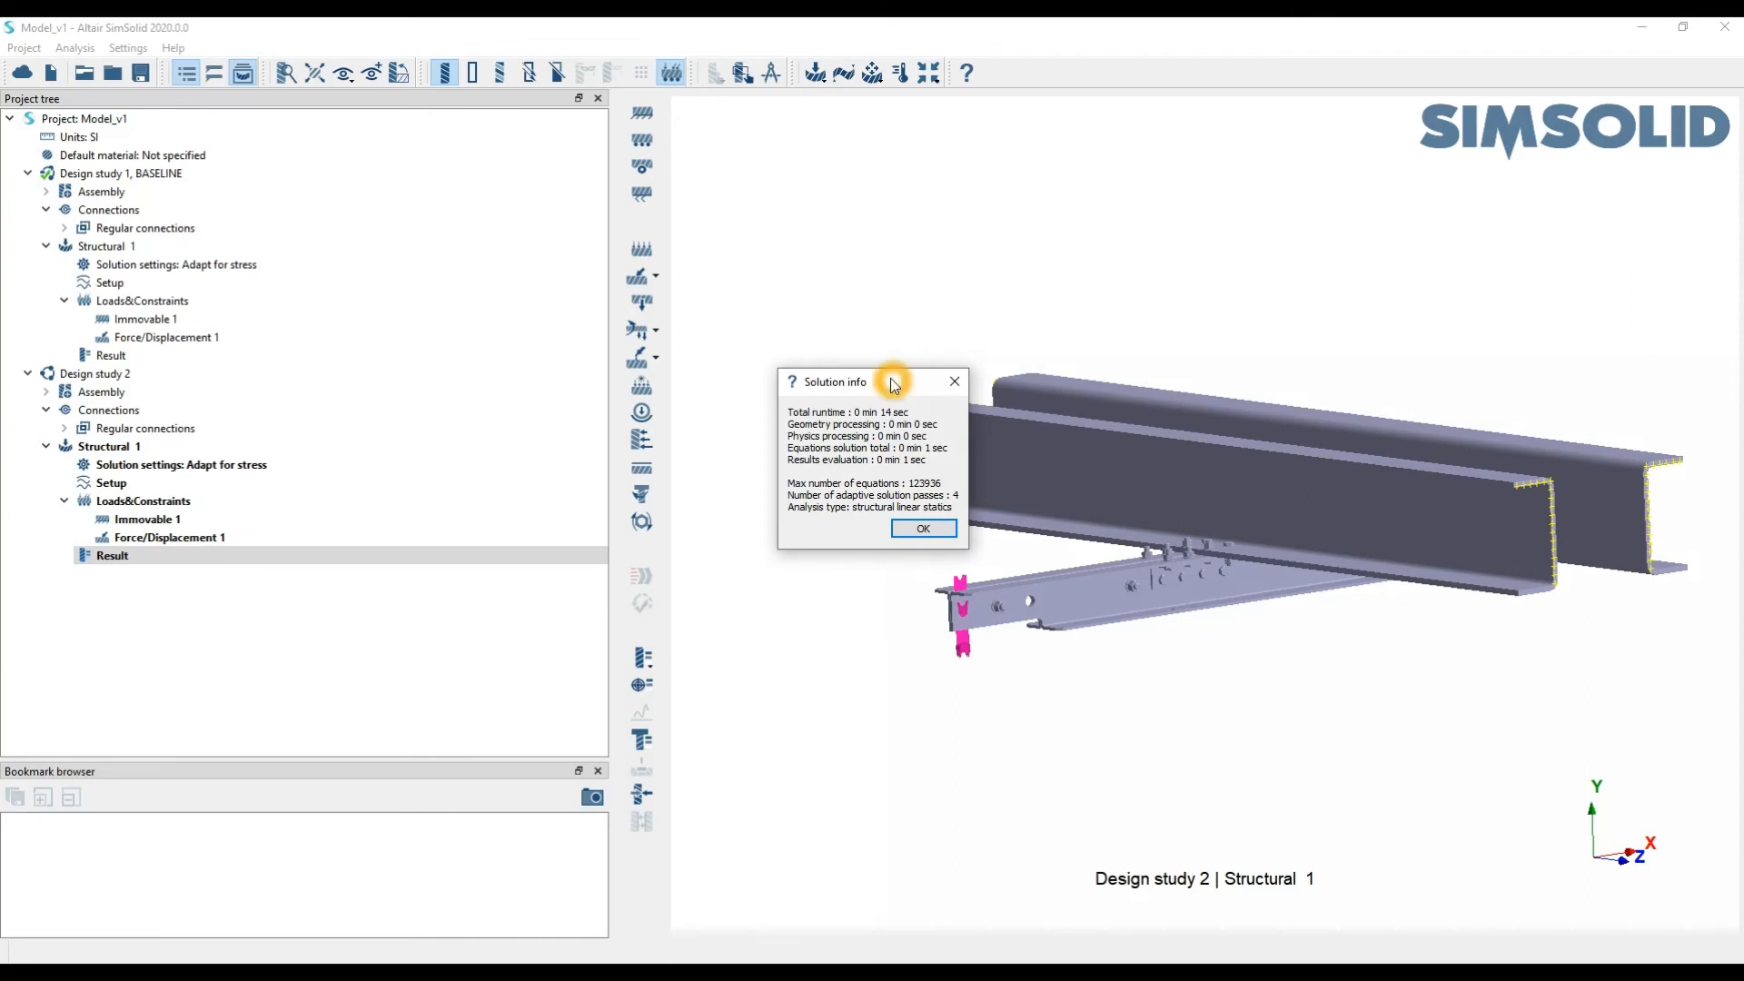
left_click_drag(894, 385, 876, 411)
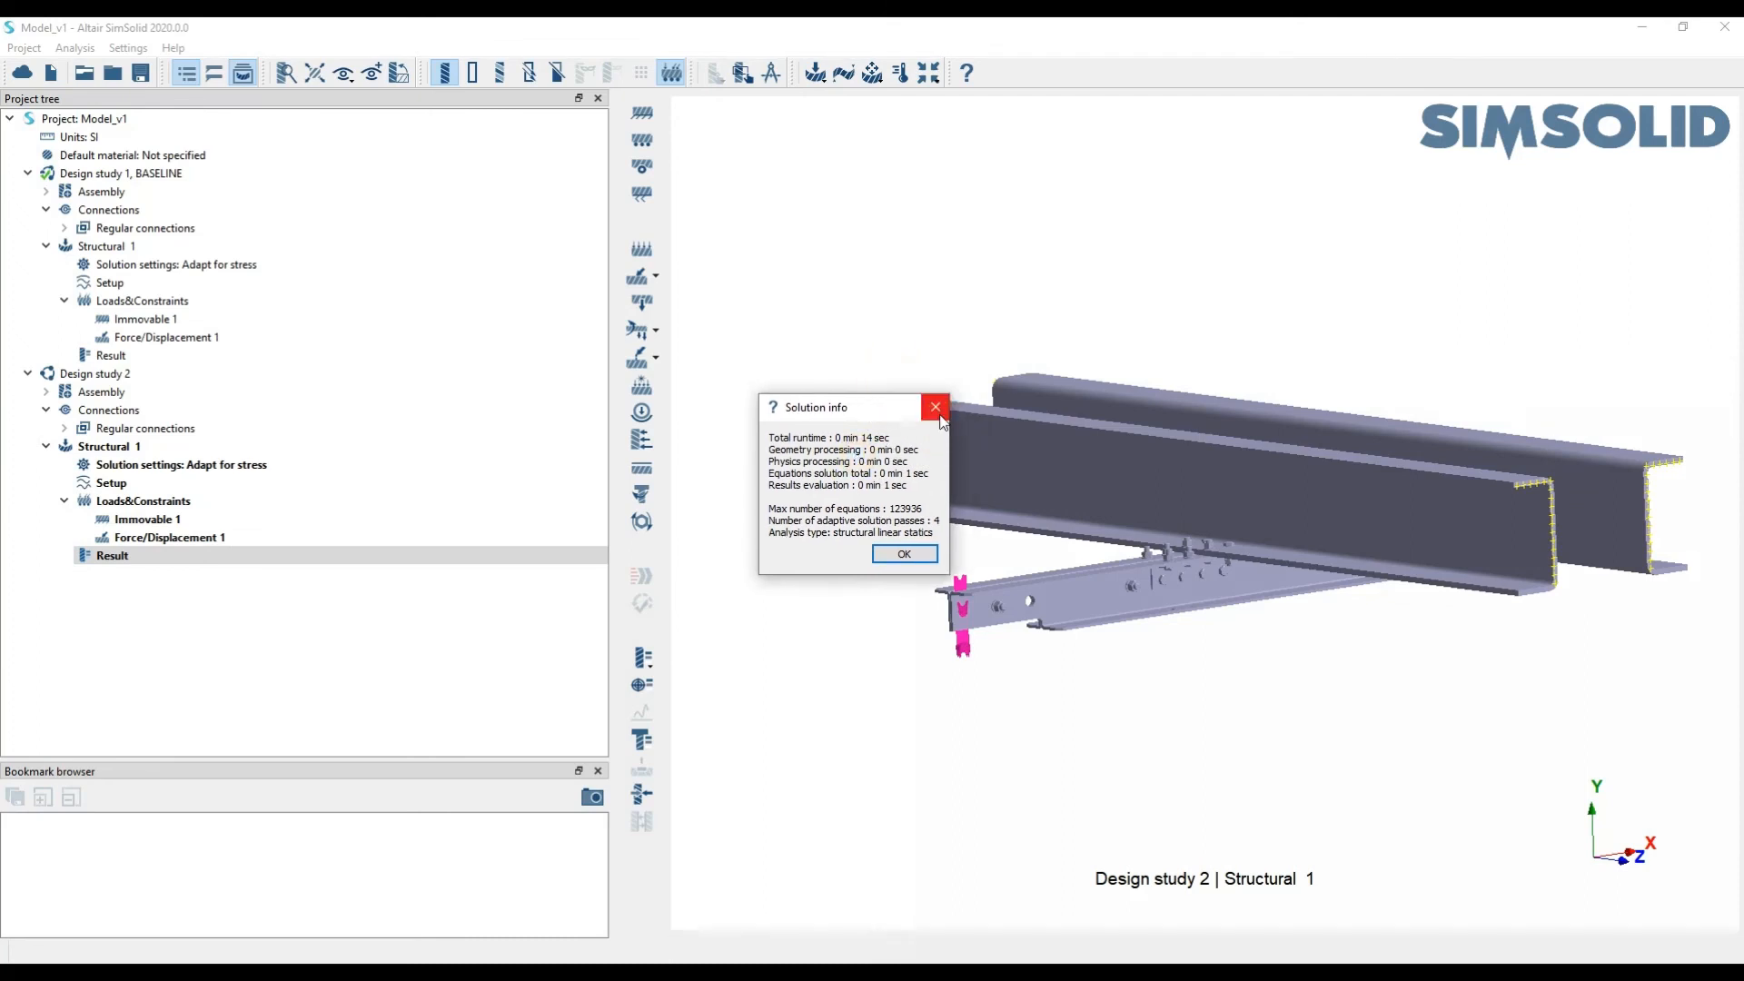
left_click(904, 554)
Plot the Von Mises stress for Design study 2 and switch between it and the baseline result
left_click(644, 656)
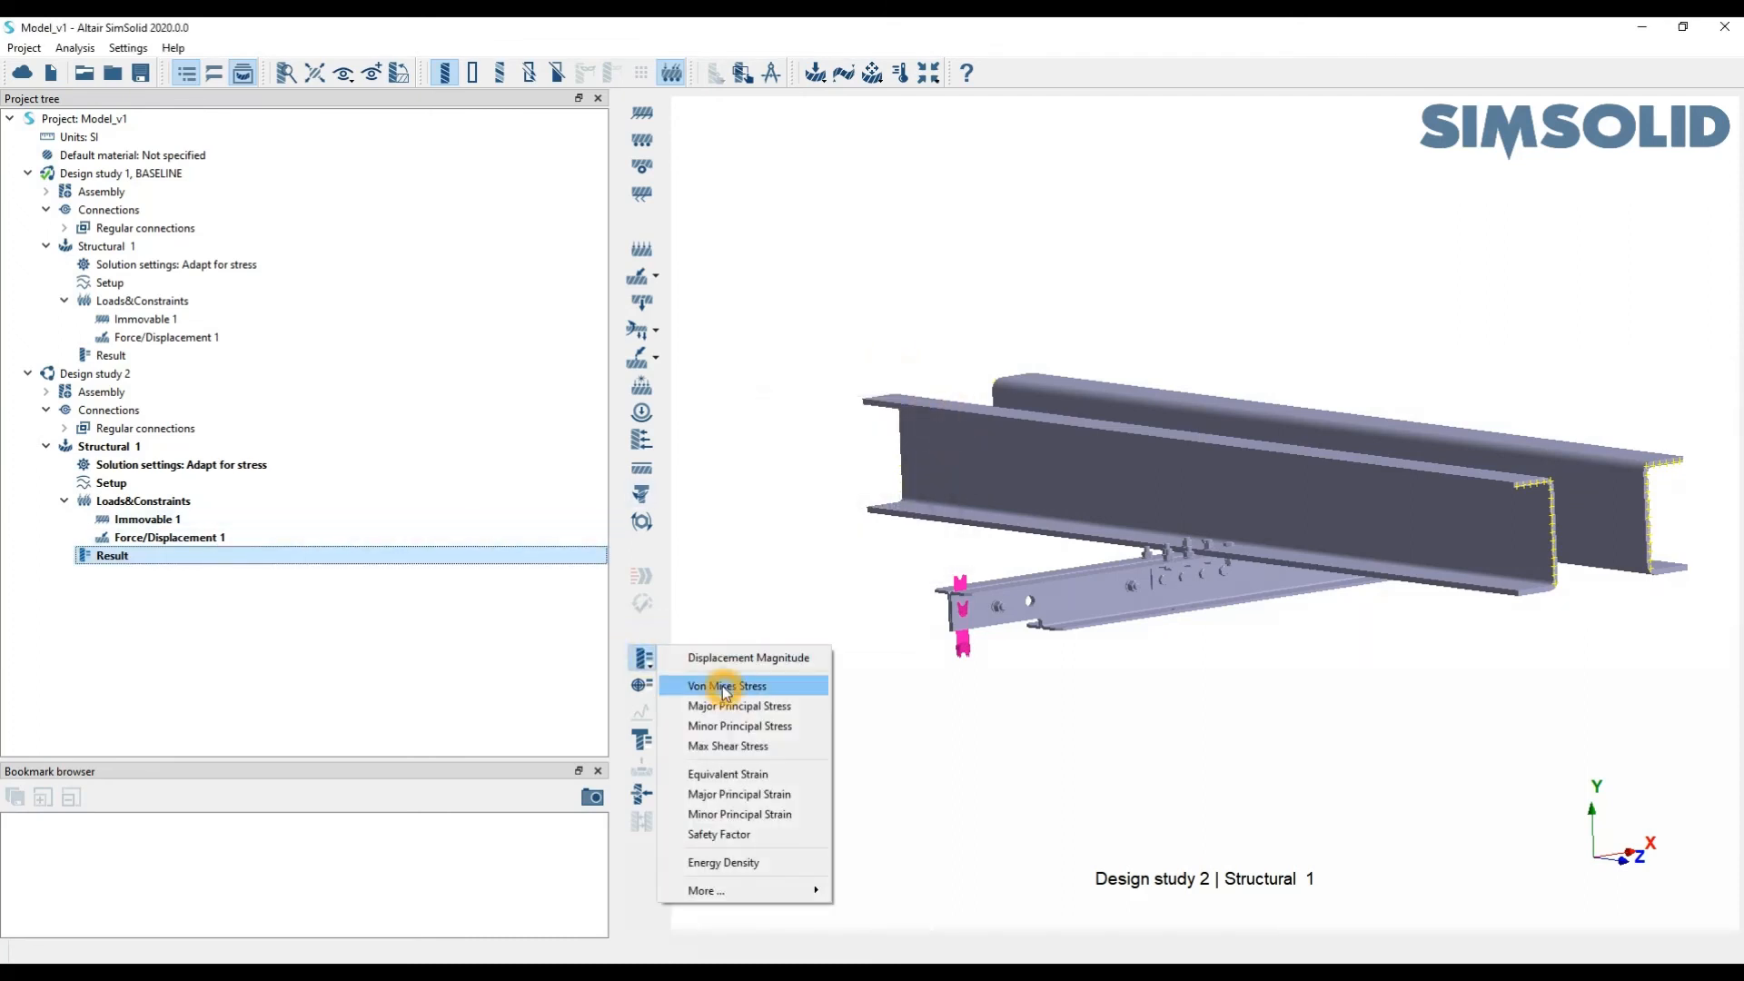
left_click(726, 687)
mouse_move(1224, 591)
left_mouse_down()
mouse_move(1303, 400)
mouse_move(1218, 560)
mouse_move(1156, 556)
mouse_move(1242, 568)
left_mouse_up()
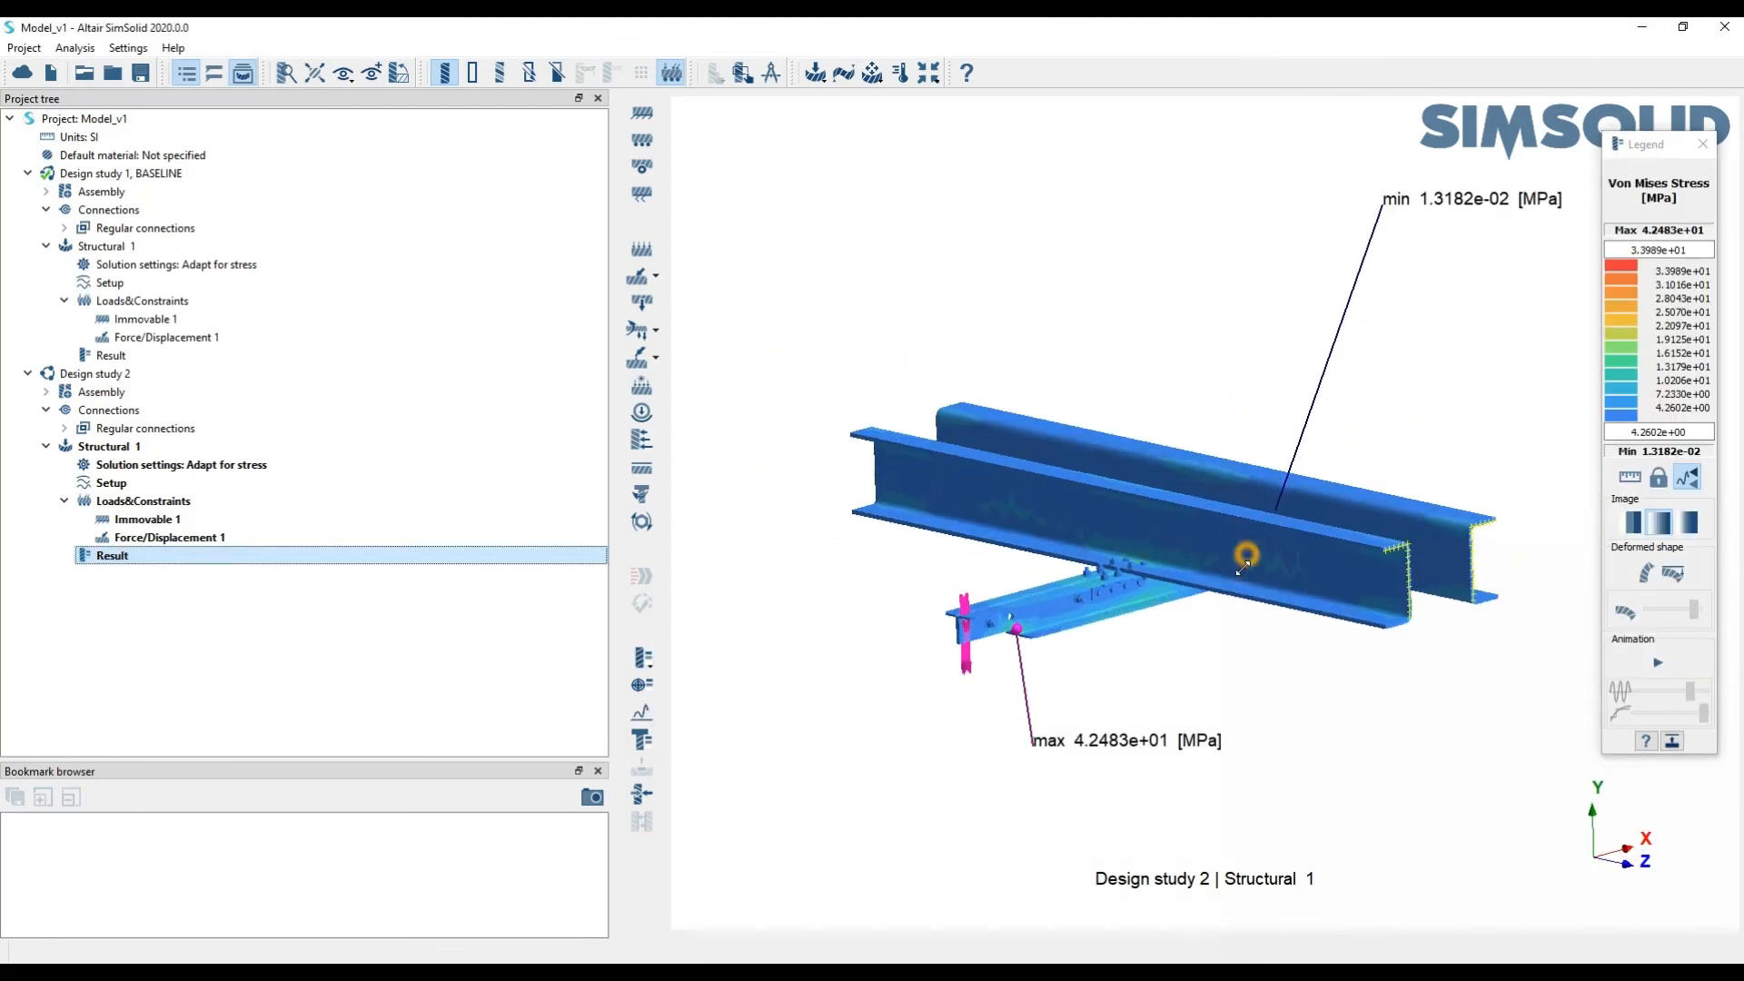
left_click(163, 360)
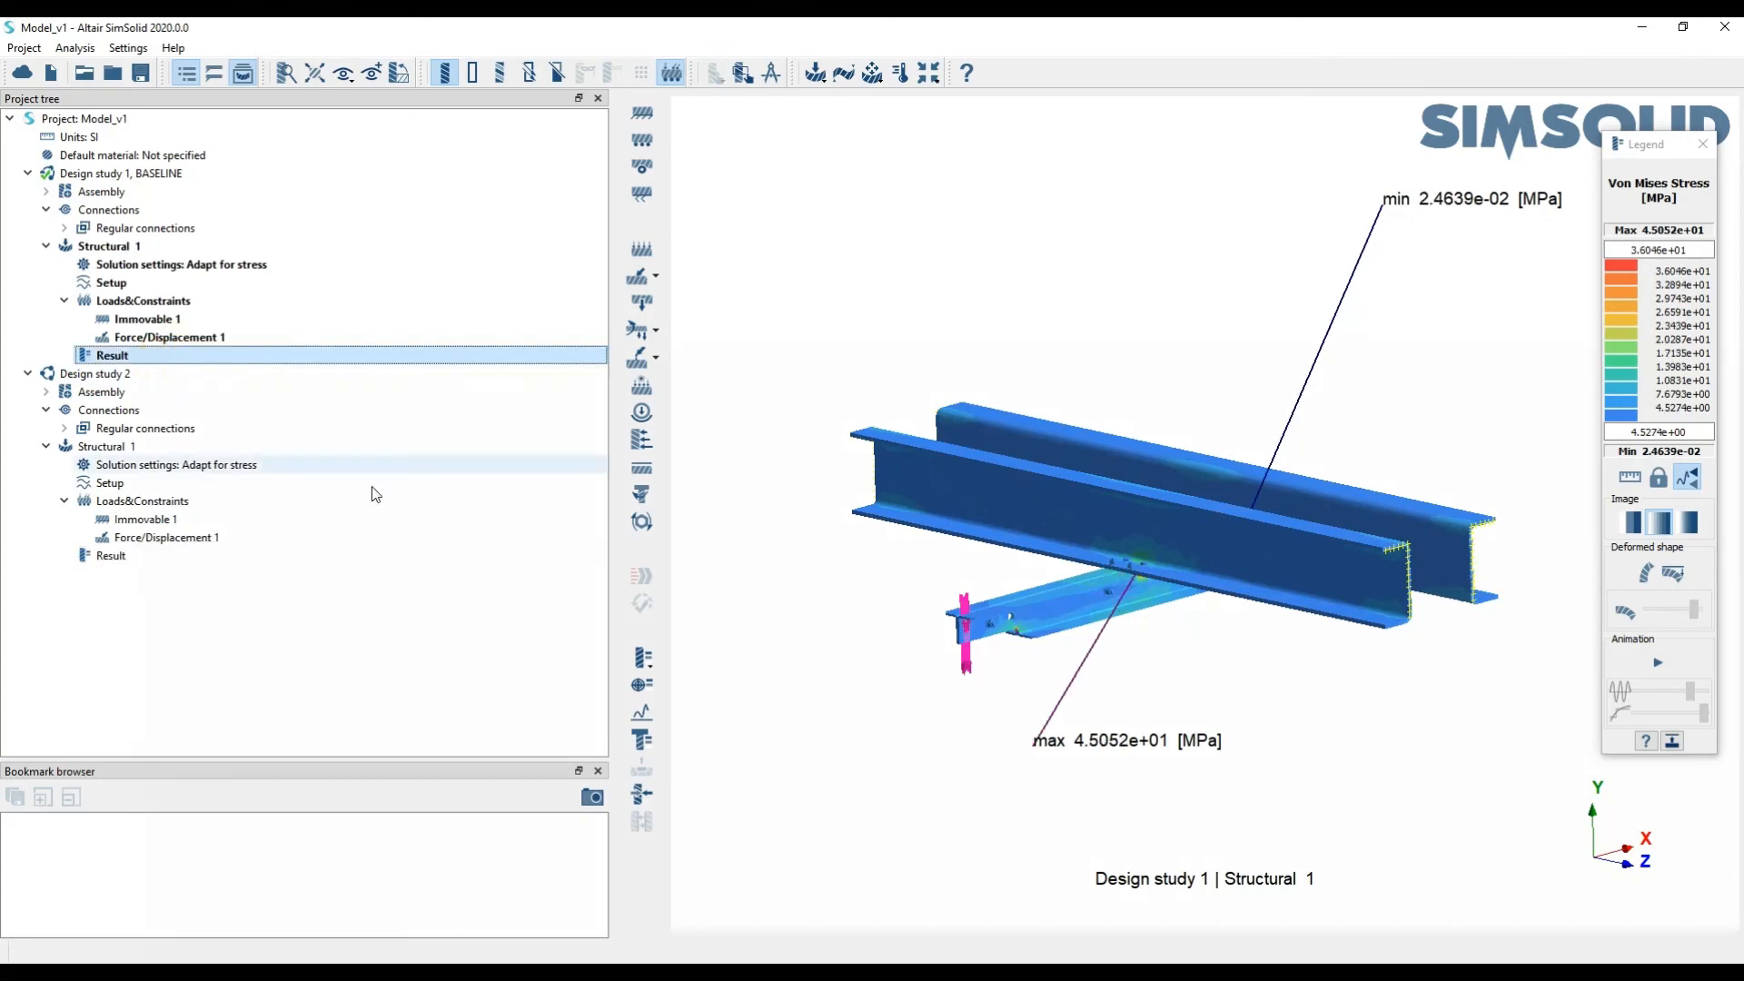
left_click(190, 557)
Inspect the maximum stress location and the bolted cross beam joint in the Design study 2 stress plot
scroll(1019, 646, "up", 10)
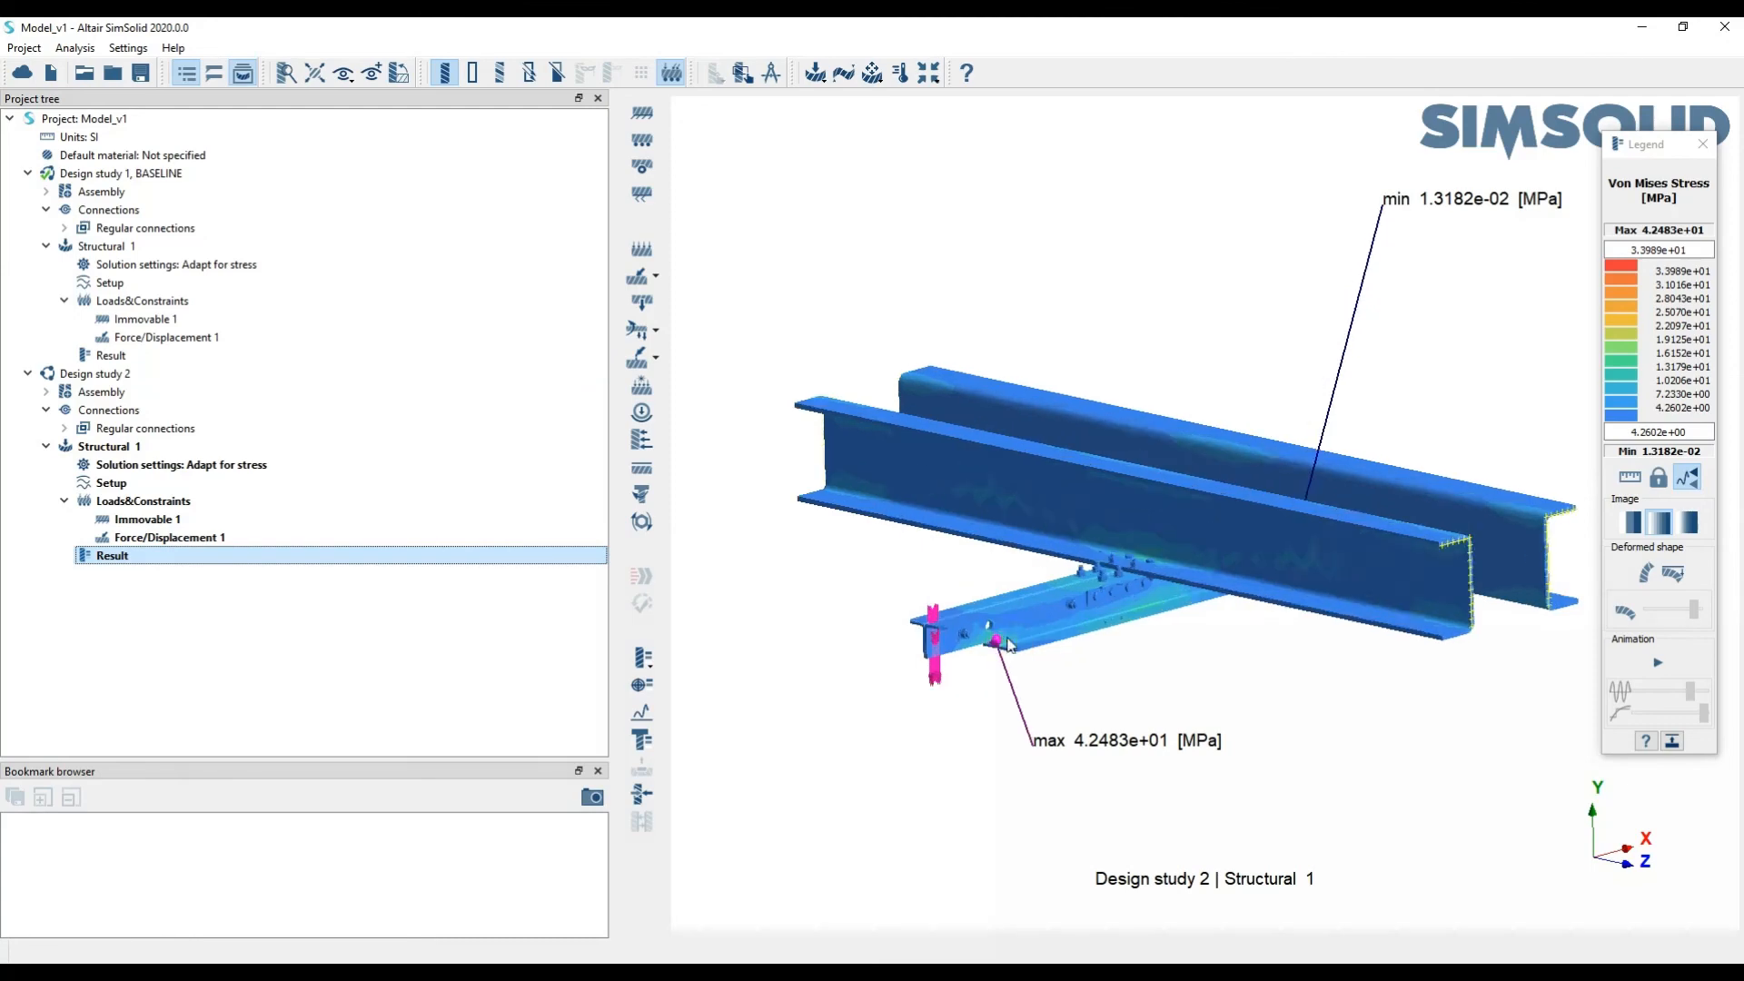
scroll(1013, 637, "down", 7)
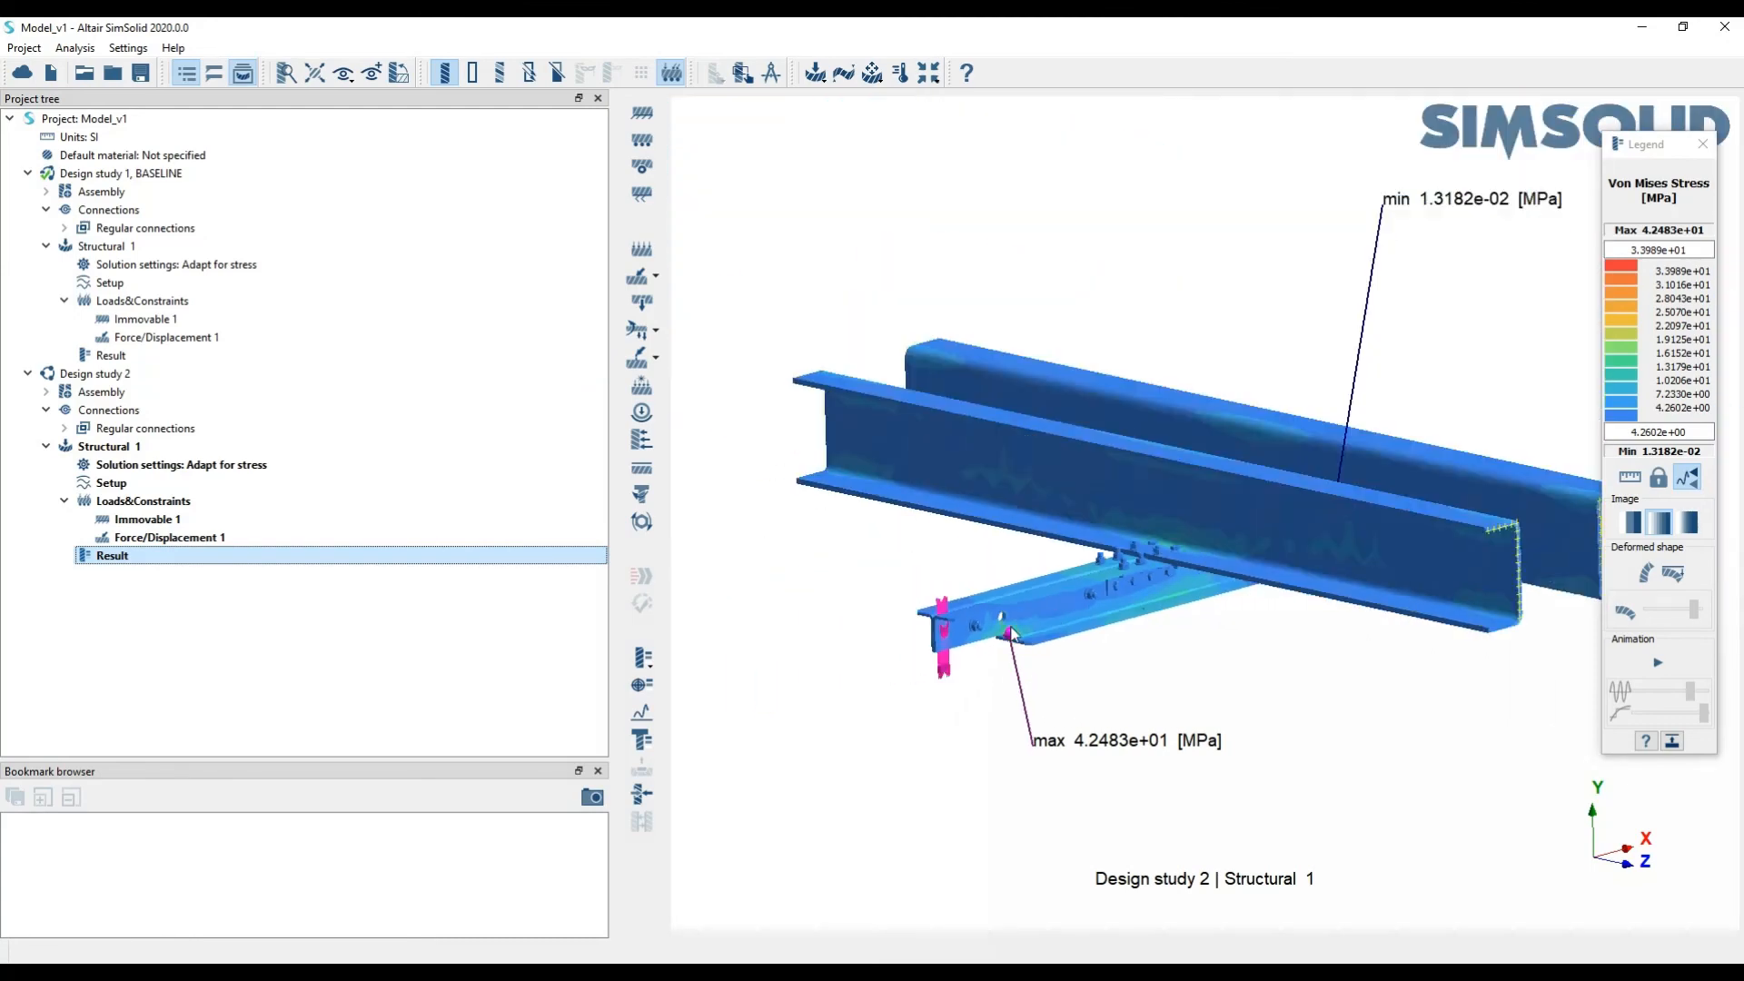
left_click_drag(1099, 603, 1059, 499)
scroll(1190, 652, "up", 4)
left_click_drag(1192, 651, 1097, 514)
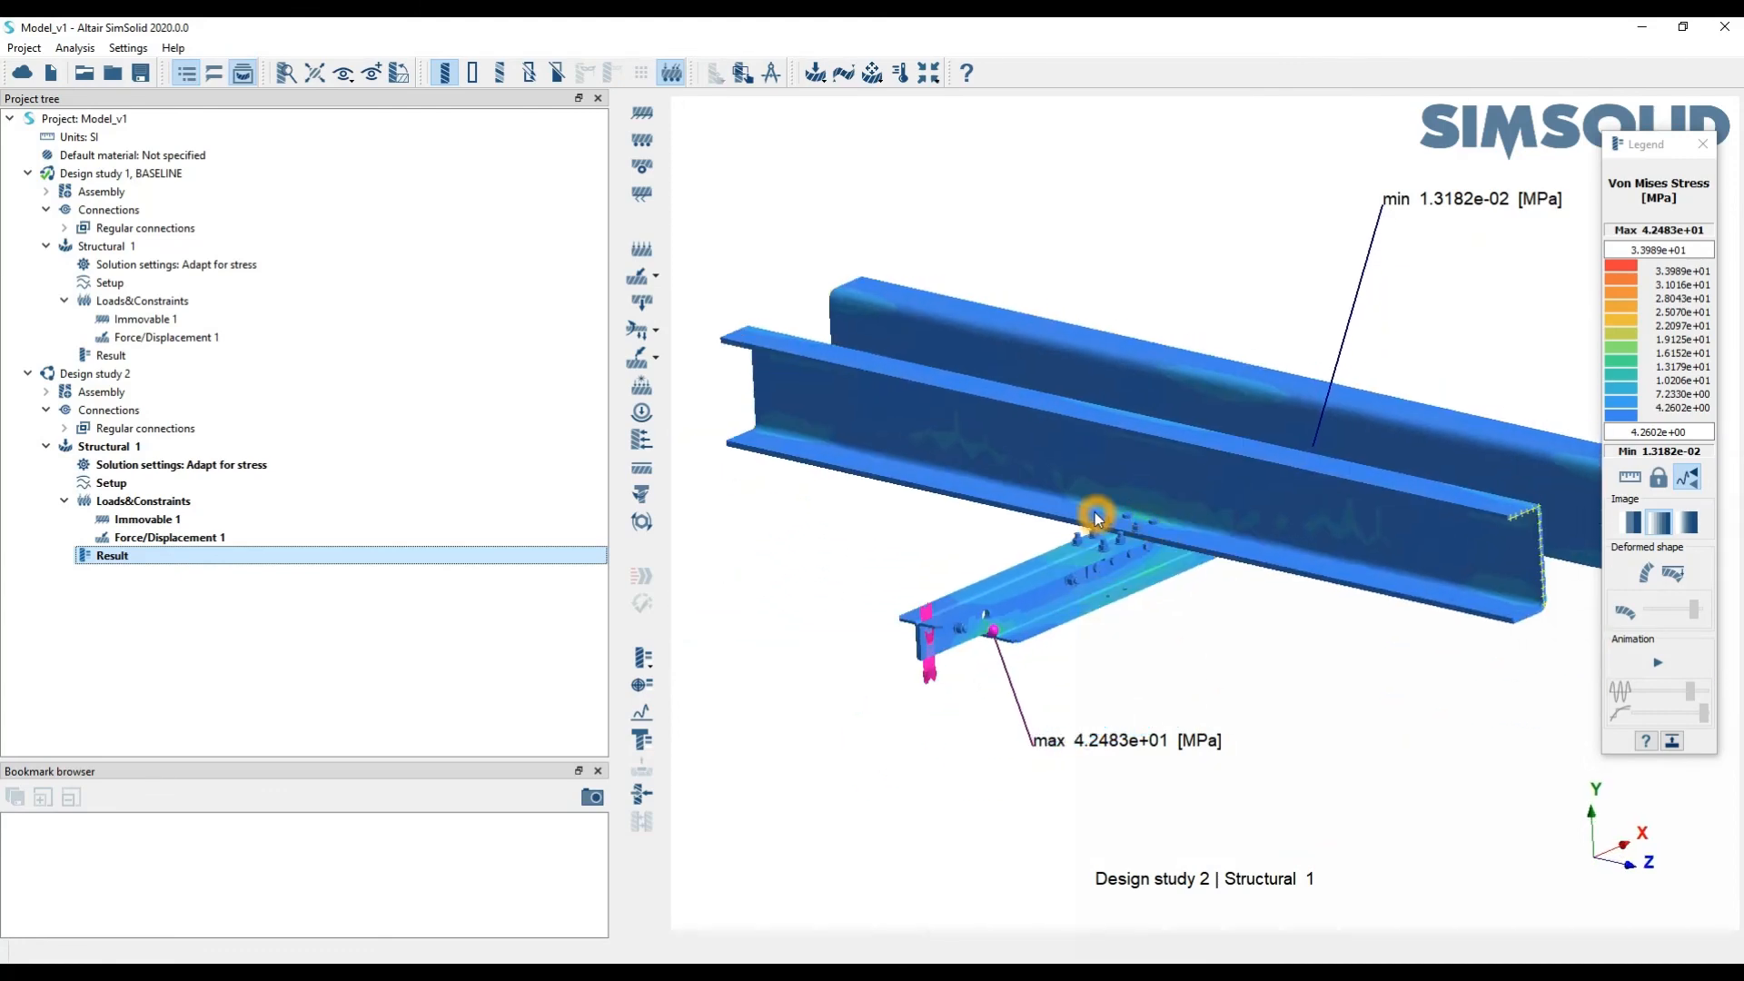
left_click_drag(1081, 590, 1108, 545)
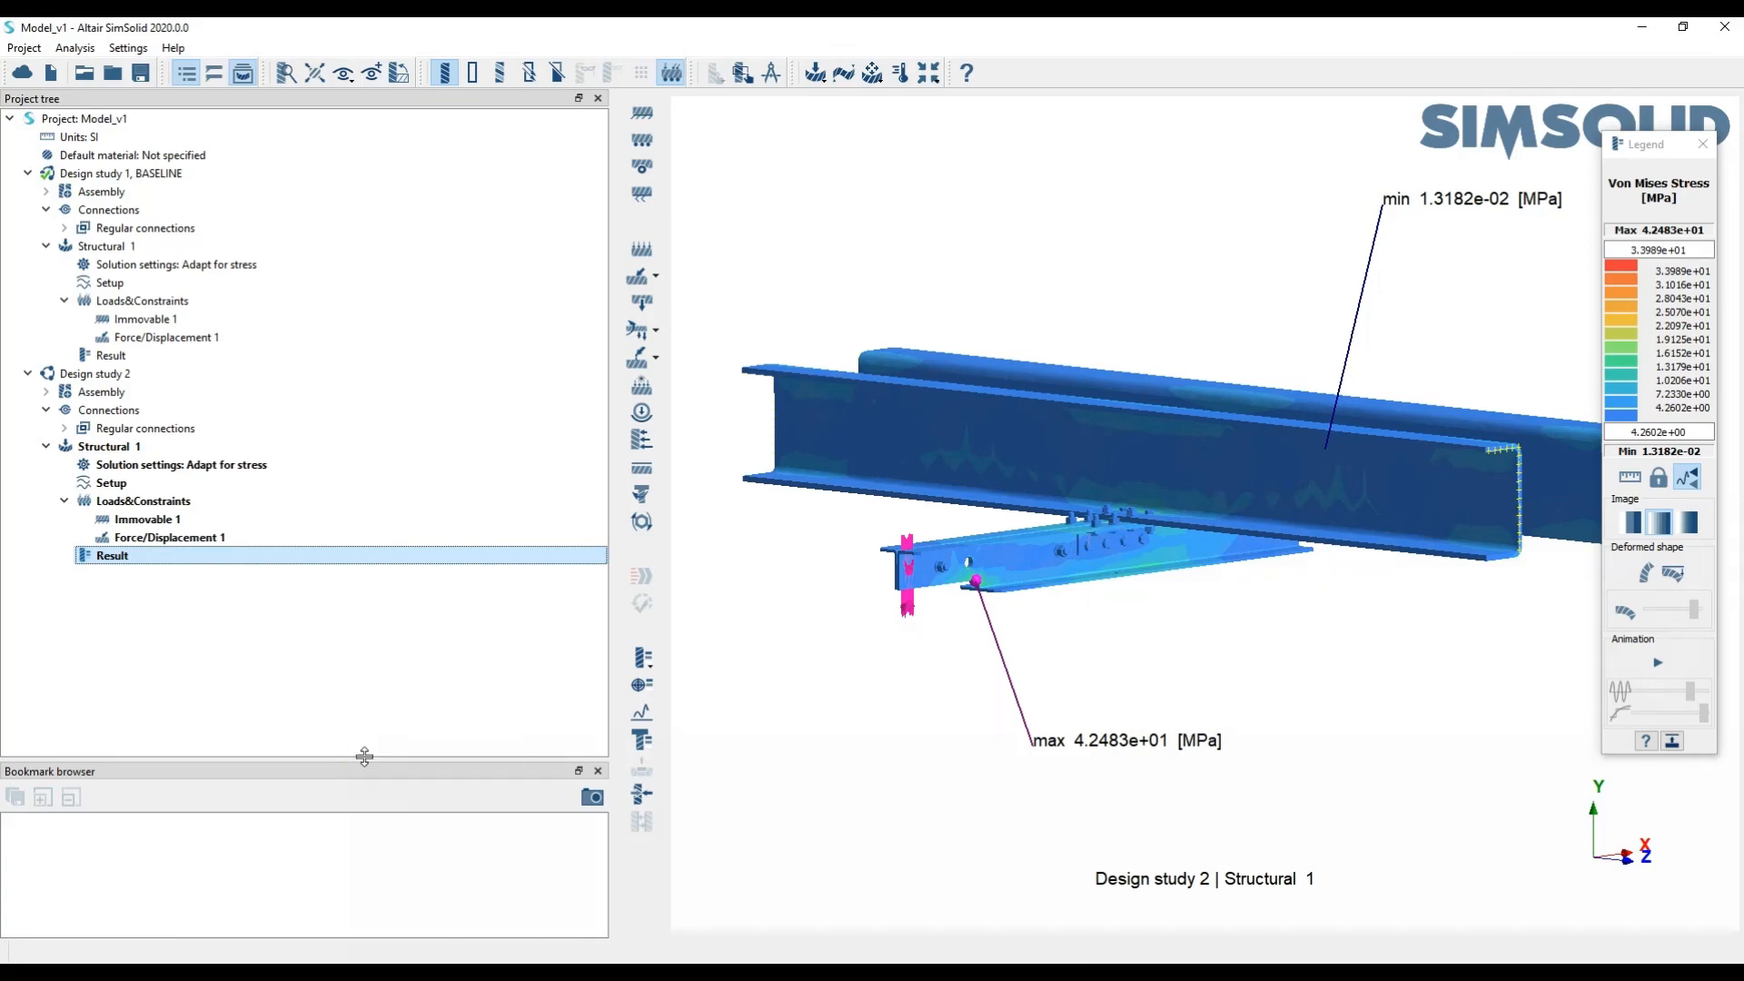
Enlarge the bookmark area and bookmark an angled view of the baseline Von Mises stress result
left_click_drag(365, 756, 368, 683)
left_click(240, 353)
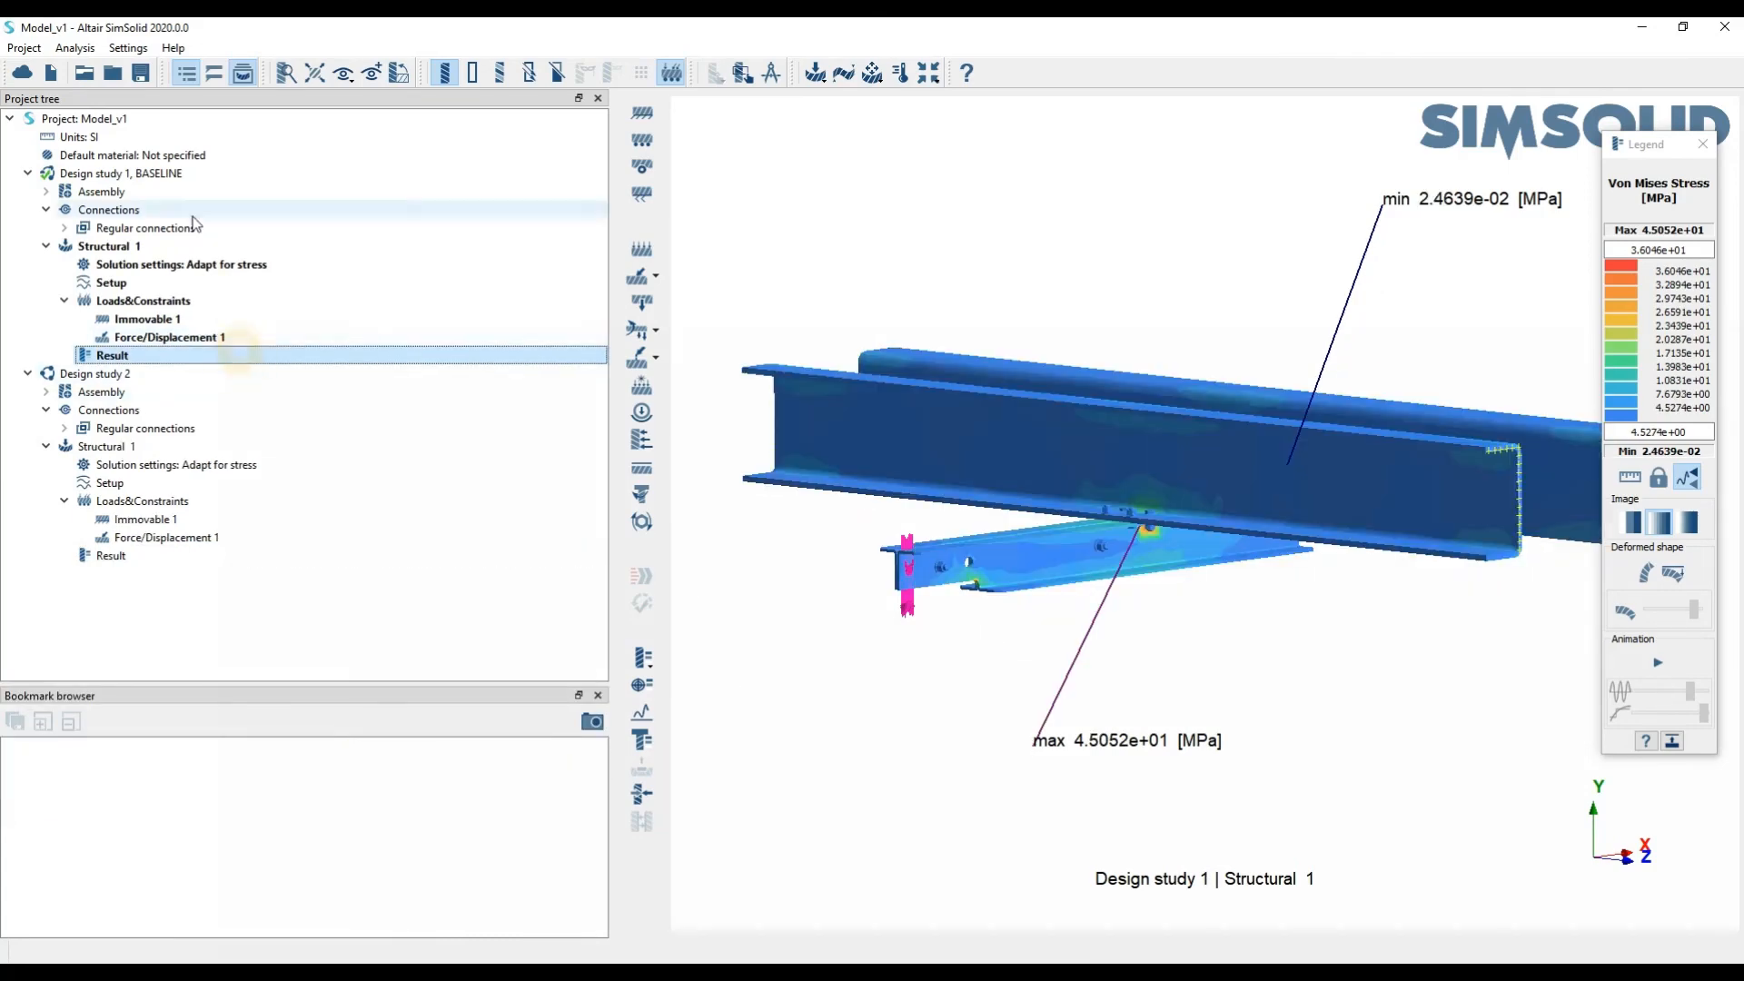
left_click_drag(1224, 533, 1168, 558)
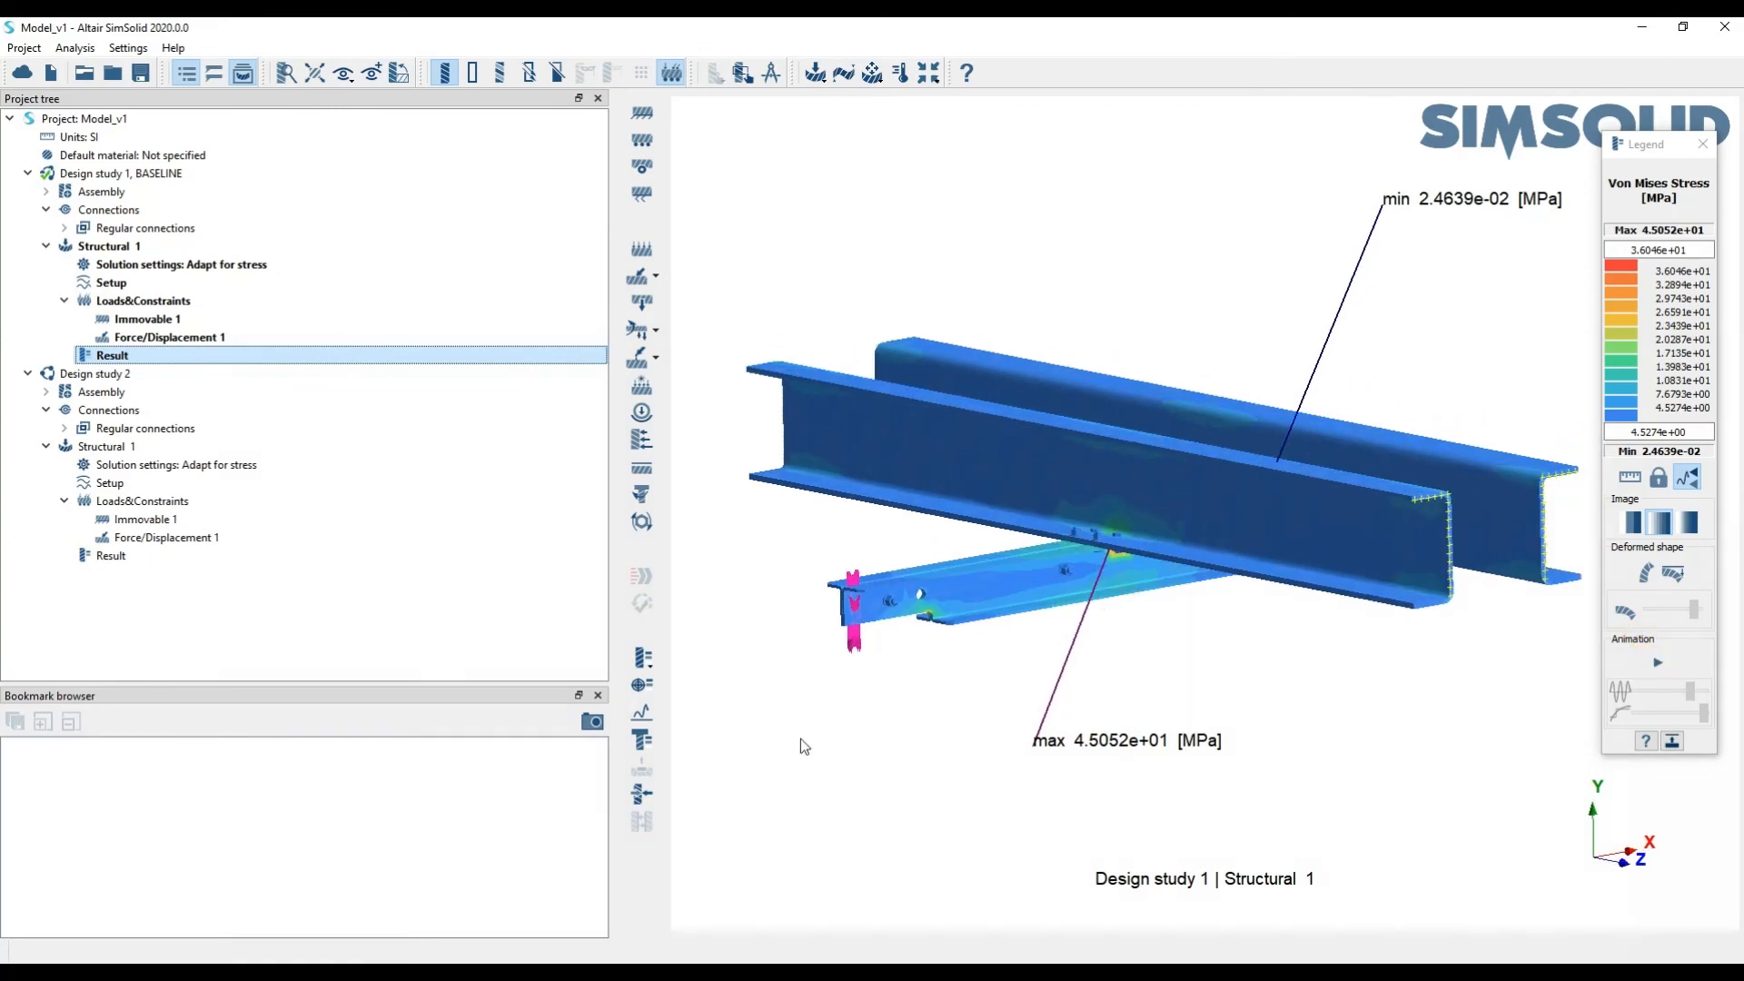
left_click(590, 724)
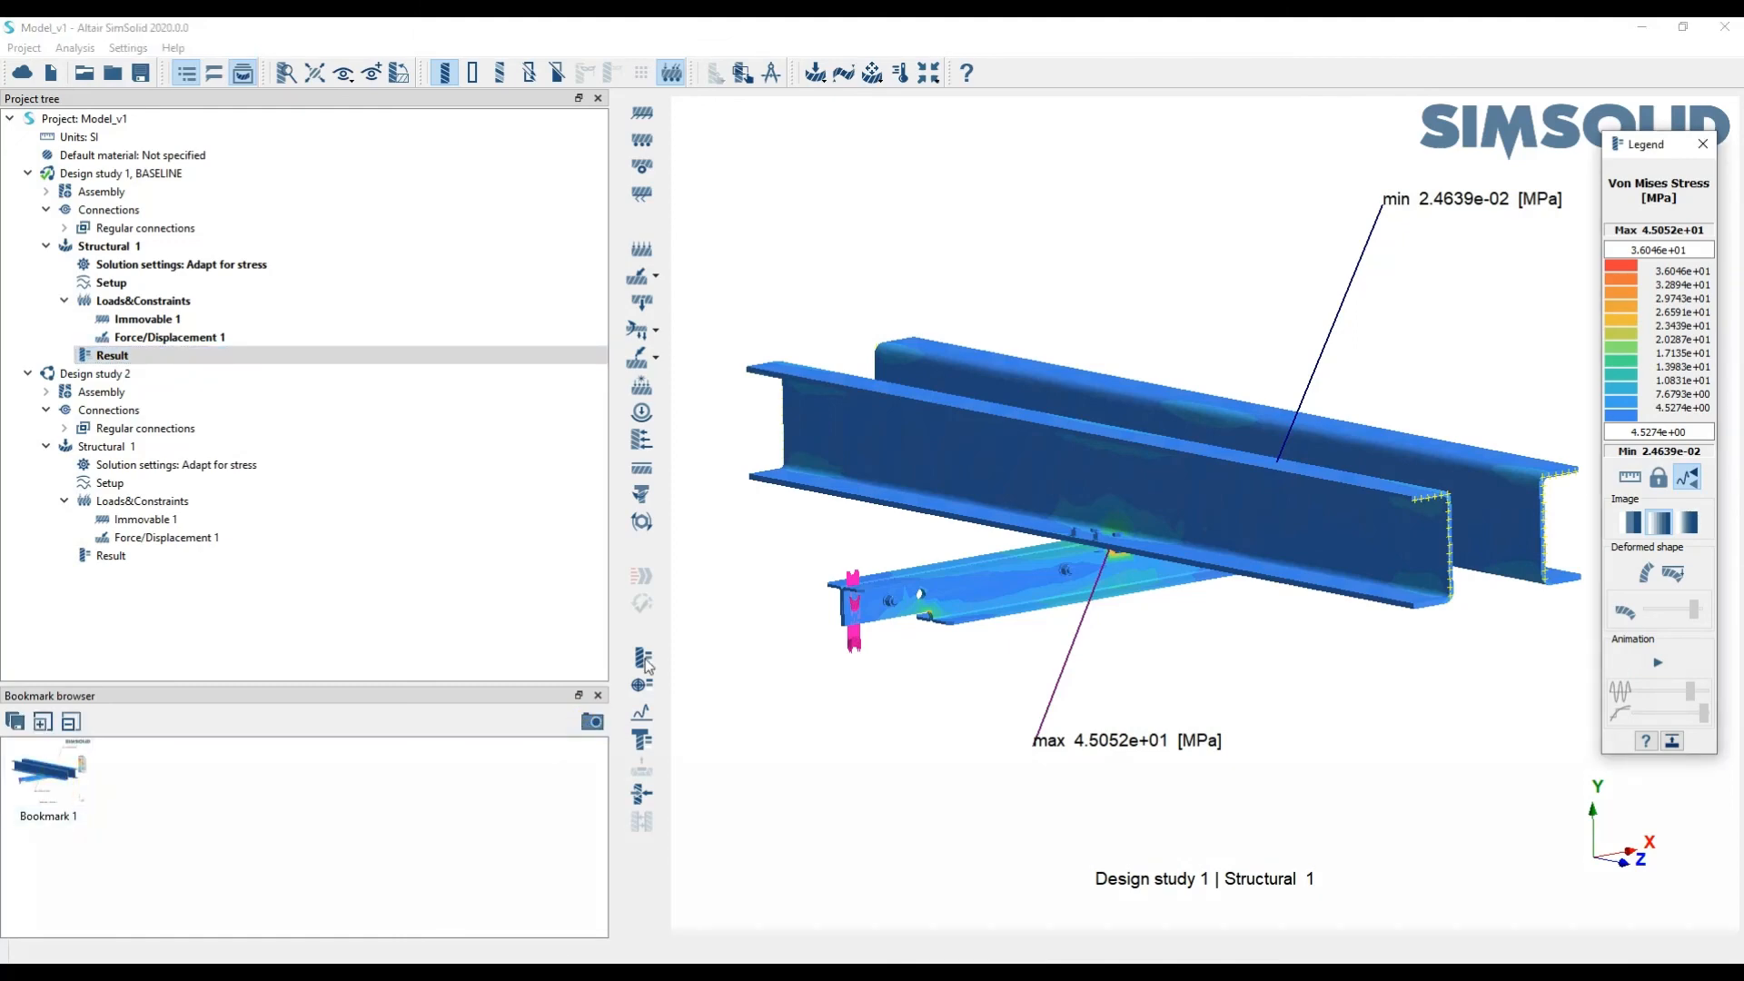
right_click(48, 786)
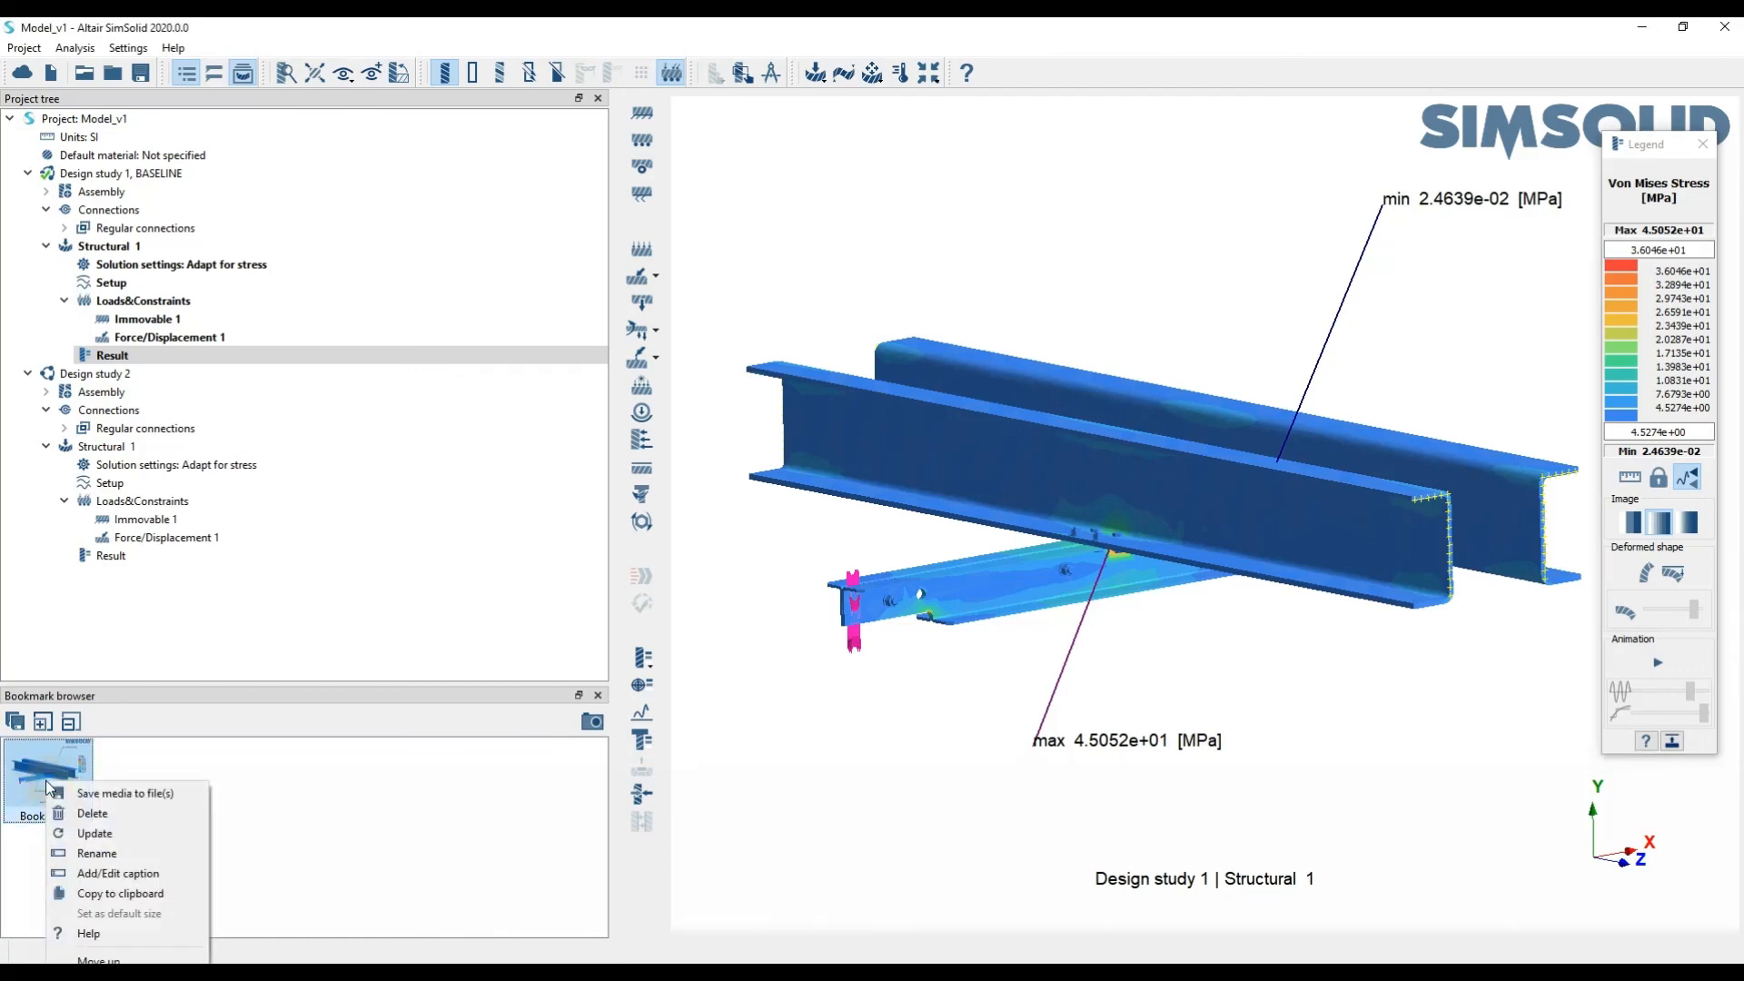
left_click(145, 792)
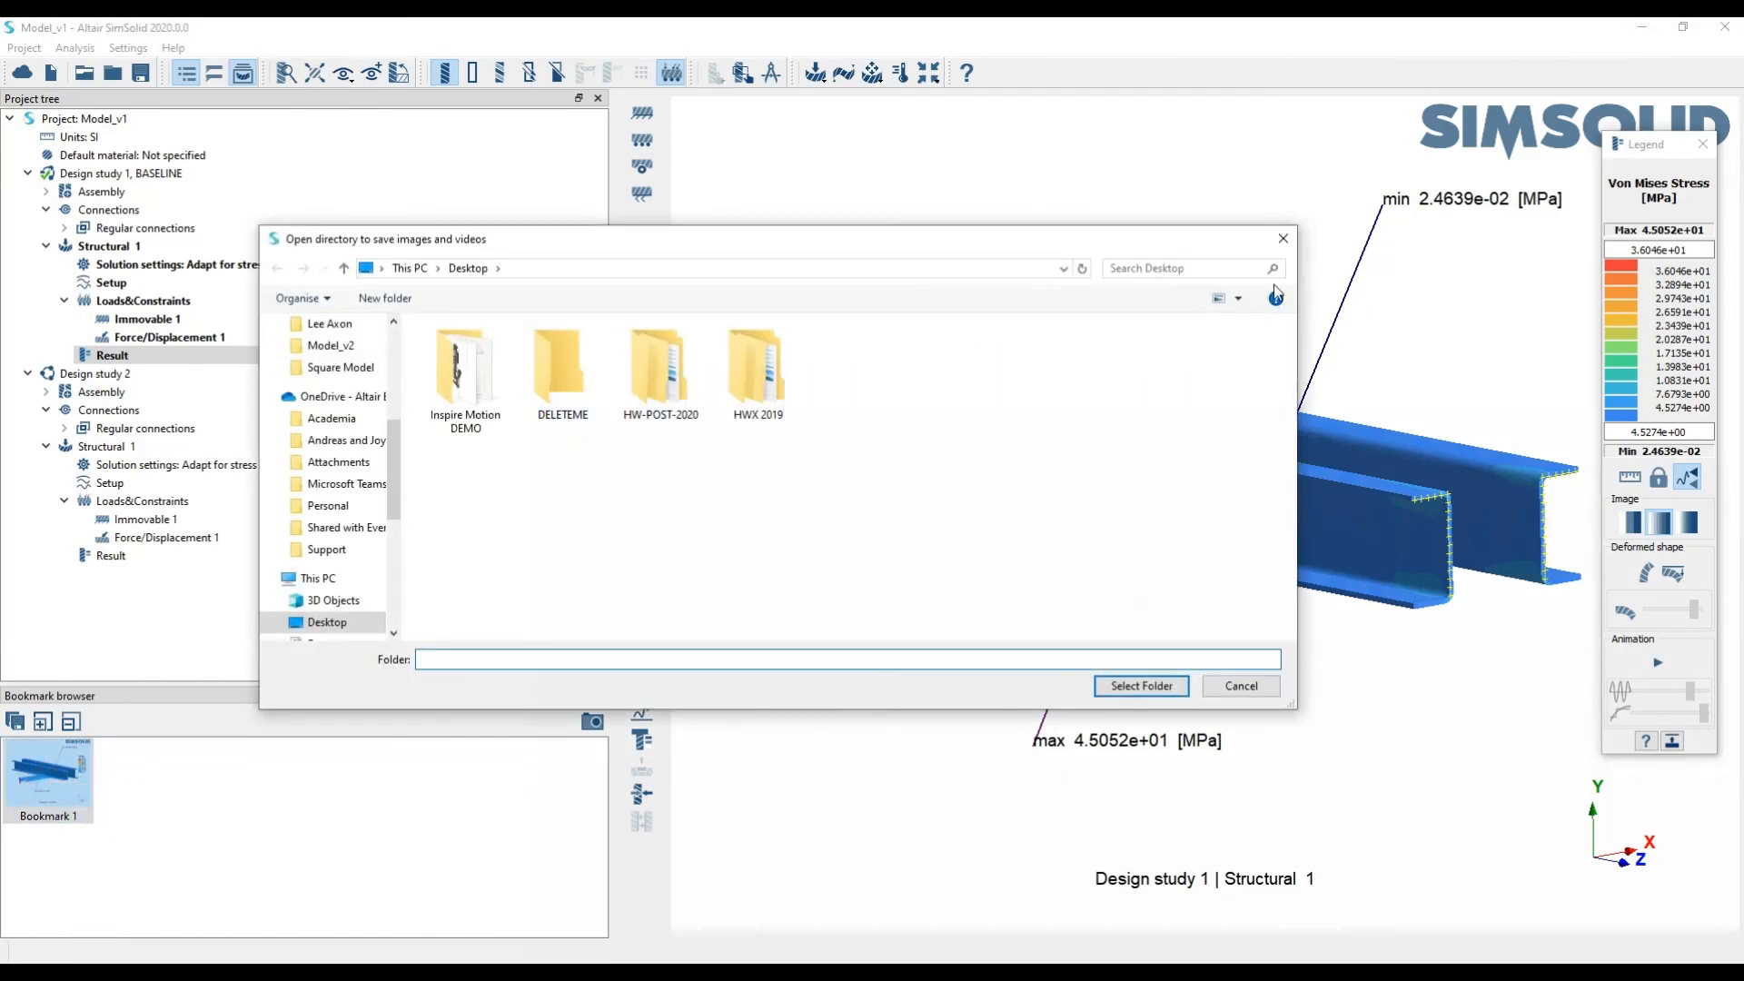
left_click(1283, 240)
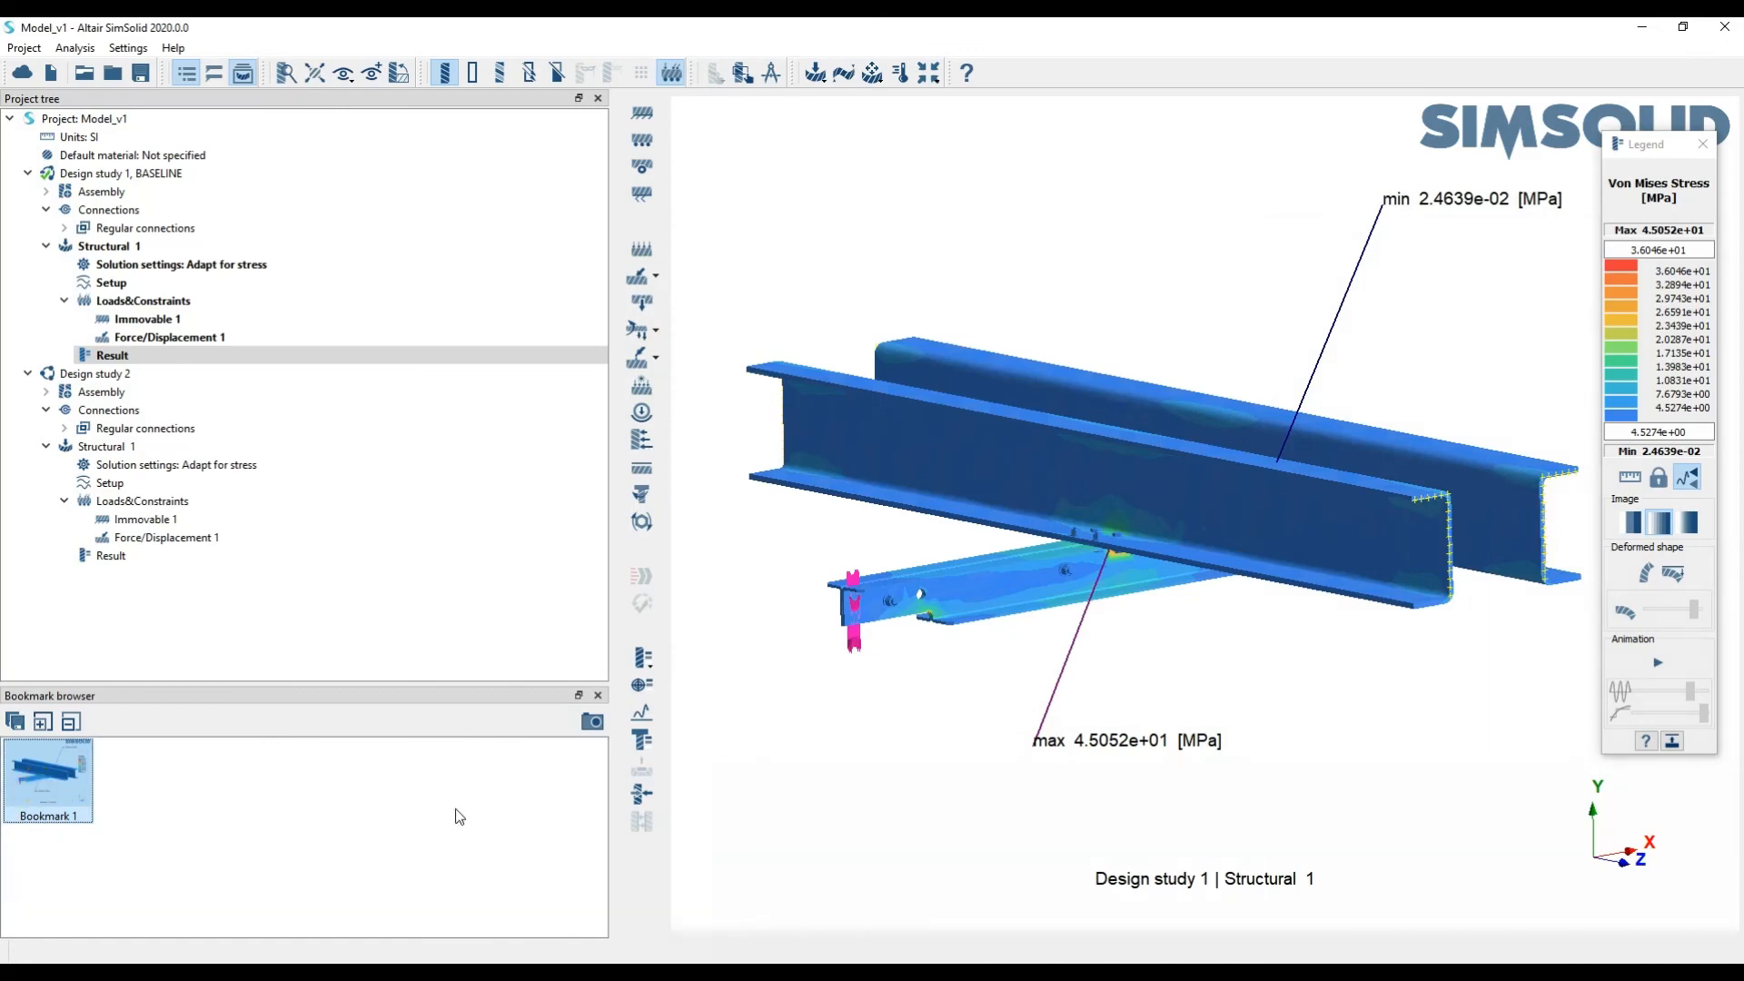
Animate the baseline stress result seen from the underside of the beams, bookmark the animated view, and stop the animation
left_click_drag(1499, 625, 1038, 474)
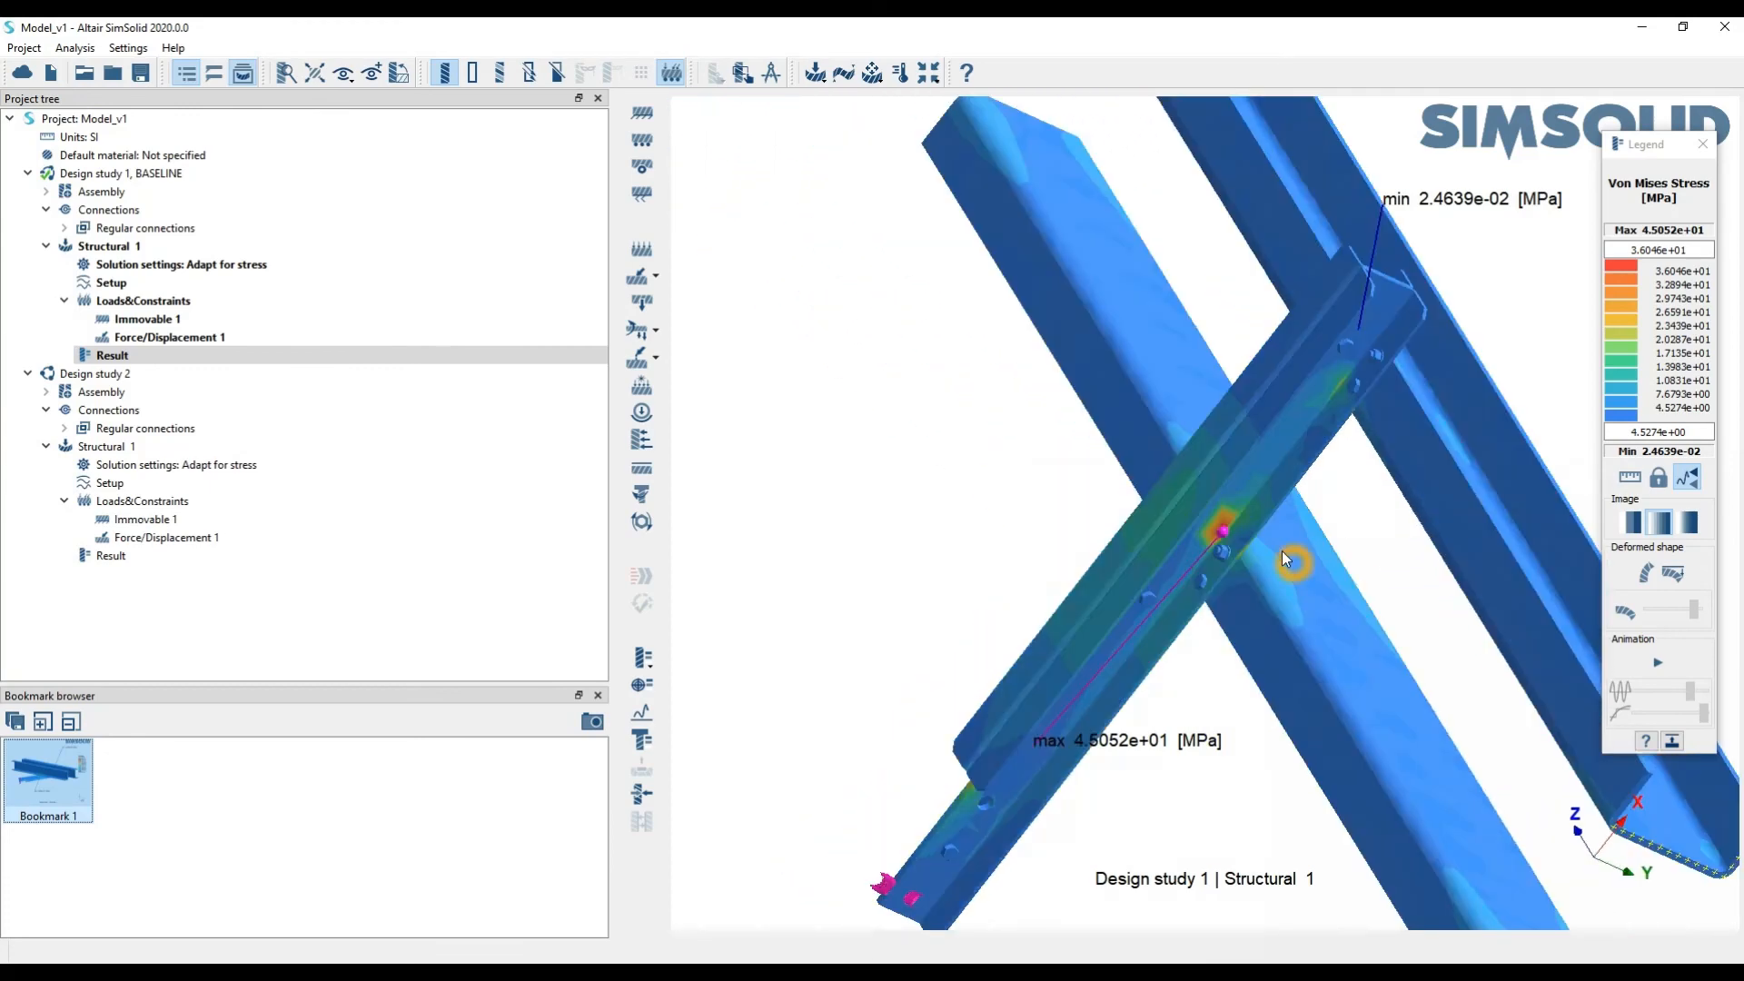
left_click_drag(1283, 557, 1711, 586)
left_click(1654, 666)
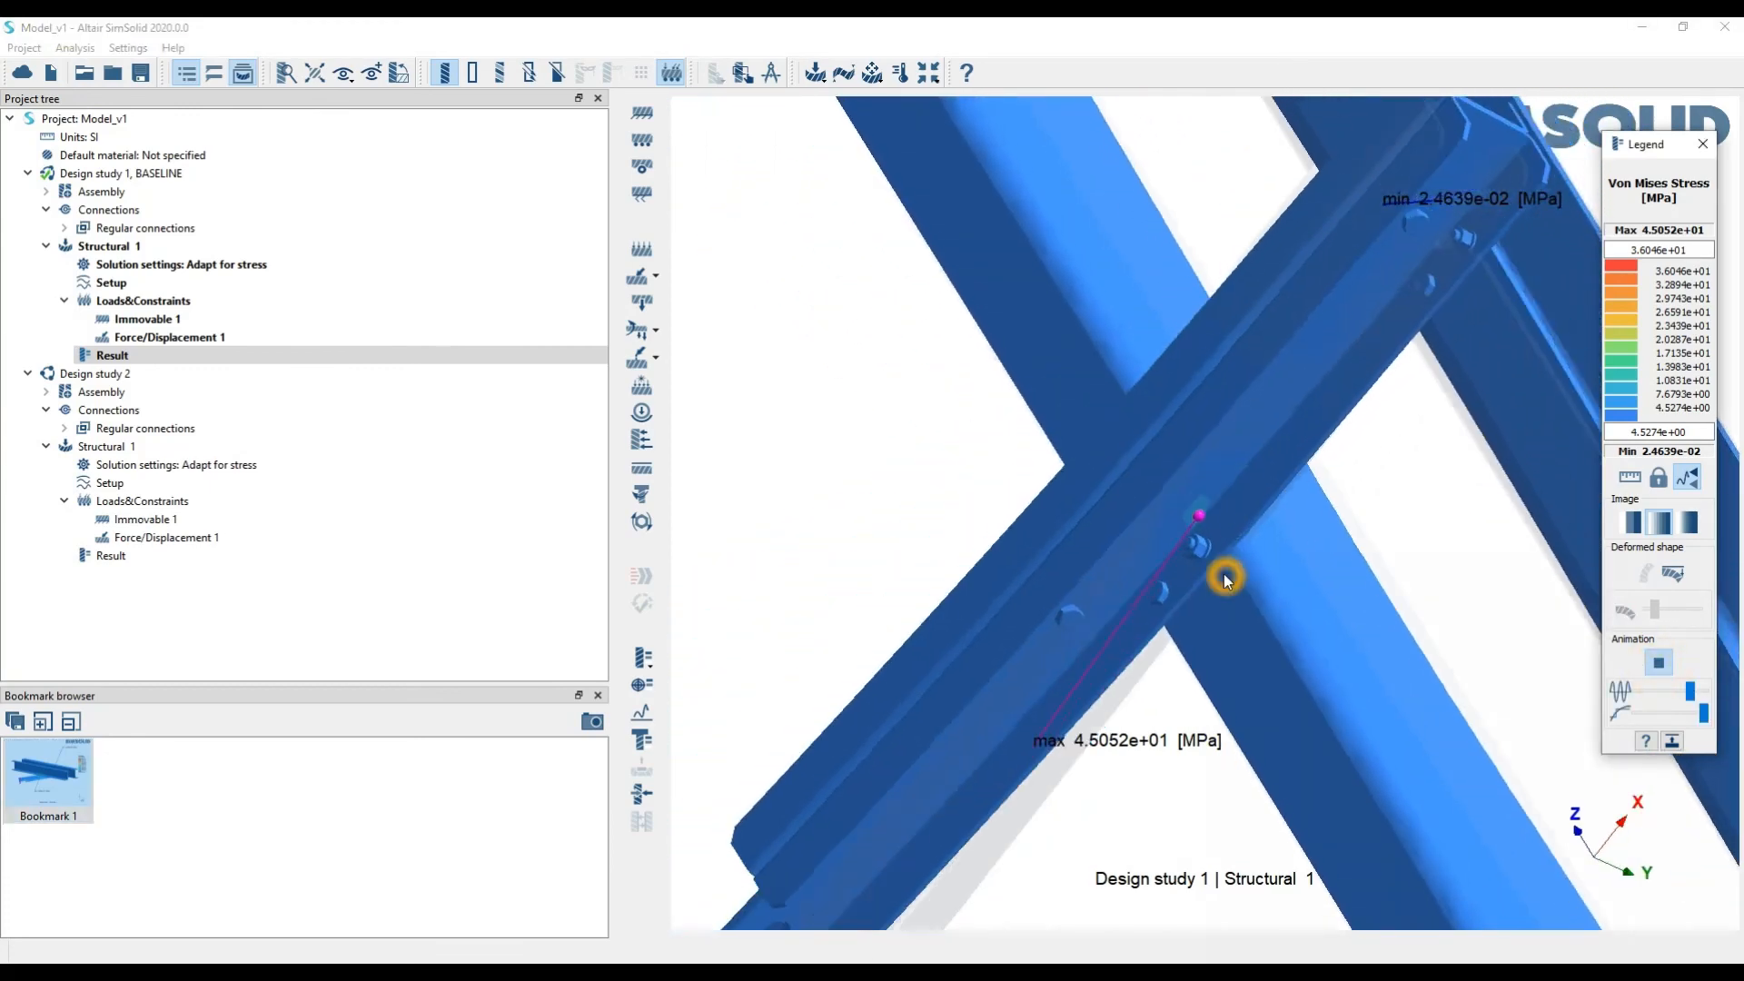
scroll(1219, 543, "down", 4)
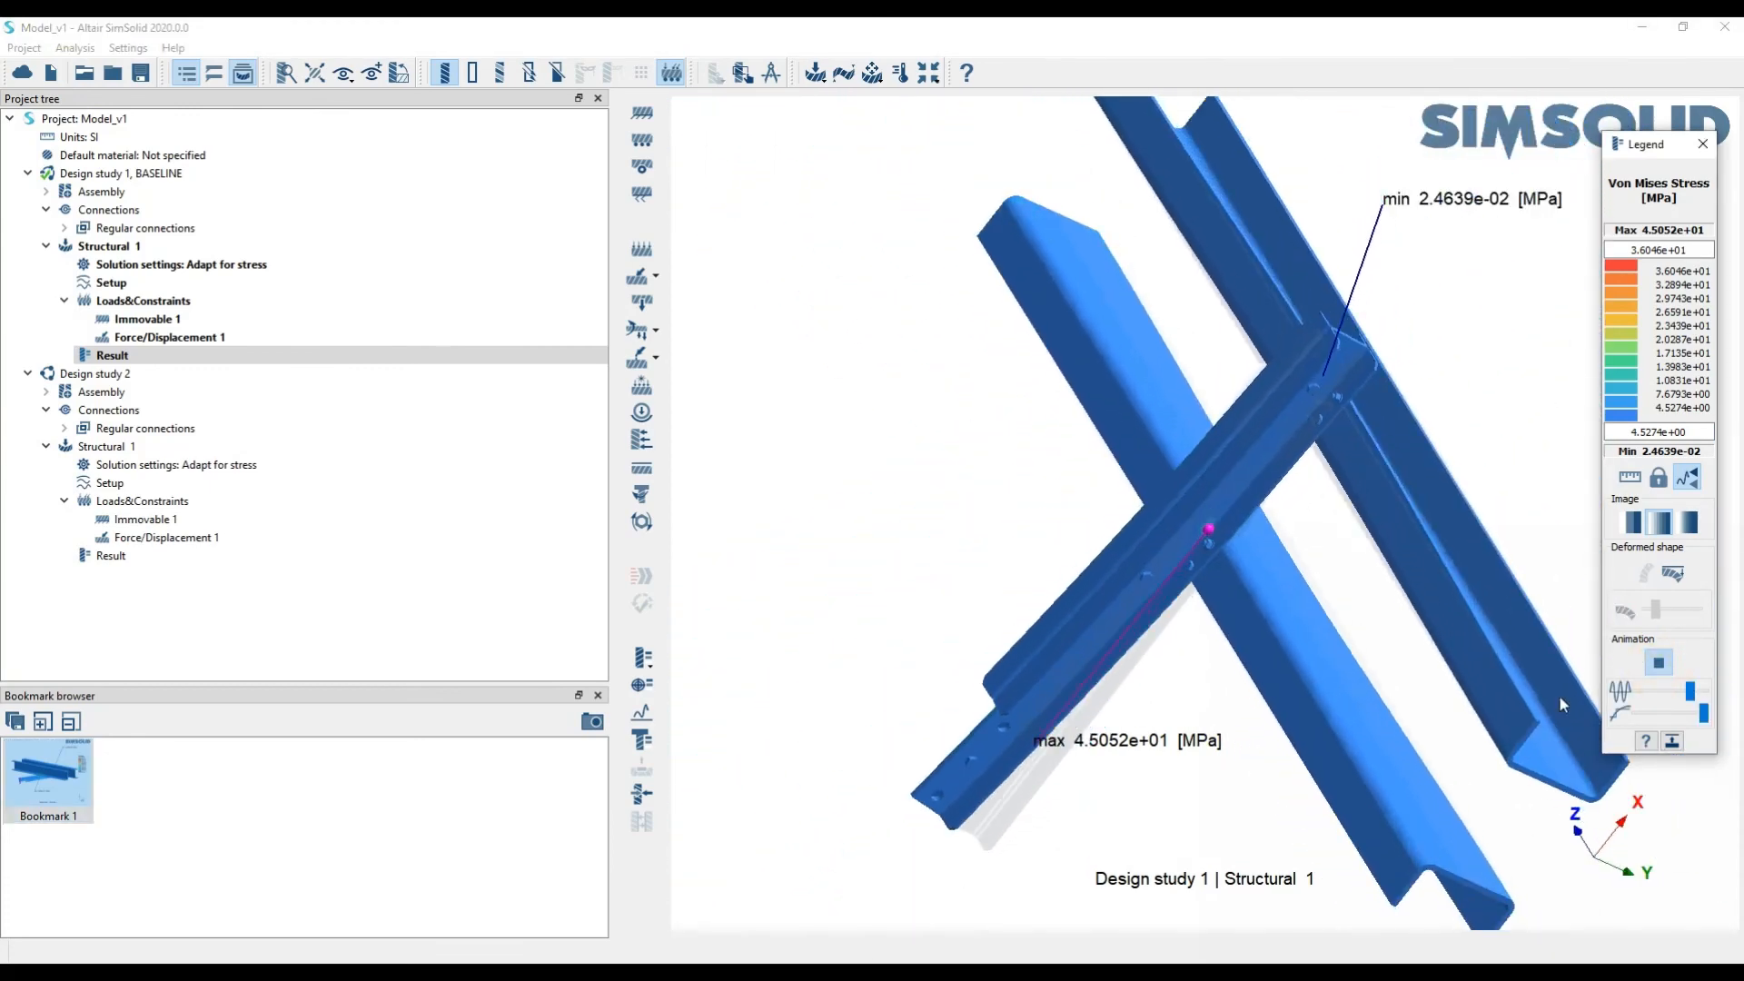
left_click(586, 723)
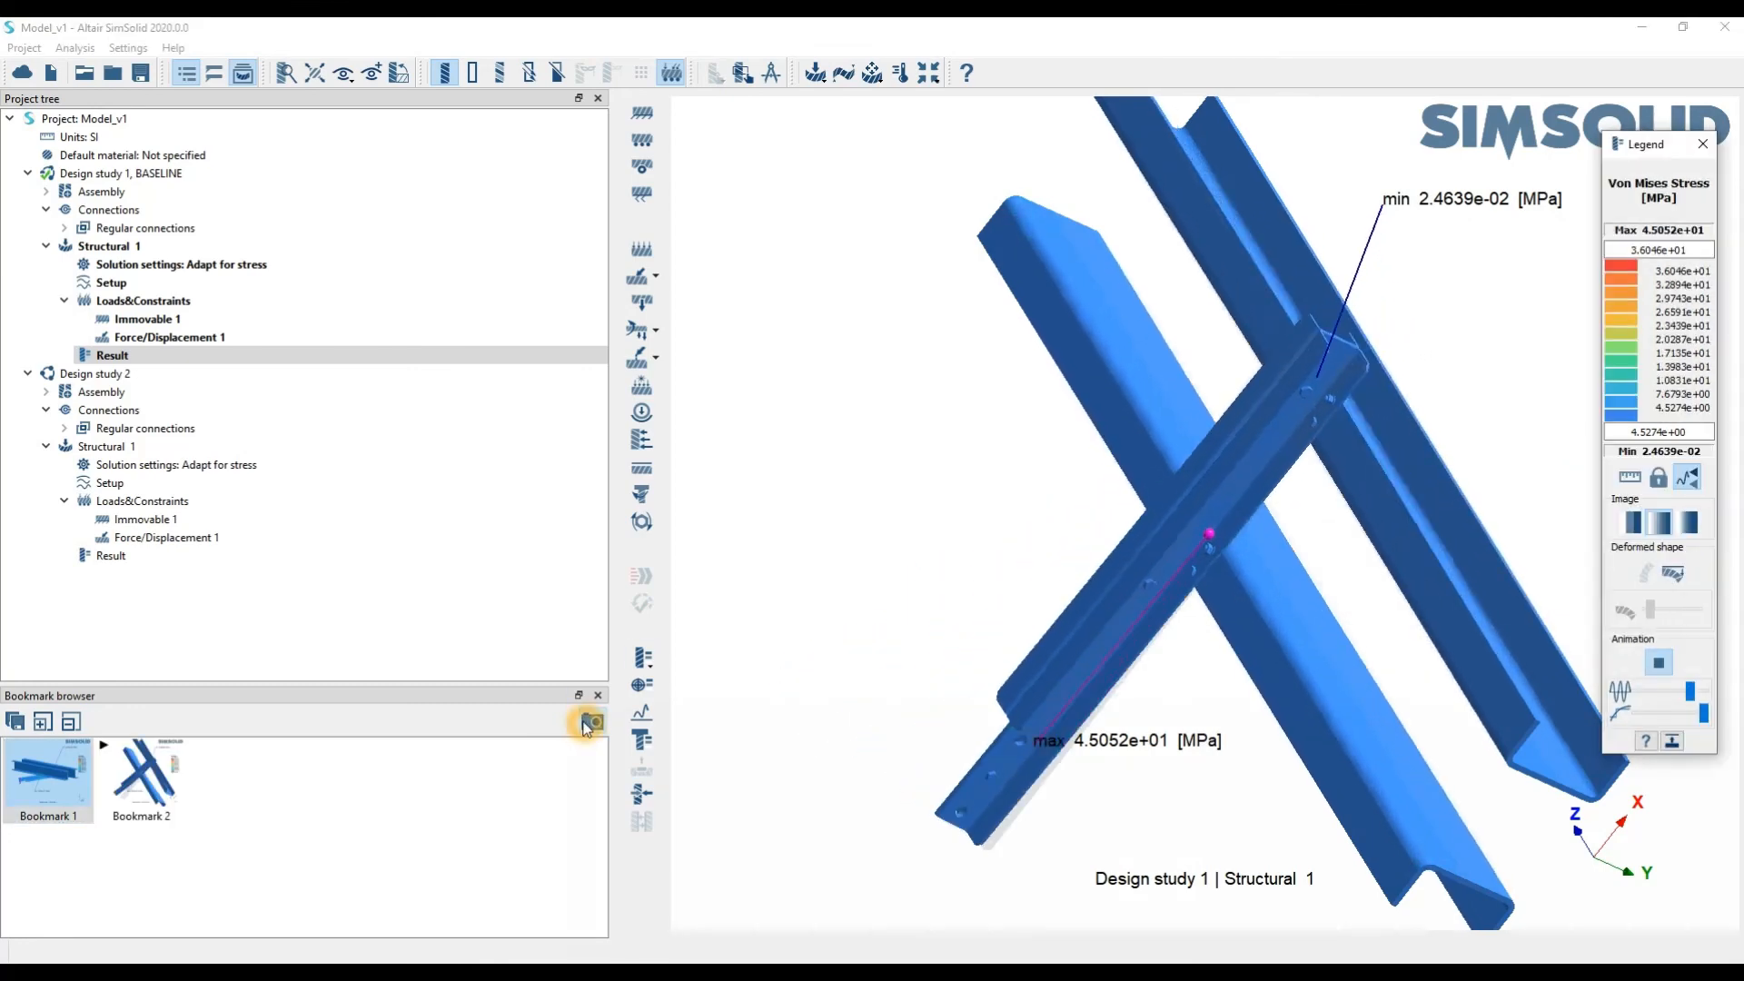
left_click(1658, 662)
Recall Bookmark 2 to replay its animation, stop it, and check the bookmark's option for saving media to files
left_click(142, 796)
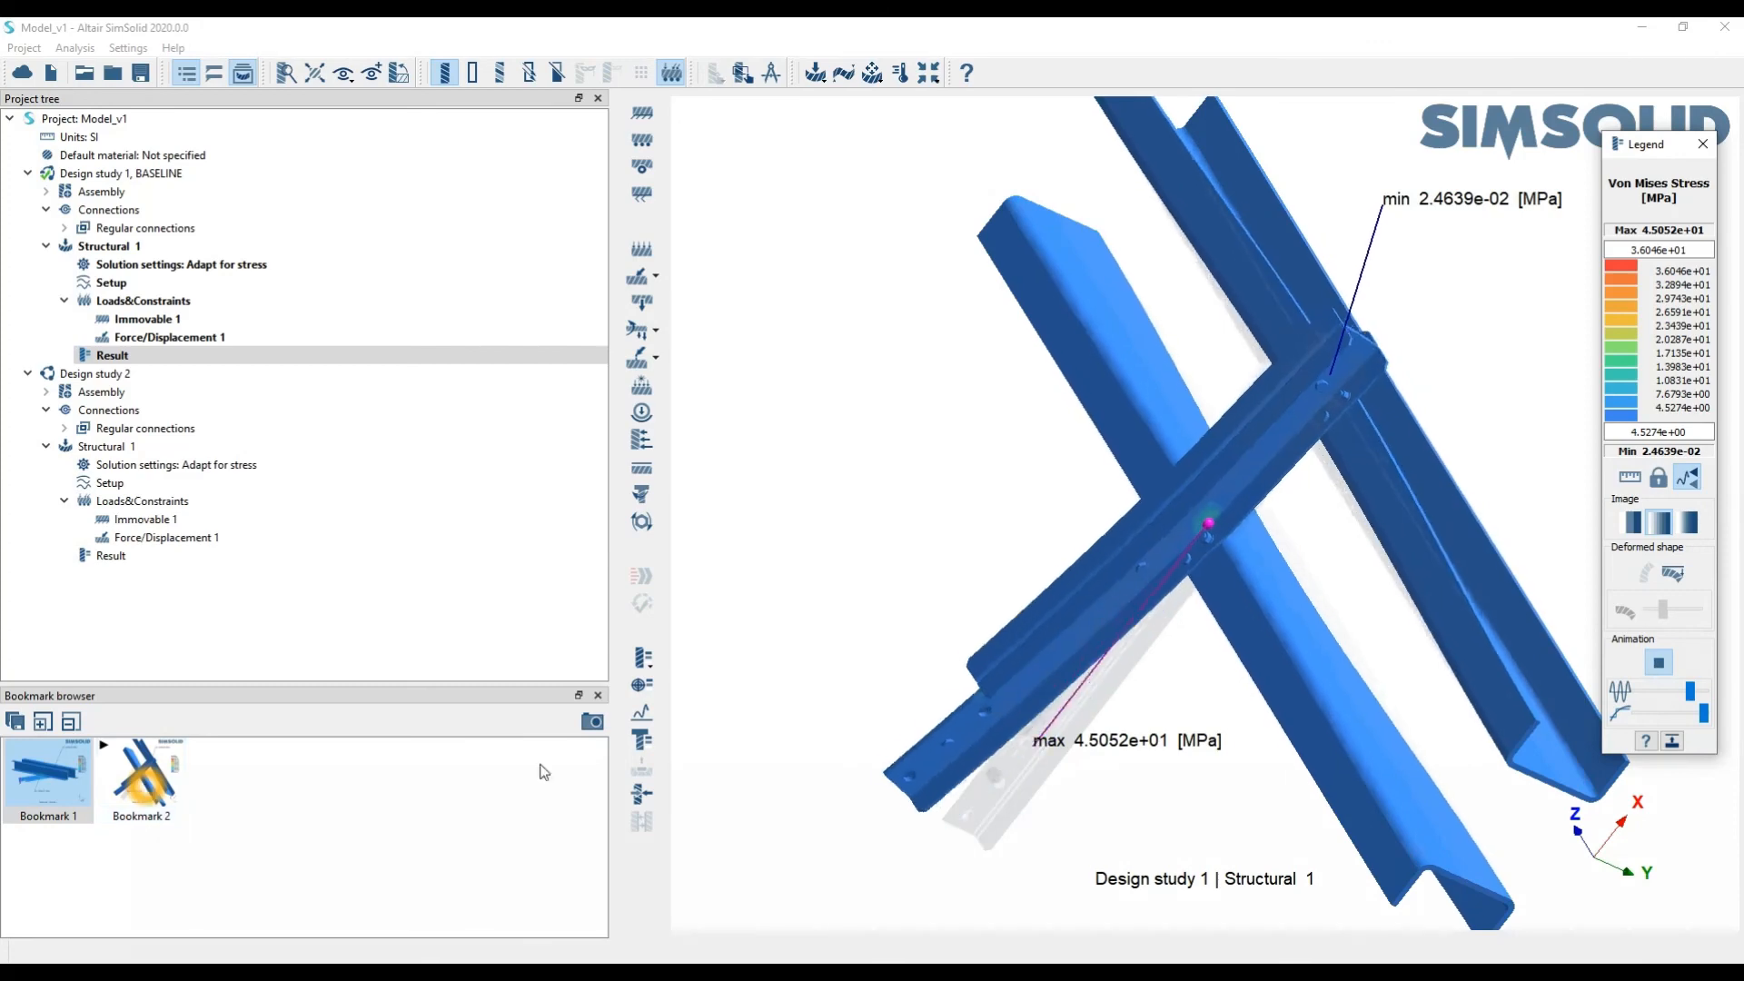
left_click(1653, 664)
left_click(136, 770)
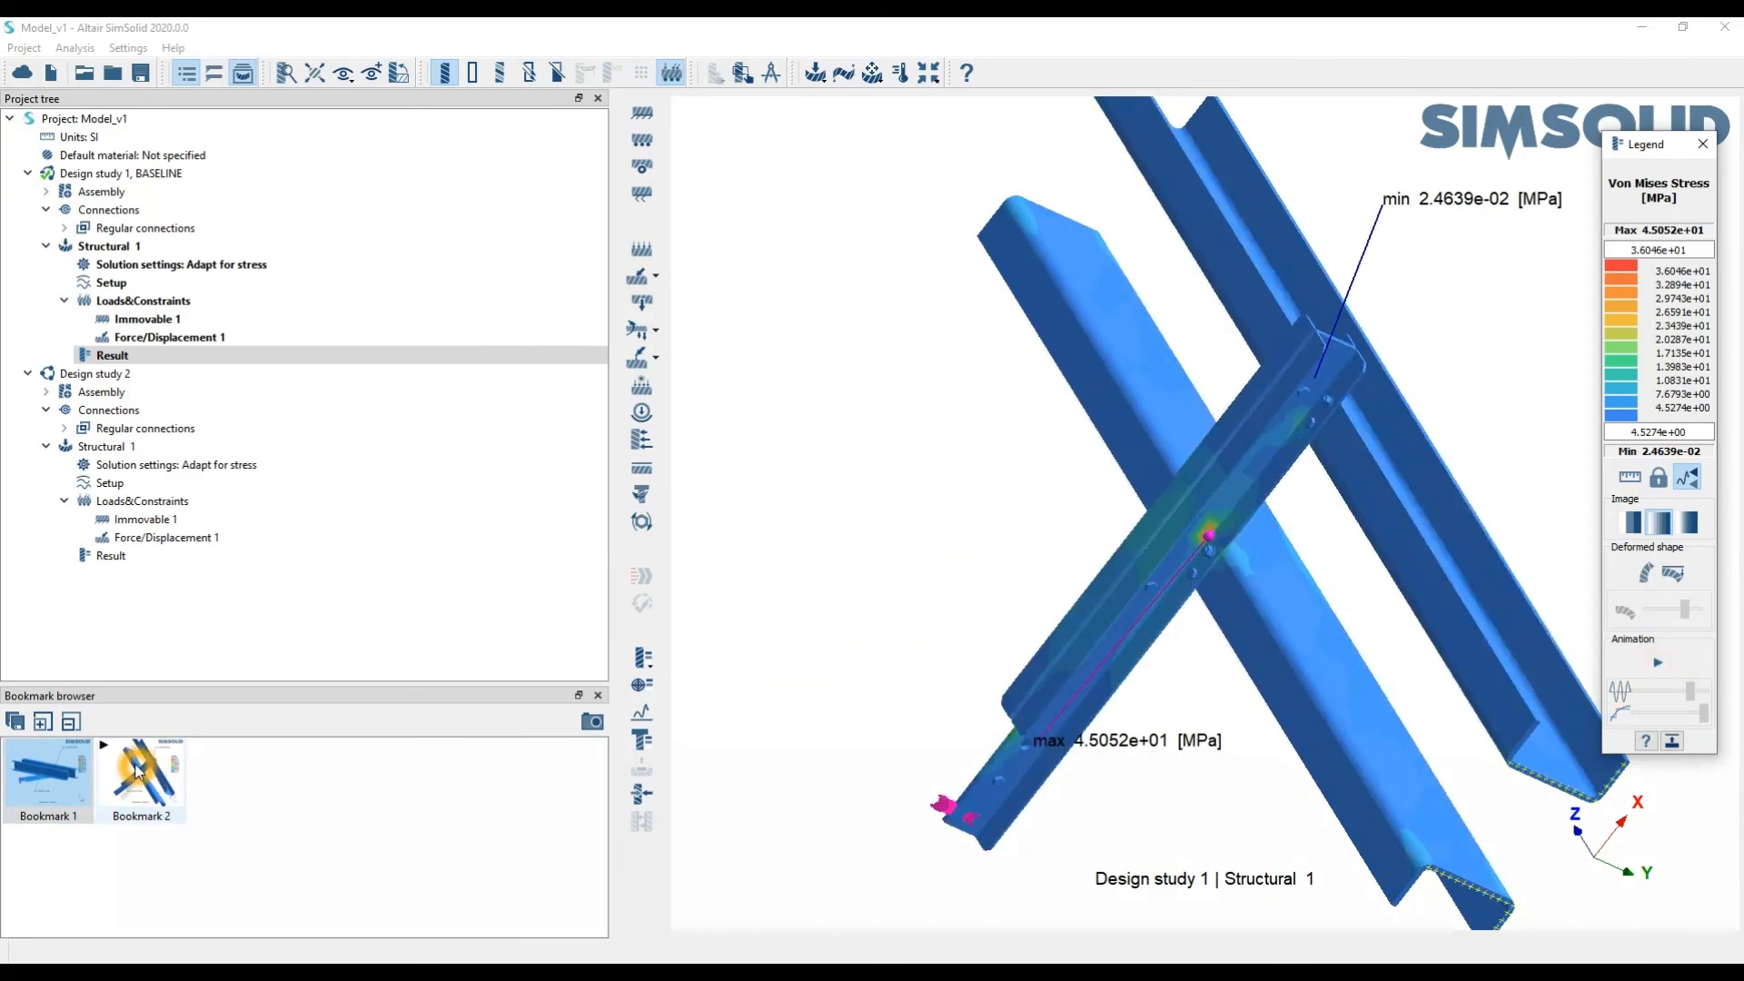
right_click(140, 772)
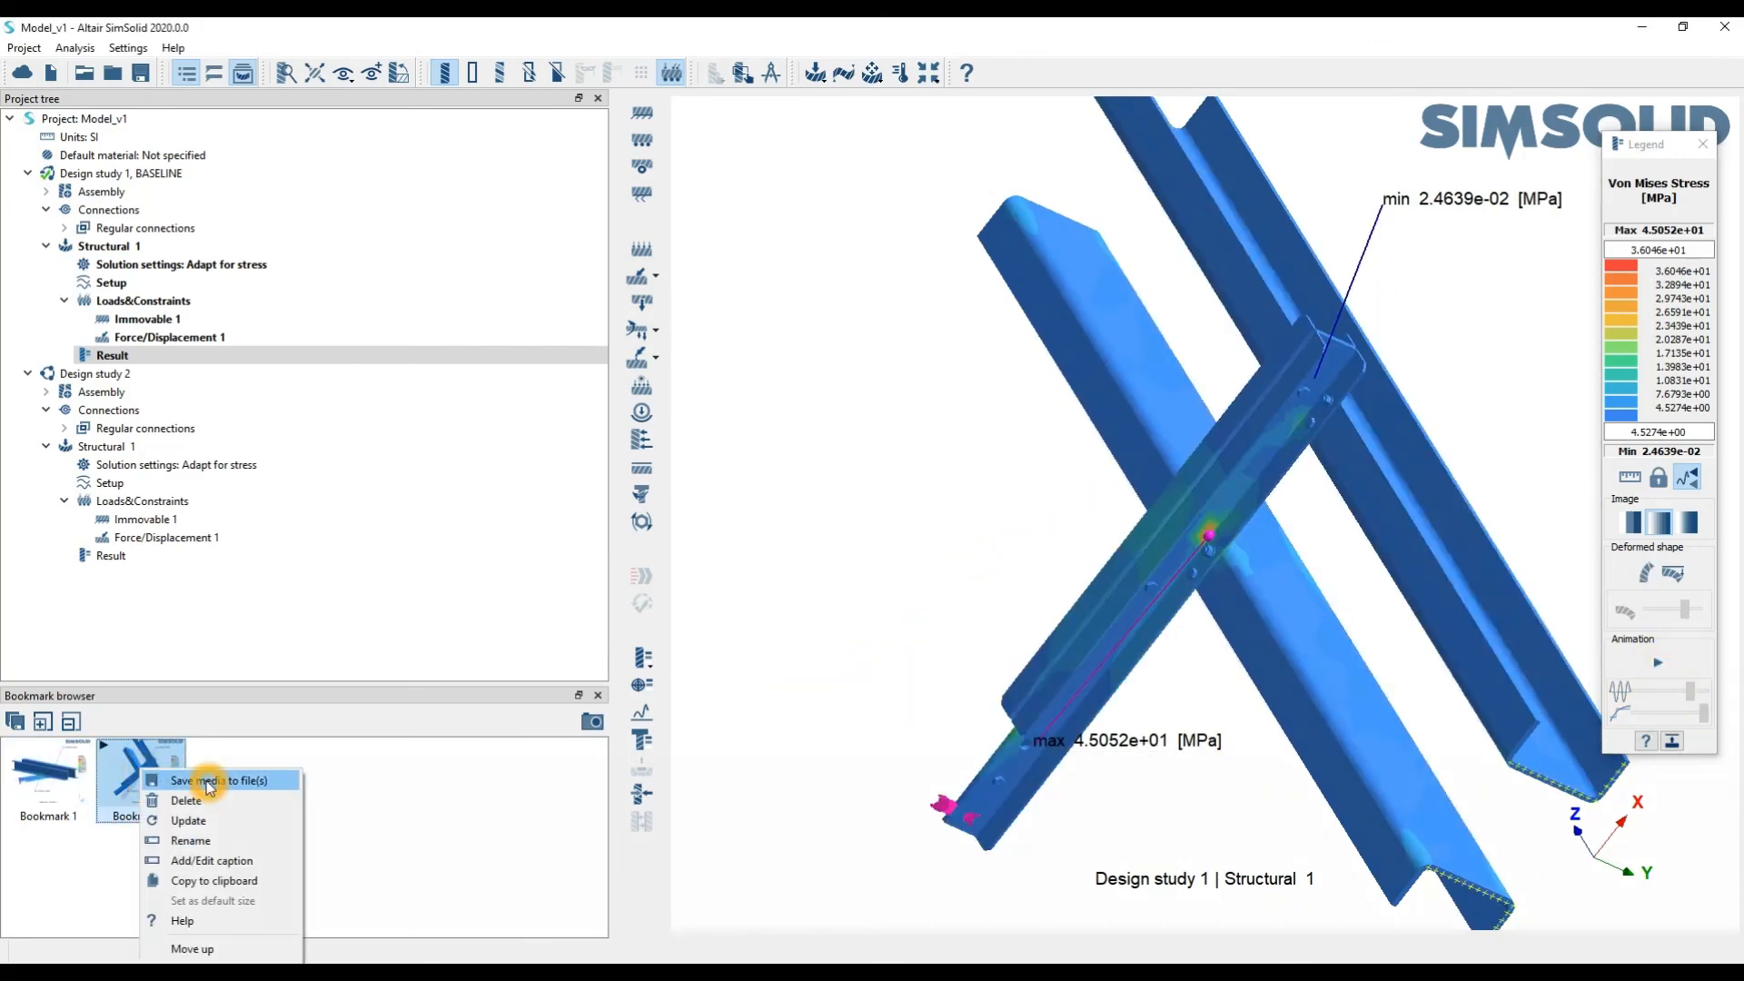
left_click(406, 786)
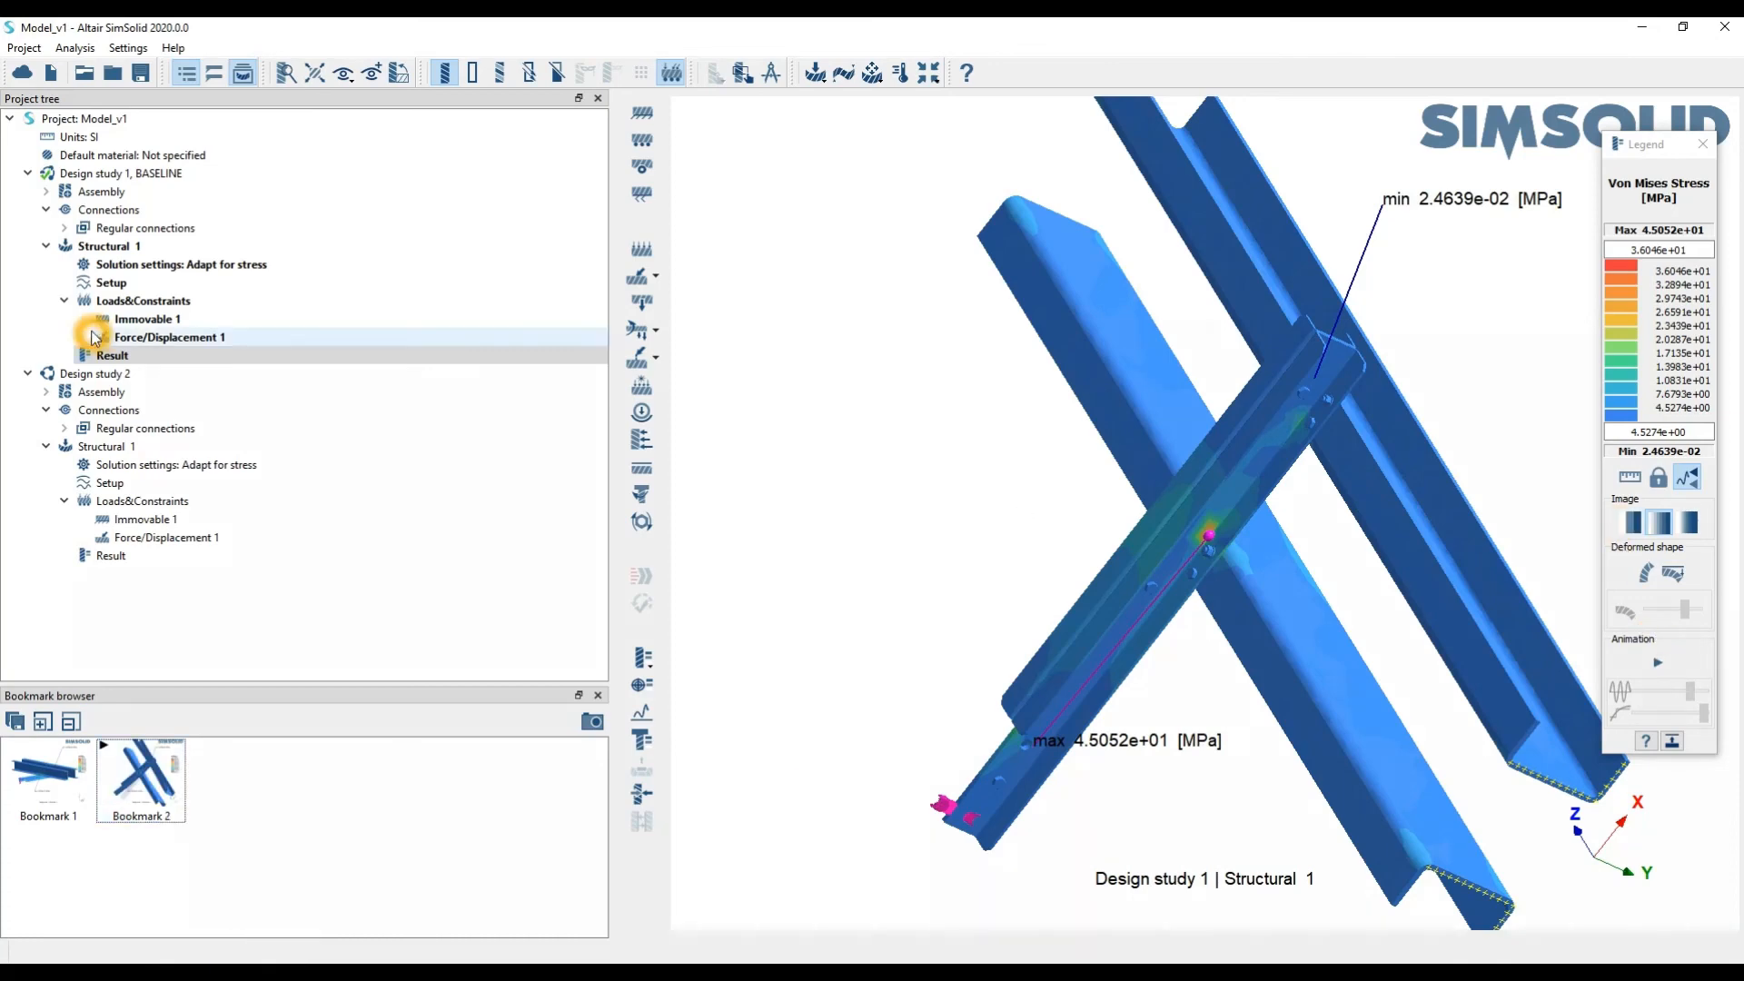
Compare the Von Mises stress distribution and peak location of Design study 2 with the baseline from the underside
left_click(151, 556)
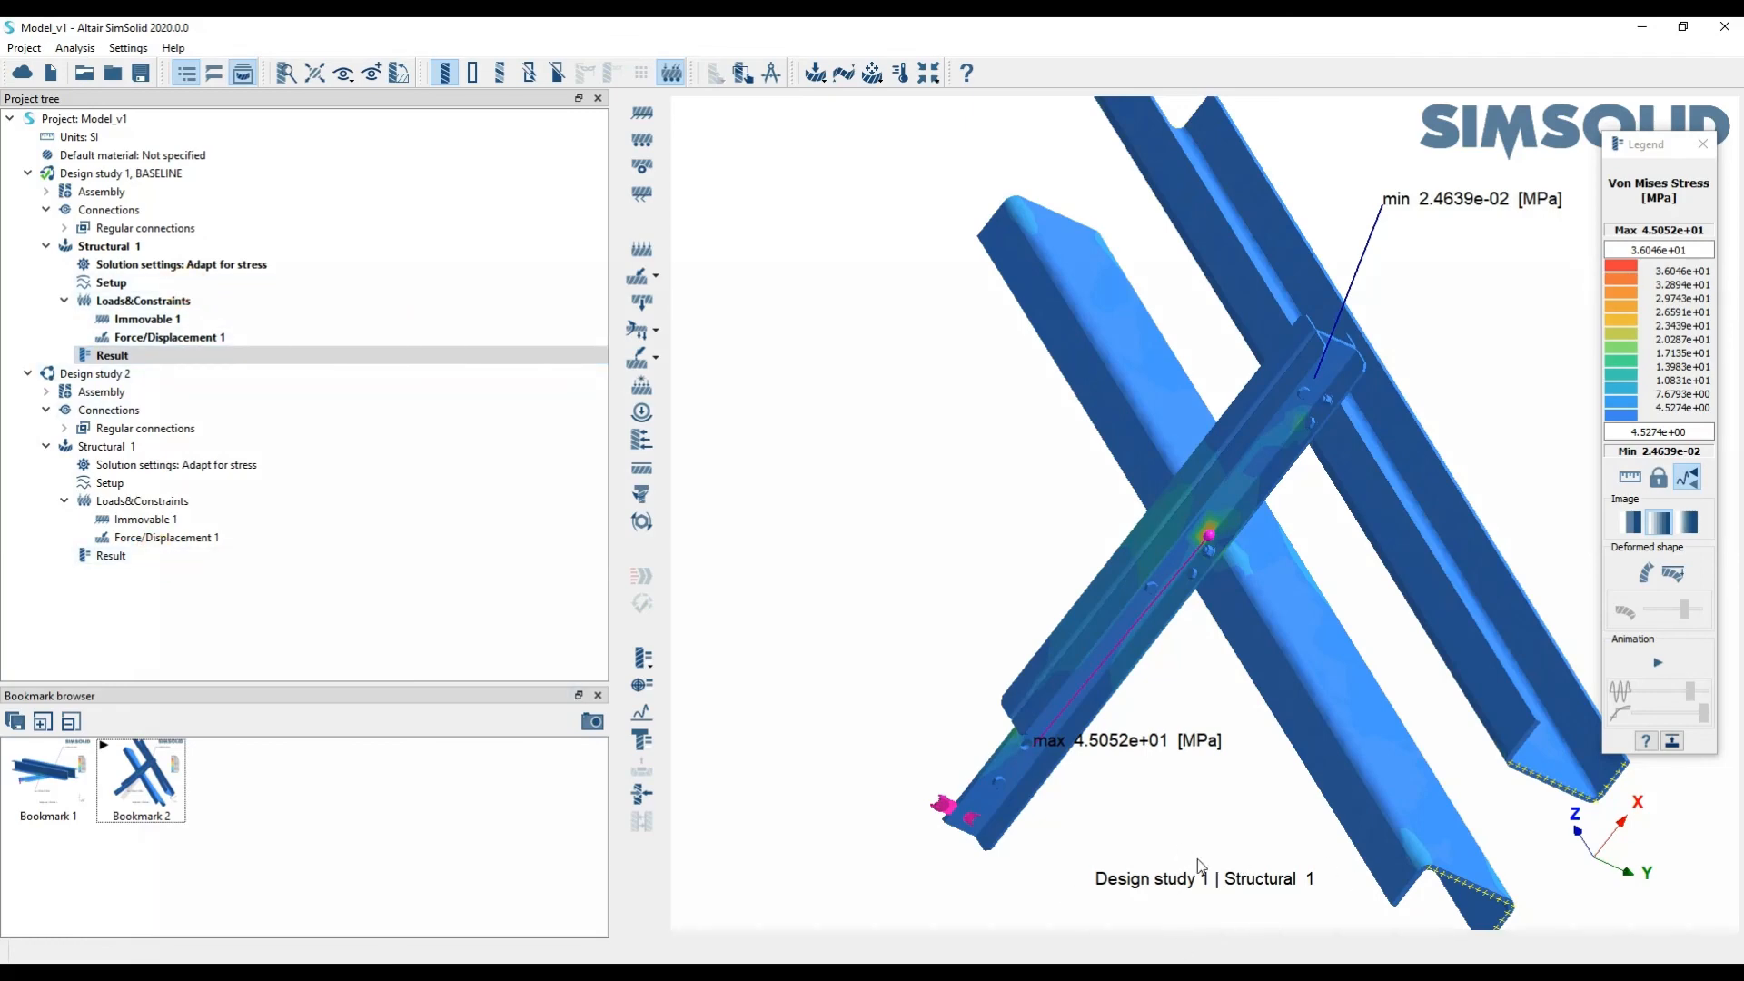
left_click(132, 556)
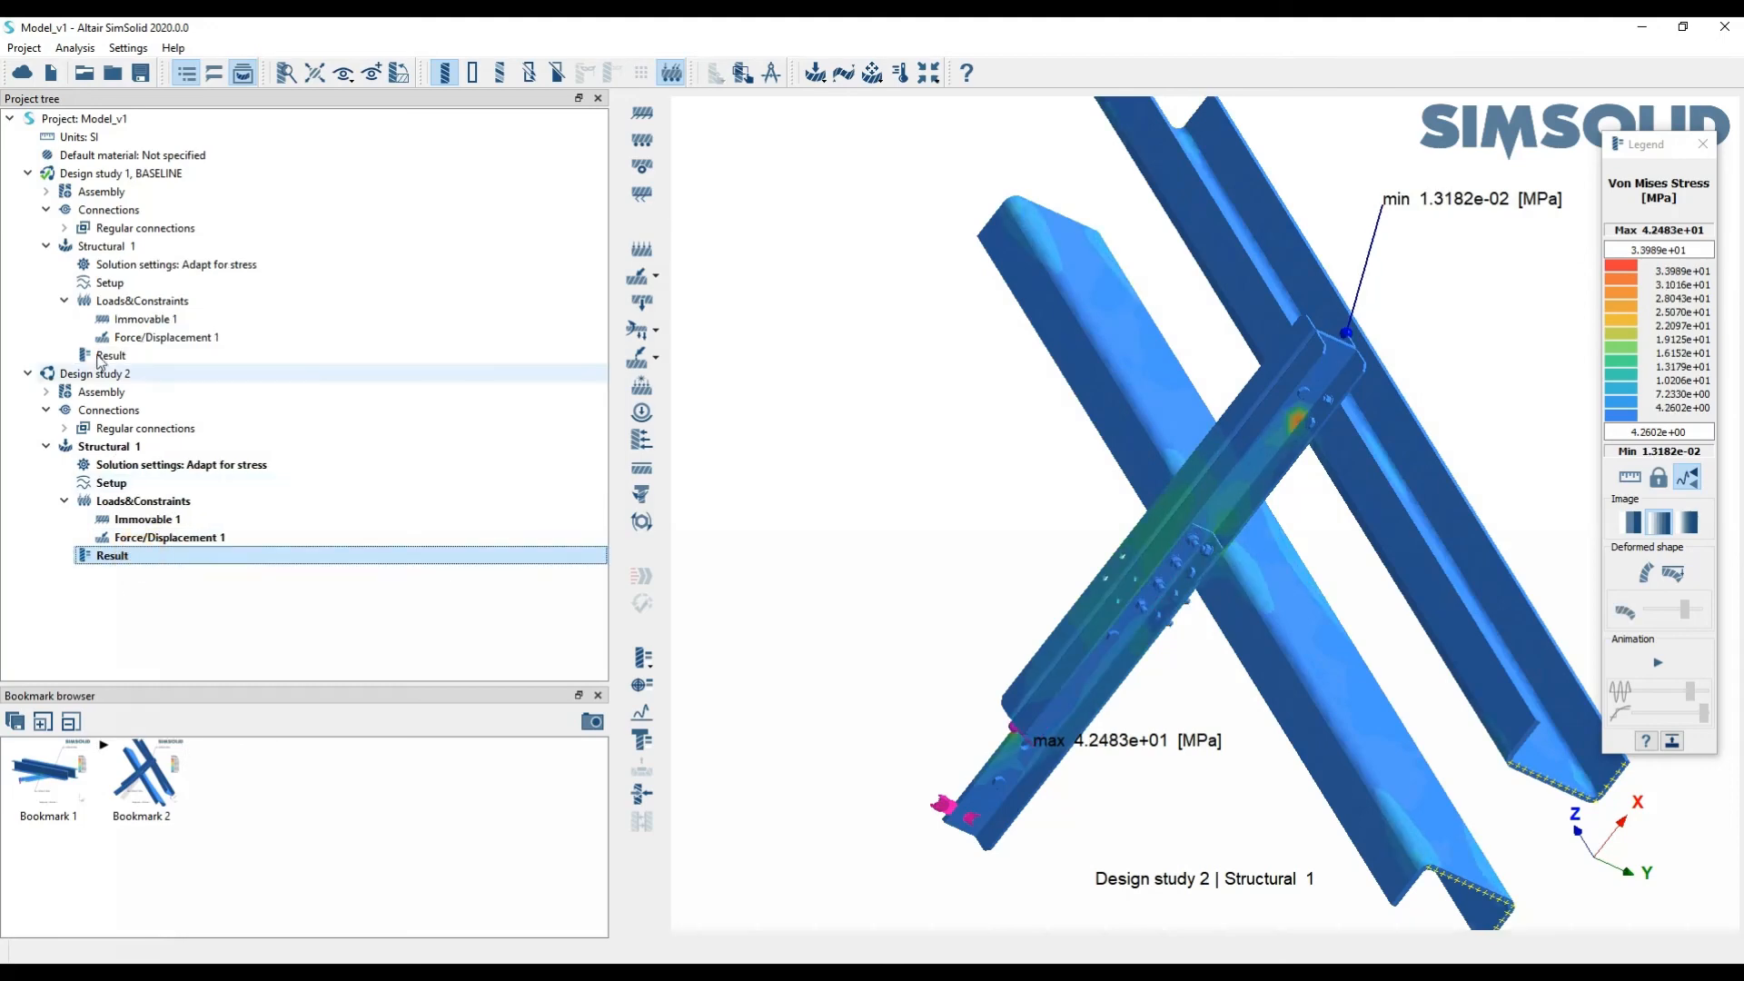
left_click(133, 356)
left_click(152, 554)
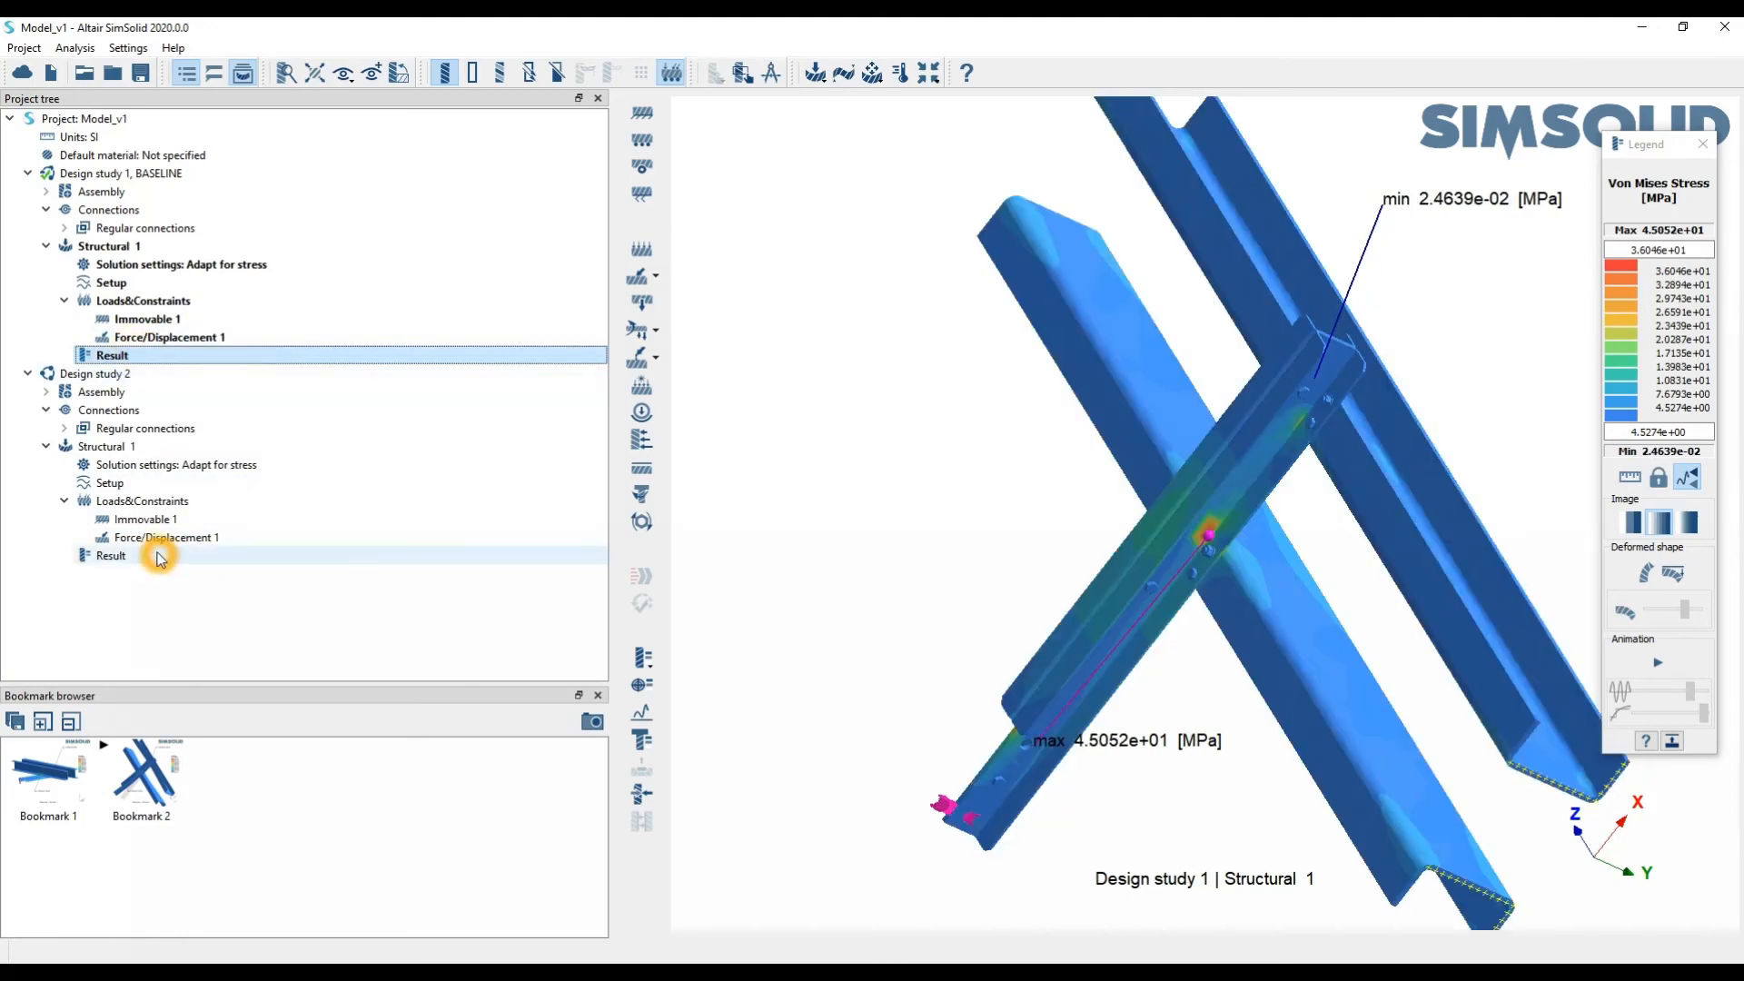
left_click(167, 355)
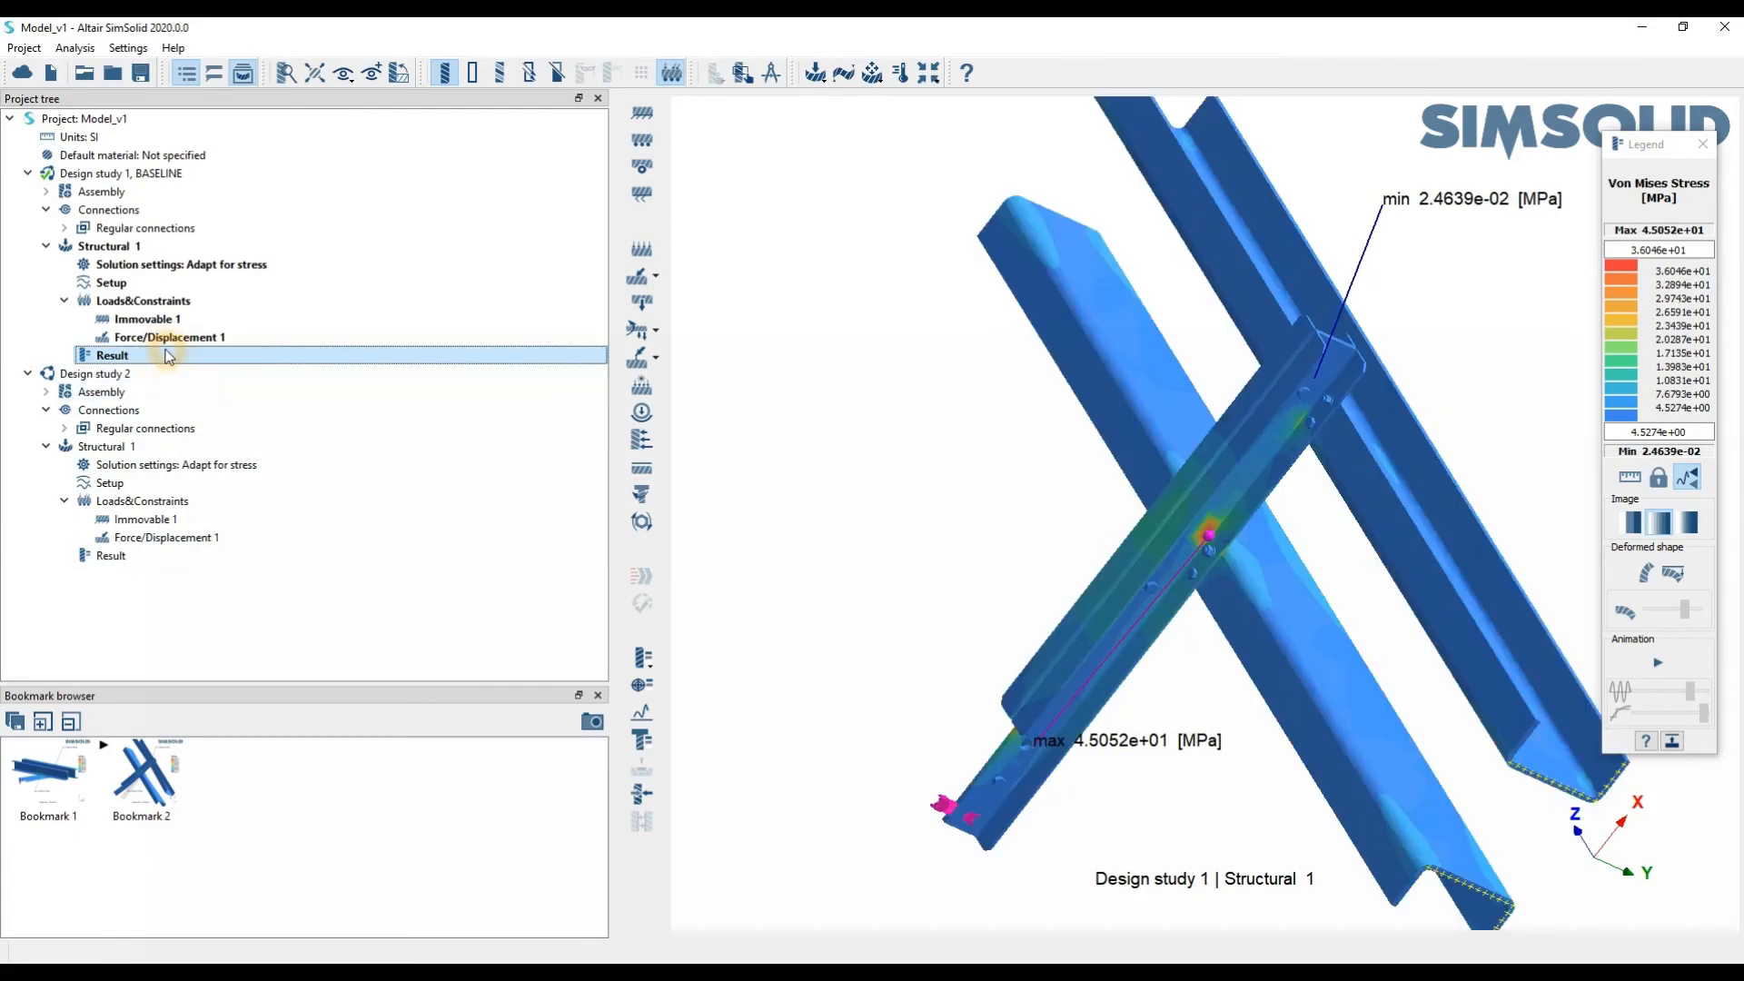
left_click(177, 555)
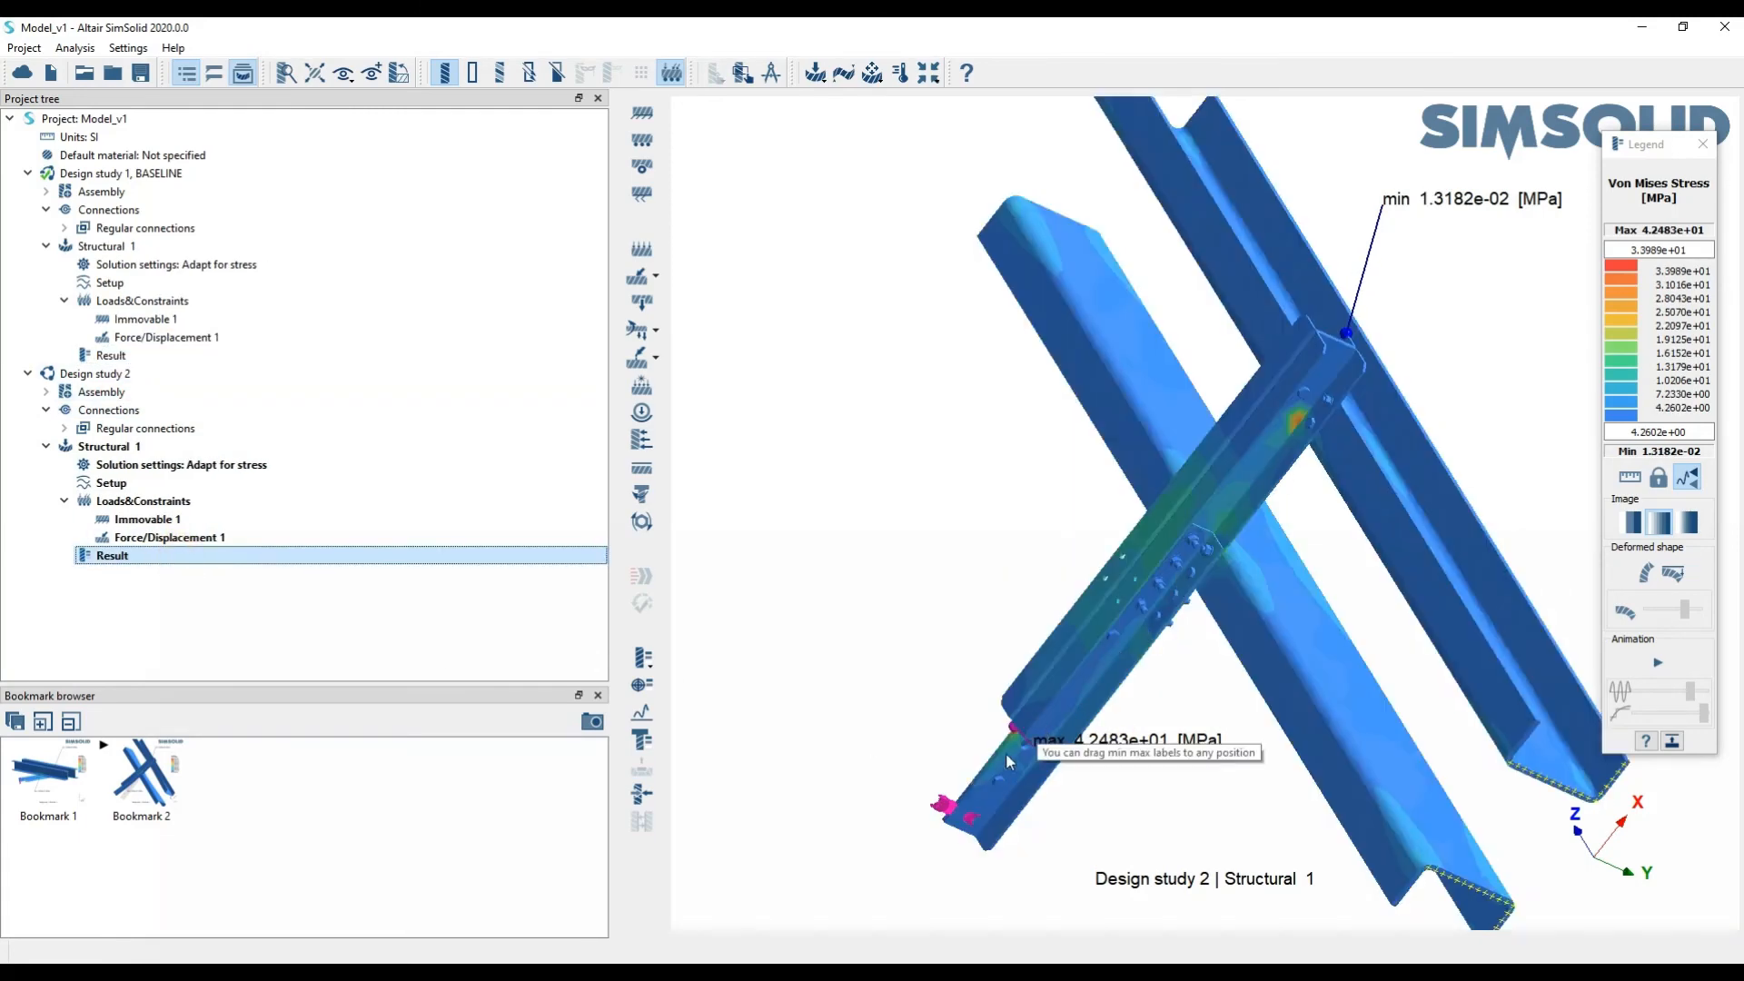
Move the maximum stress label clear of the beams and compare the baseline and Design study 2 peak stresses again
scroll(1032, 725, "up", 7)
scroll(1050, 734, "down", 6)
scroll(1051, 737, "down", 2)
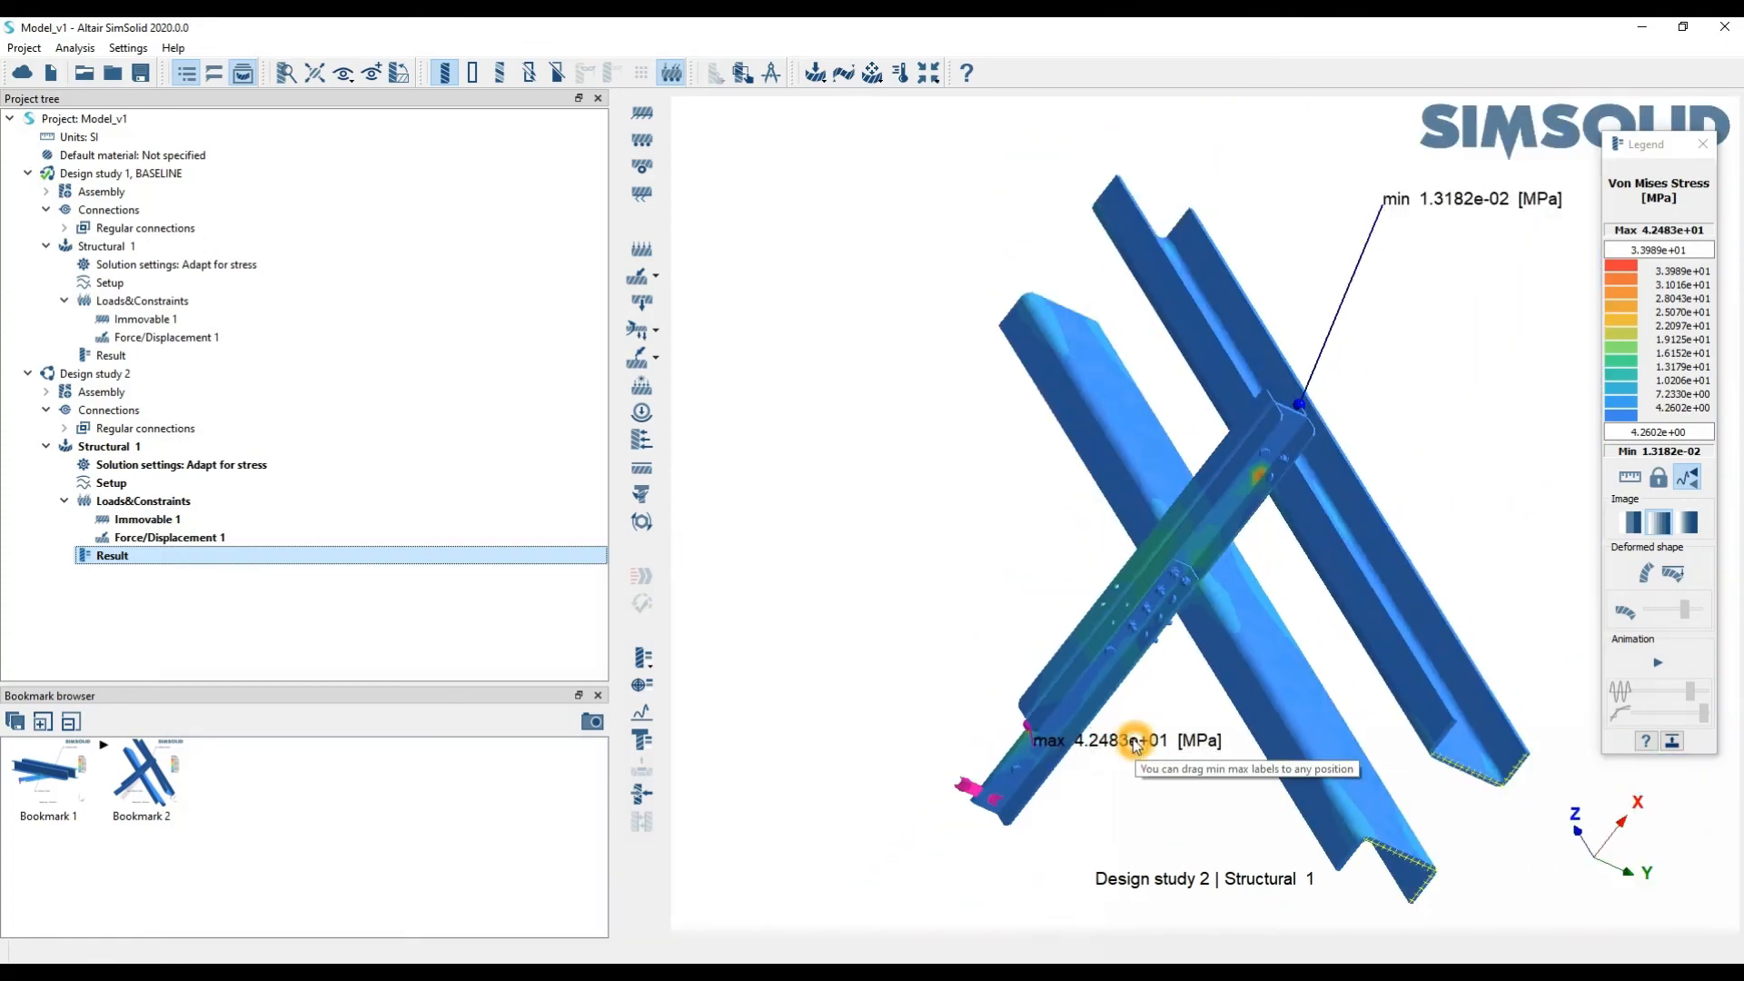
left_click_drag(1044, 735, 822, 616)
left_click(234, 357)
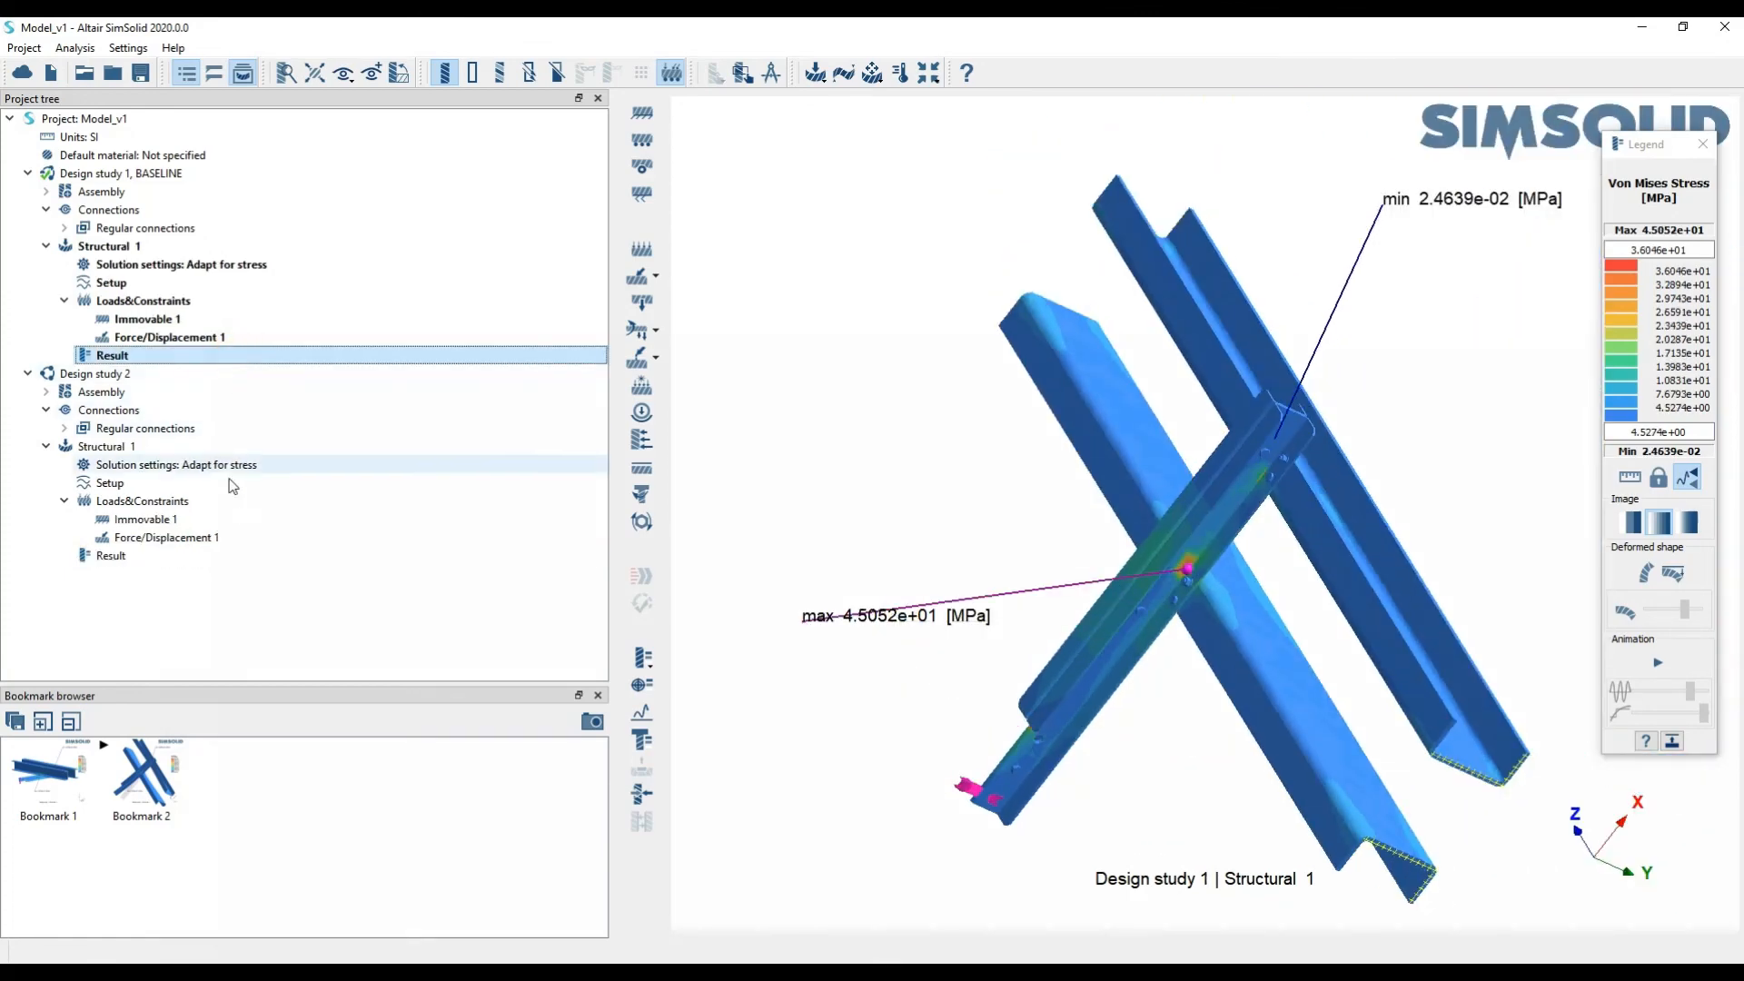
left_click(202, 553)
Recall the Bookmark 1 view and show the baseline and Design study 2 stress results in it for comparison
left_click(79, 779)
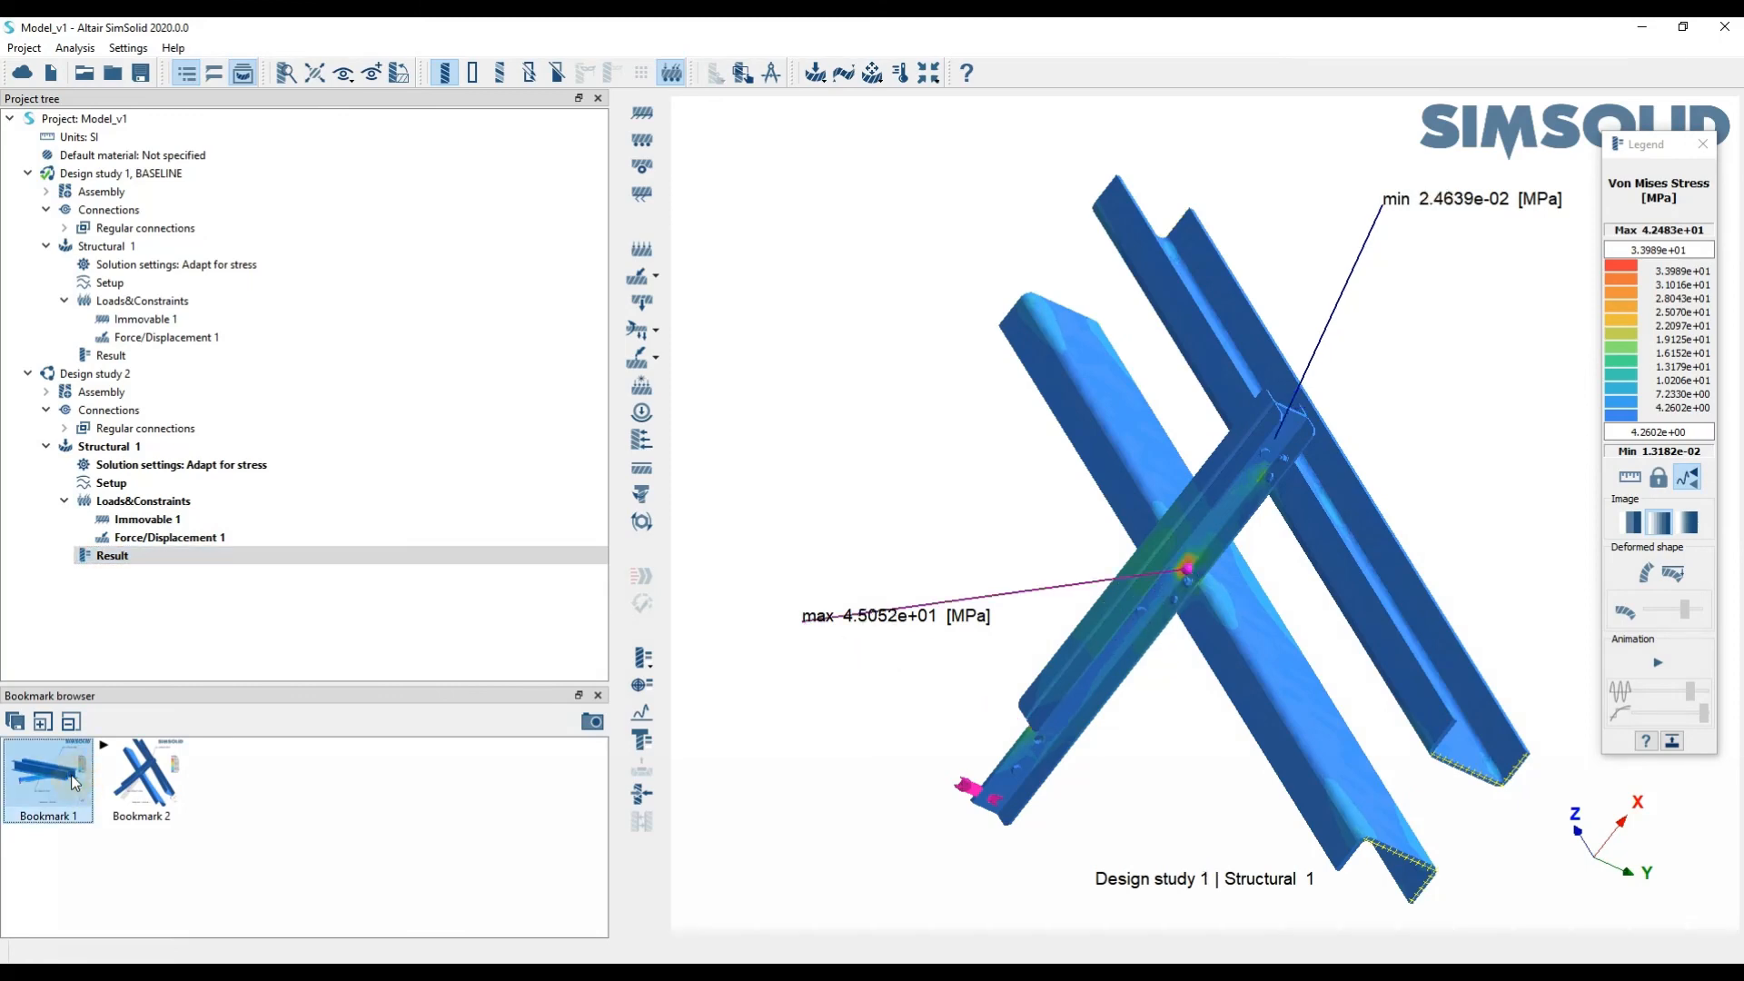
left_click(184, 357)
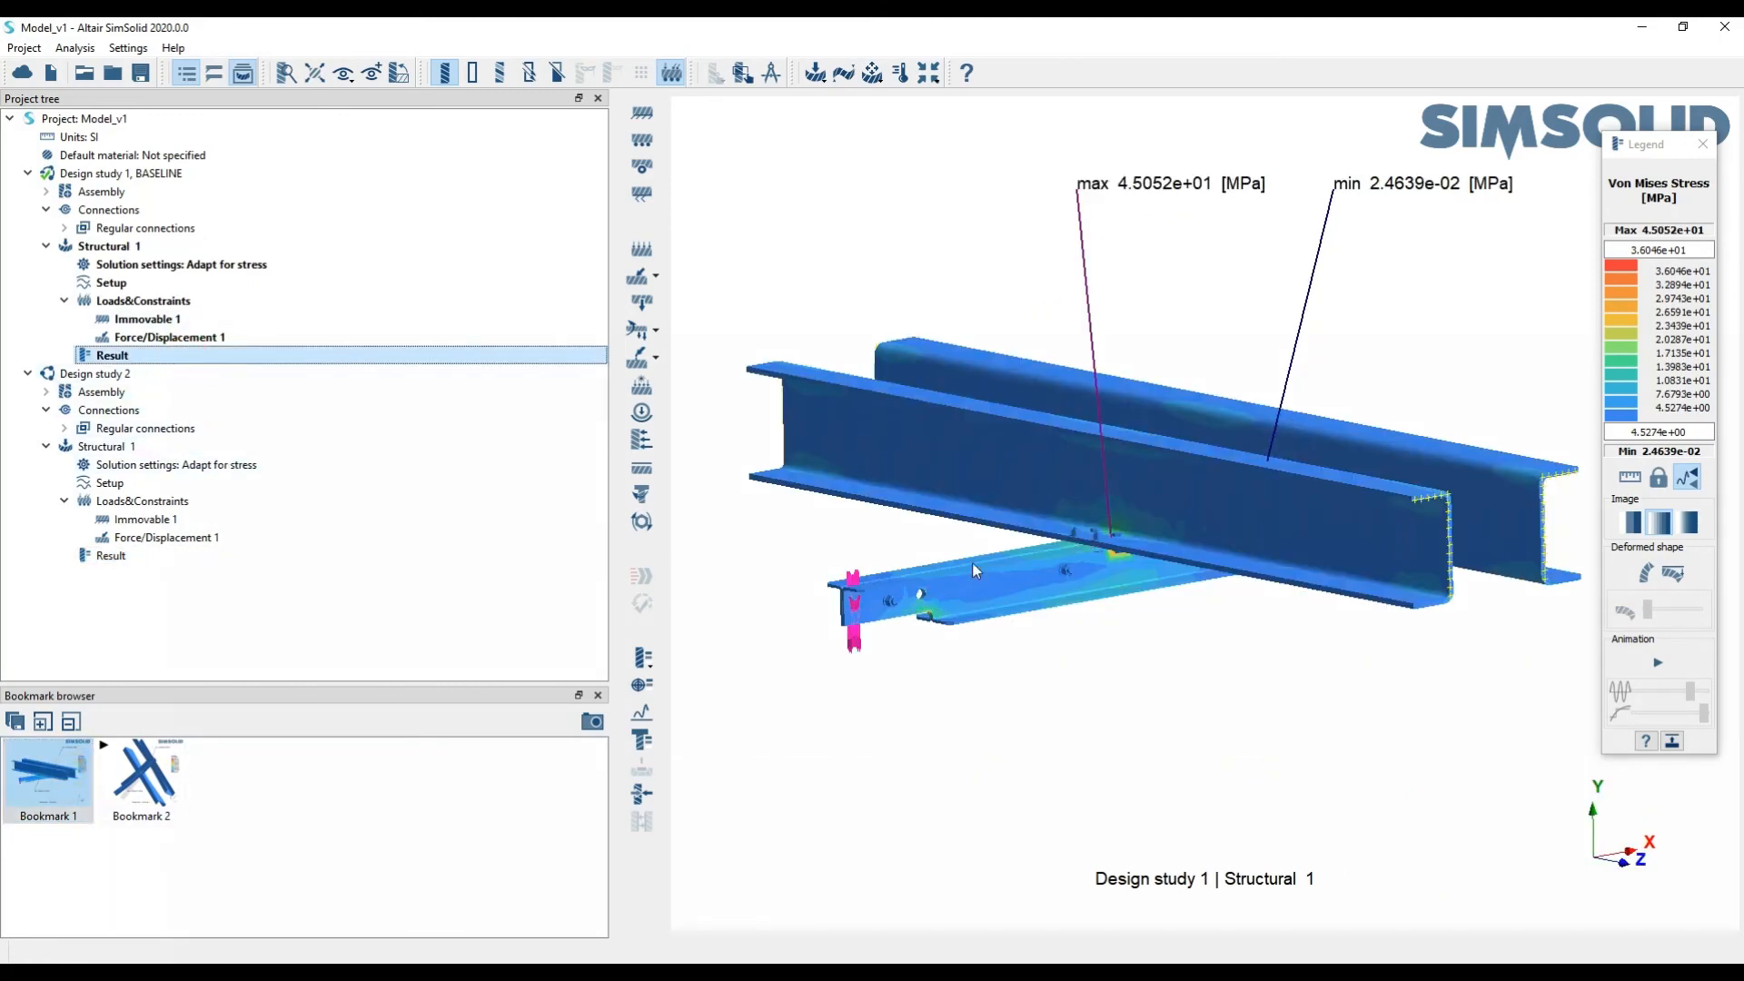
left_click(214, 563)
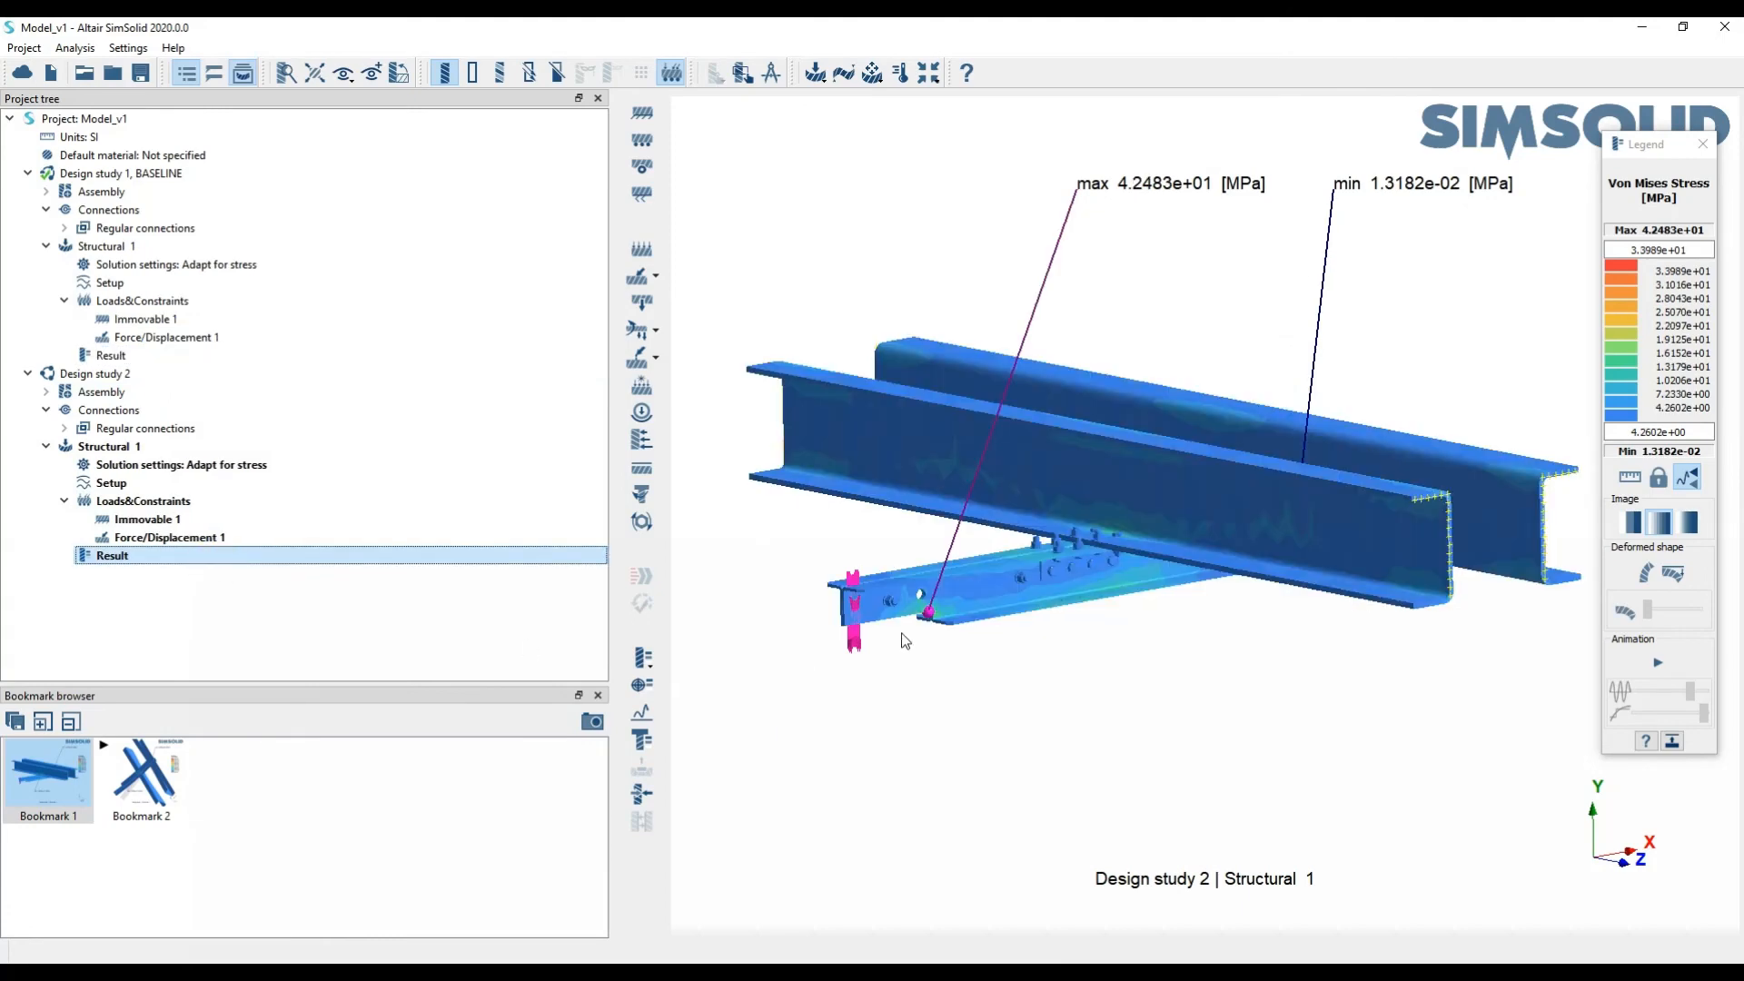